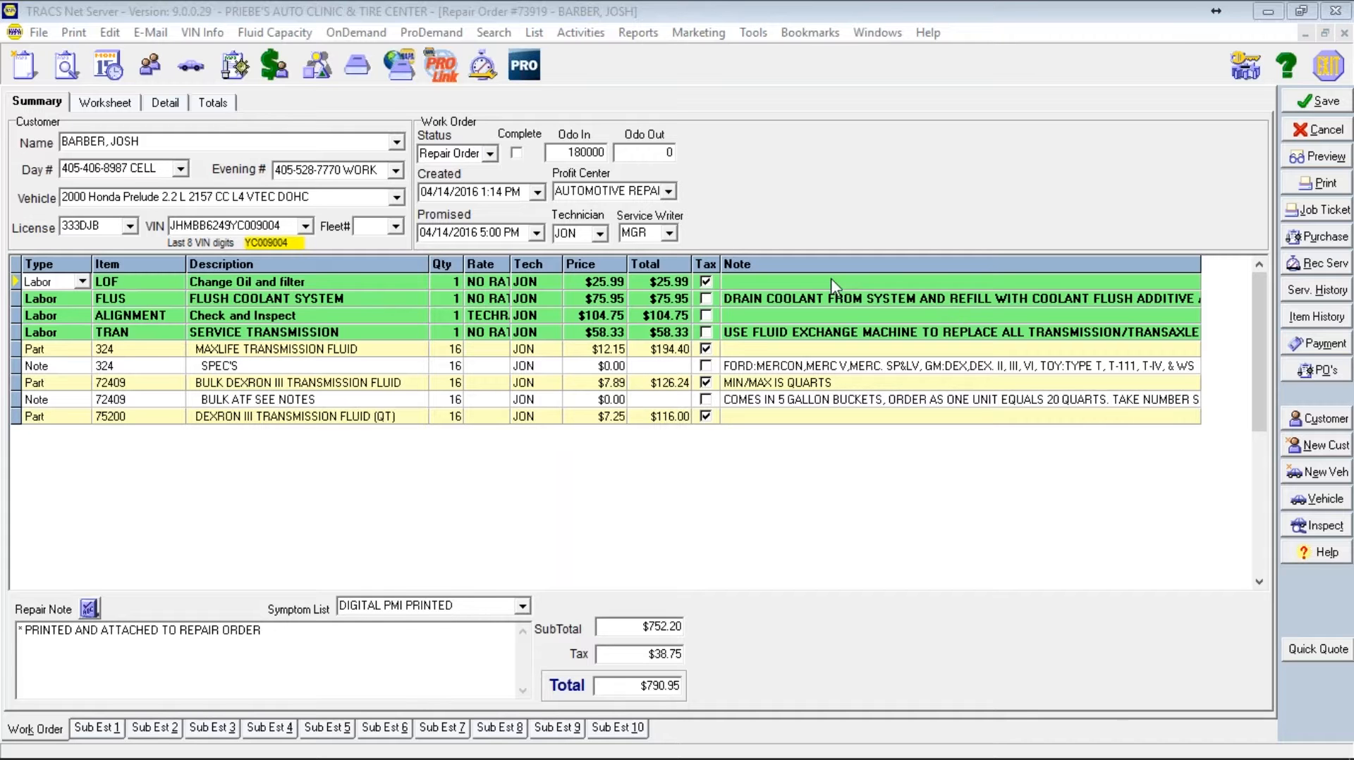
- Switch to Report Pro and preview the Tech Worksheet vehicle report for the 2000 Honda Prelude
mouse_move(707, 758)
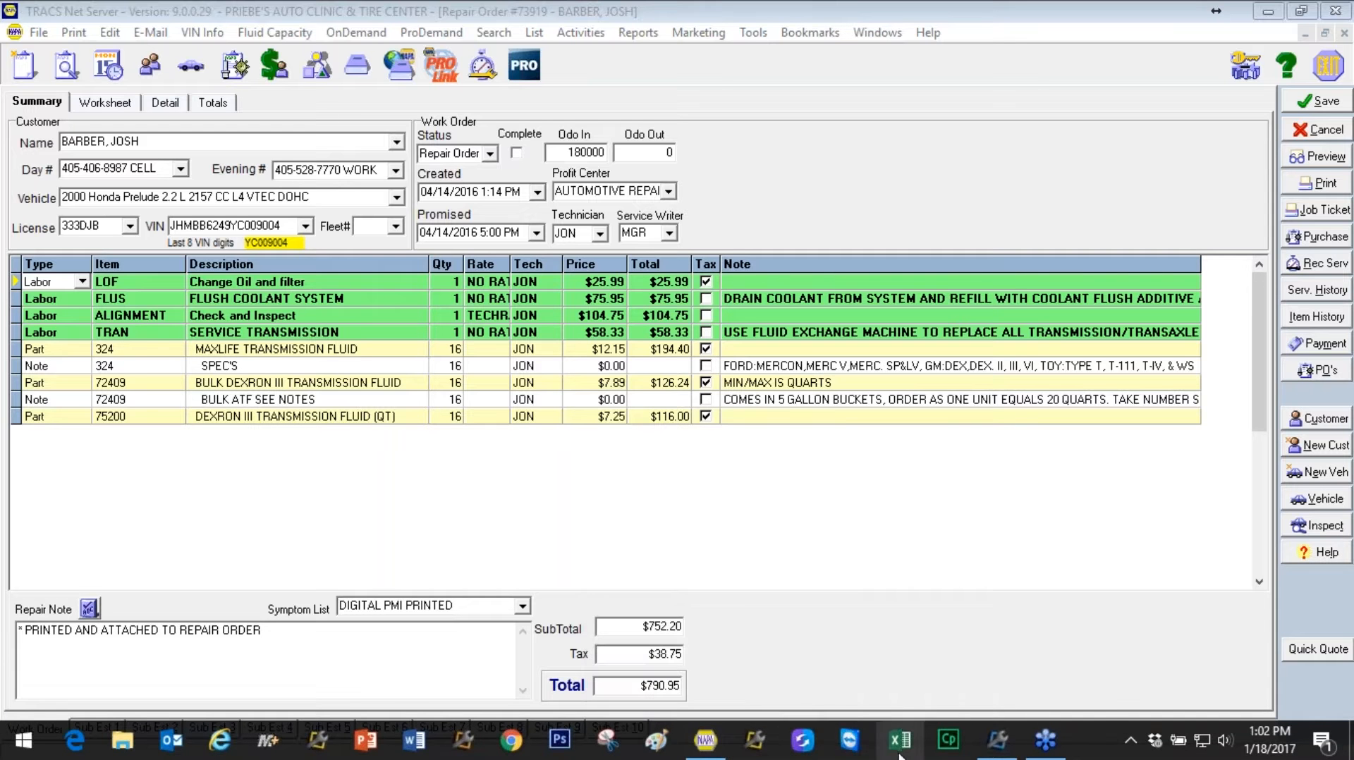
left_click(996, 751)
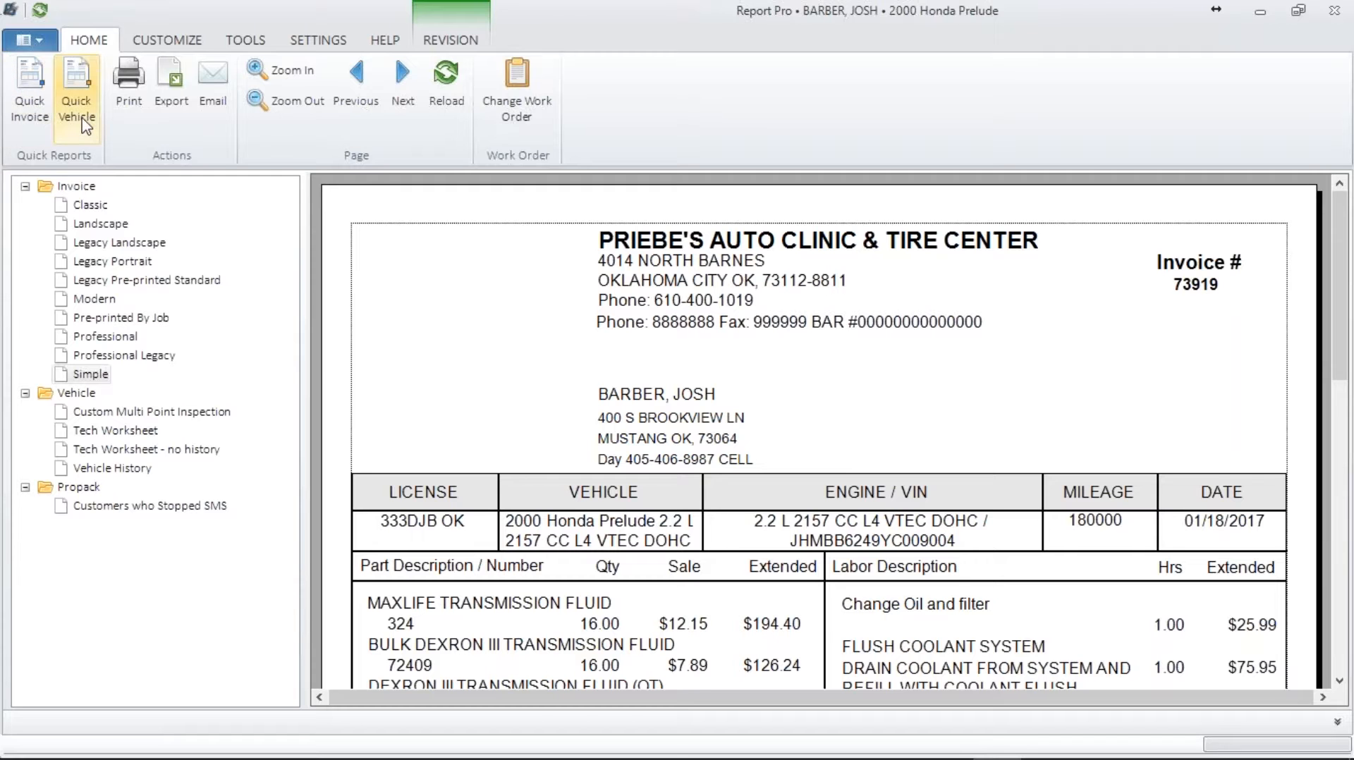
left_click(126, 433)
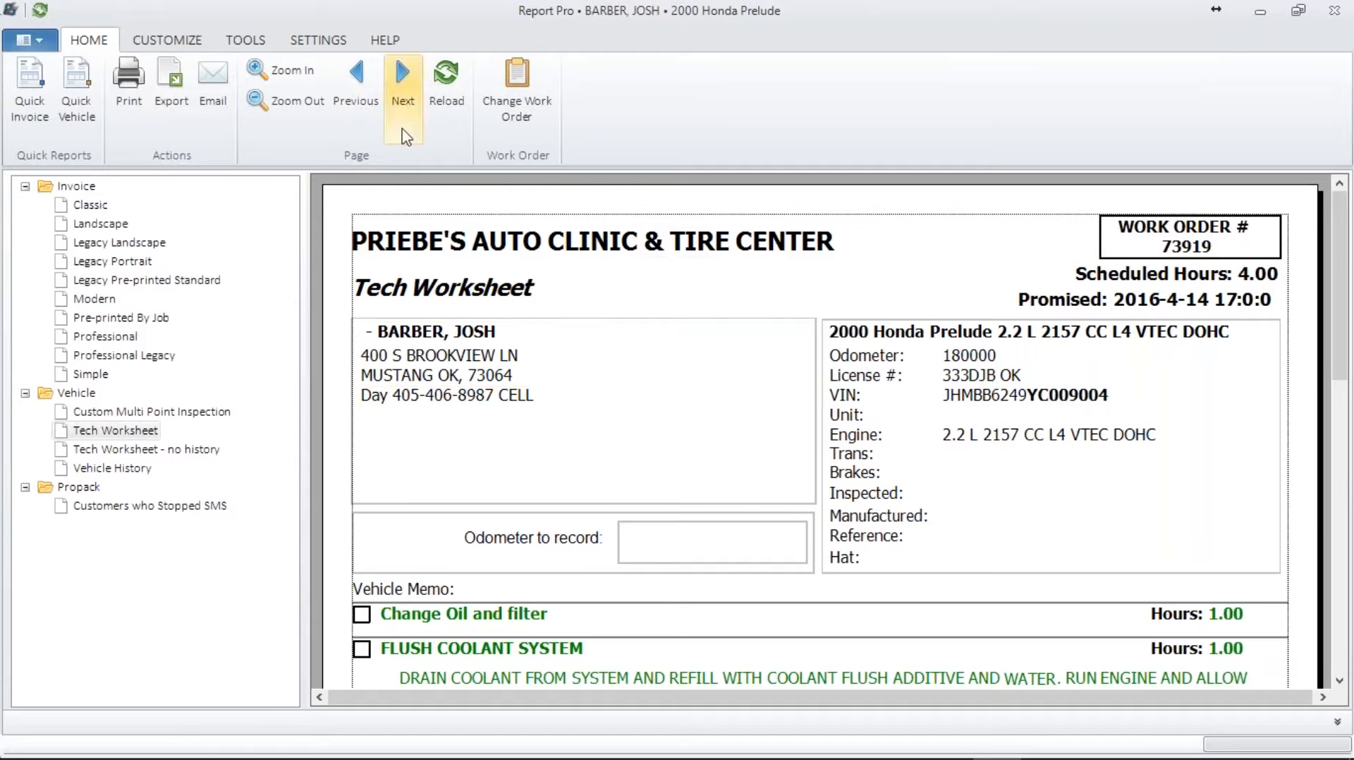
- In the quick report settings, set Quick Invoice to 2 copies and enable Force Print Collation
left_click(319, 41)
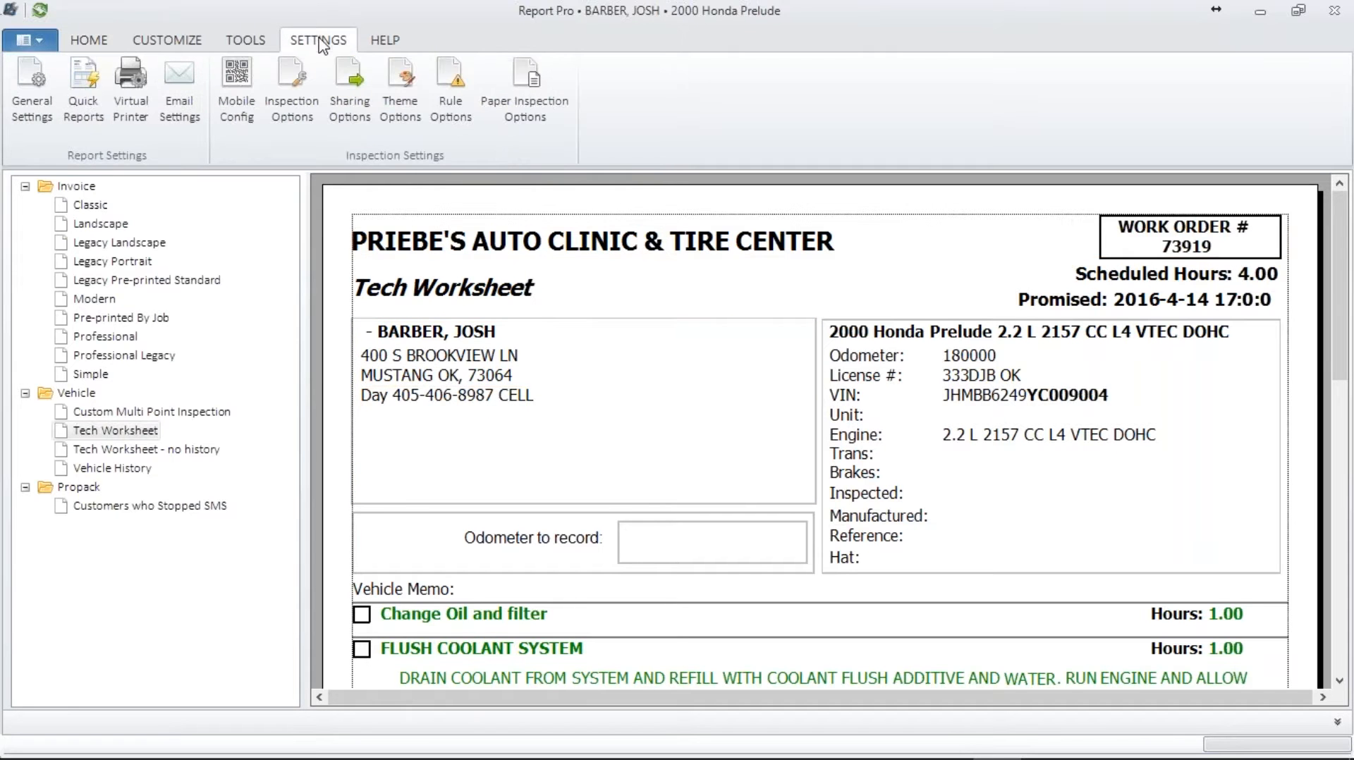
left_click(27, 86)
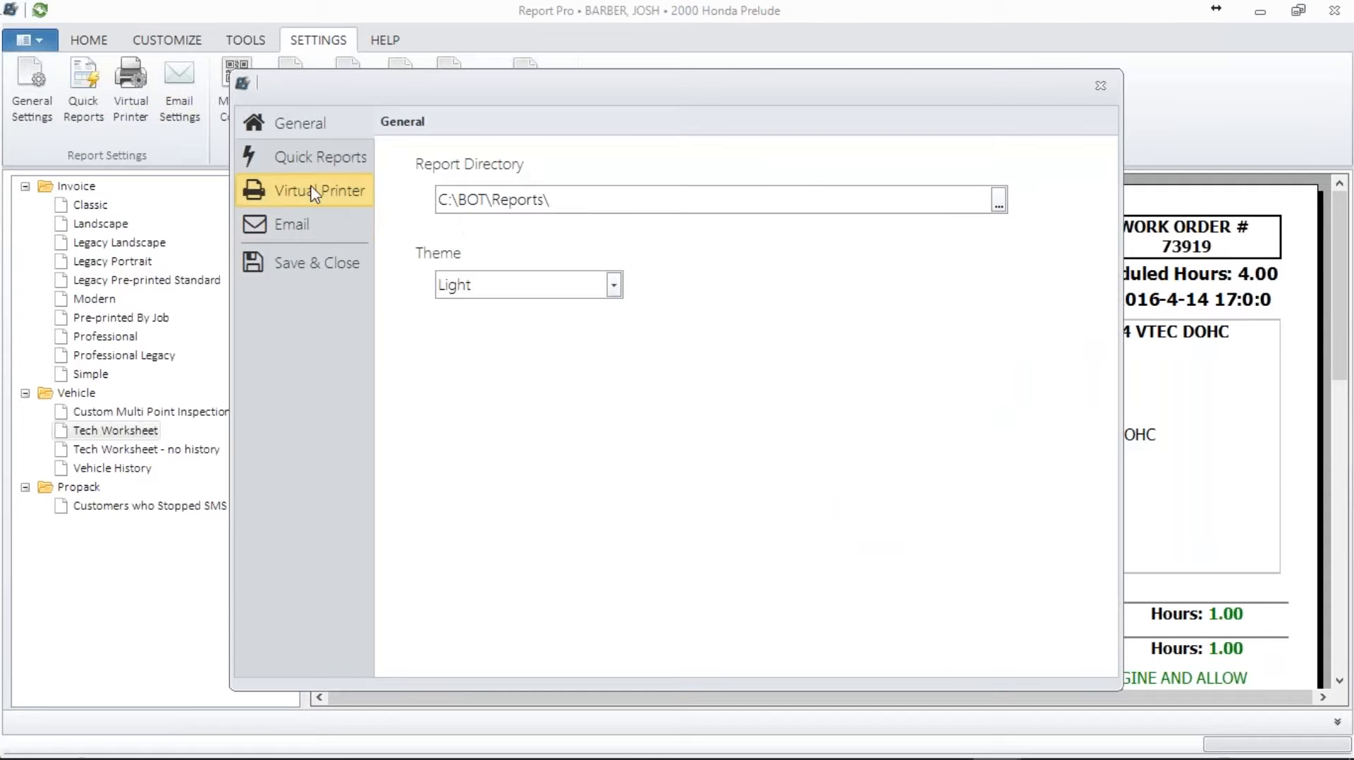
left_click(295, 156)
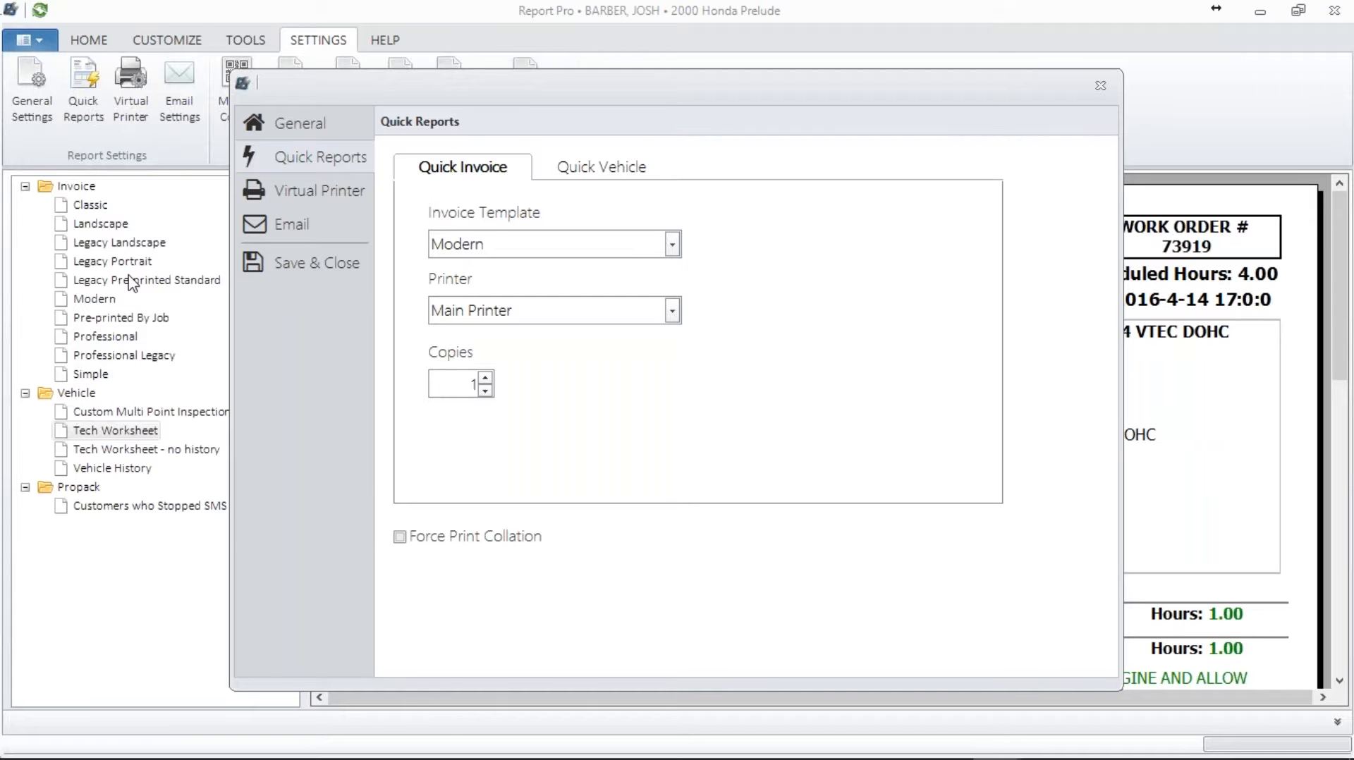
left_click(486, 381)
left_click(400, 537)
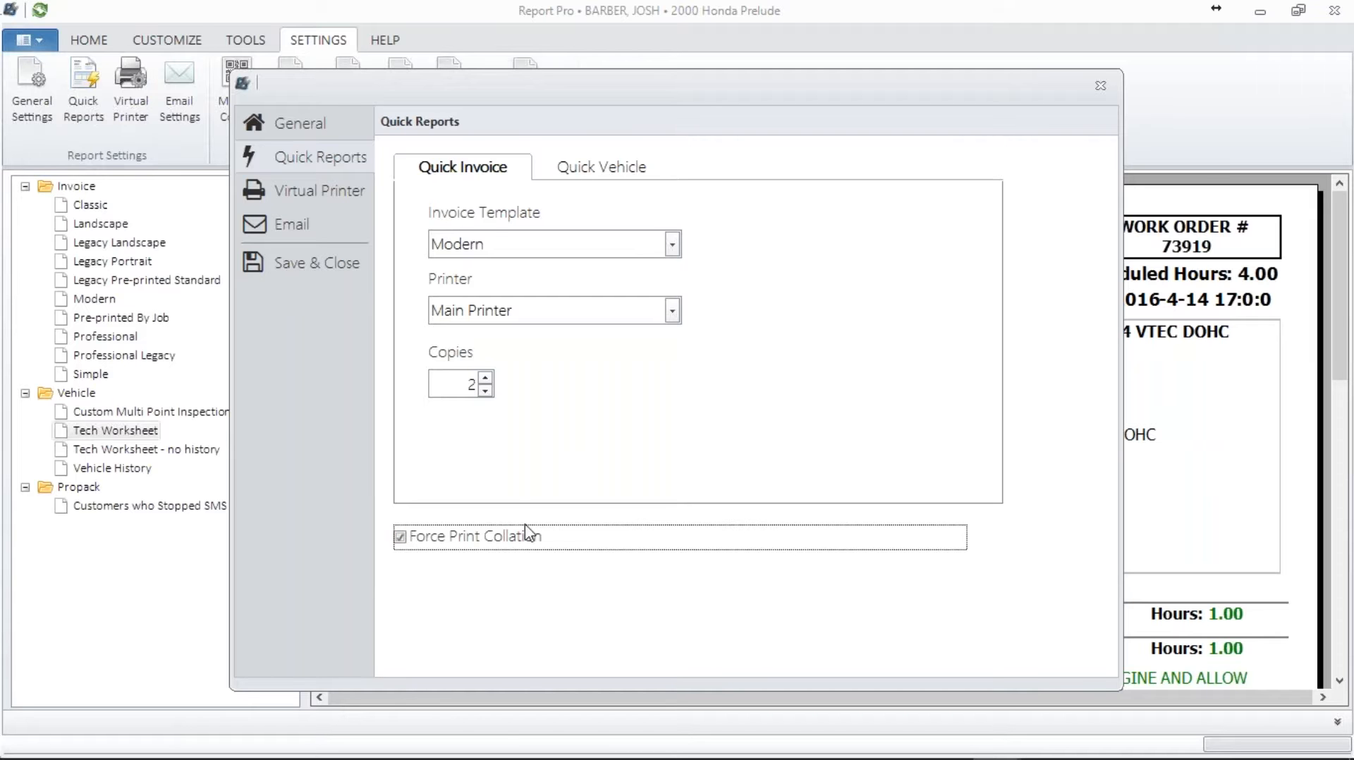
- Clear Vehicle Template 2 for Quick Vehicle, set its printer to Microsoft Print to PDF, and save the settings
left_click_drag(310, 97, 309, 170)
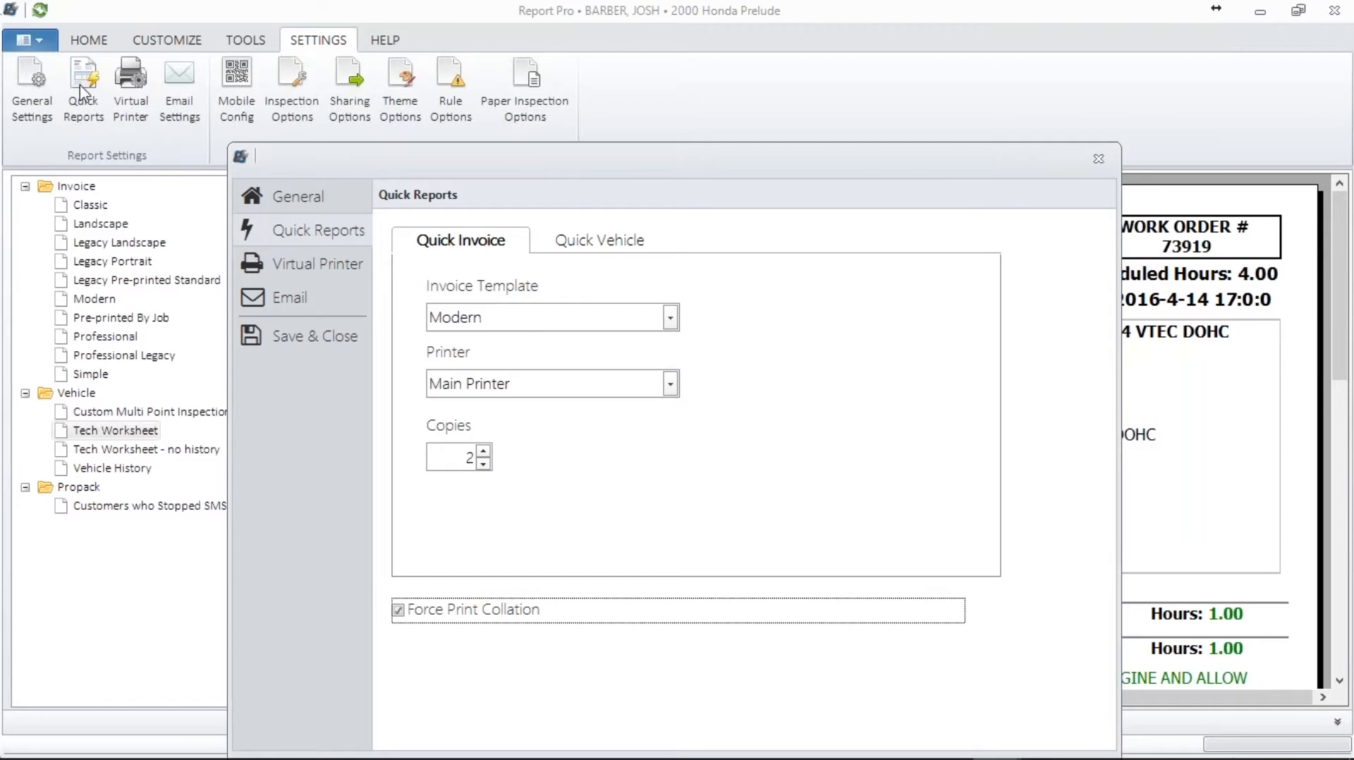
left_click(565, 242)
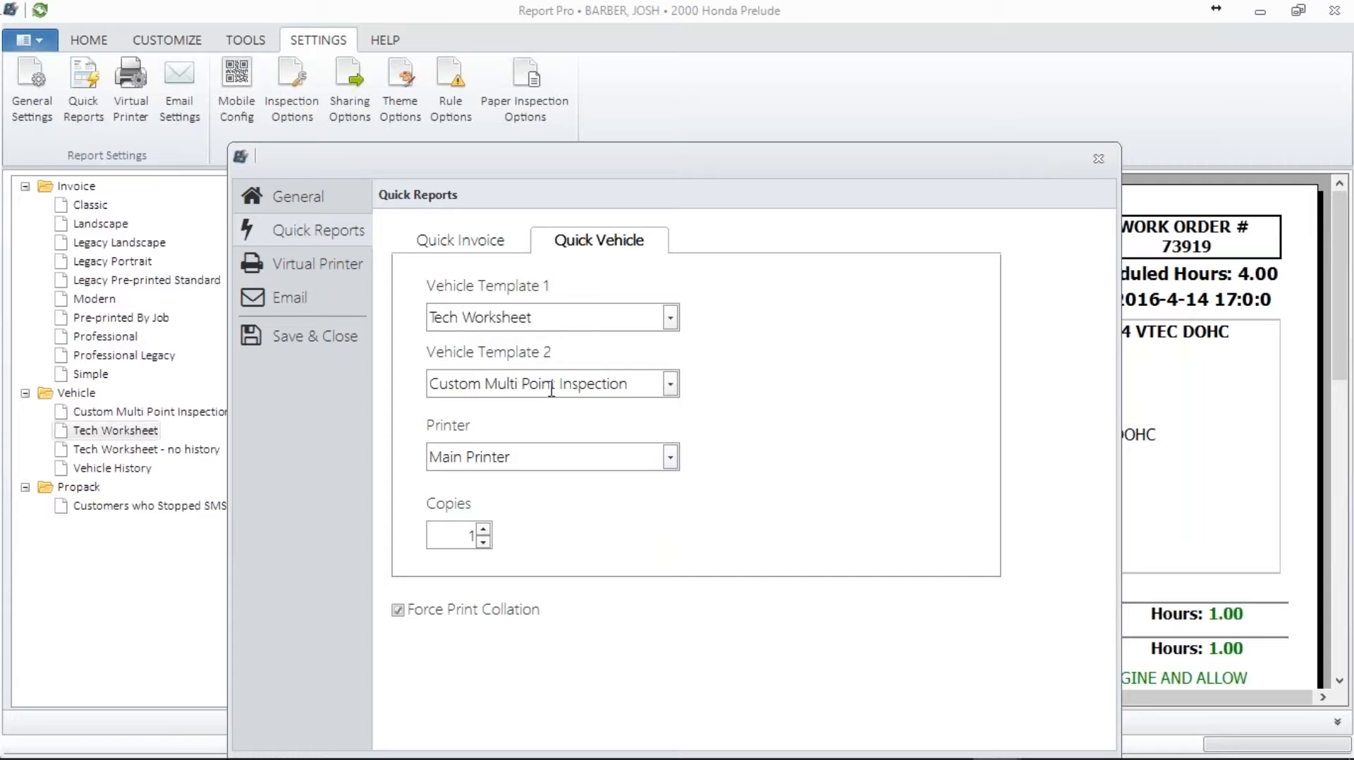
left_click(672, 385)
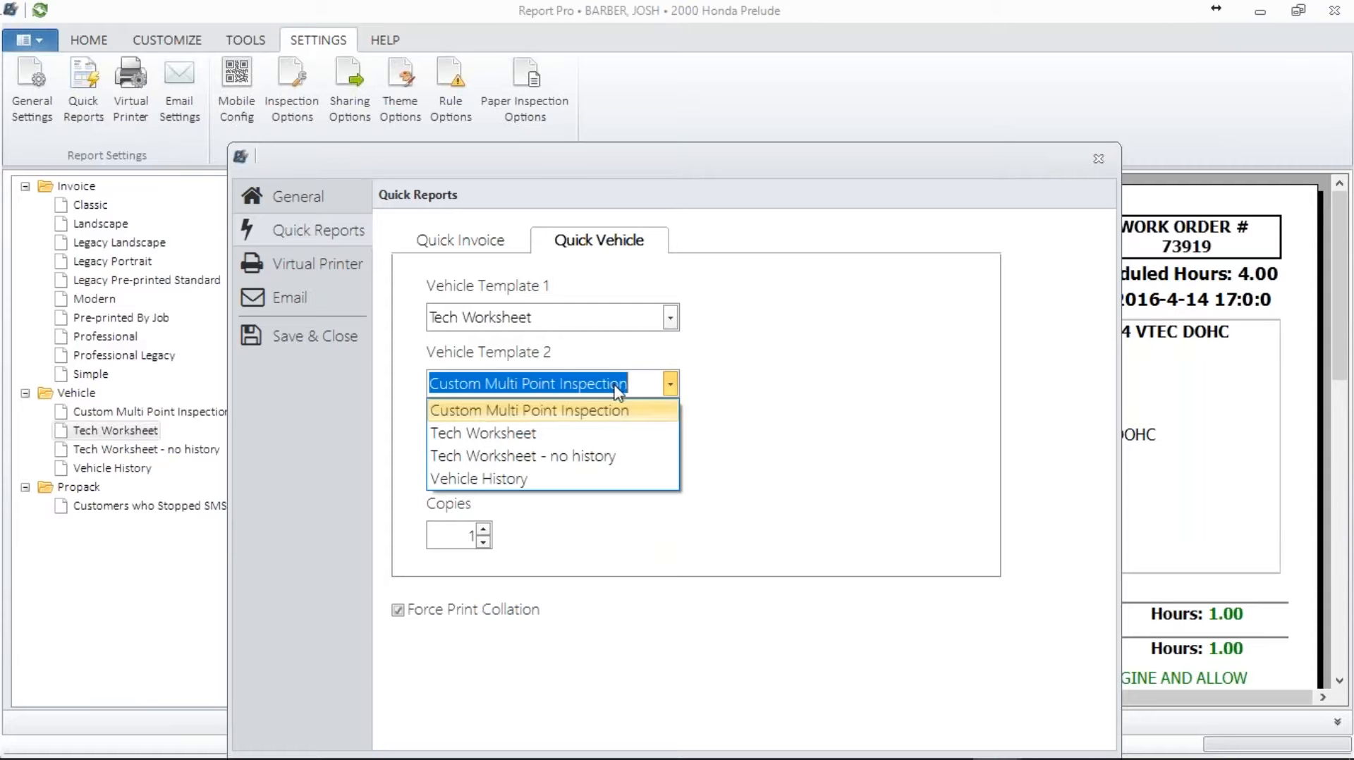
left_click(714, 404)
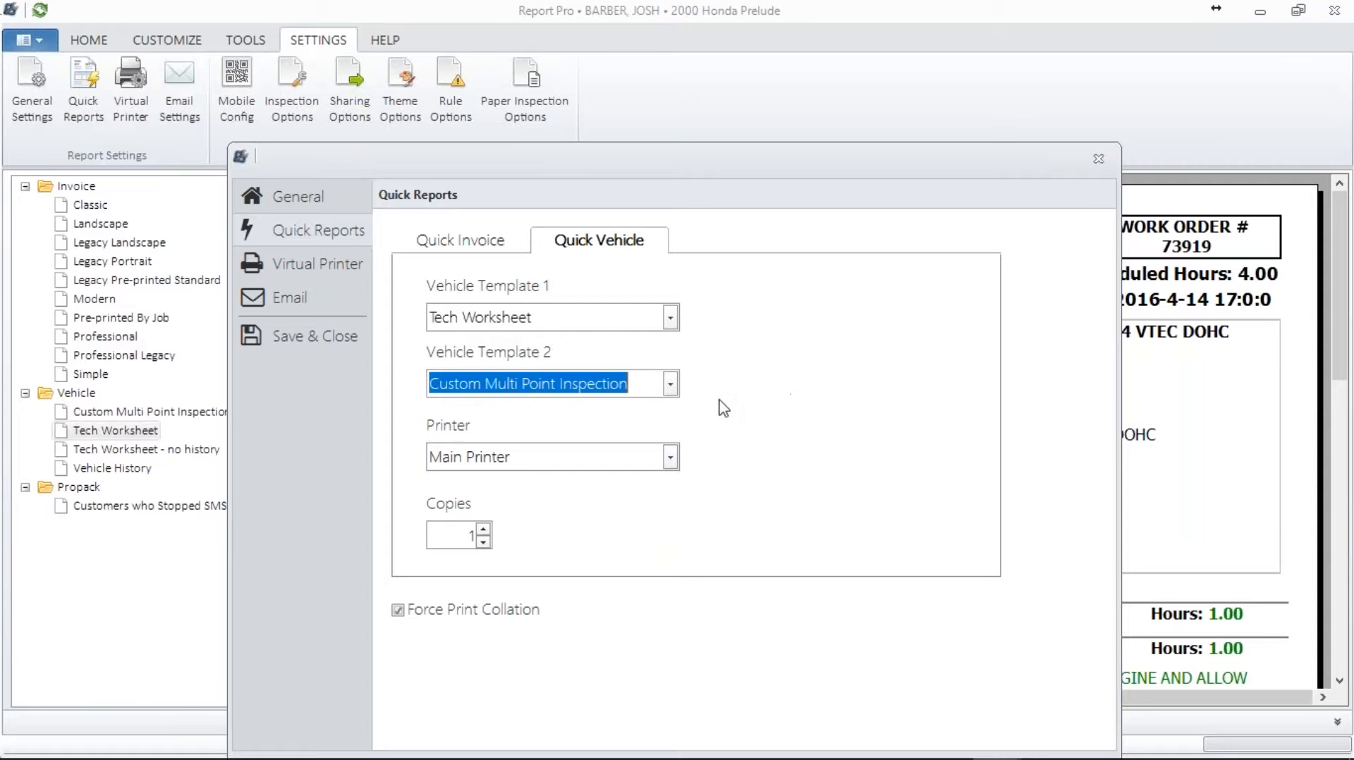
key("BackSpace")
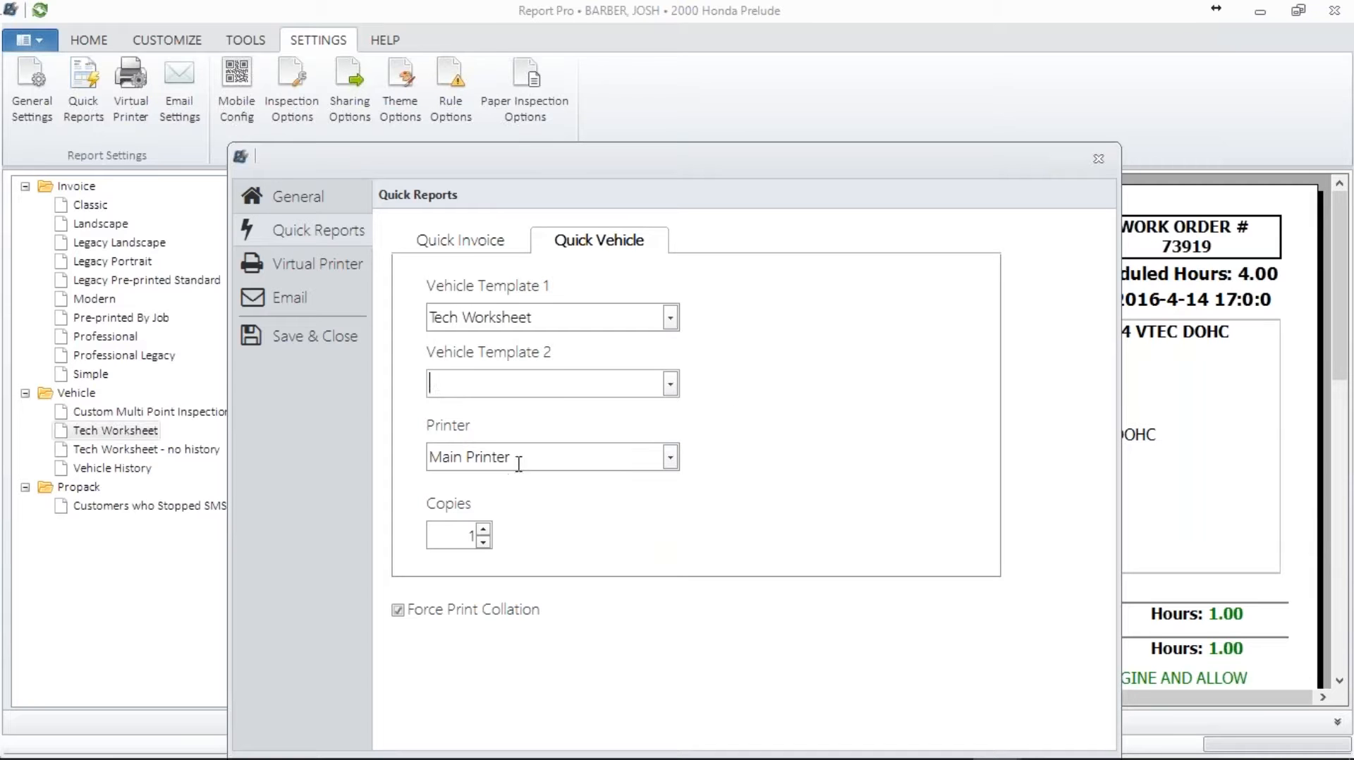
left_click(679, 457)
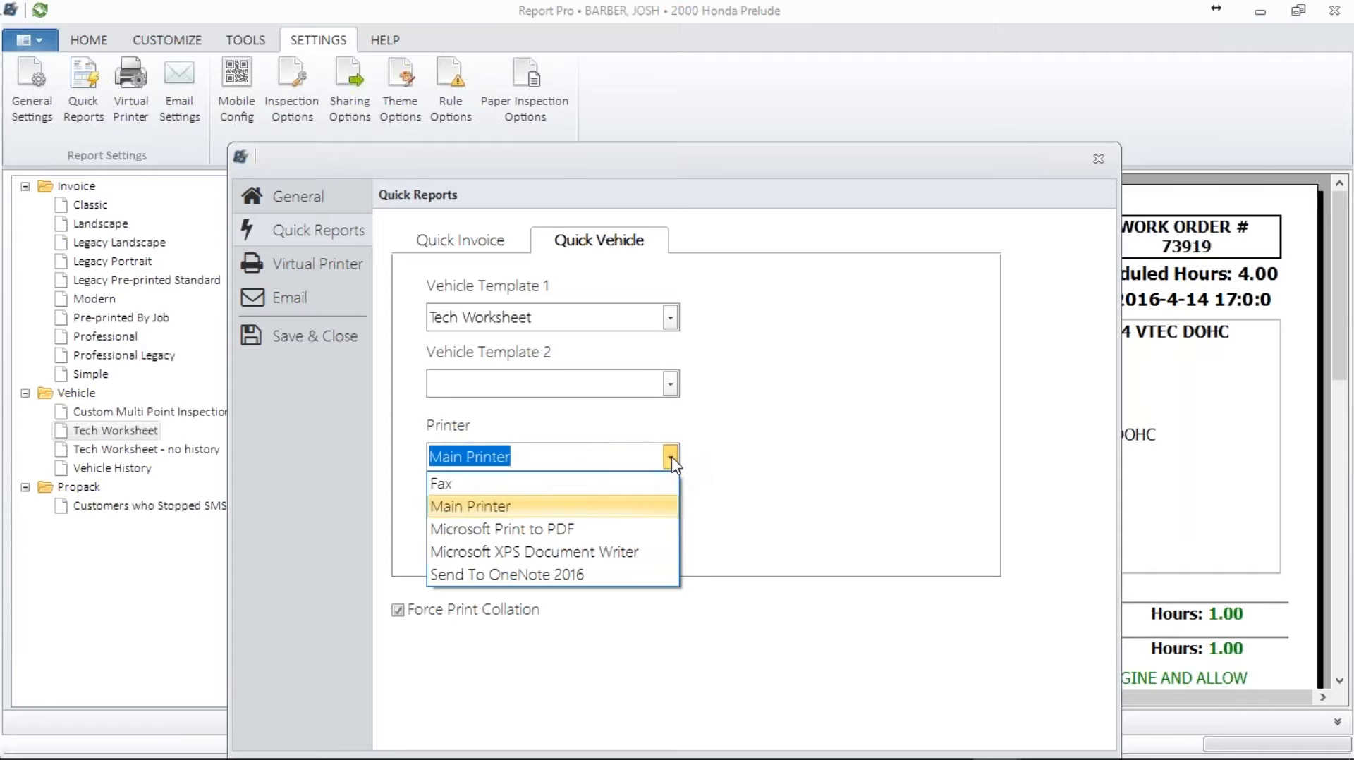
left_click(634, 530)
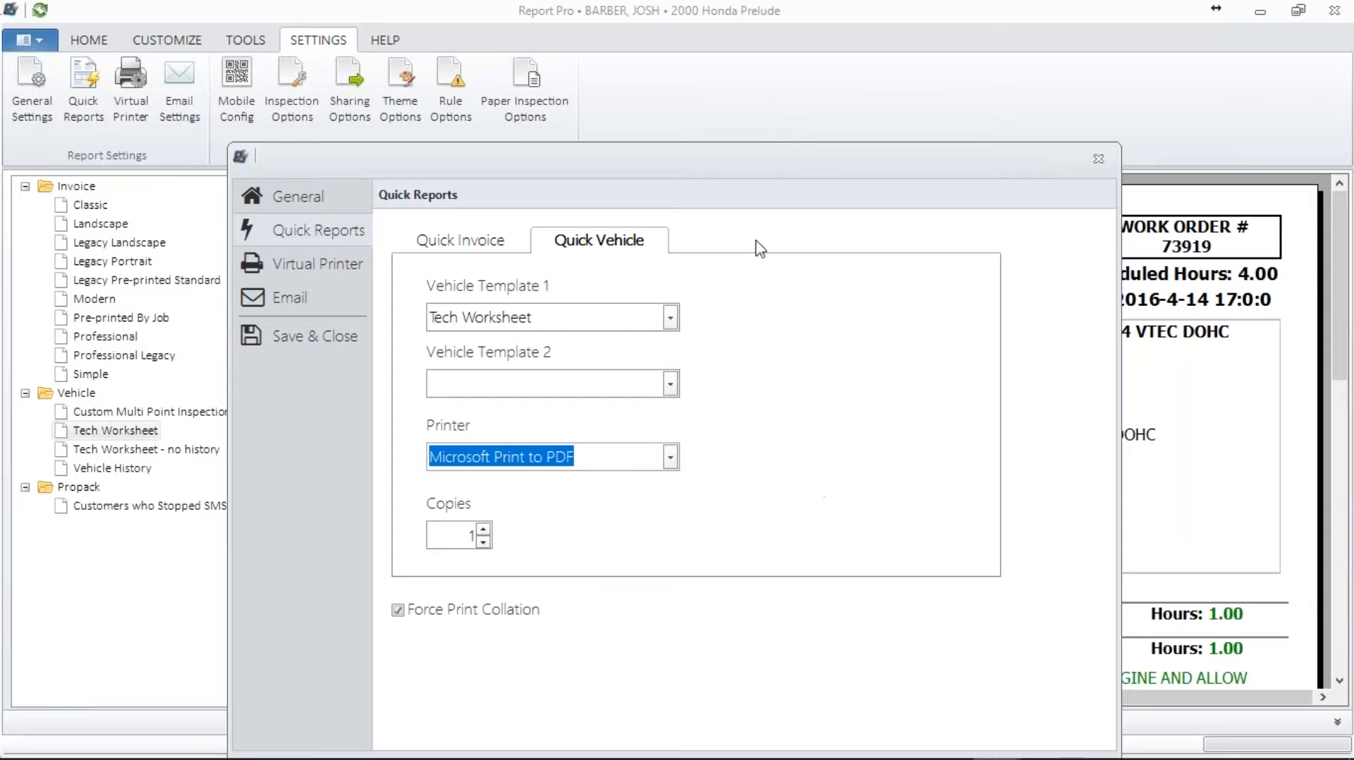
left_click(313, 337)
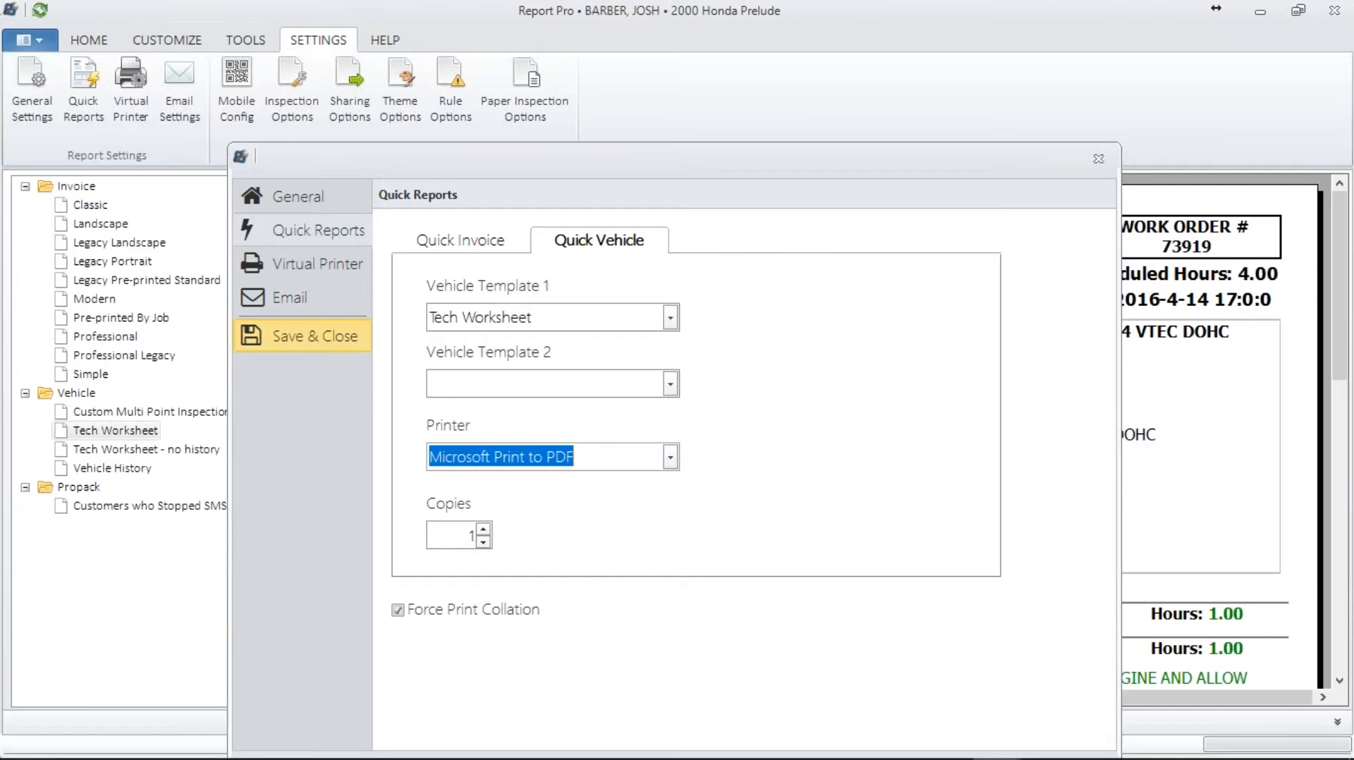
- Preview the Vehicle History report and review its available export file formats without exporting it
left_click(88, 40)
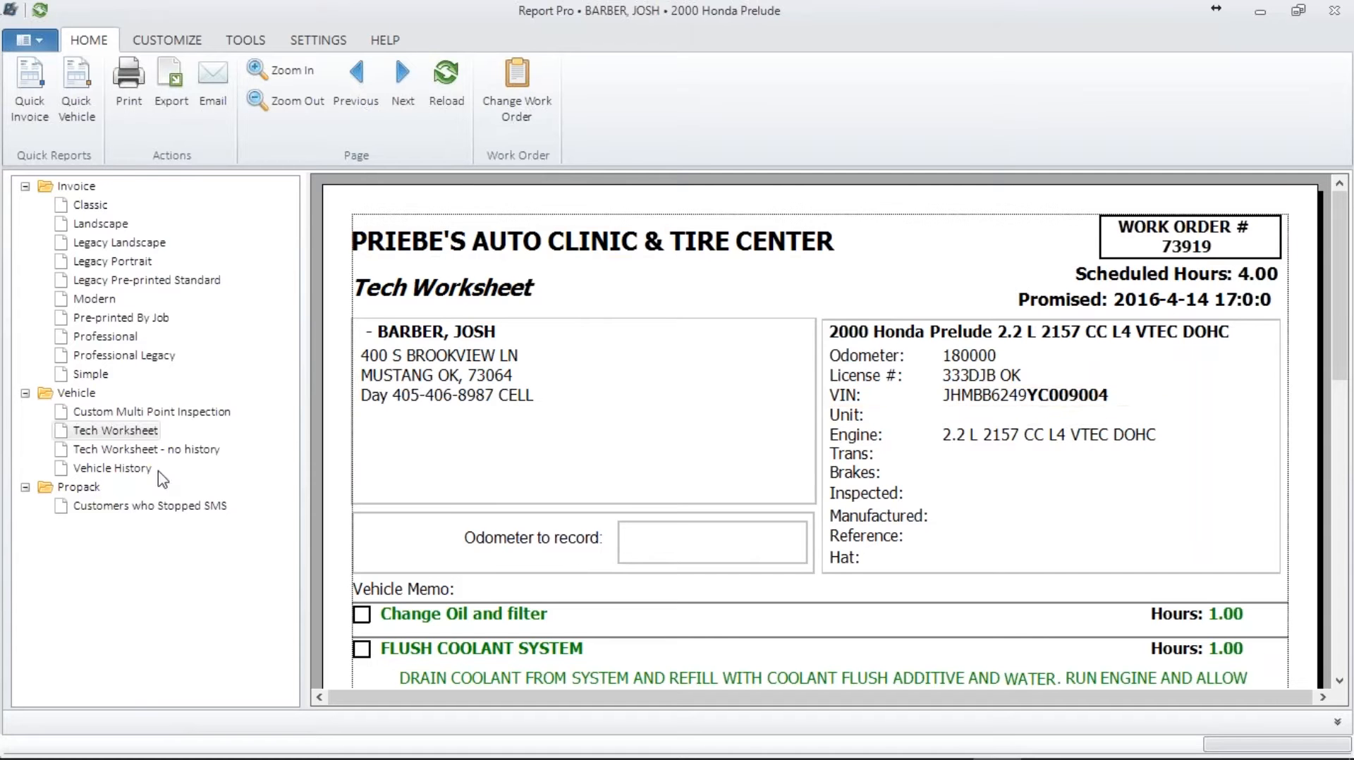
left_click(109, 472)
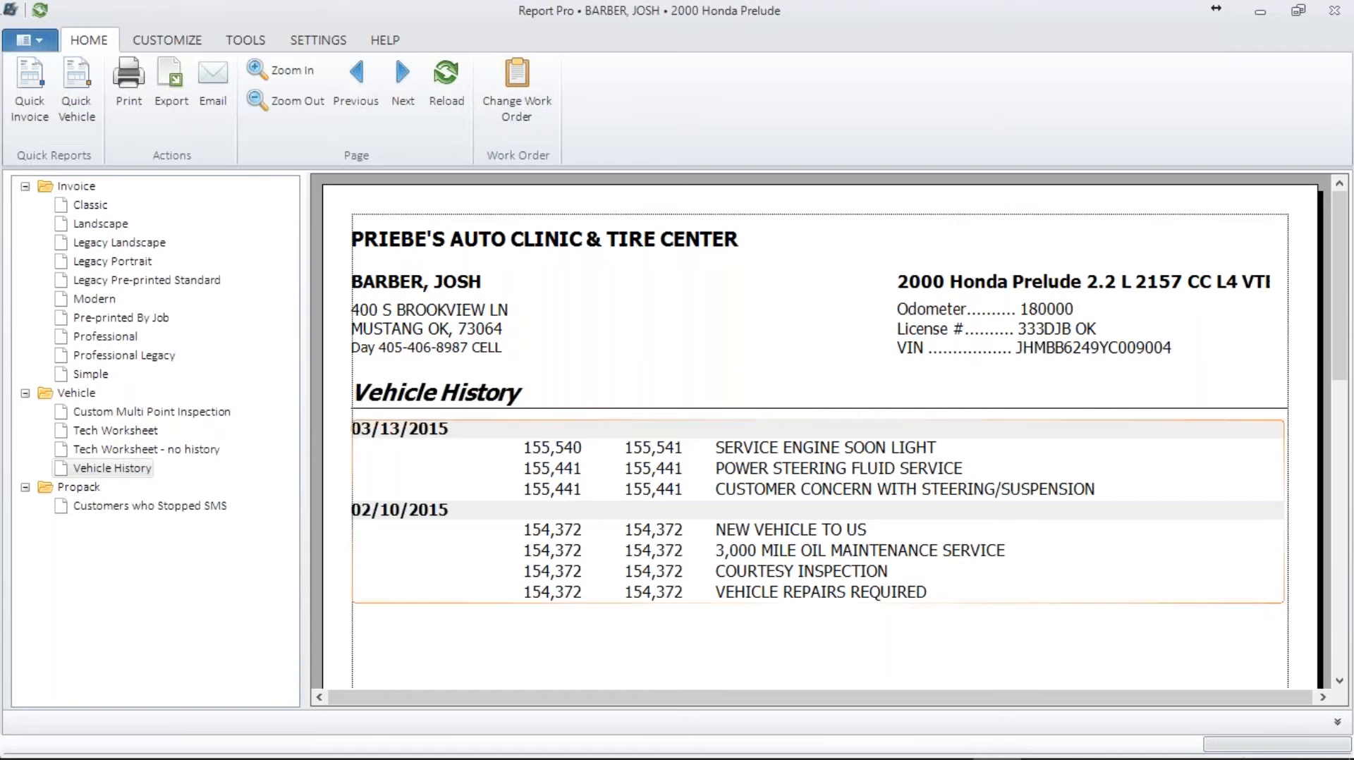
left_click(175, 116)
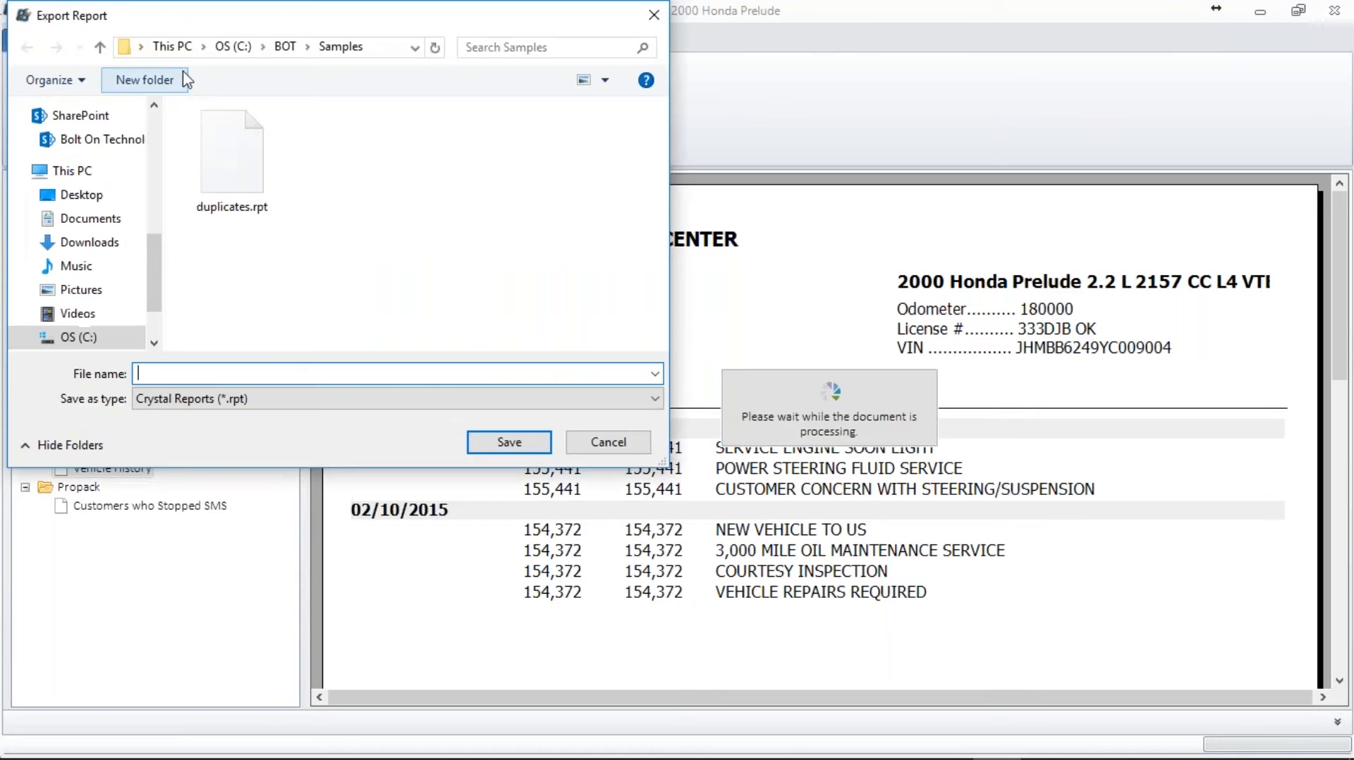
left_click(544, 400)
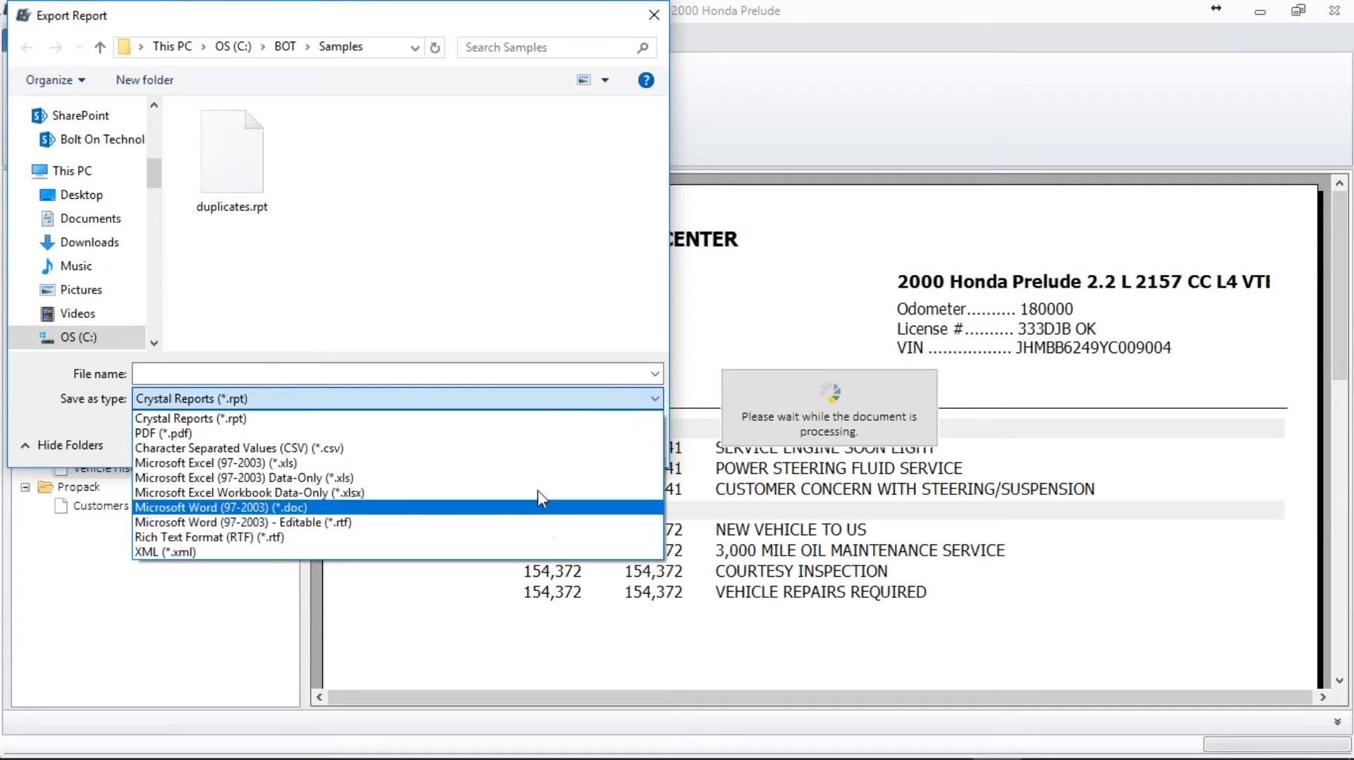
left_click(653, 21)
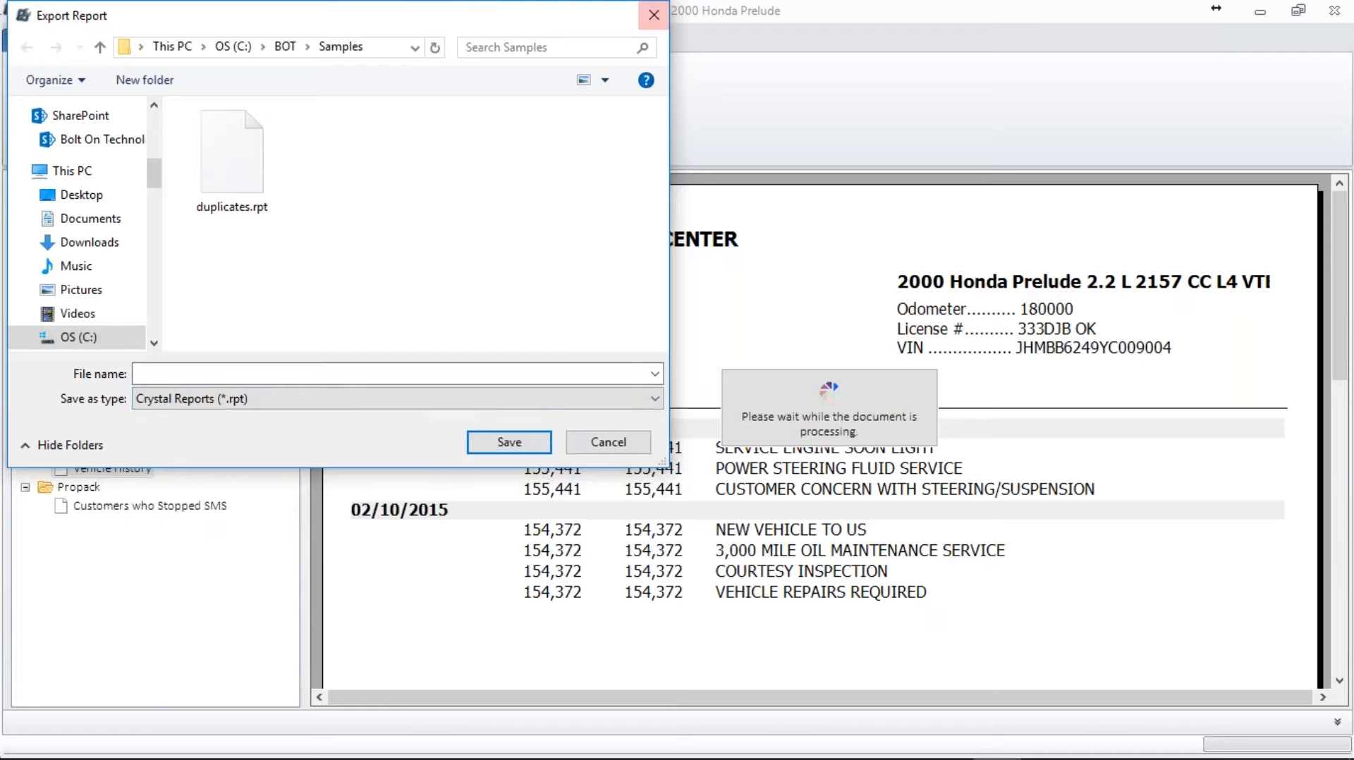
left_click(654, 27)
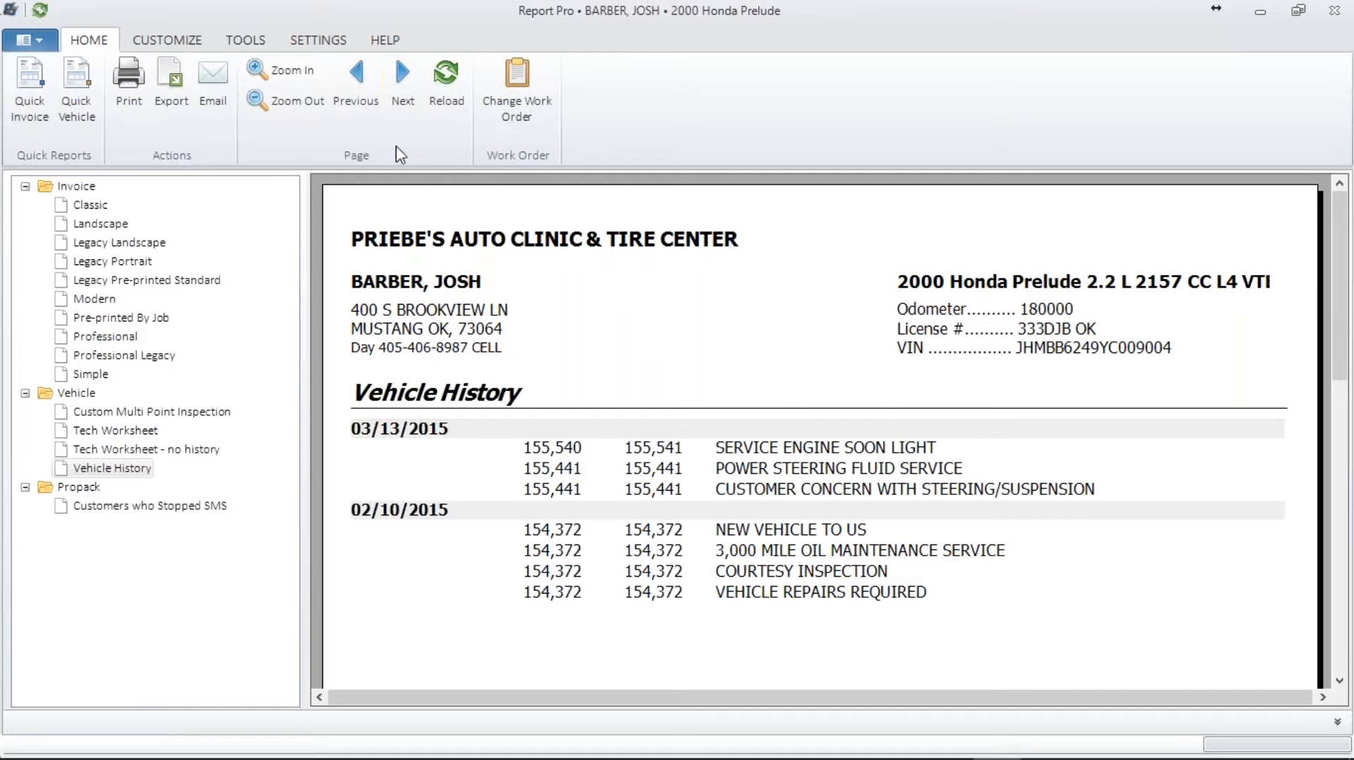
- View the Vehicle History report as a full page and return to the enlarged view
left_click(269, 103)
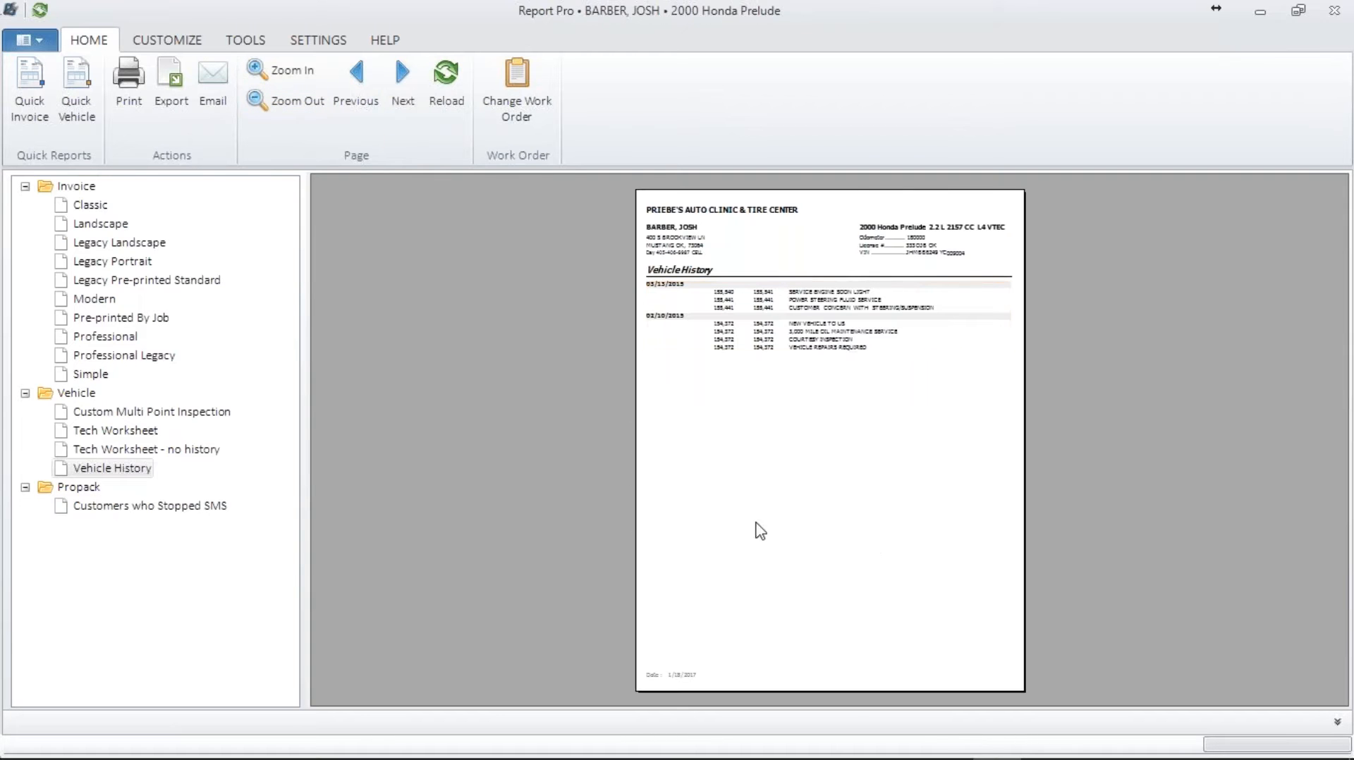
left_click(280, 70)
mouse_move(1342, 349)
left_mouse_down()
mouse_move(1350, 533)
mouse_move(1333, 341)
left_mouse_up()
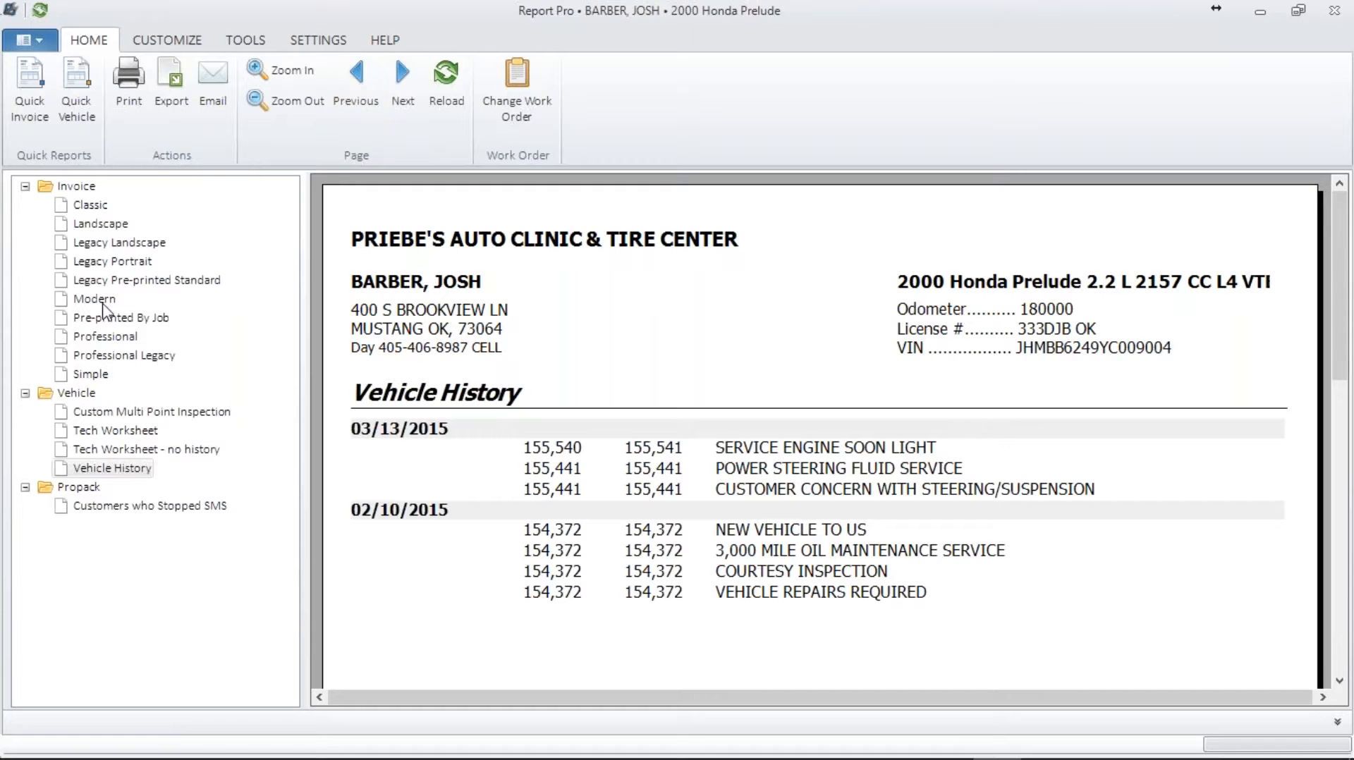
- Preview the Simple invoice and examine its pages, both enlarged and as a full page
left_click(90, 374)
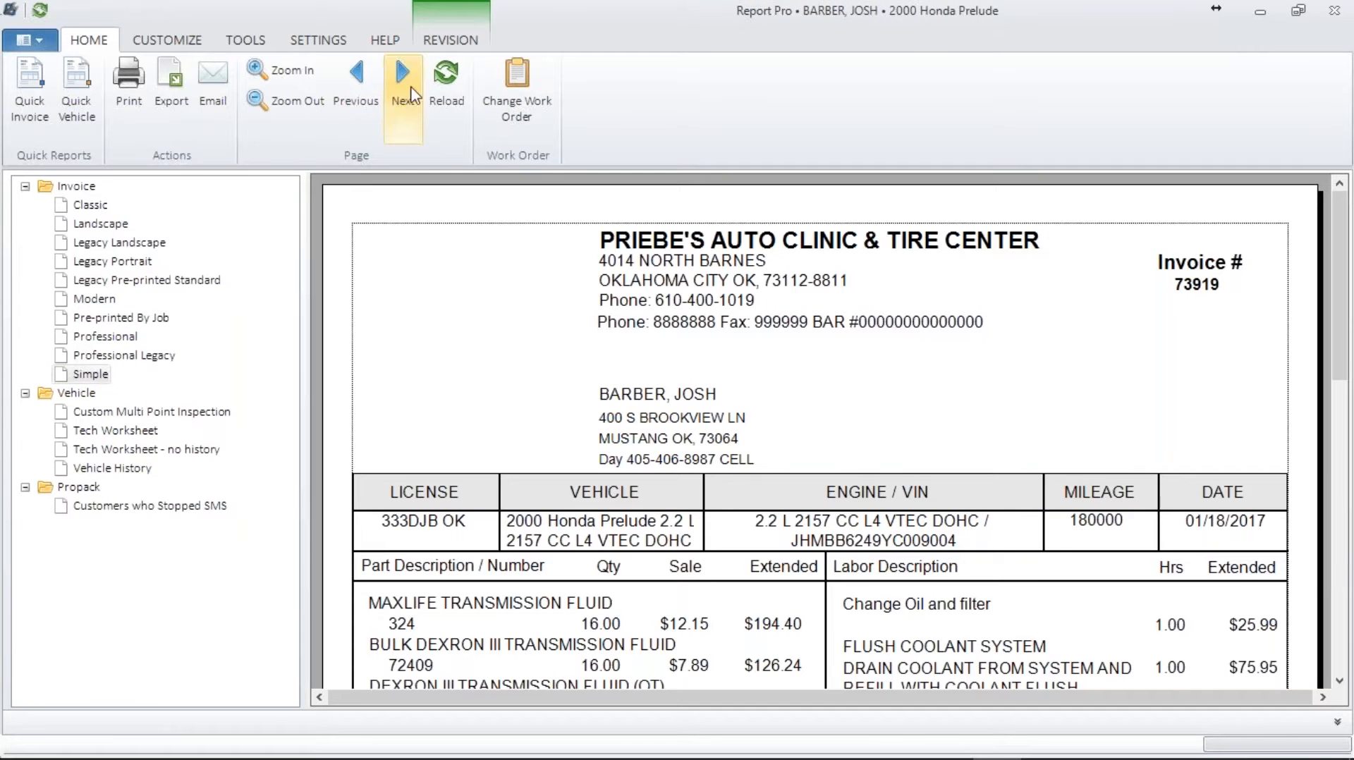
left_click(403, 91)
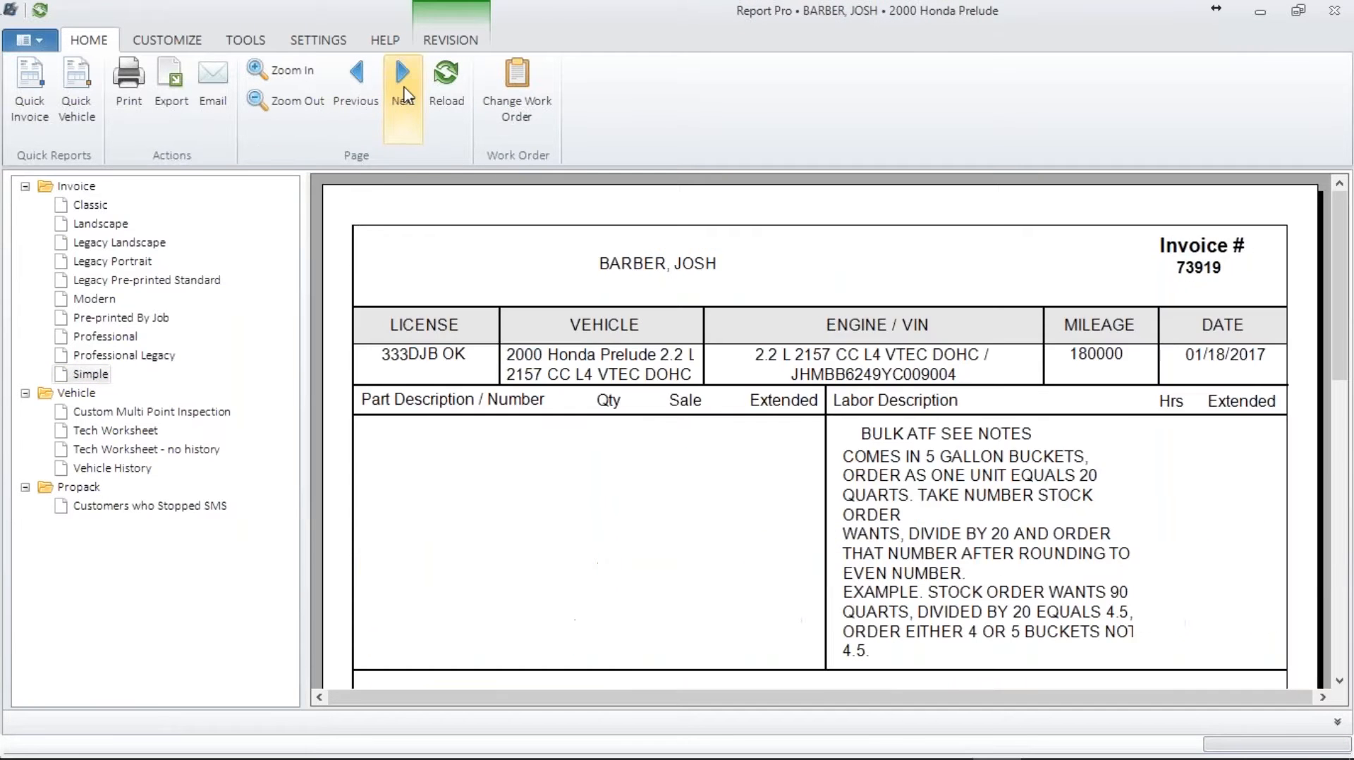
left_click(357, 92)
left_click(399, 89)
left_click(270, 107)
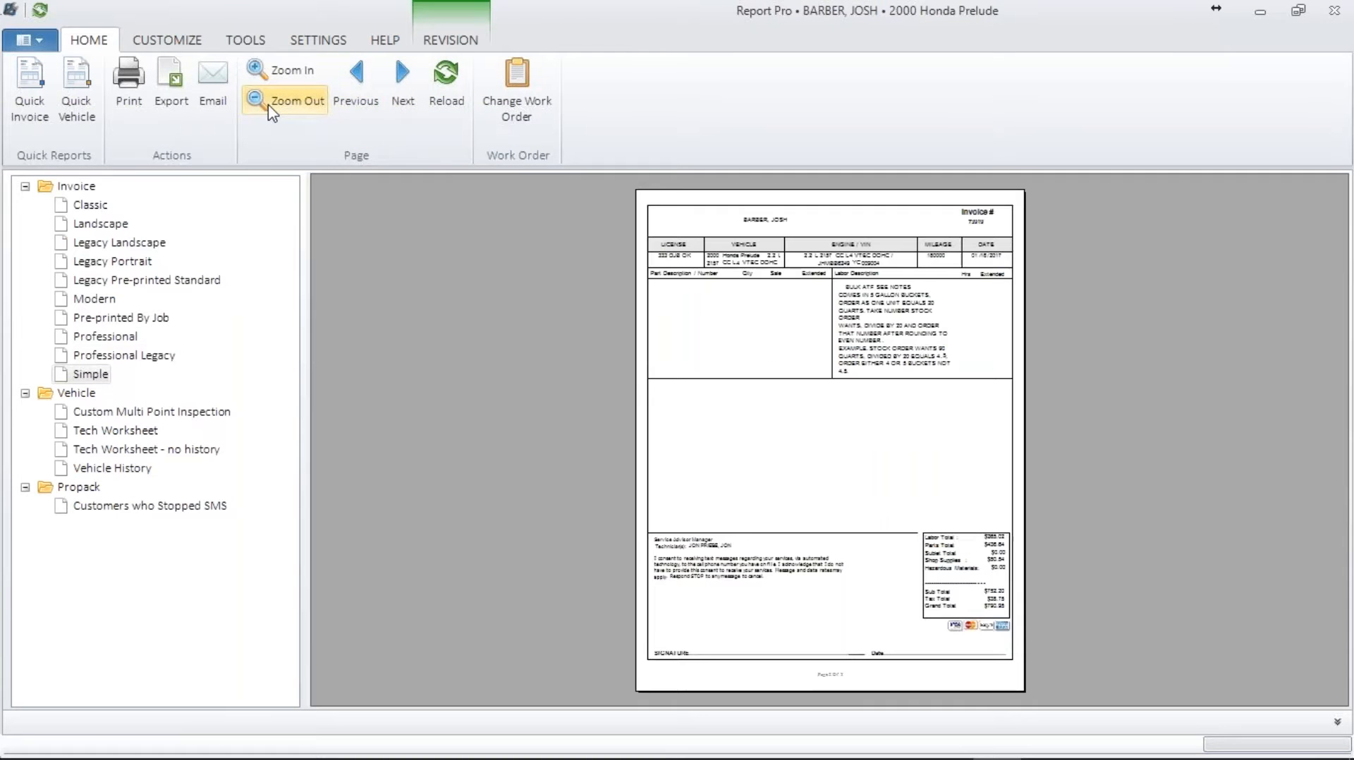
left_click(375, 78)
left_click(426, 87)
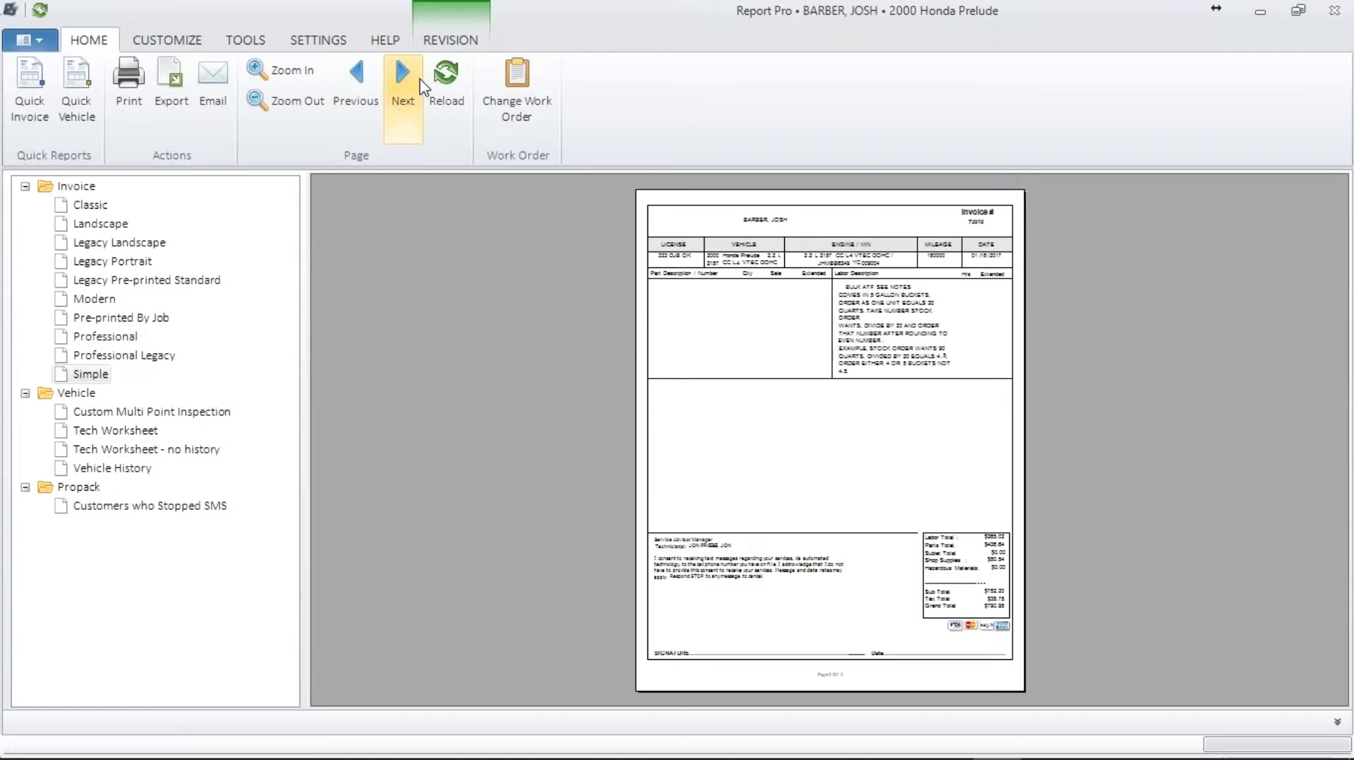
- Reload the Simple invoice after checking its repair order in TRACS, and change Report Pro's work order to the 2007 Nissan Sentra
key("alt+Tab")
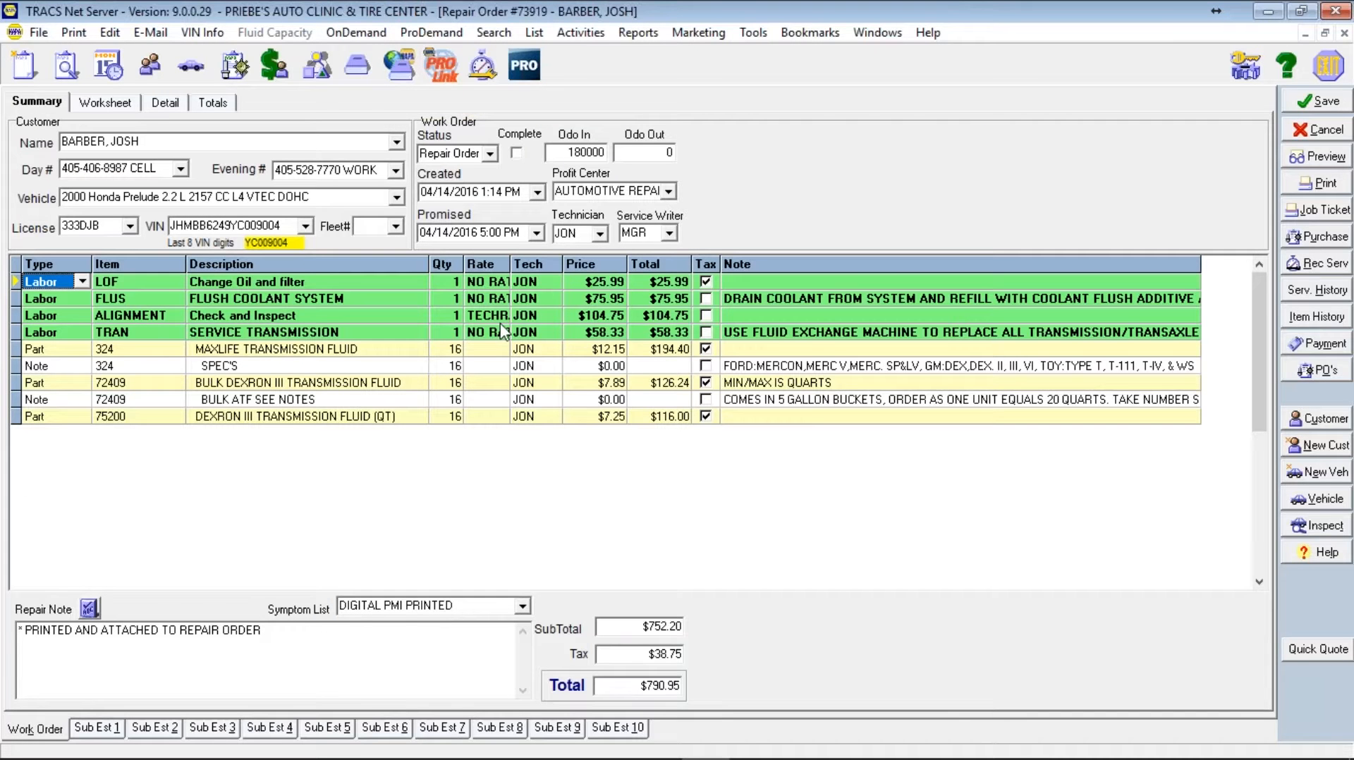
key("alt+Tab")
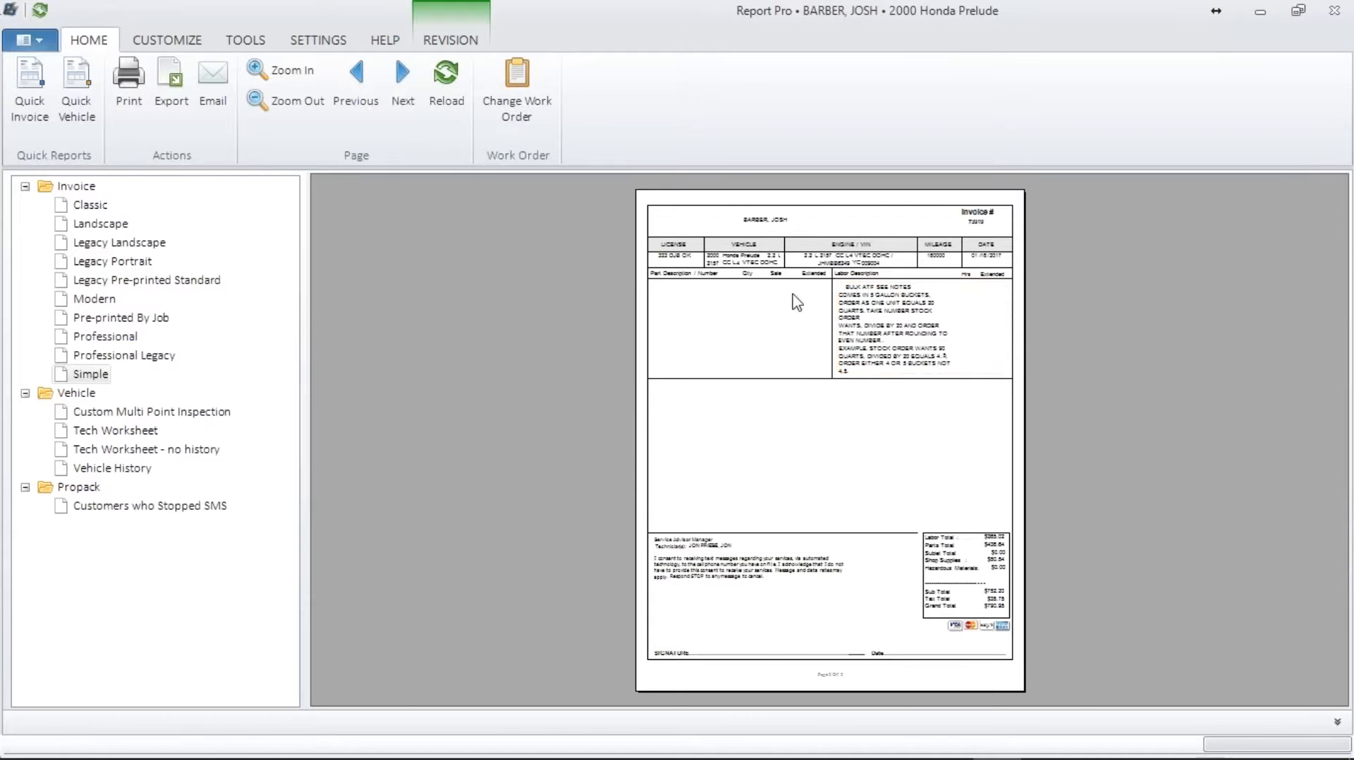
left_click(435, 83)
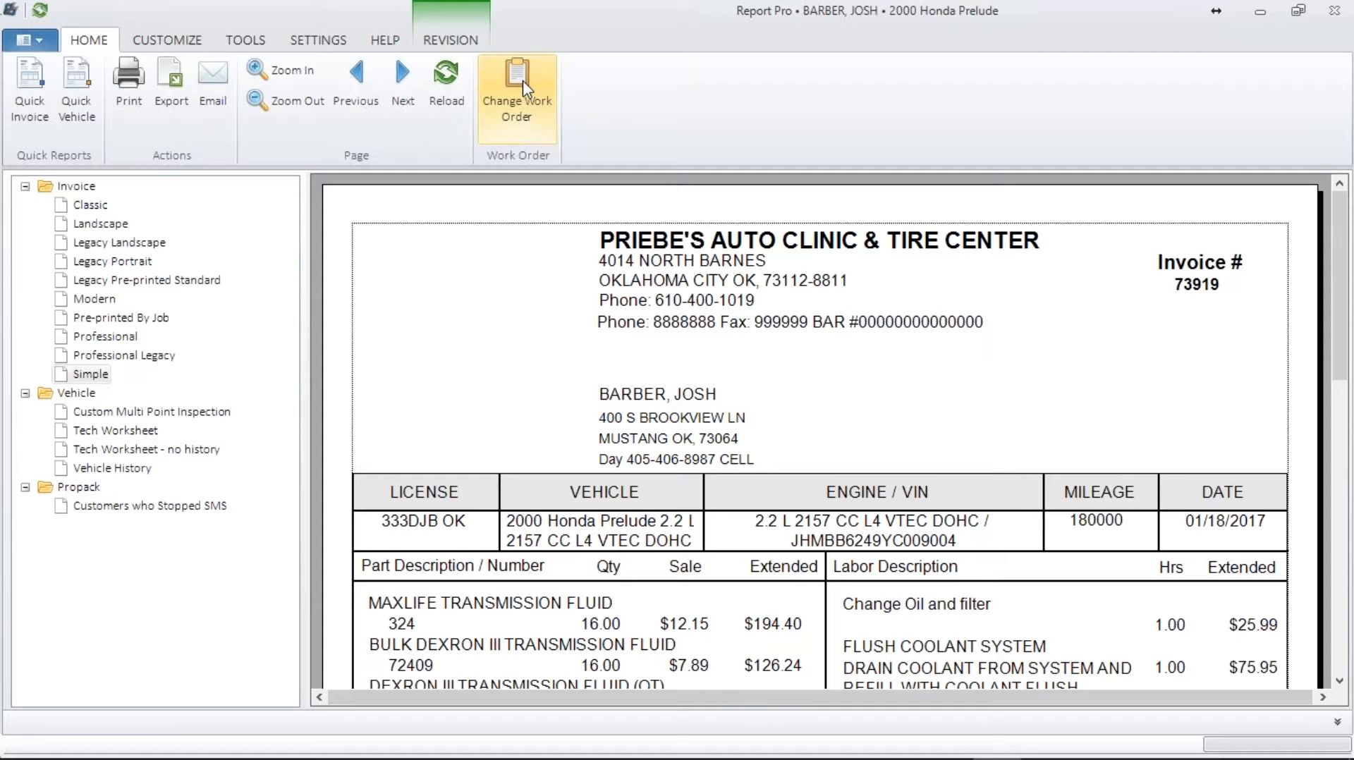
left_click(505, 99)
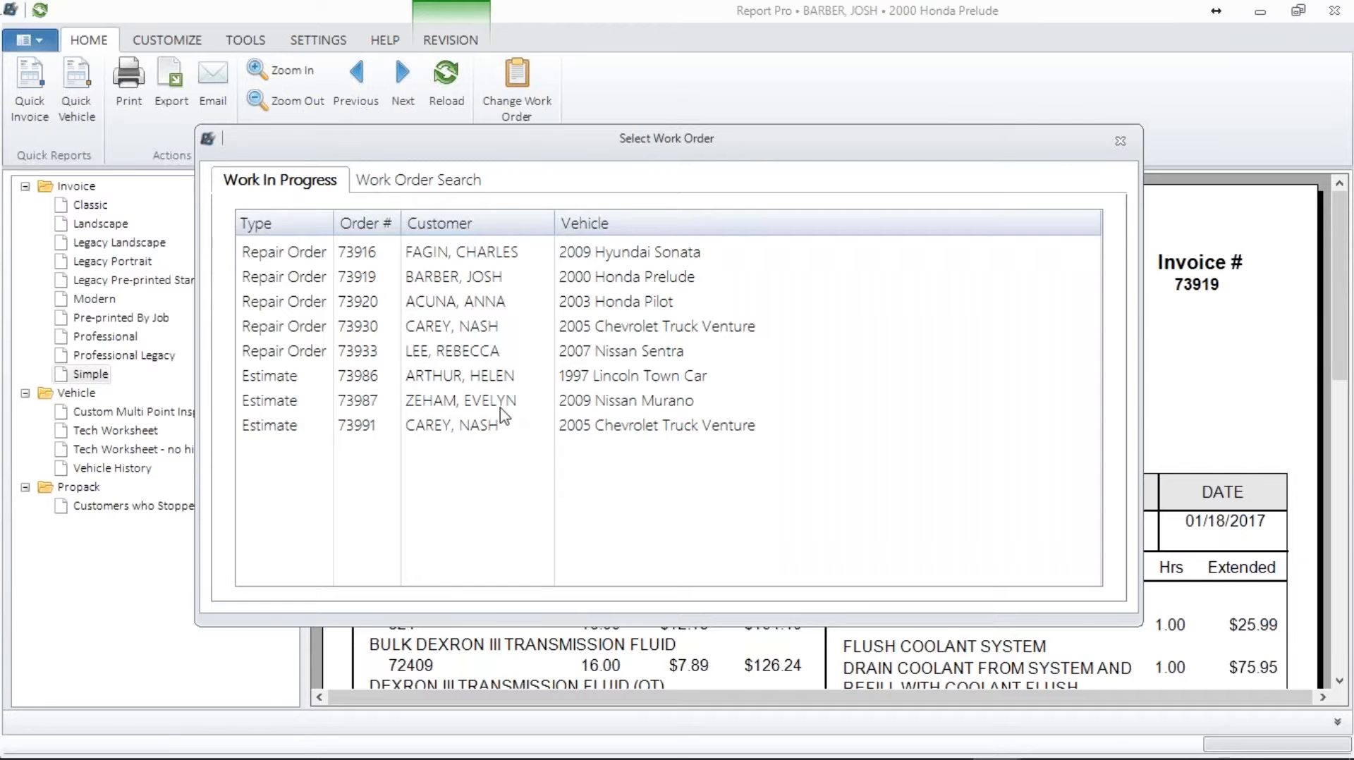
double_click(457, 360)
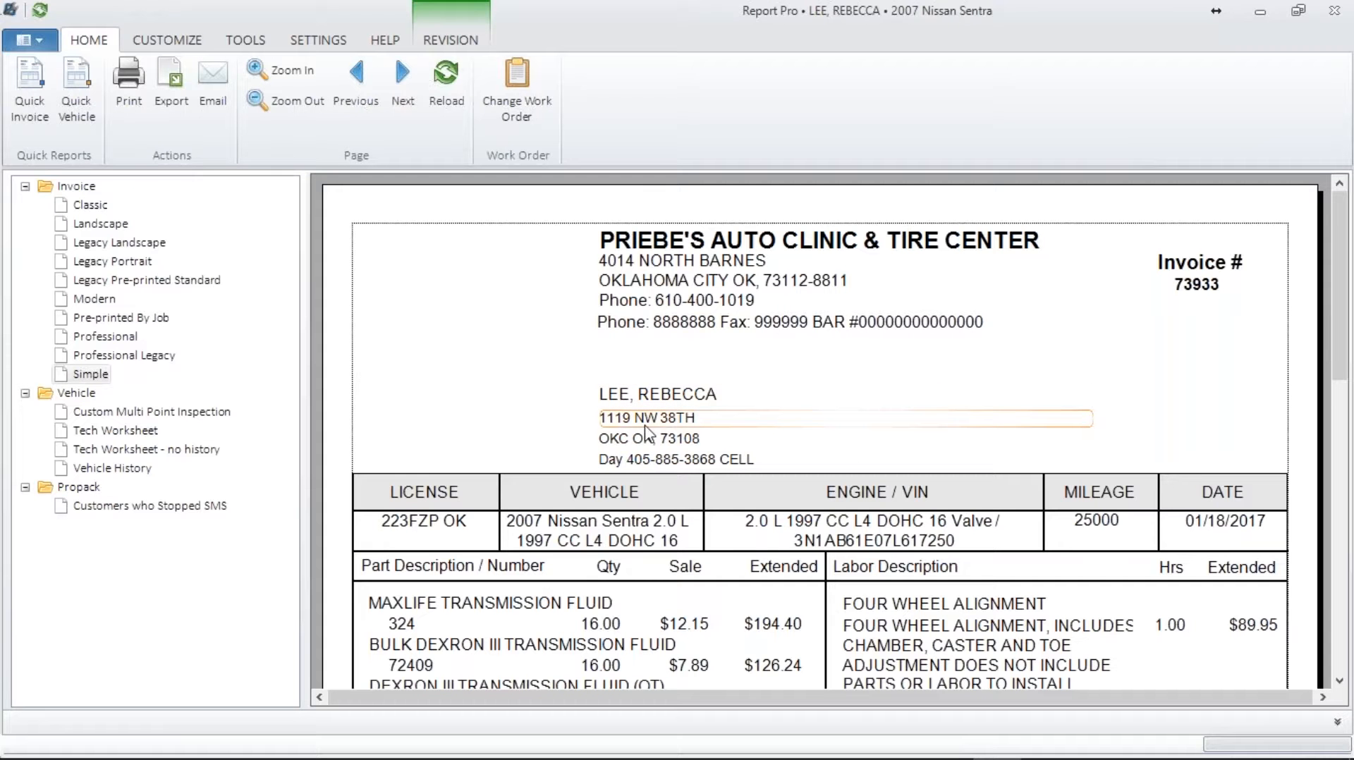
- Switch to TRACS, cancel out of the Honda Prelude repair order and select the 2005 Chevrolet Truck Venture order
key("alt+Tab")
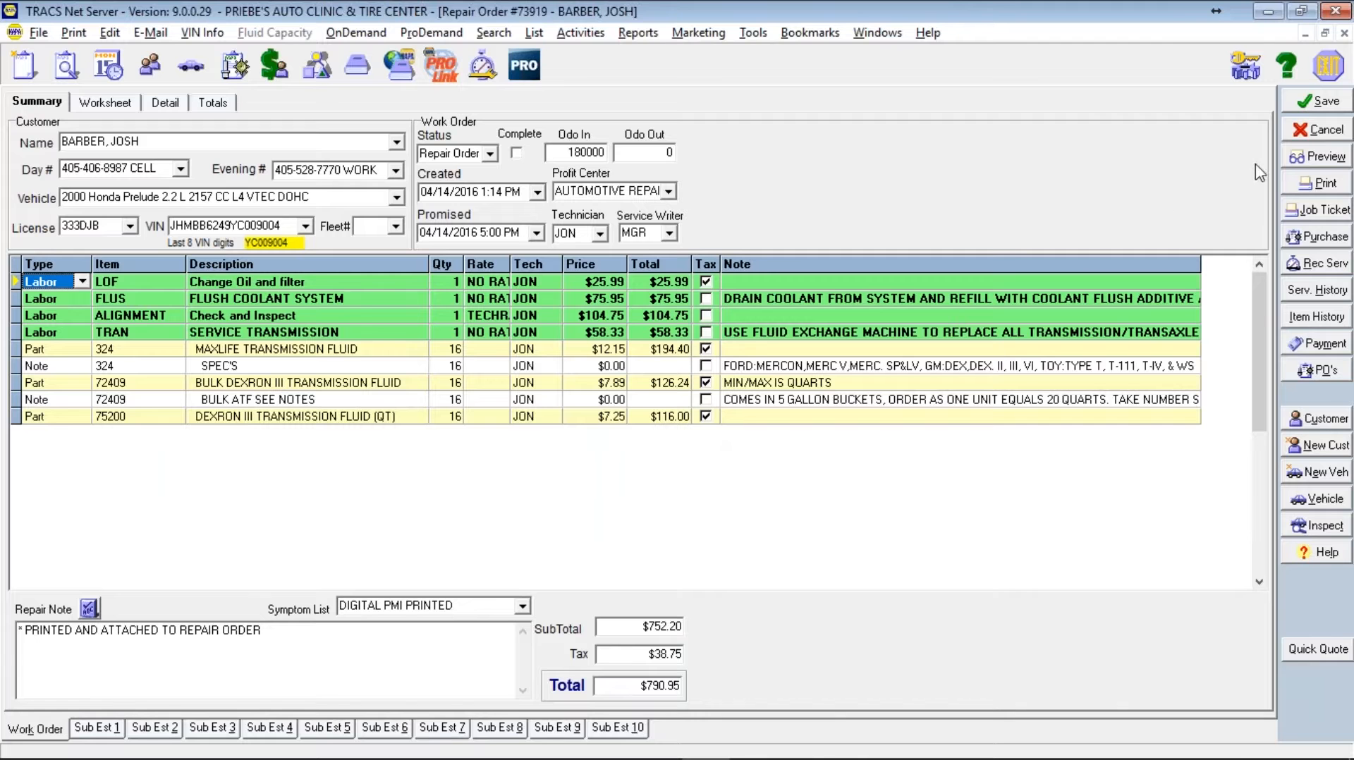
left_click(1301, 129)
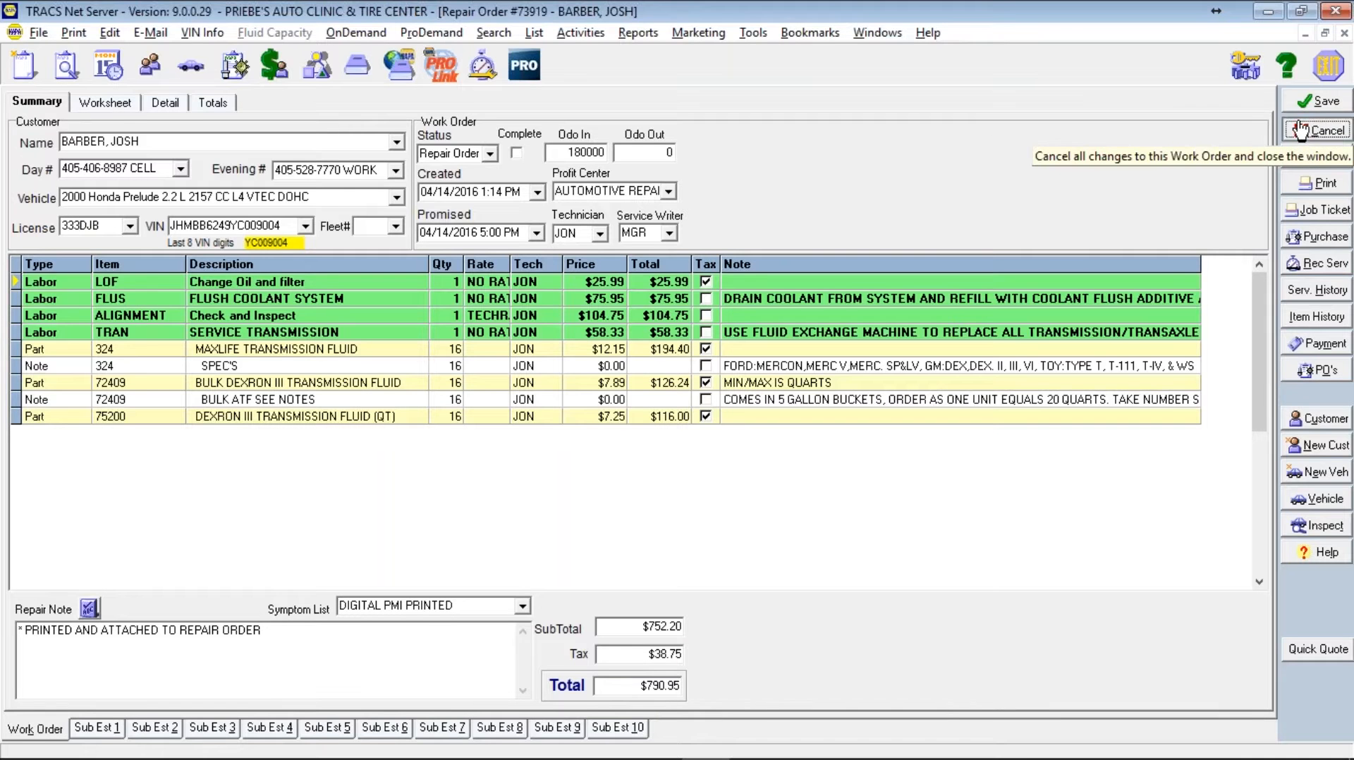
left_click(294, 164)
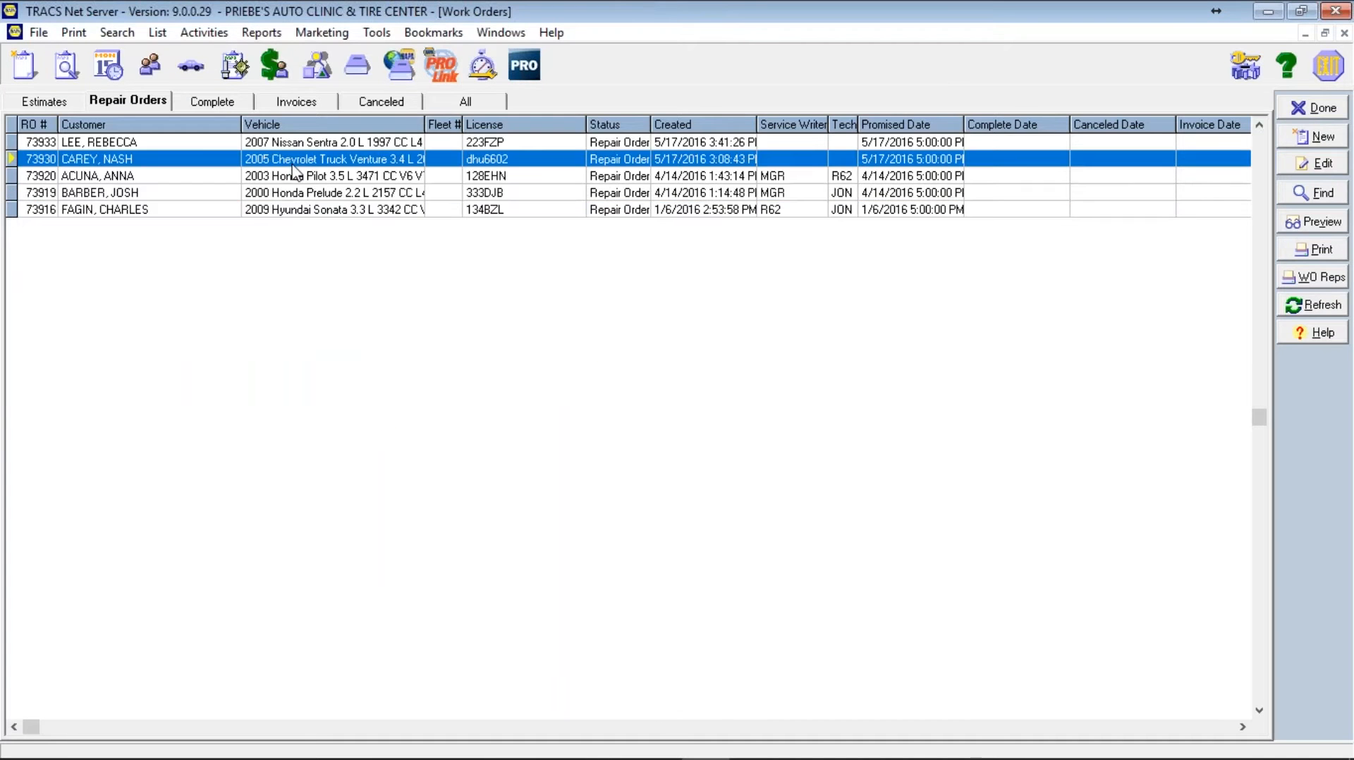
- Open the 2005 Chevrolet Truck Venture repair order in TRACS, and switch to Report Pro to bring up its work-in-progress list
double_click(293, 162)
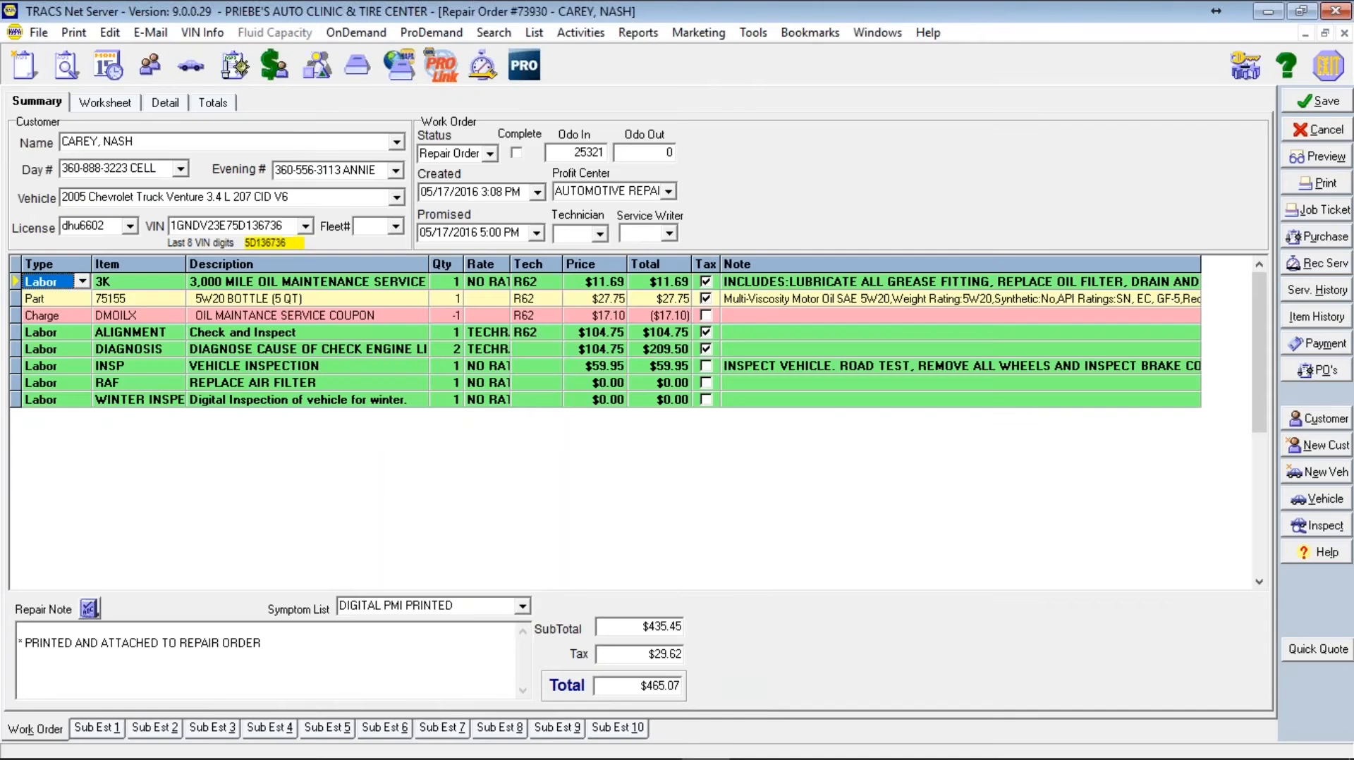
key("alt+Tab")
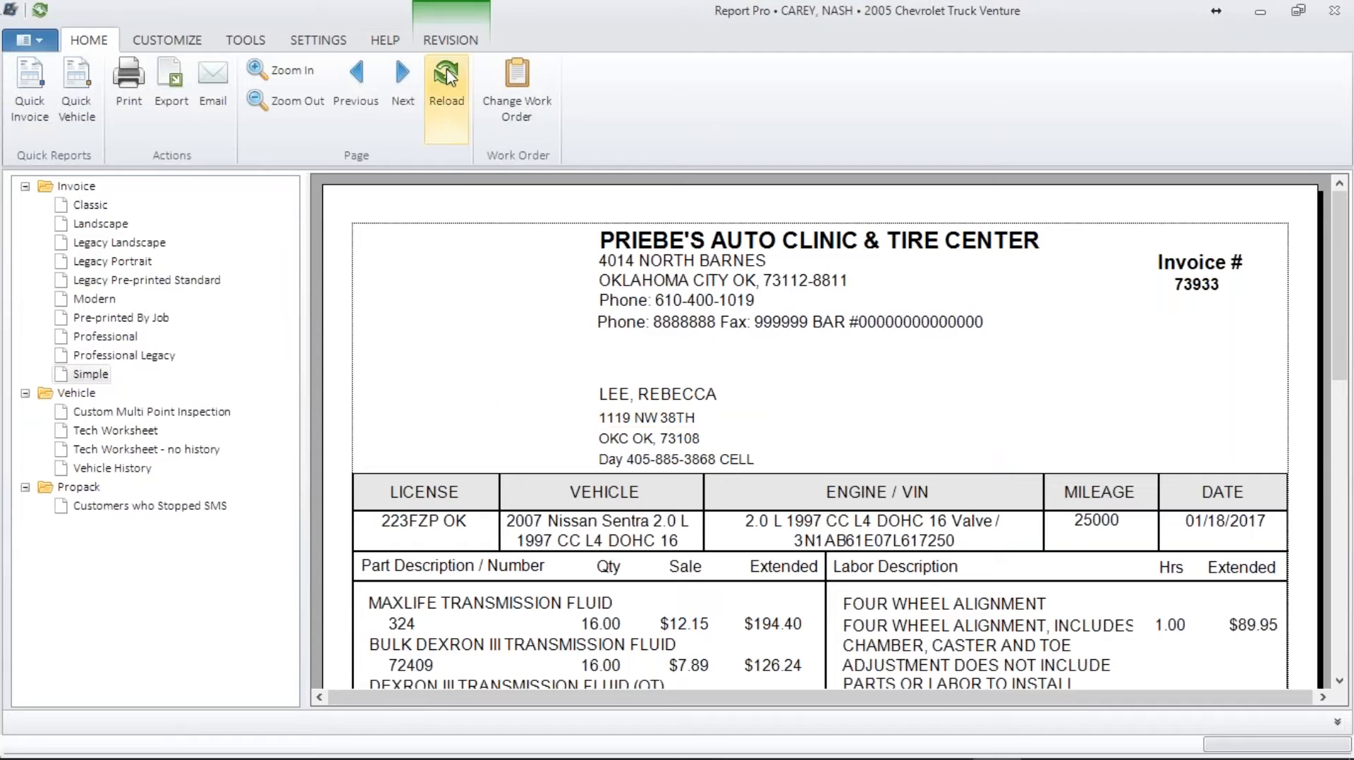
left_click(507, 85)
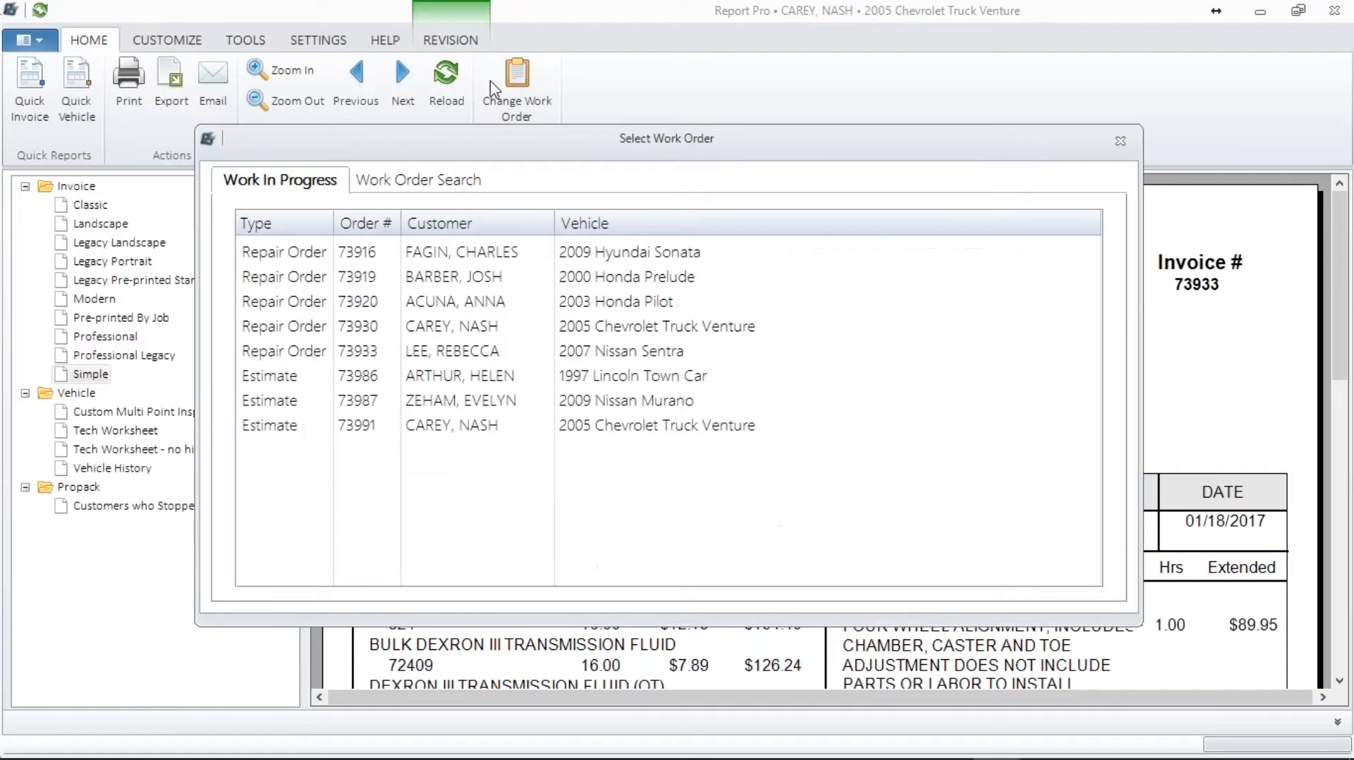
- Search all work orders by a customer's last name and by order number, and load the 2007 Nissan Sentra order
left_click(411, 185)
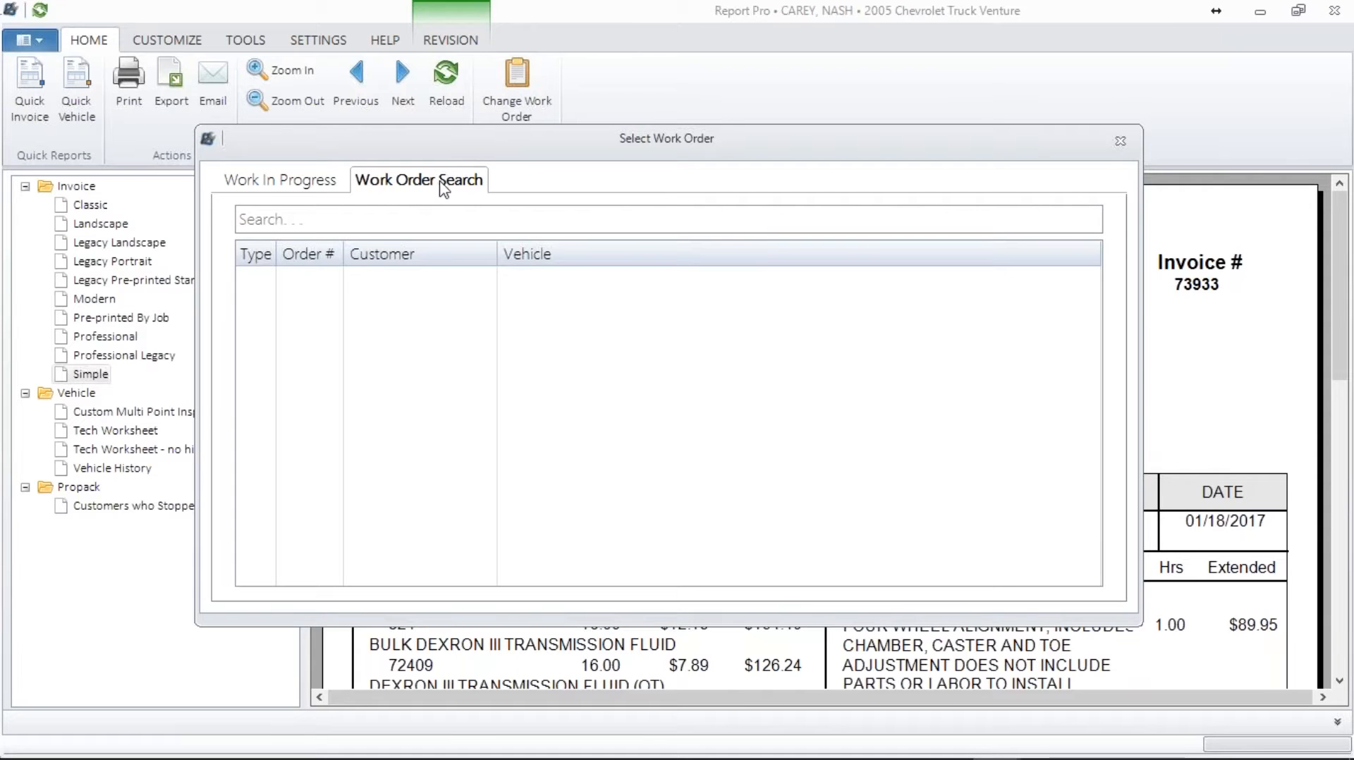
left_click(331, 218)
type("smith")
key("Return")
key("Return")
key("Return")
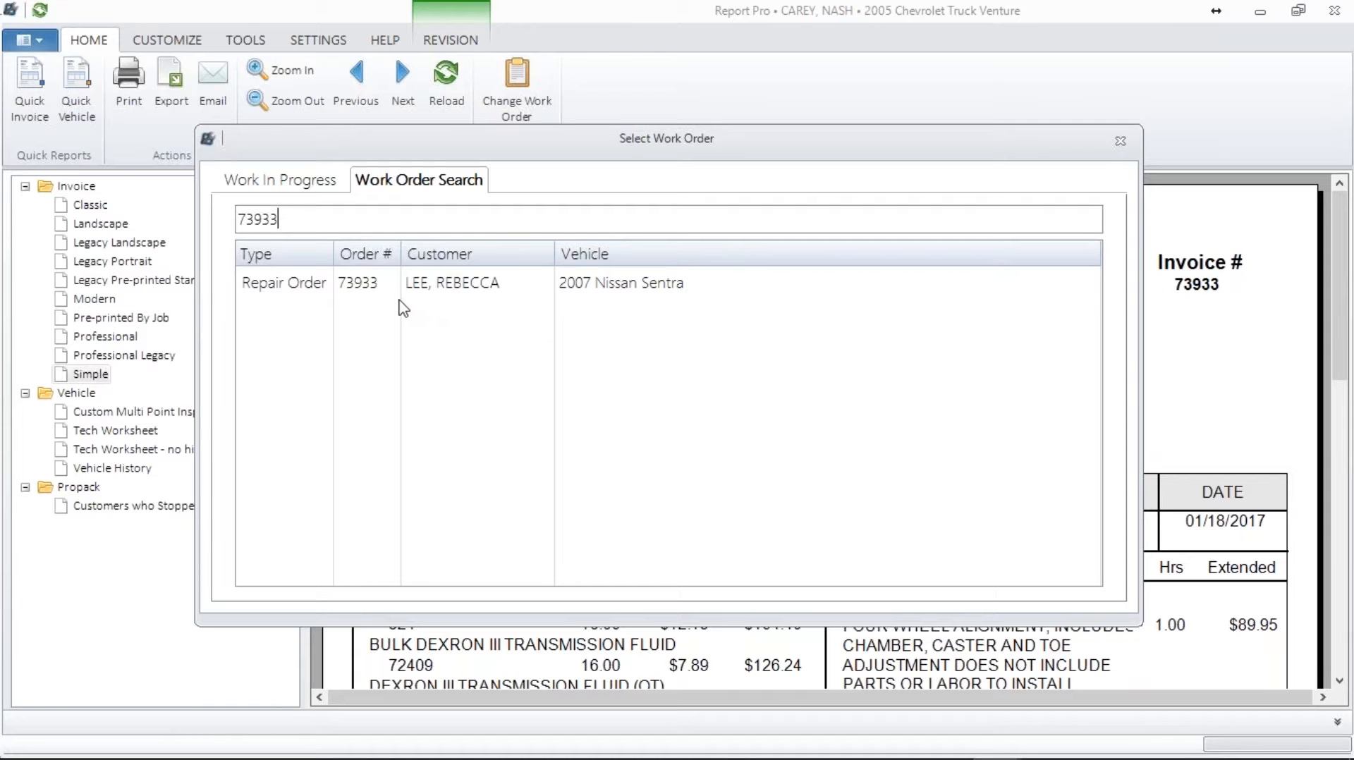
double_click(439, 284)
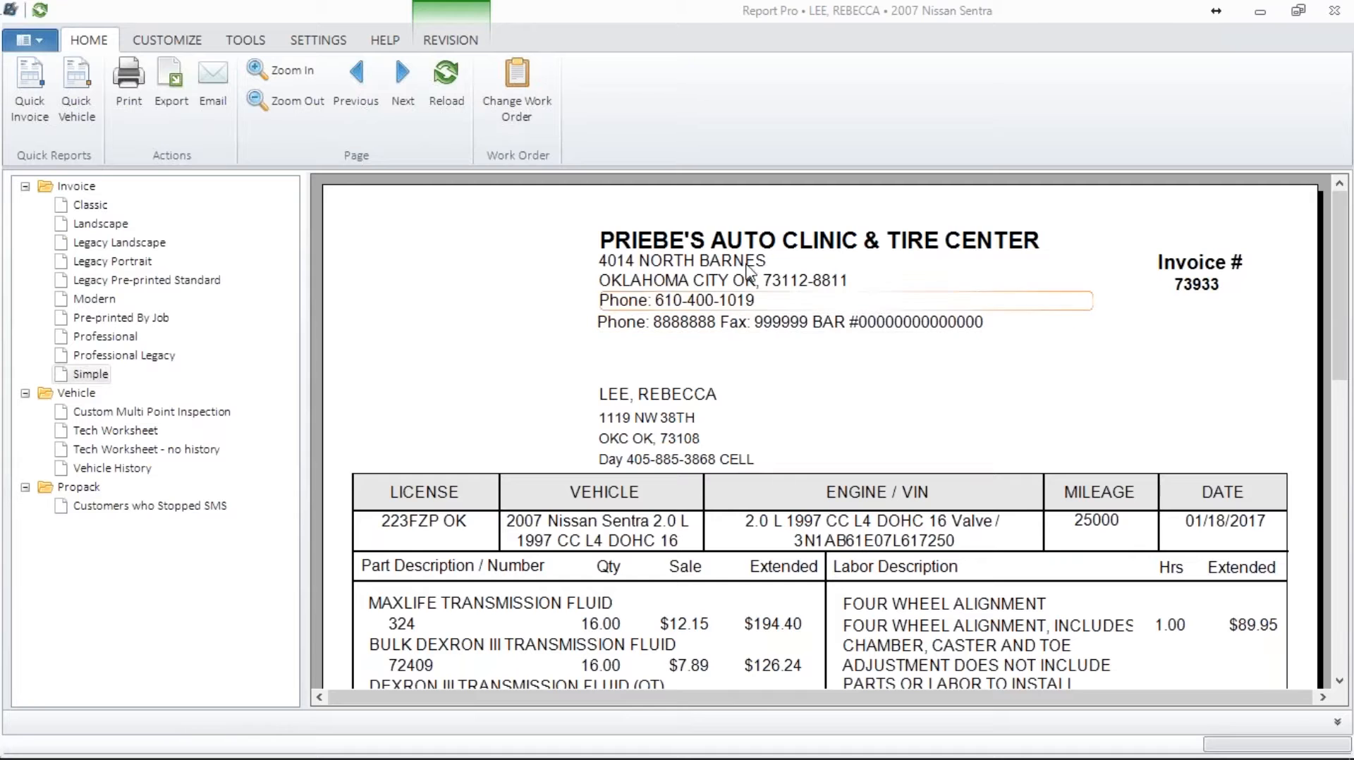
- Search the work orders by another customer's last name and close the work order selection without choosing one
left_click(521, 86)
left_click(459, 182)
left_click(396, 214)
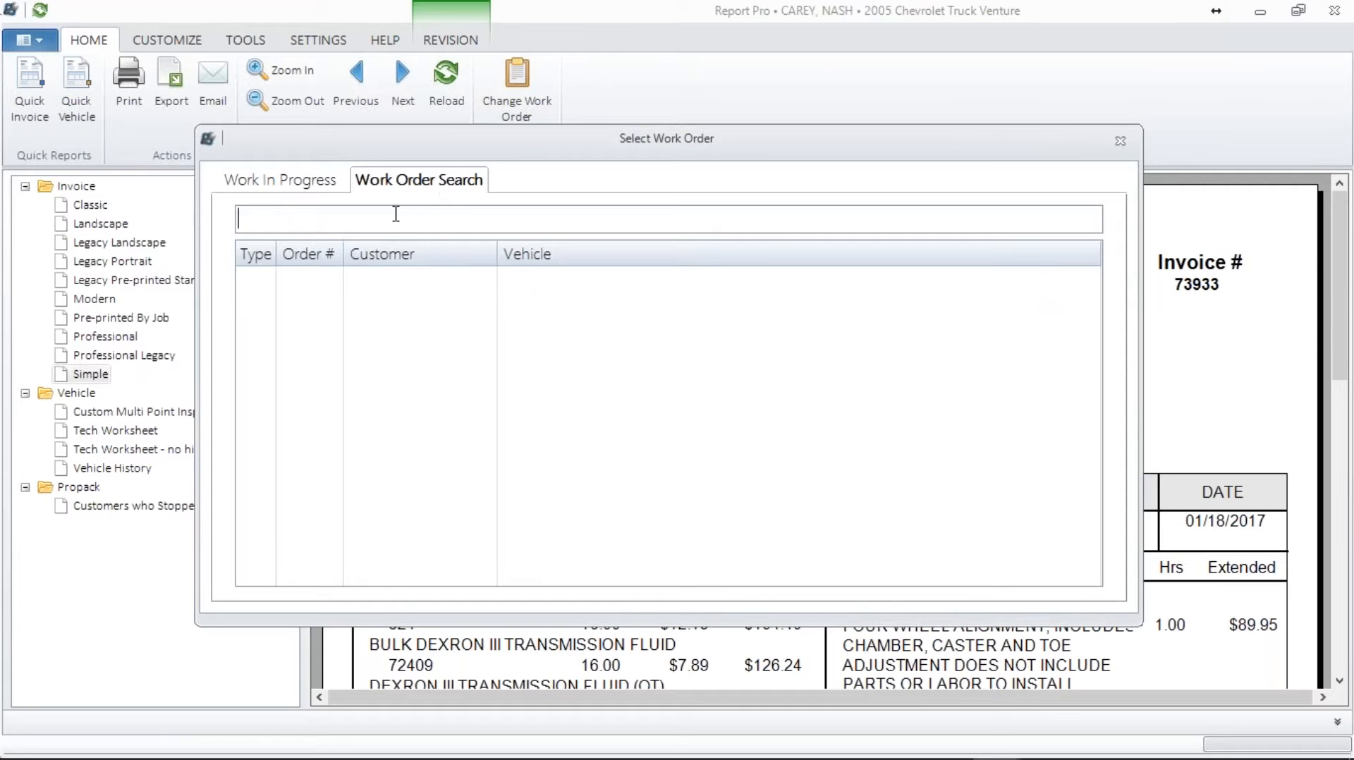
key("Return")
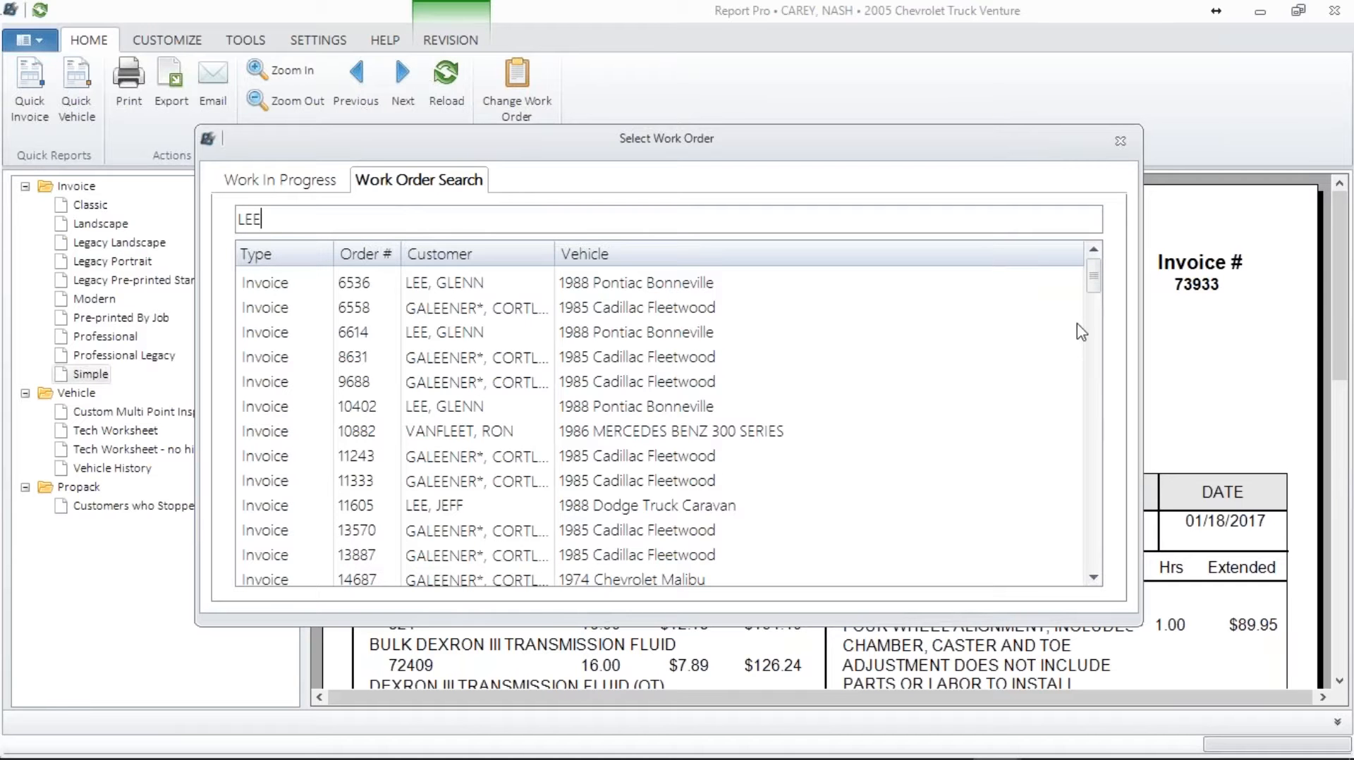
left_click(1121, 141)
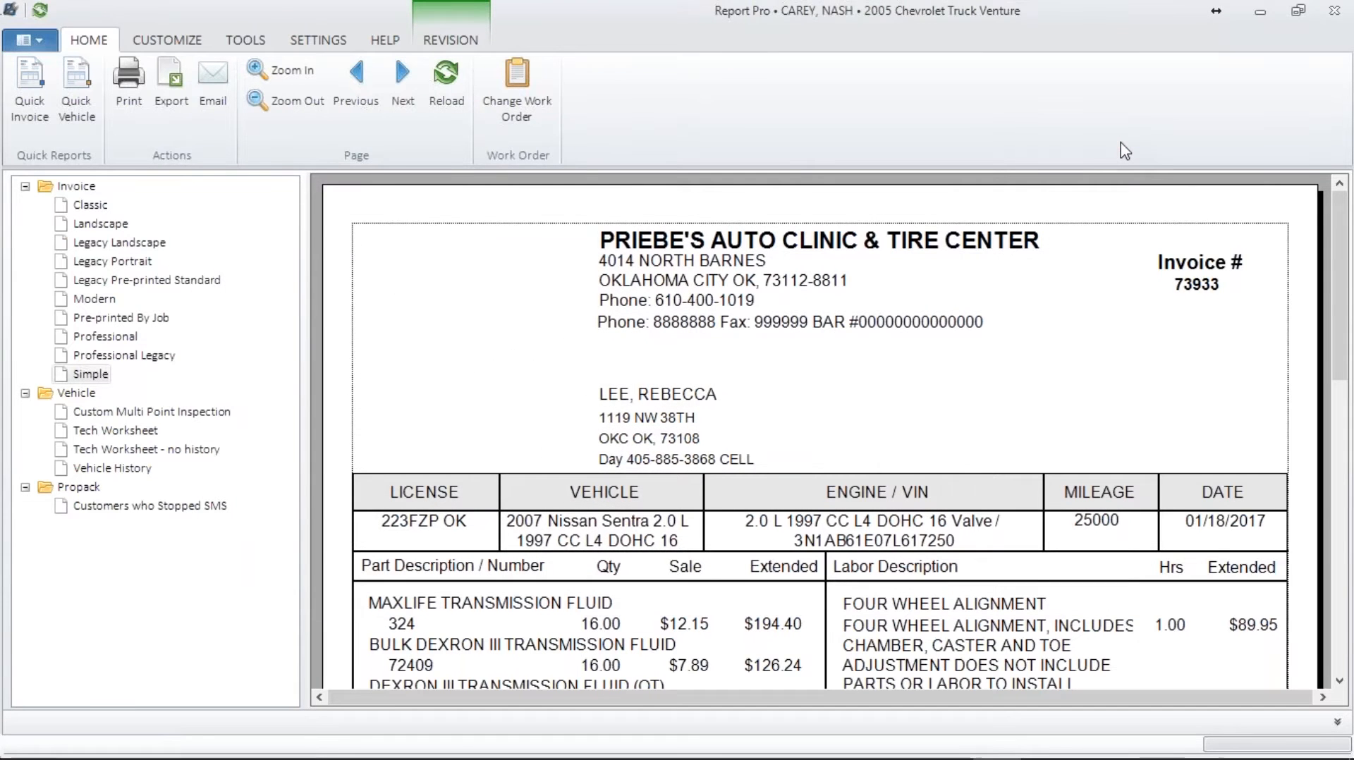
- Preview the Professional Legacy, Professional, Pre-printed By Job and Landscape invoice layouts
left_click(144, 41)
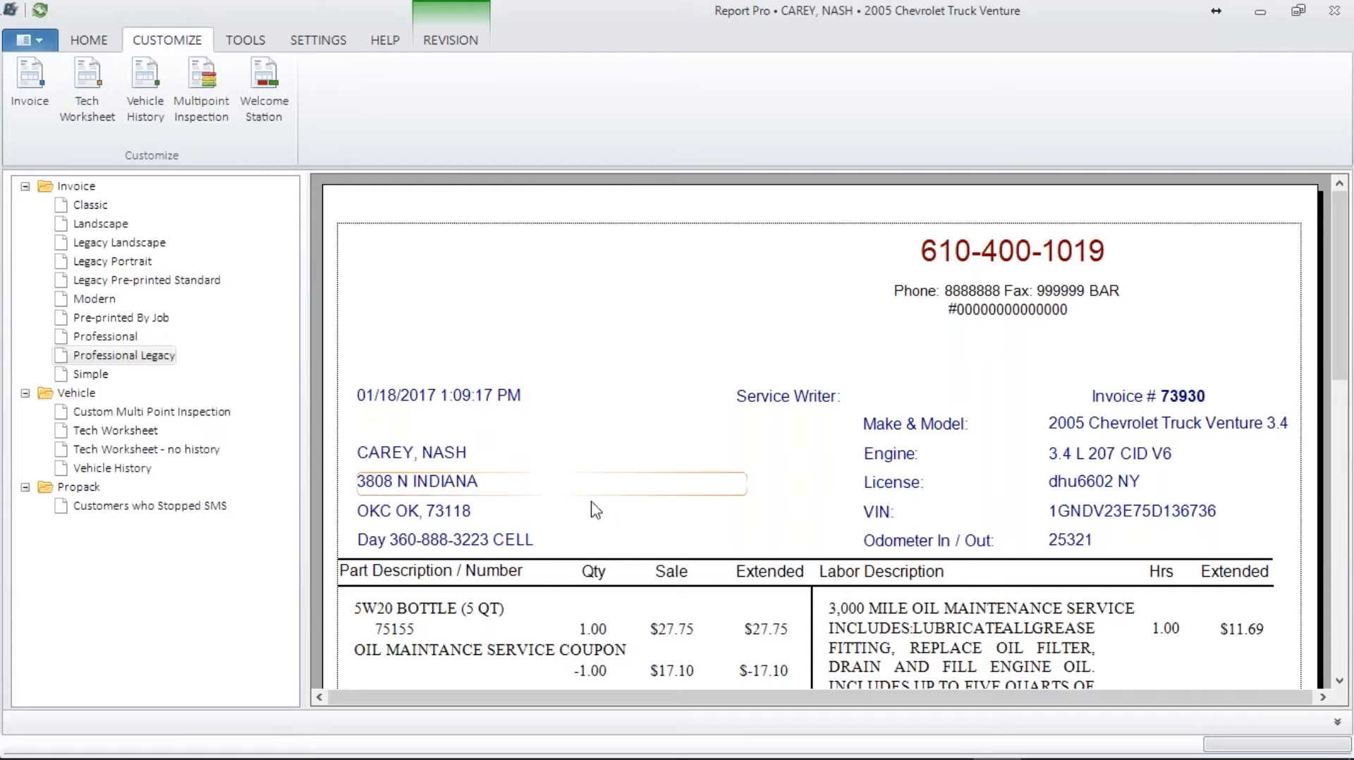
left_click(120, 339)
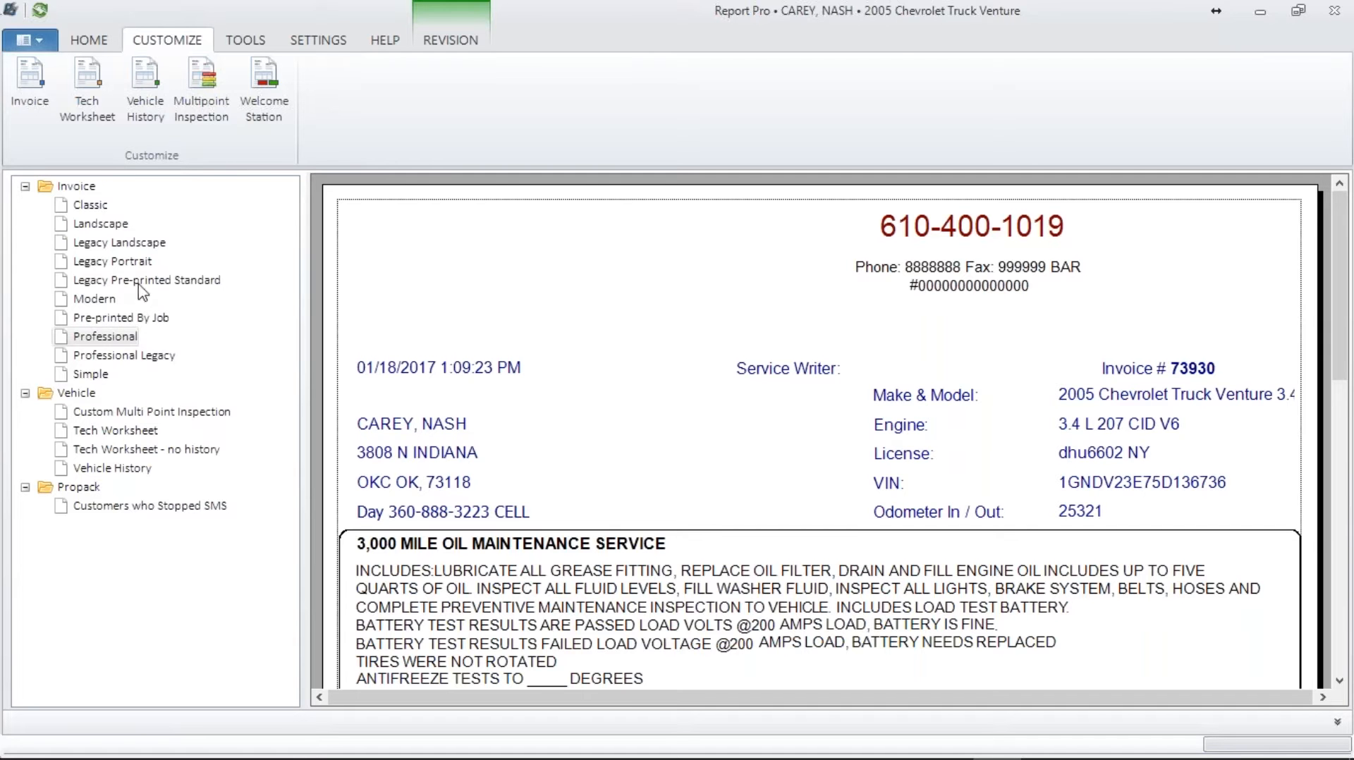
left_click(134, 319)
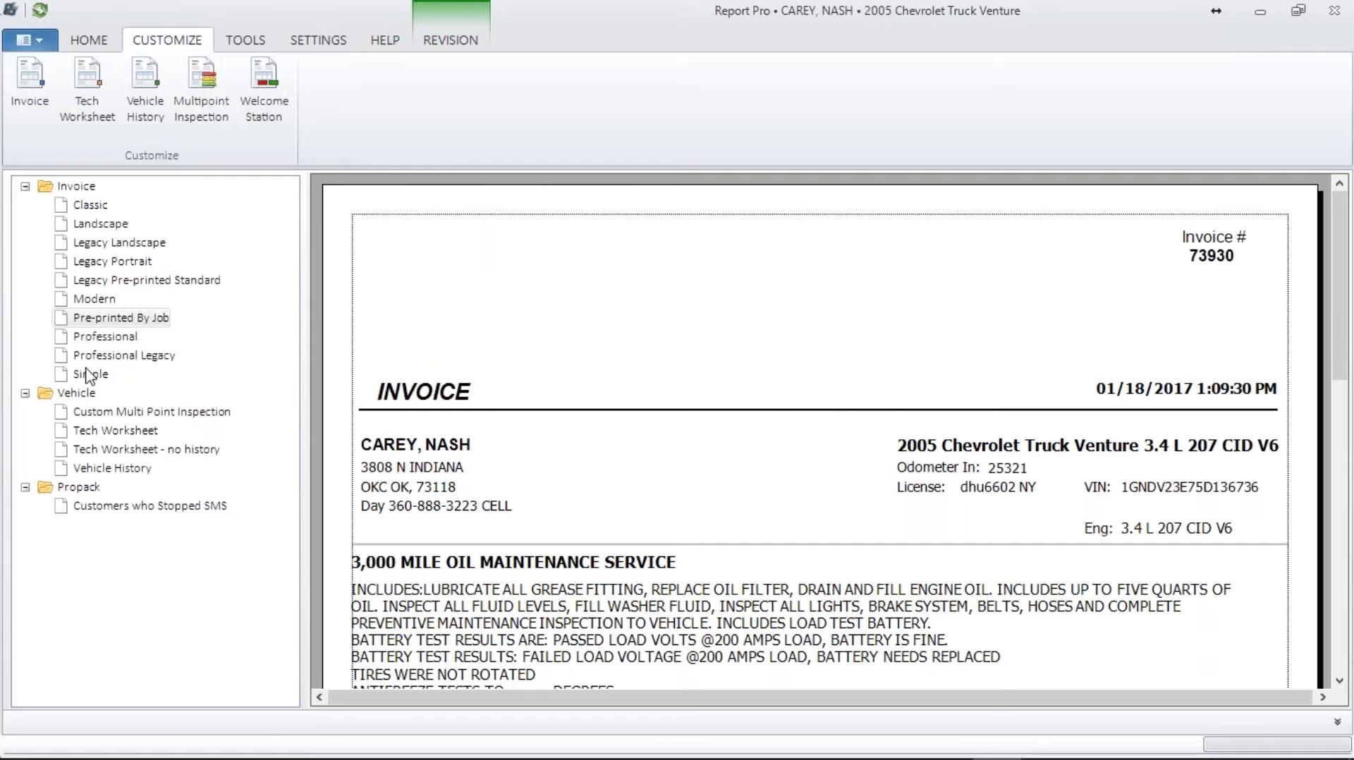
left_click(92, 223)
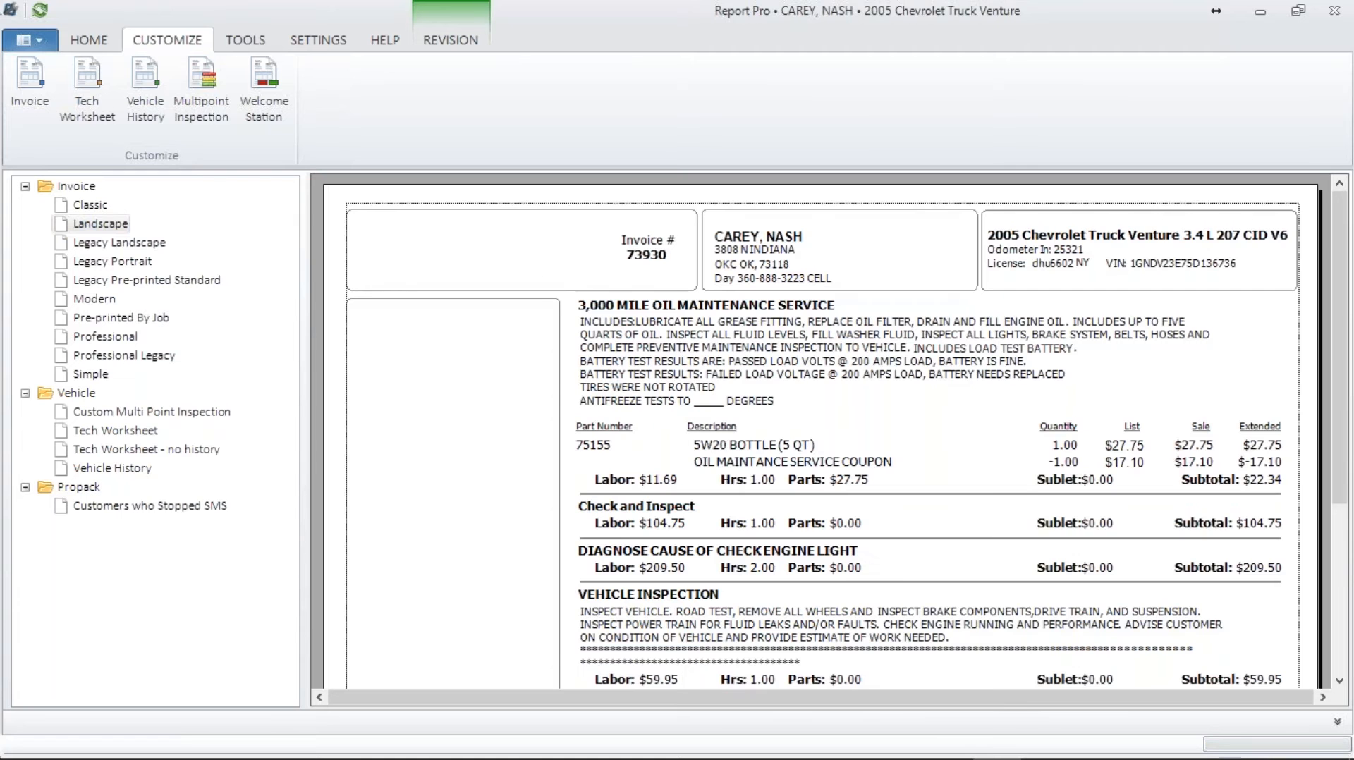
right_click(122, 241)
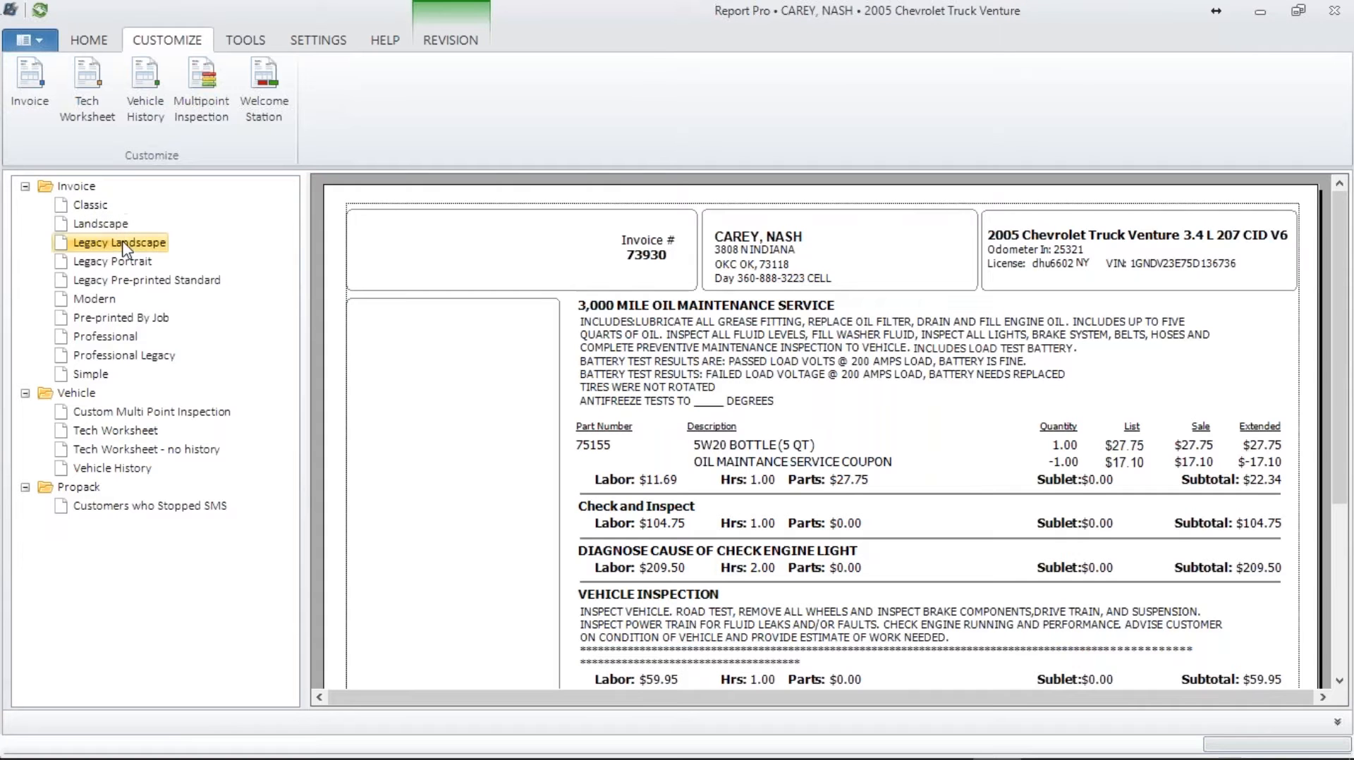
left_click(177, 188)
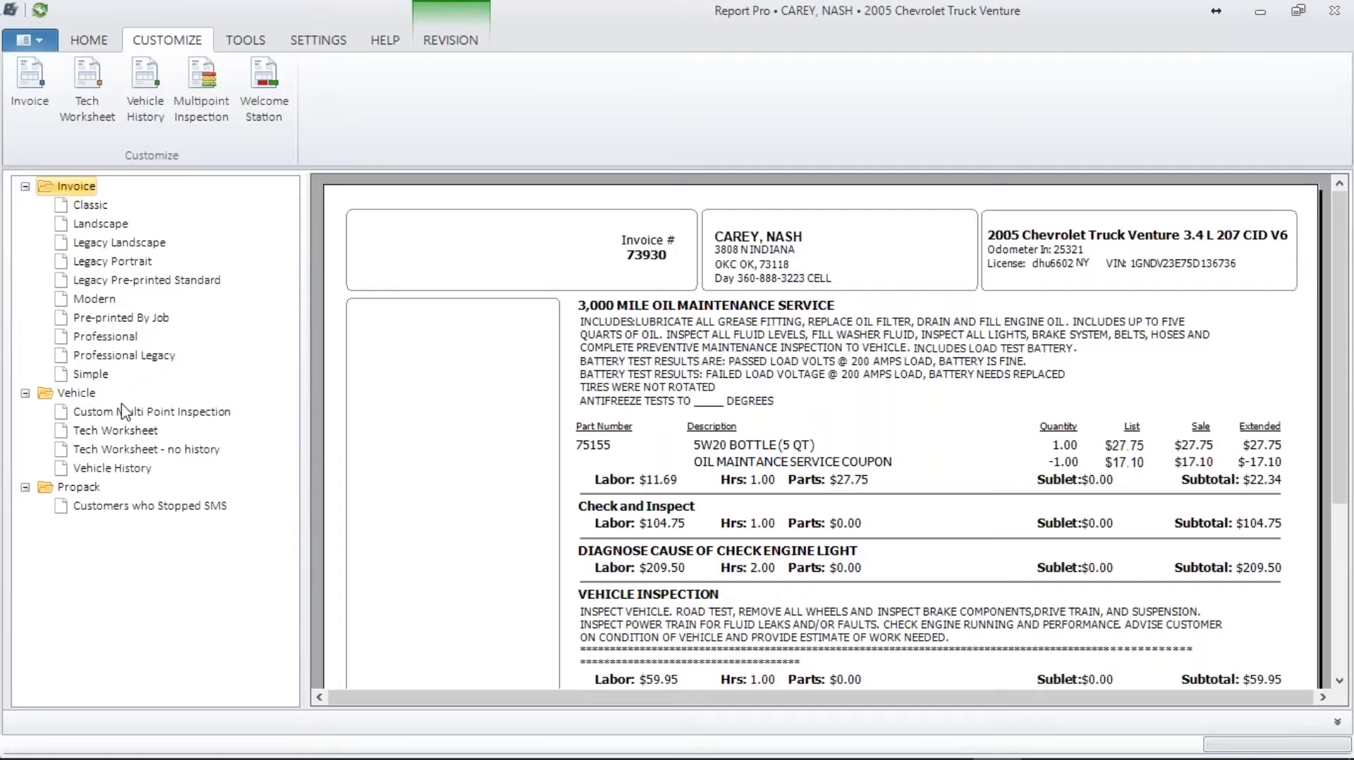
- Add the Modern invoice and the Tech Worksheet - no history report to the favorites
right_click(88, 303)
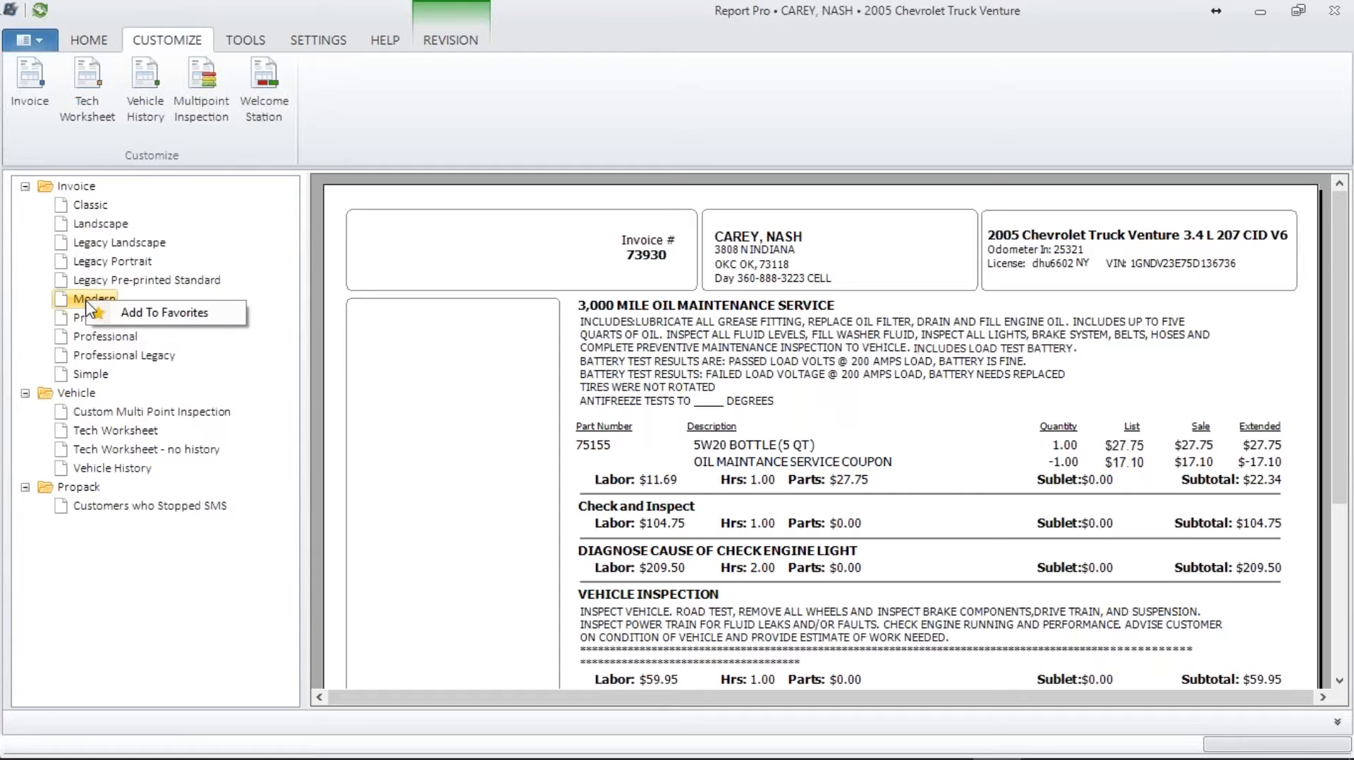
left_click(134, 317)
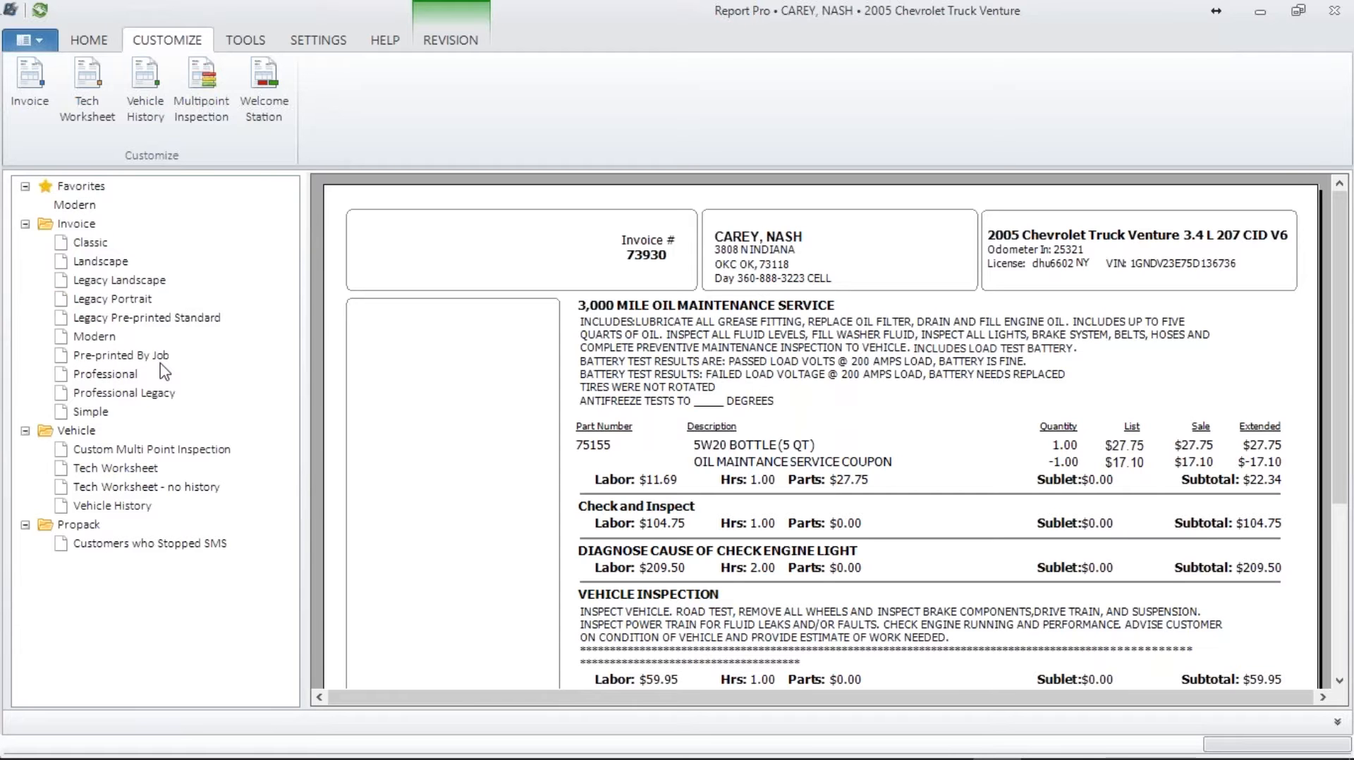
right_click(120, 492)
left_click(180, 501)
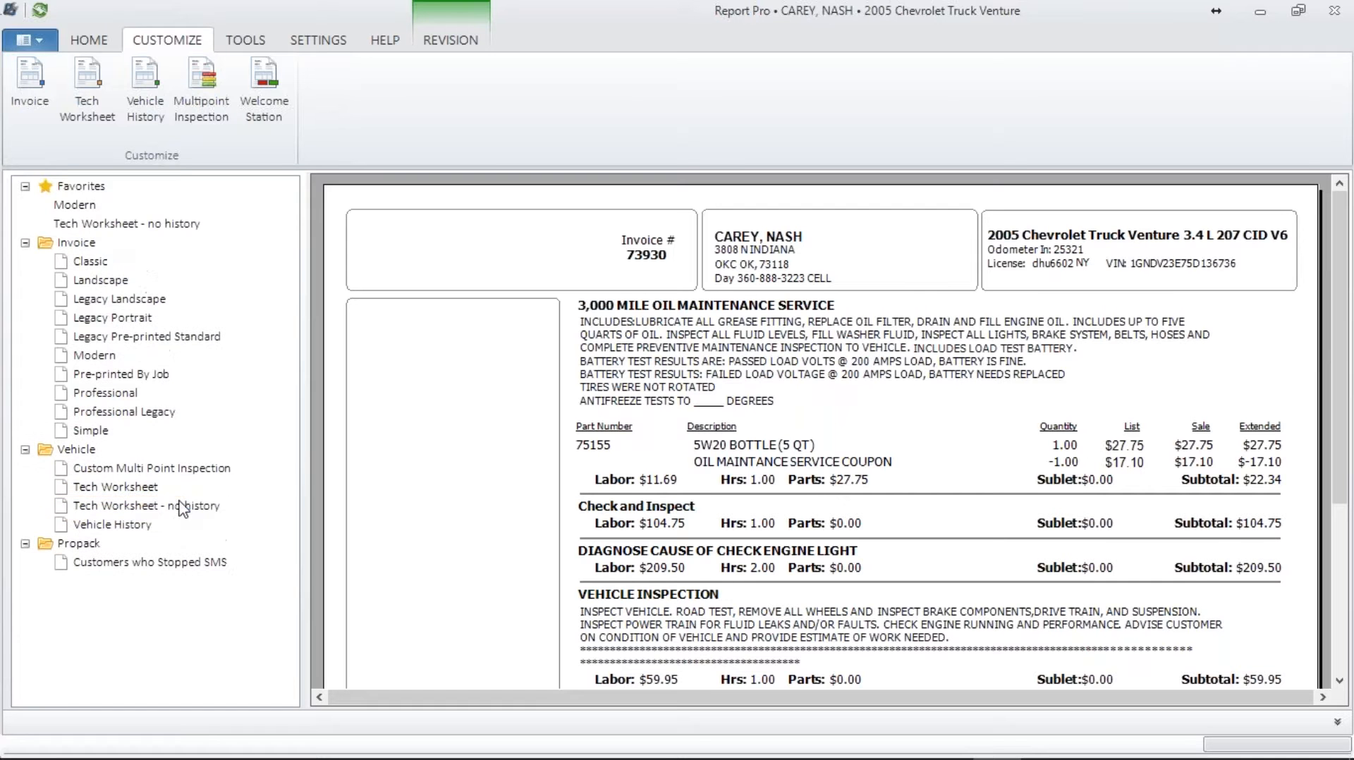
- Preview the Modern invoice, and remove it and Tech Worksheet - no history from the favorites
right_click(168, 232)
left_click(227, 233)
left_click(93, 336)
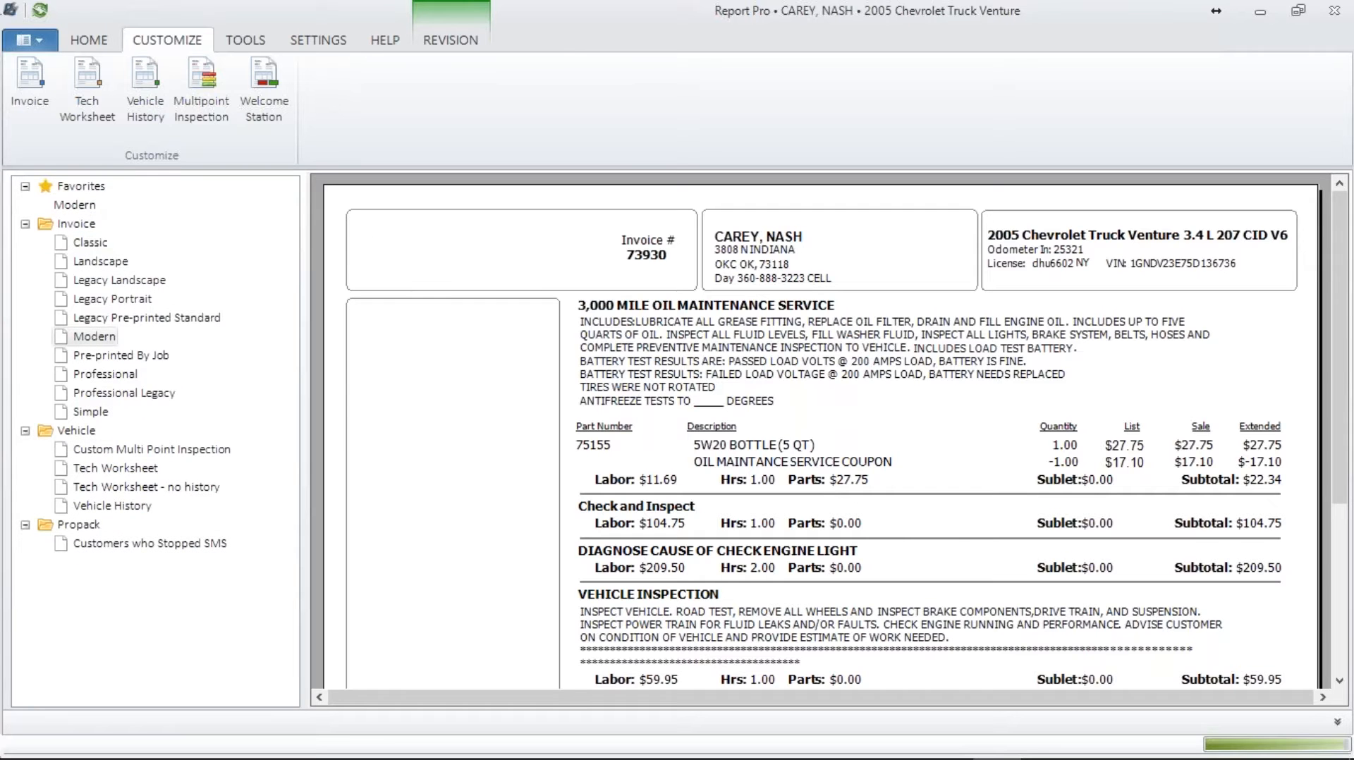
right_click(85, 204)
left_click(176, 211)
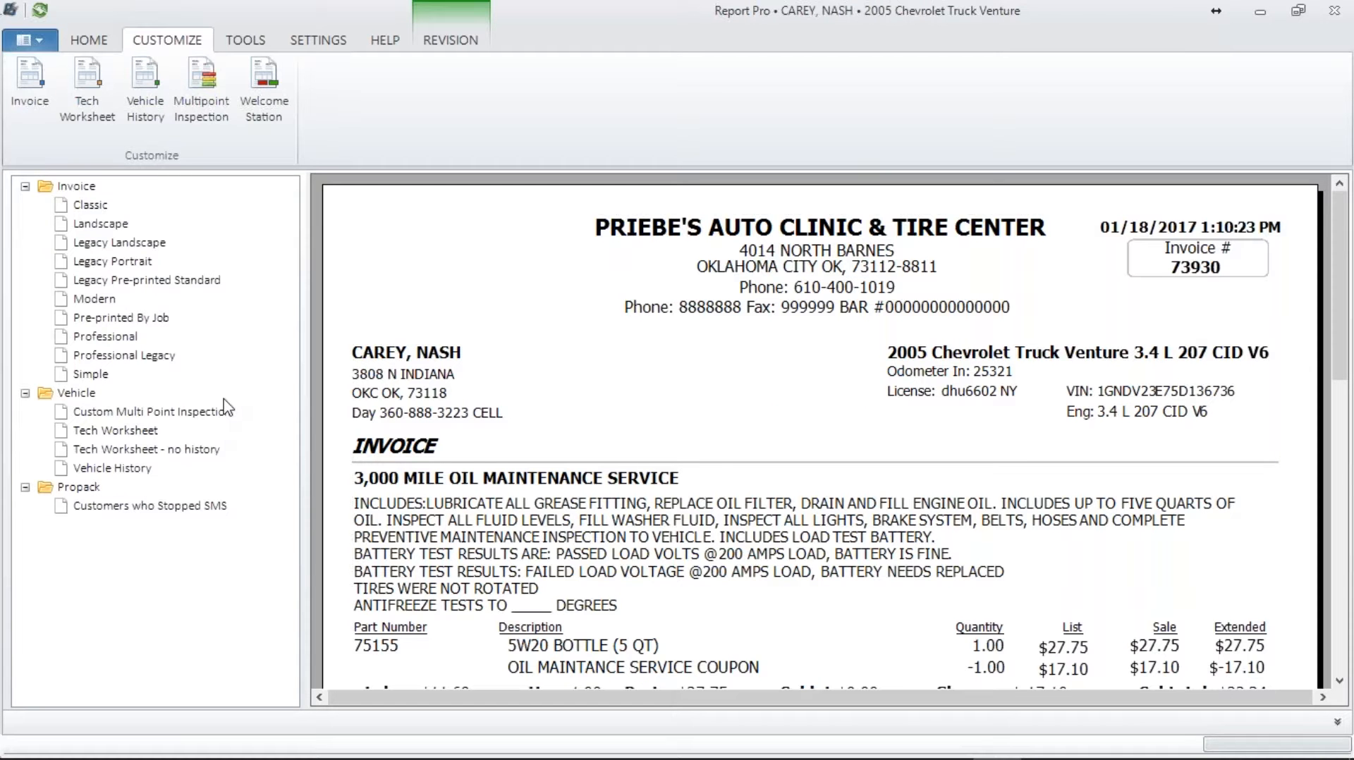
- Preview the Simple invoice and look through its contents from header to line items
left_click(88, 376)
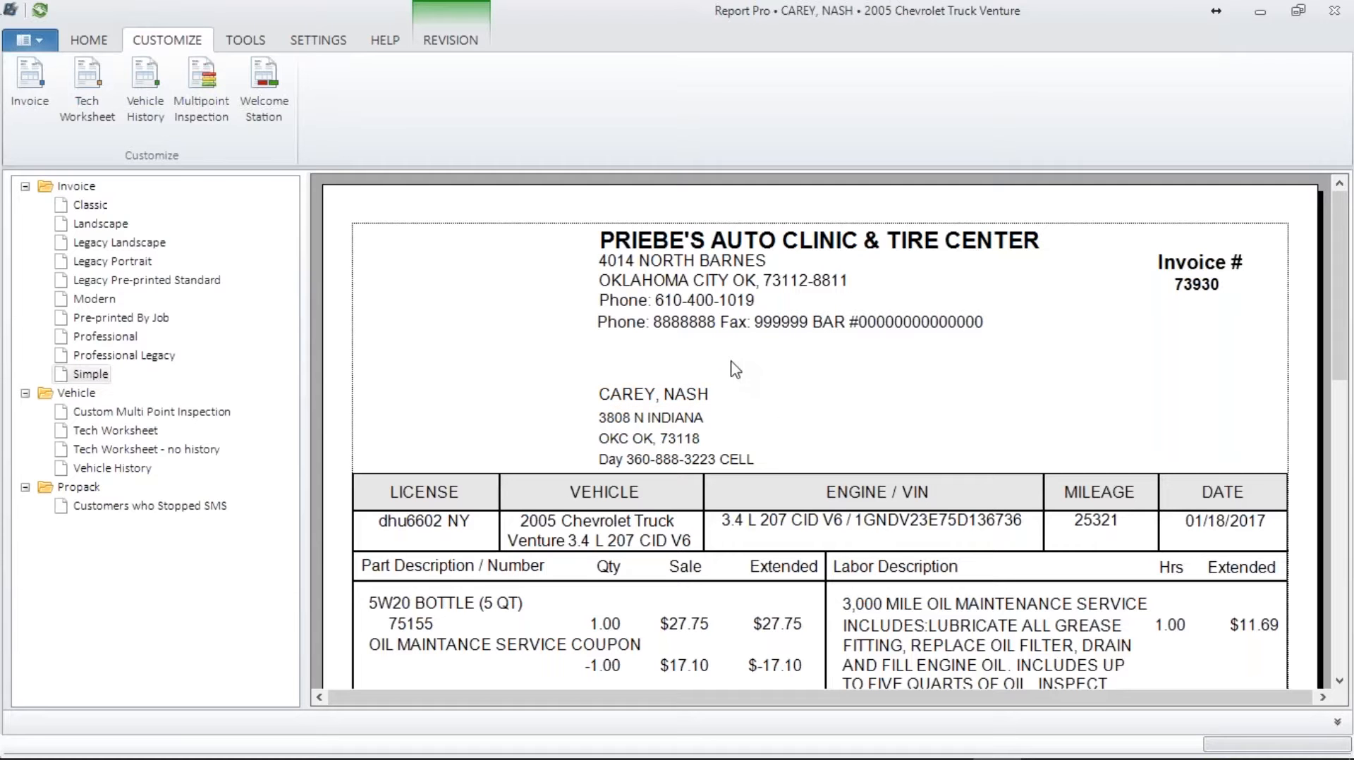
scroll(742, 413, "down", 3)
scroll(892, 440, "up", 3)
- Open the invoice customization and use napa.png from C:\BOT\Samples as the header logo
left_click(33, 86)
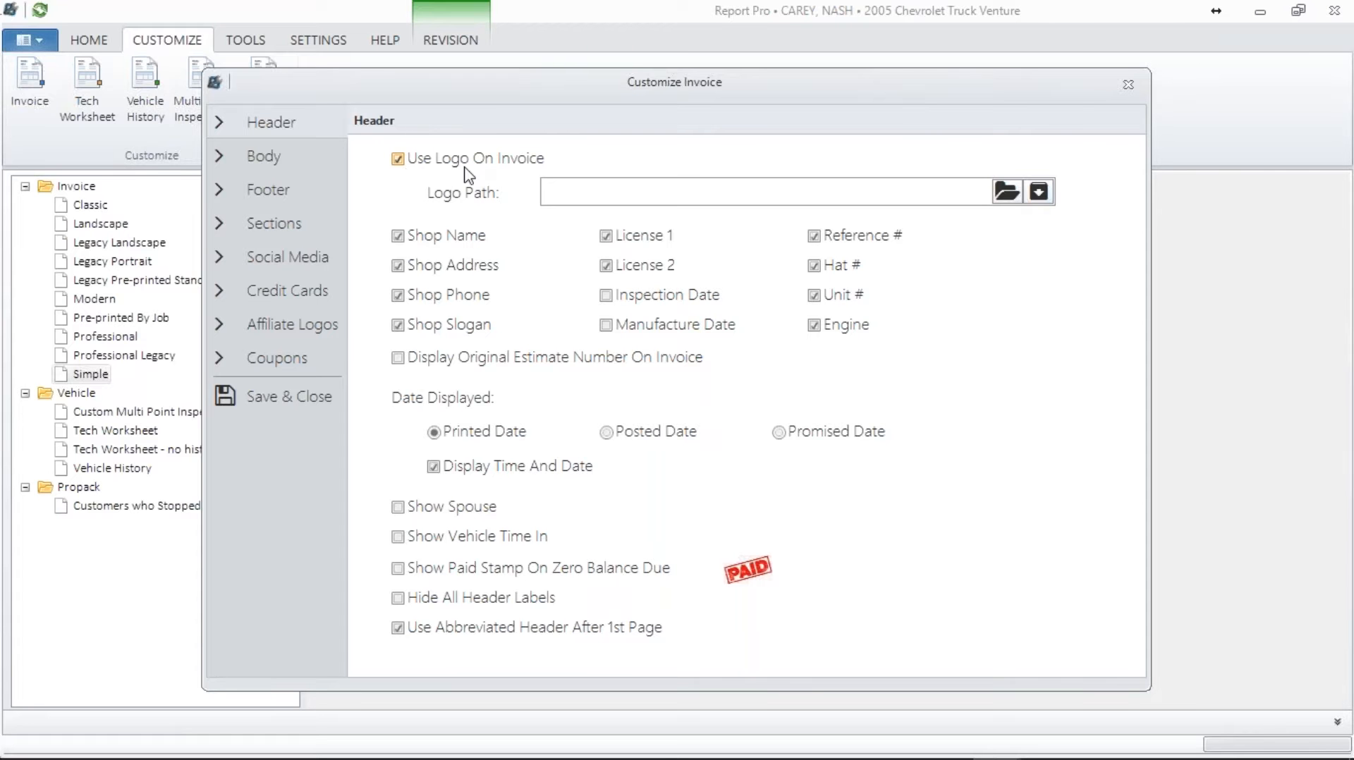
left_click(397, 160)
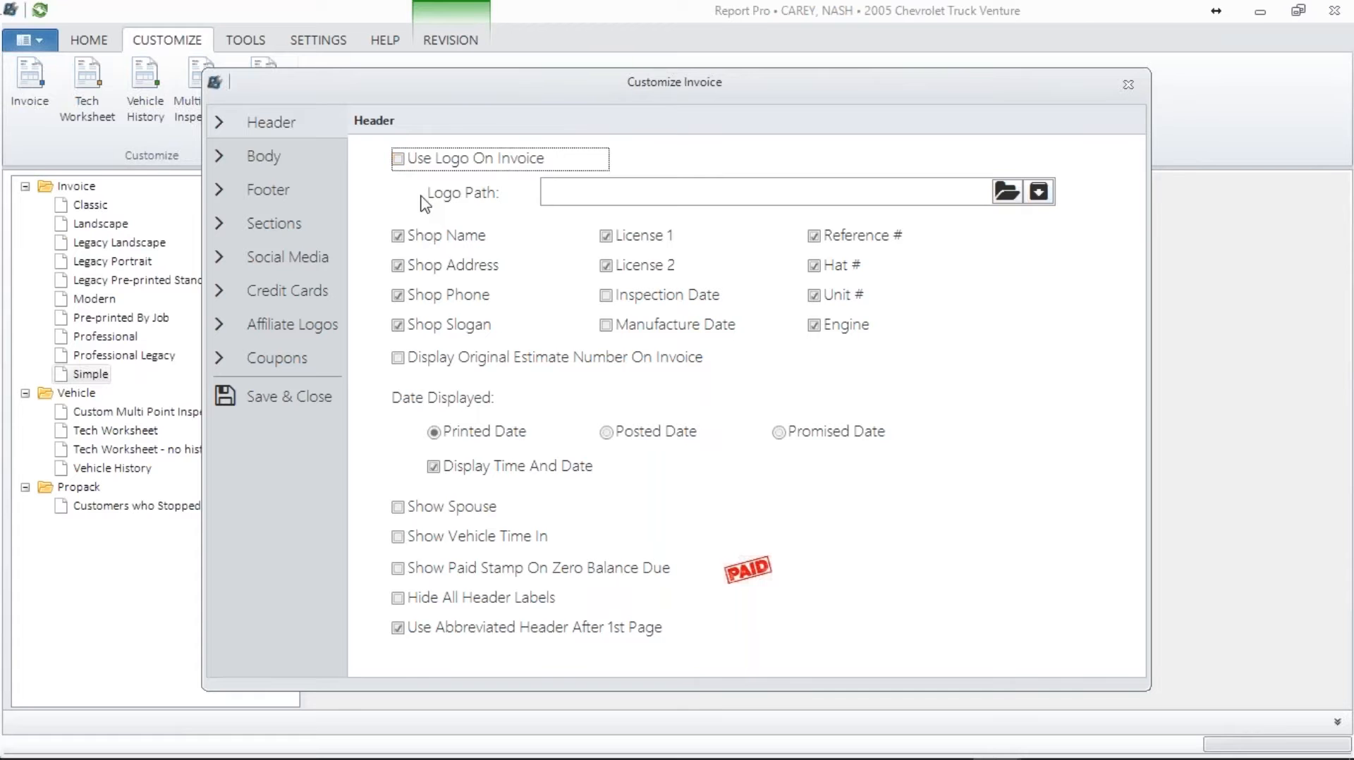
left_click(397, 158)
left_click(1007, 192)
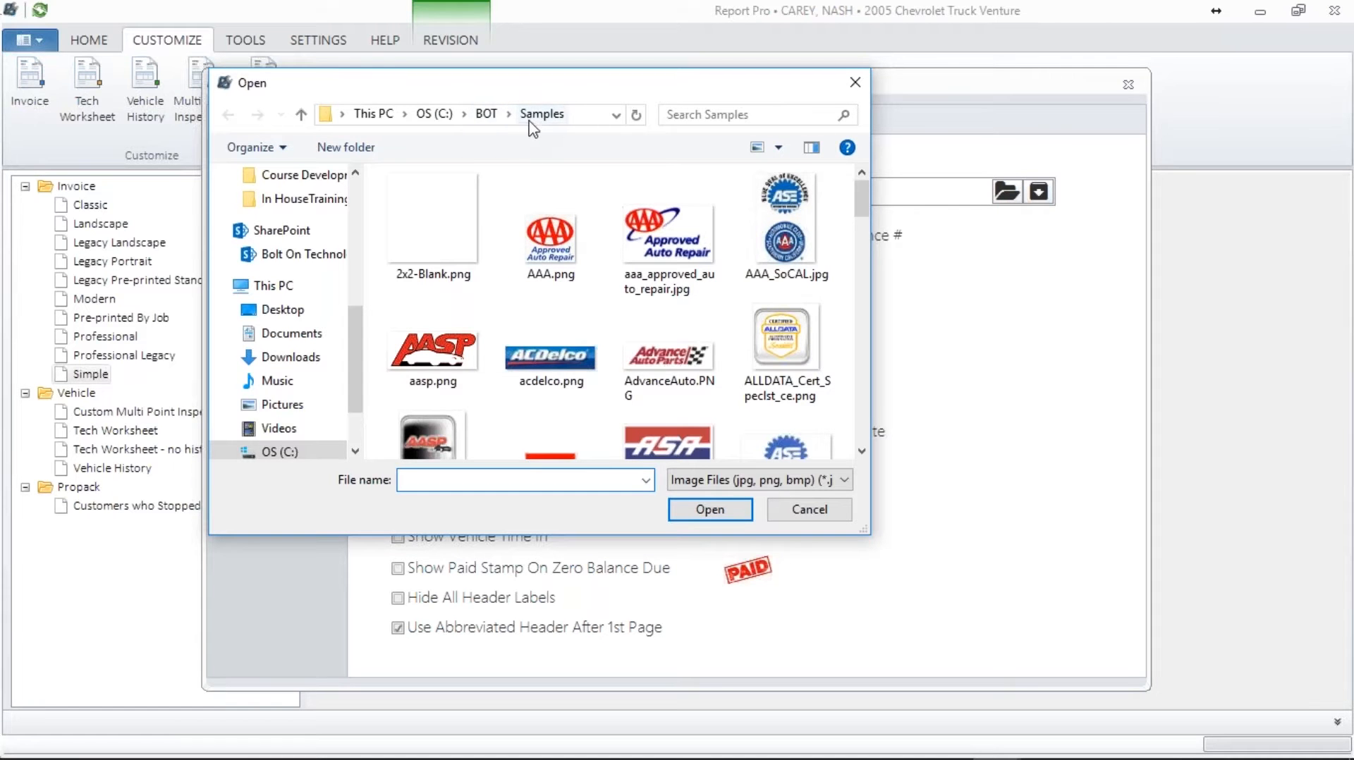
left_click(862, 450)
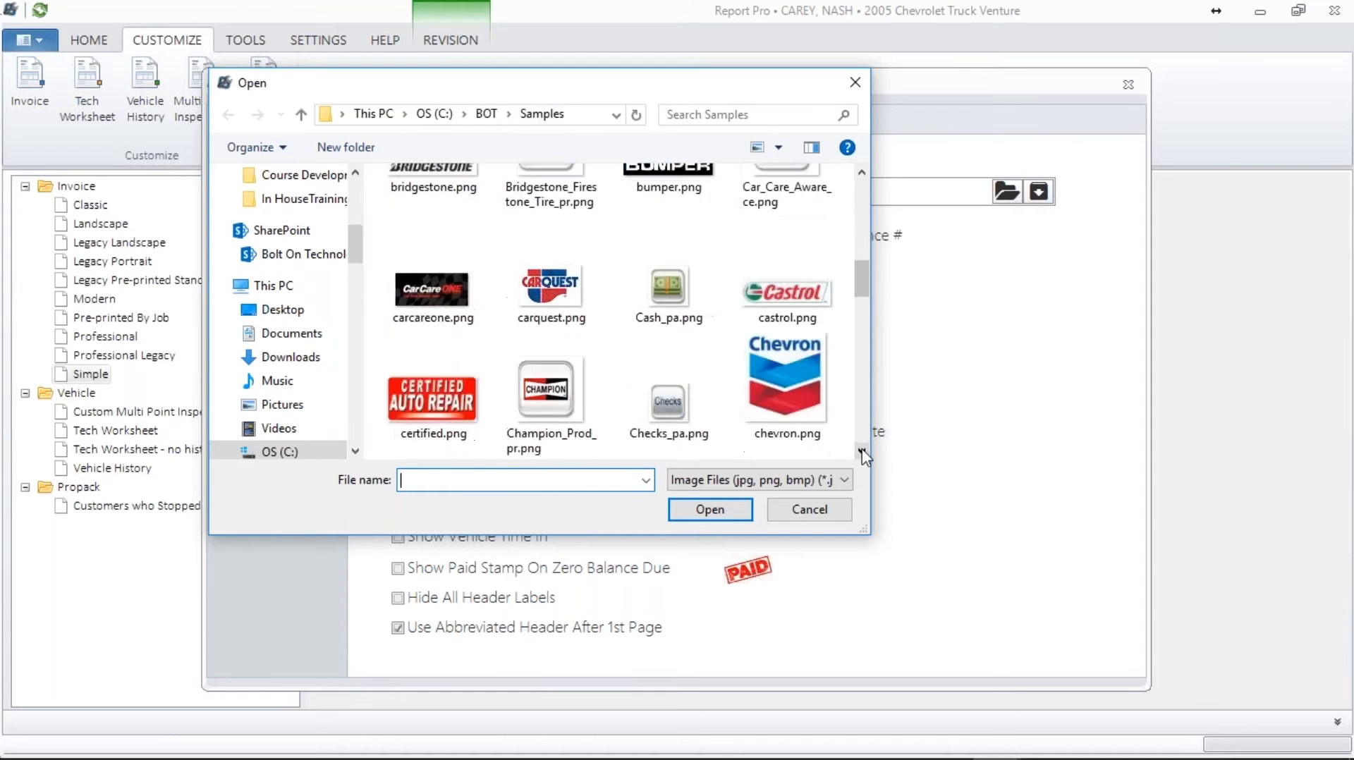
left_click(861, 450)
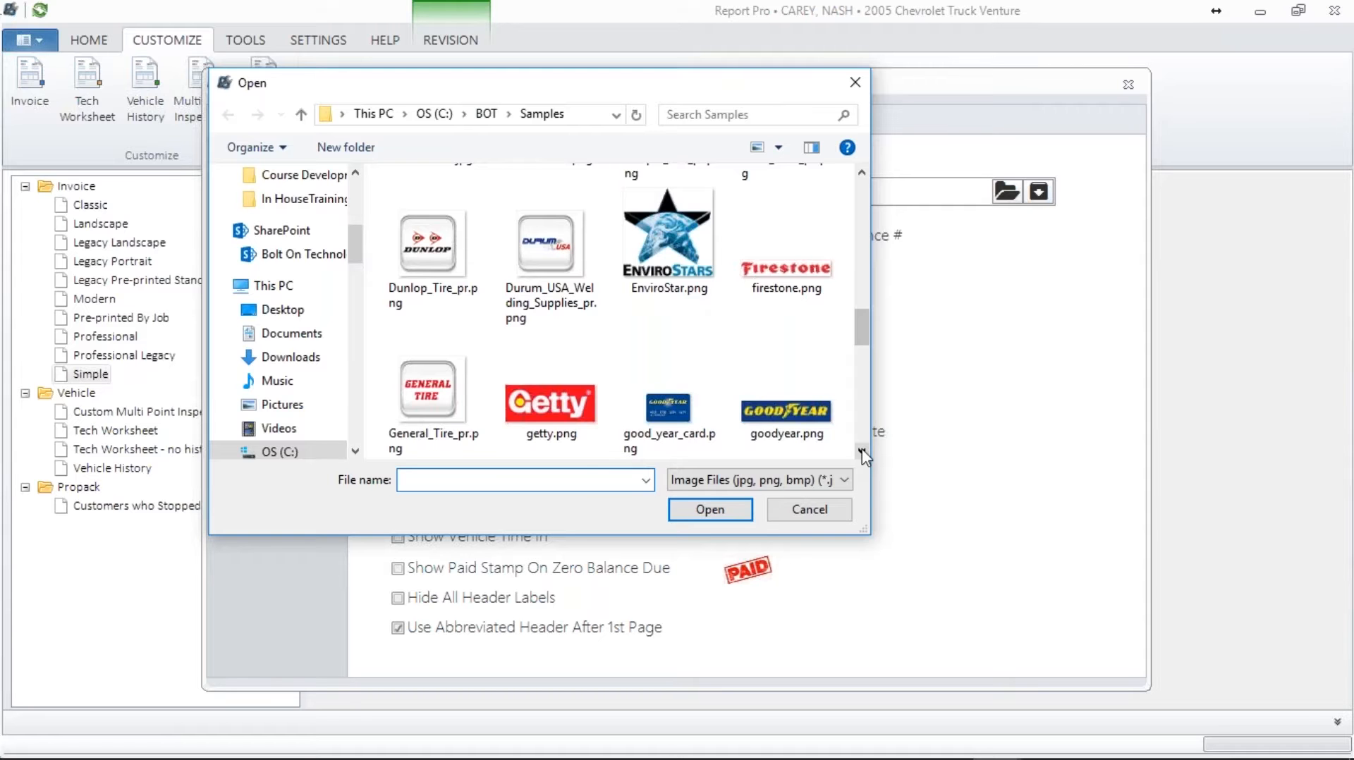
left_click(862, 452)
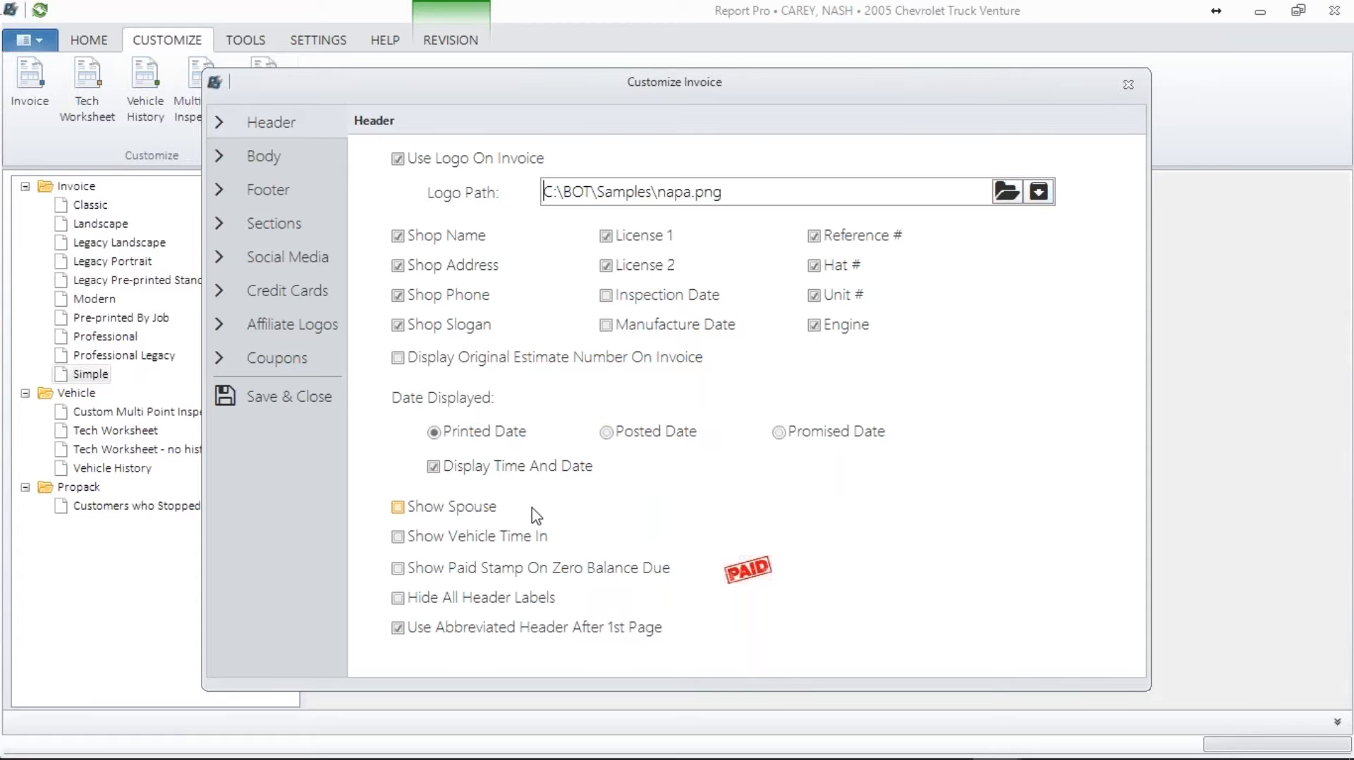
- Enable Show Spouse and Show Paid Stamp On Zero Balance Due in the invoice header, and check the header options again
left_click(611, 509)
left_click(399, 569)
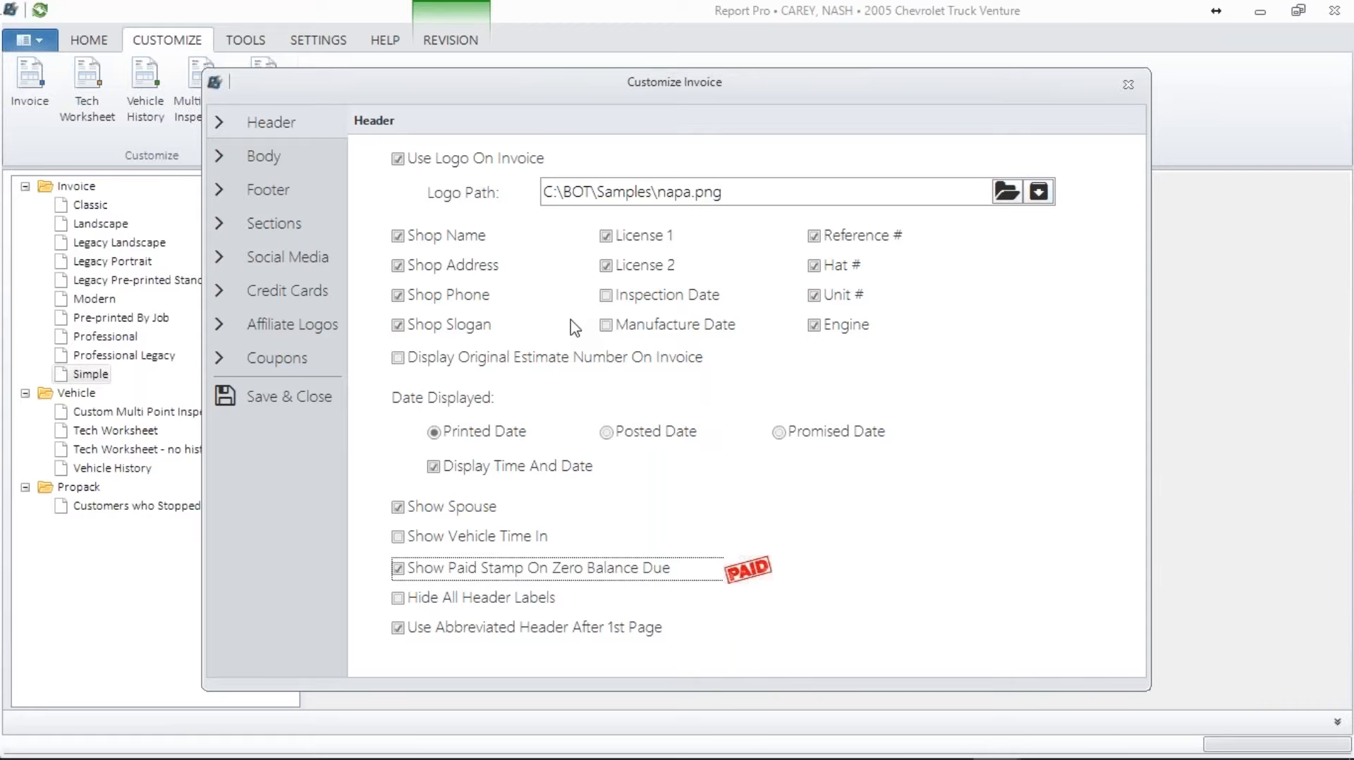
left_click(266, 162)
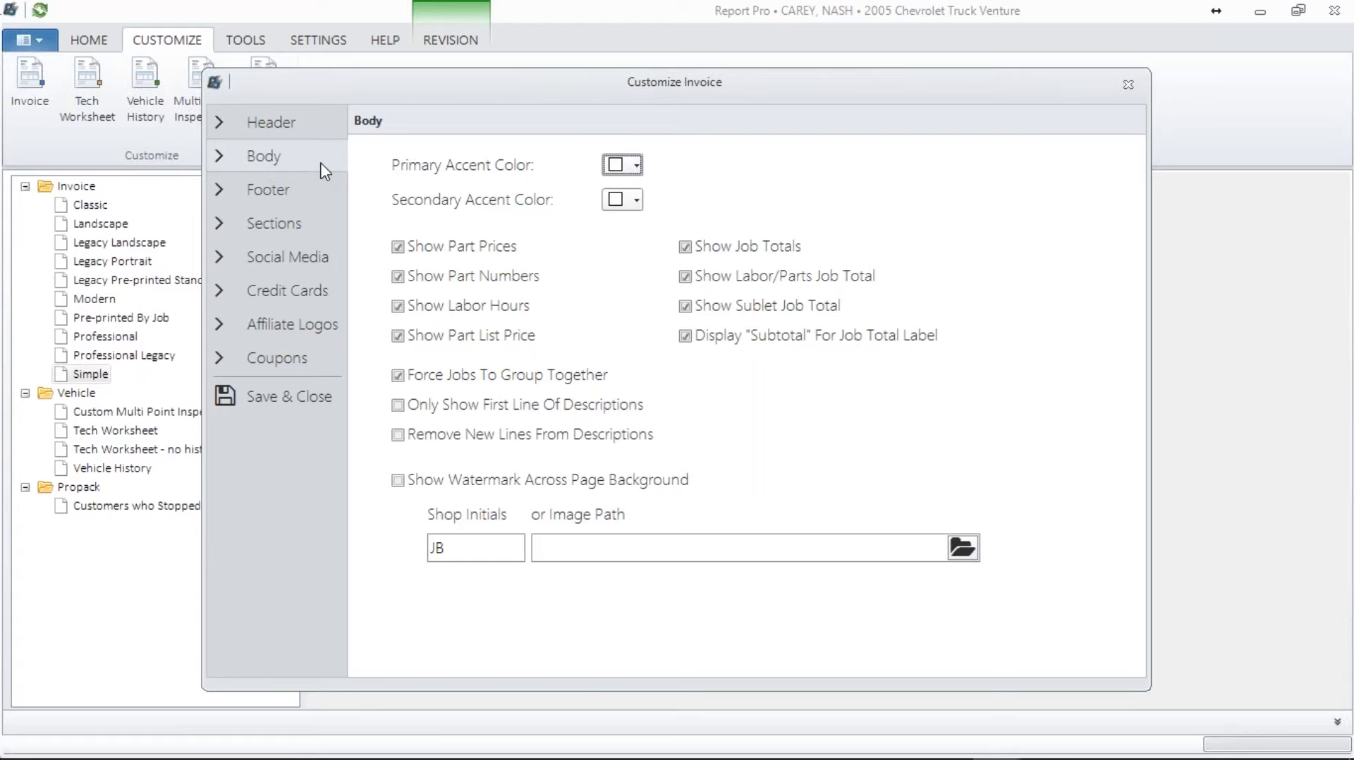
left_click(293, 121)
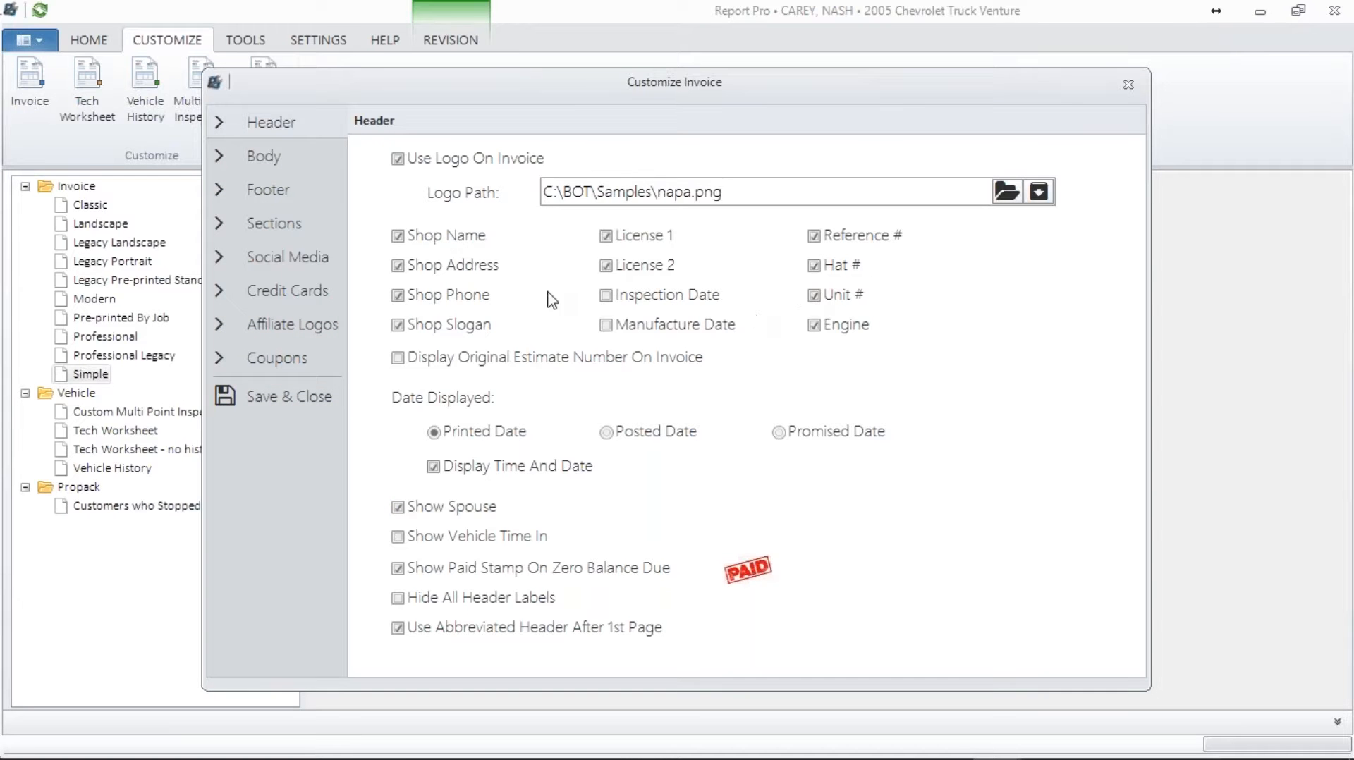
- Set the invoice body's primary accent color to yellow and its secondary accent color to orange
left_click(267, 155)
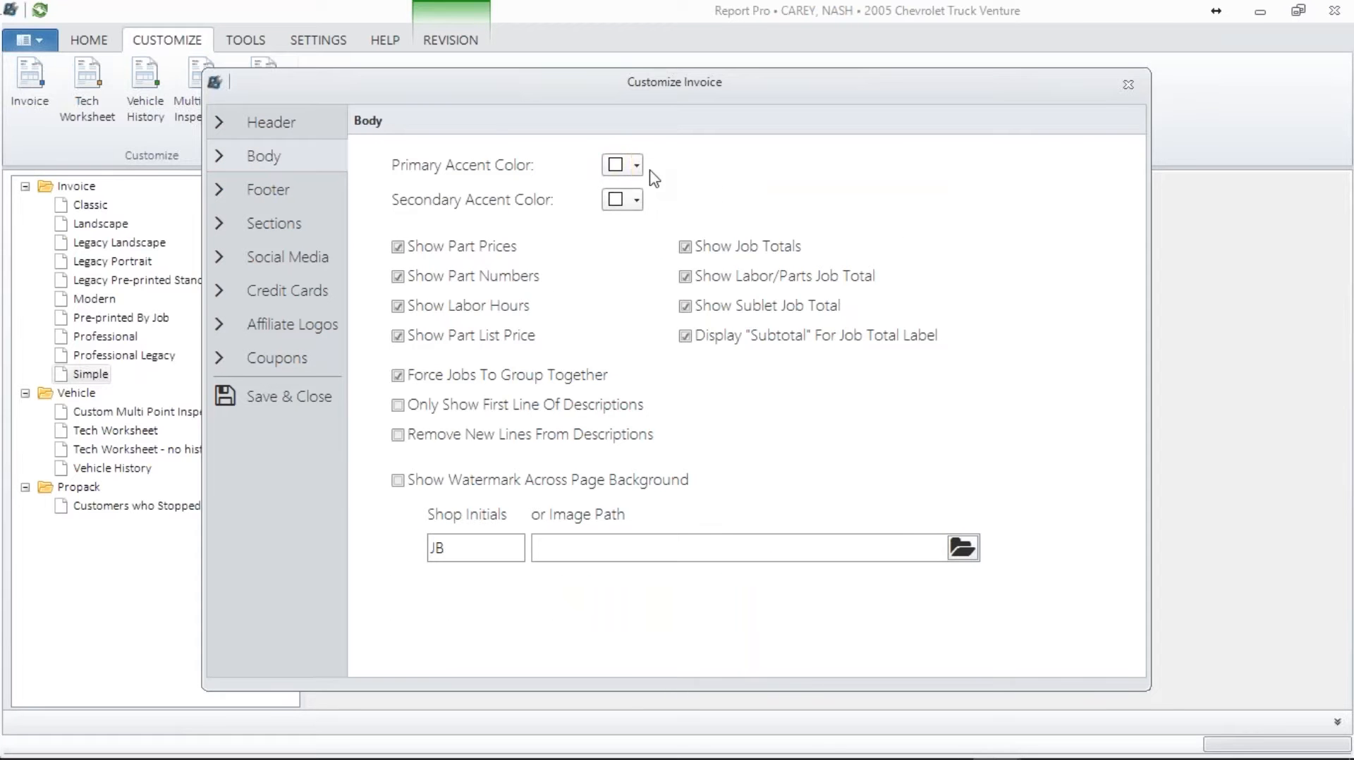
left_click(639, 164)
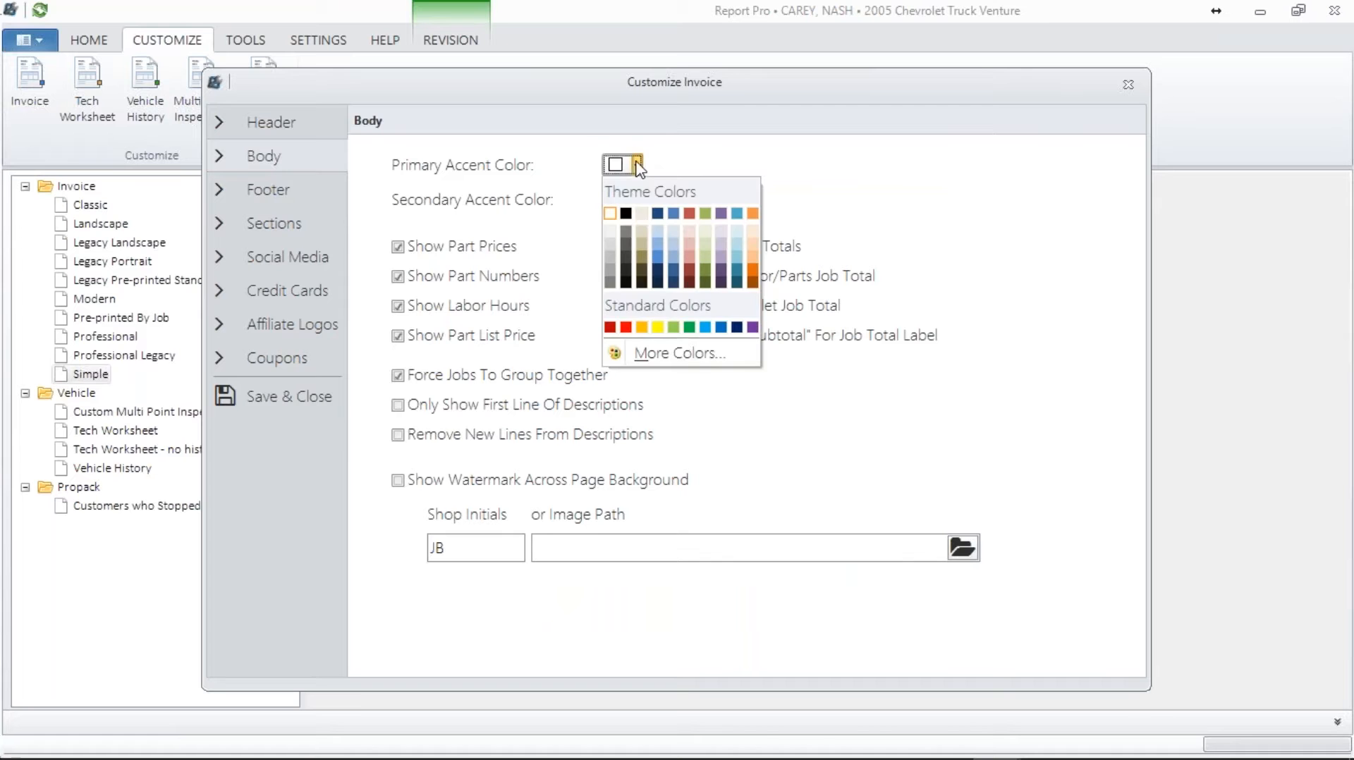
left_click(657, 326)
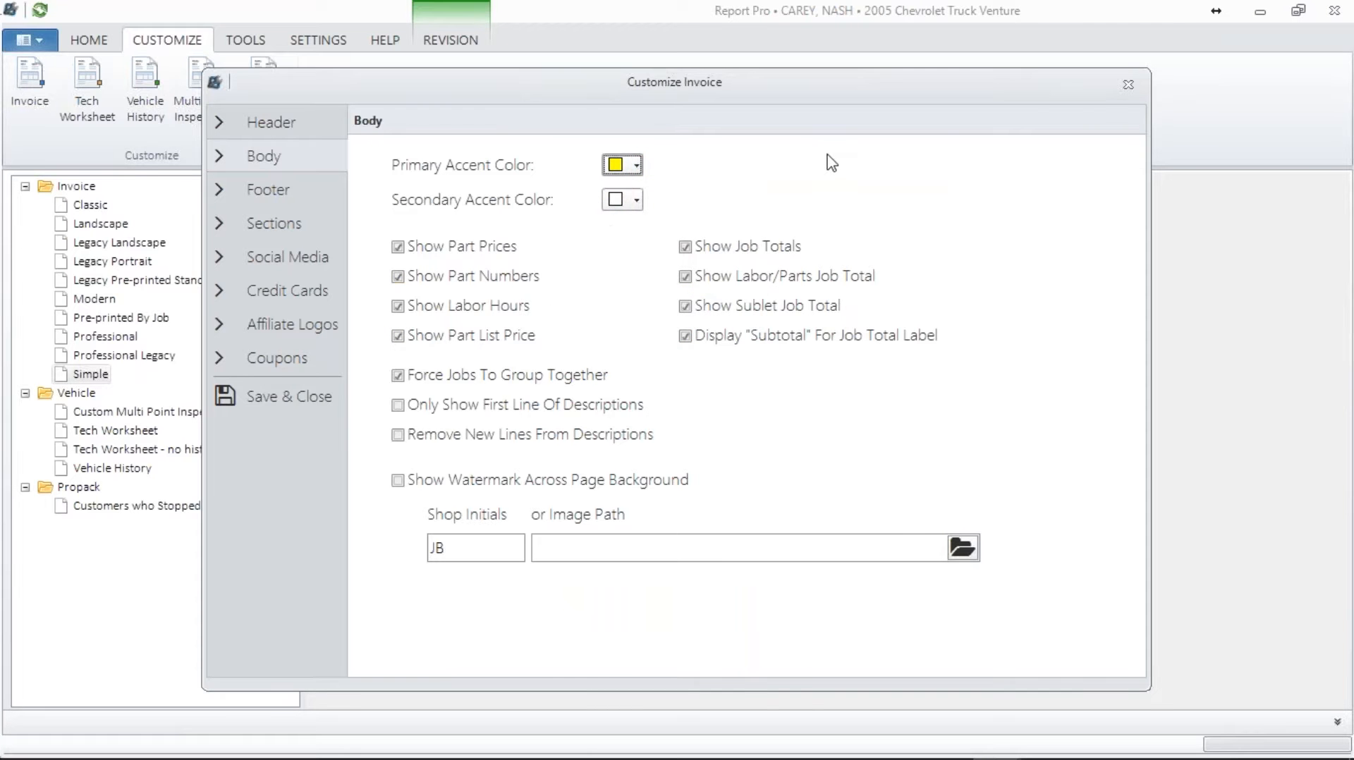
left_click(637, 201)
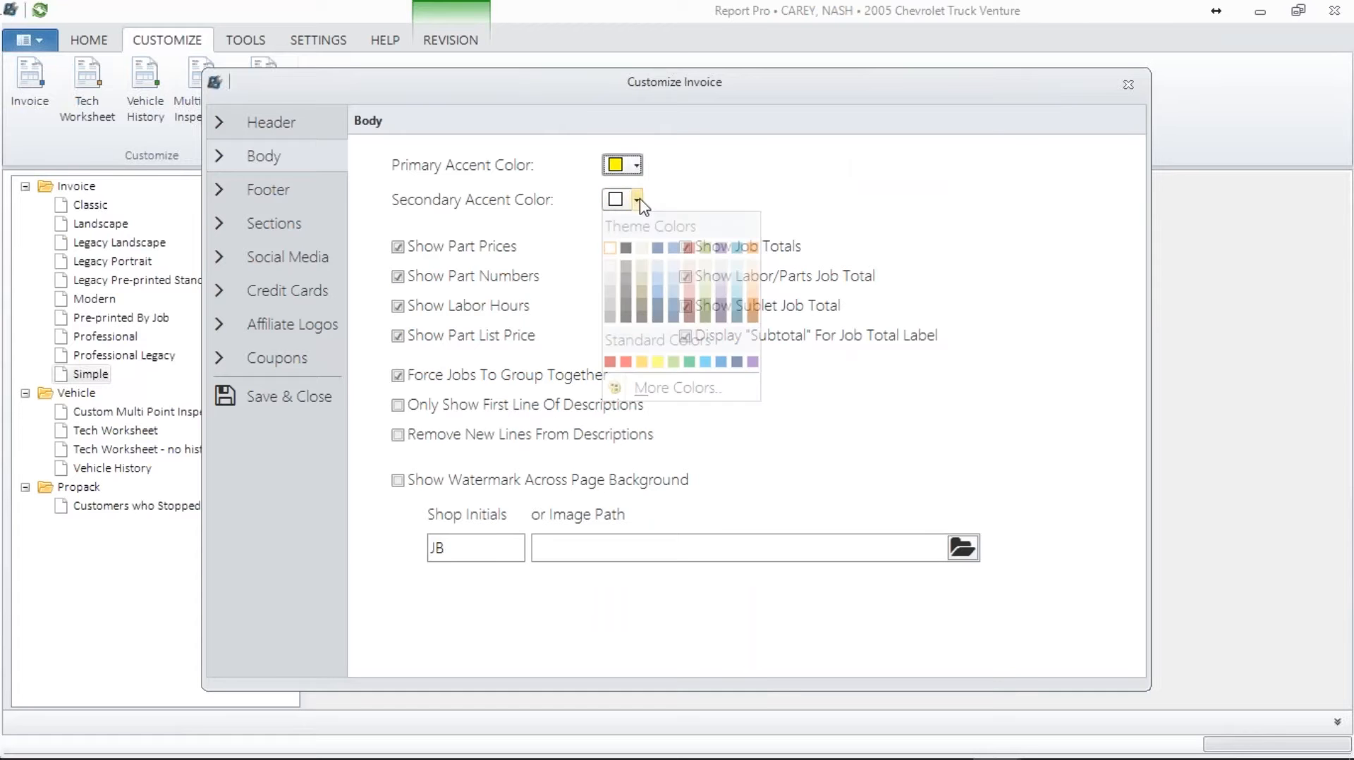
left_click(641, 363)
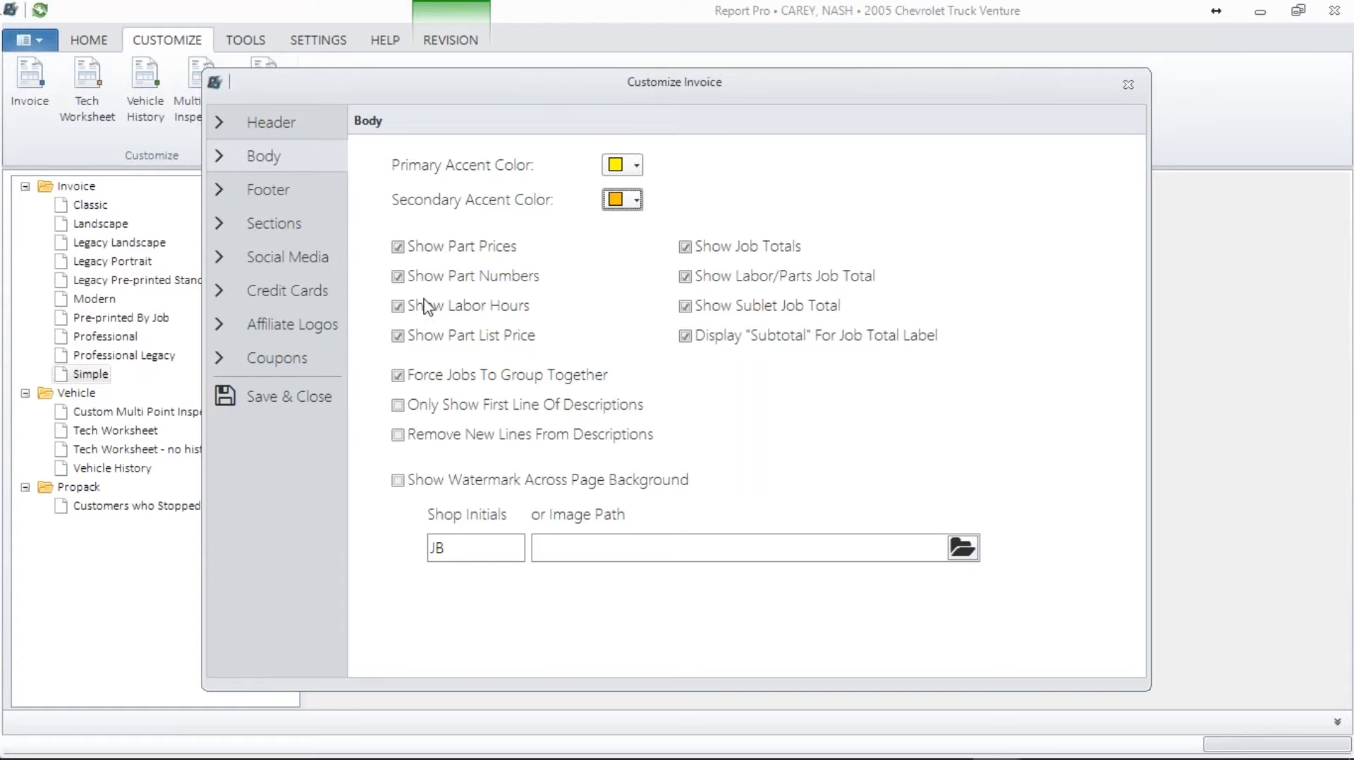
- Hide part prices, part numbers, labor hours, part list price, the sublet job total and the "Subtotal" job total label in the invoice body
left_click(397, 248)
left_click(398, 277)
left_click(398, 307)
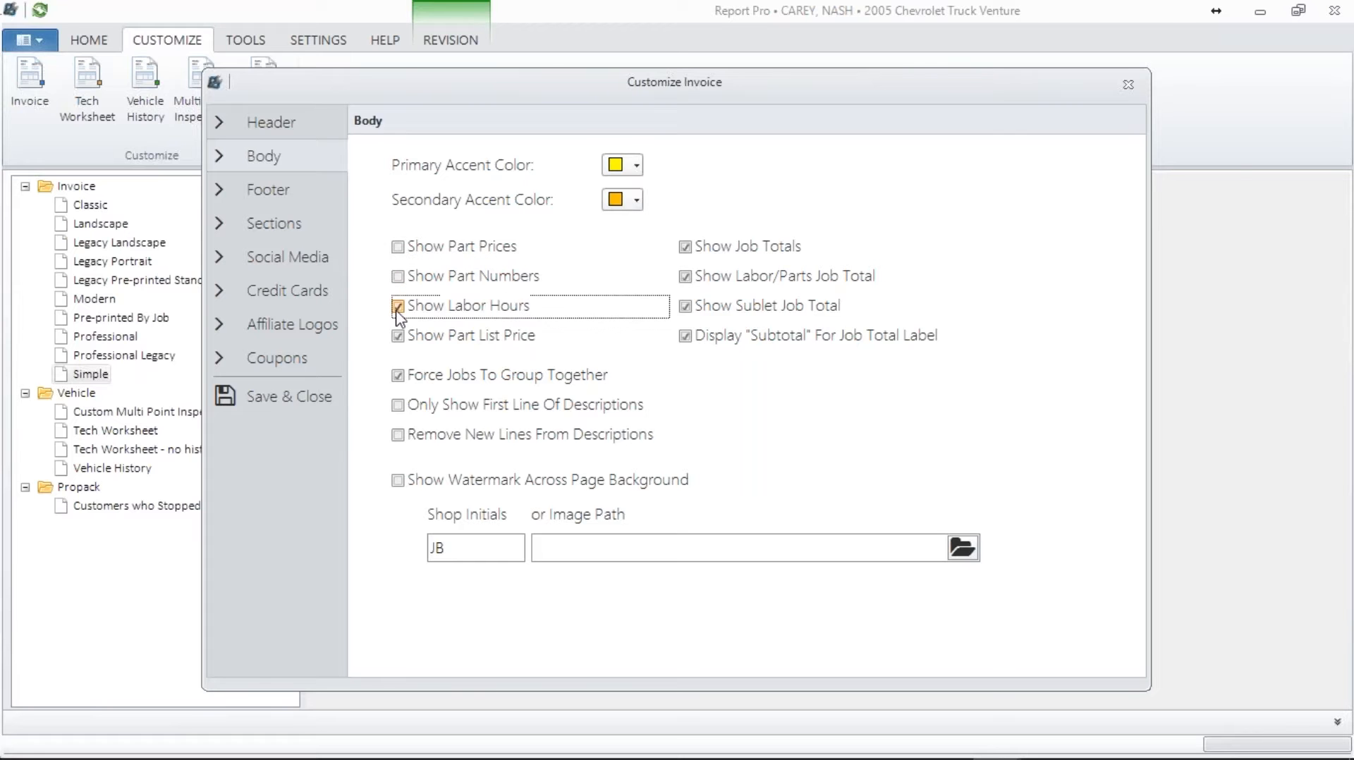
left_click(399, 337)
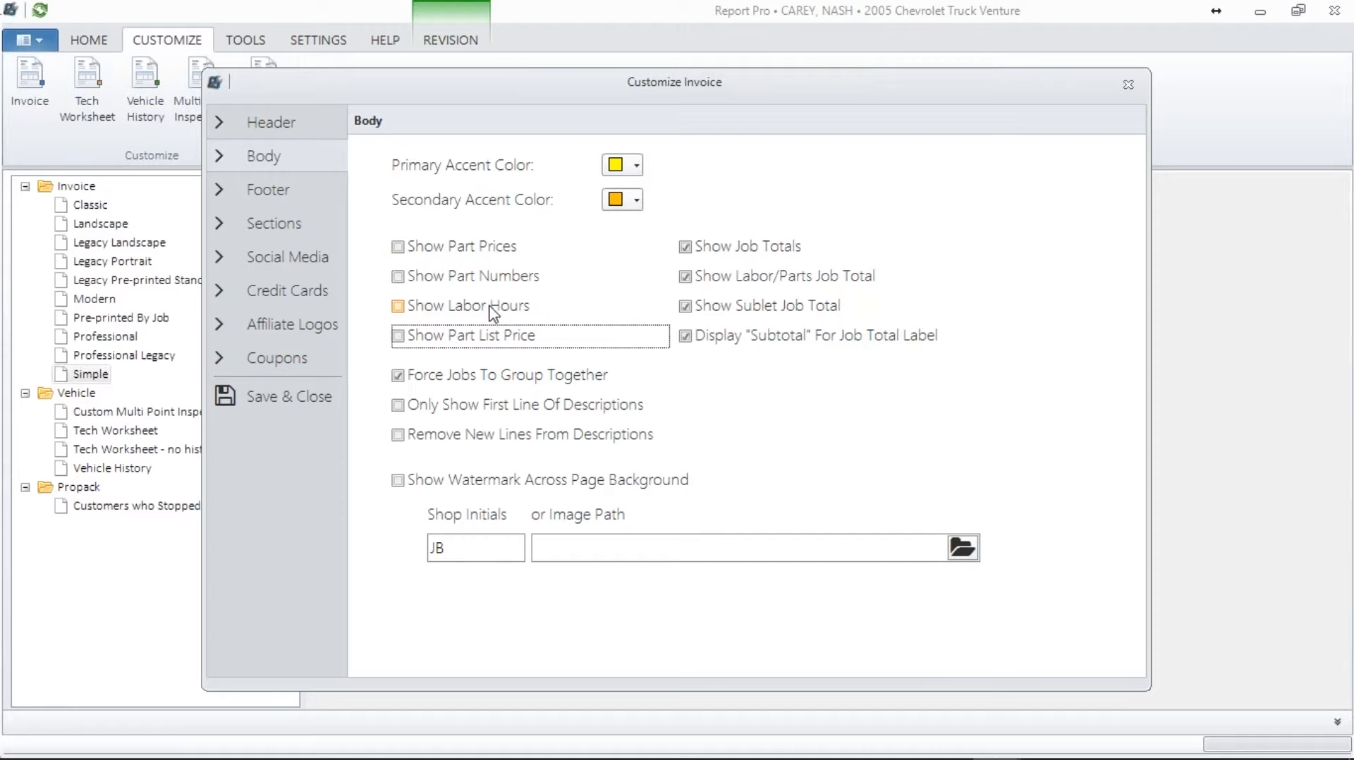
left_click(685, 309)
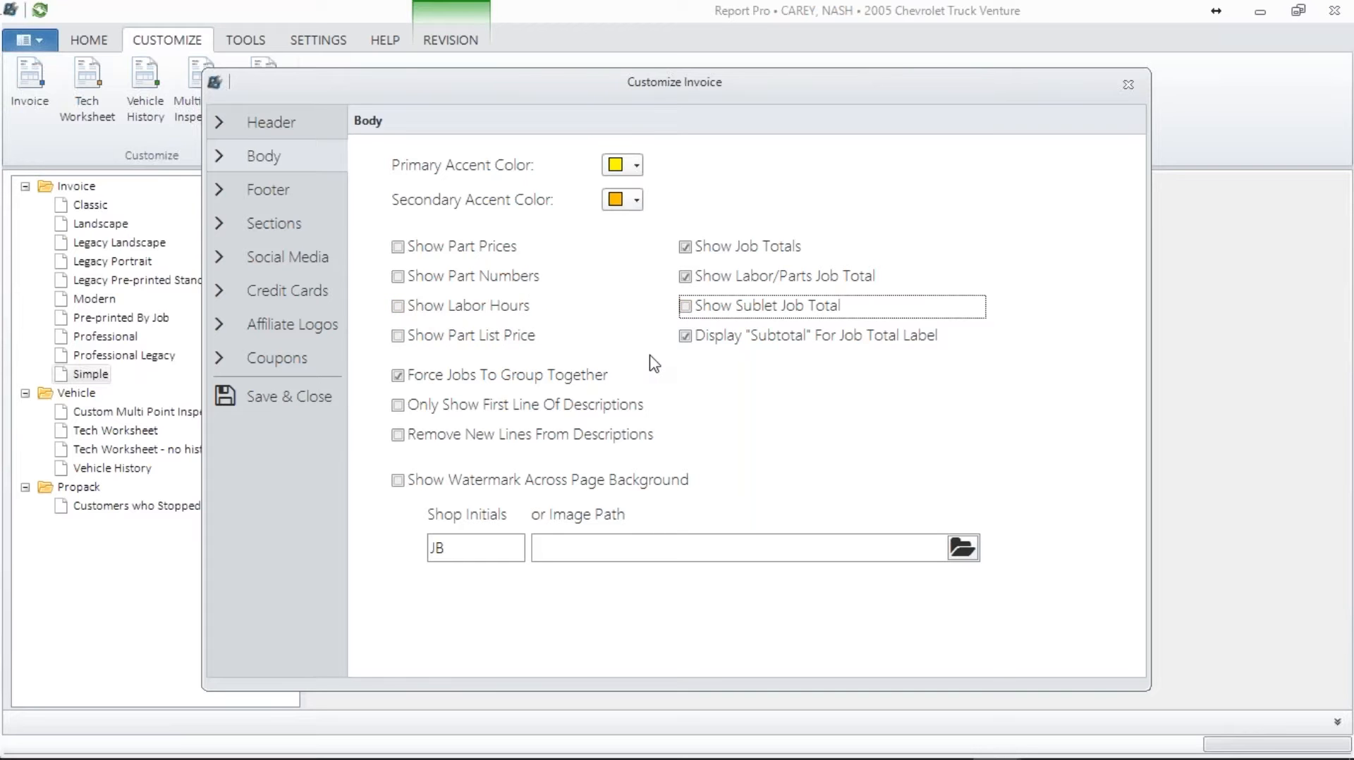
left_click(685, 338)
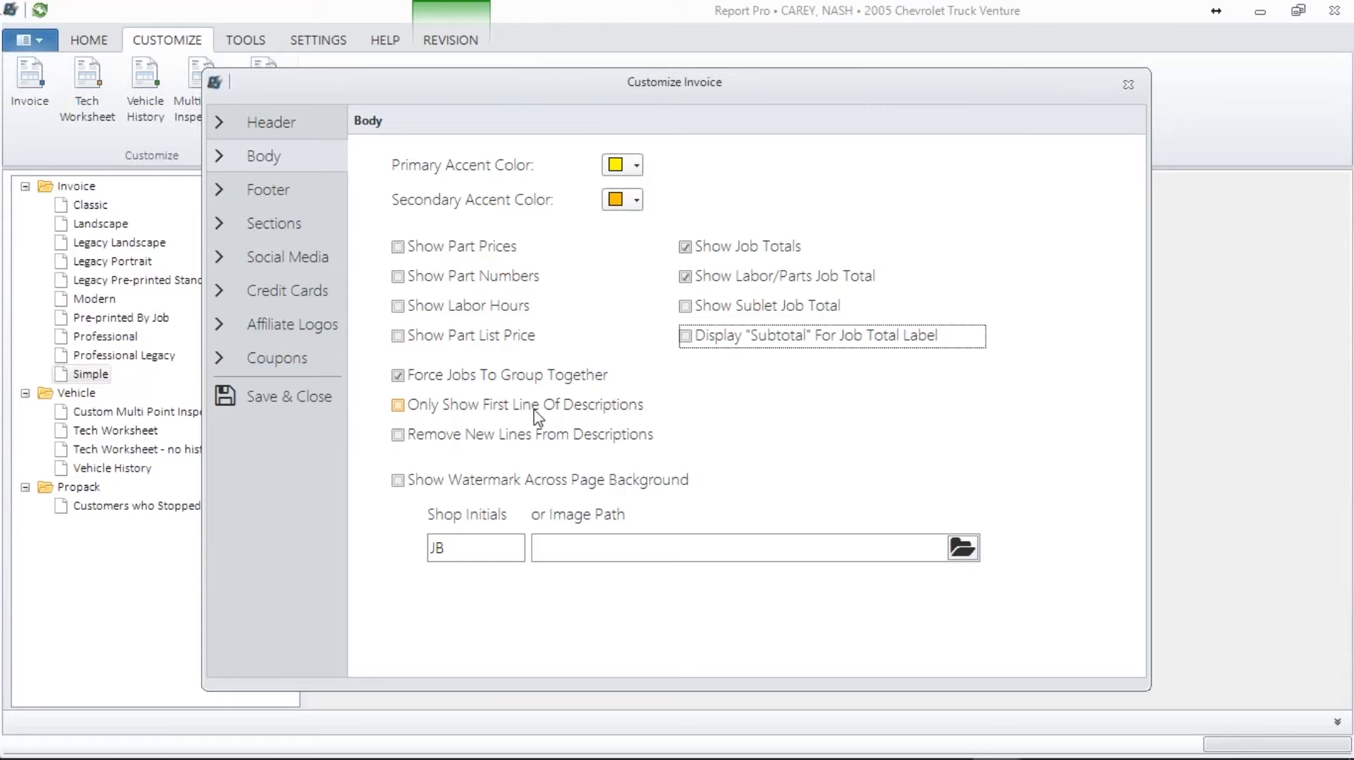
- Limit descriptions to their first line and enable the watermark across the page background, keeping JB as the shop initials
left_click(398, 406)
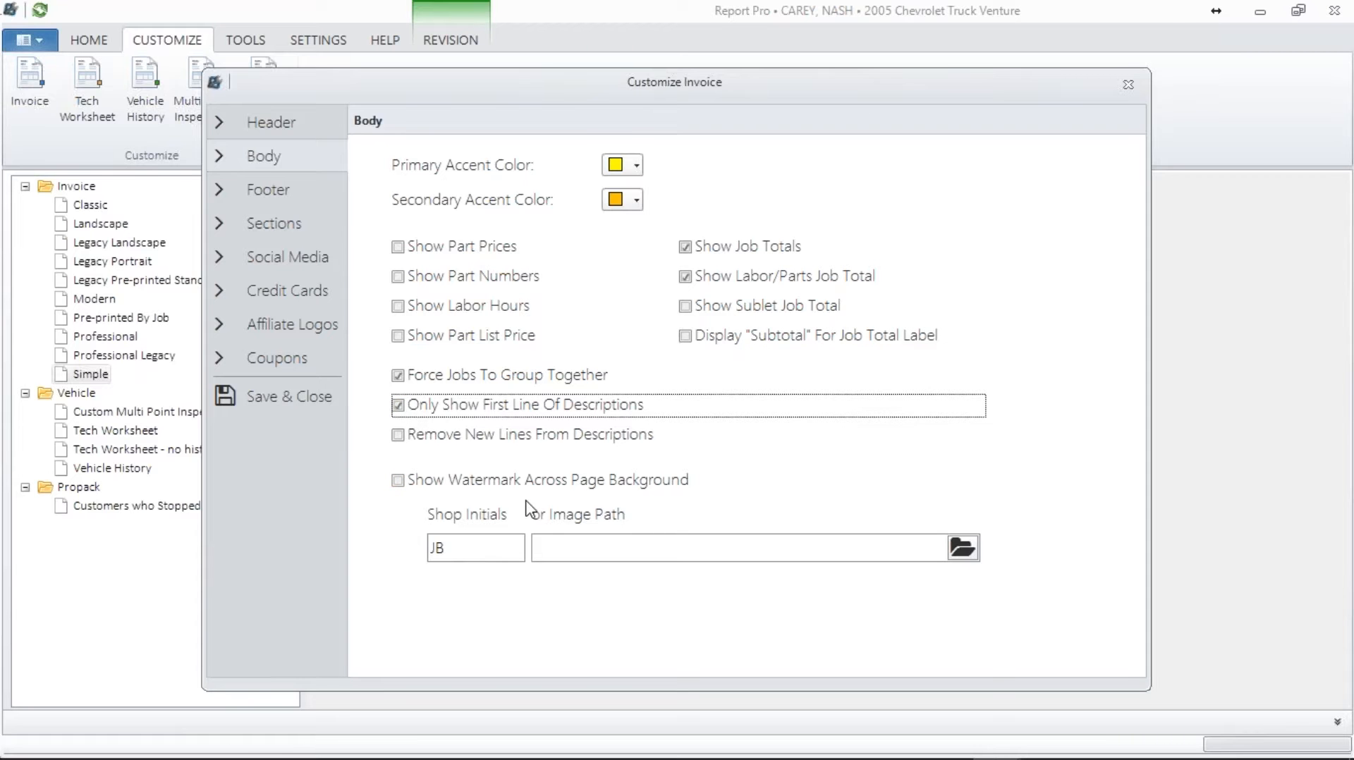
left_click(441, 550)
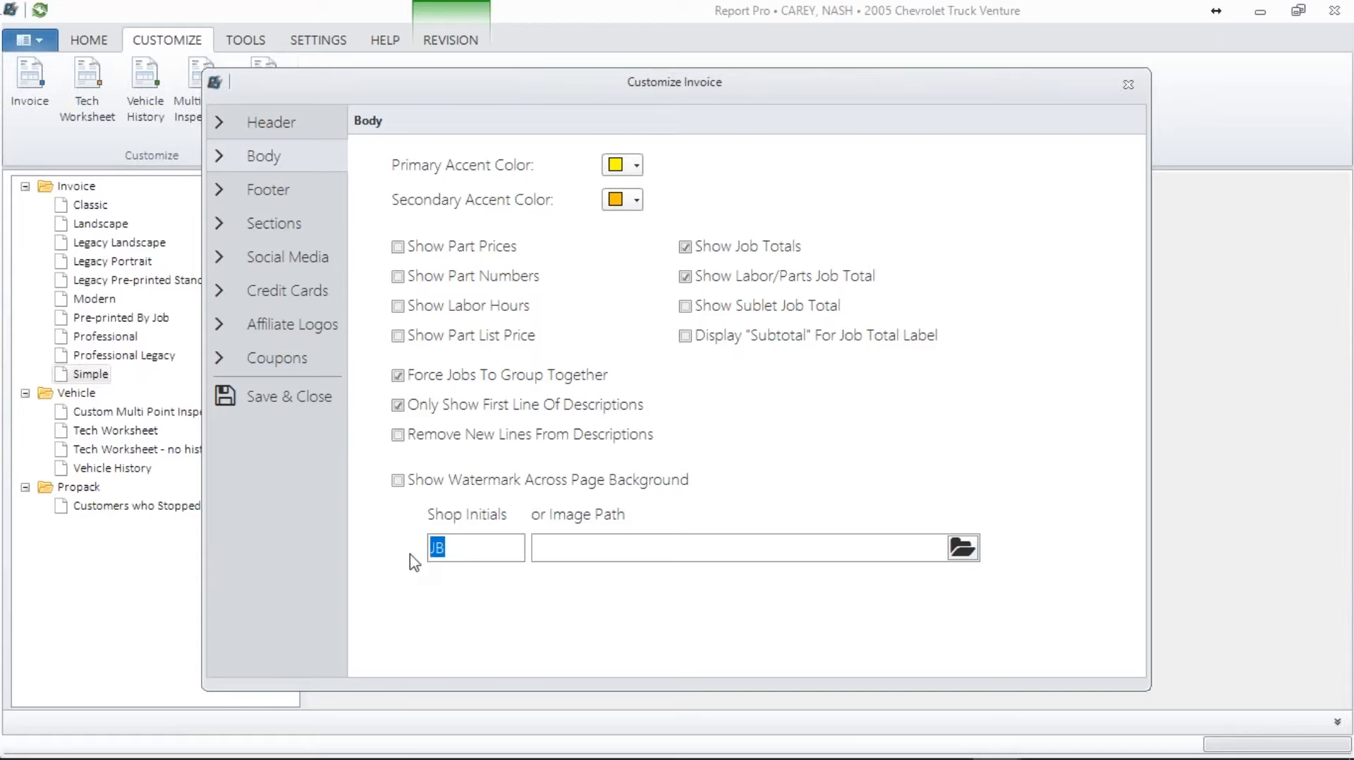
left_click(398, 481)
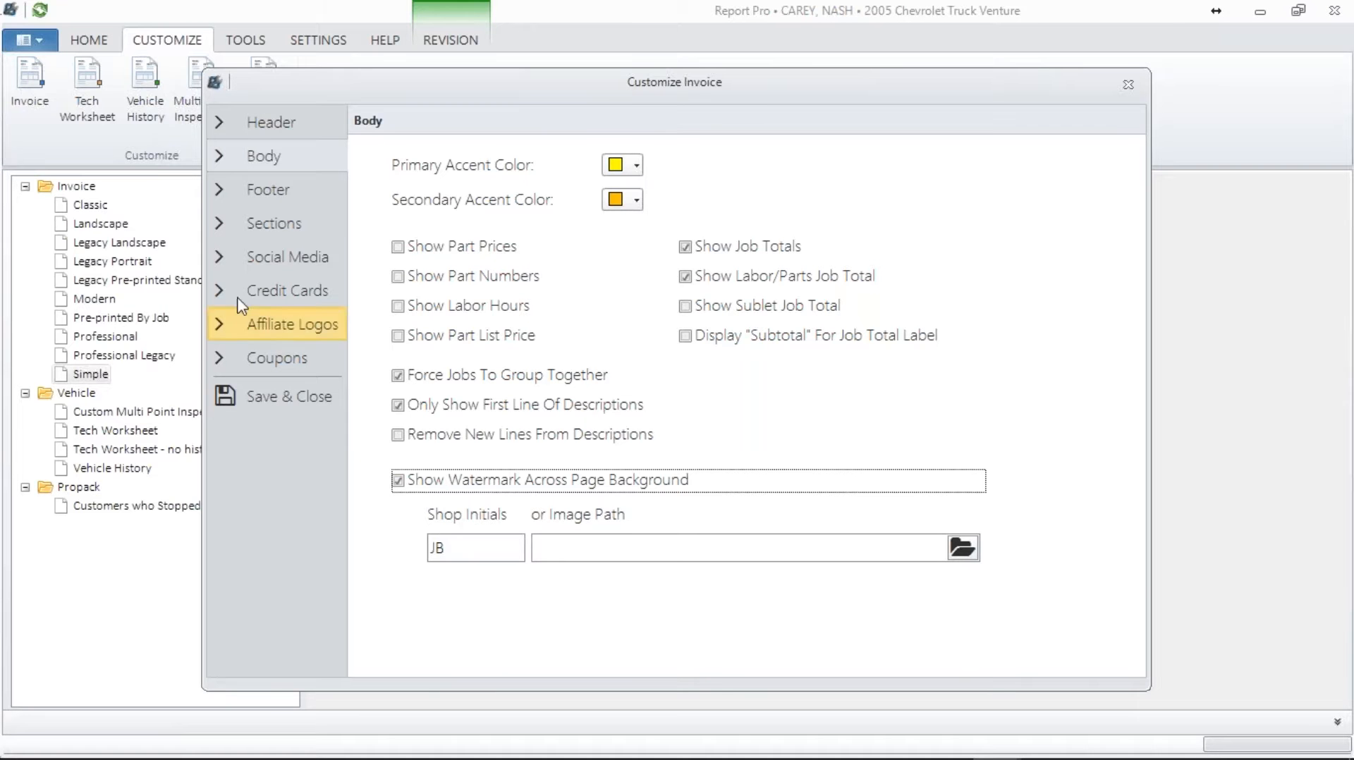
- Show the shop website in the invoice footer in blue, with a QR code for the website link
left_click(264, 194)
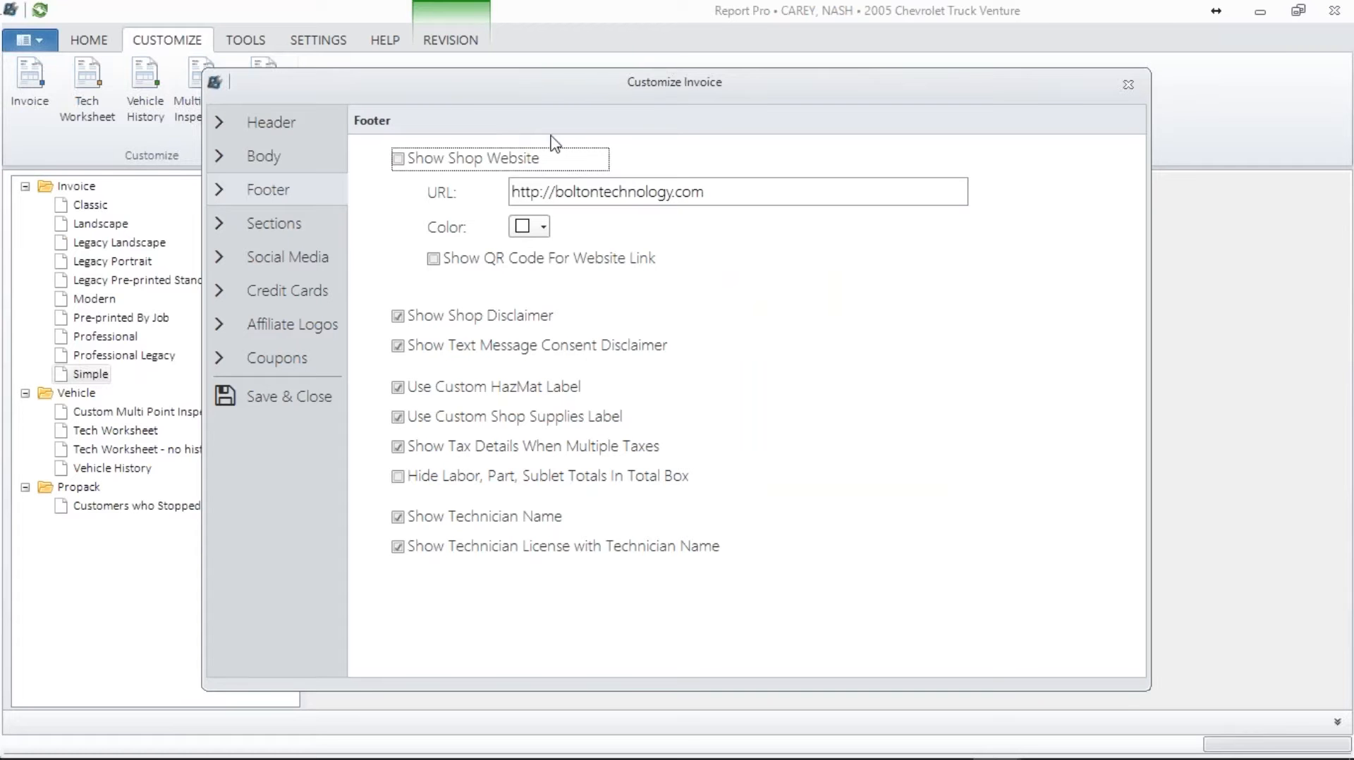
left_click(400, 160)
left_click(544, 227)
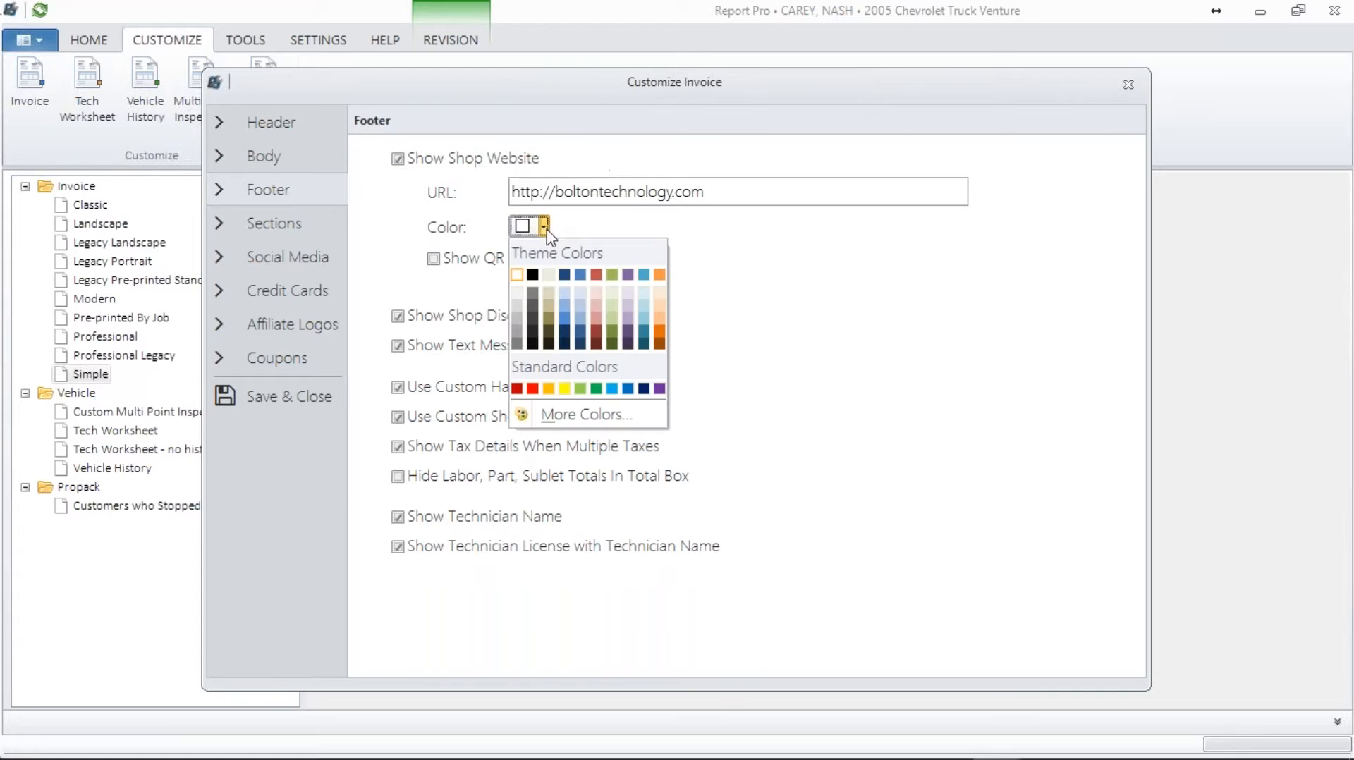
left_click(564, 316)
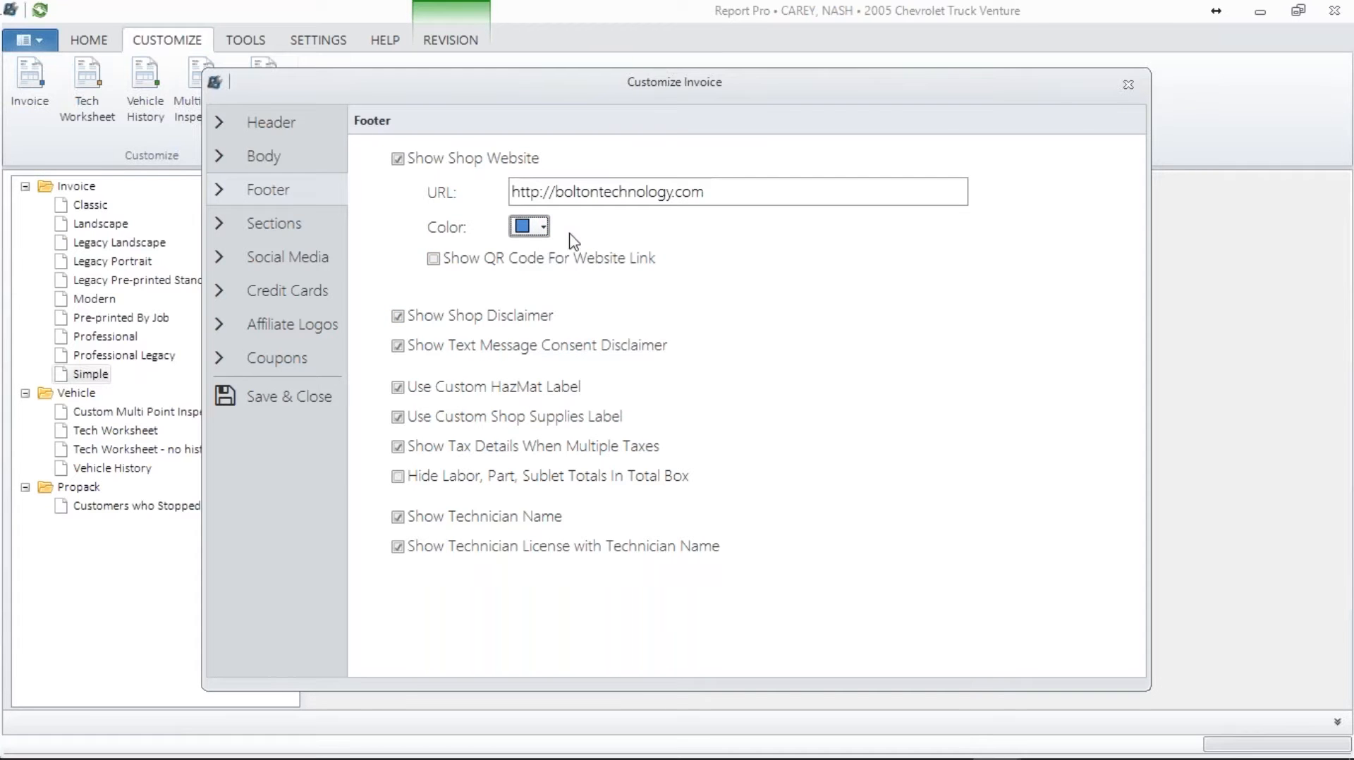
left_click(747, 188)
left_click_drag(747, 187, 413, 162)
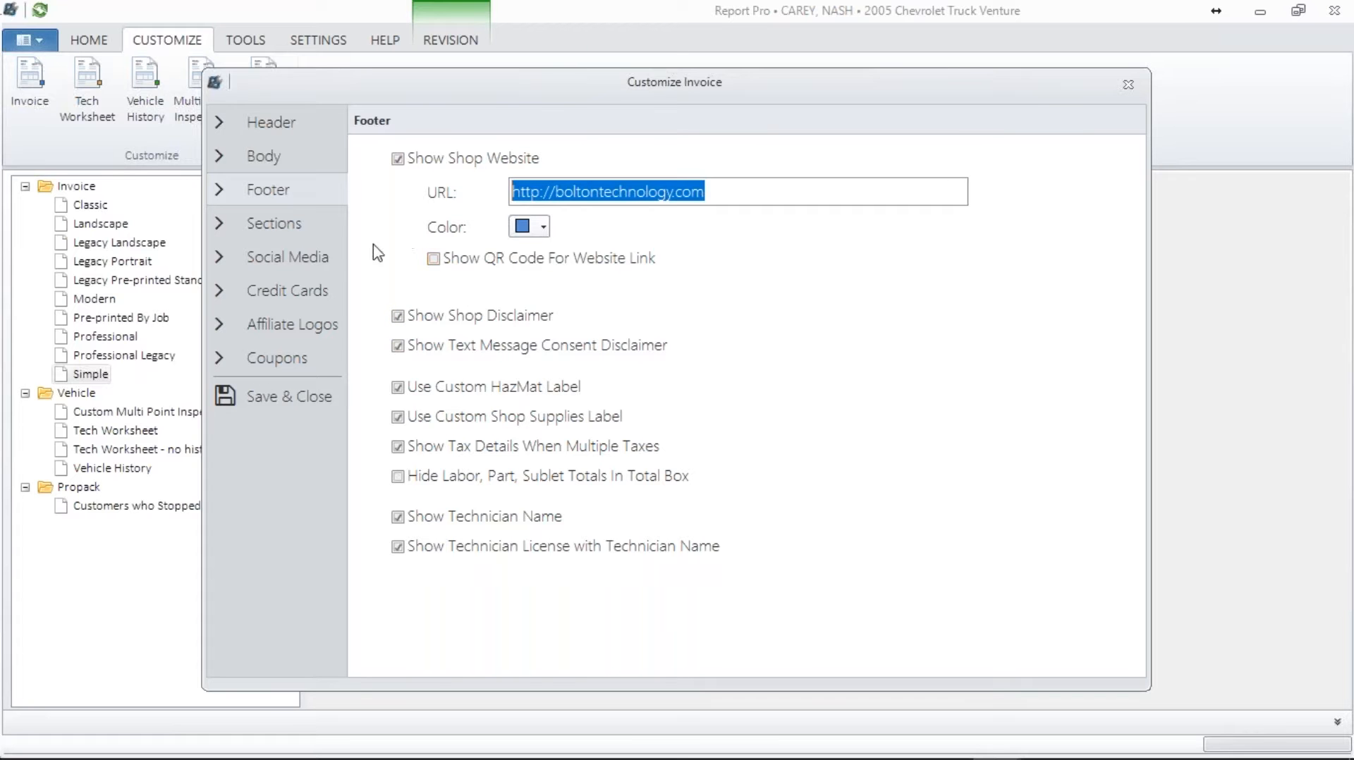
left_click(434, 260)
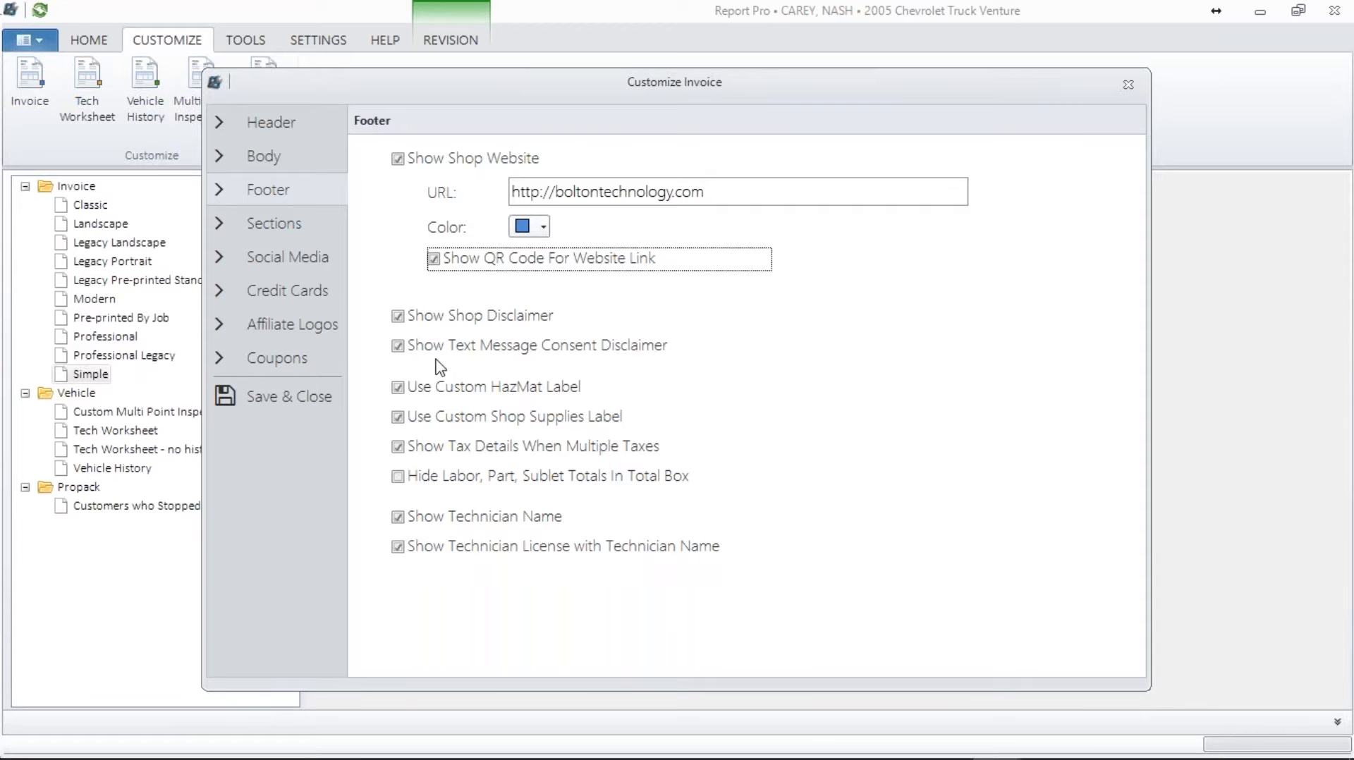
- Switch the footer's text message consent disclaimer off and on again, and hide the technician name and technician license
left_click(412, 350)
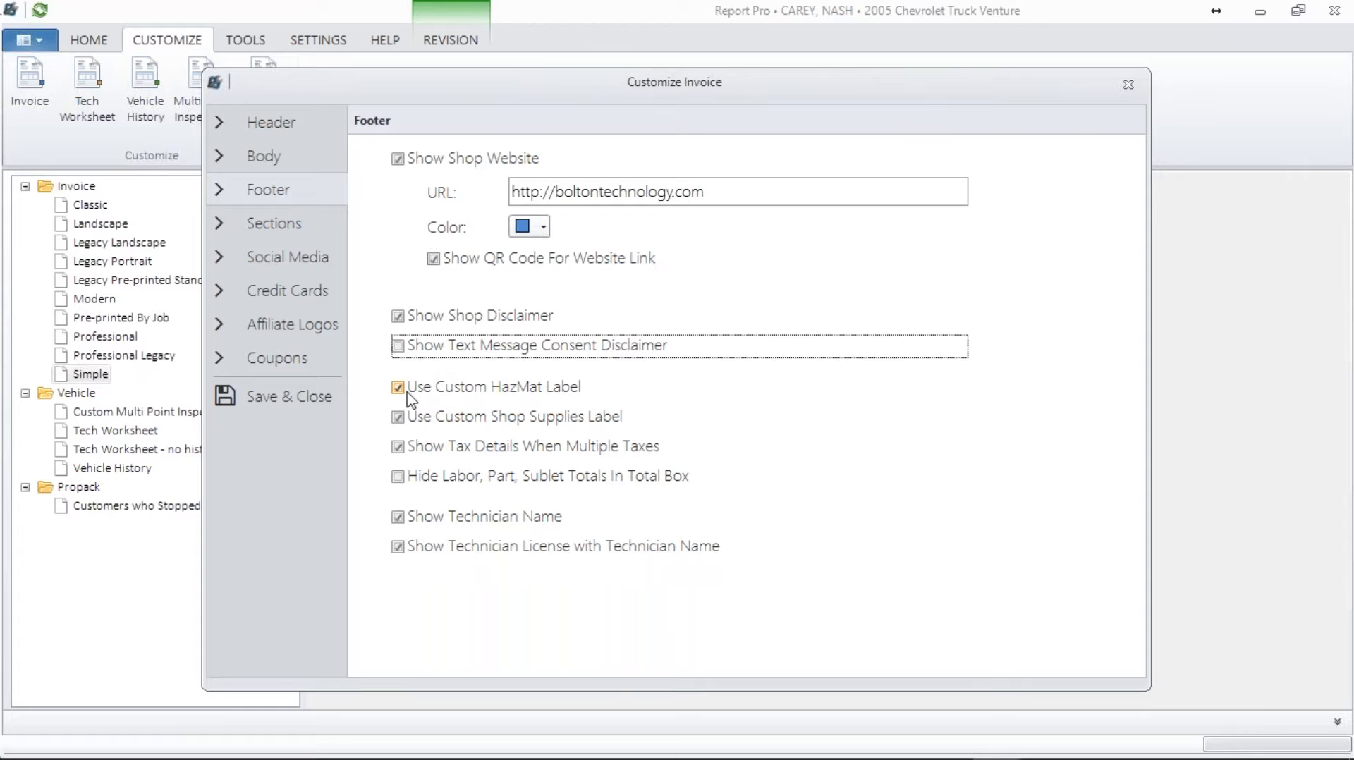
left_click(399, 346)
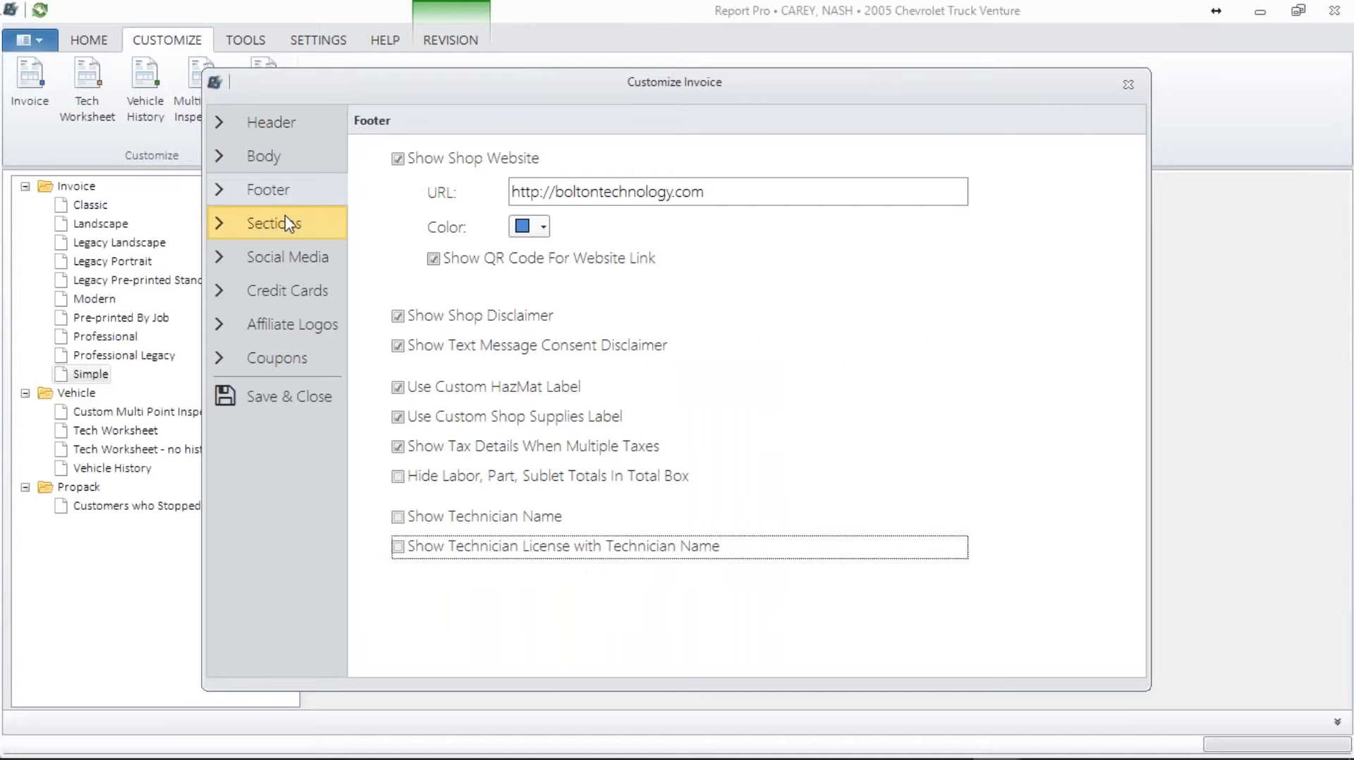
- Enable Show Recommendations in the invoice sections, including past due recommendations and a QR code for appointments
left_click(285, 219)
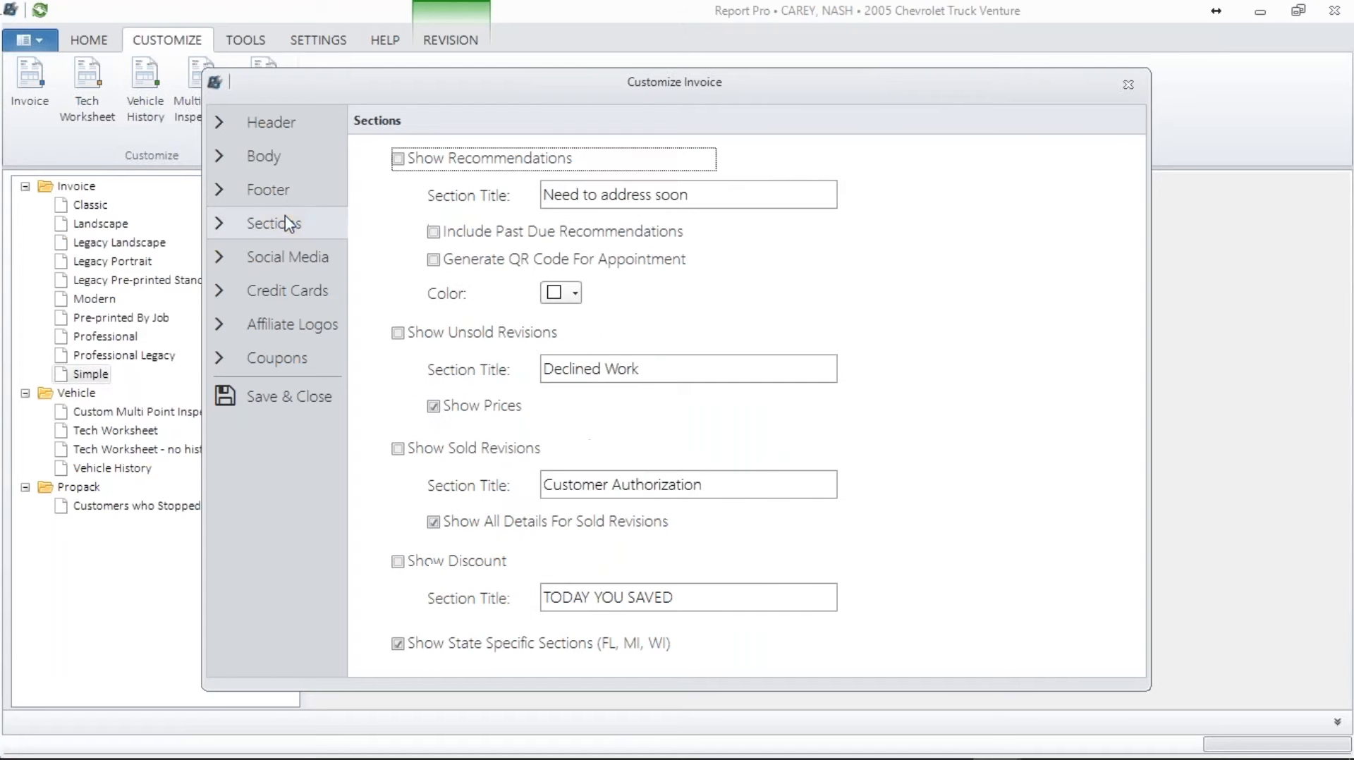
left_click(398, 160)
left_click(433, 232)
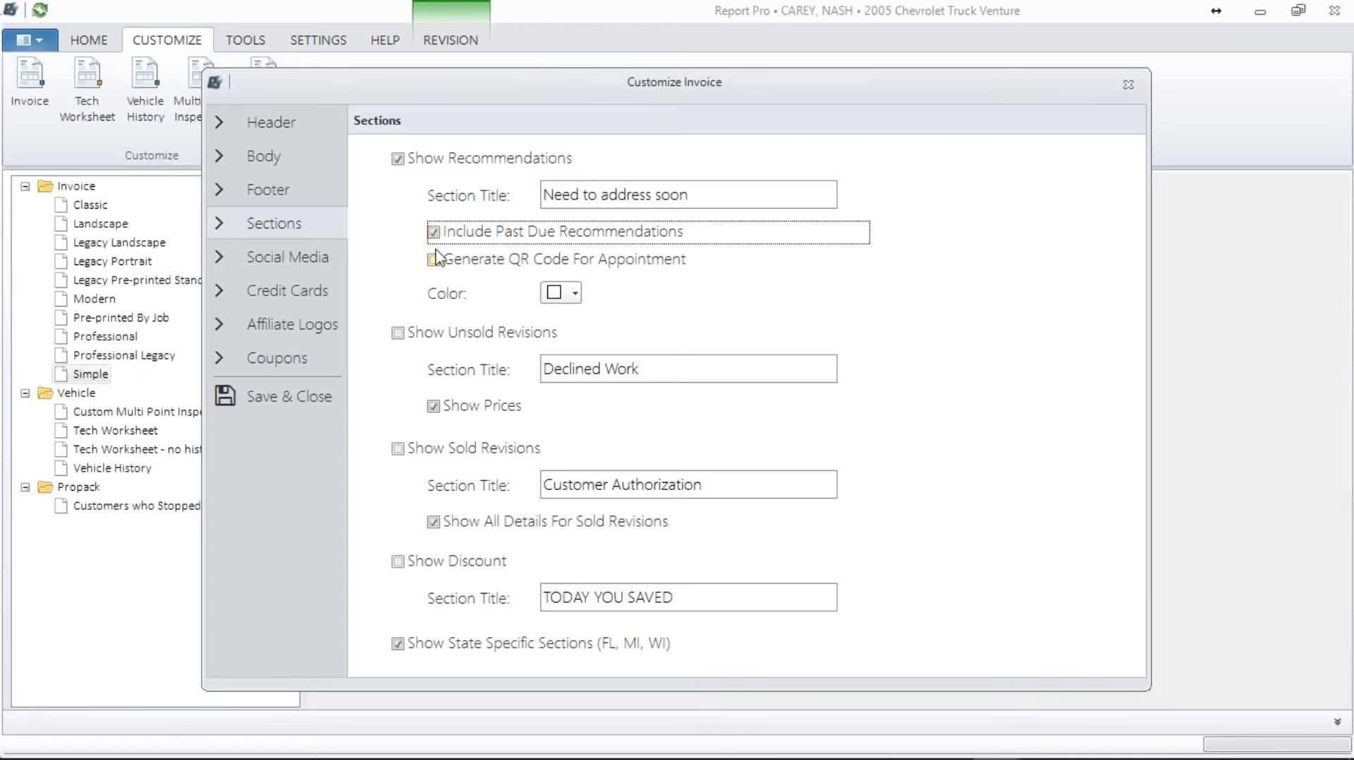
left_click(434, 260)
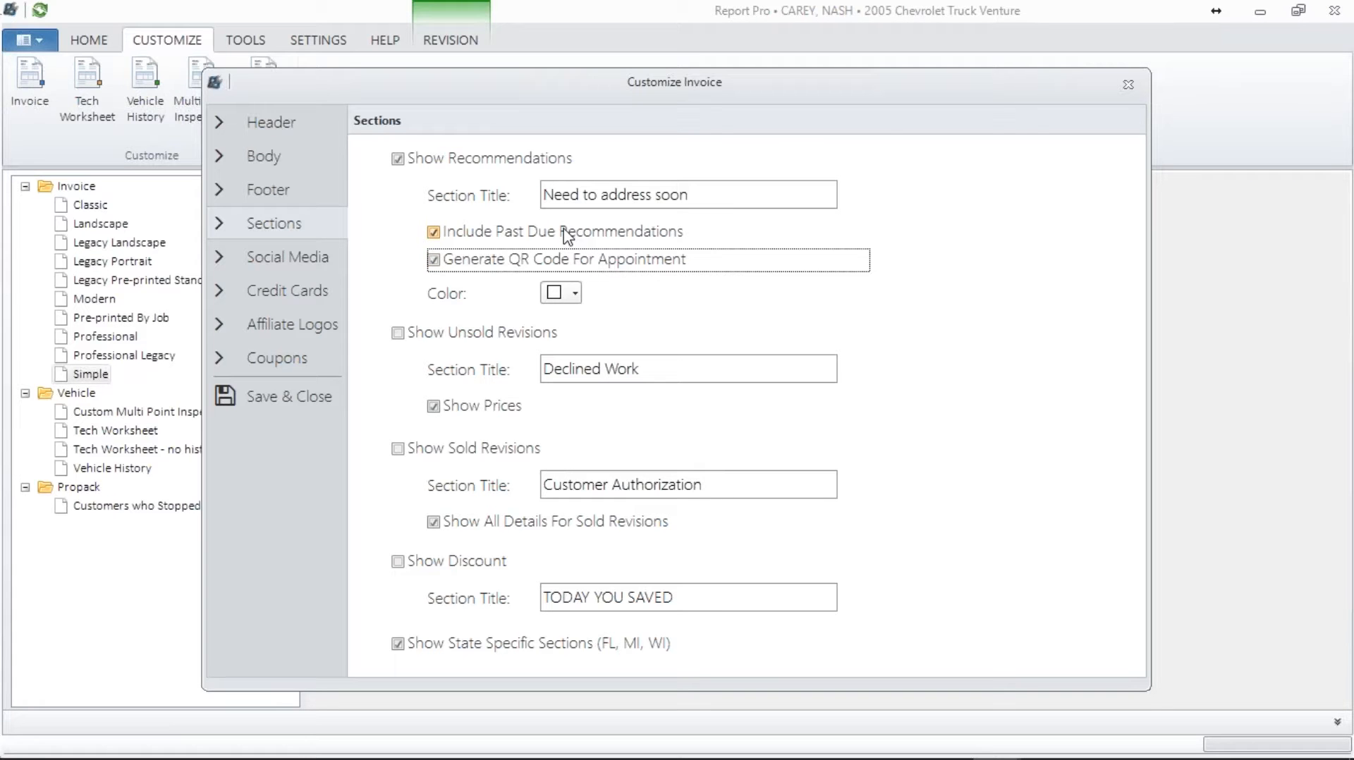
- Change the recommendations section title to Recommendations
left_click_drag(725, 198, 460, 185)
type("RE")
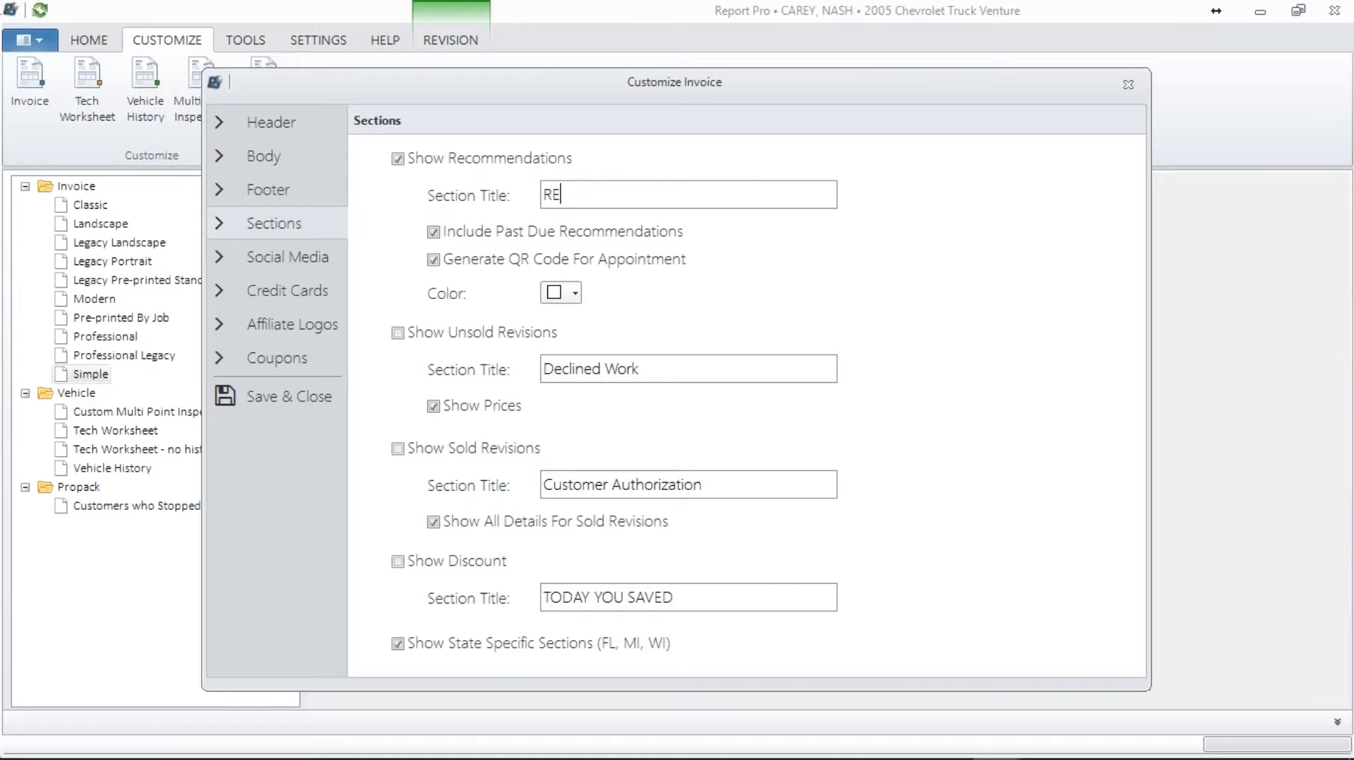
type("commendations")
left_click(562, 196)
key("BackSpace")
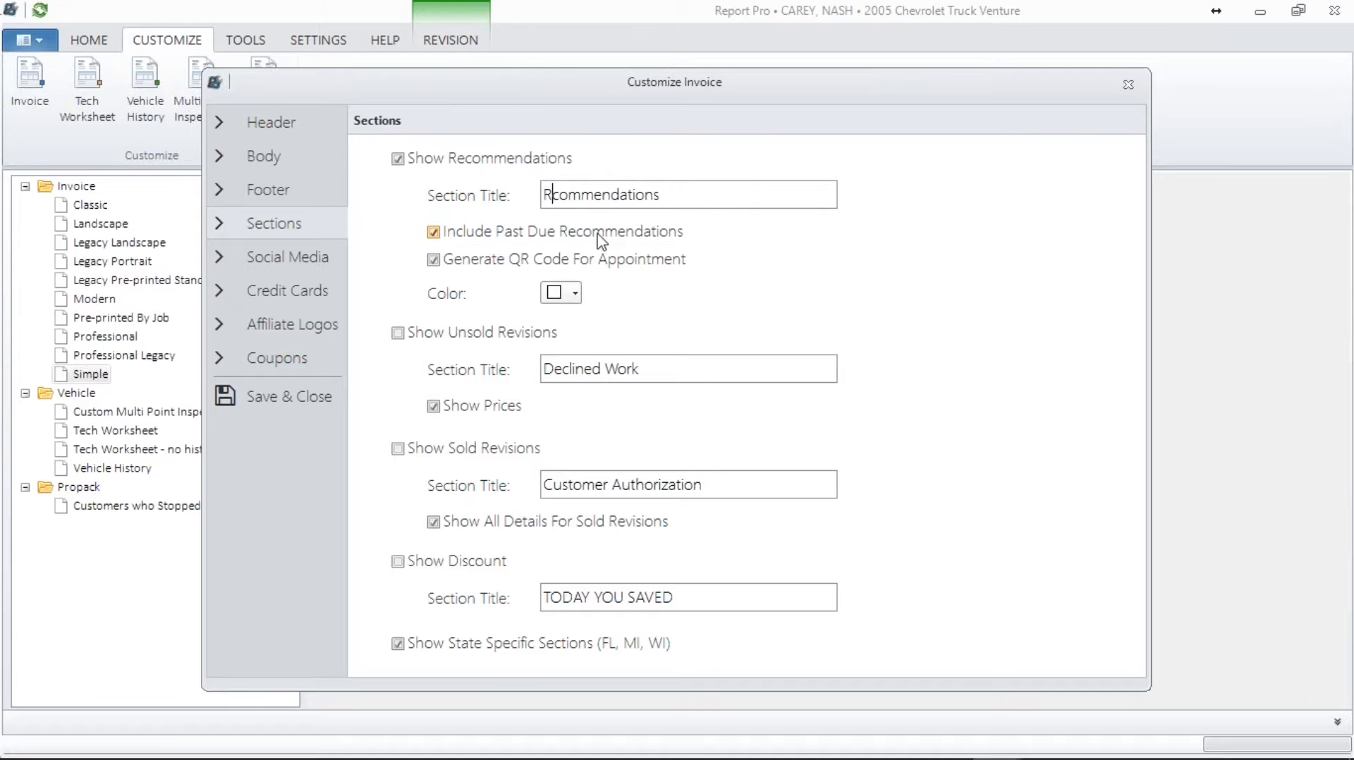
type("e")
- Set the recommendations section's color to red, trying a pale blue before returning to red
left_click(579, 295)
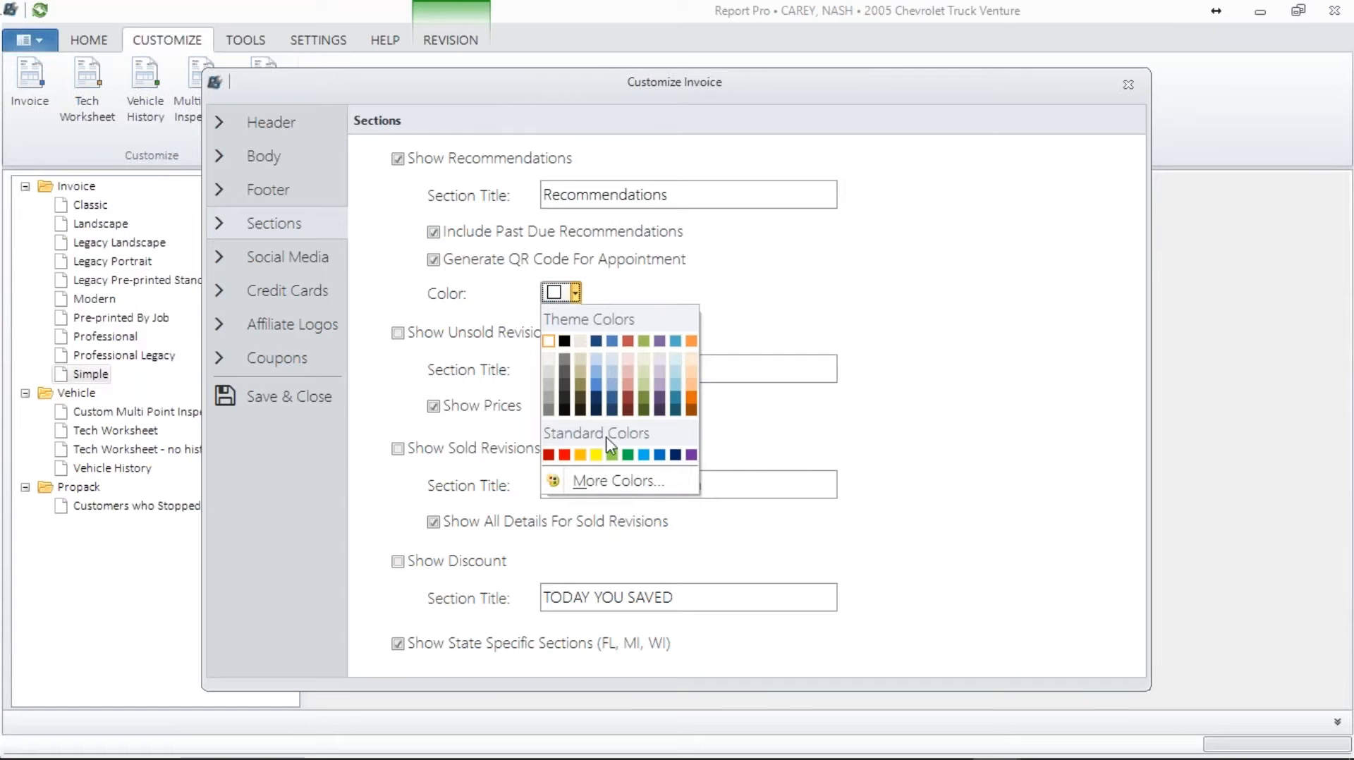
left_click(564, 455)
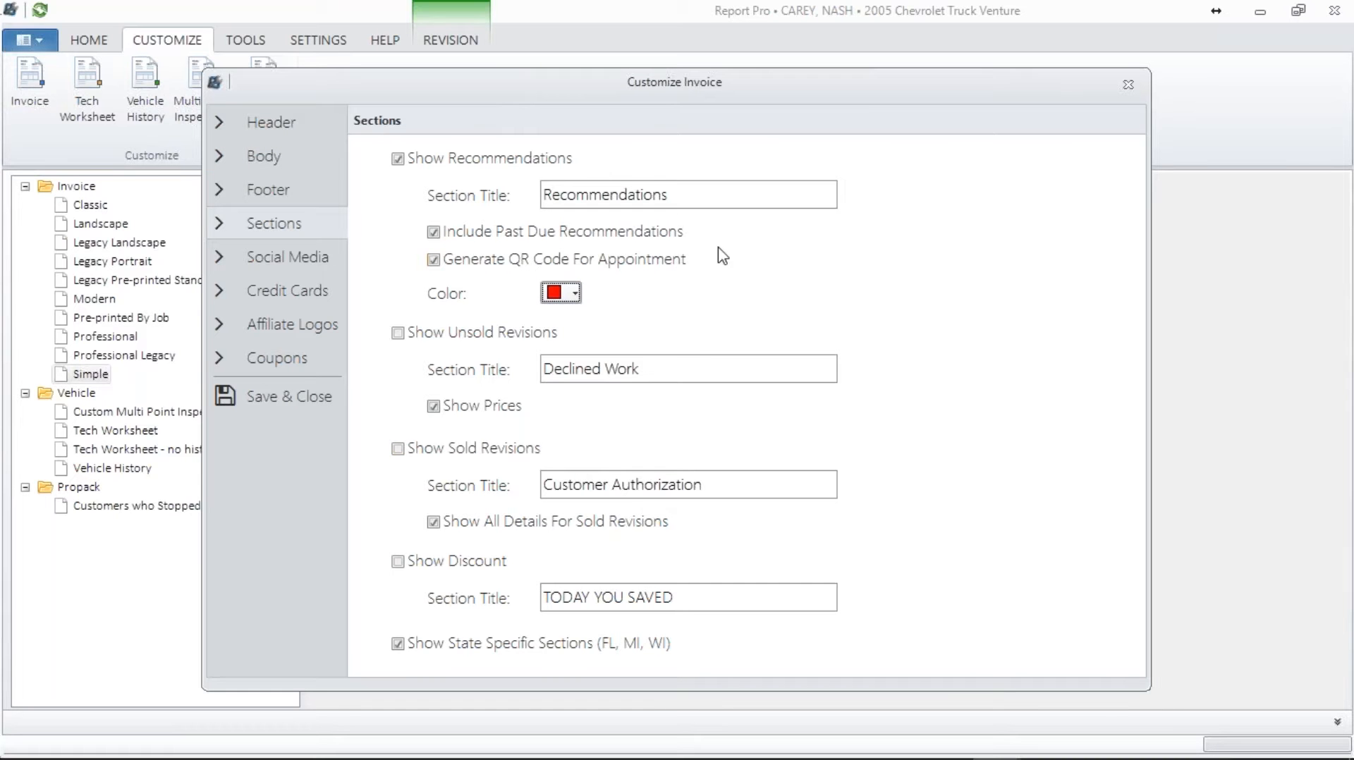
left_click(577, 293)
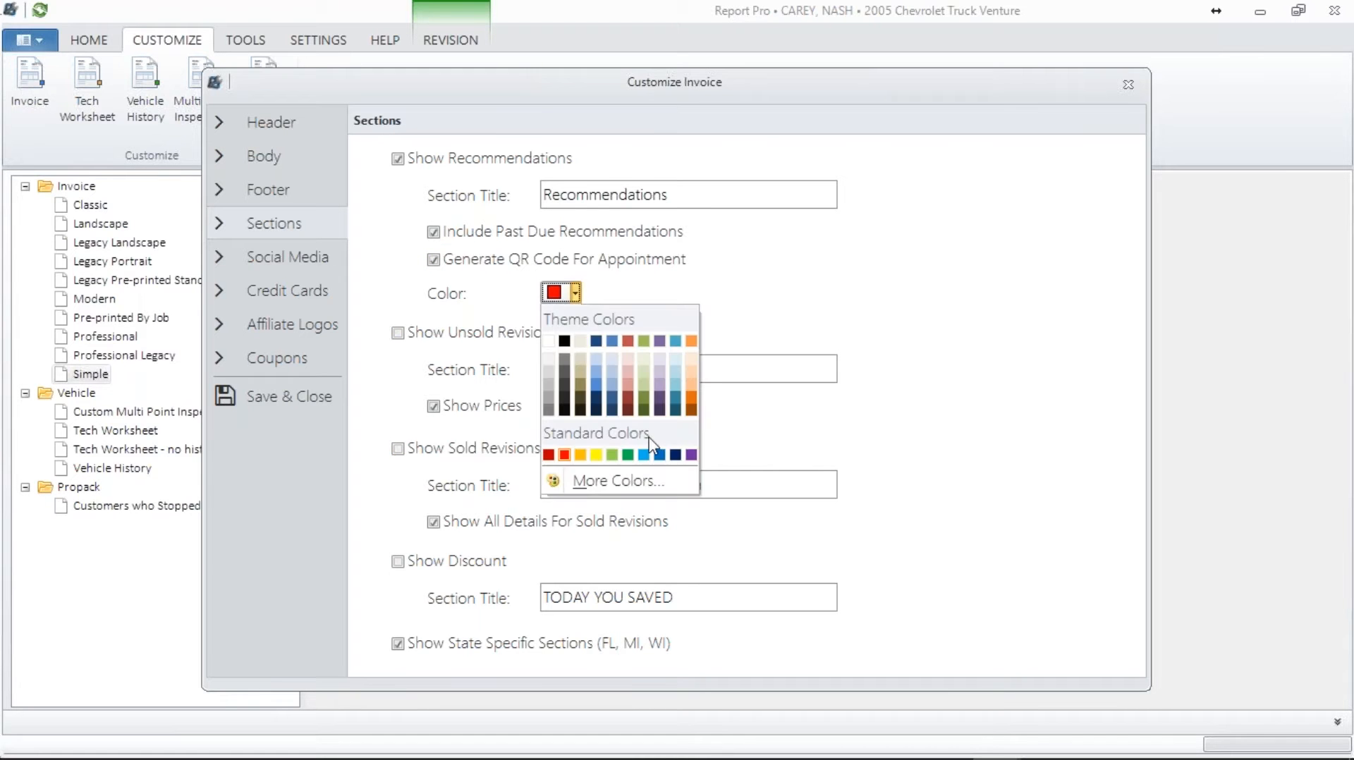
left_click(612, 357)
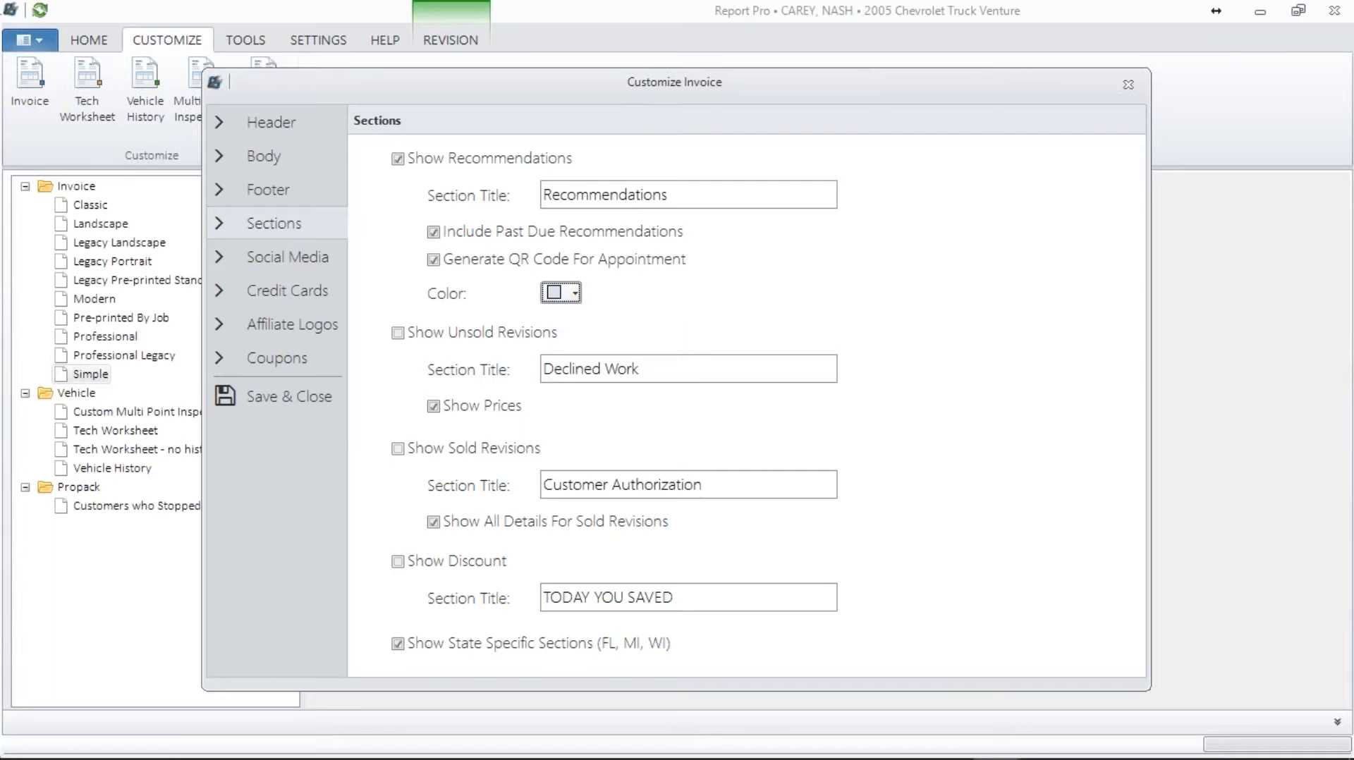
left_click(577, 293)
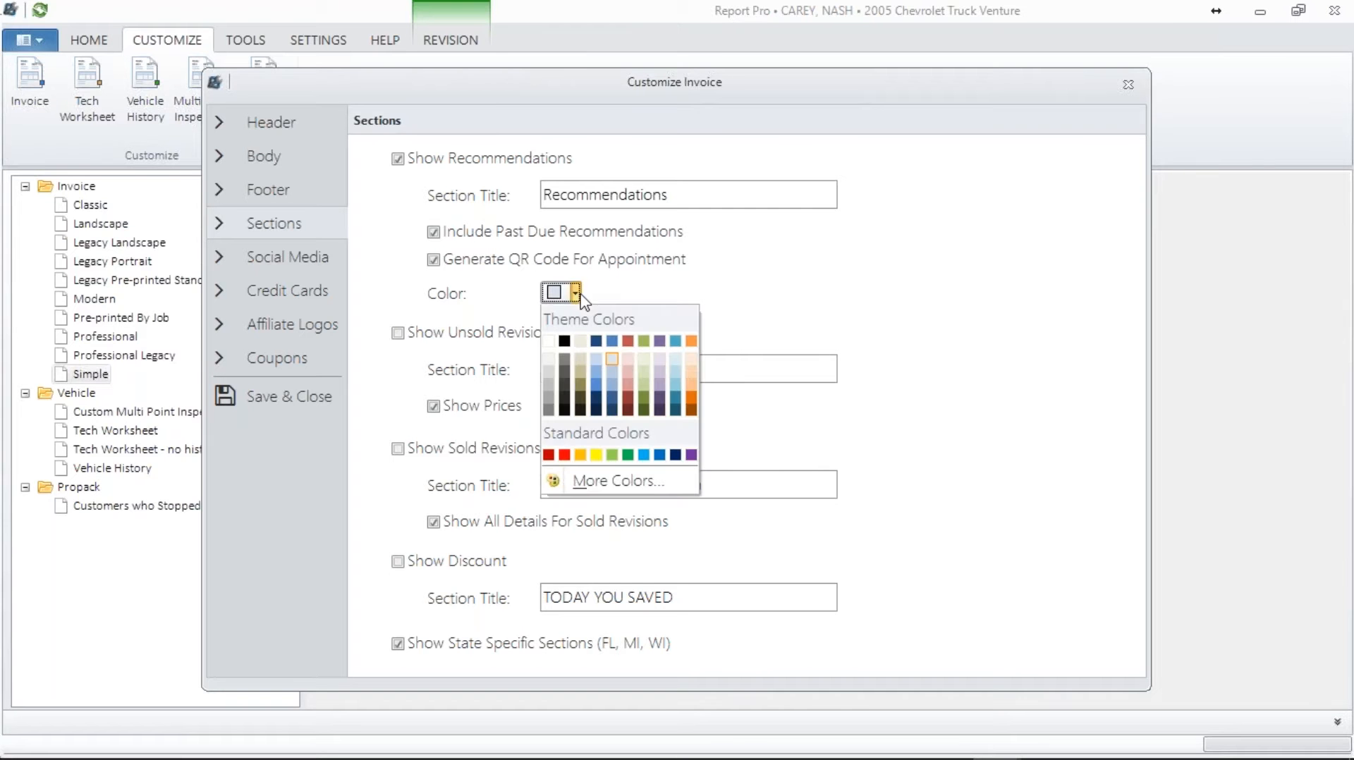
left_click(565, 455)
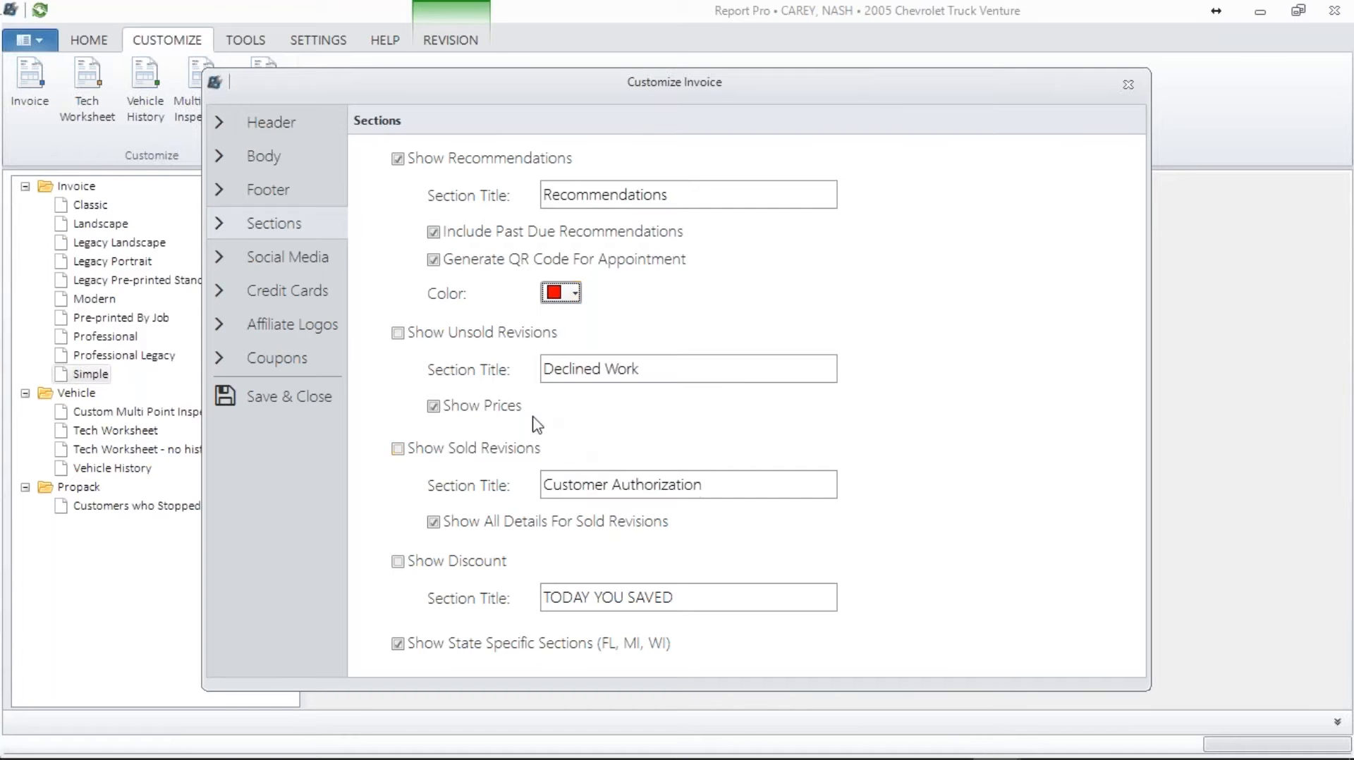
- Enable the unsold revisions, sold revisions and discount sections on the invoice, keeping TODAY YOU SAVED as the discount title
left_click(398, 334)
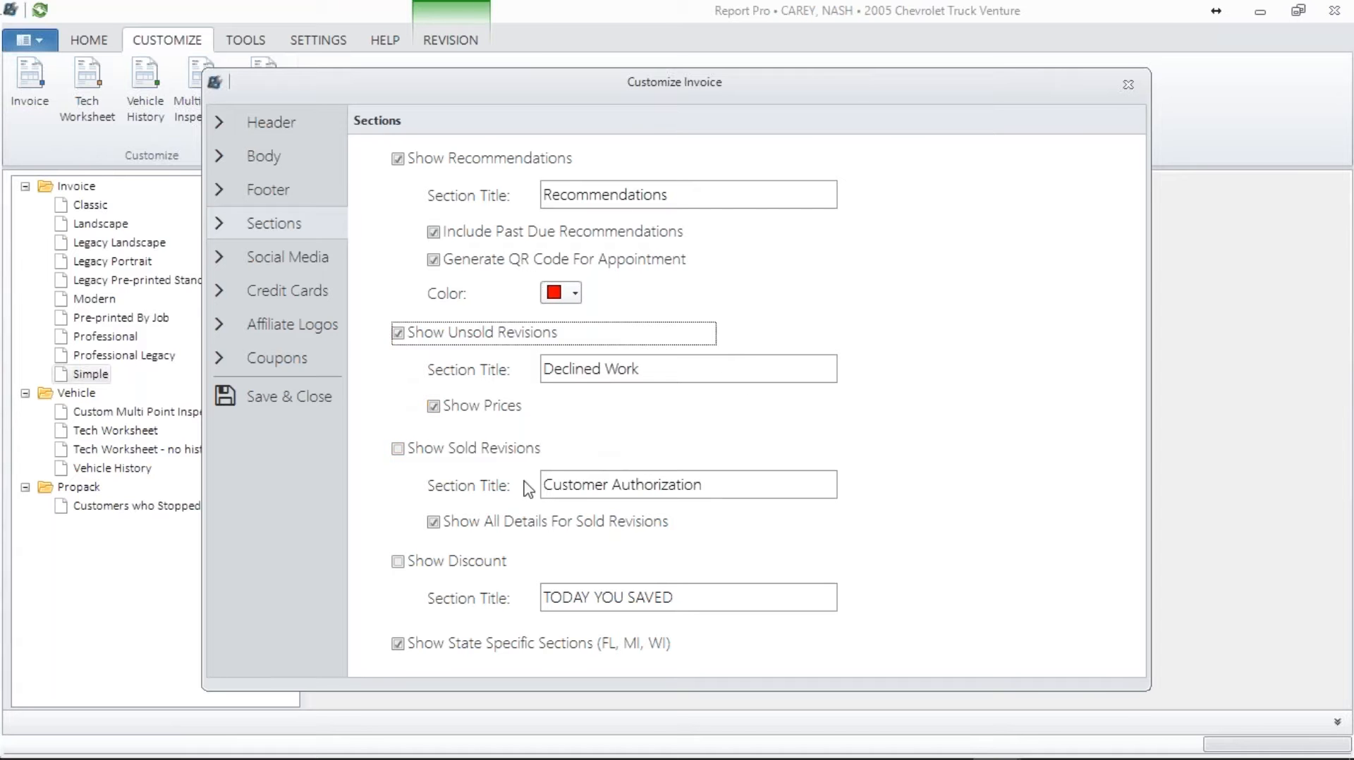
left_click(398, 449)
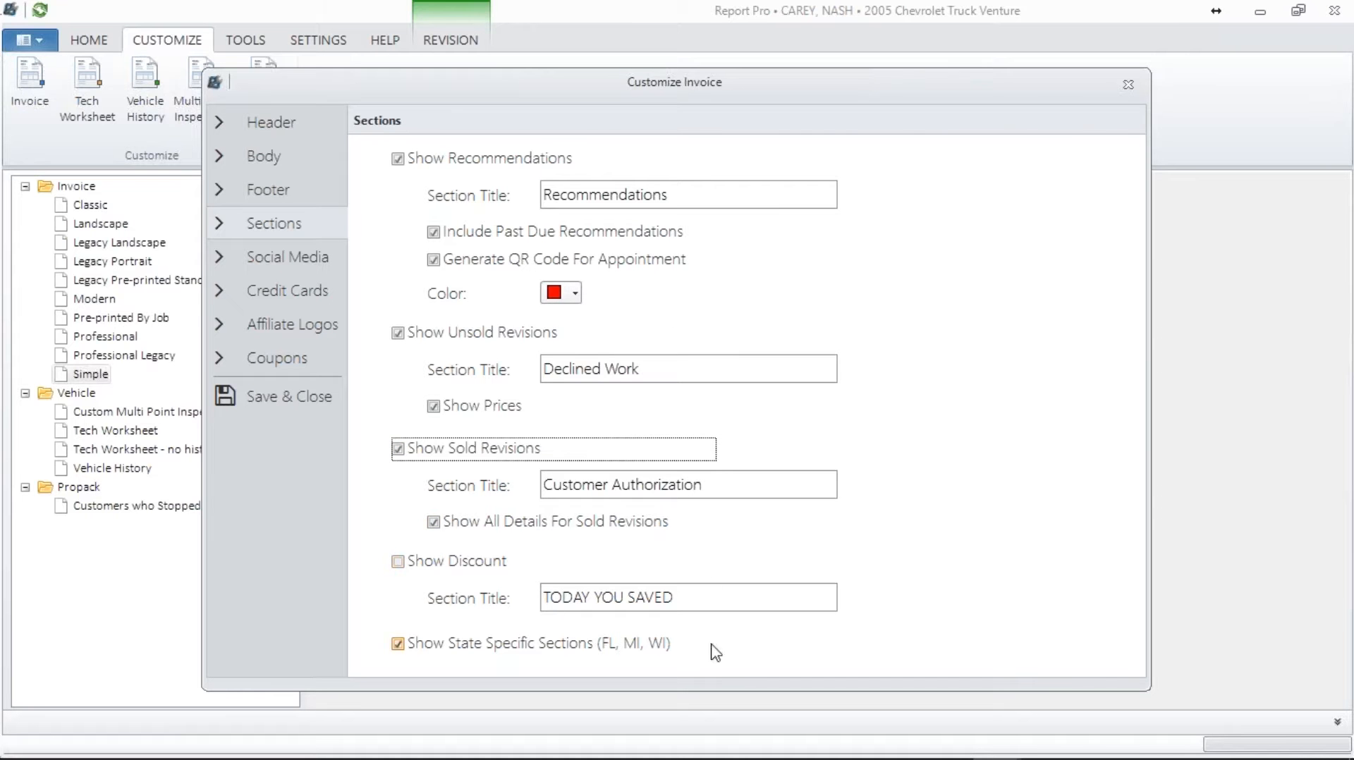
left_click(396, 562)
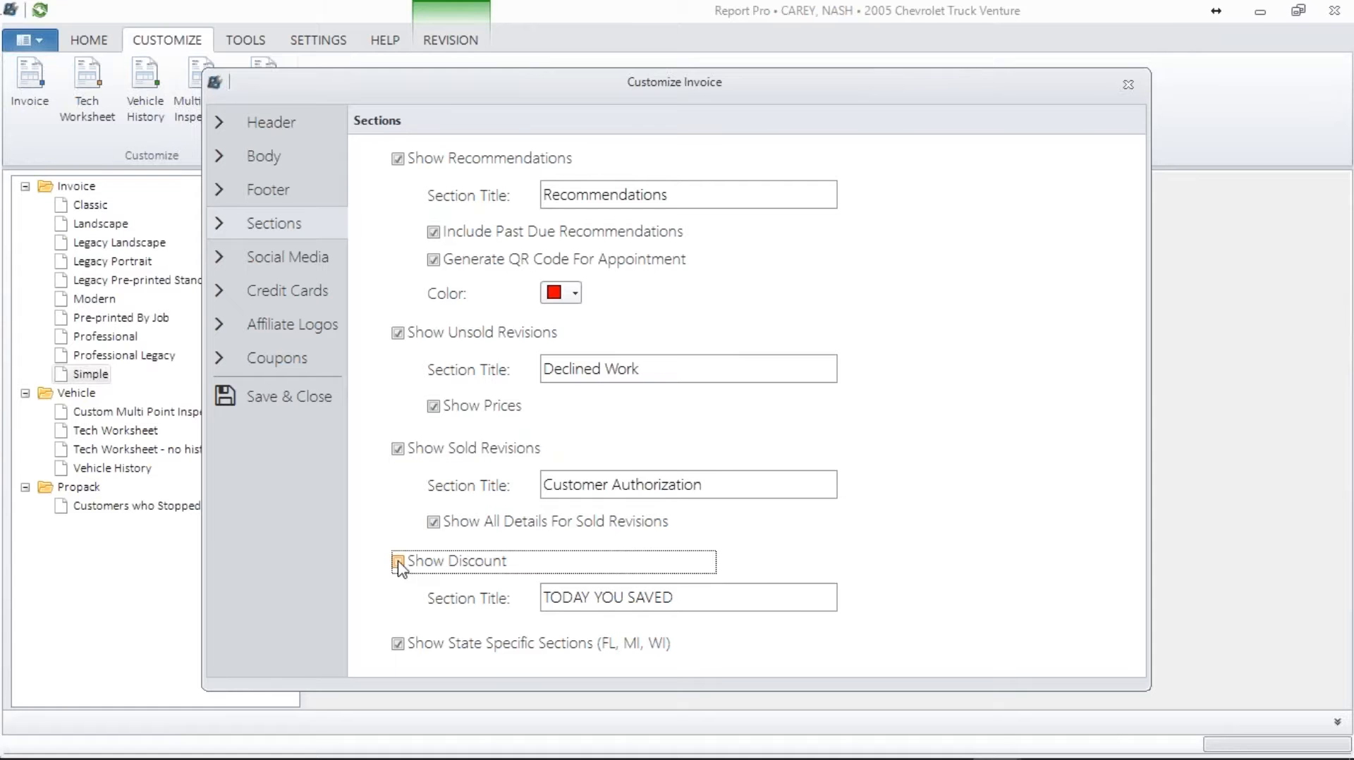
left_click_drag(714, 602, 493, 605)
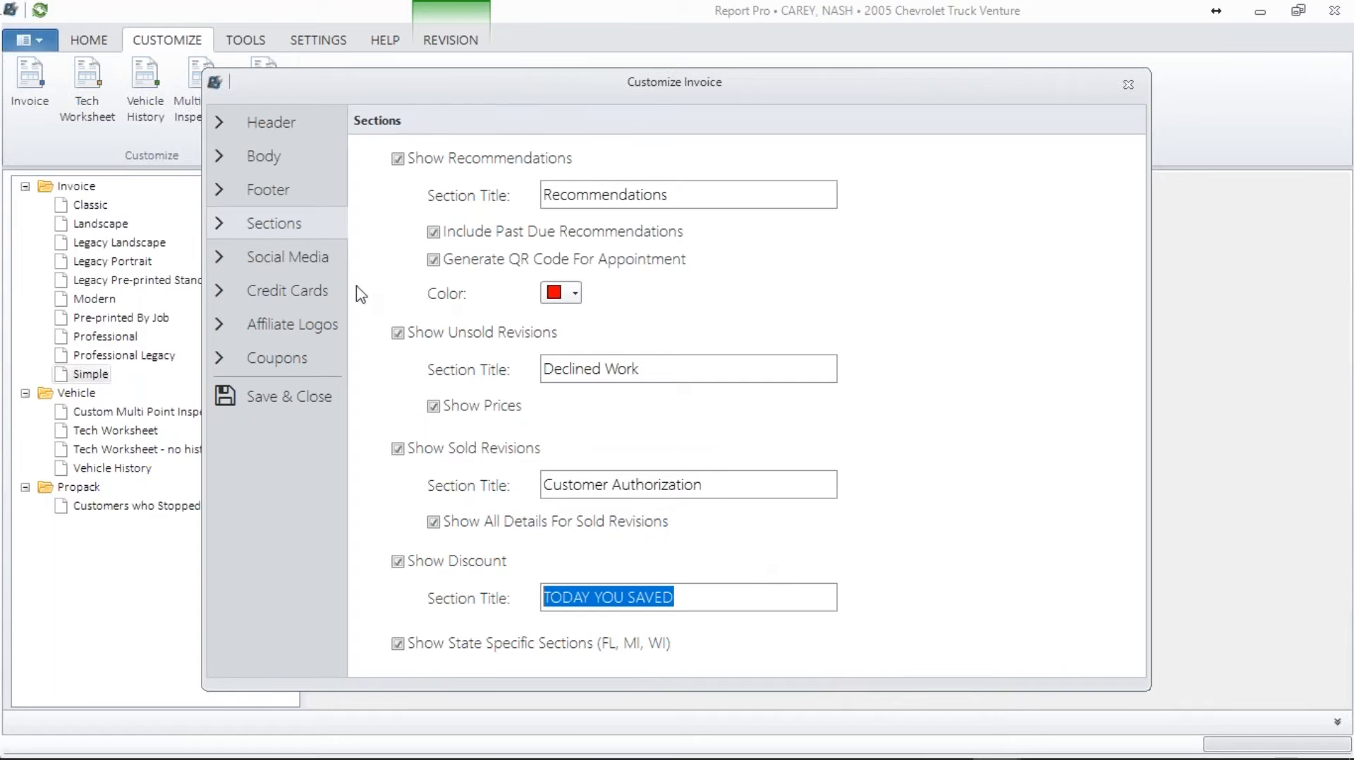
- Look over the social media URLs and enable Show YouTube and Show Facebook for the invoice
left_click(301, 267)
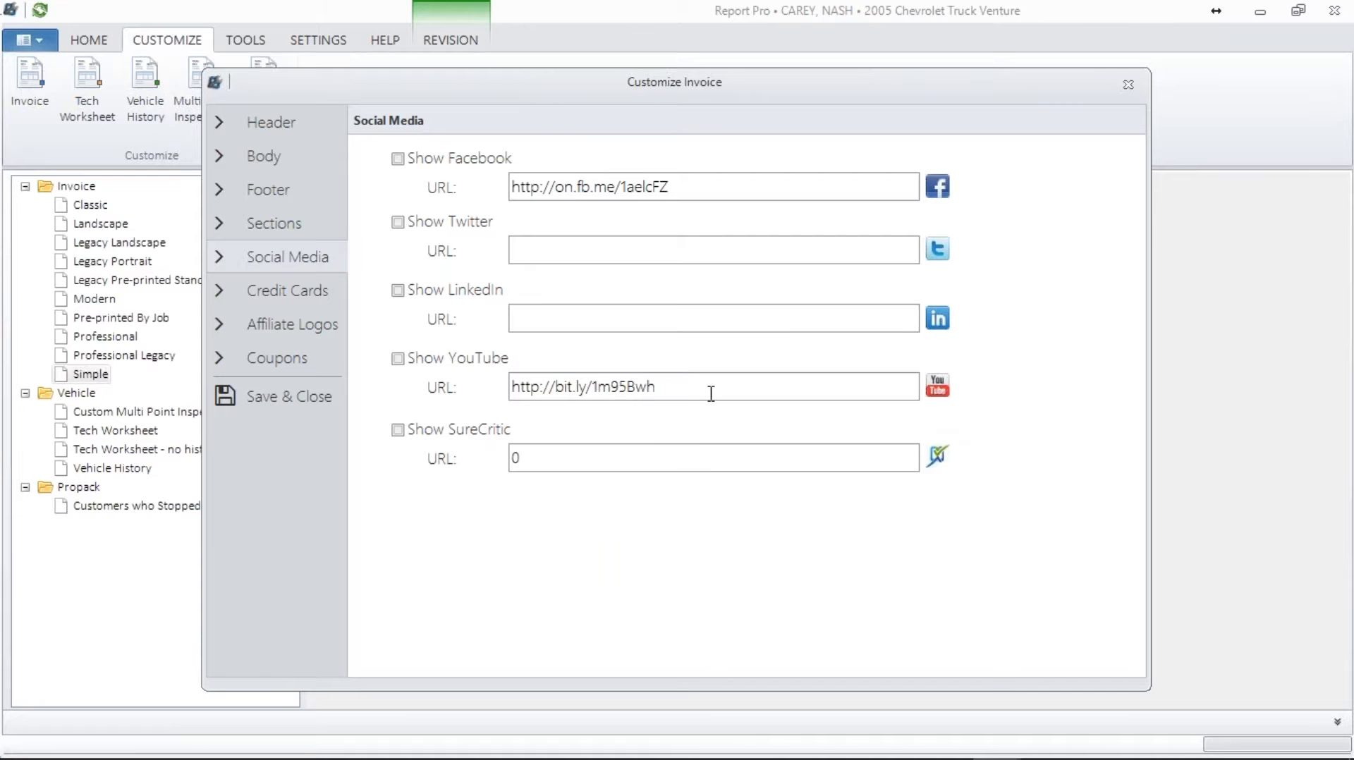
left_click_drag(752, 387, 513, 387)
left_click_drag(674, 187, 511, 187)
left_click(544, 245)
left_click(554, 323)
left_click(399, 359)
left_click(399, 160)
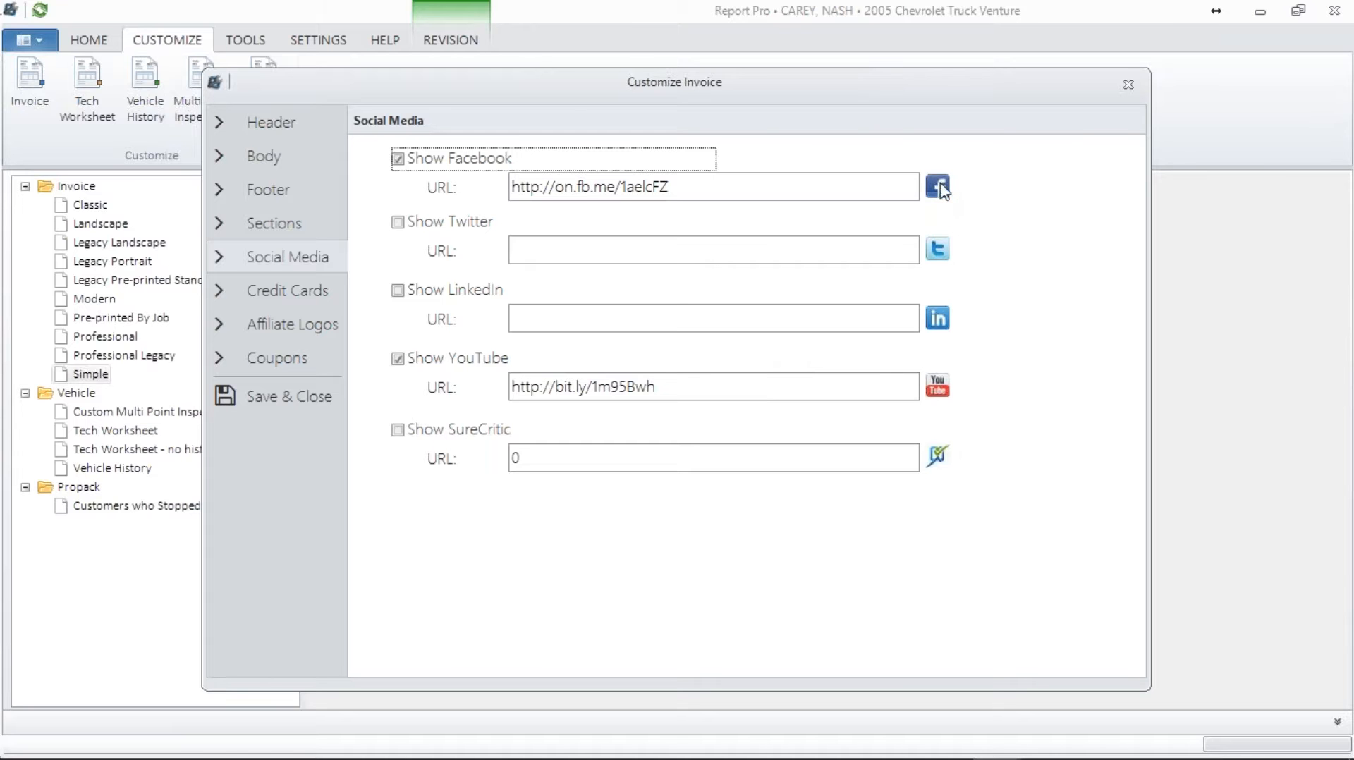
- Check the Facebook and YouTube URLs again and clear the SureCritic URL
left_click_drag(744, 184, 331, 195)
left_click_drag(670, 387, 453, 372)
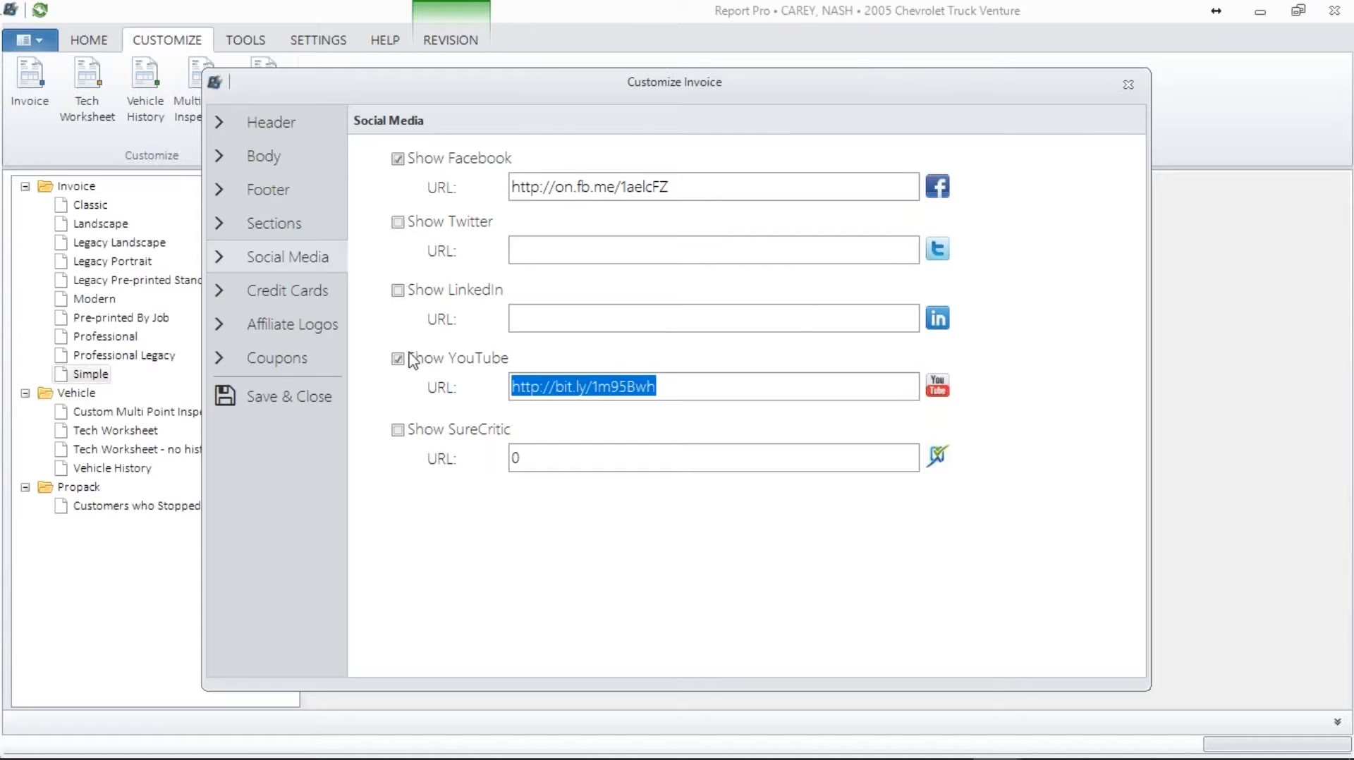
left_click(551, 462)
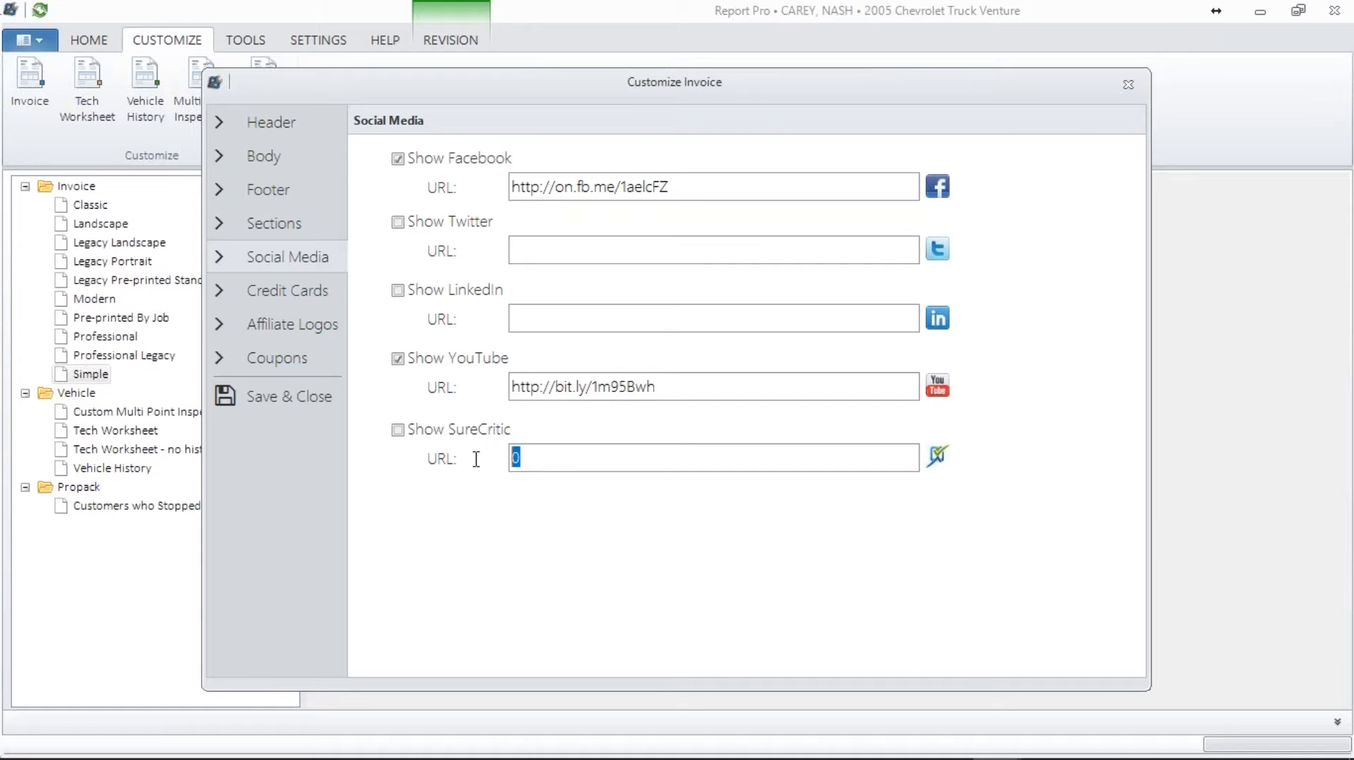
key("BackSpace")
- Hide American Express from the credit cards shown on the invoice
left_click(270, 306)
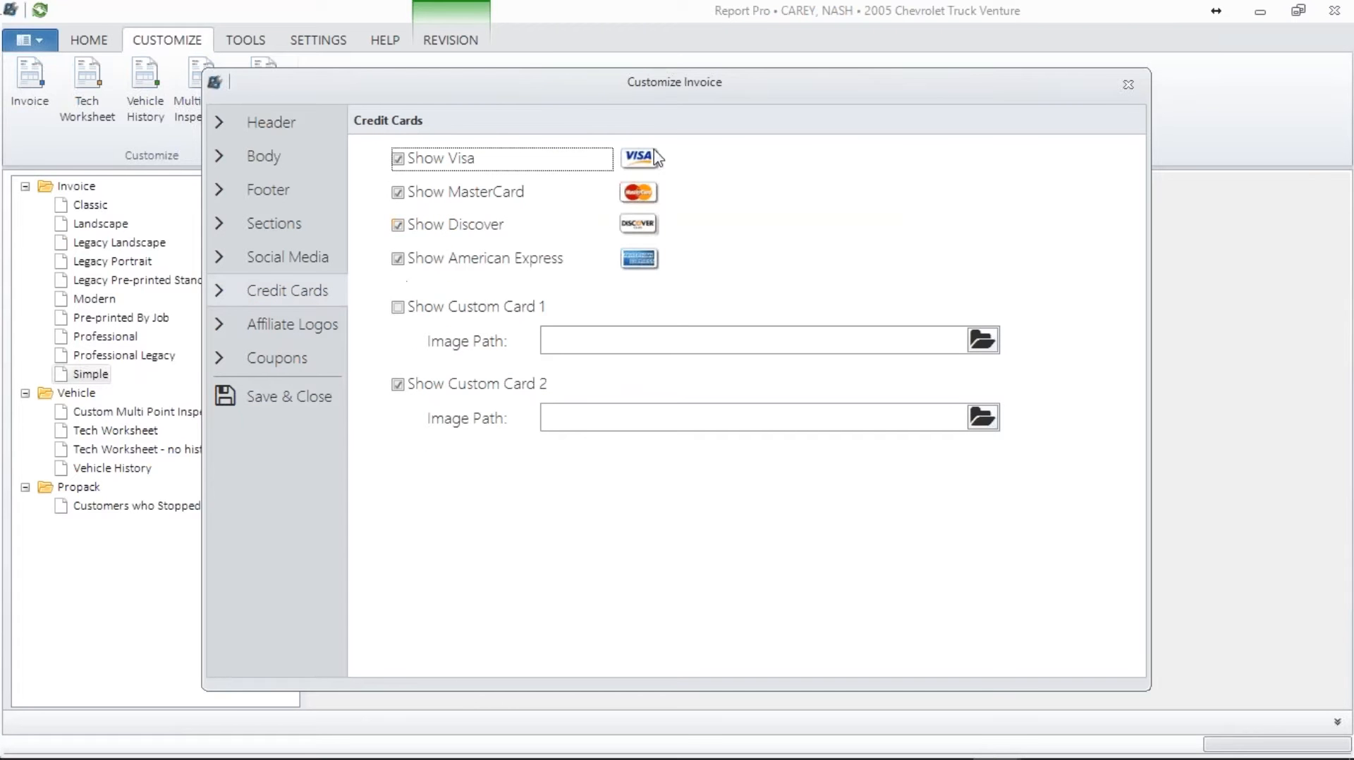
left_click(414, 259)
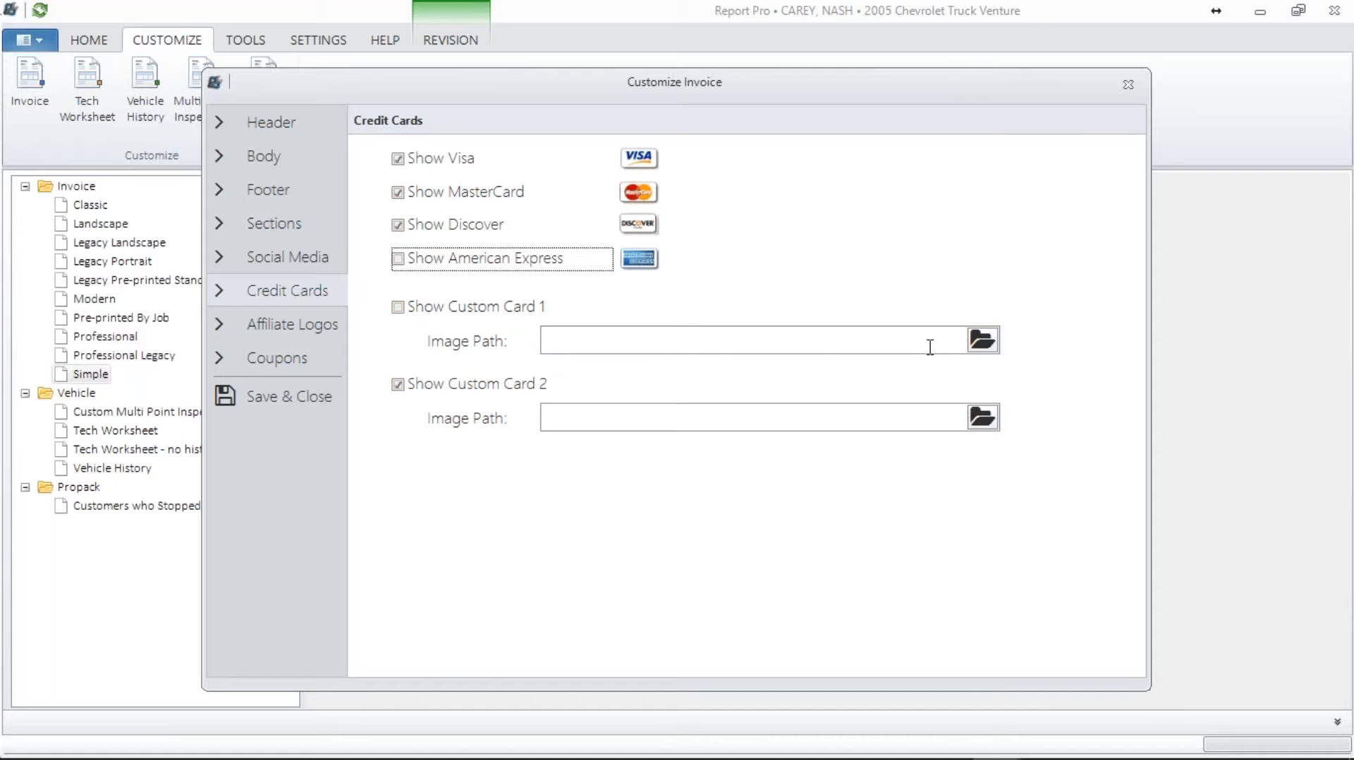
- Assign the sample image Cash_pa.png to Custom Card 1 and show that card on the invoice
left_click(991, 341)
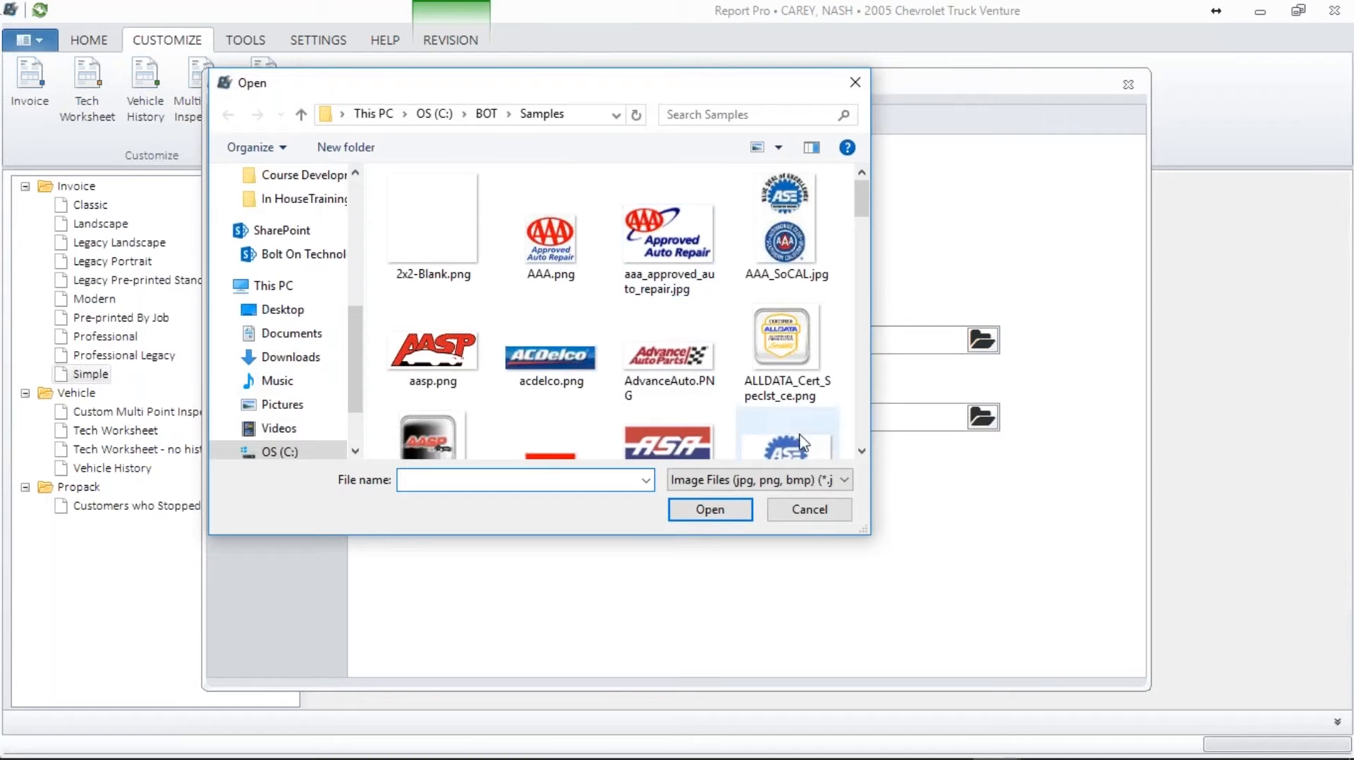
left_click(862, 452)
scroll(862, 453, "down", 5)
left_click(668, 289)
left_click(710, 511)
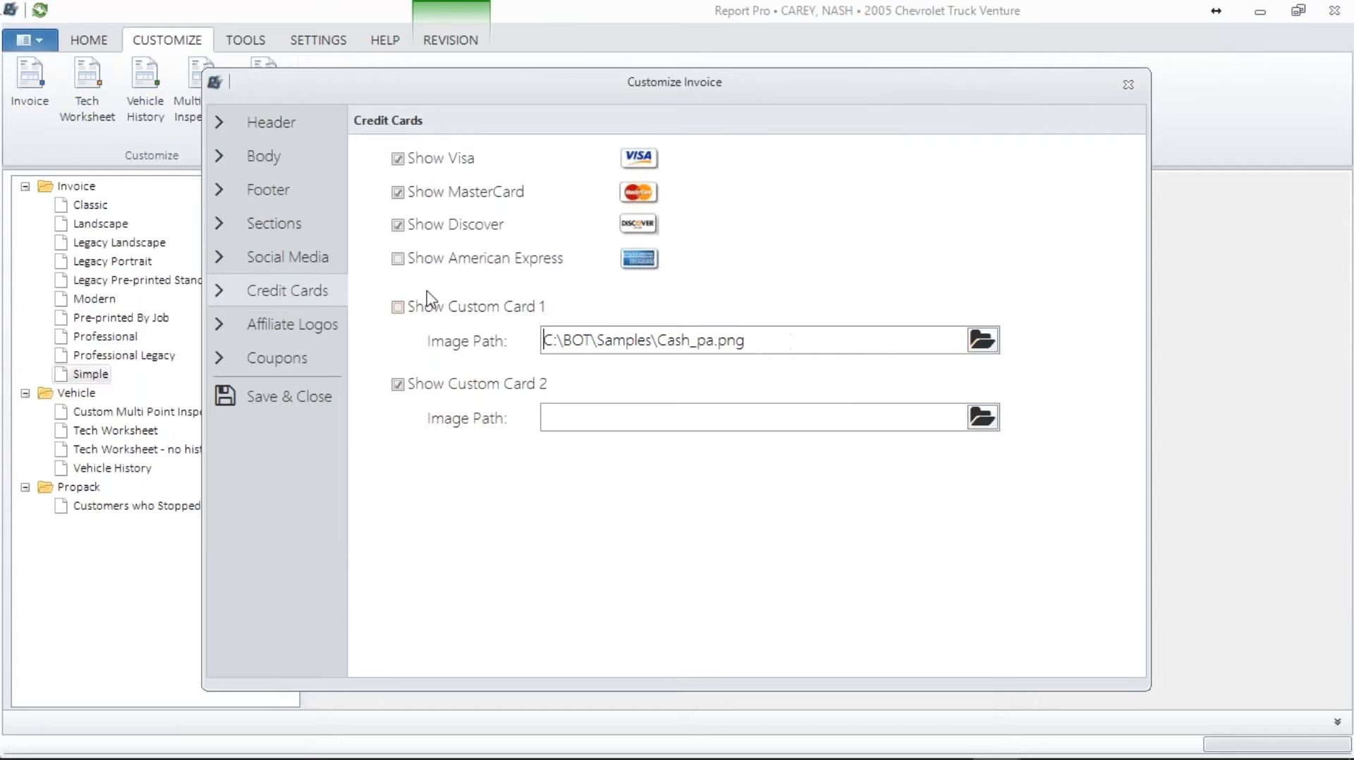
left_click(397, 307)
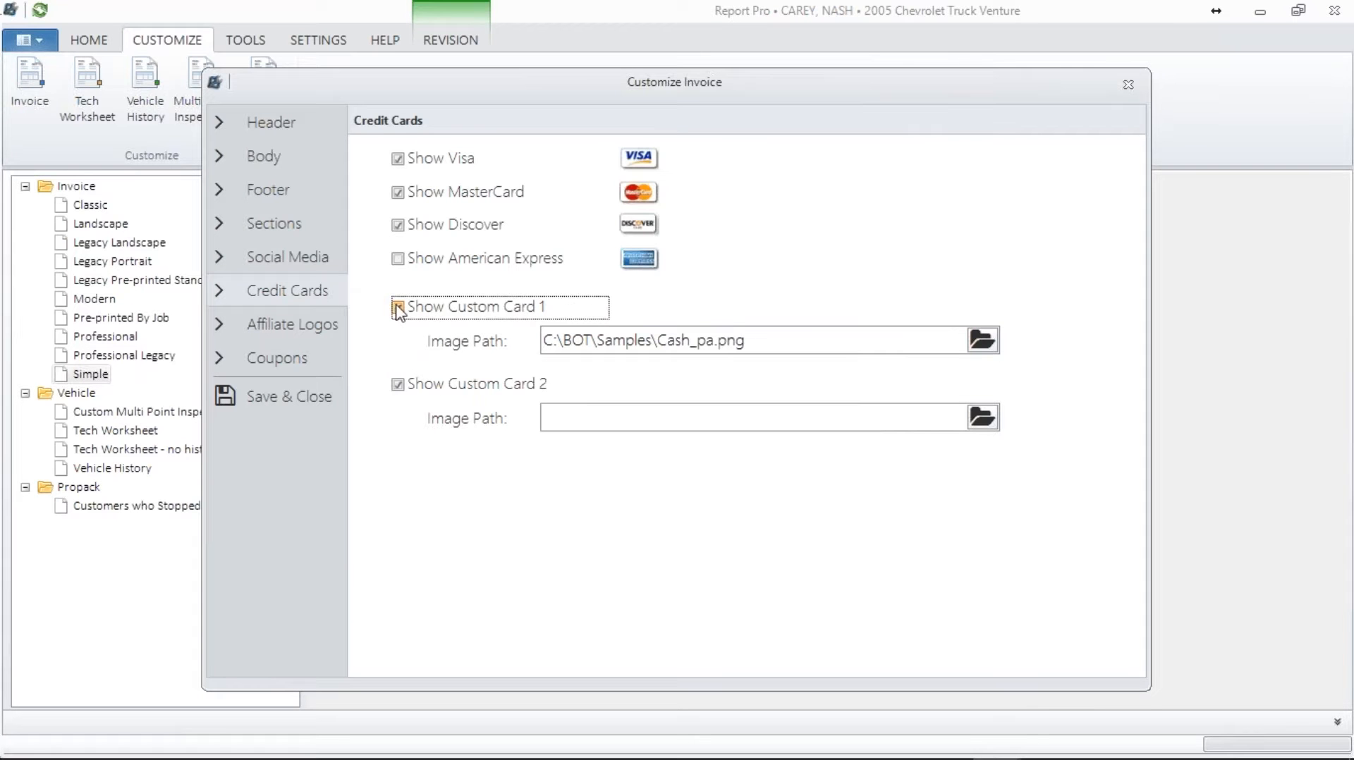
- Assign the sample image Checks_pa.png to Custom Card 2 and keep that card shown on the invoice
left_click(398, 385)
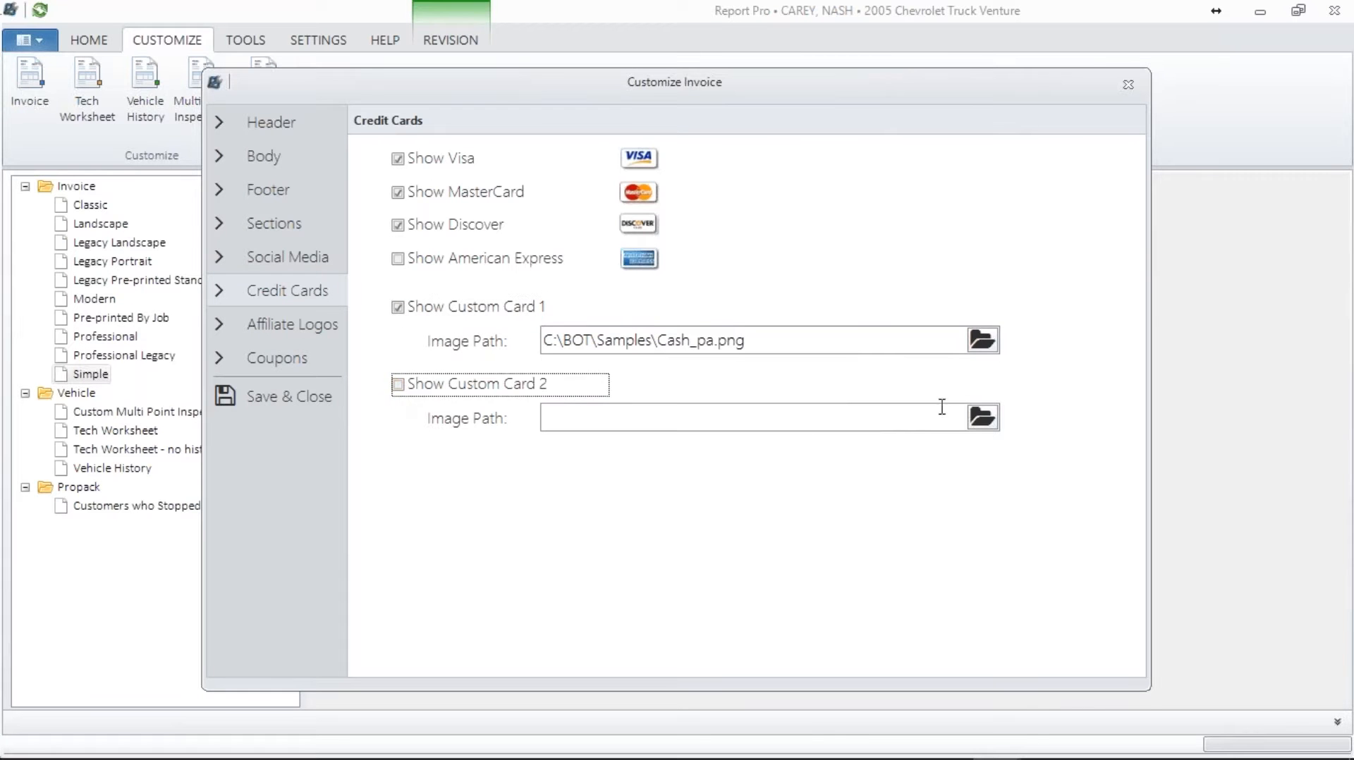
left_click(980, 417)
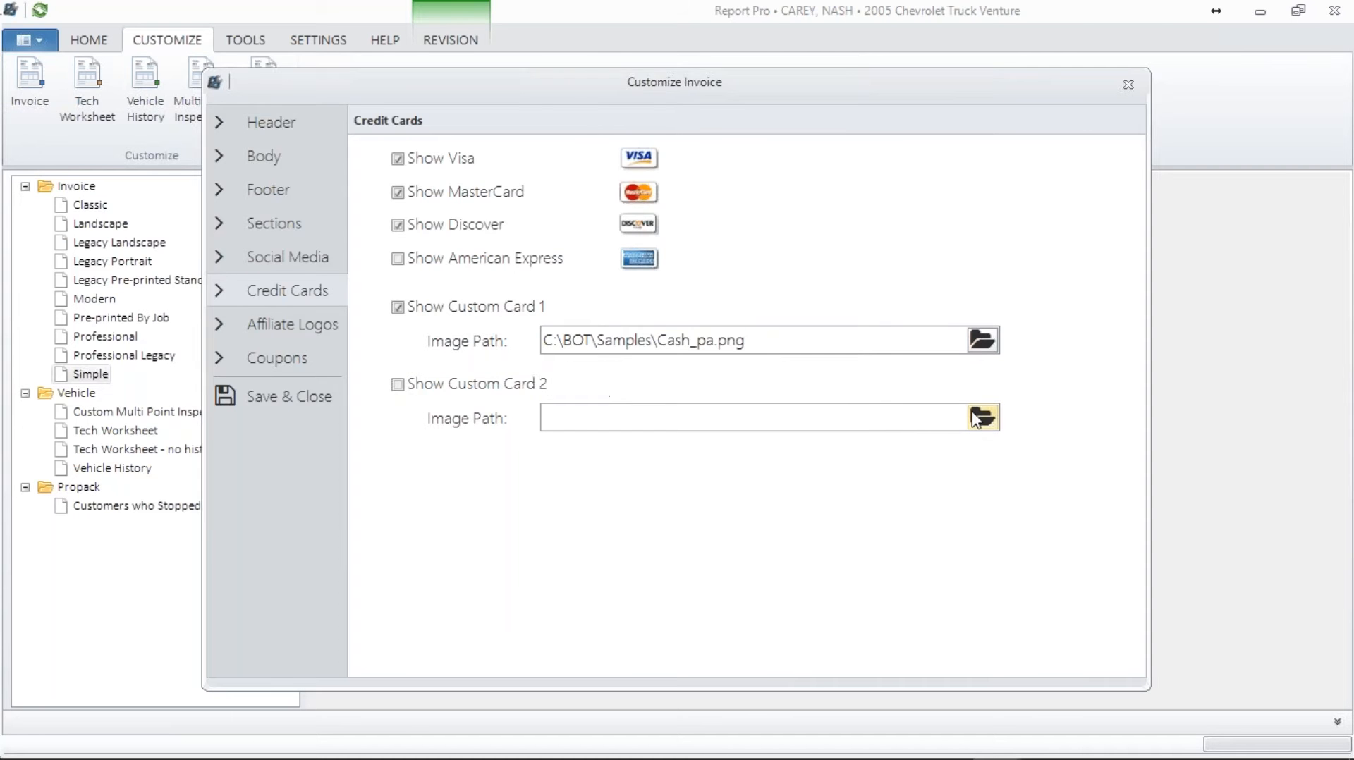
left_click(862, 451)
left_click(862, 452)
left_click(862, 452)
left_click(862, 452)
left_click(862, 452)
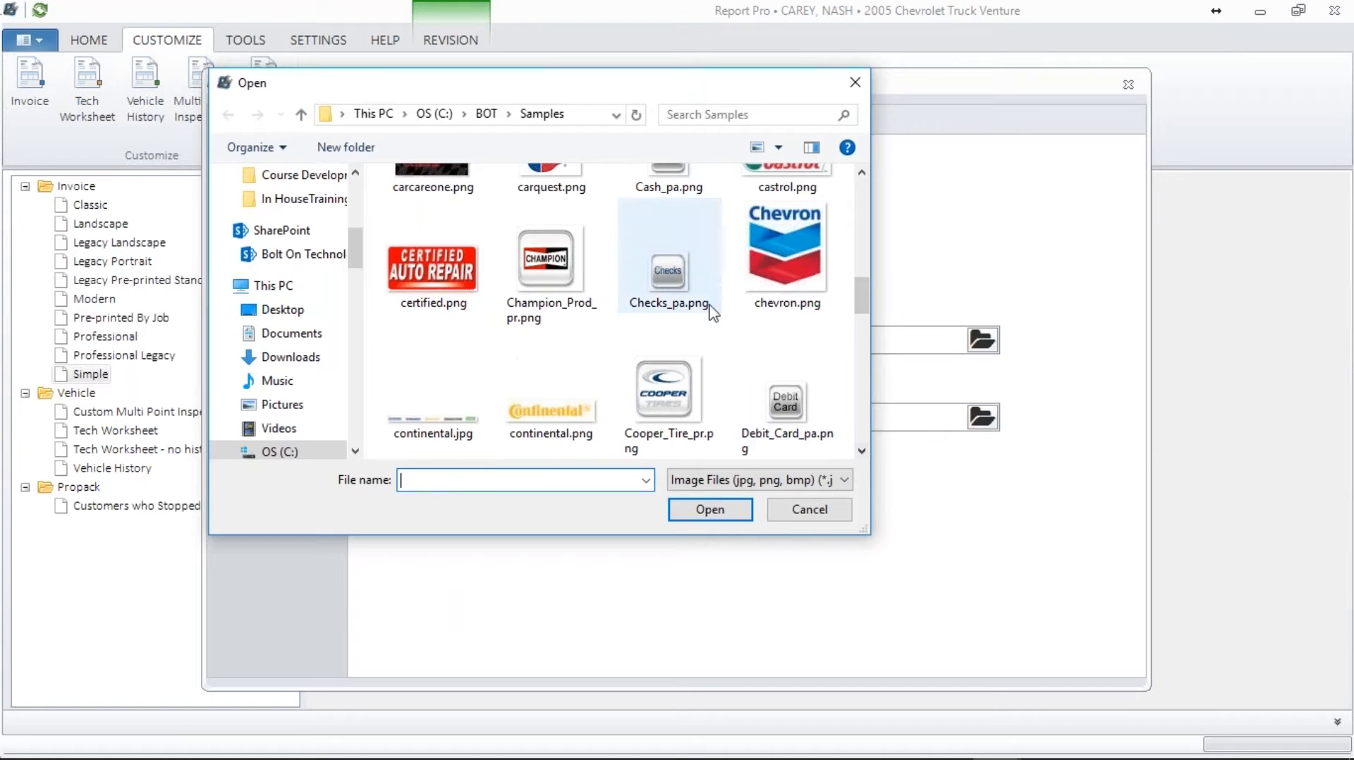
left_click(674, 279)
left_click(700, 514)
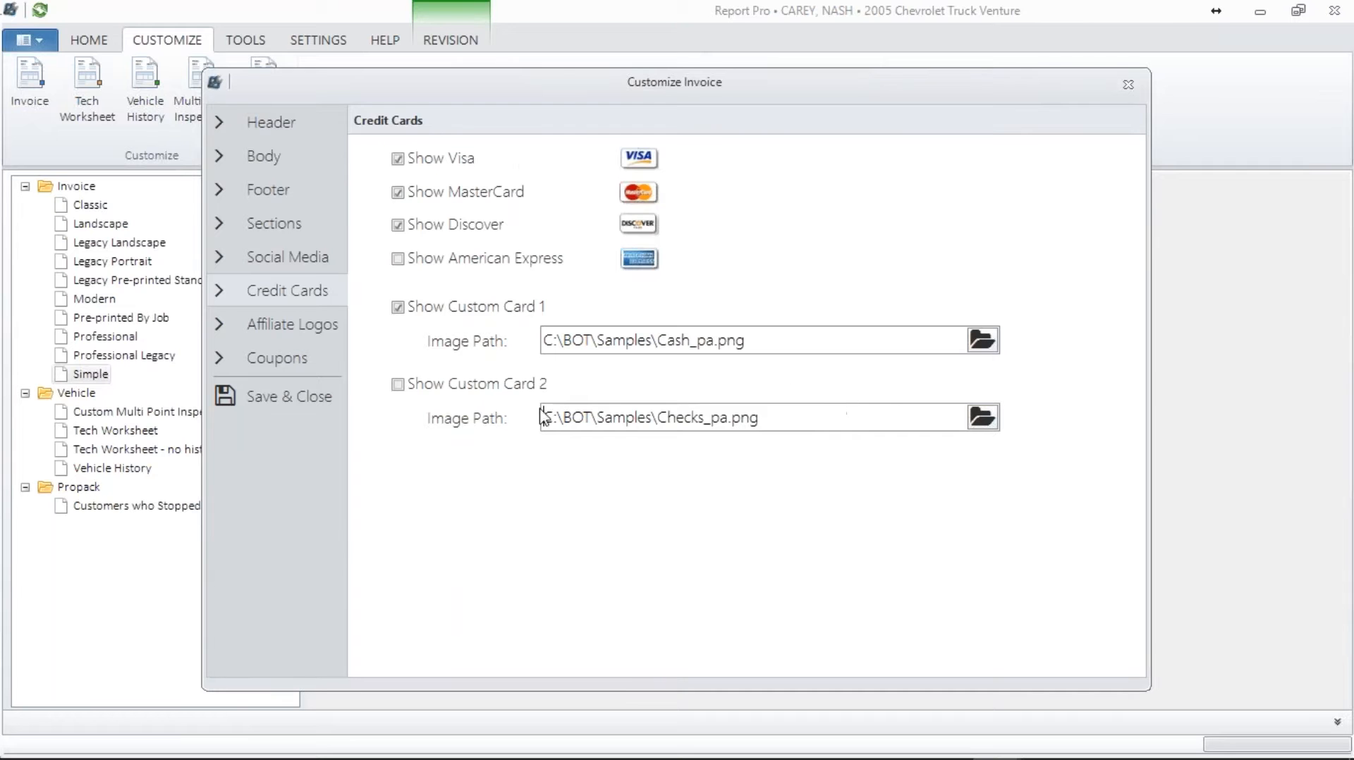
left_click(399, 385)
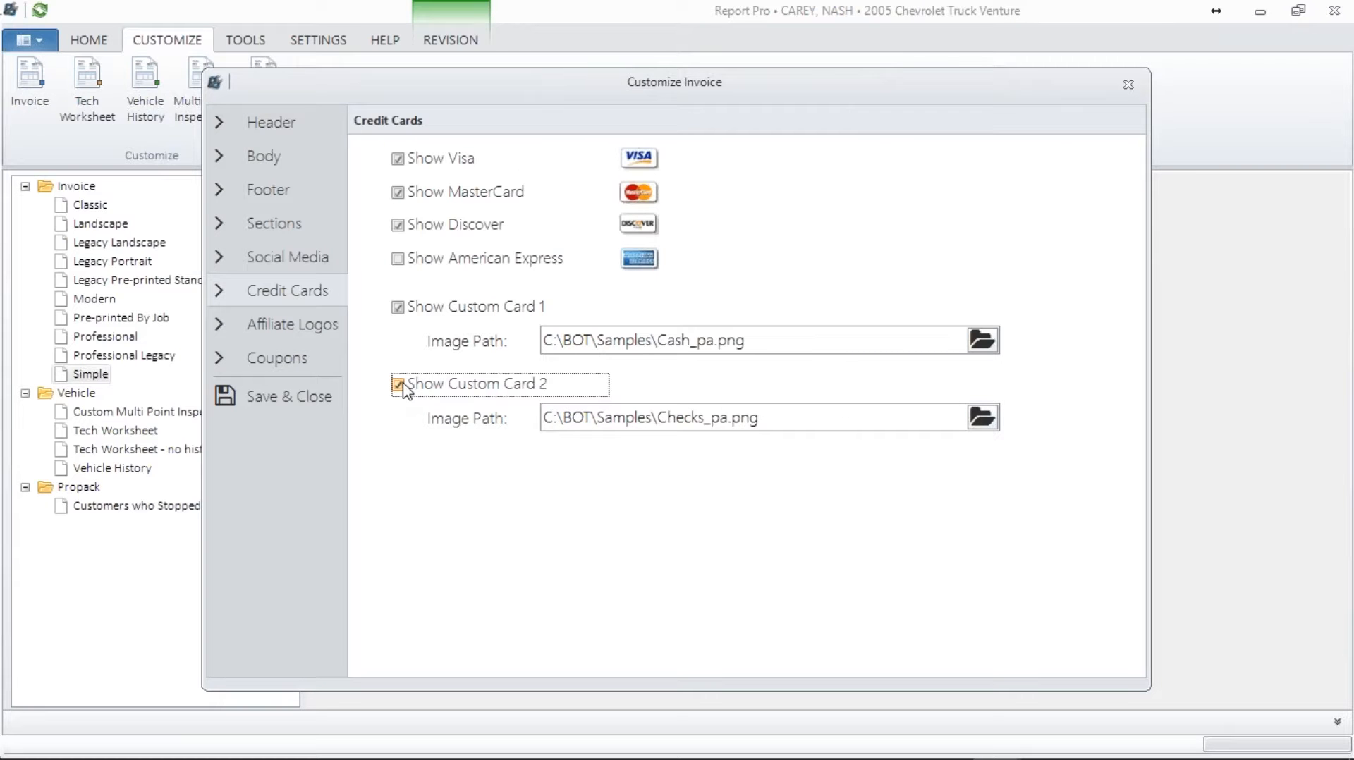
- Show Affiliate Logo 1 (ASE.png) and Affiliate Logo 3 (BoltOnTechnology.png) on the invoice
left_click(303, 326)
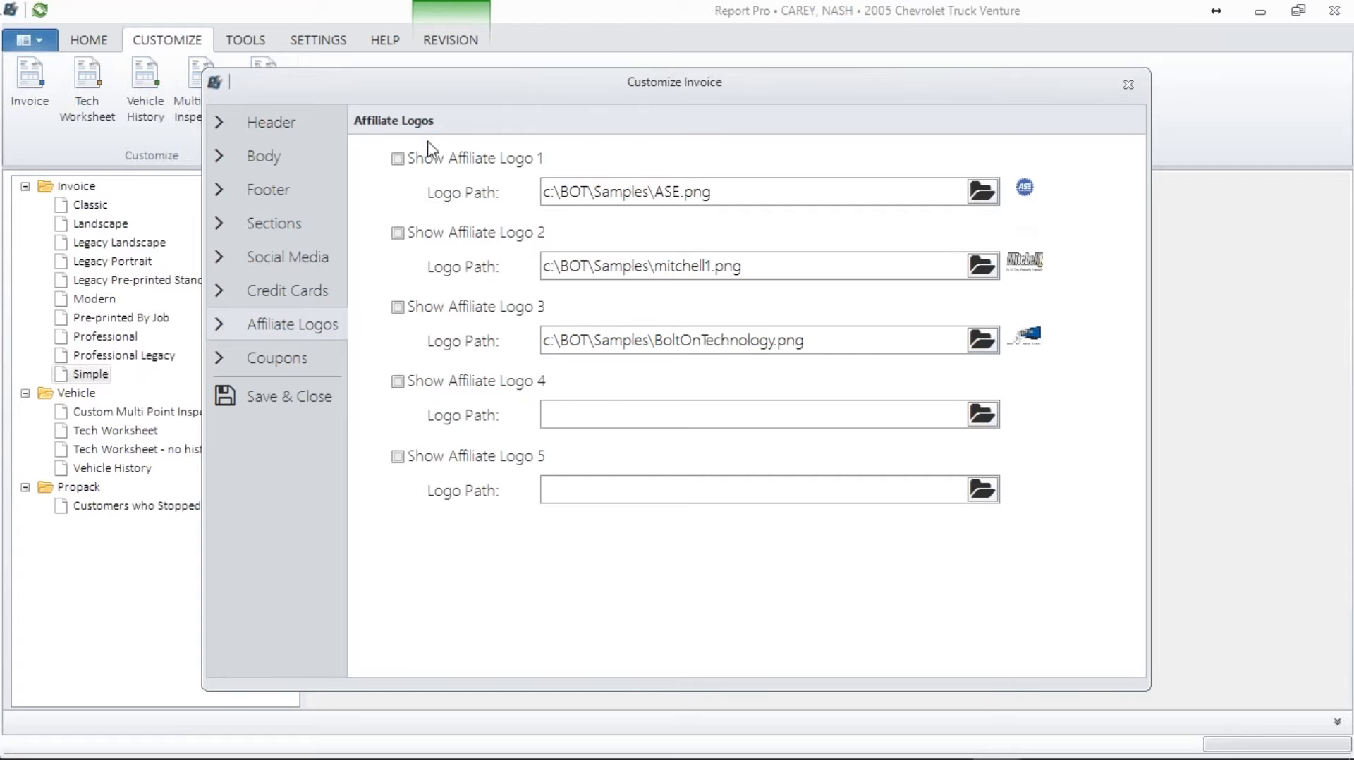
left_click(398, 160)
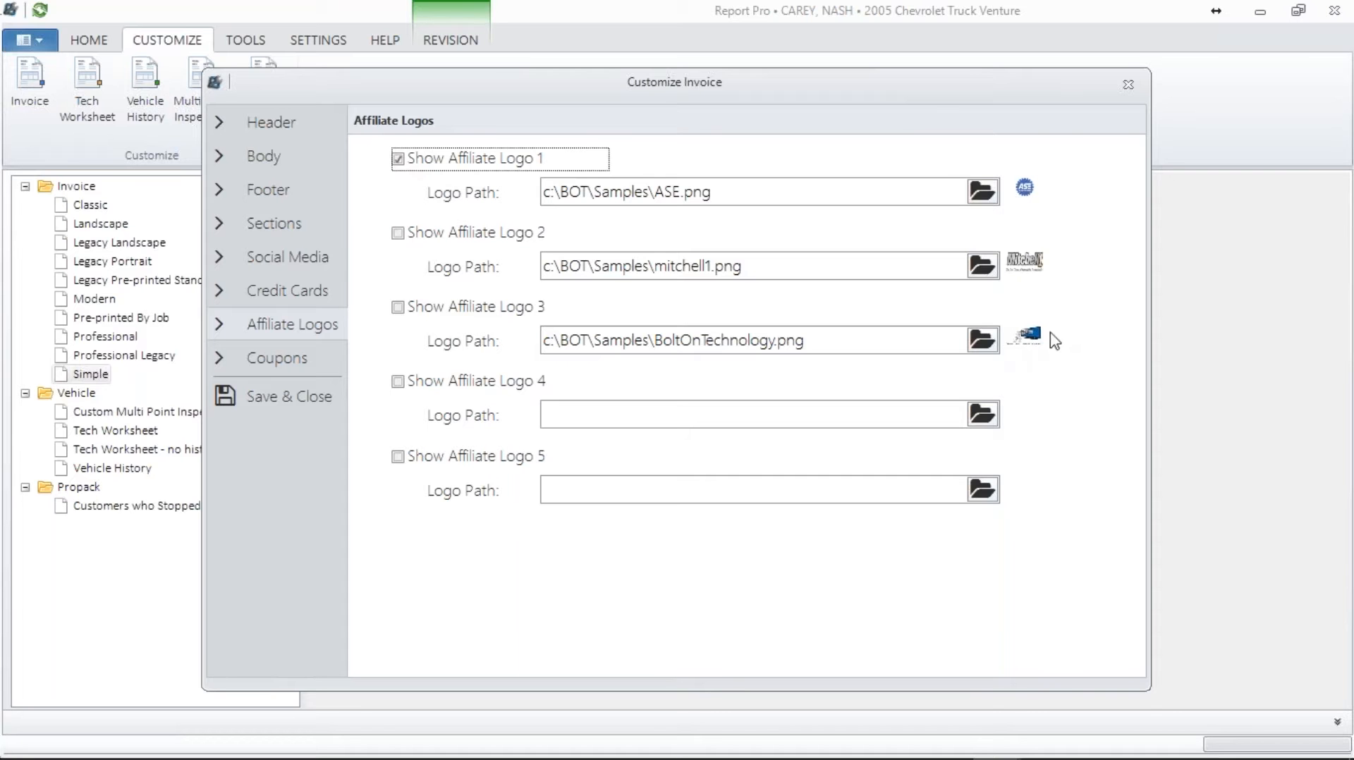
left_click(399, 307)
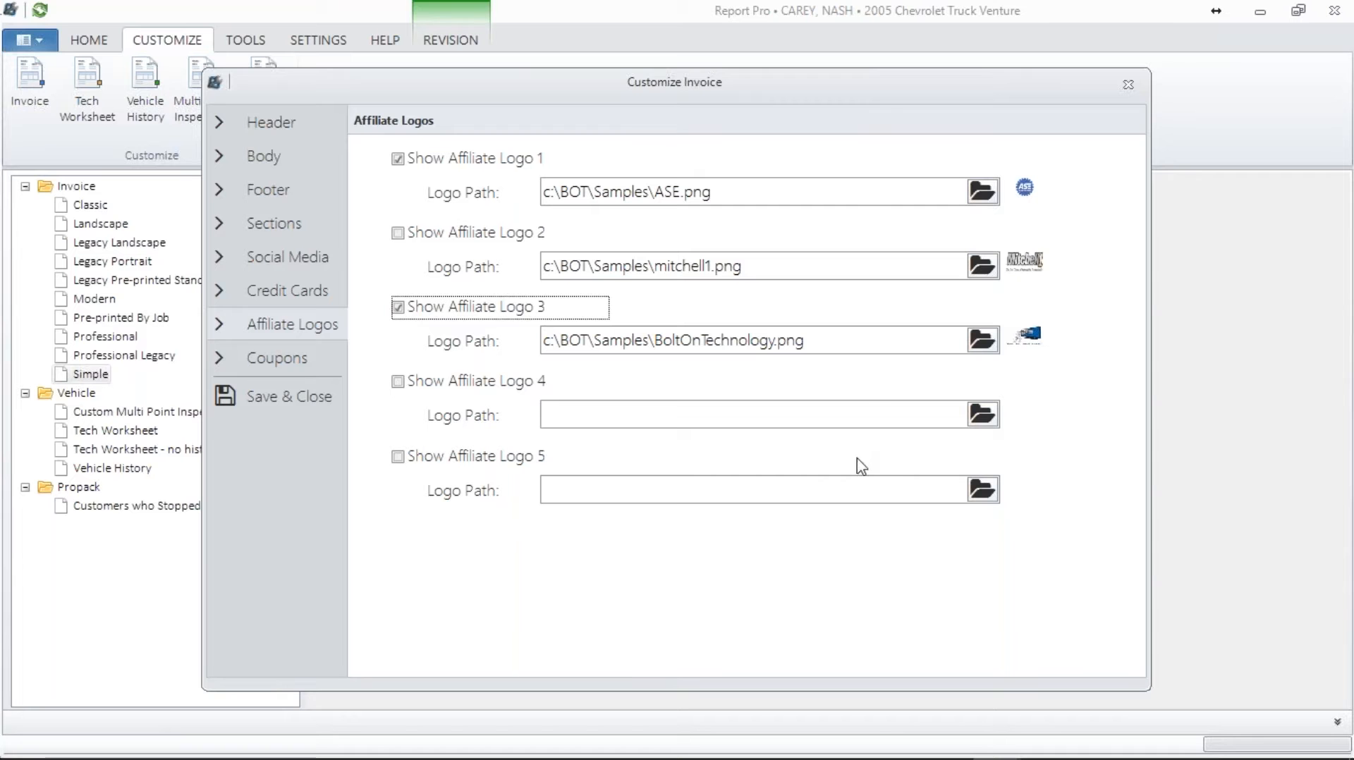
- Assign the sample image napa.png to Affiliate Logo 4 and show that logo on the invoice
left_click(986, 416)
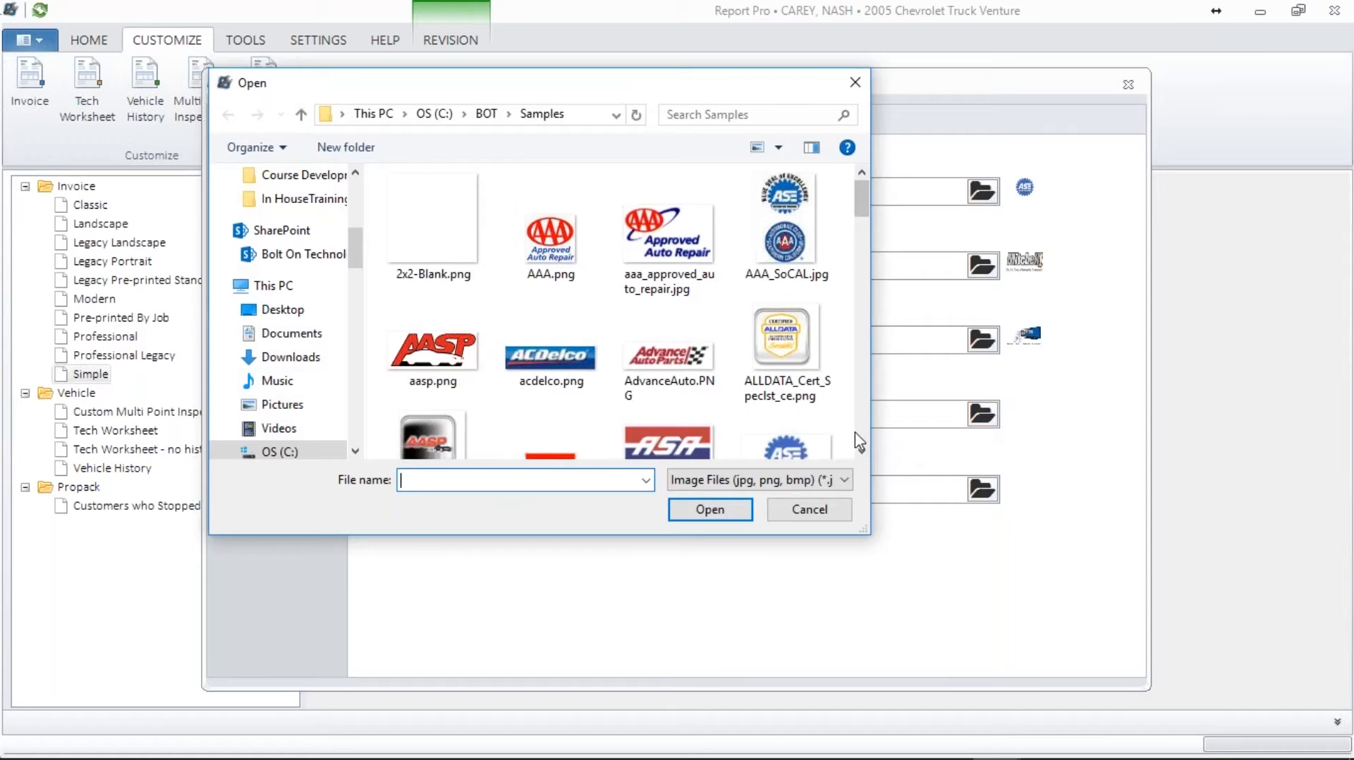
scroll(860, 441, "down", 5)
scroll(863, 436, "down", 7)
left_click(785, 434)
left_click(727, 509)
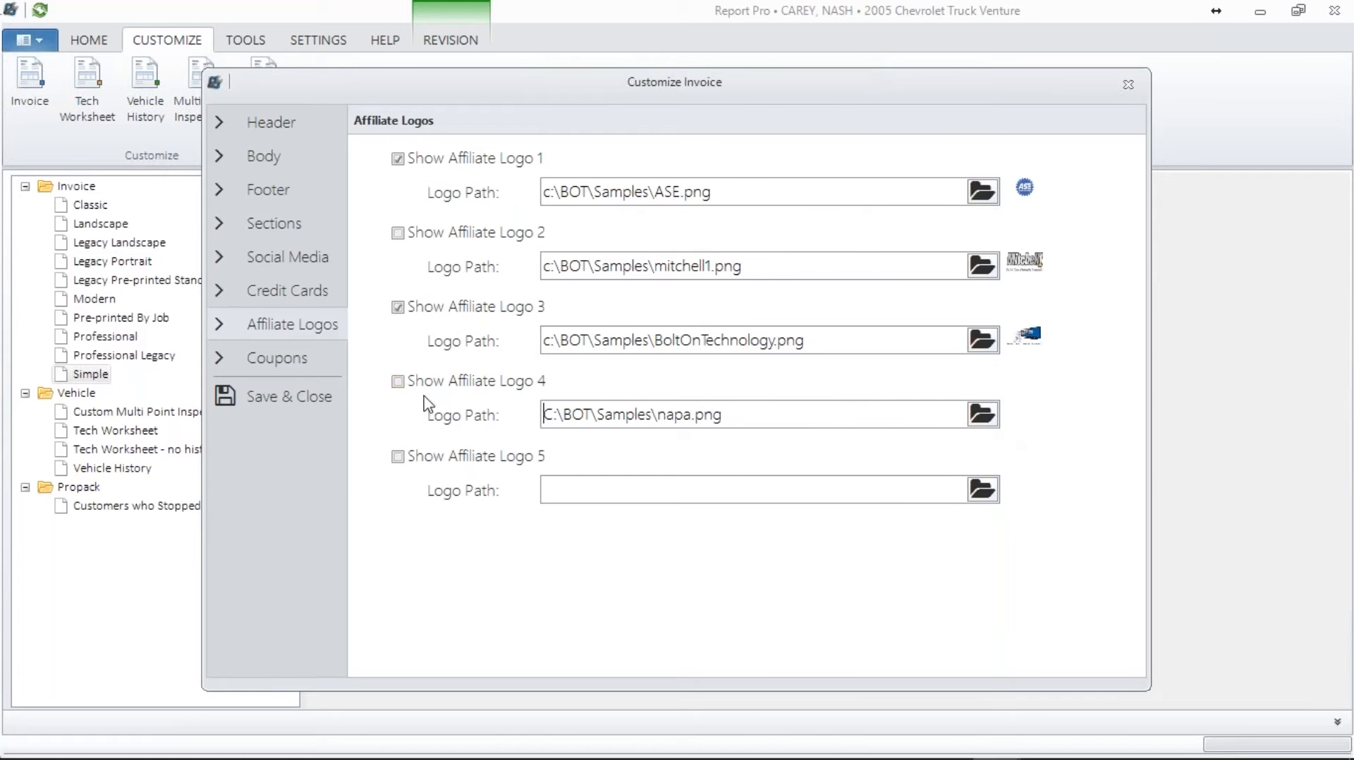
left_click(399, 382)
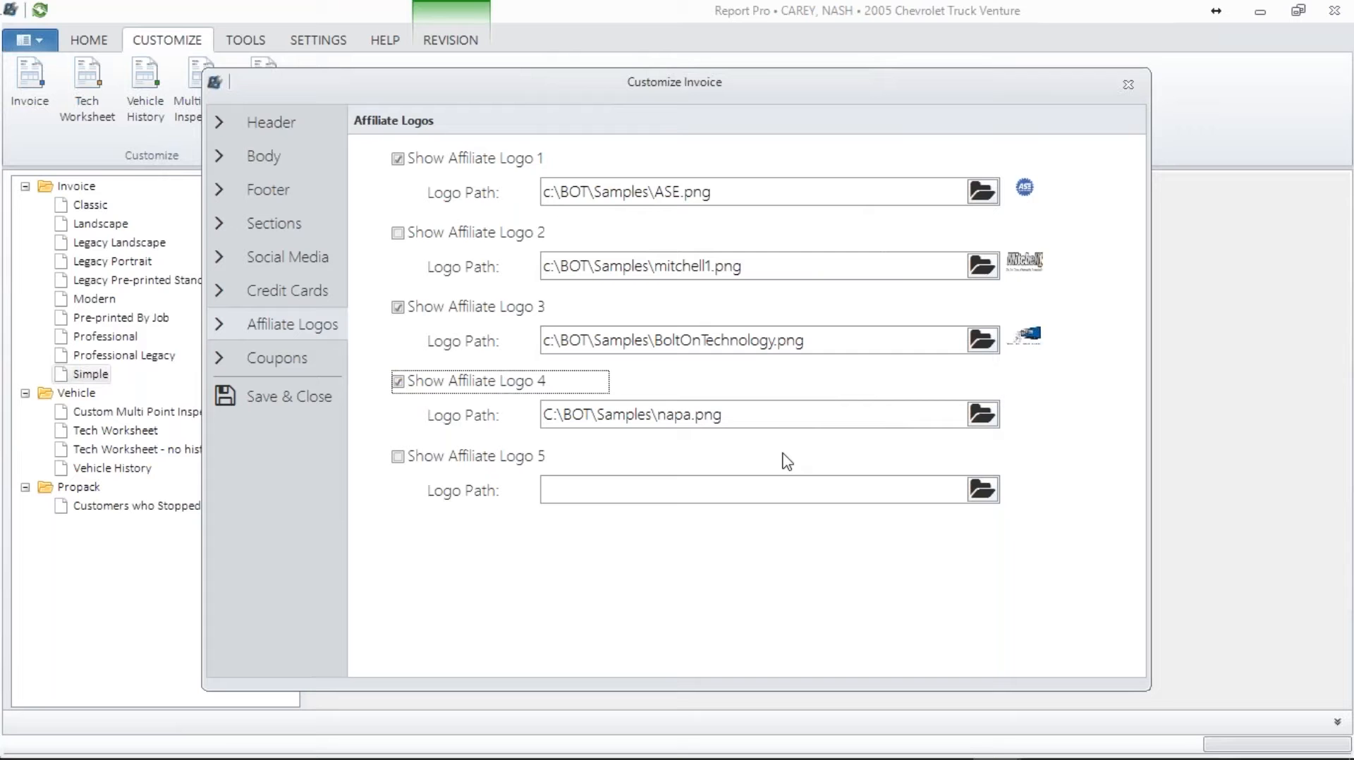
- In File Explorer, look through the logo images in C:\BOT NAPA\Samples and close the window
left_click(122, 741)
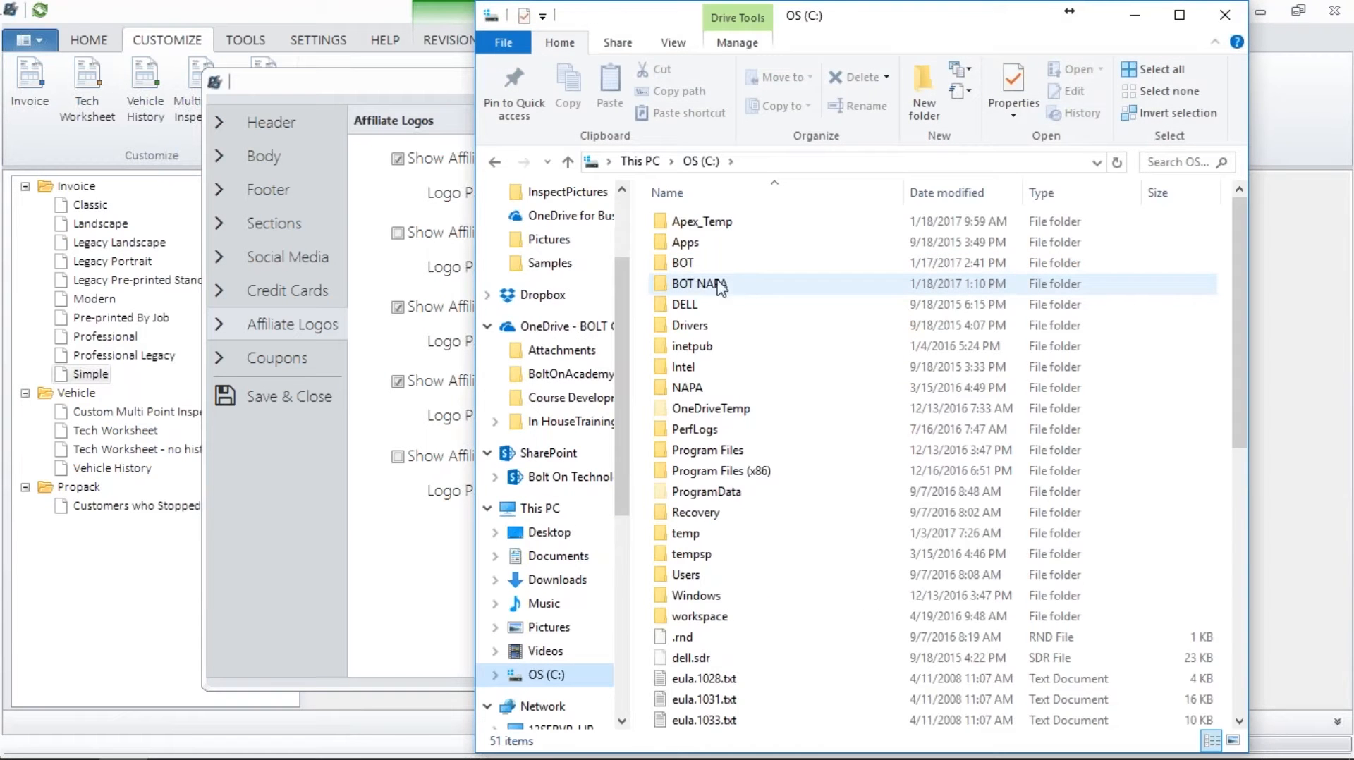
double_click(708, 285)
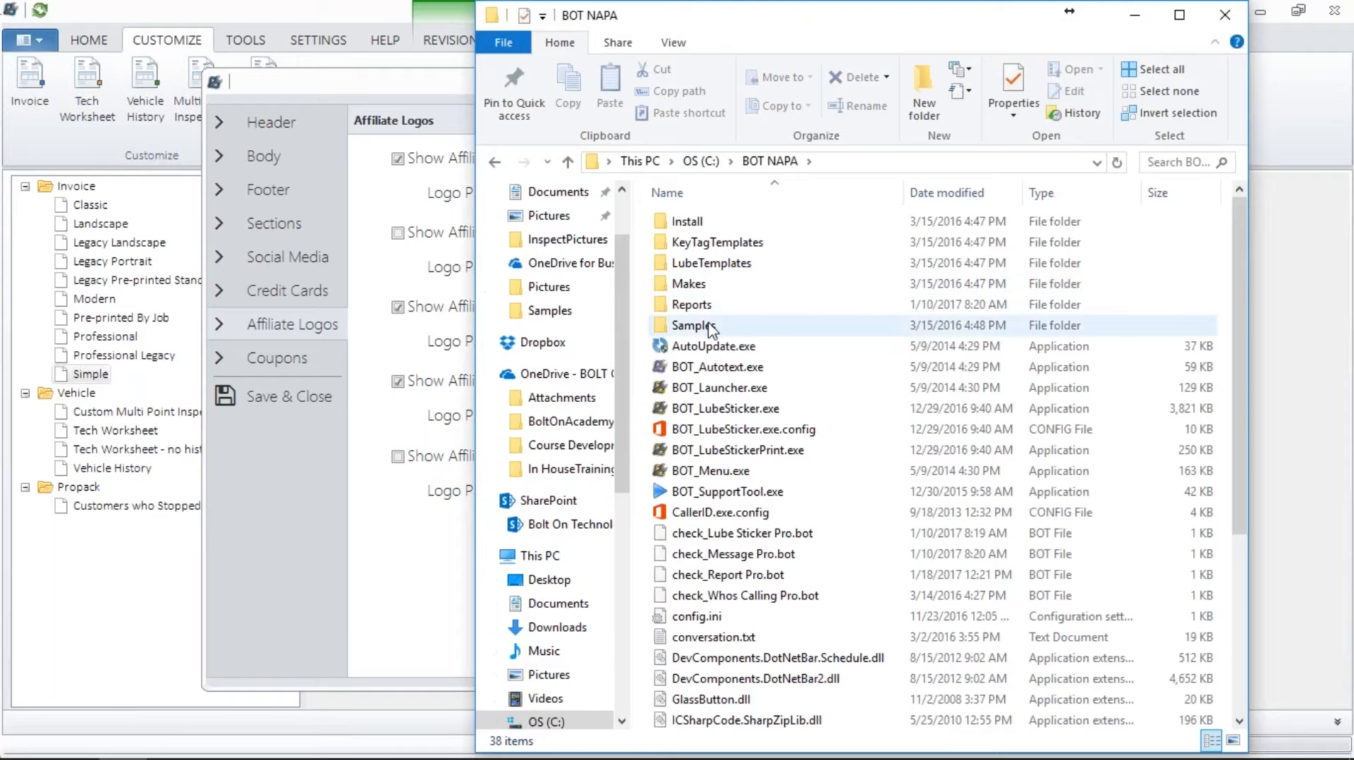
double_click(670, 326)
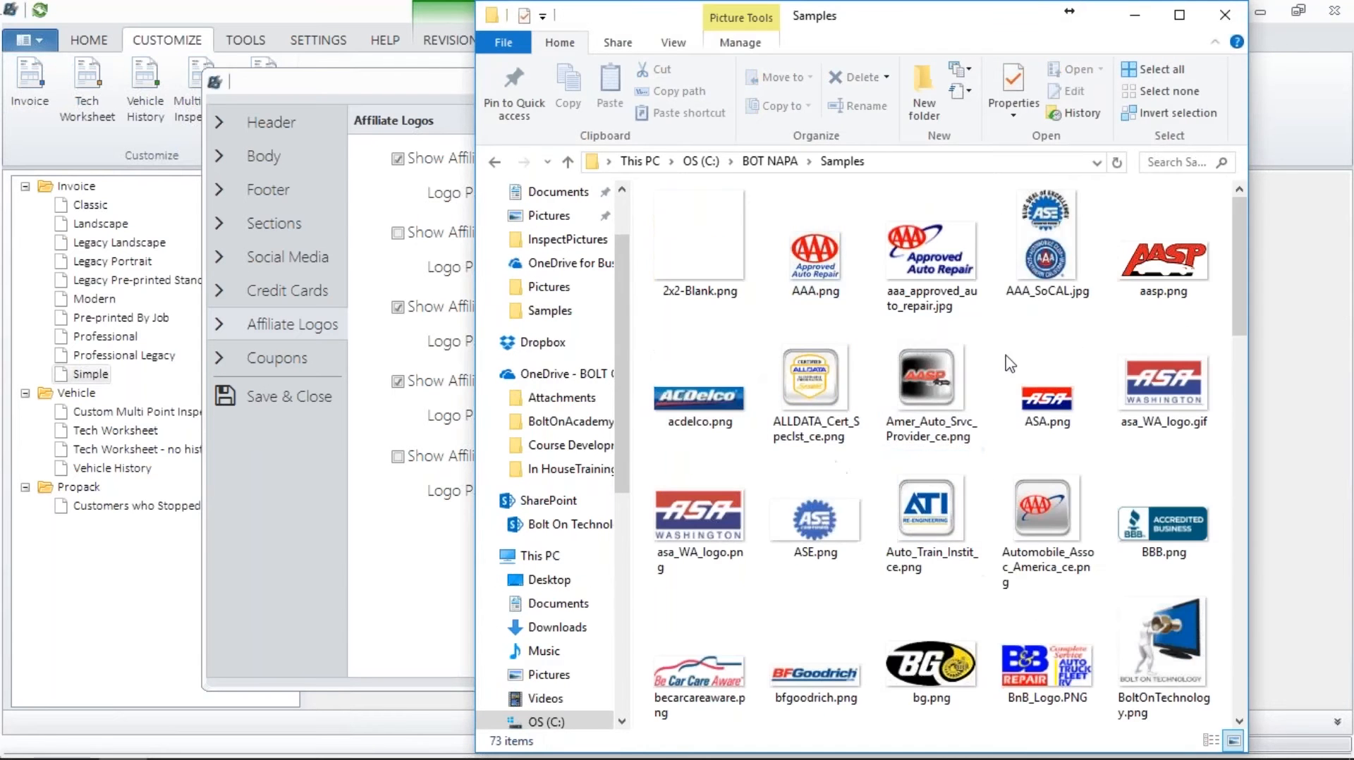
left_click(1224, 15)
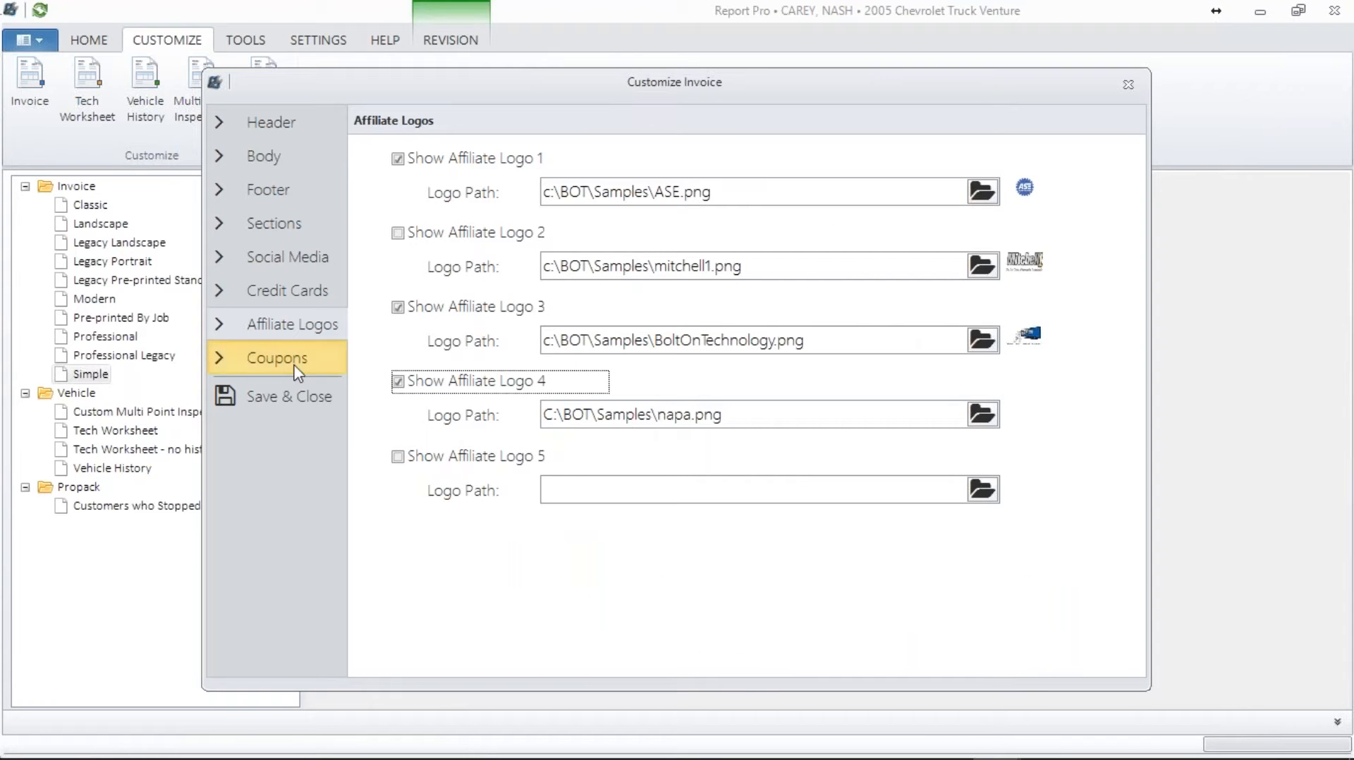
- View the invoice's coupon settings, and save and close the invoice customization
left_click(285, 360)
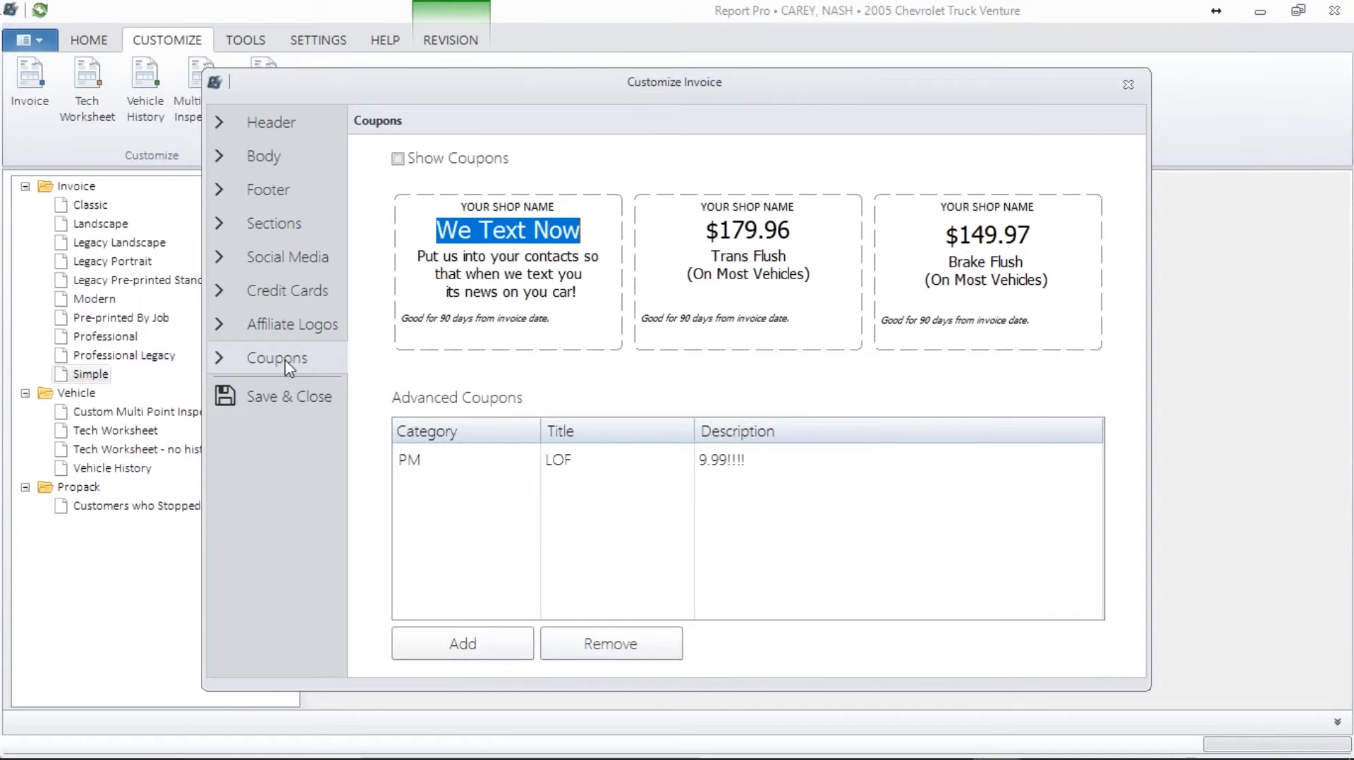
left_click(219, 396)
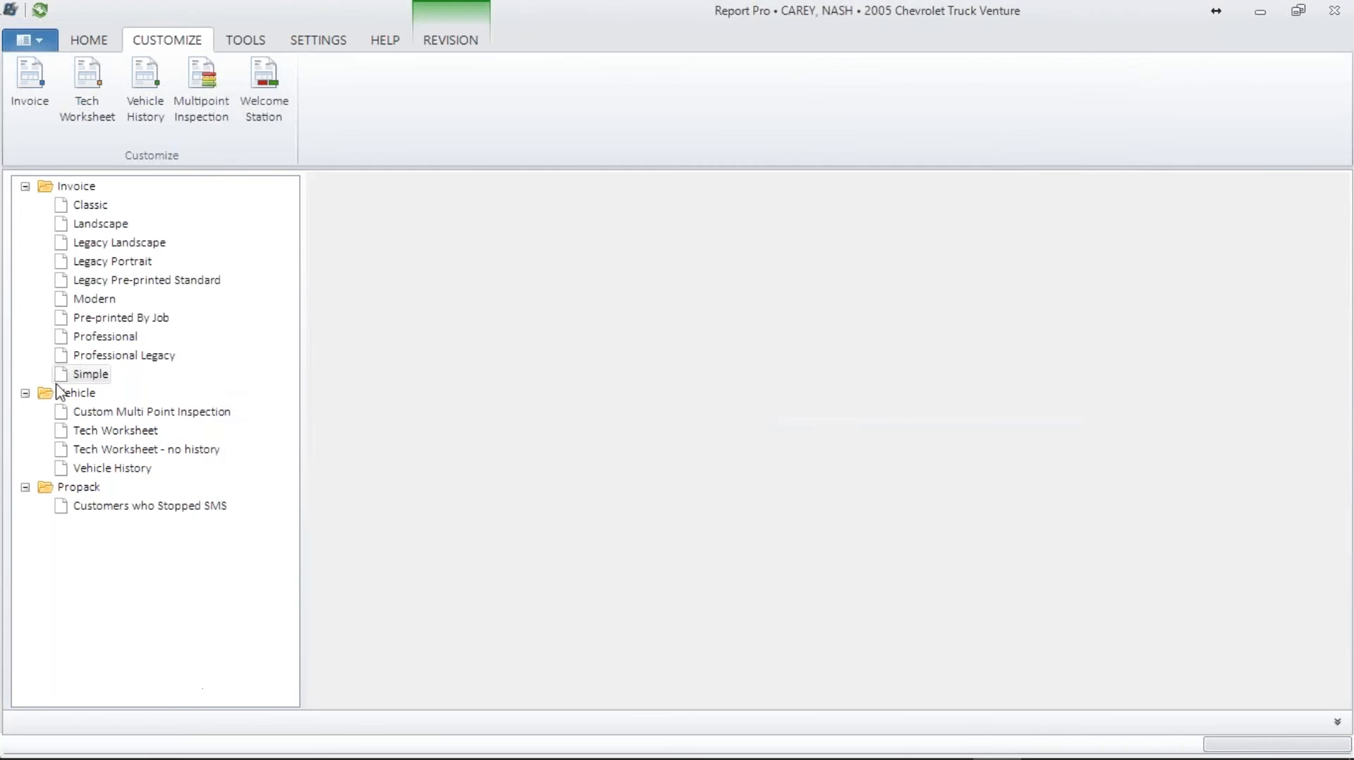
- Preview the Modern invoice and test the Facebook link in the first page's footer
double_click(94, 301)
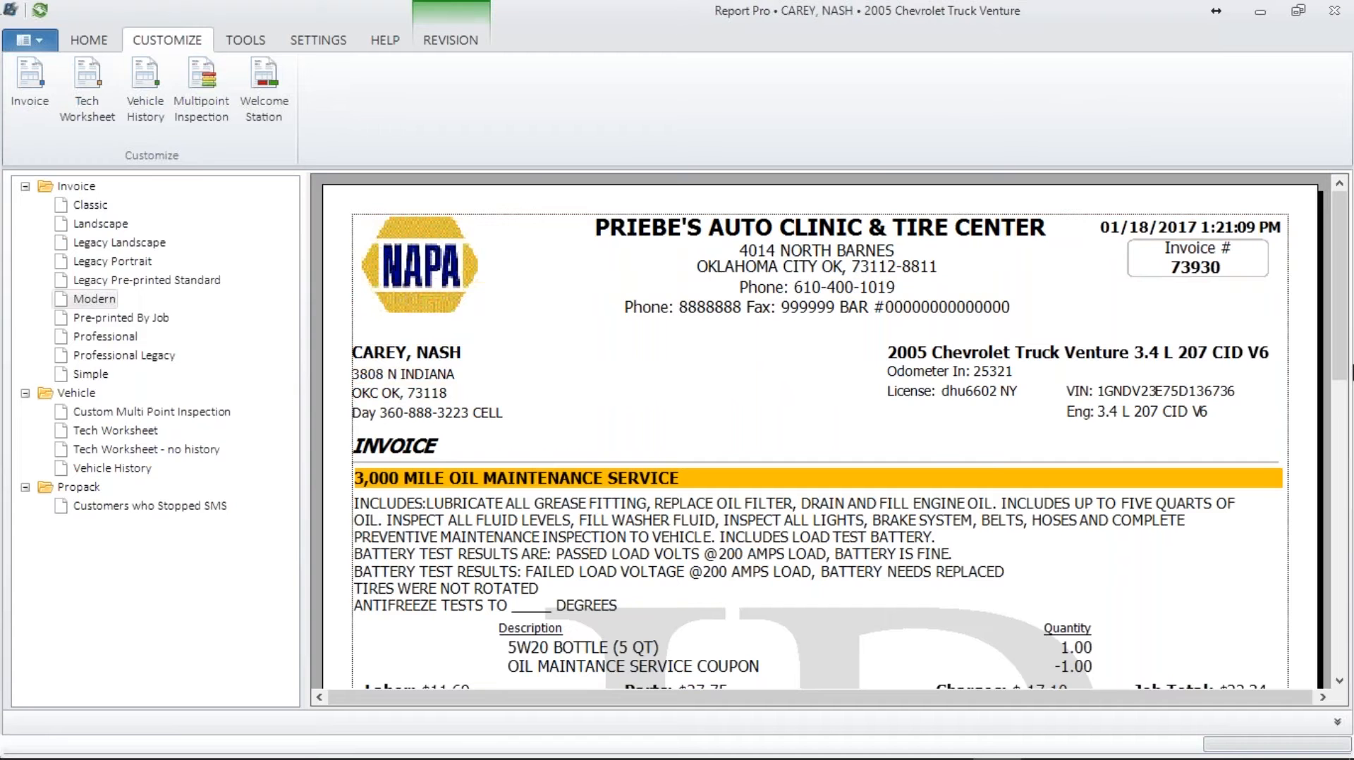
left_click_drag(1349, 376, 1352, 656)
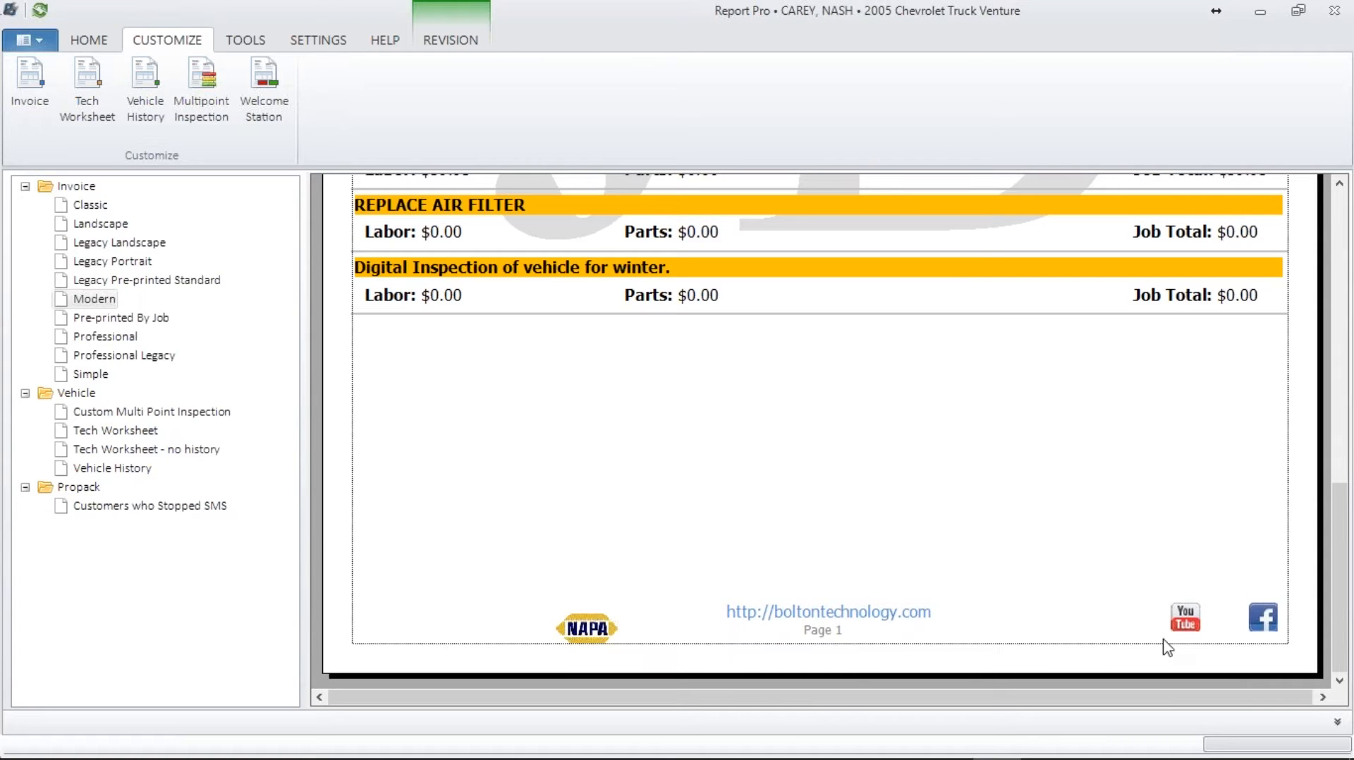
left_click(1263, 627)
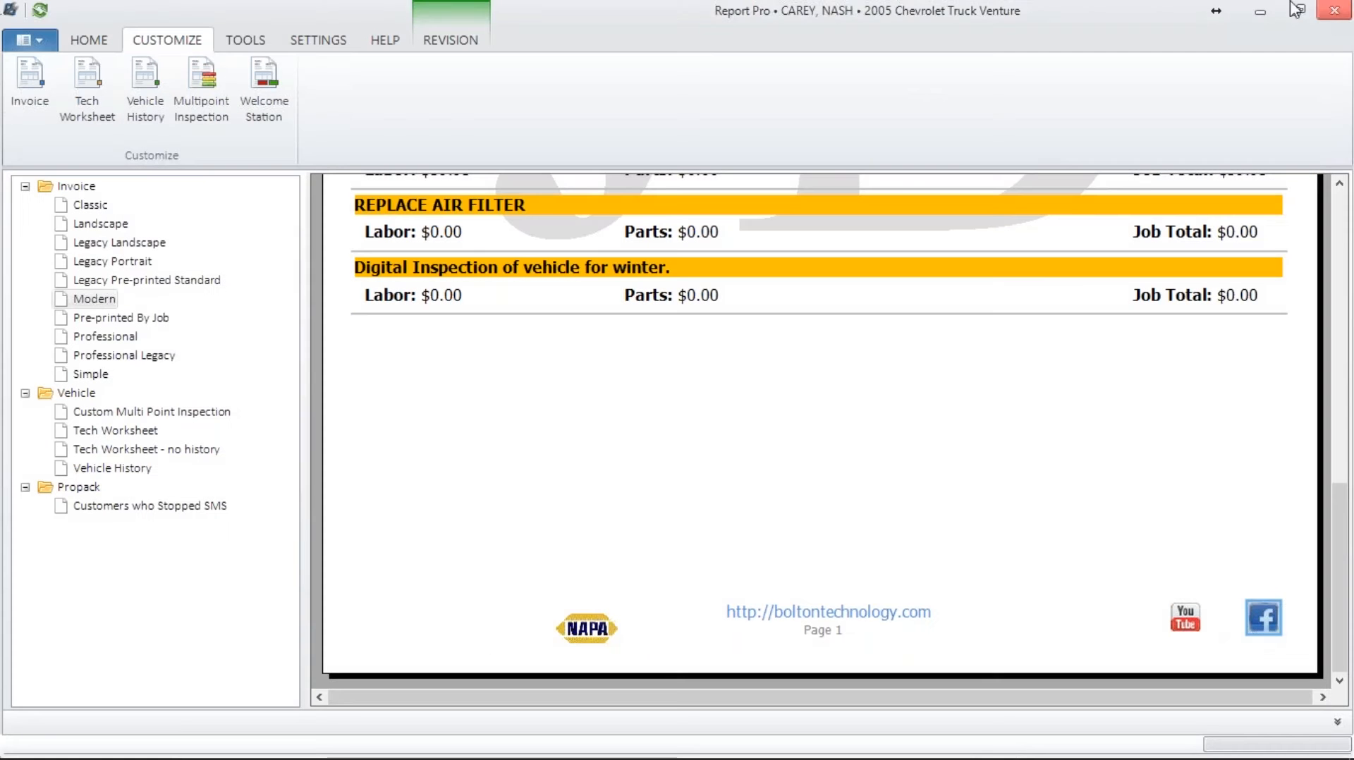
left_click(1329, 10)
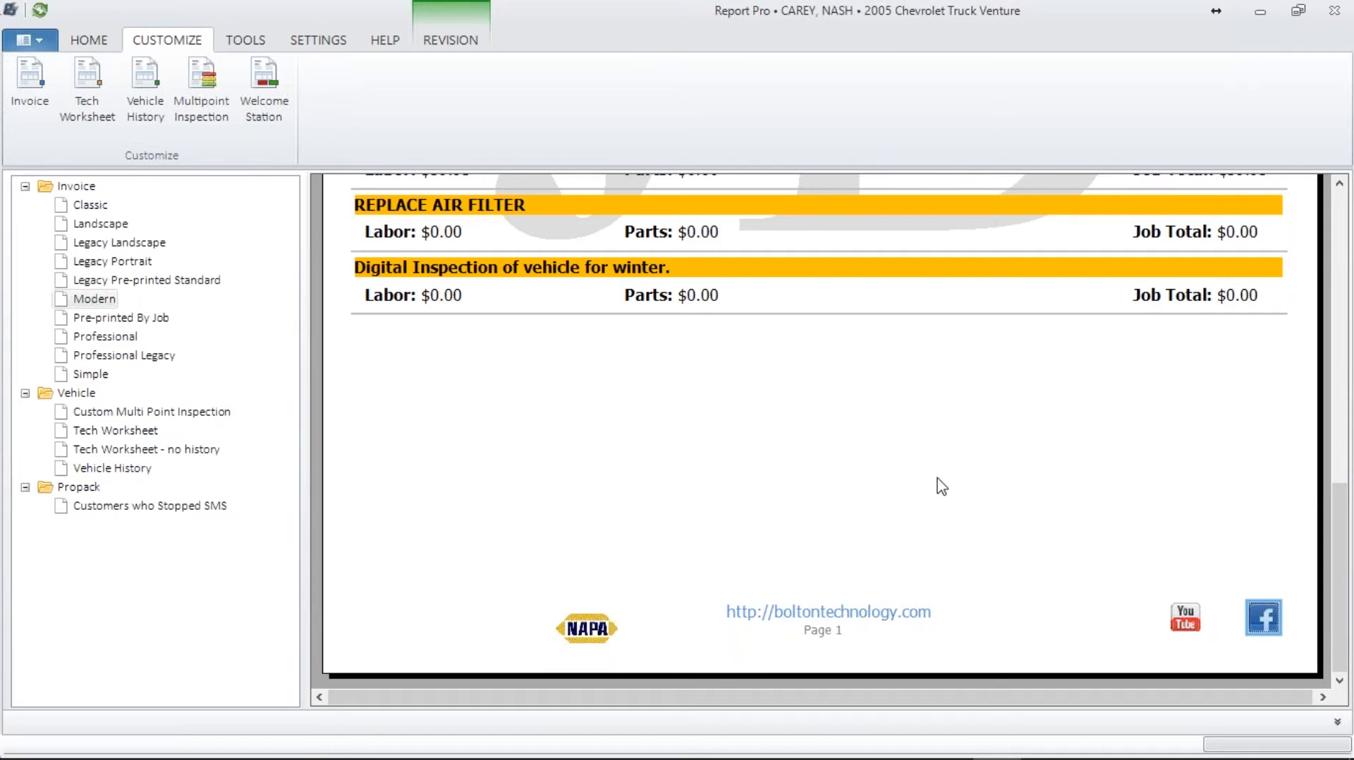
- Examine the invoice's second page, including recommendations, authorization, savings, totals, accepted payment logos and footer
left_click(89, 40)
left_click(413, 94)
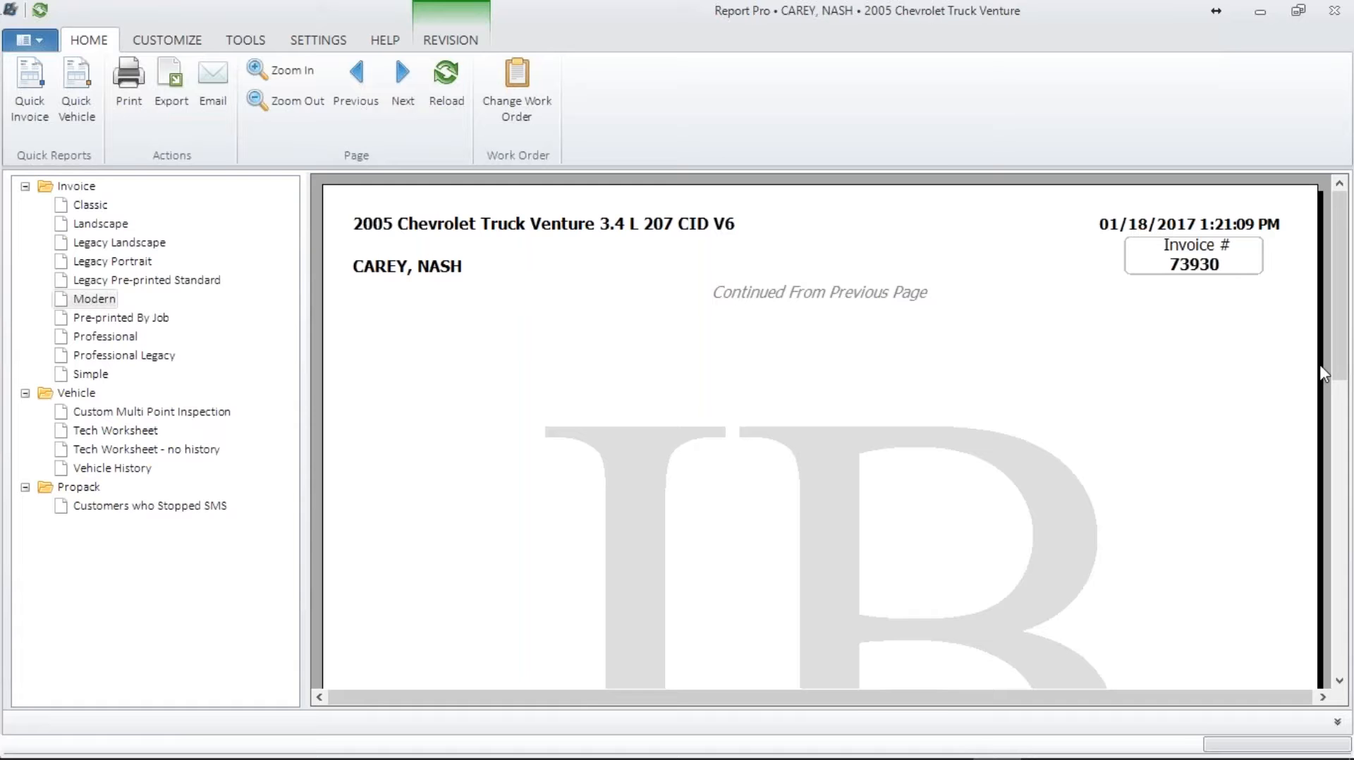
scroll(1333, 375, "down", 6)
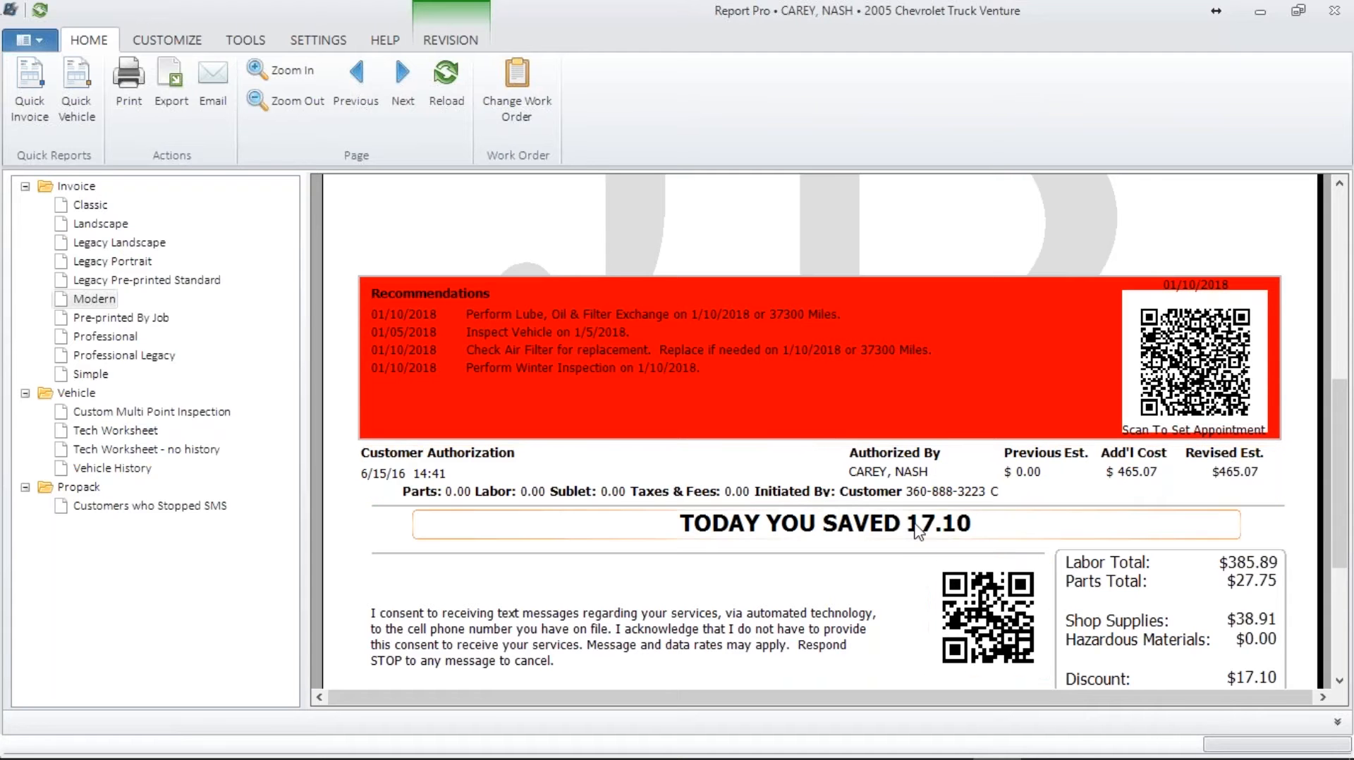
left_click_drag(1342, 536, 1353, 578)
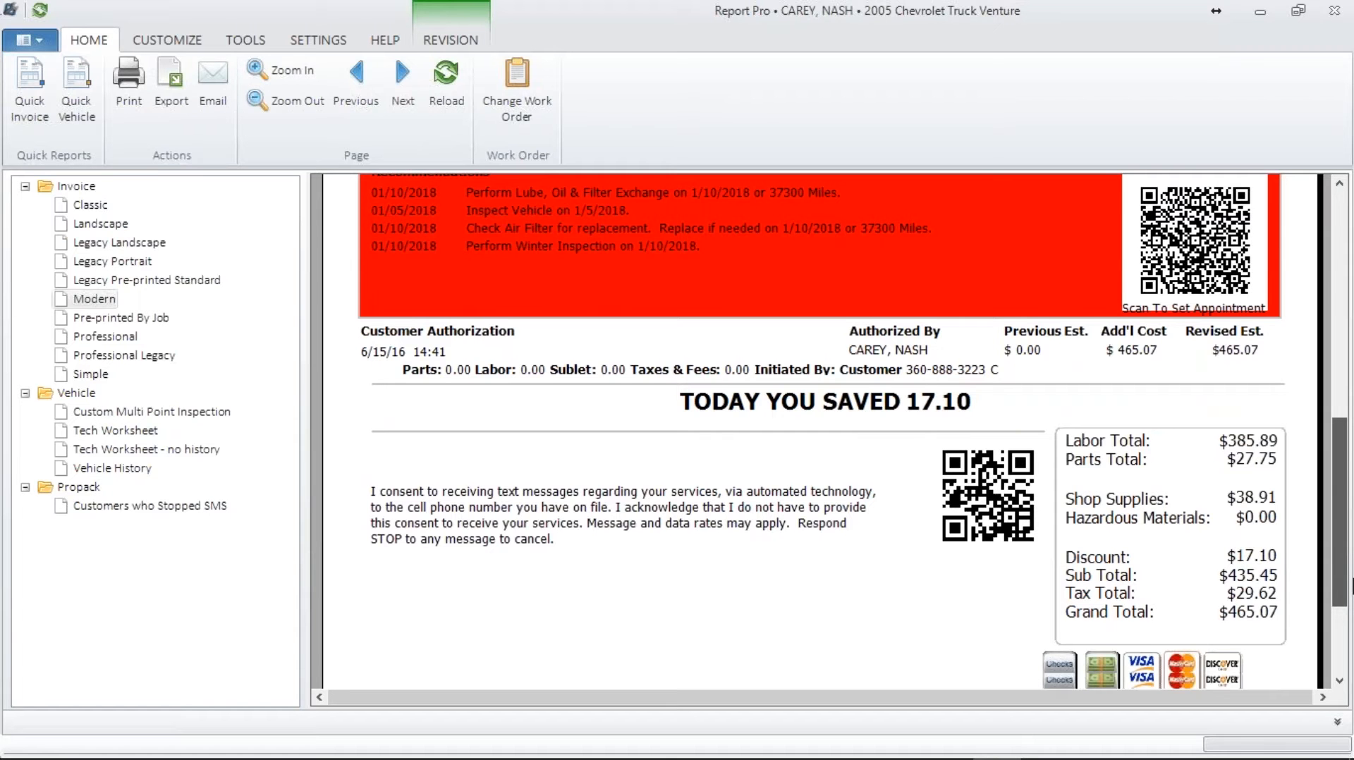
scroll(1351, 585, "down", 1)
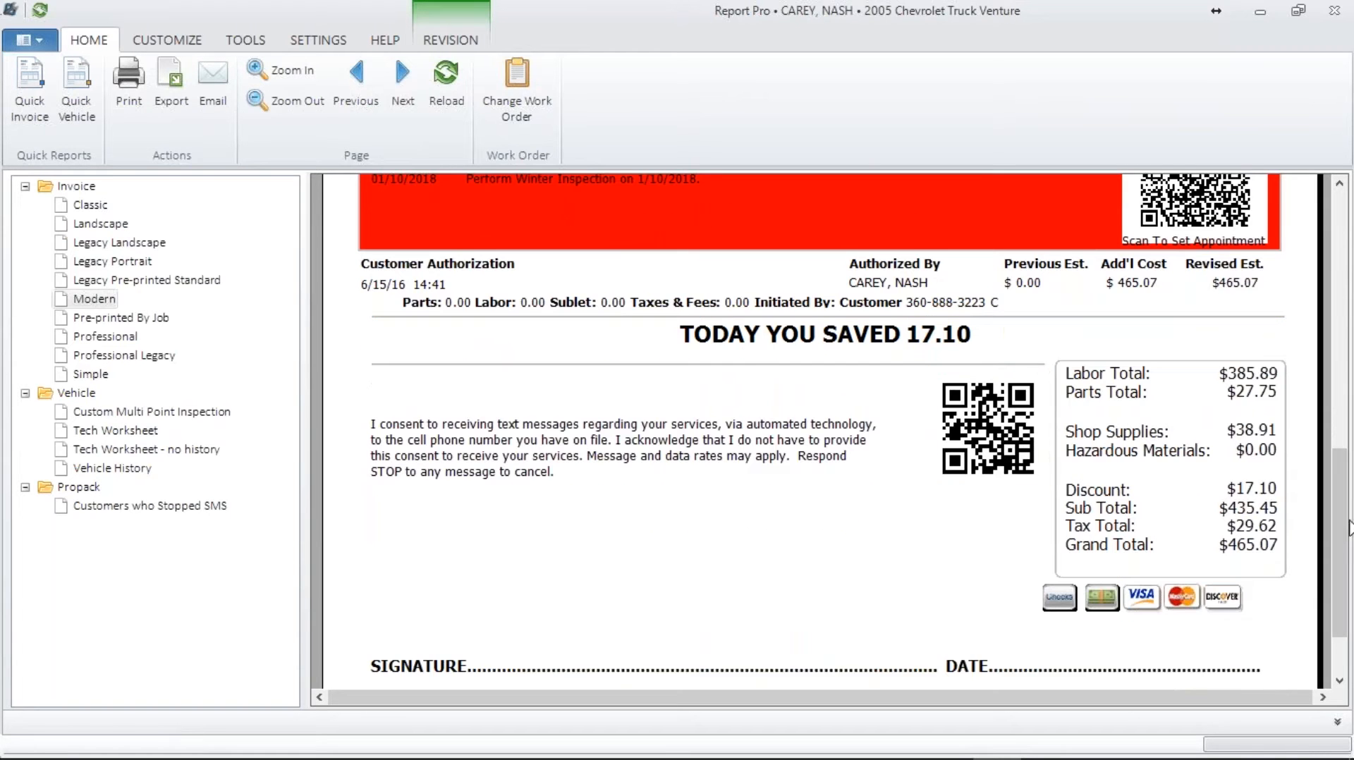
scroll(1349, 532, "down", 1)
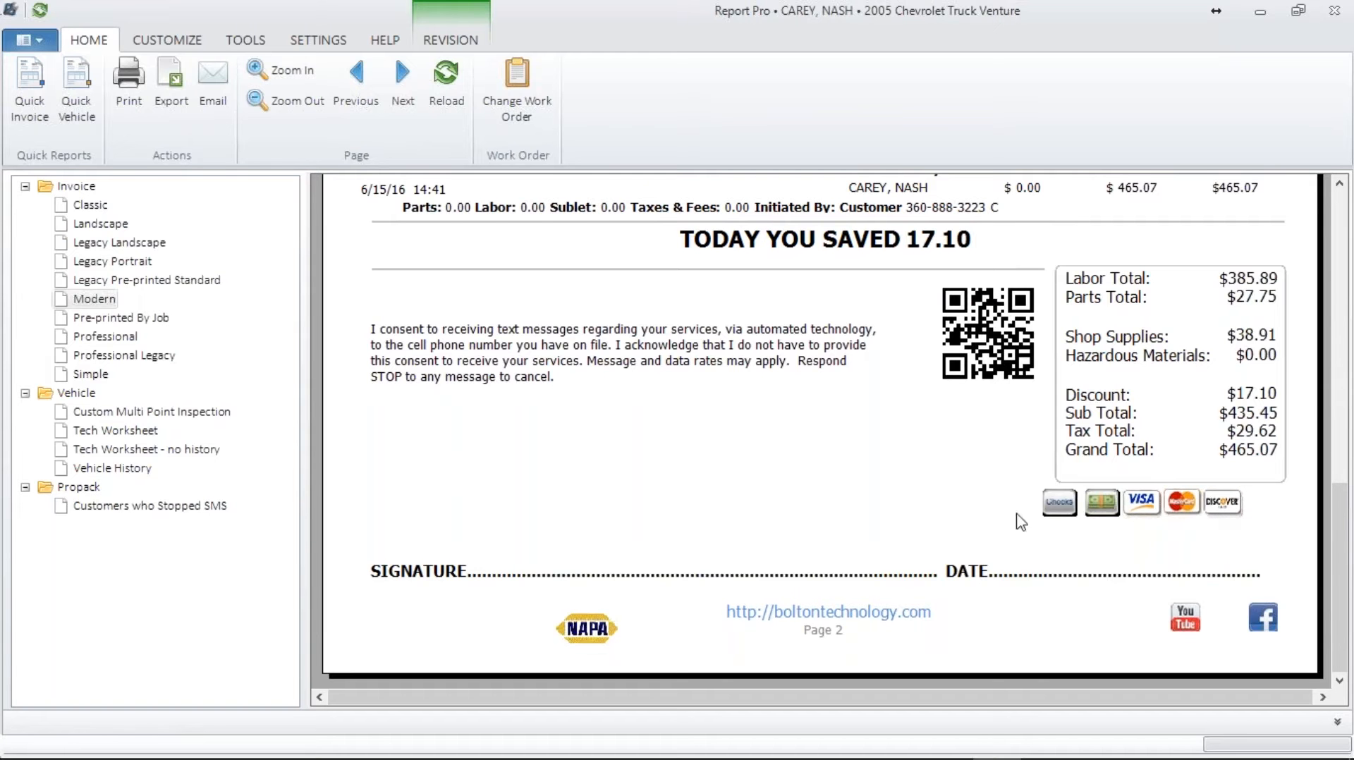
mouse_move(1343, 519)
left_mouse_down()
mouse_move(1343, 335)
mouse_move(1342, 523)
left_mouse_up()
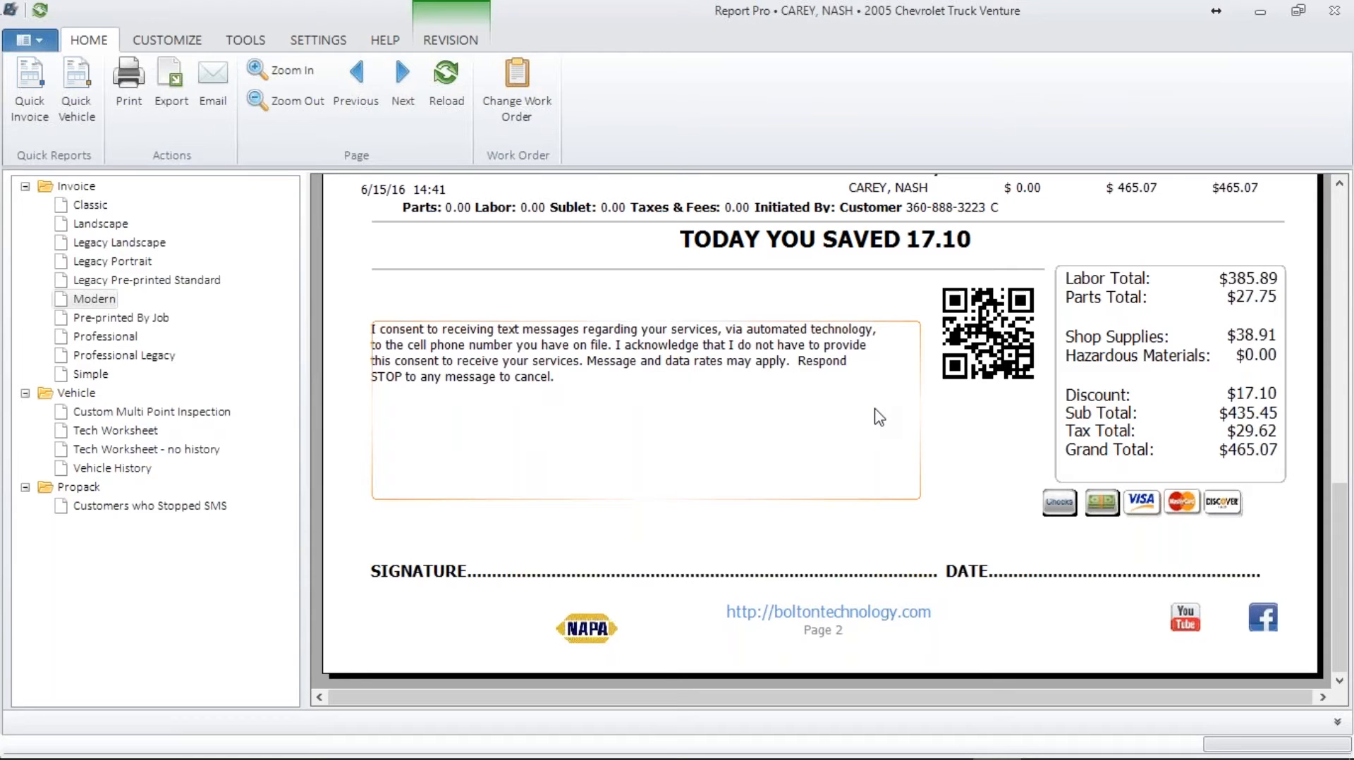
- Reopen the invoice customization and look over the editable text and prices of the three standard coupons
left_click(163, 40)
left_click(28, 77)
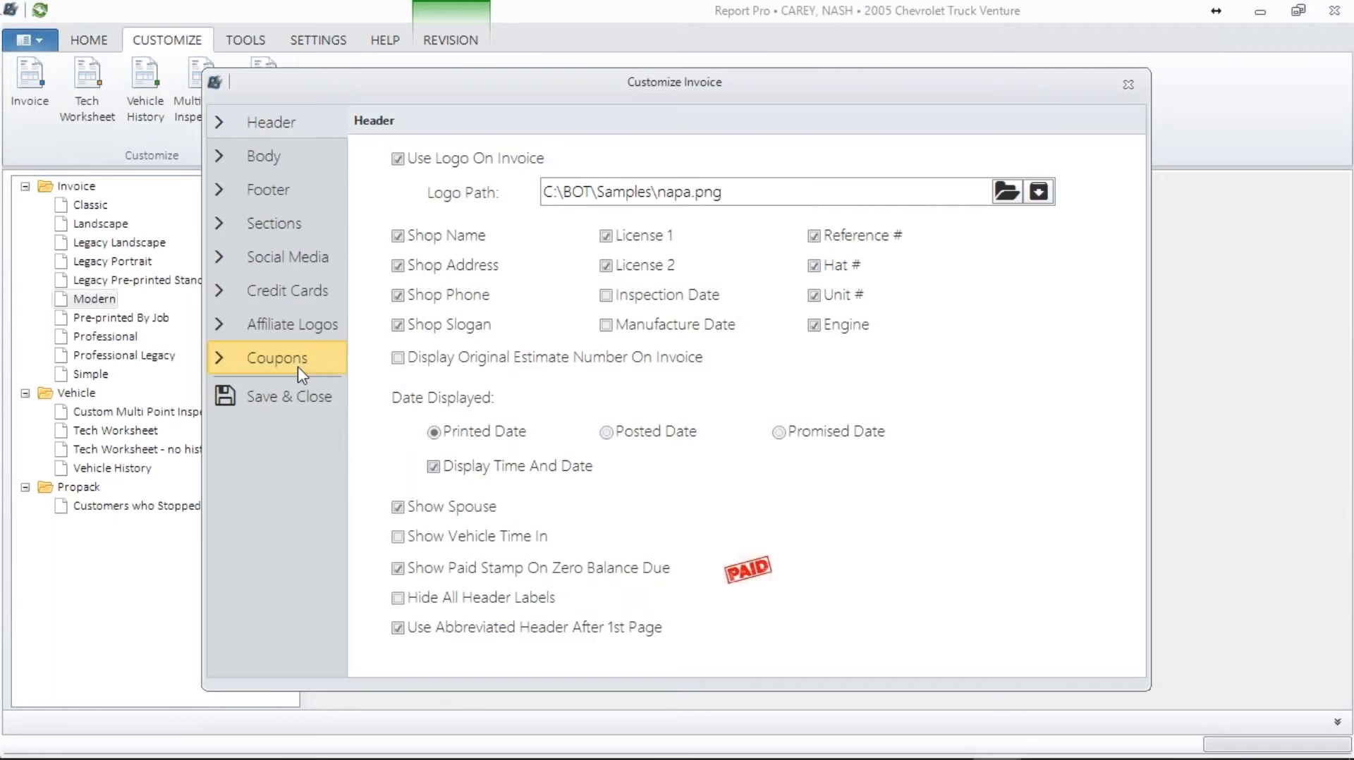
left_click(298, 366)
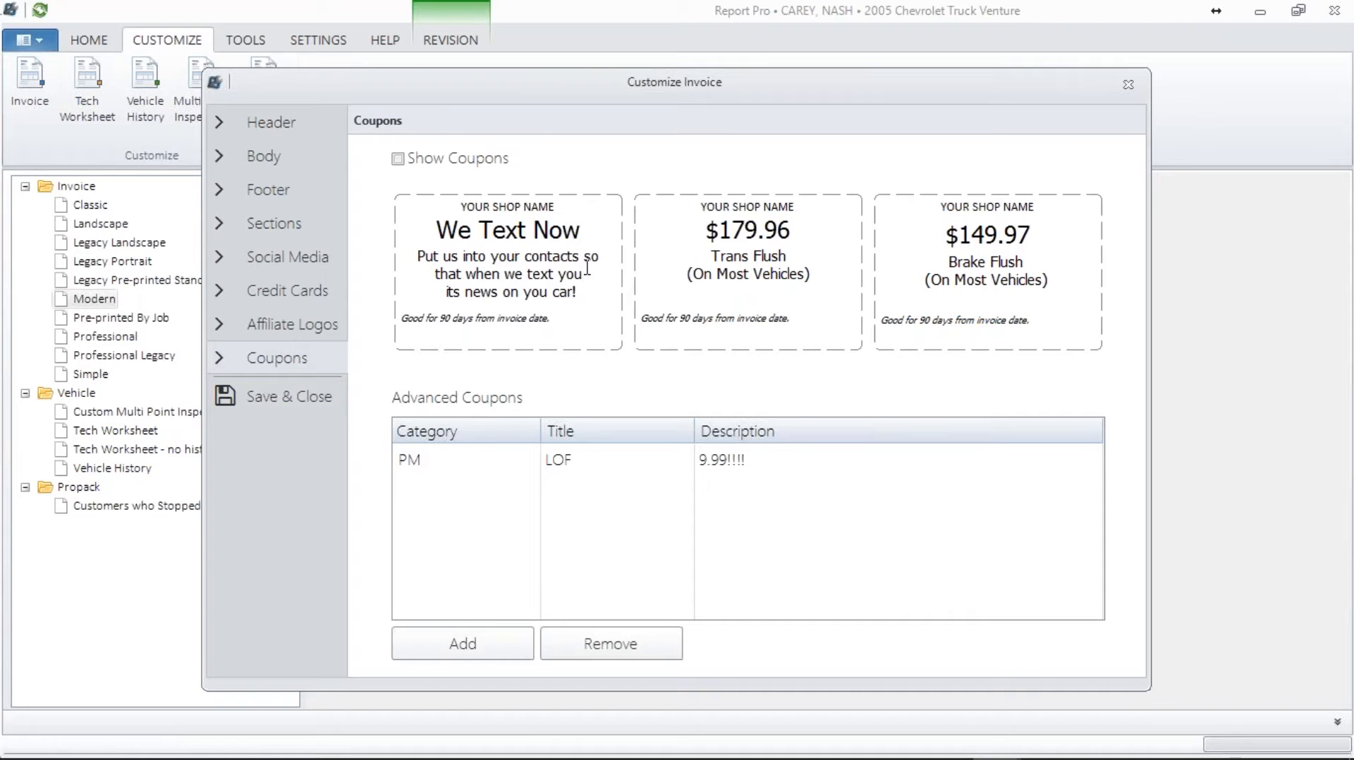
left_click_drag(602, 293, 399, 214)
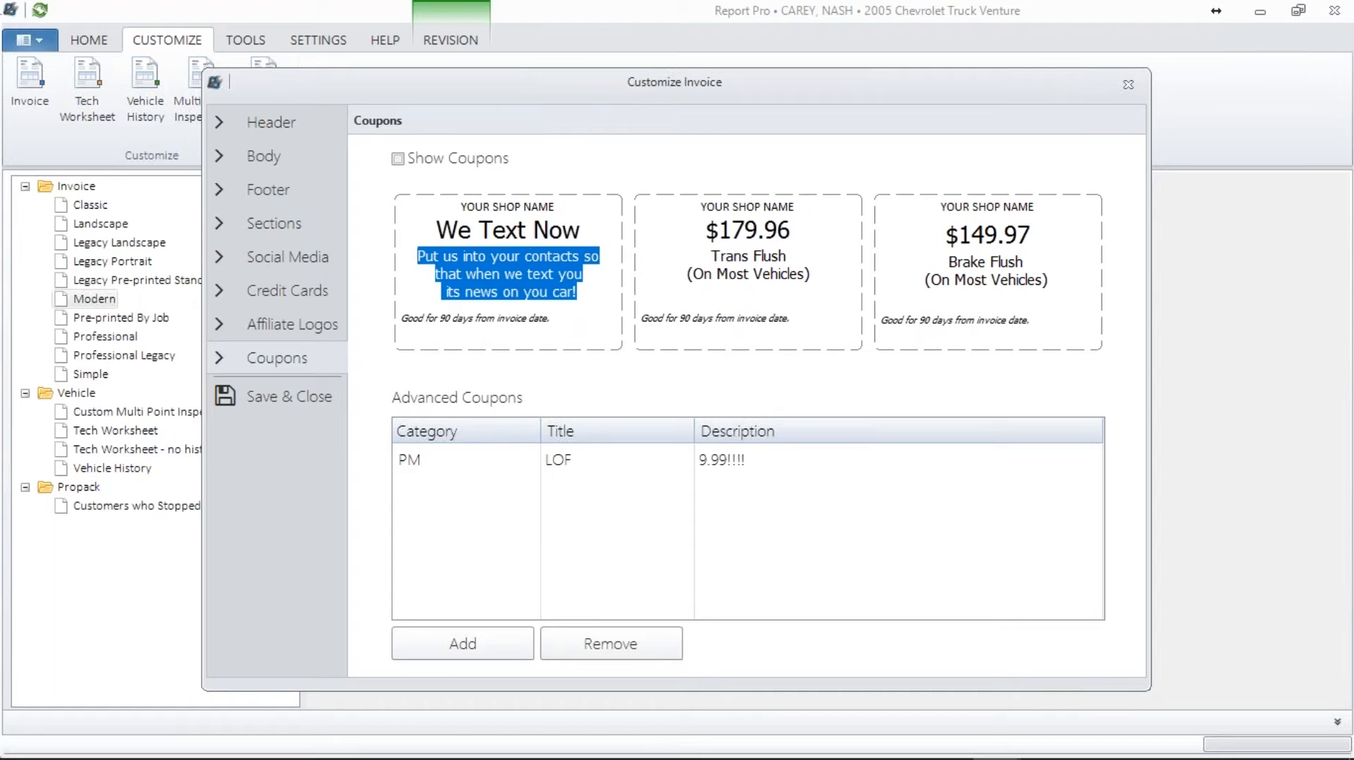
left_click_drag(797, 222, 640, 213)
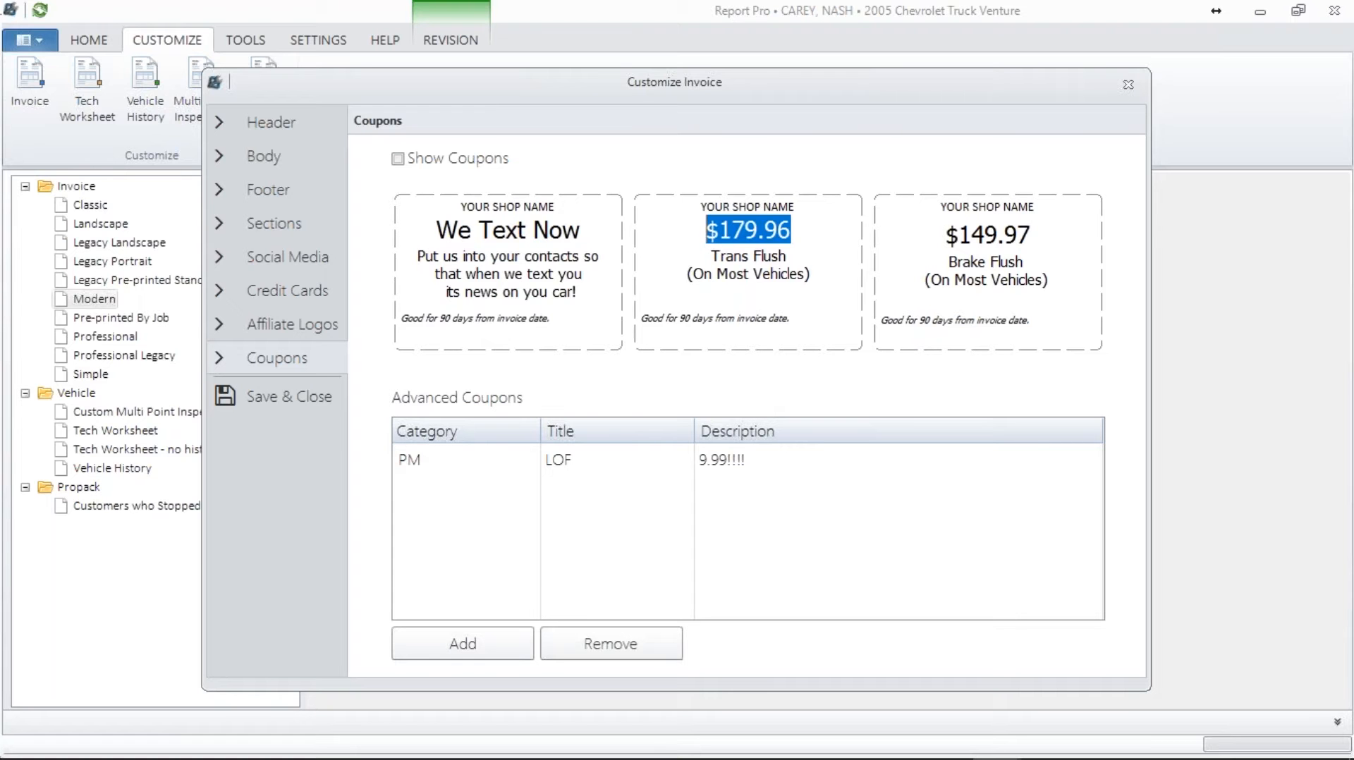
left_click_drag(1038, 237, 937, 236)
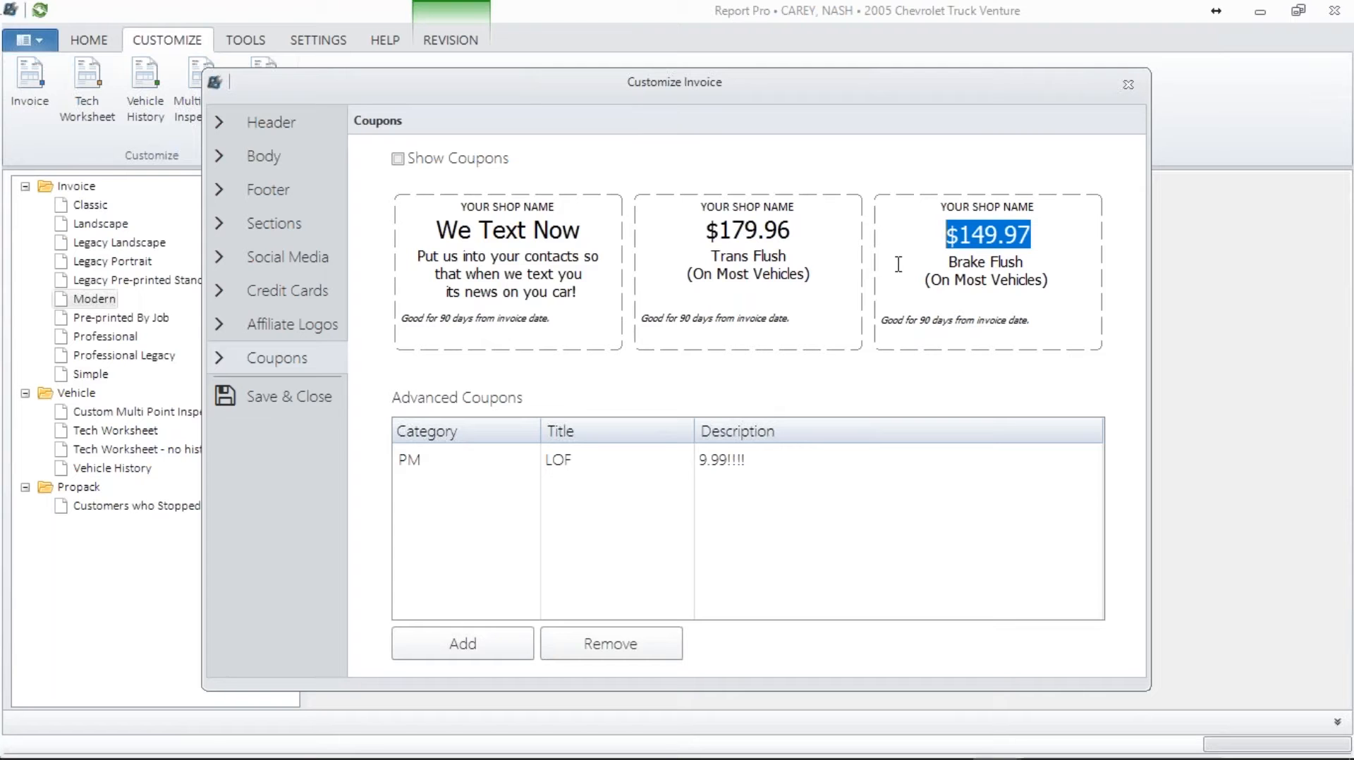
- Set the Trans Flush coupon's price to $189.95 and turn on the display of coupons on the invoice
left_click_drag(822, 233, 687, 225)
type("$189.95")
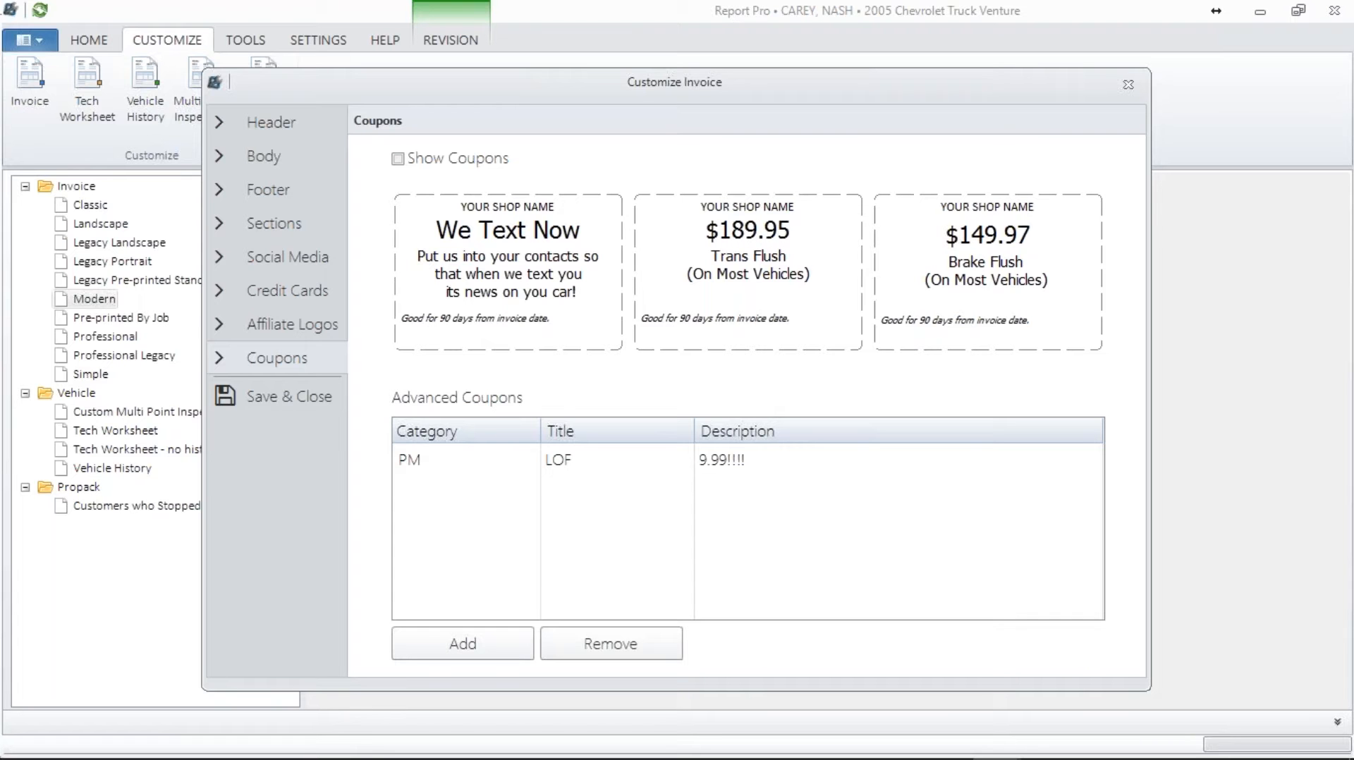
left_click_drag(812, 275, 690, 273)
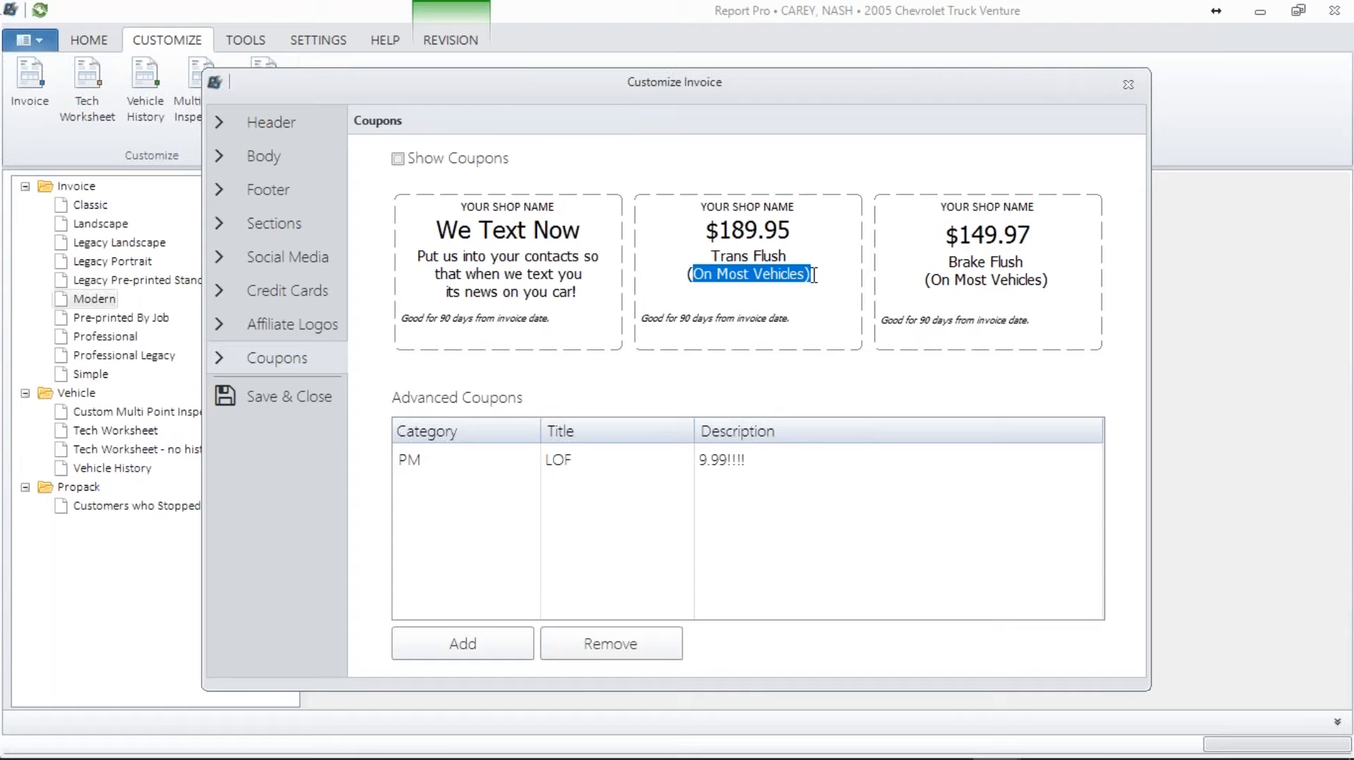
left_click(398, 160)
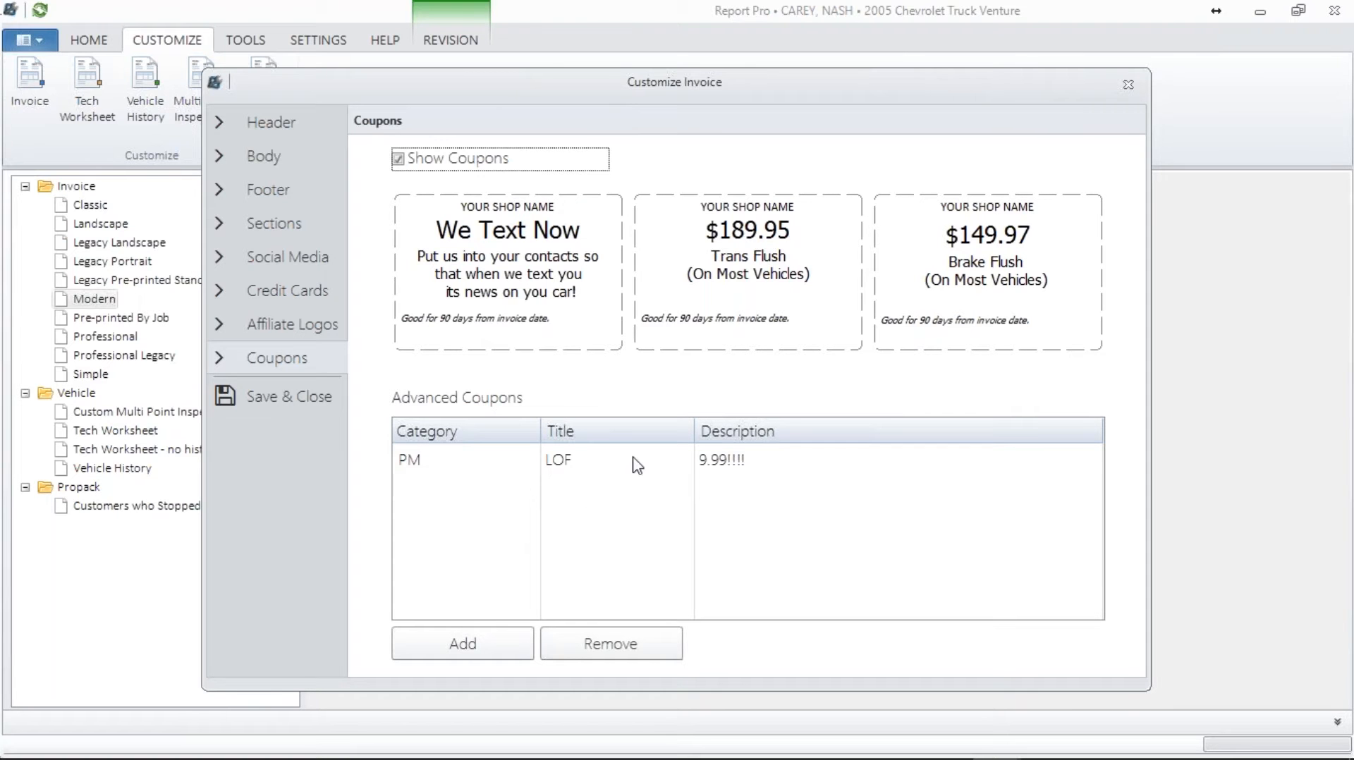
- Start a new advanced coupon for the AirFilter category and title it "Air Filter"
left_click(474, 644)
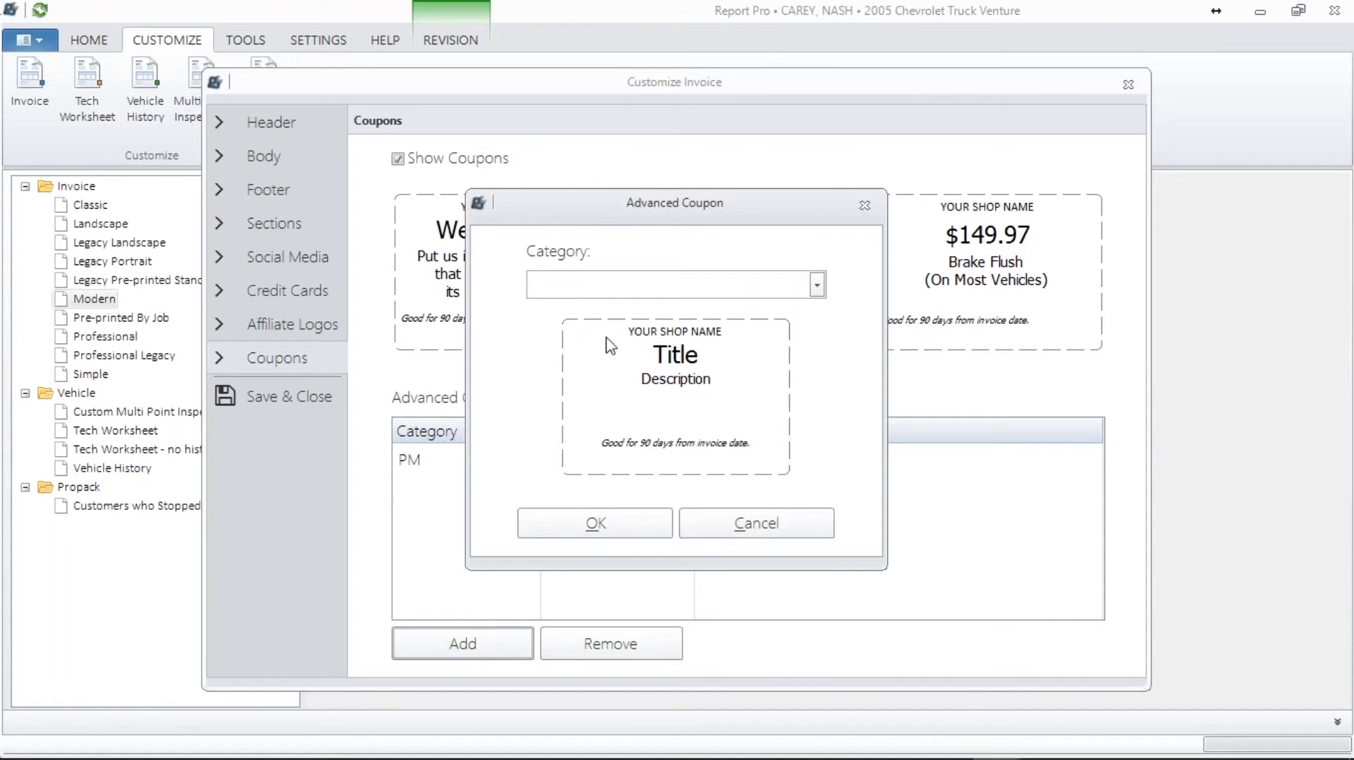
left_click(817, 285)
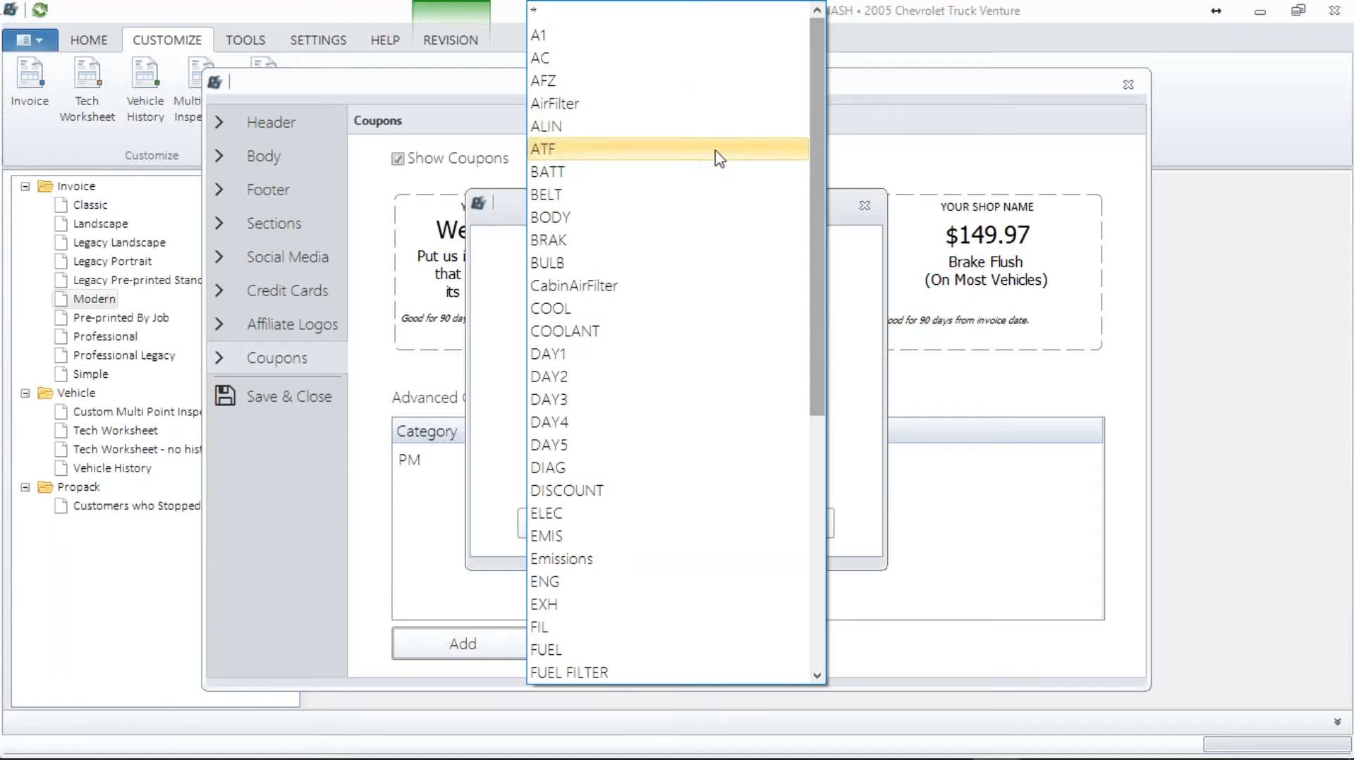
left_click(705, 121)
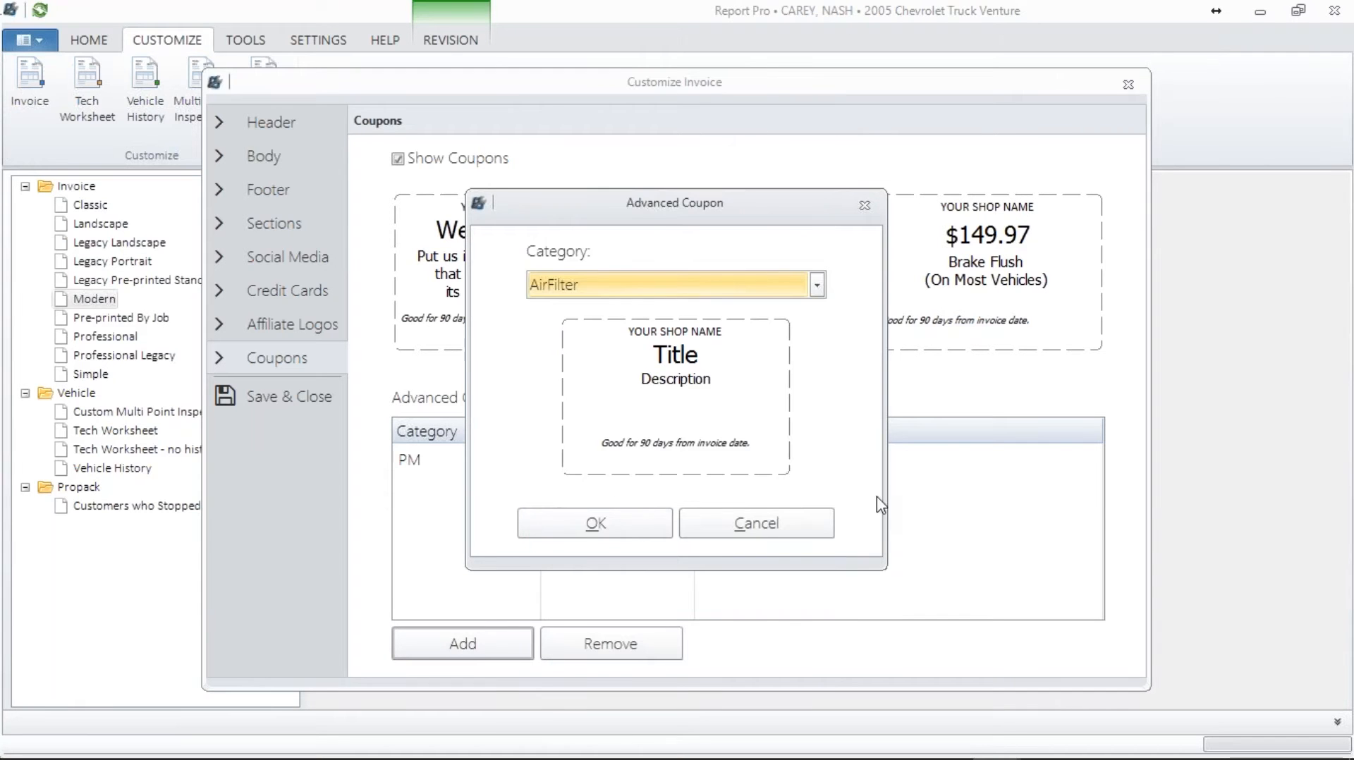
left_click_drag(698, 355, 629, 344)
type("Ao")
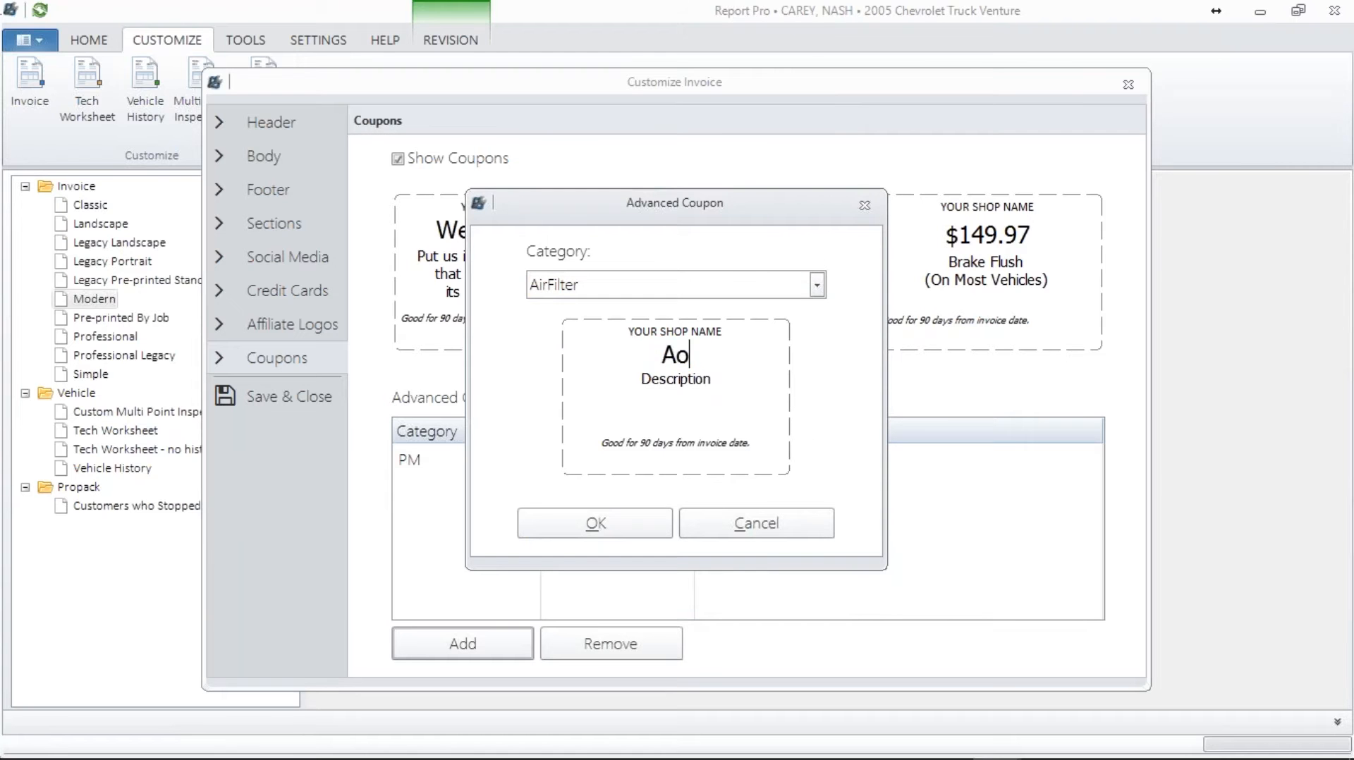
key("BackSpace")
type("ir Fo")
key("BackSpace")
type("ilter")
- Replace the new coupon's placeholder description with "Replace air filter"
left_click_drag(720, 384, 620, 366)
type("REplace")
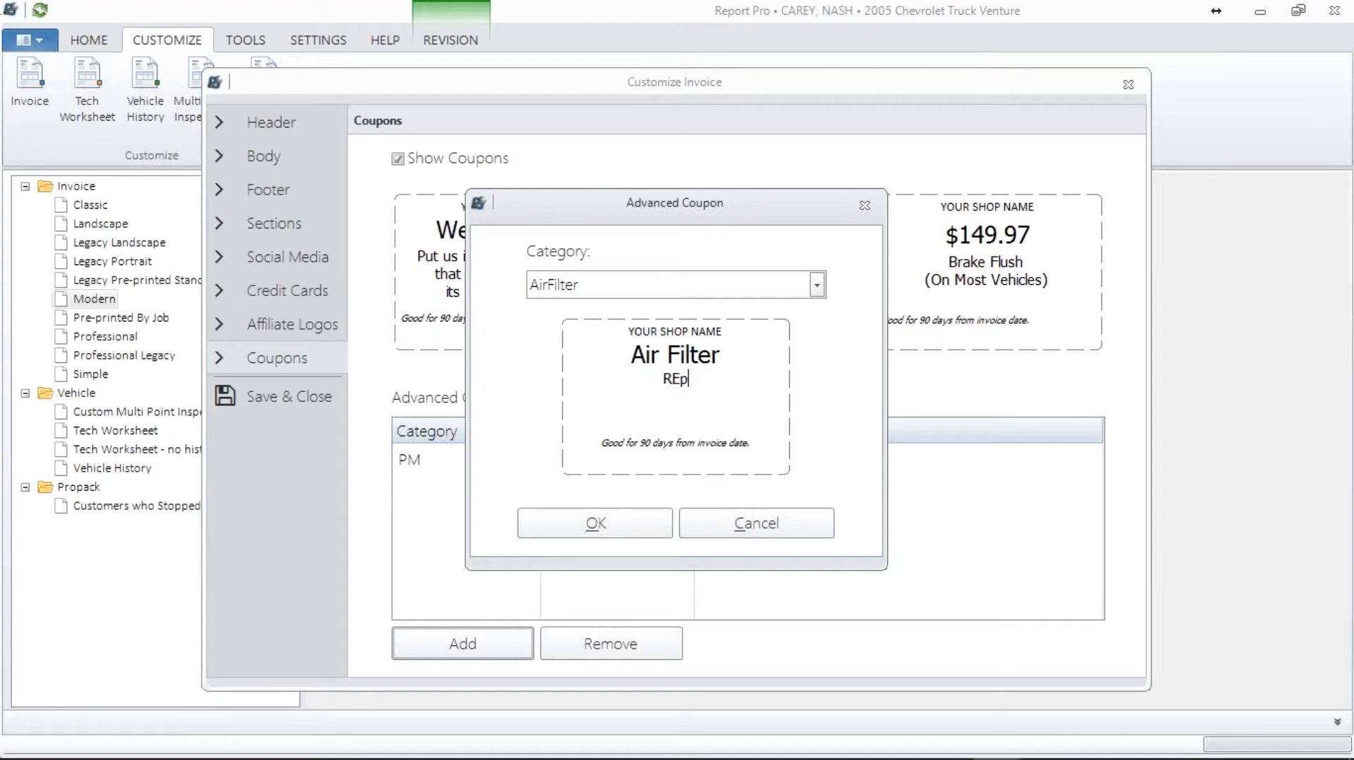
key("BackSpace")
key("BackSpace")
key("BackSpace")
key("BackSpace")
key("BackSpace")
key("BackSpace")
type("eplace air filter")
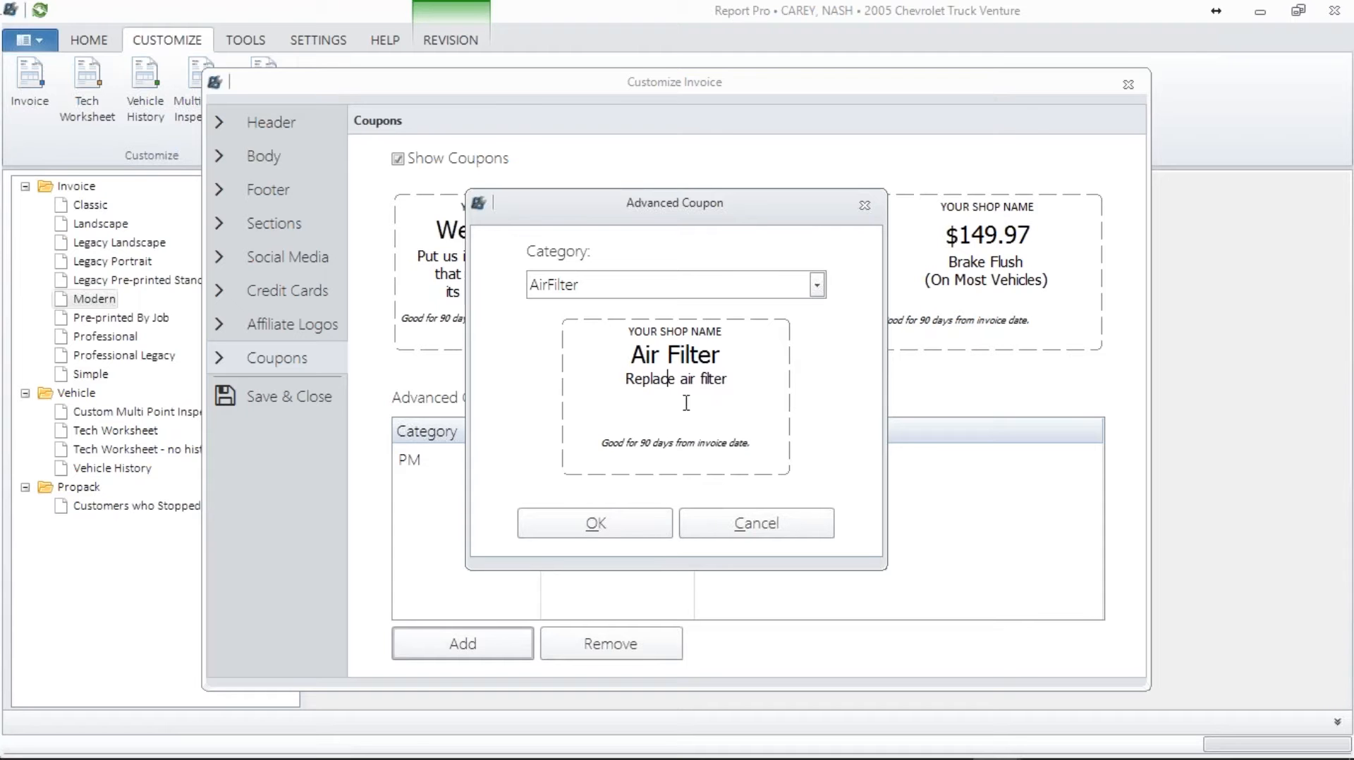
- Add $29.99 on a second line of the coupon's description, and save the coupon and the invoice customization
left_click_drag(729, 381, 702, 380)
left_click(706, 384)
left_click(738, 386)
key("Return")
type("29.99")
key("Home")
type("$")
left_click(643, 524)
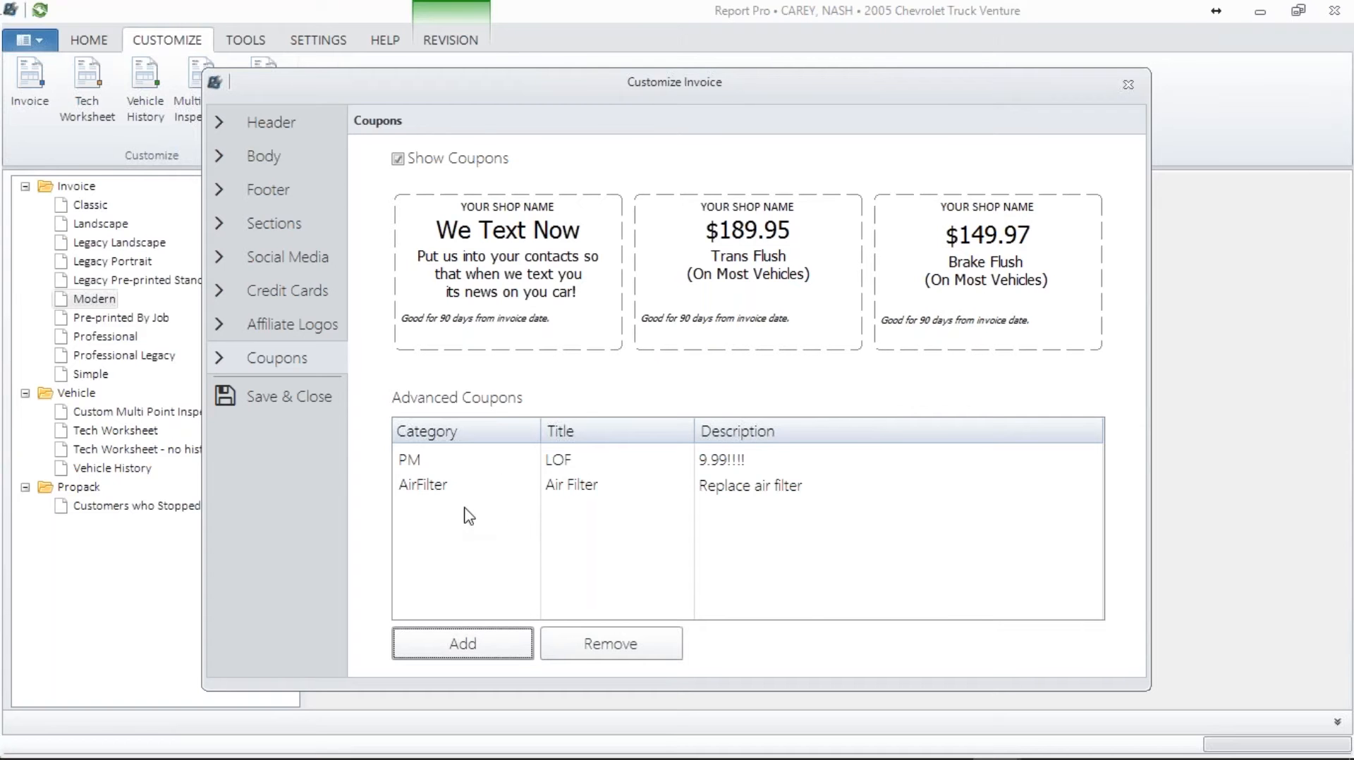
left_click(265, 391)
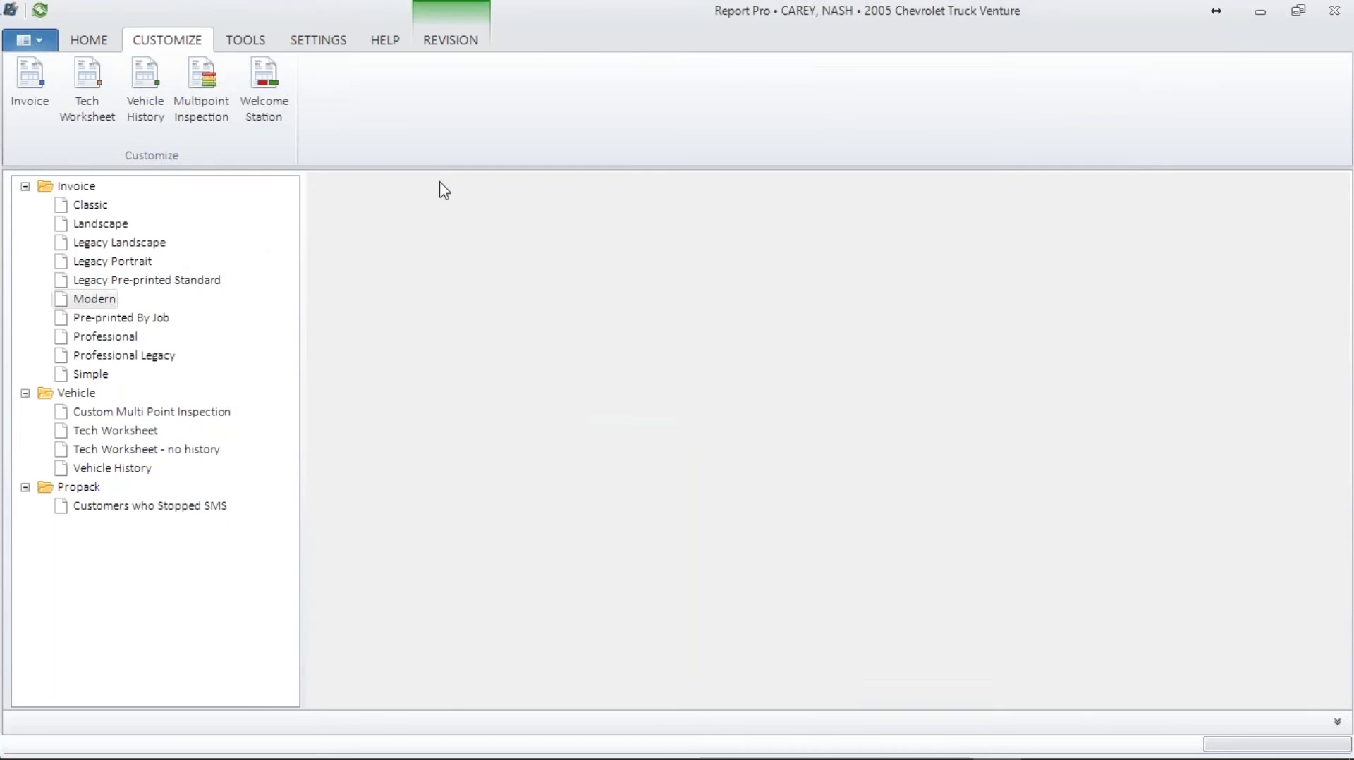
- Preview the Modern invoice and compare the coupons on its second page with the listed recommendations
left_click(80, 302)
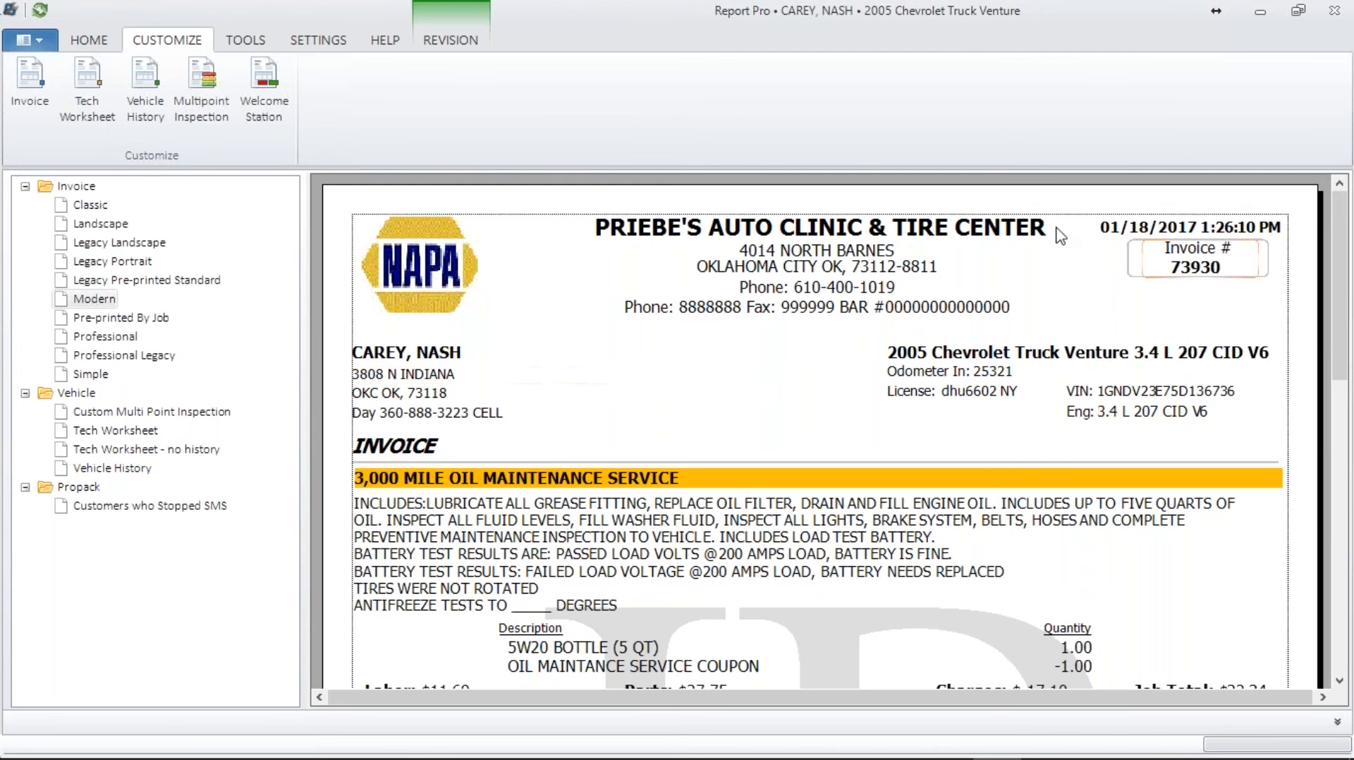
left_click(89, 40)
left_click(403, 77)
left_click_drag(1338, 360, 1343, 656)
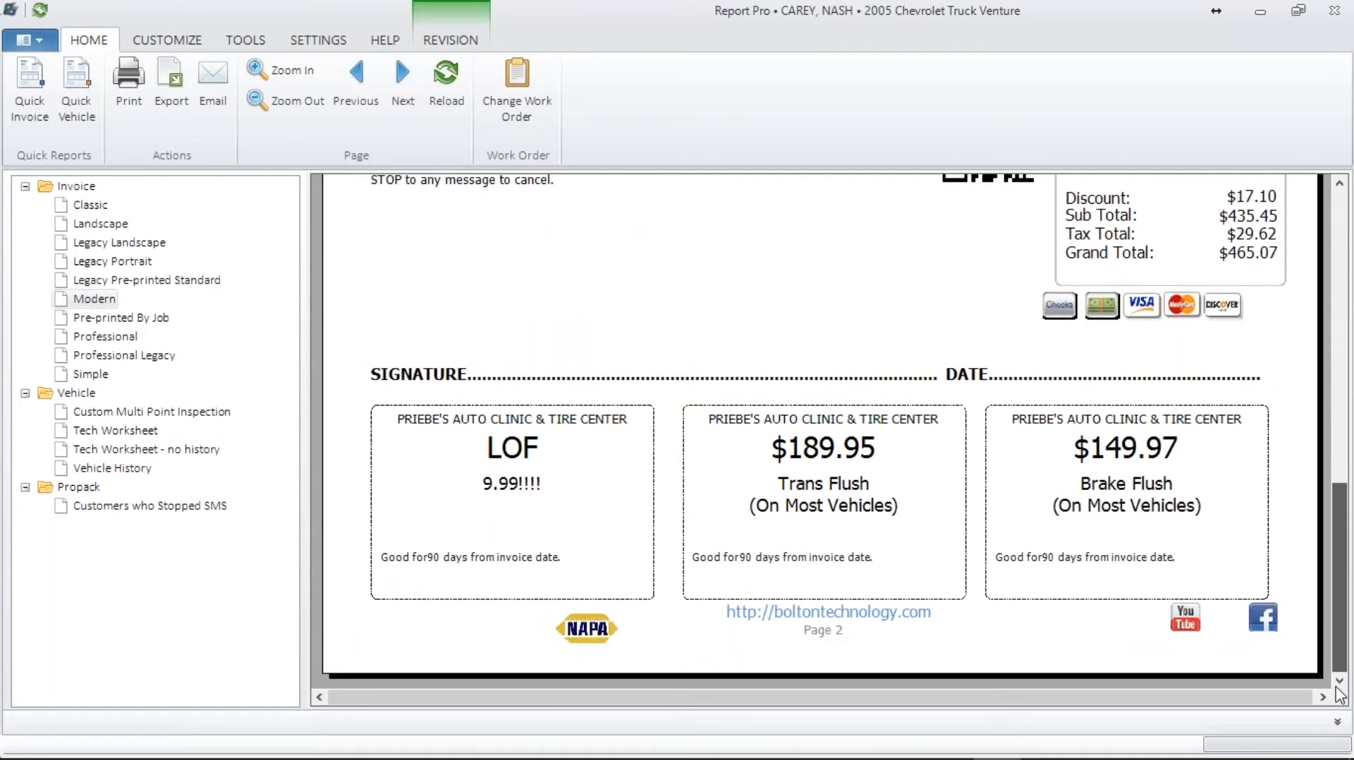
left_click_drag(1343, 566, 1339, 403)
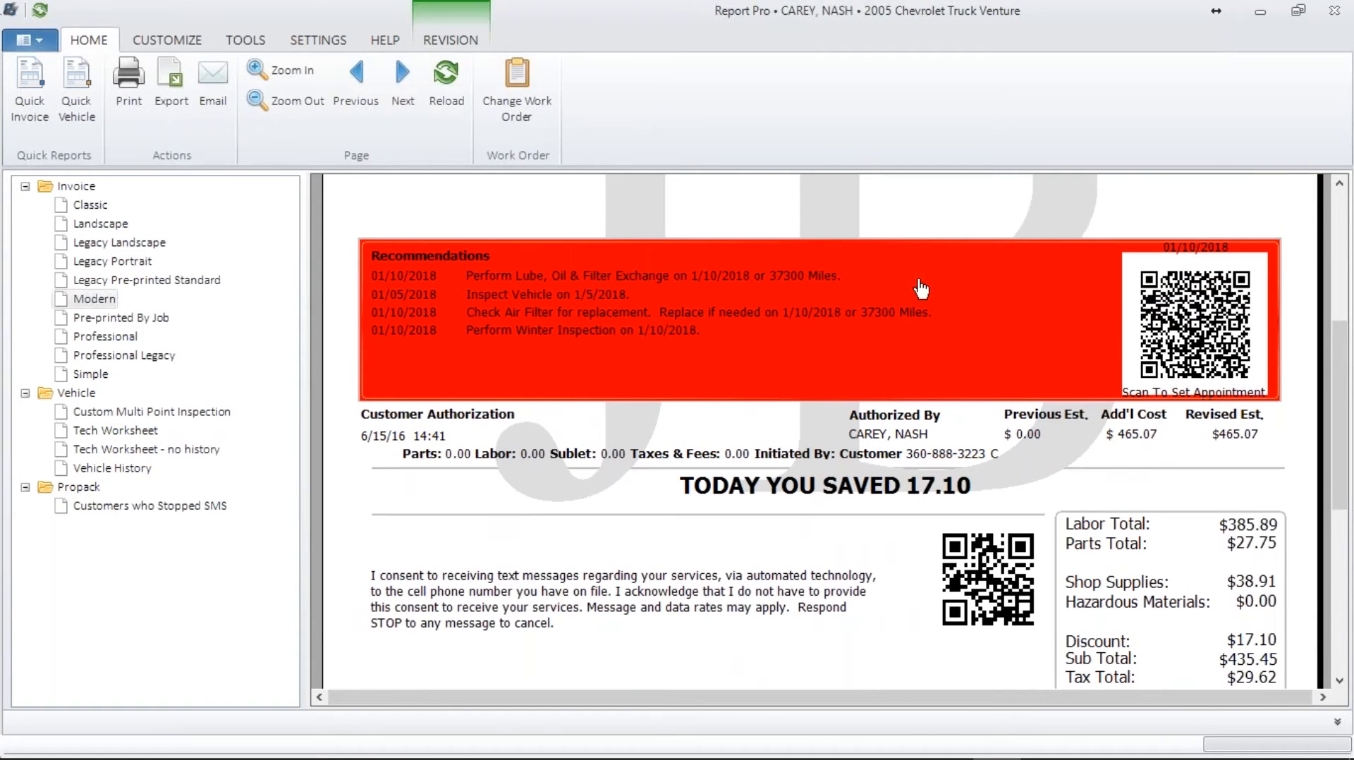
scroll(1343, 459, "down", 1)
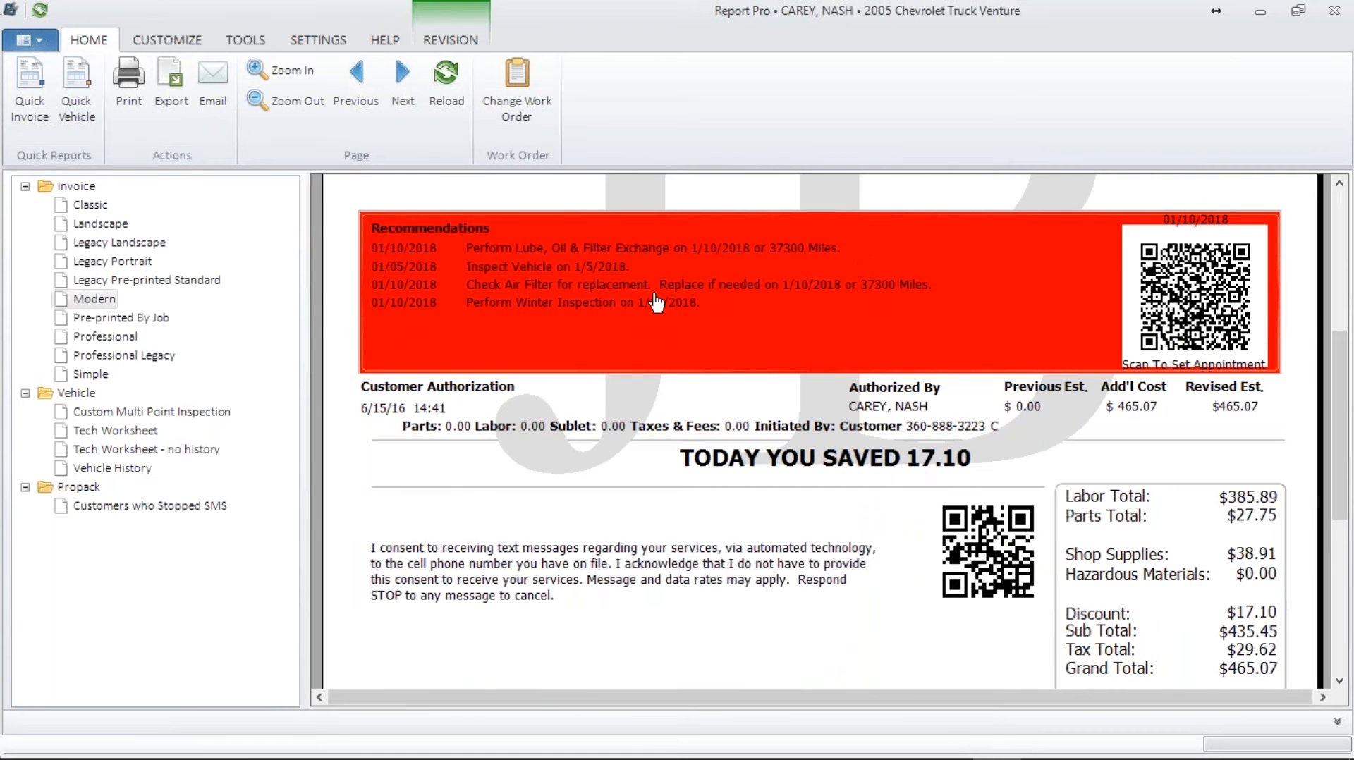
left_click_drag(1340, 387, 1343, 550)
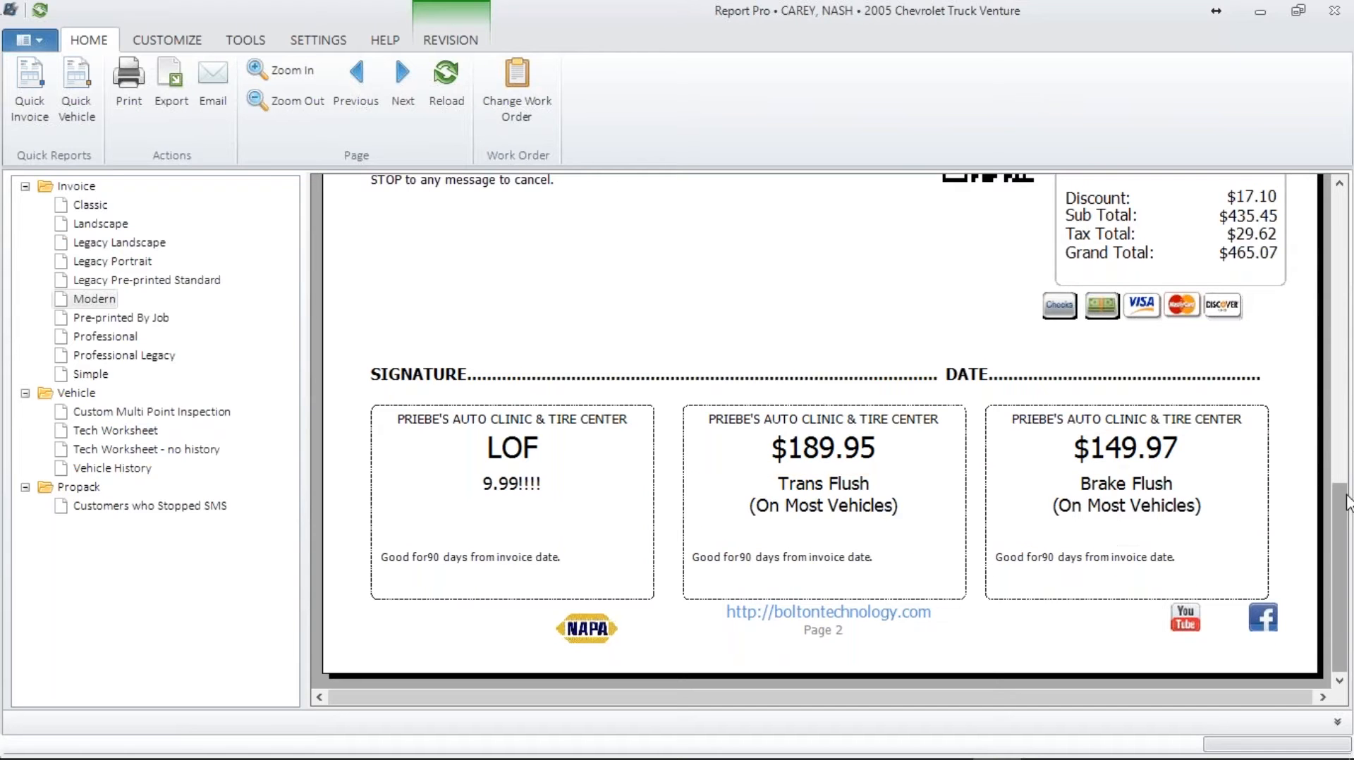
left_click_drag(1345, 511, 1265, 65)
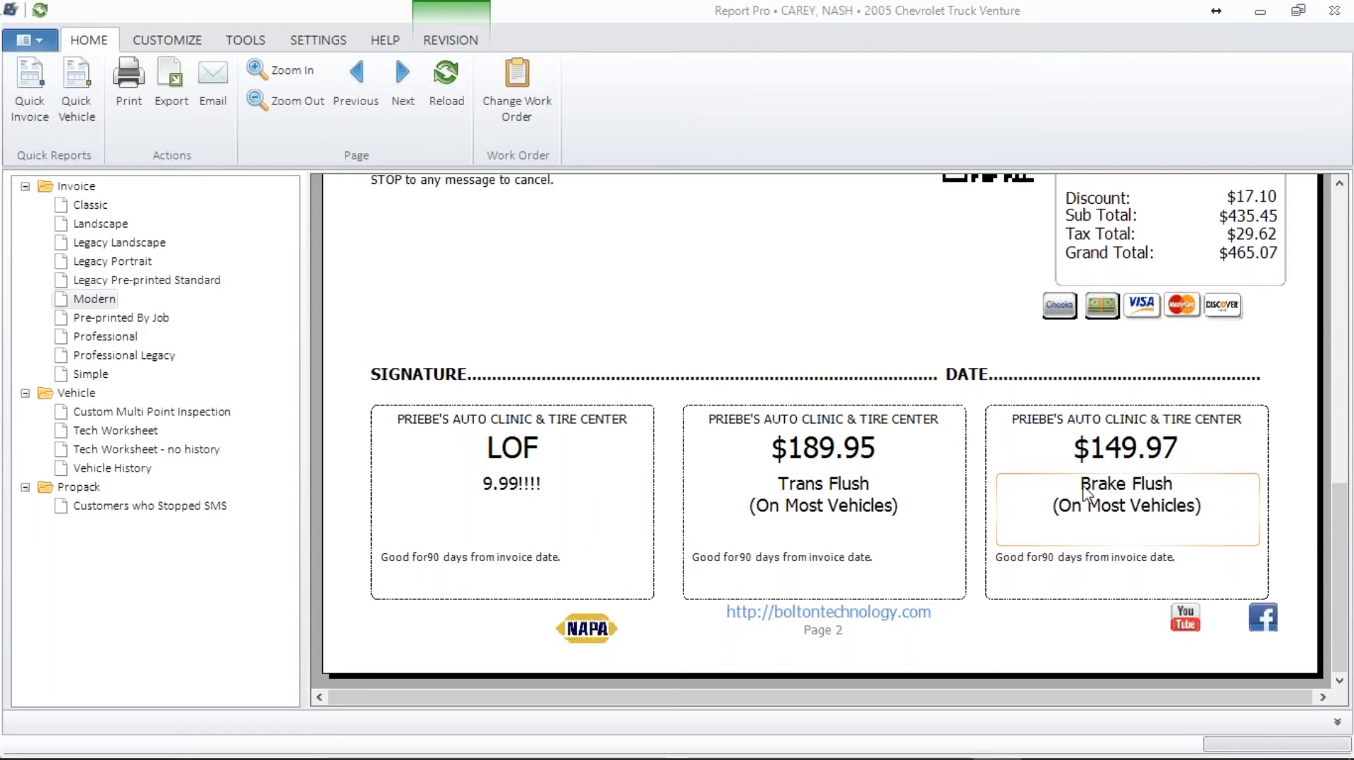
- Look at the Tech Worksheet customization options, and preview the Tech Worksheet report
left_click(168, 41)
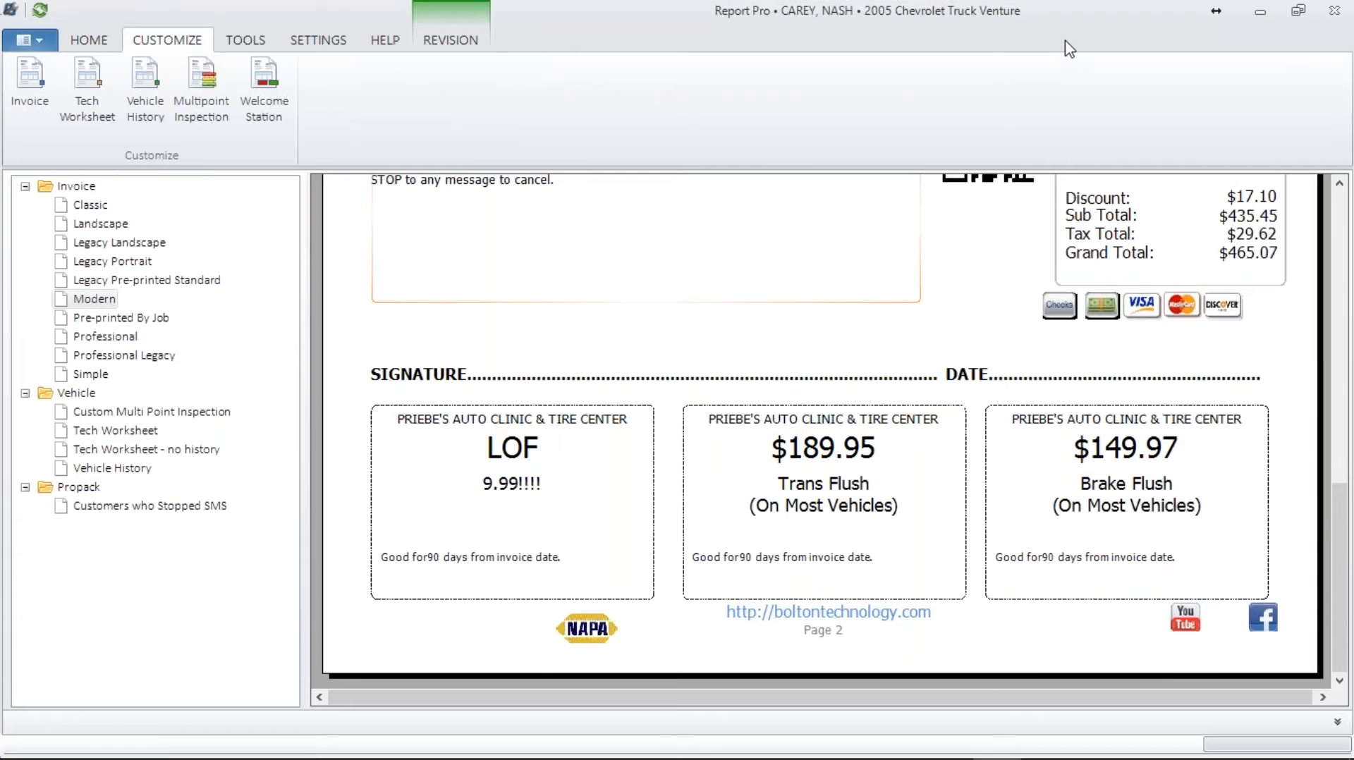
left_click(101, 88)
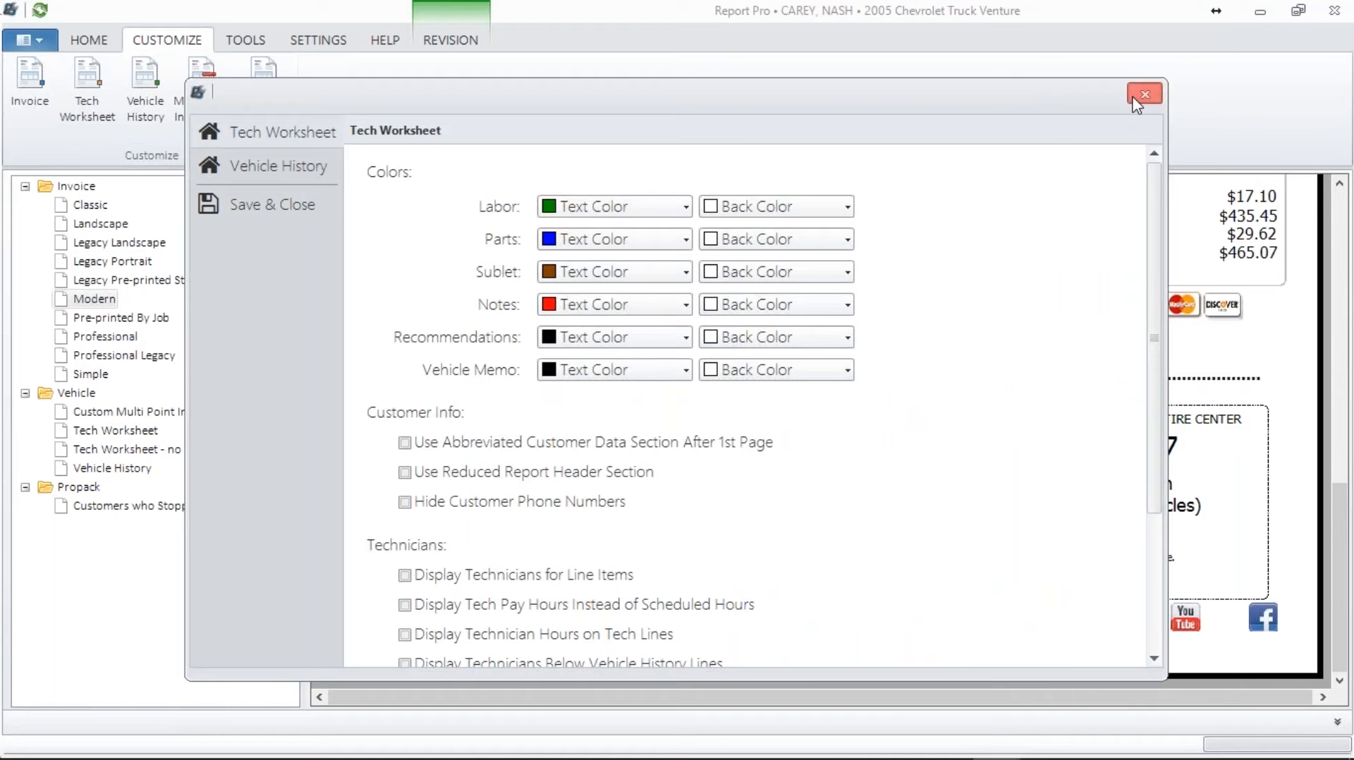
left_click(1144, 95)
left_click(134, 432)
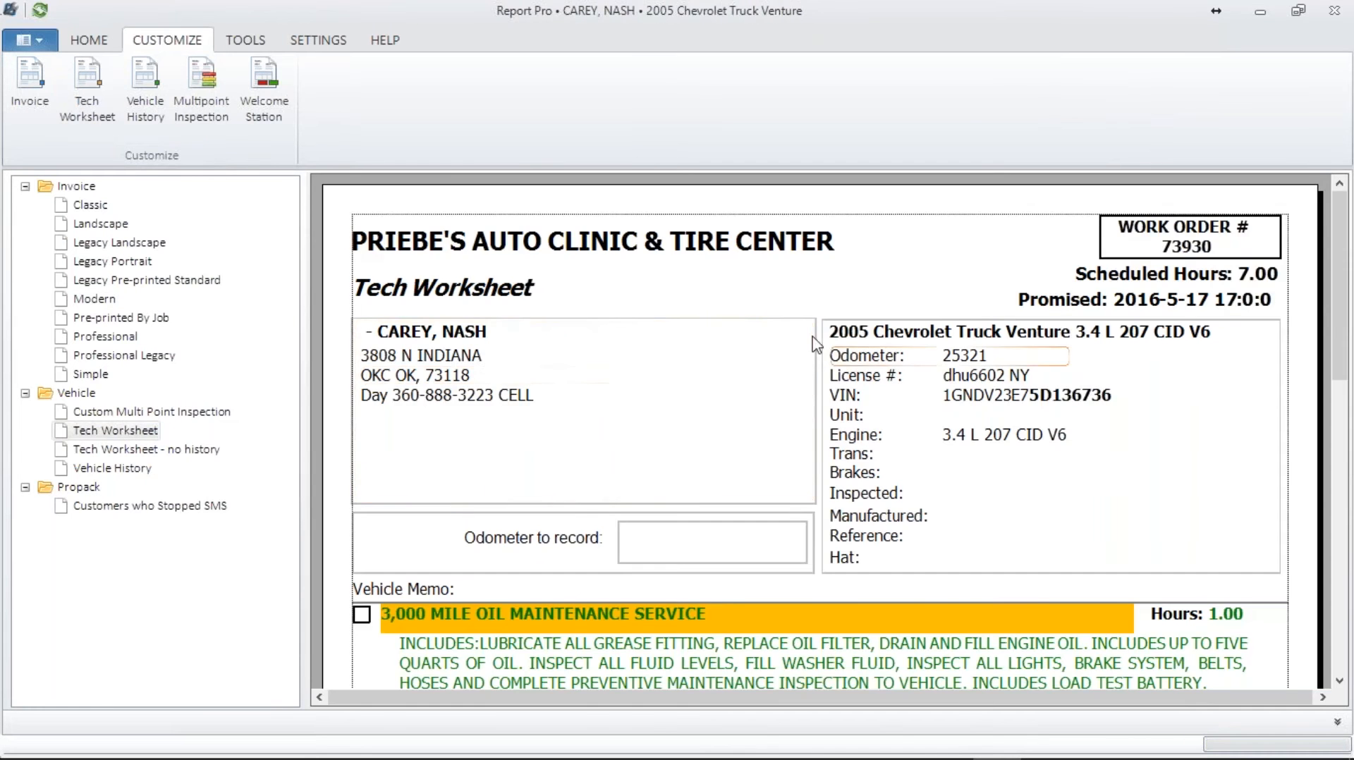
left_click_drag(1344, 374, 1309, 356)
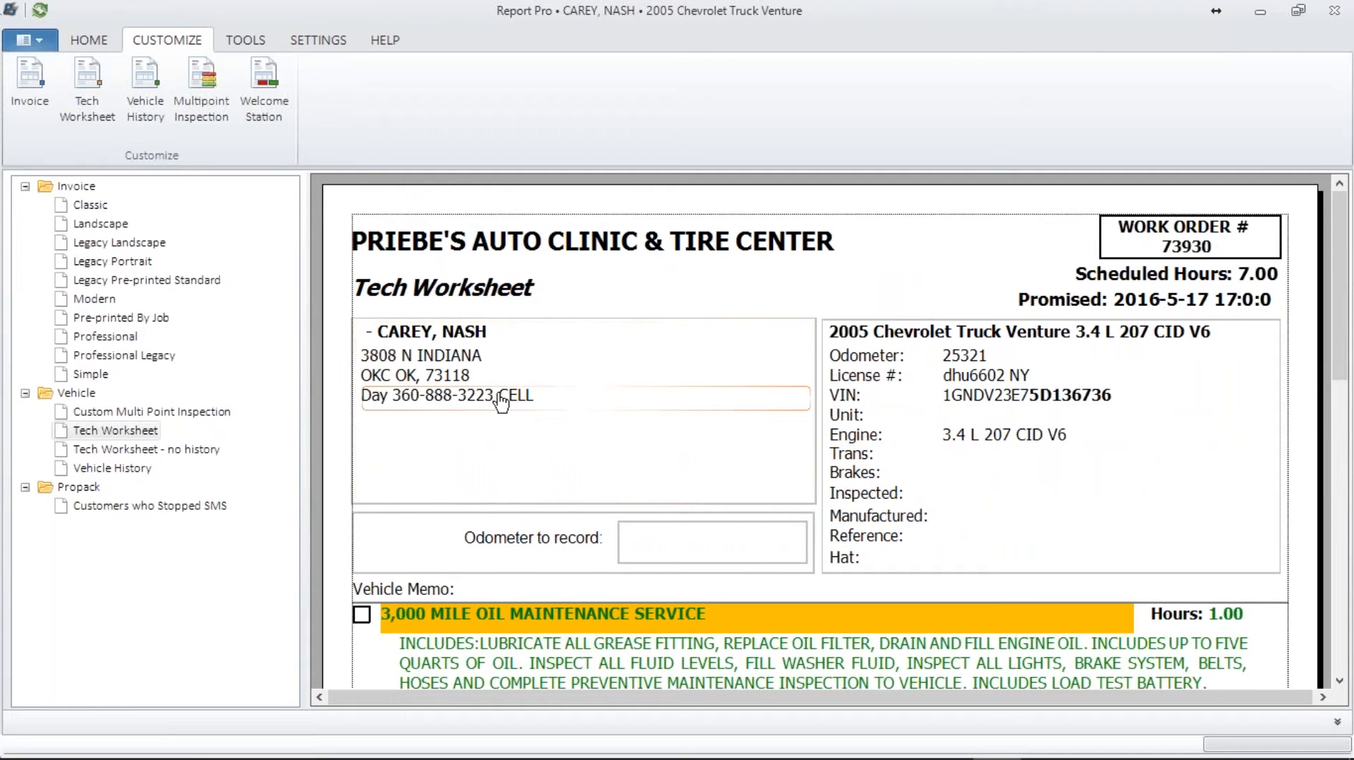
- In the Tech Worksheet customization, set the text color of Labor, Parts, Notes and Sublet to black
left_click(82, 81)
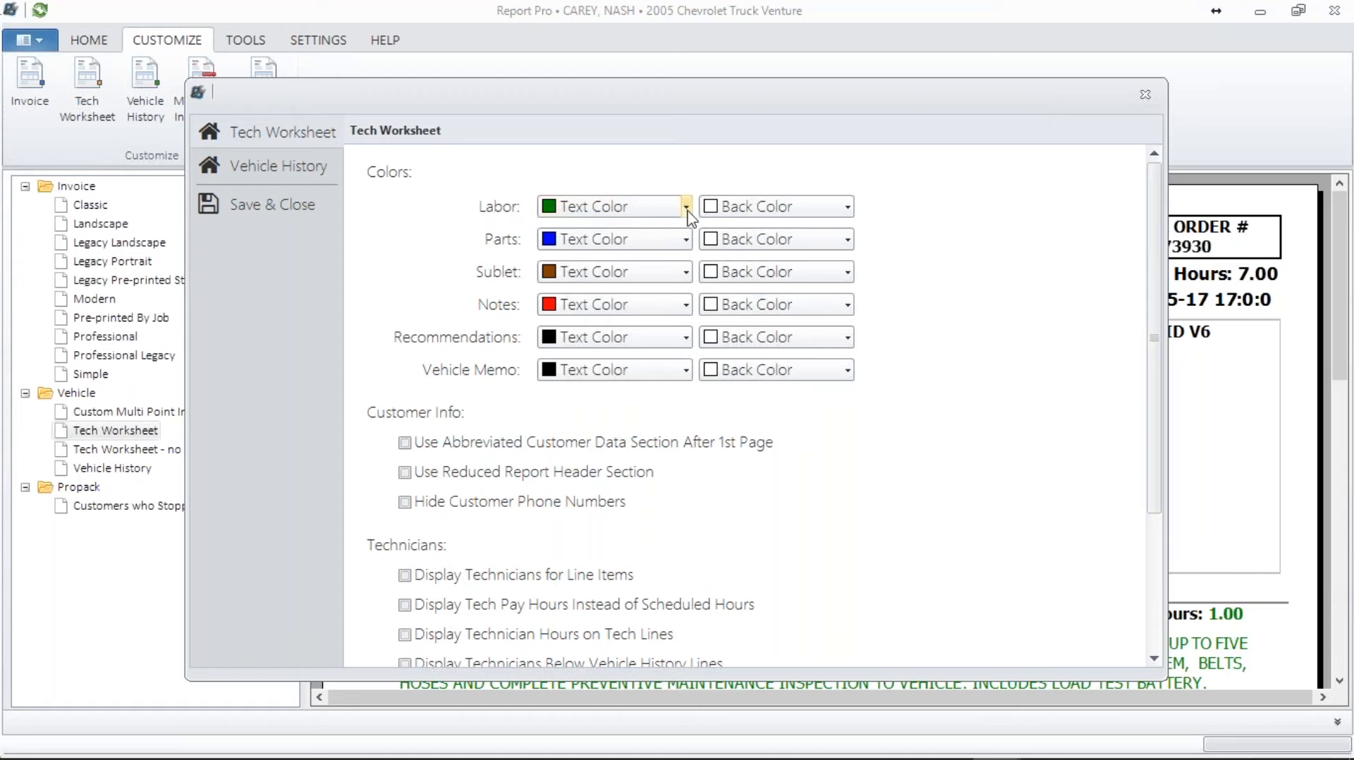
left_click(685, 206)
left_click(560, 255)
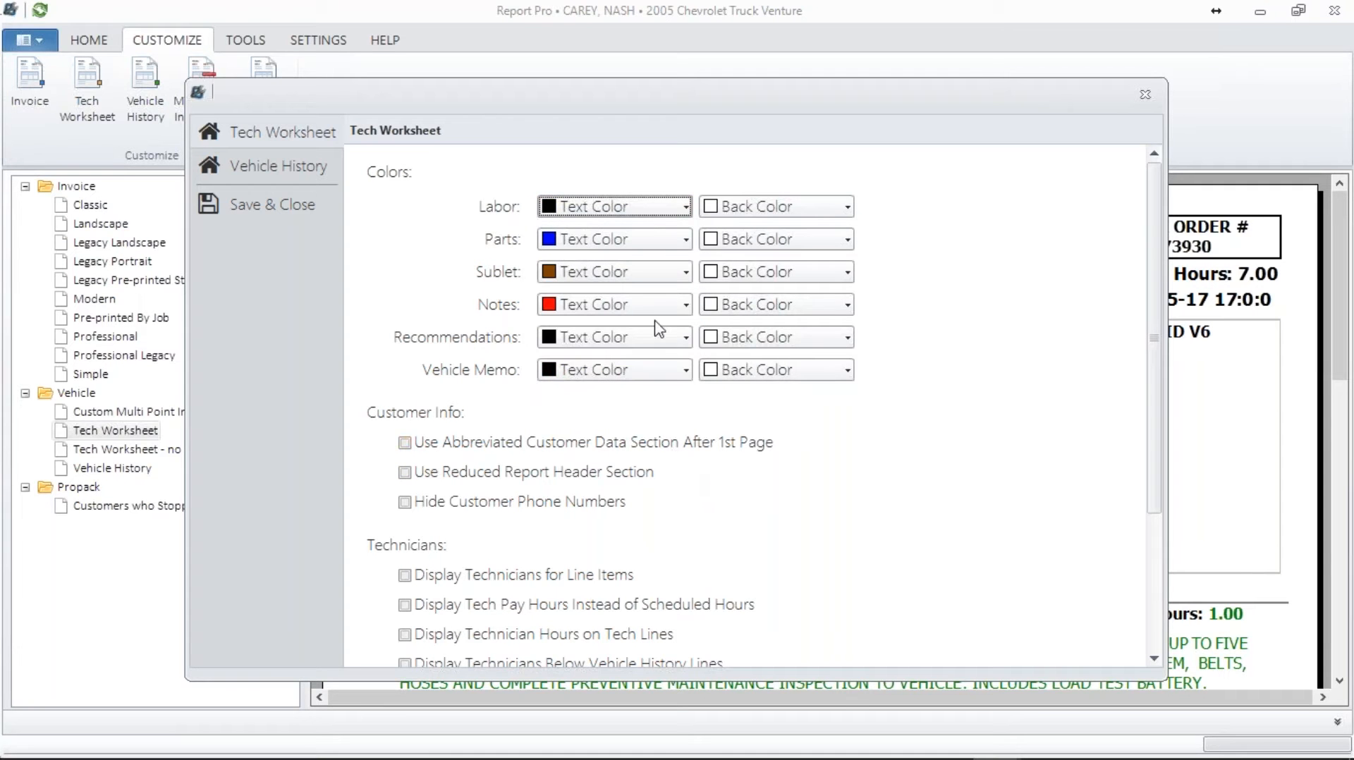
left_click(686, 239)
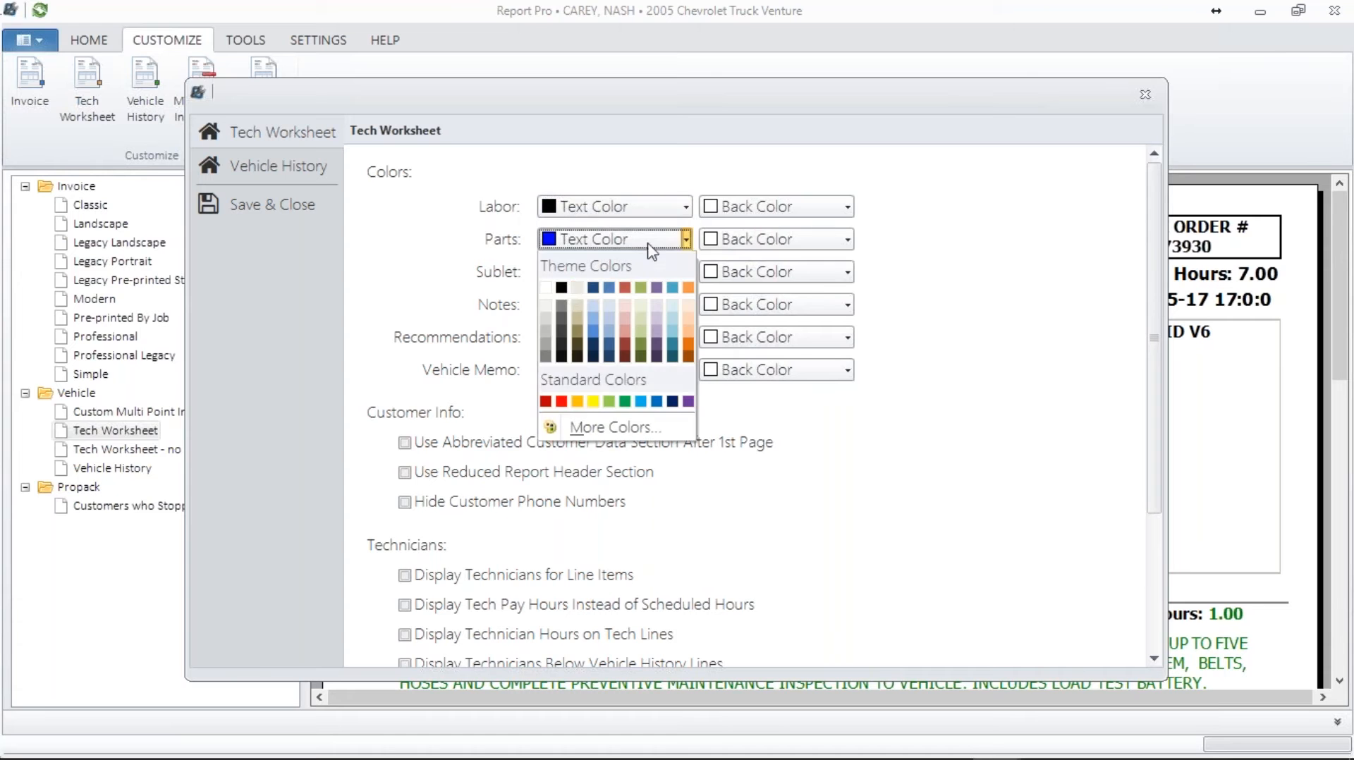
left_click(562, 287)
left_click(687, 305)
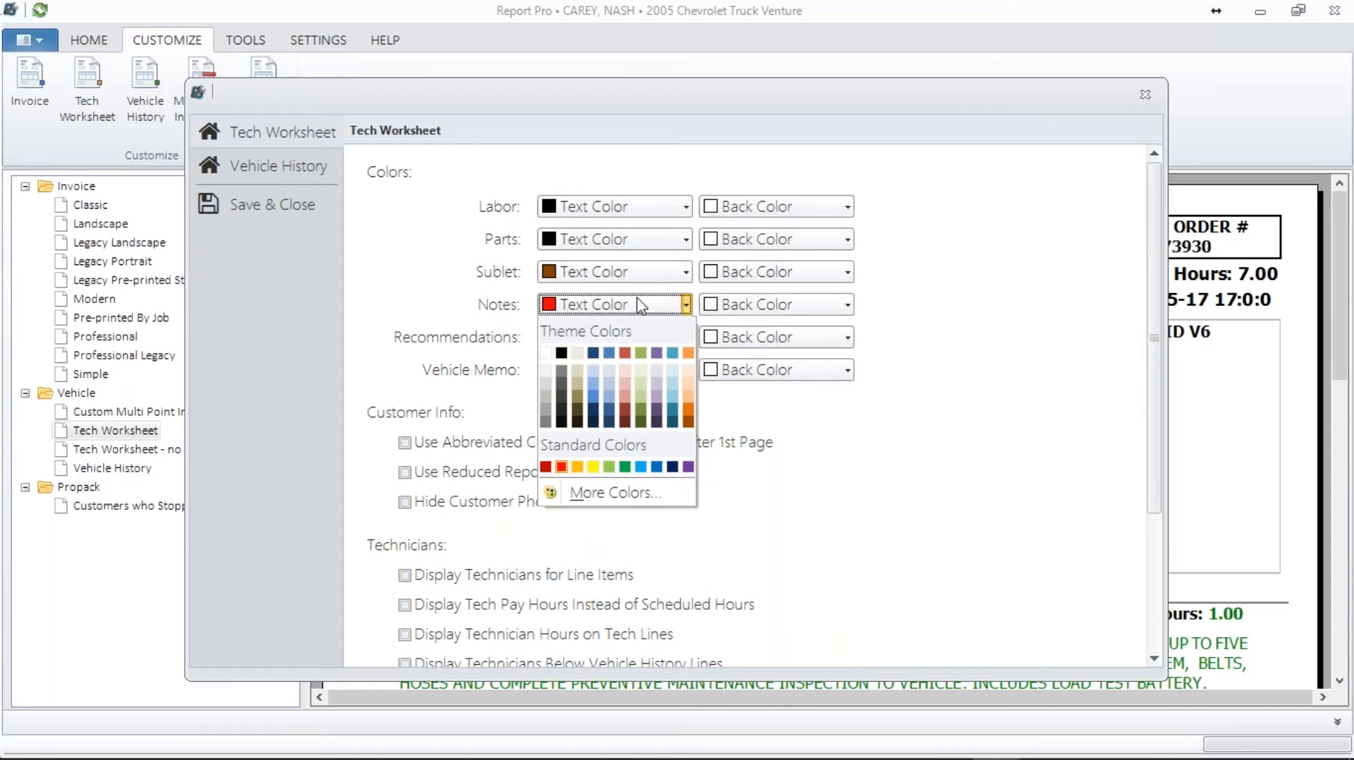
left_click(561, 353)
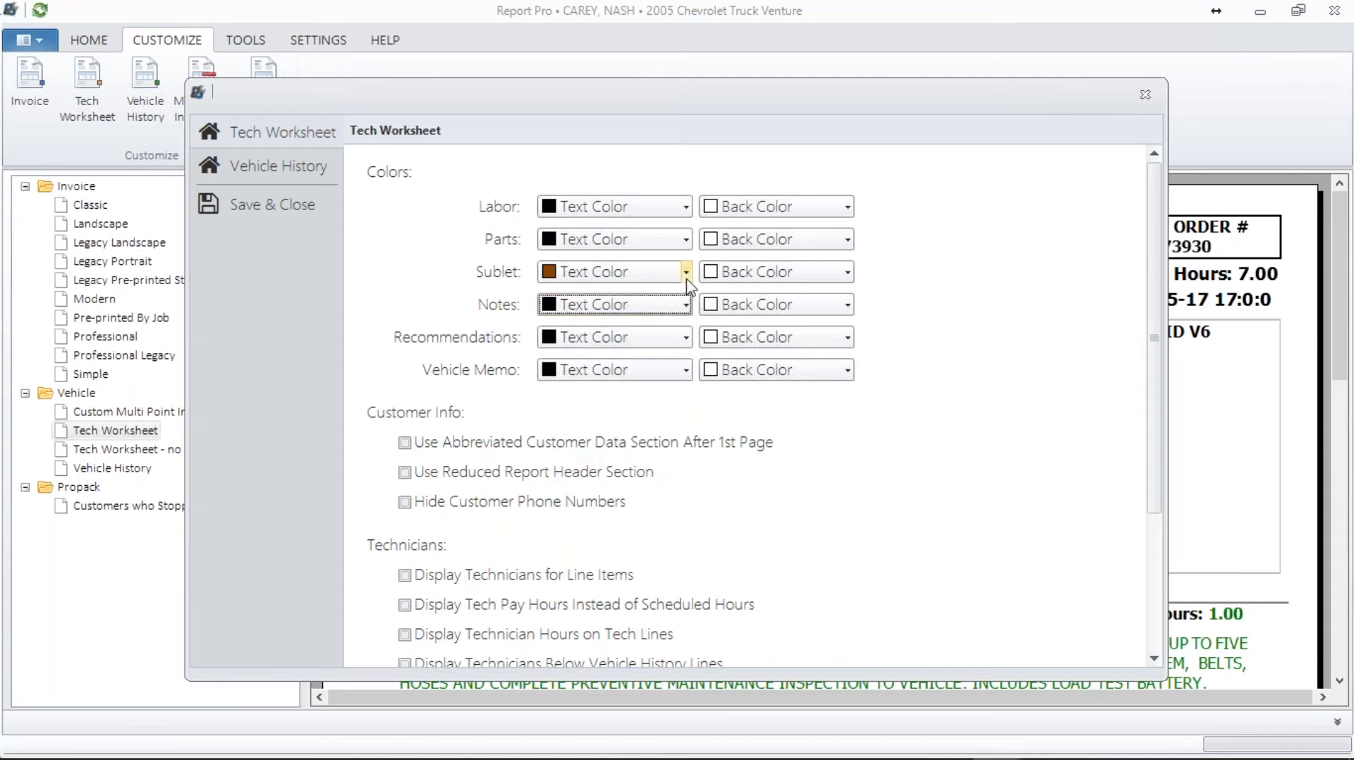
left_click(563, 321)
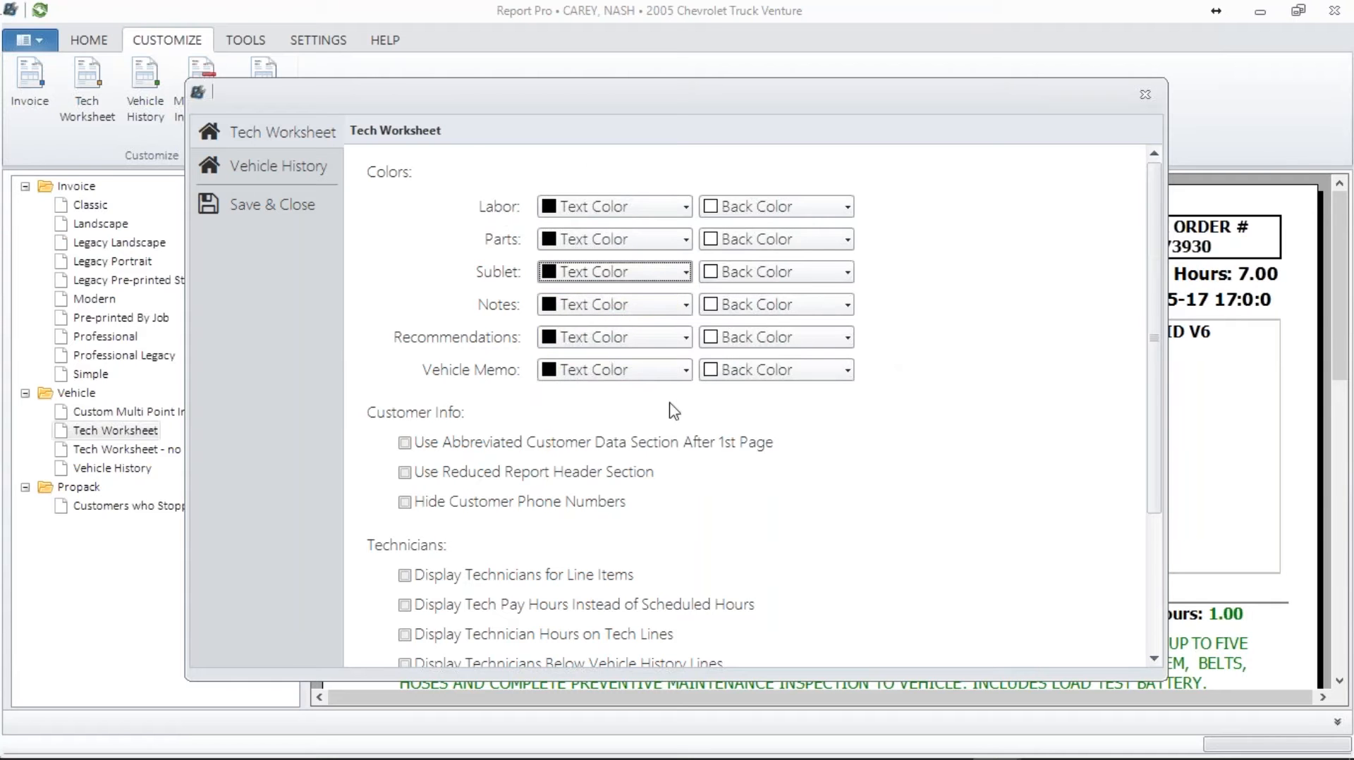
- Set the Vehicle Memo and Recommendations text colors to white, and the Notes background color to red
left_click(556, 376)
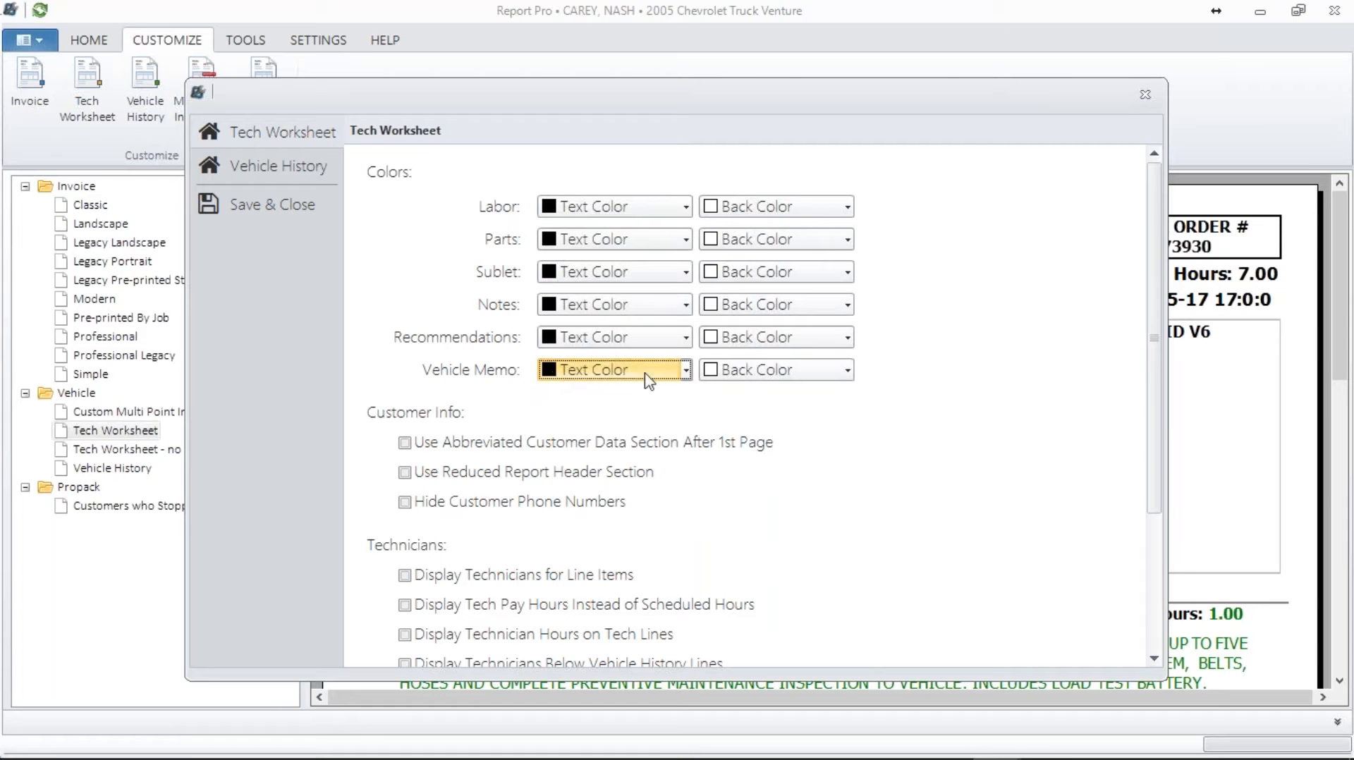
left_click(685, 371)
left_click(546, 419)
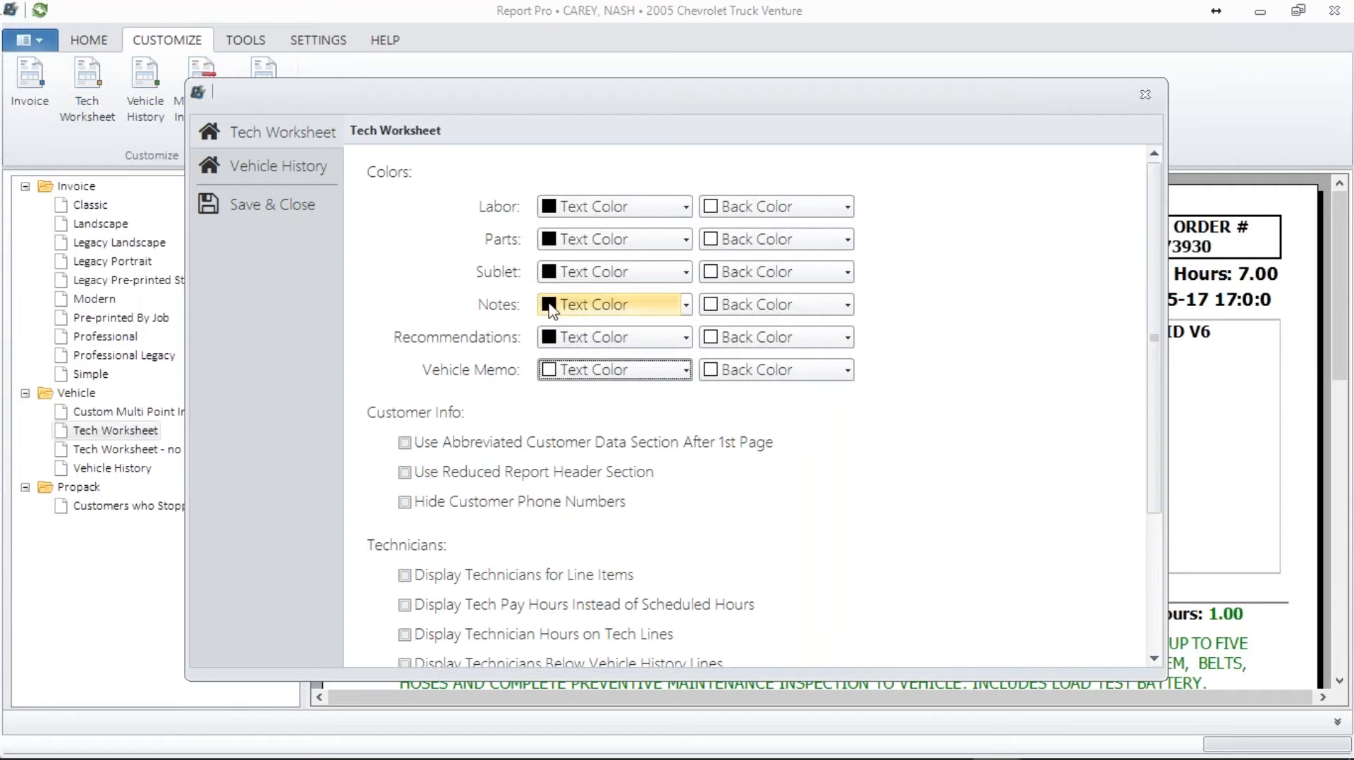
left_click(847, 307)
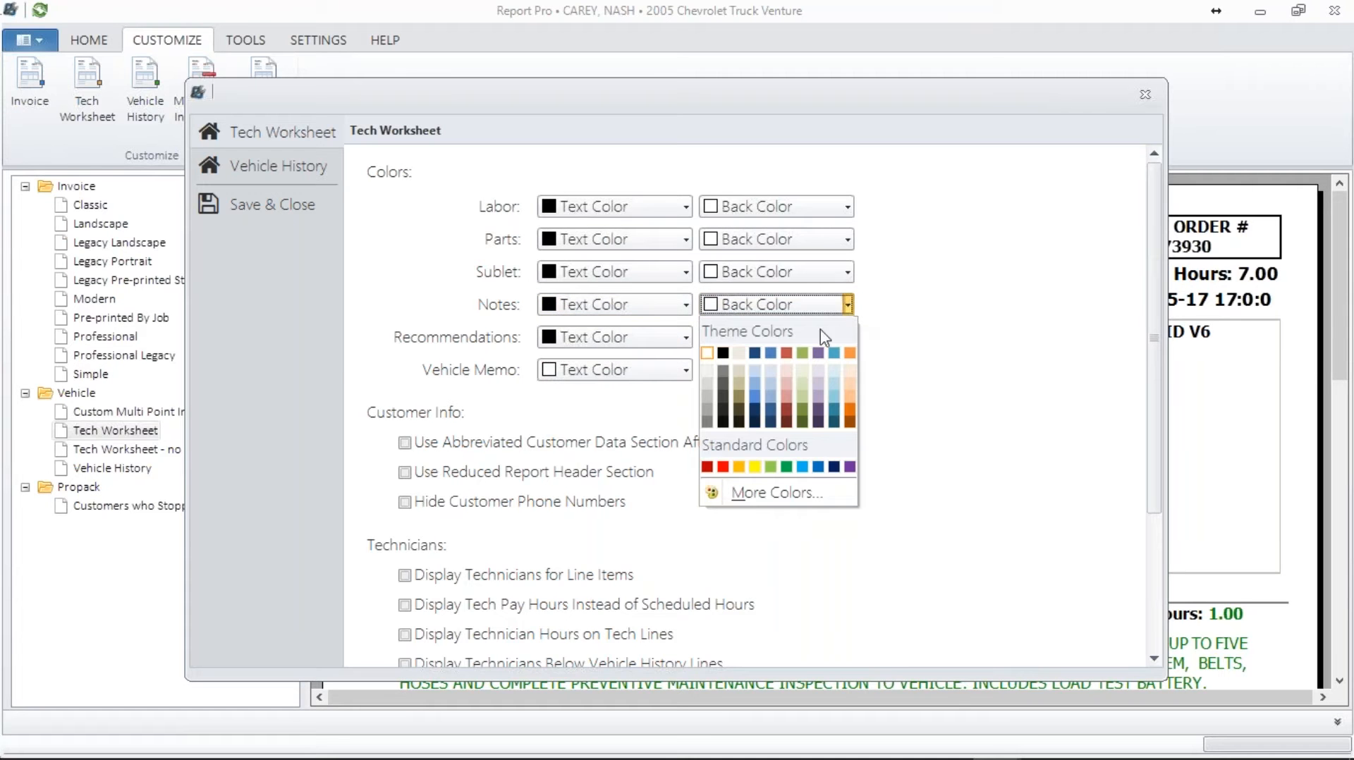
left_click(723, 468)
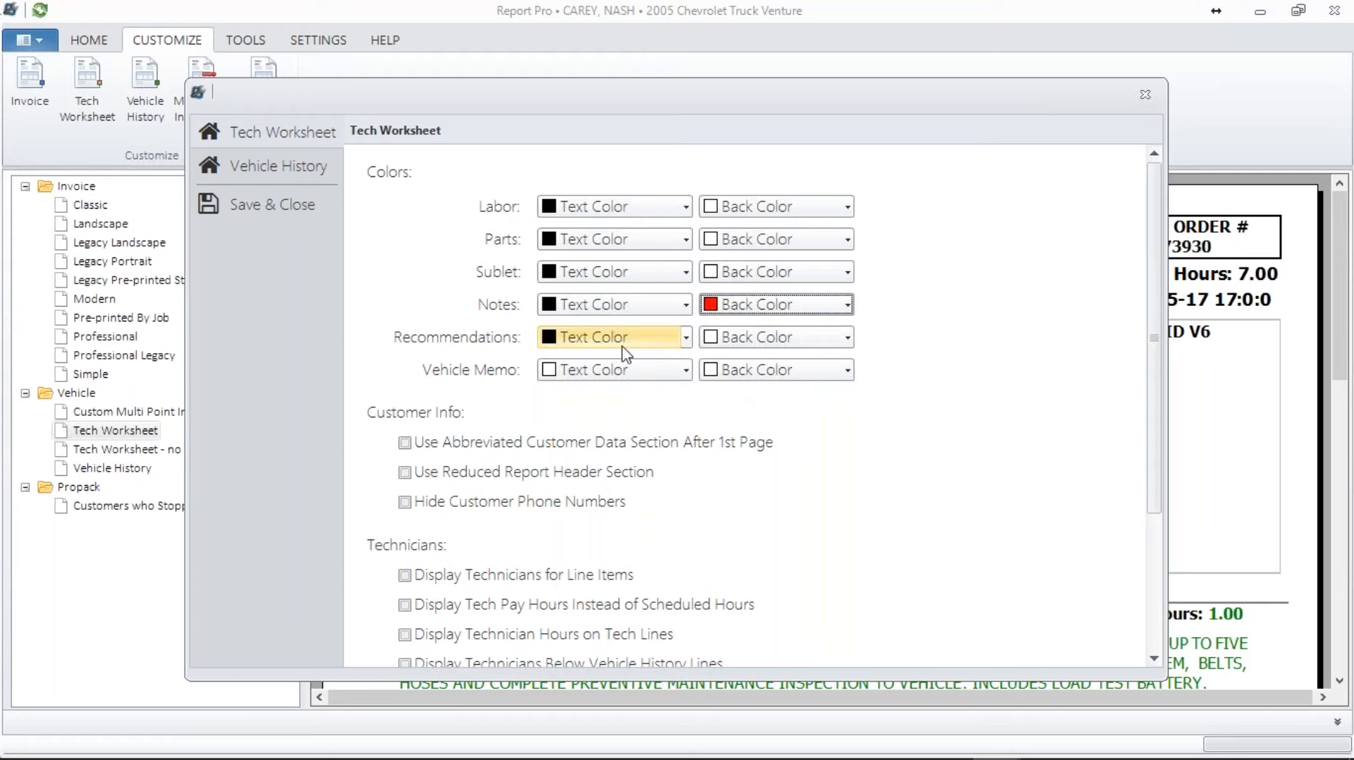
left_click(686, 338)
left_click(549, 386)
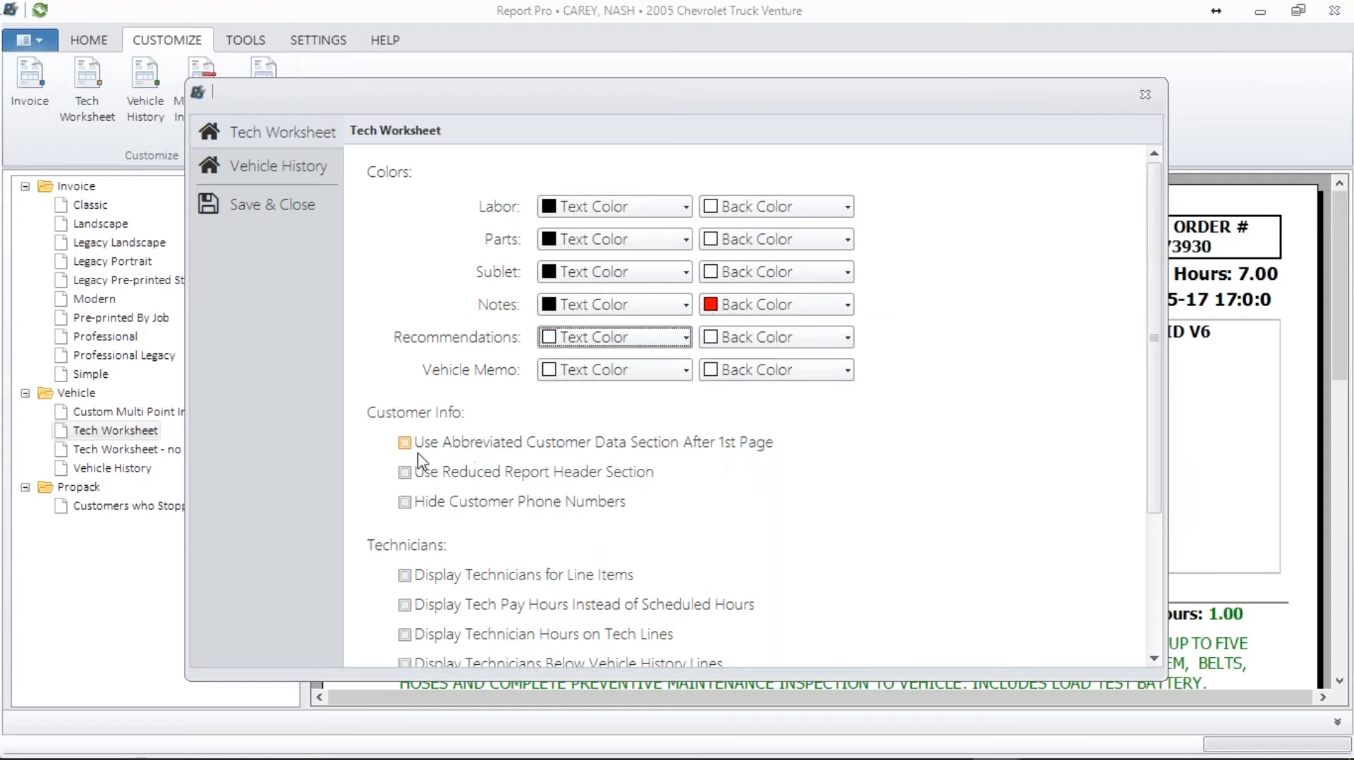
- Enable the abbreviated customer data section after the first page, the reduced report header section, and hiding of customer phone numbers
left_click(405, 443)
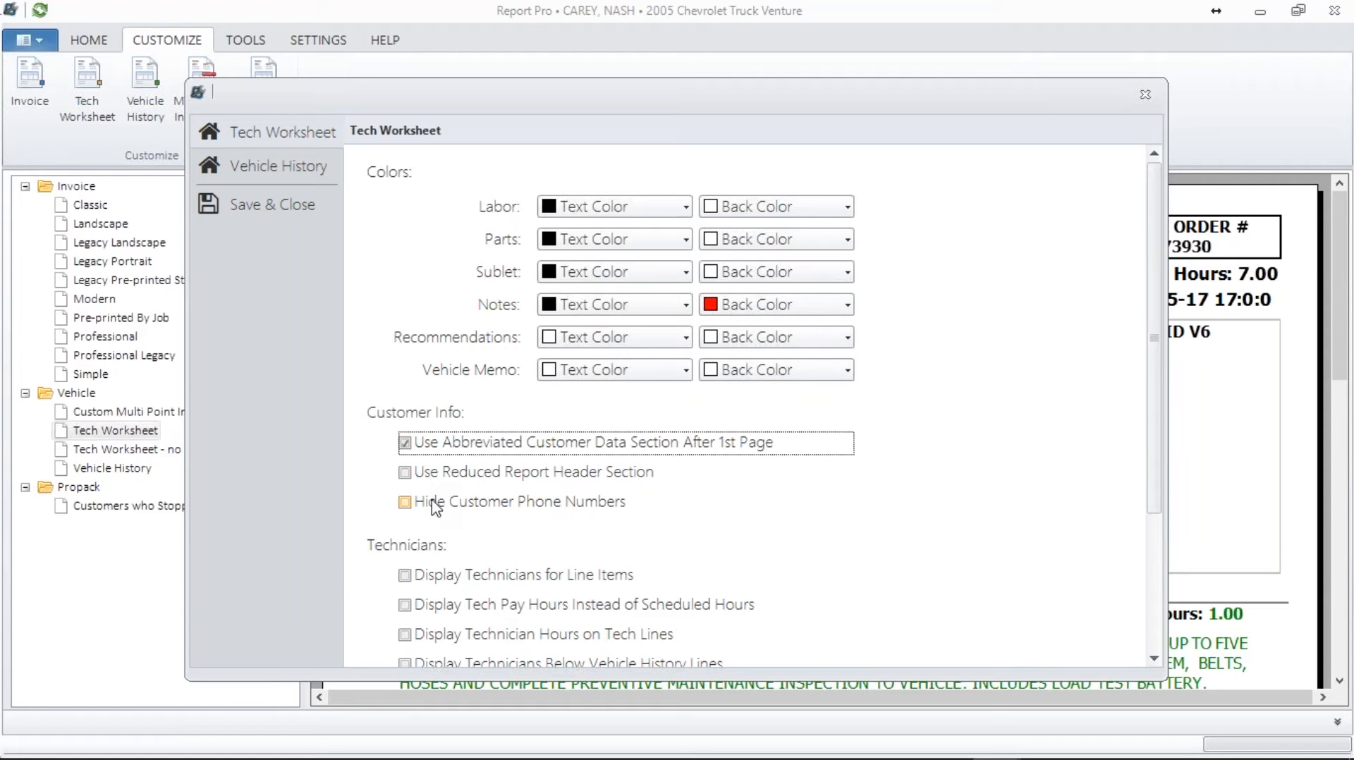
left_click(405, 473)
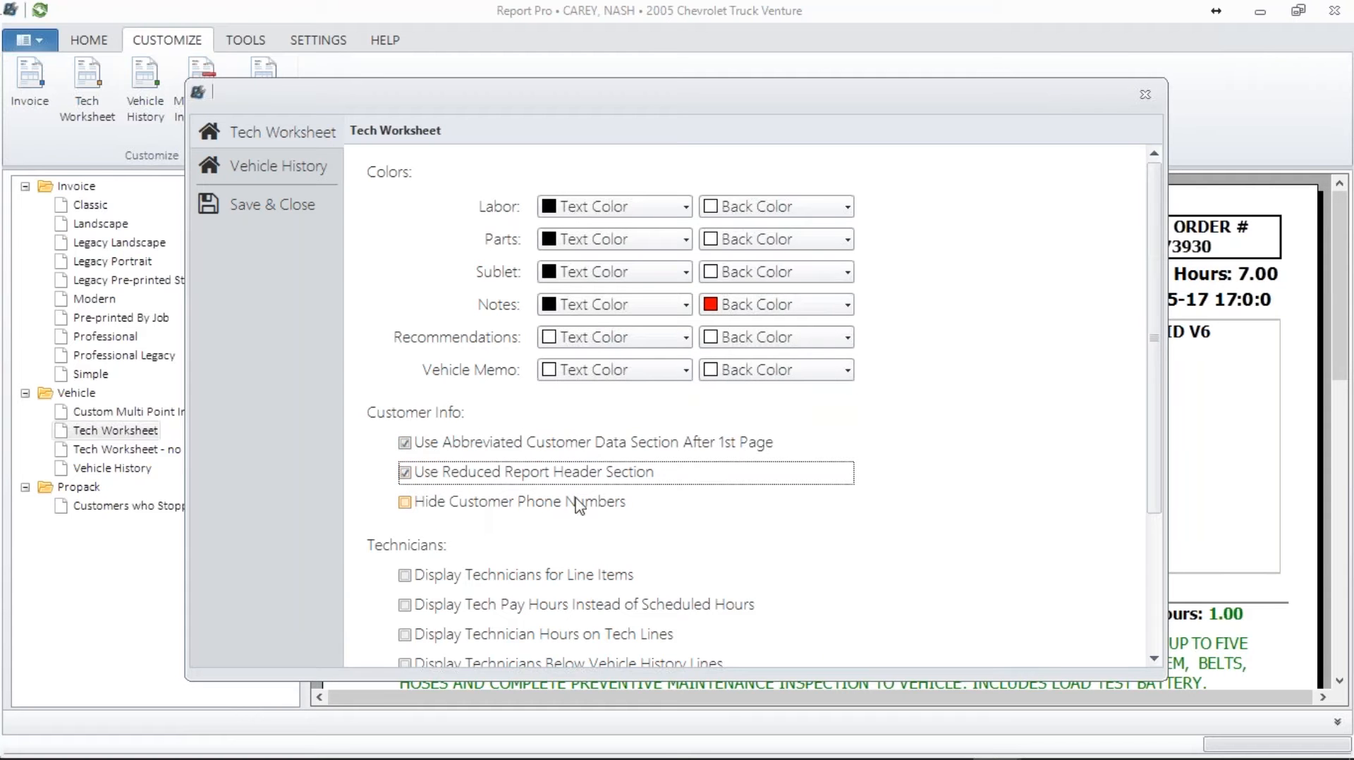
left_click(406, 505)
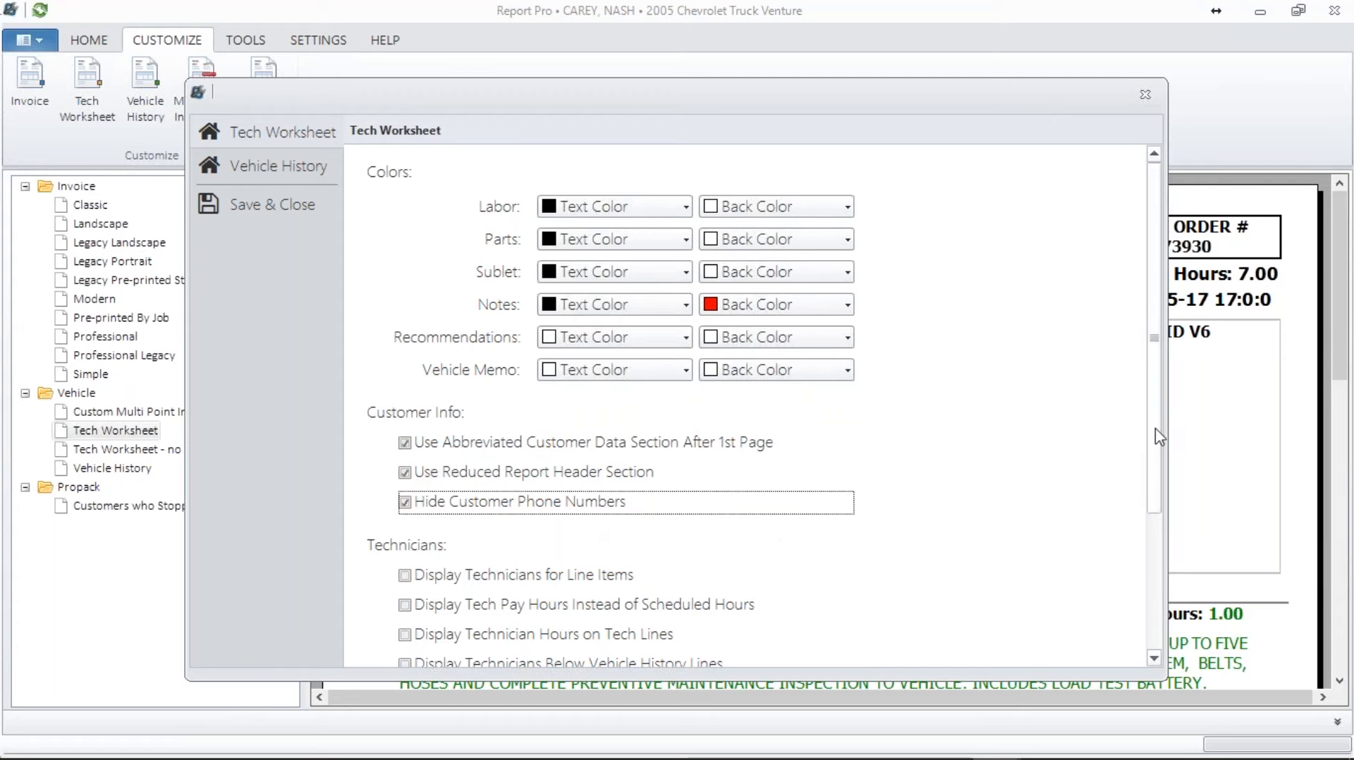
- Enable displaying technicians for line items, tech pay hours instead of scheduled hours, and technicians below vehicle history lines
scroll(1144, 468, "down", 3)
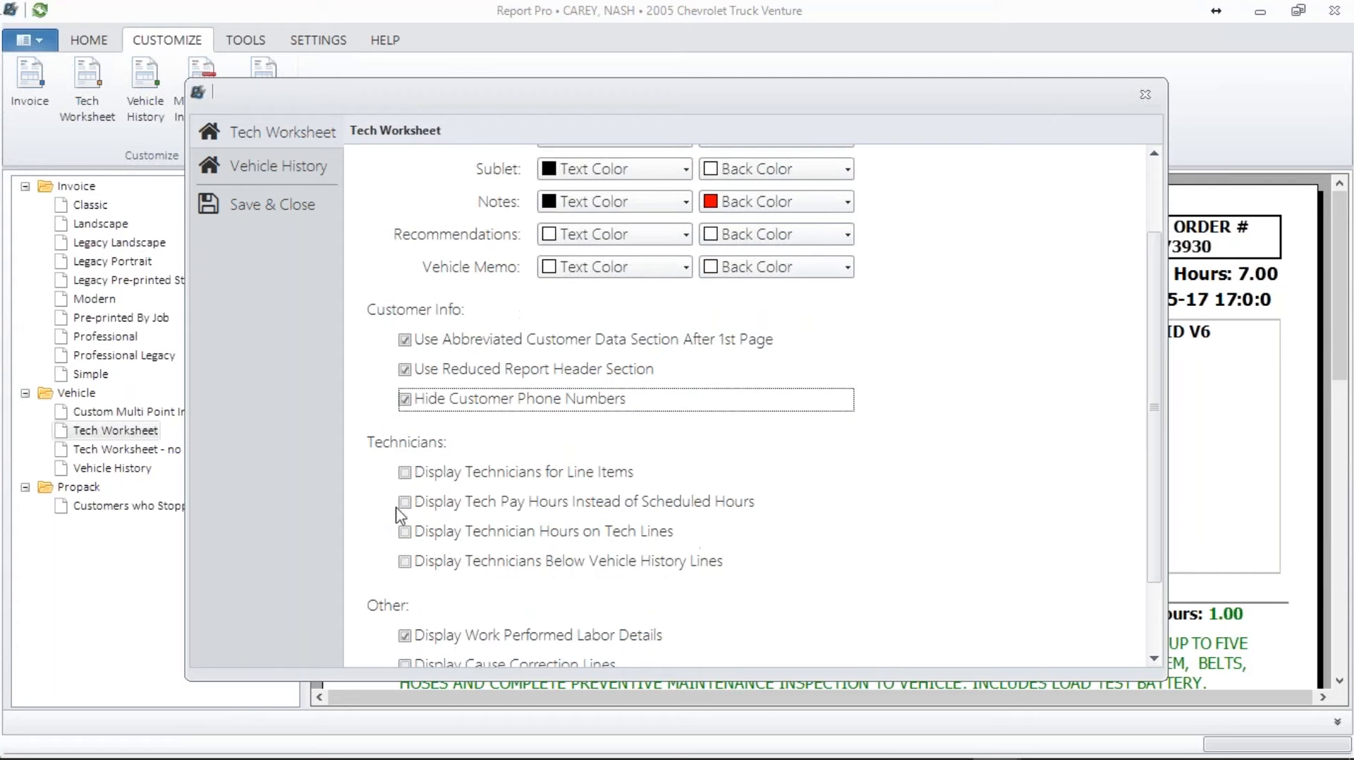
left_click(414, 474)
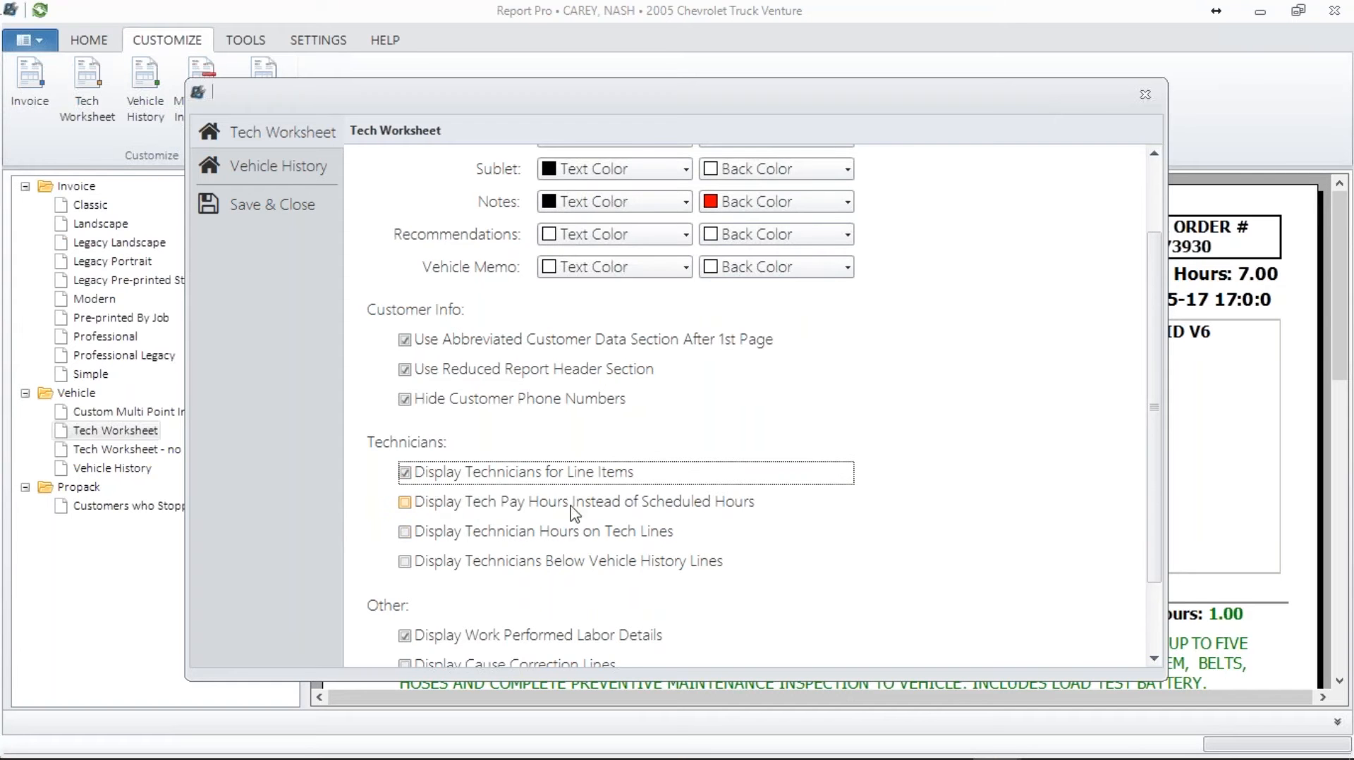
left_click(406, 504)
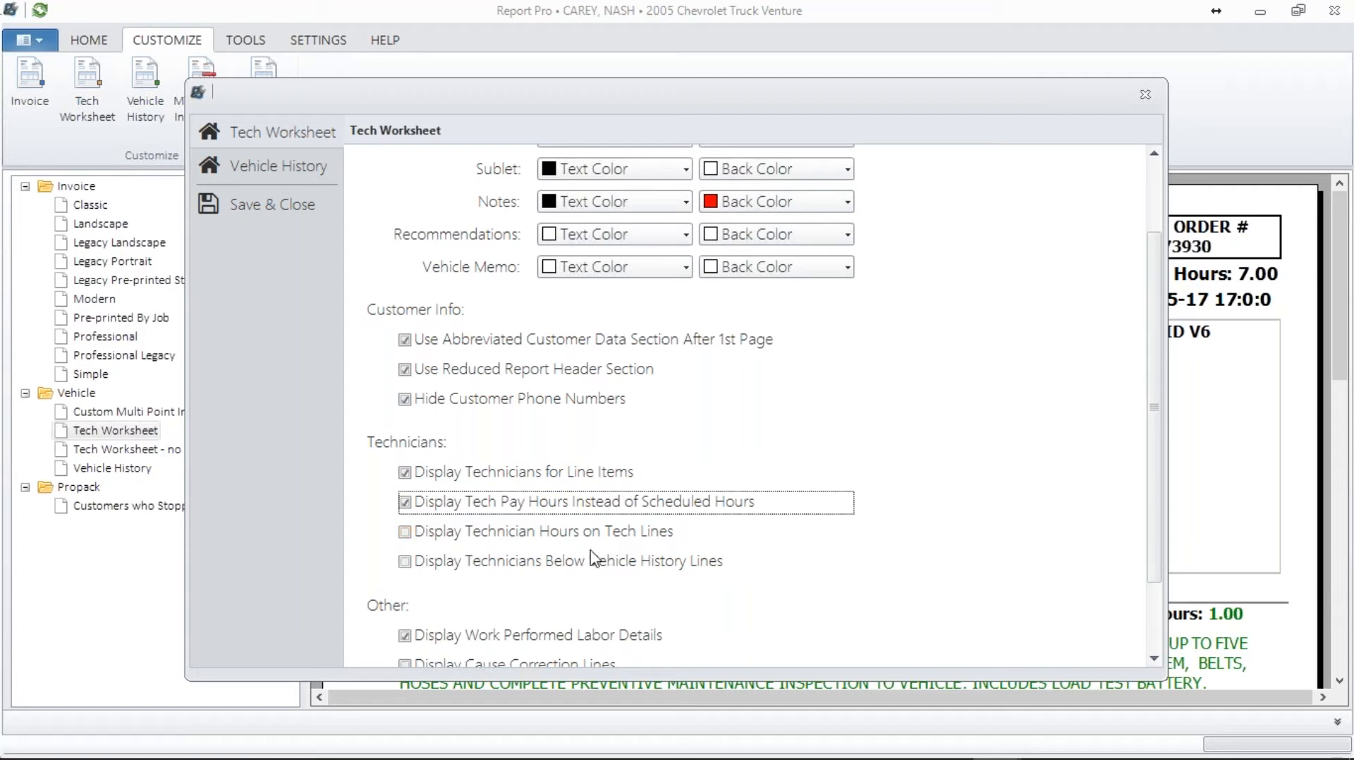
left_click(405, 564)
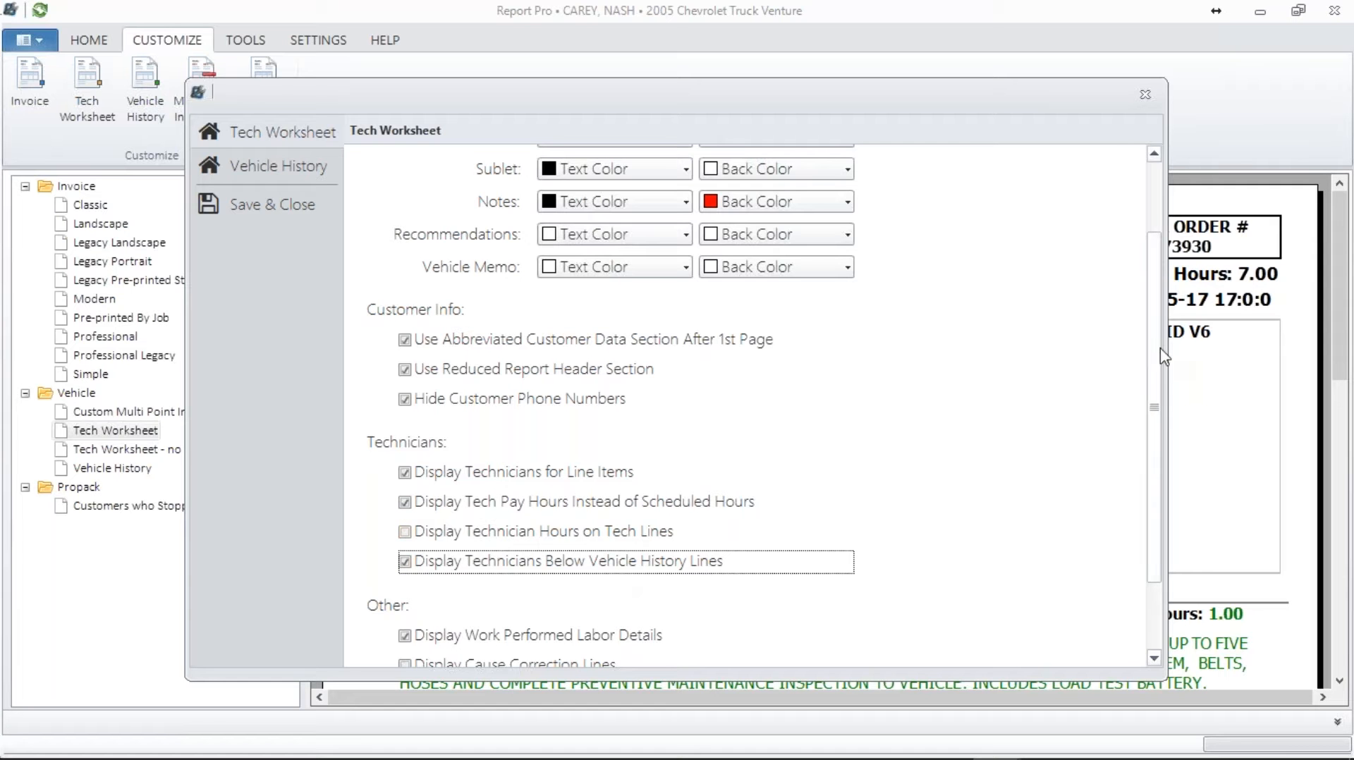
- Enable the display of cause and correction lines, and save the Tech Worksheet customization
left_click_drag(1154, 360, 1190, 502)
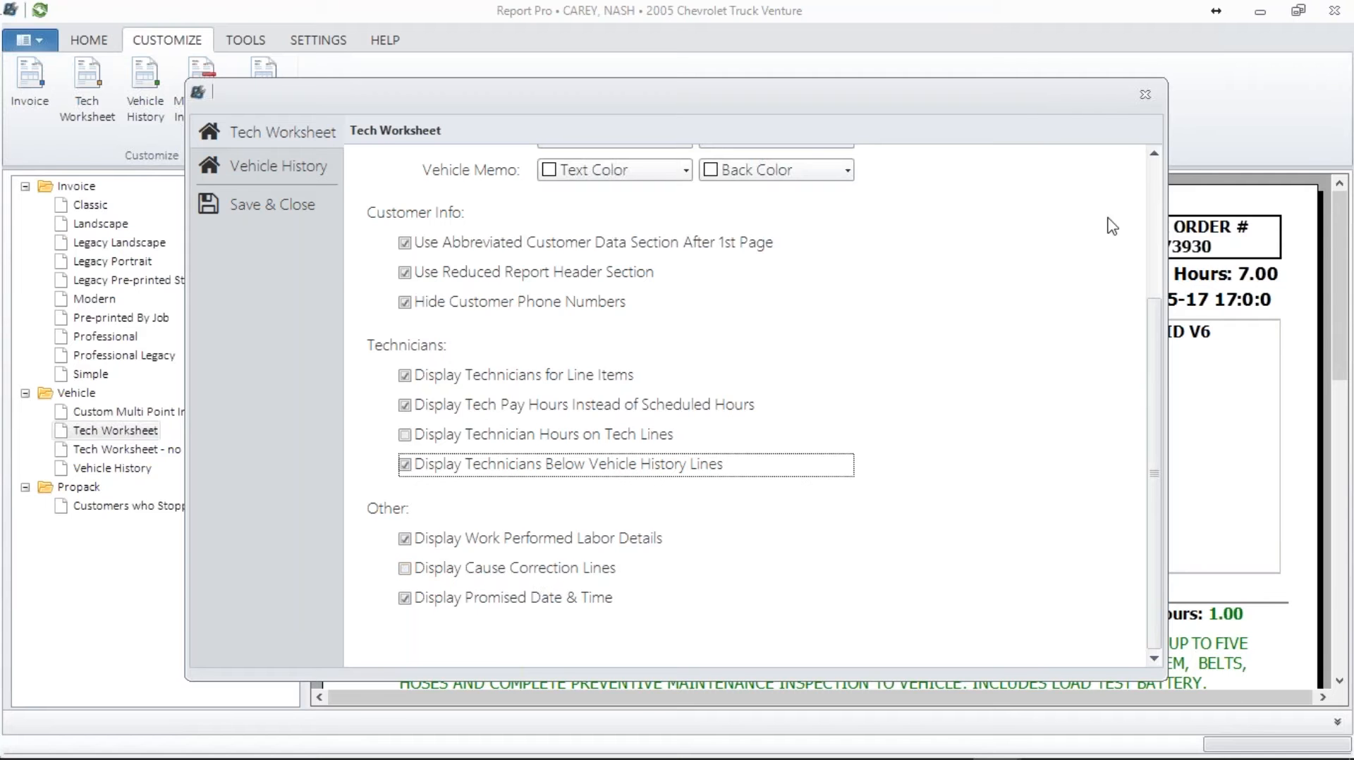
left_click_drag(1013, 84, 1036, 7)
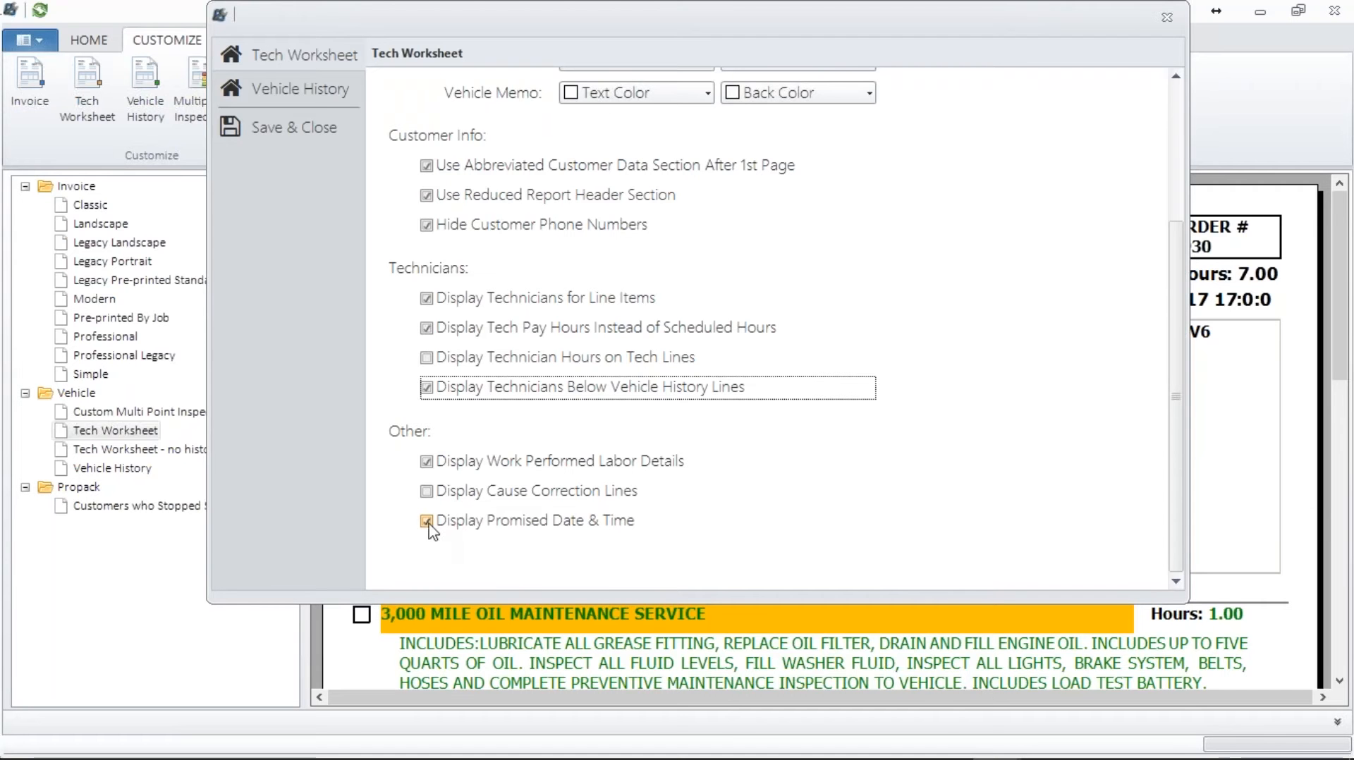
left_click(427, 492)
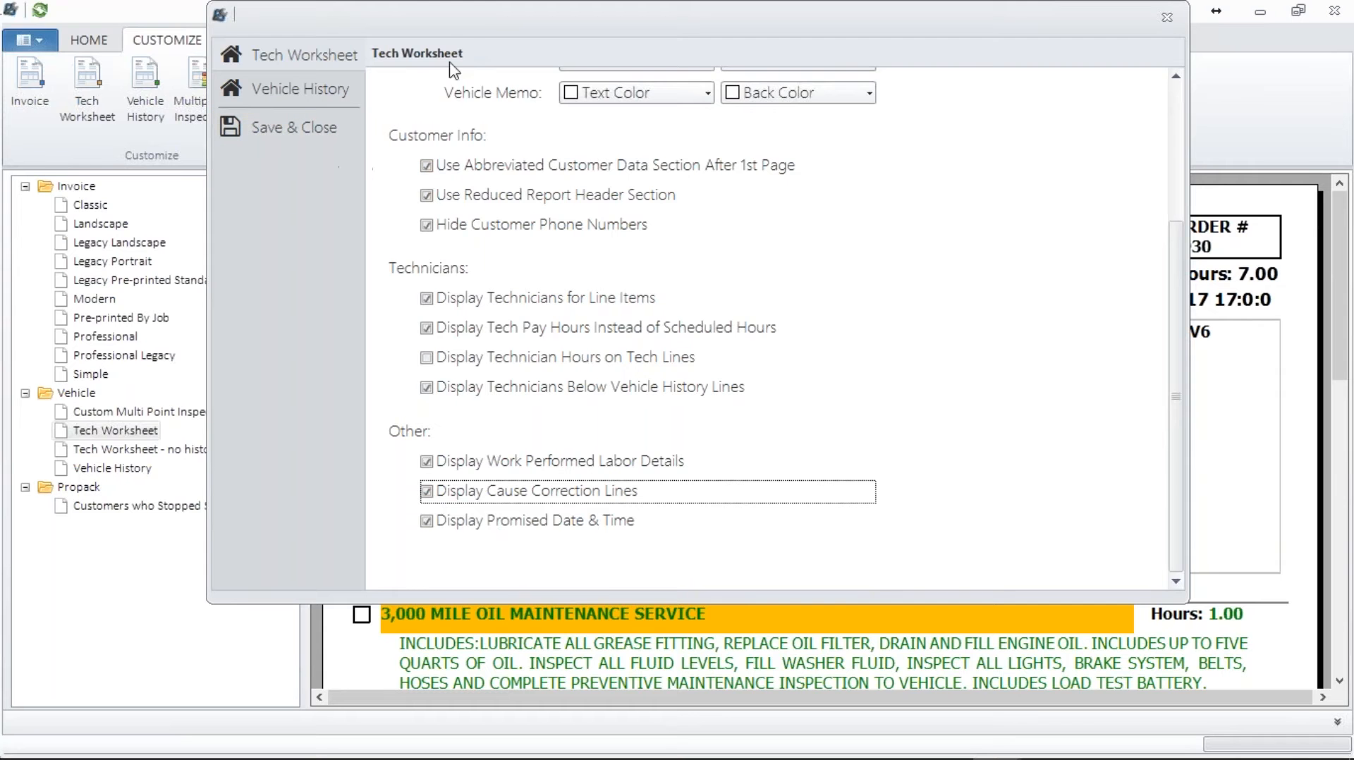
left_click_drag(463, 27, 450, 91)
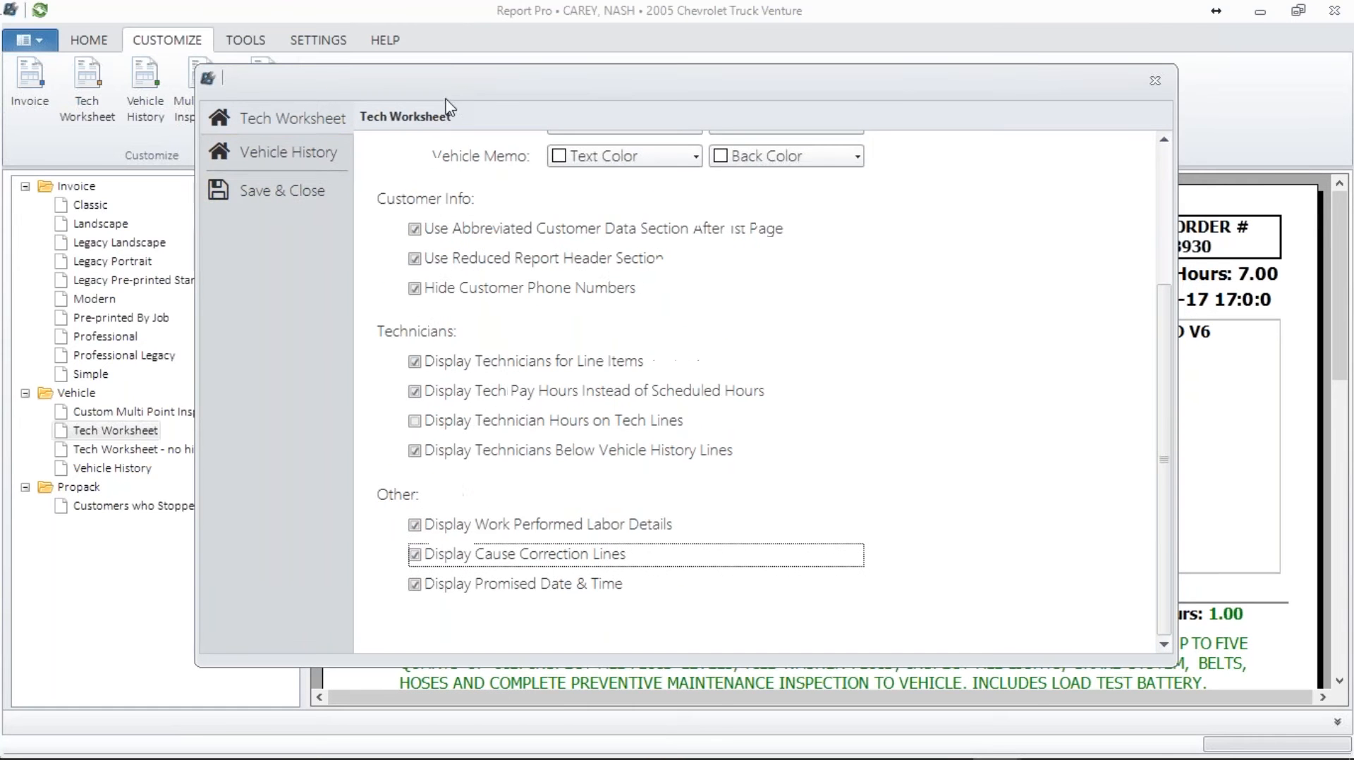
left_click(290, 187)
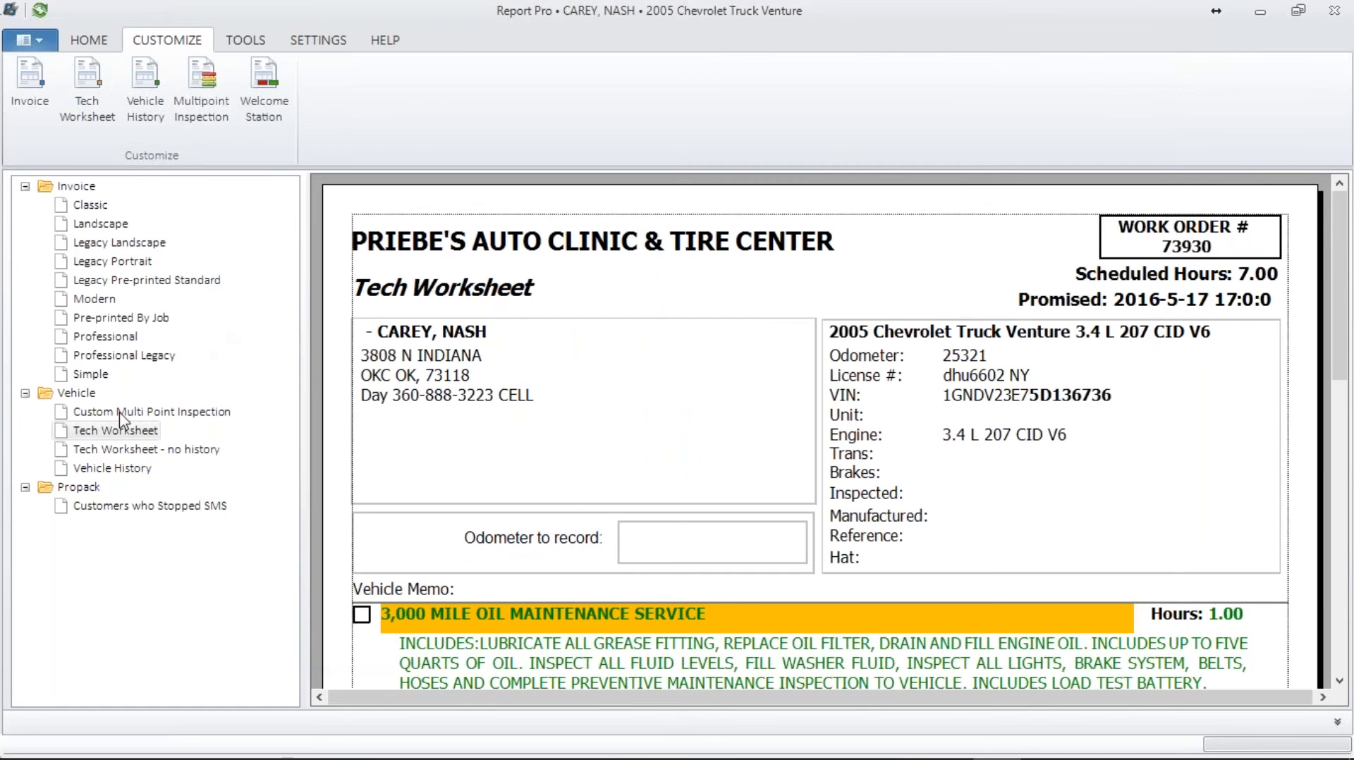
- Reload the Tech Worksheet preview and examine its header and the cause and correction lines through to the last page
left_click(116, 430)
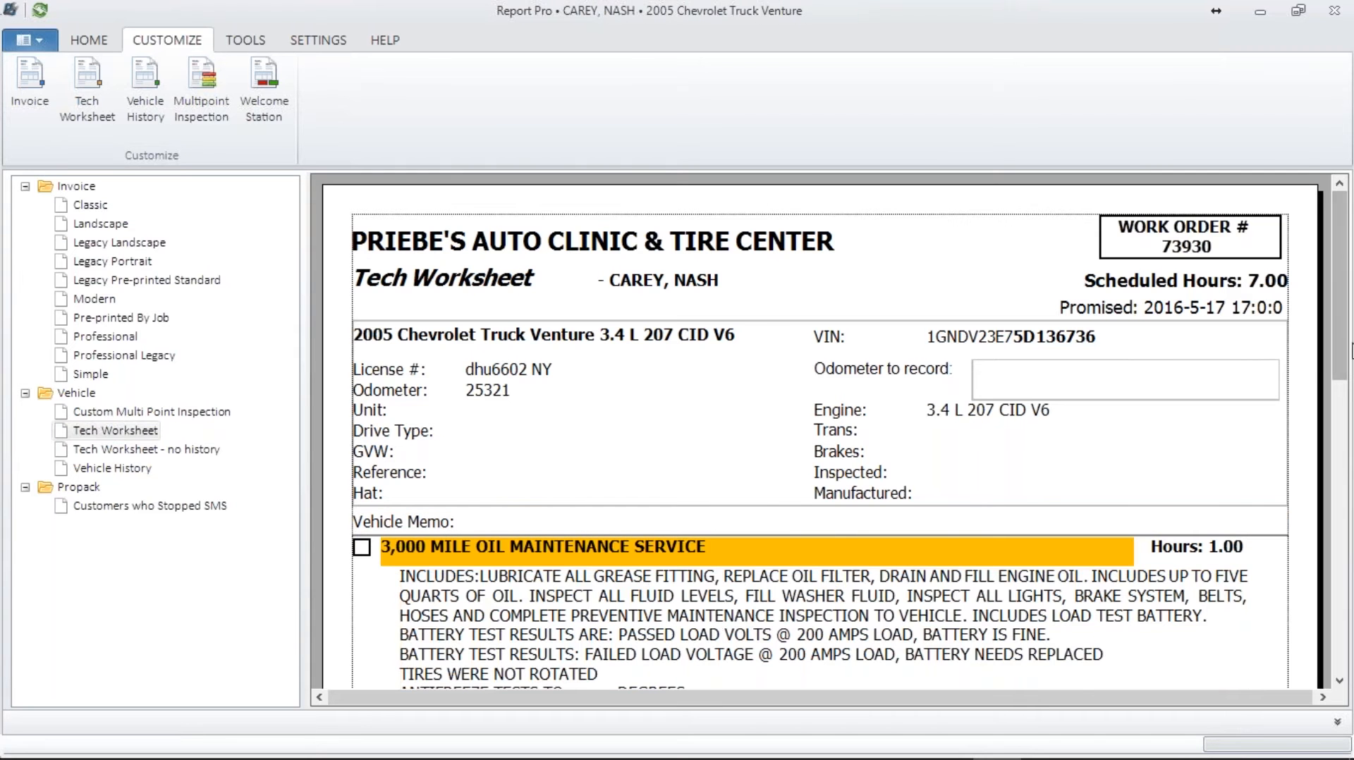
scroll(1340, 367, "down", 10)
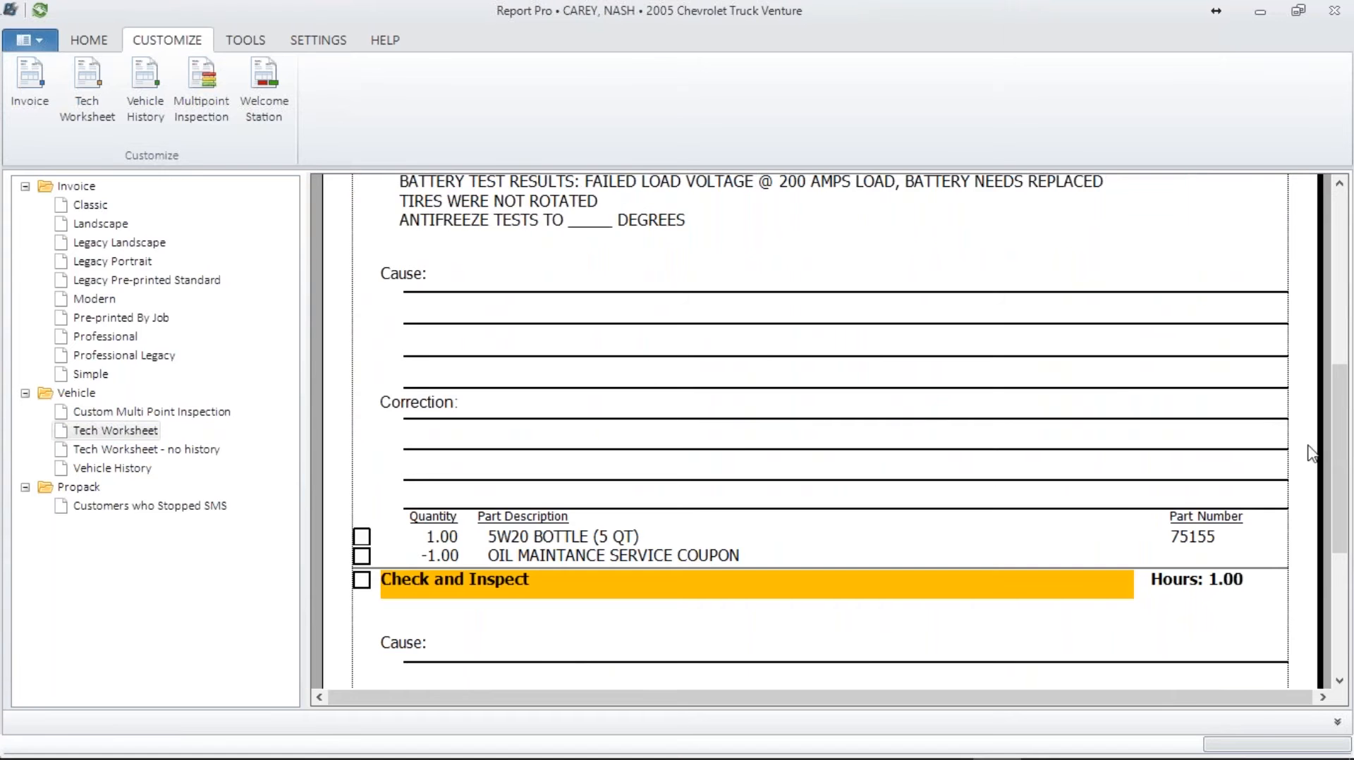
left_click_drag(1339, 453, 1352, 586)
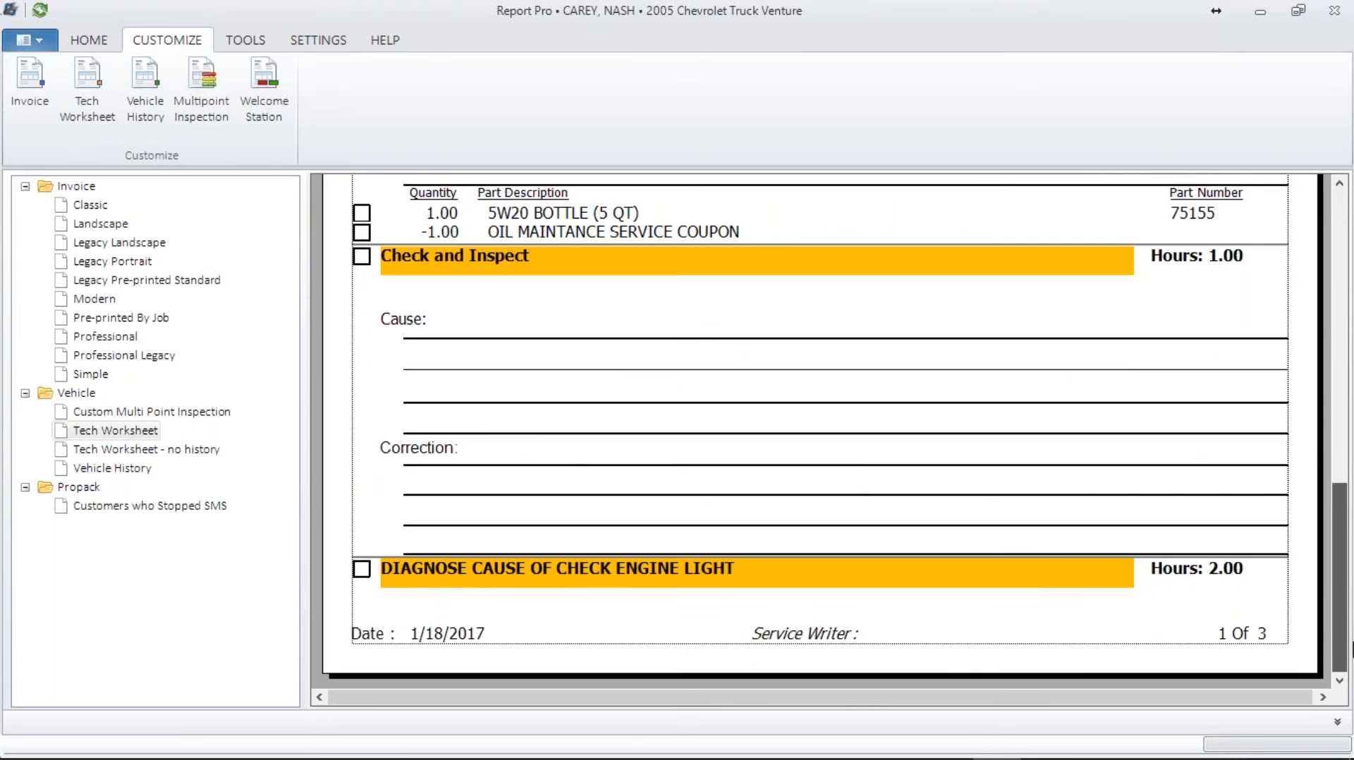
left_click(88, 41)
left_click(308, 109)
left_click(404, 70)
left_click(405, 70)
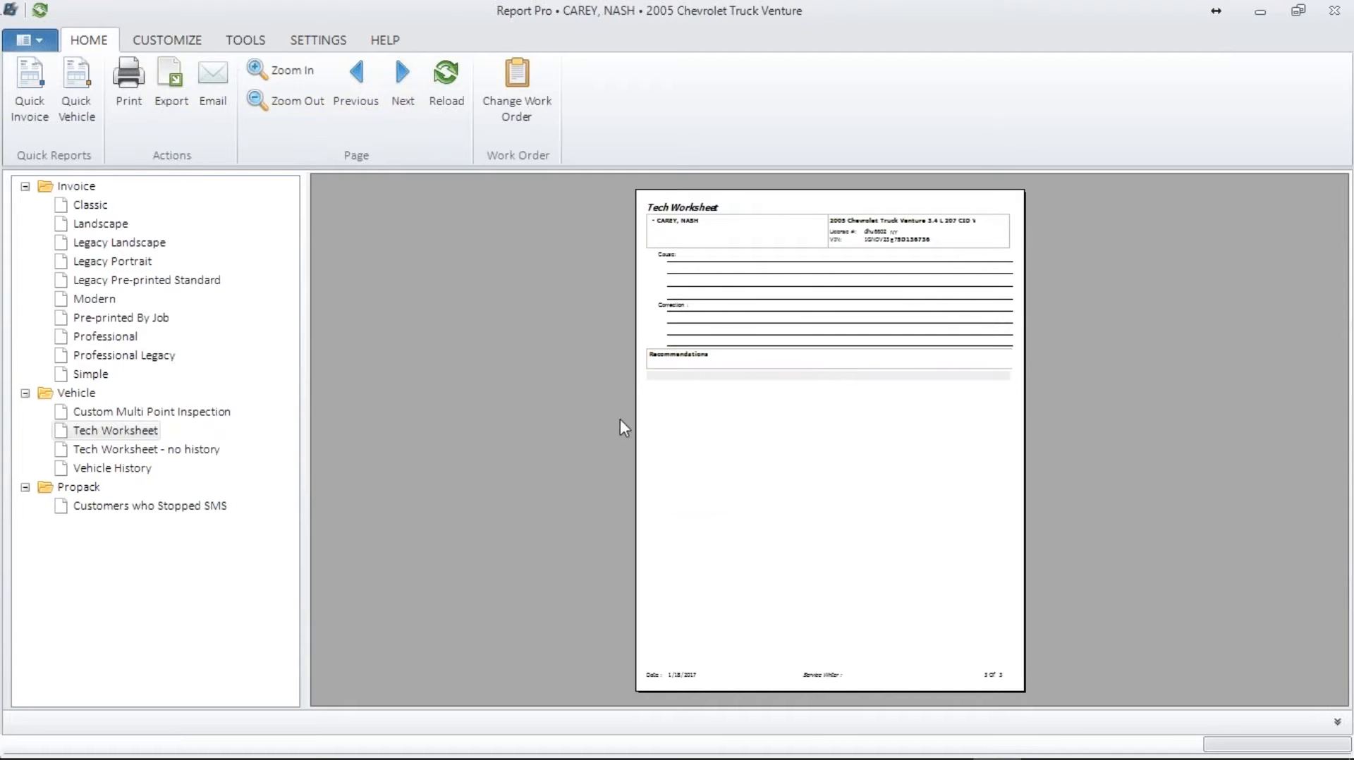
- Review the Vehicle History customization options for maximum years of history, grouping by date or category, and showing only labor items
left_click(167, 40)
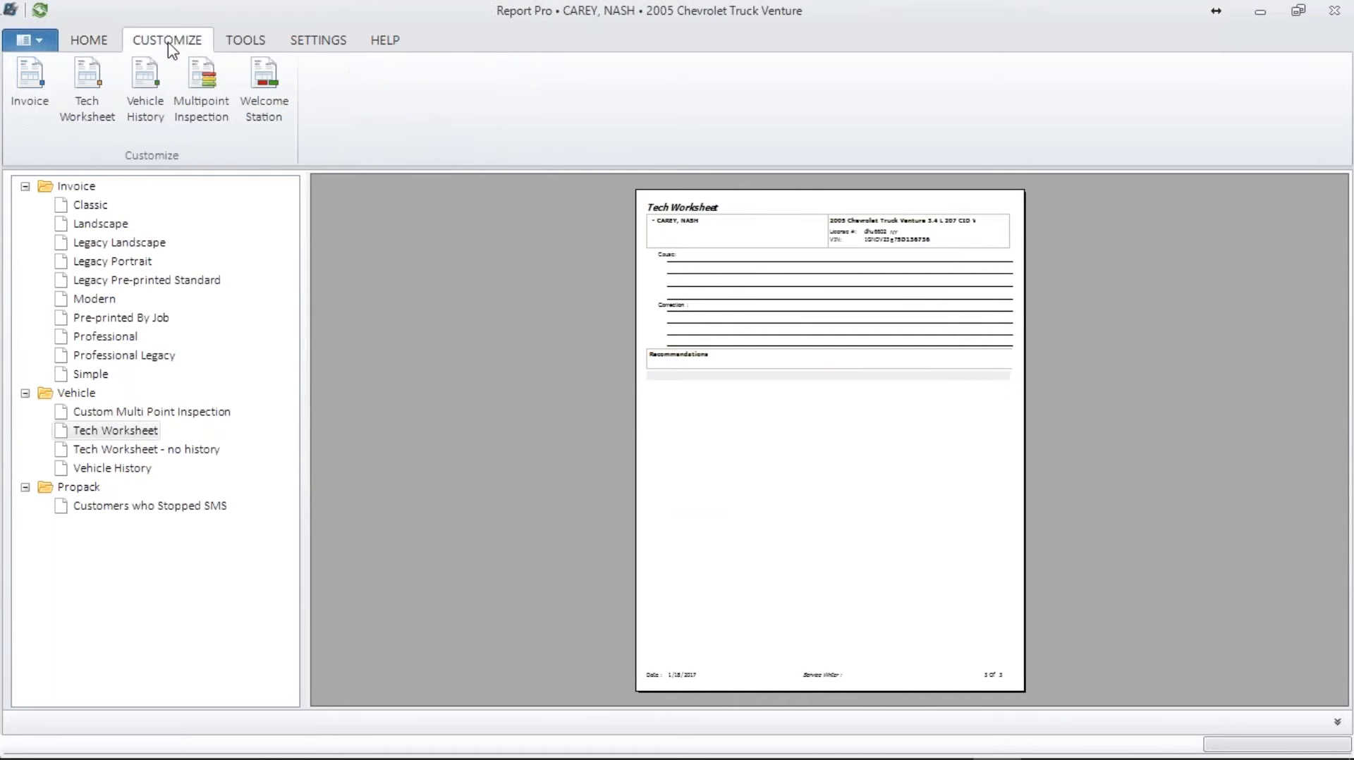
left_click(145, 81)
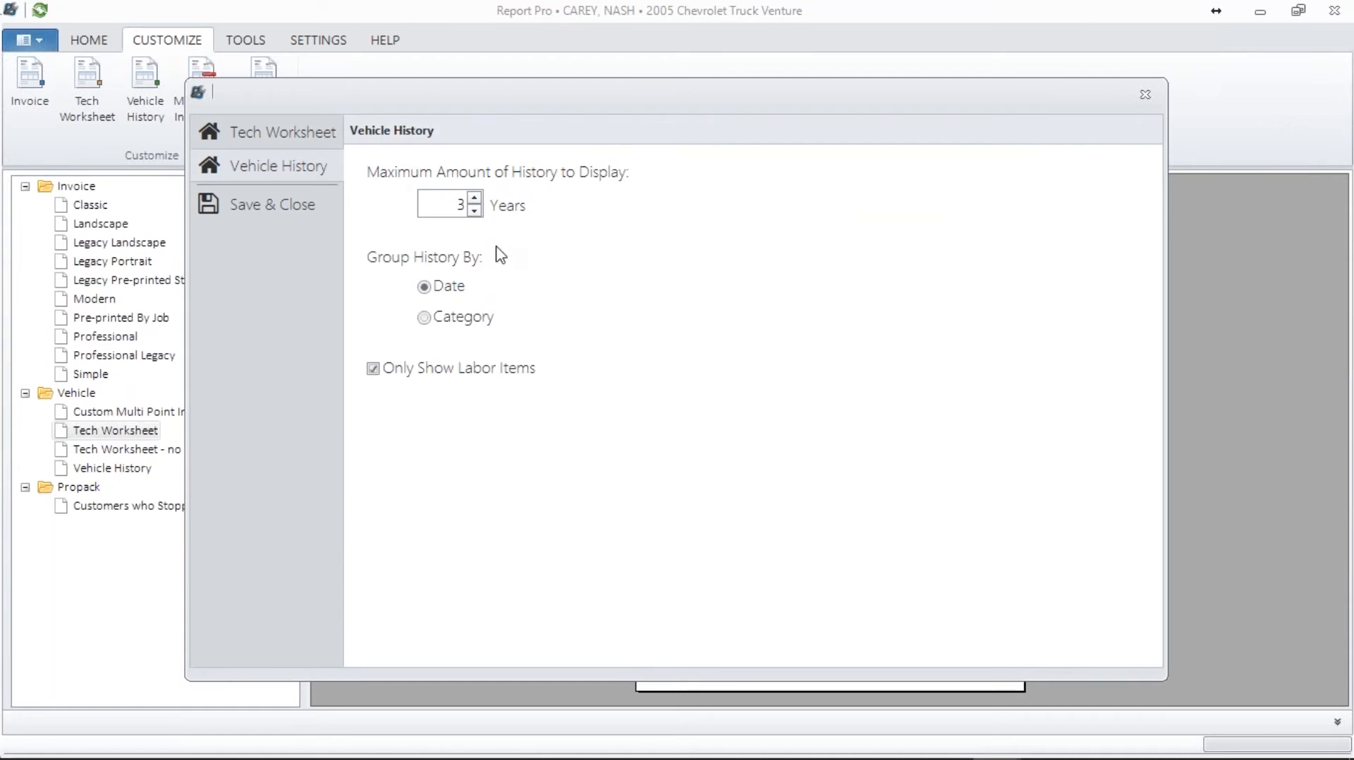
double_click(463, 206)
left_click(475, 198)
left_click(475, 199)
left_click(475, 198)
left_click(447, 318)
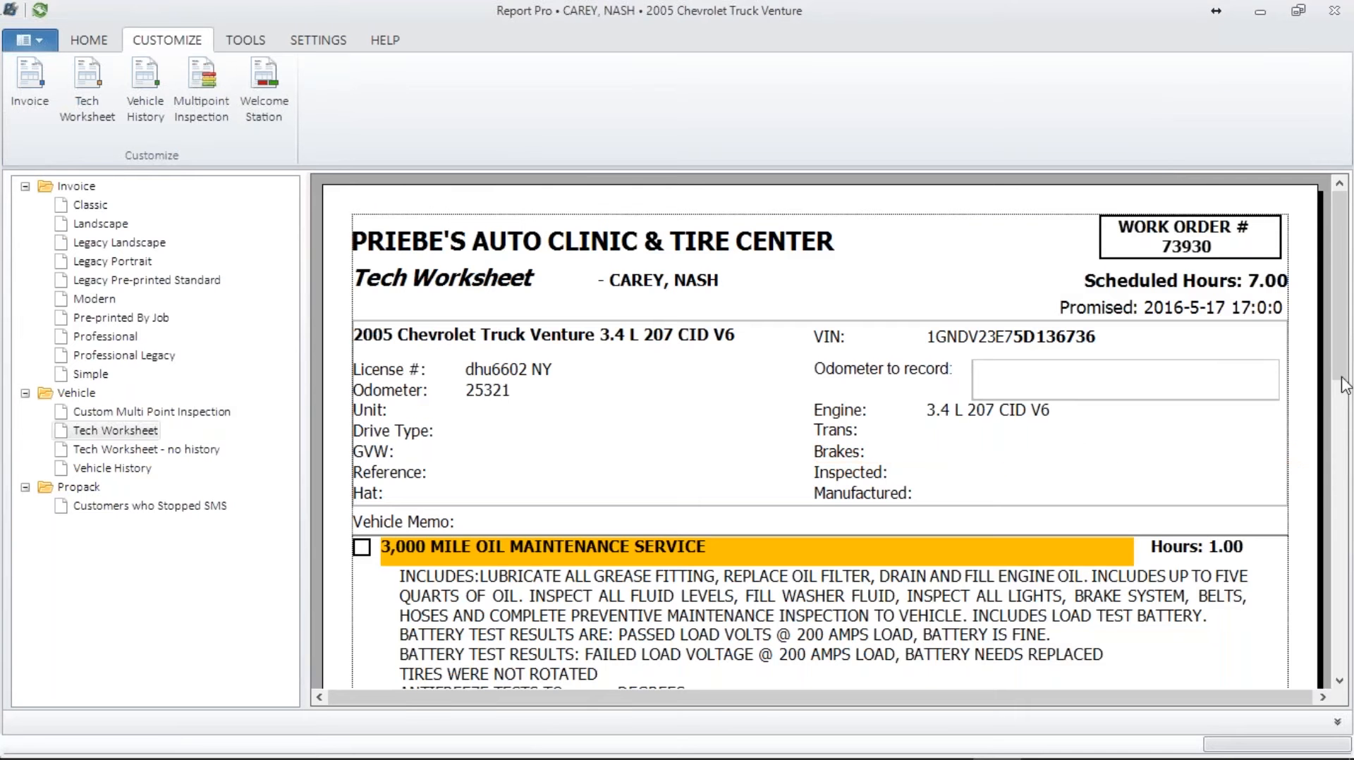
- Page through the Tech Worksheet preview to the last page and check its Recommendations section and abbreviated customer header
scroll(832, 365, "down", 10)
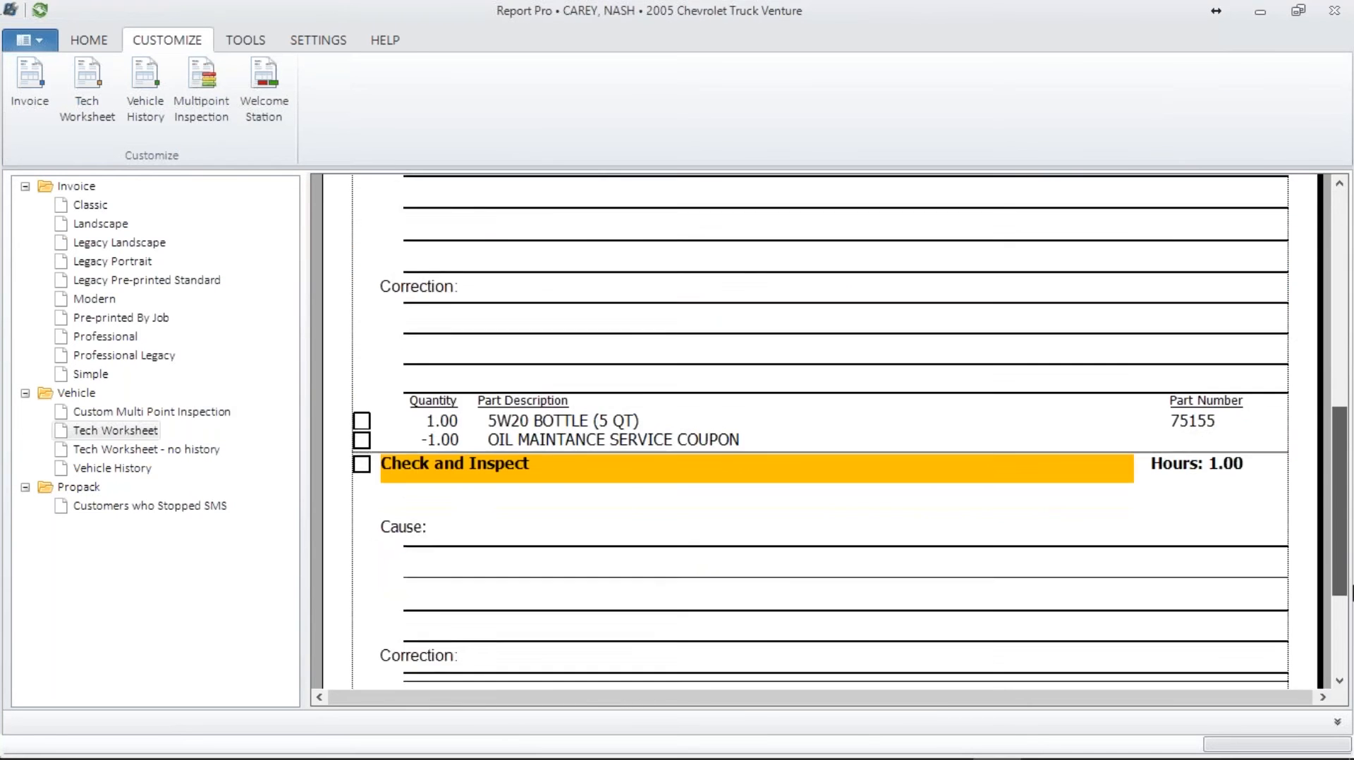
left_click(89, 40)
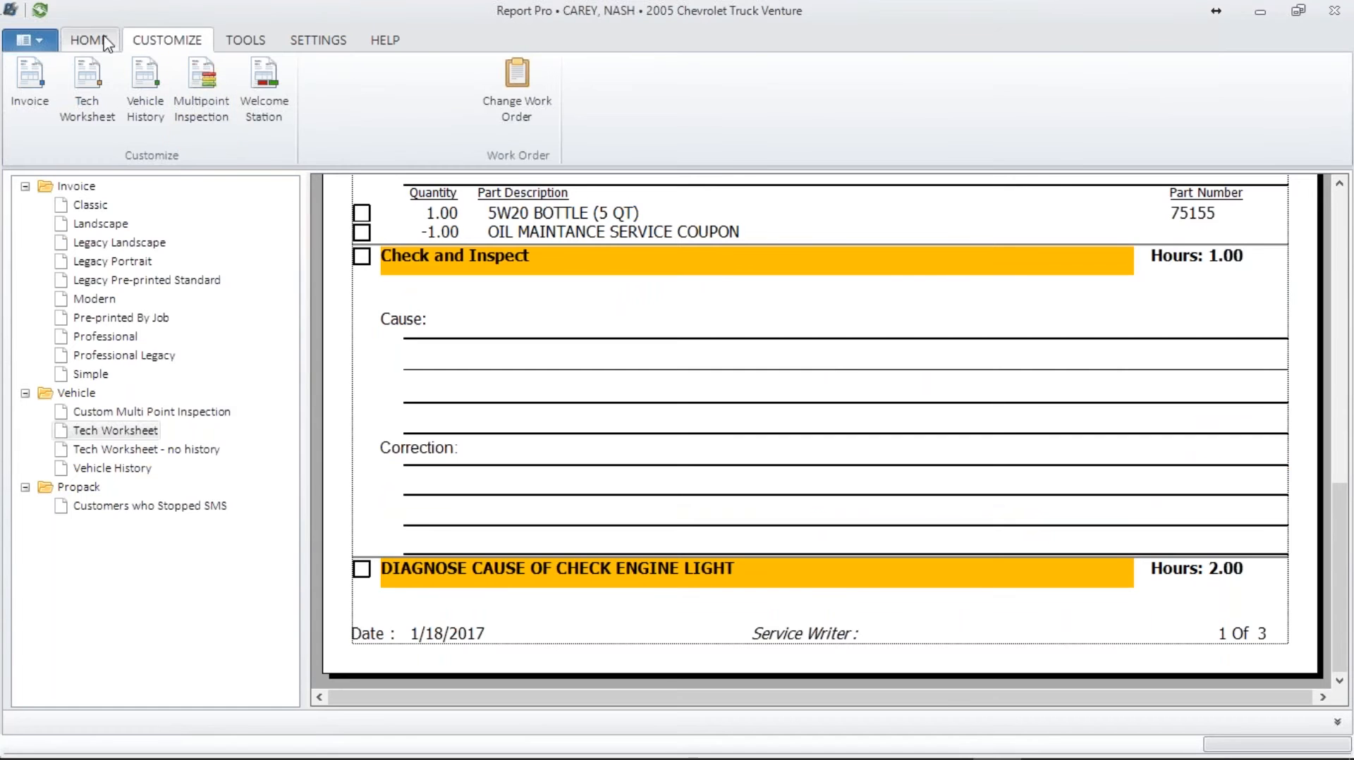
left_click(405, 83)
scroll(749, 337, "down", 10)
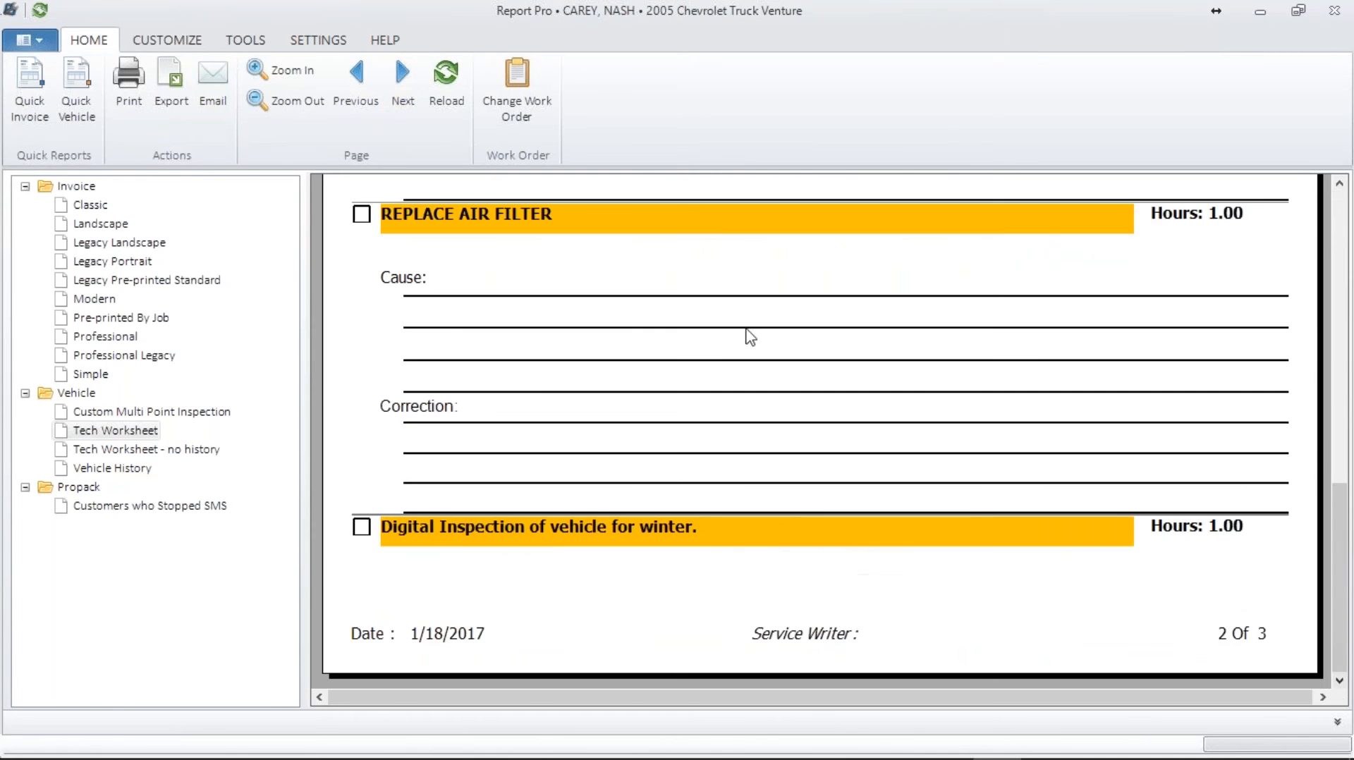
left_click(403, 79)
left_click_drag(1345, 351, 1344, 459)
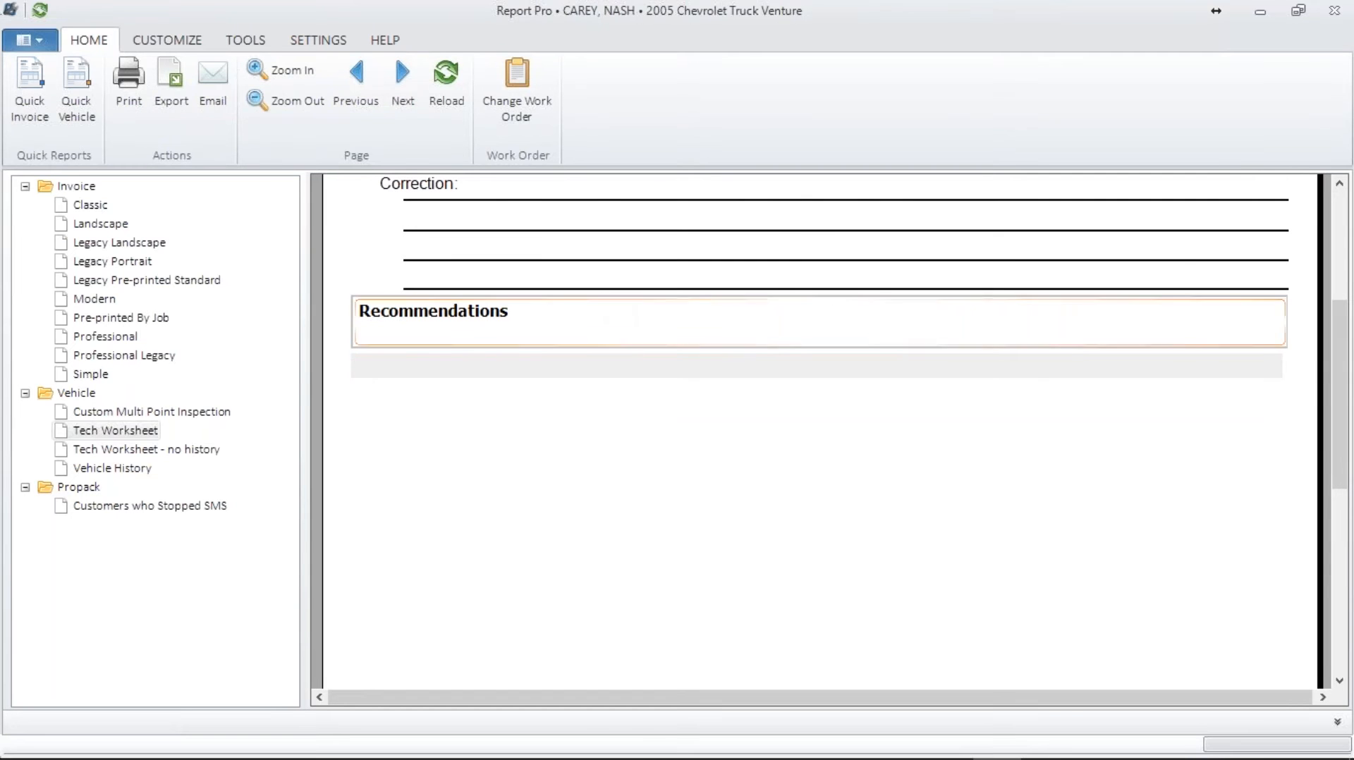
left_click_drag(1339, 392, 1260, 148)
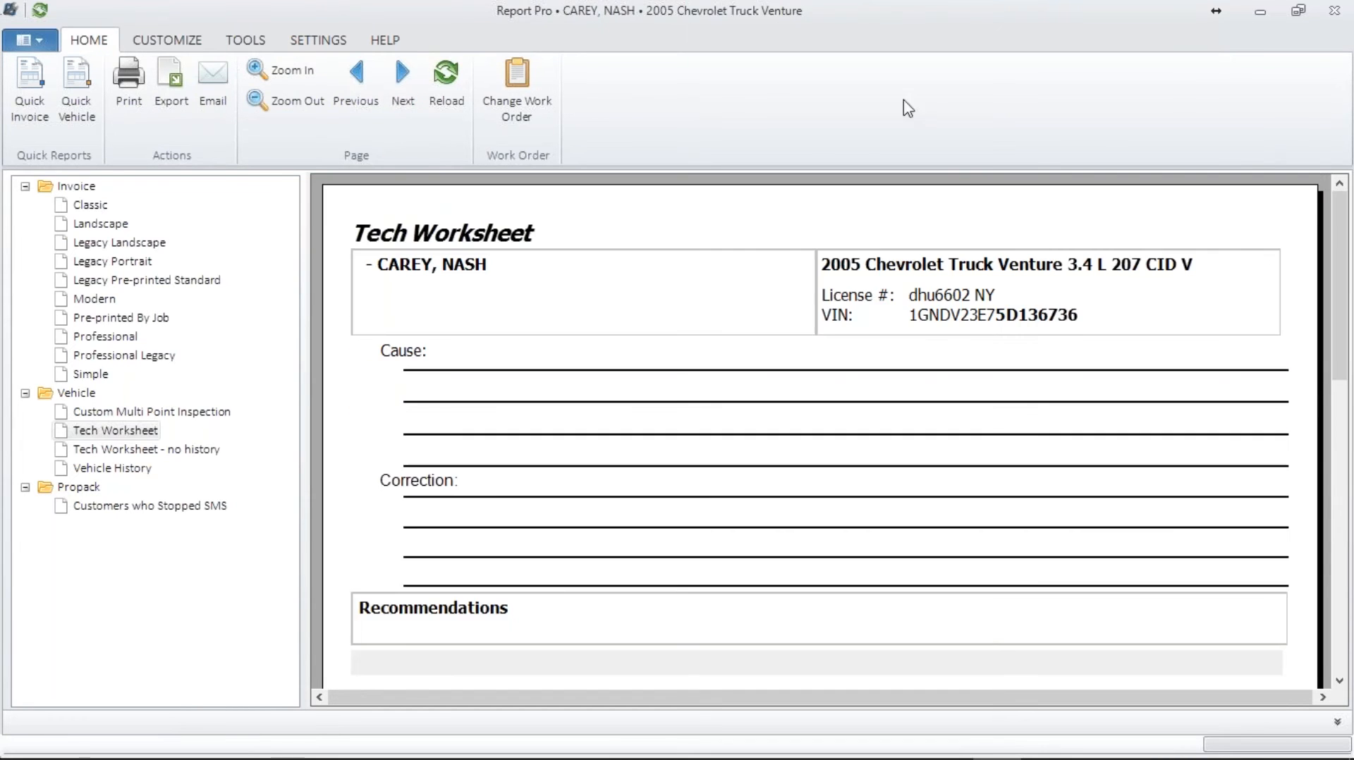
- Recheck the Vehicle History settings from the Tech Worksheet customization, and save and close it
left_click(151, 41)
left_click(87, 81)
left_click(248, 170)
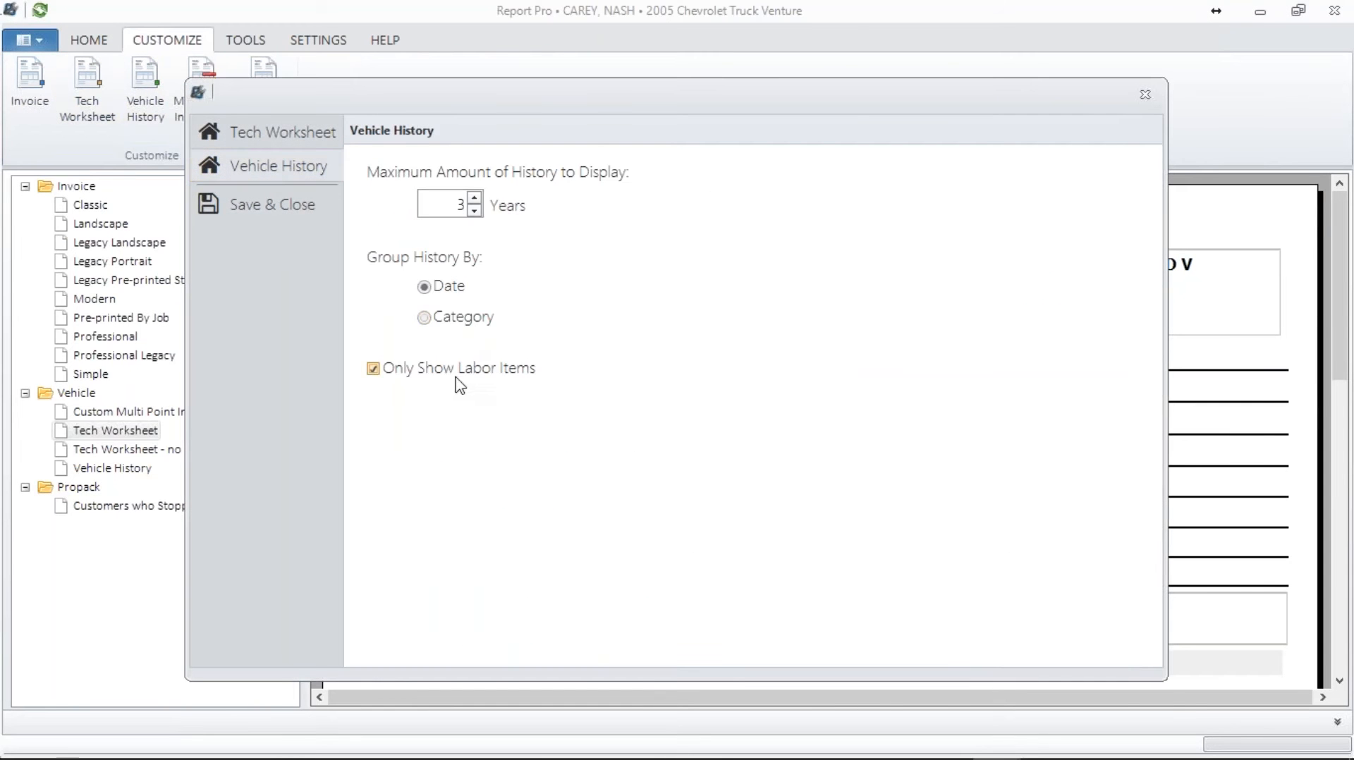
left_click(284, 203)
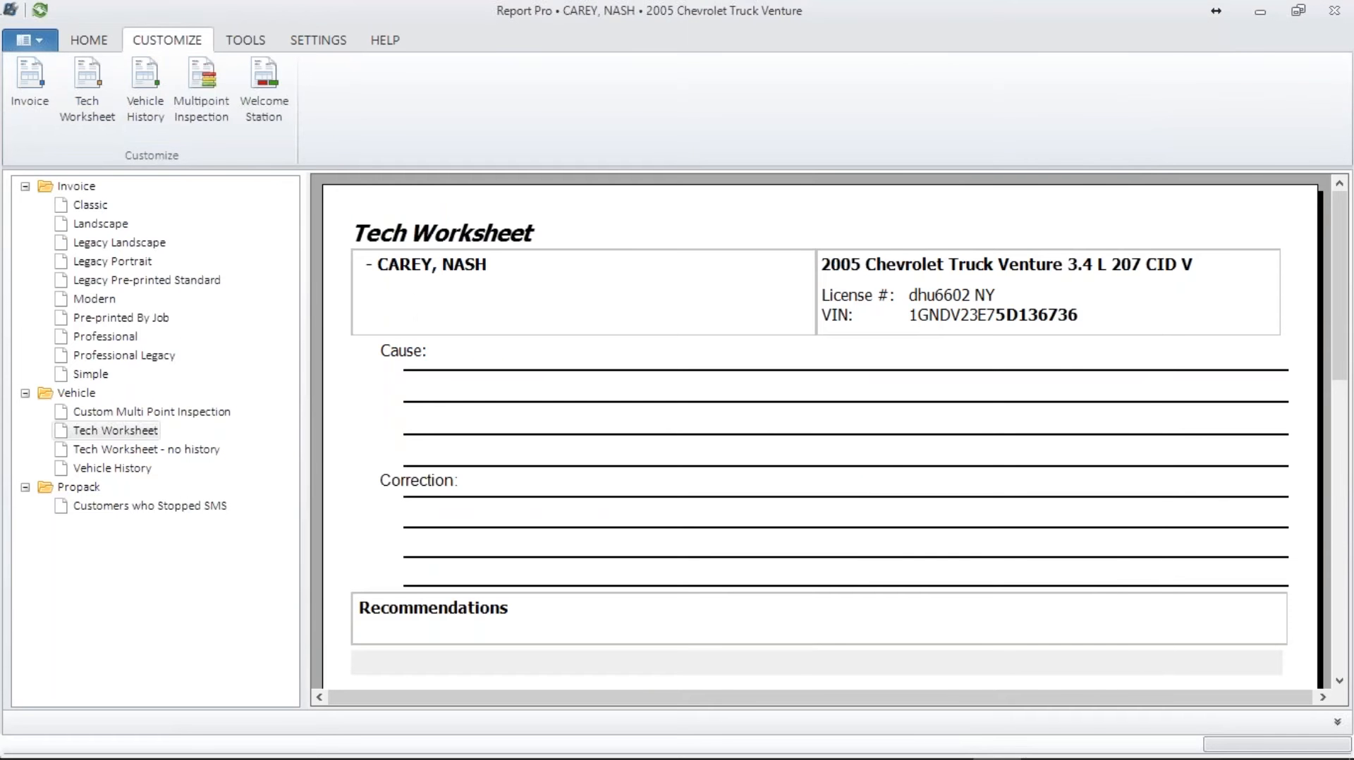
- Open the Multipoint Inspection customization and look over the list of available inspections
left_click(191, 88)
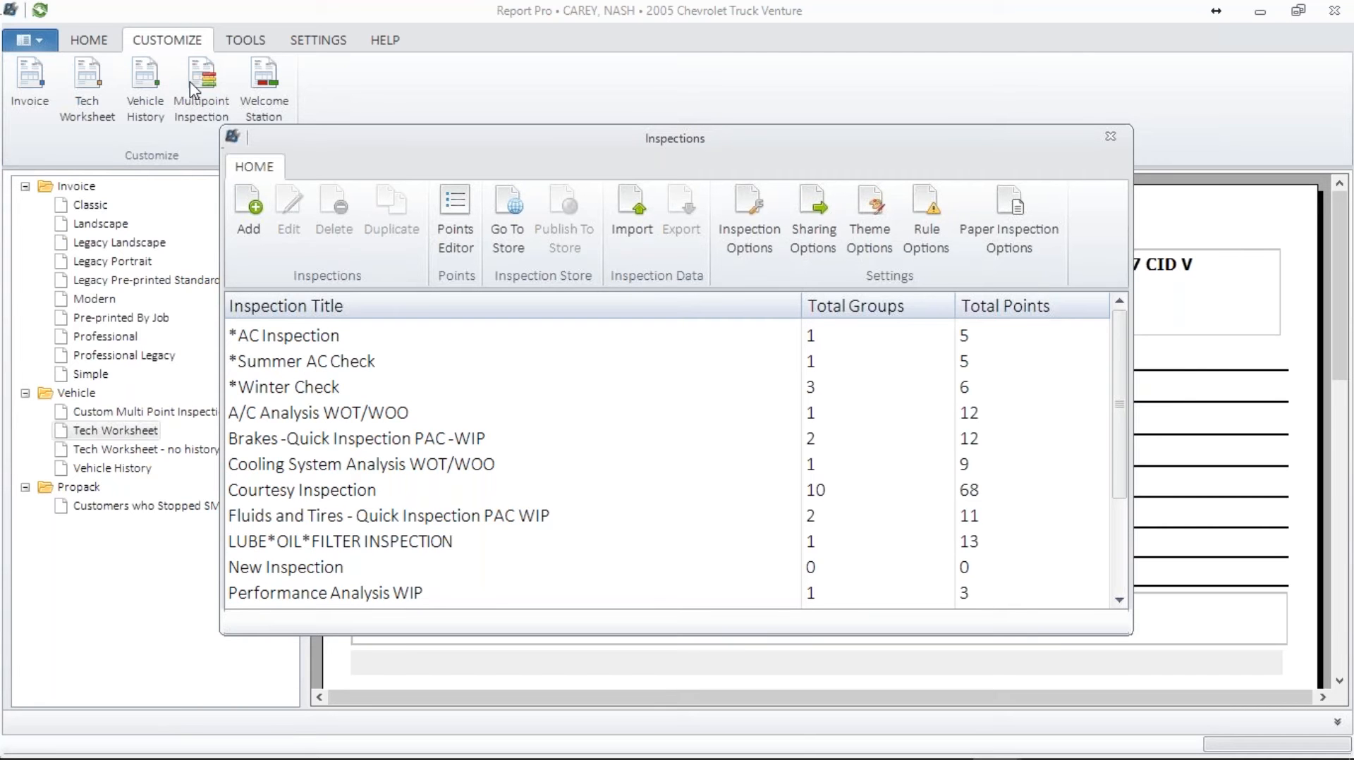
left_click(1336, 279)
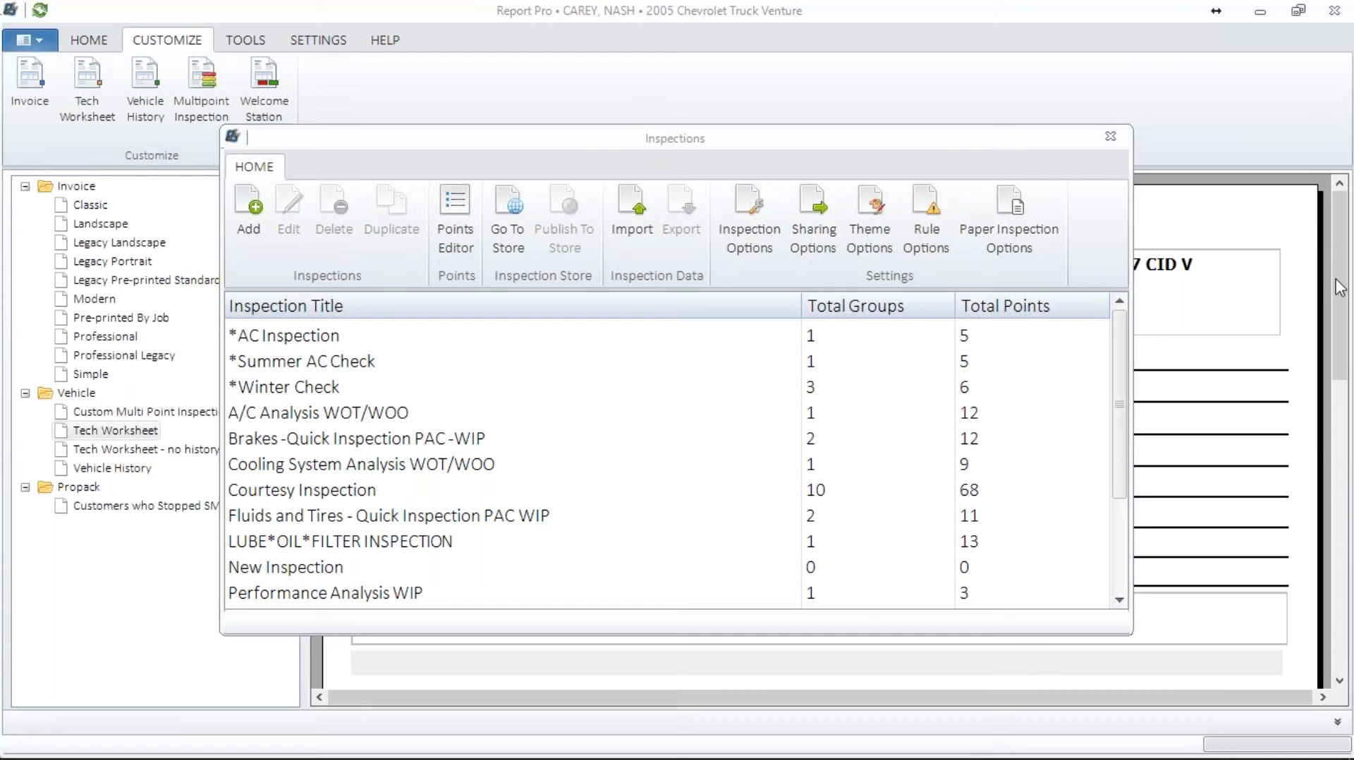
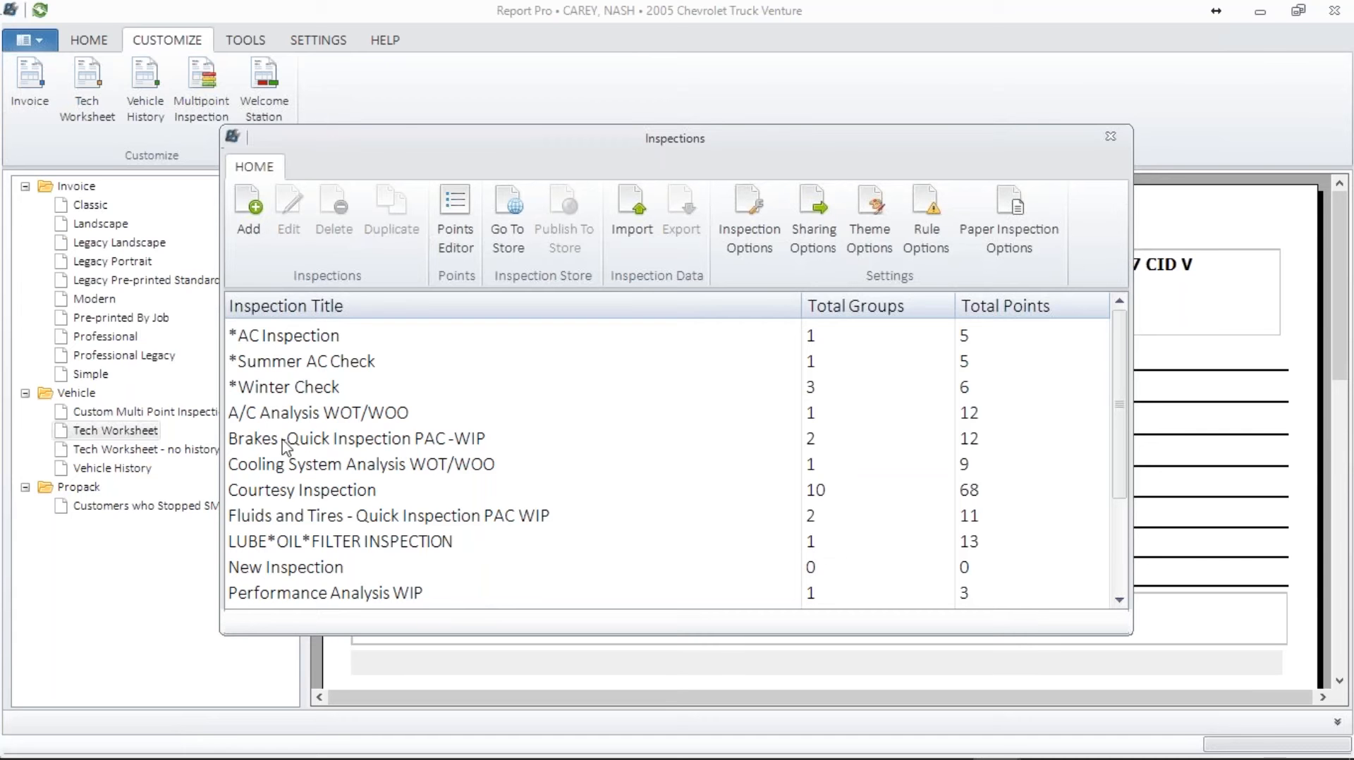
left_click_drag(1119, 406, 1120, 367)
left_click(1335, 270)
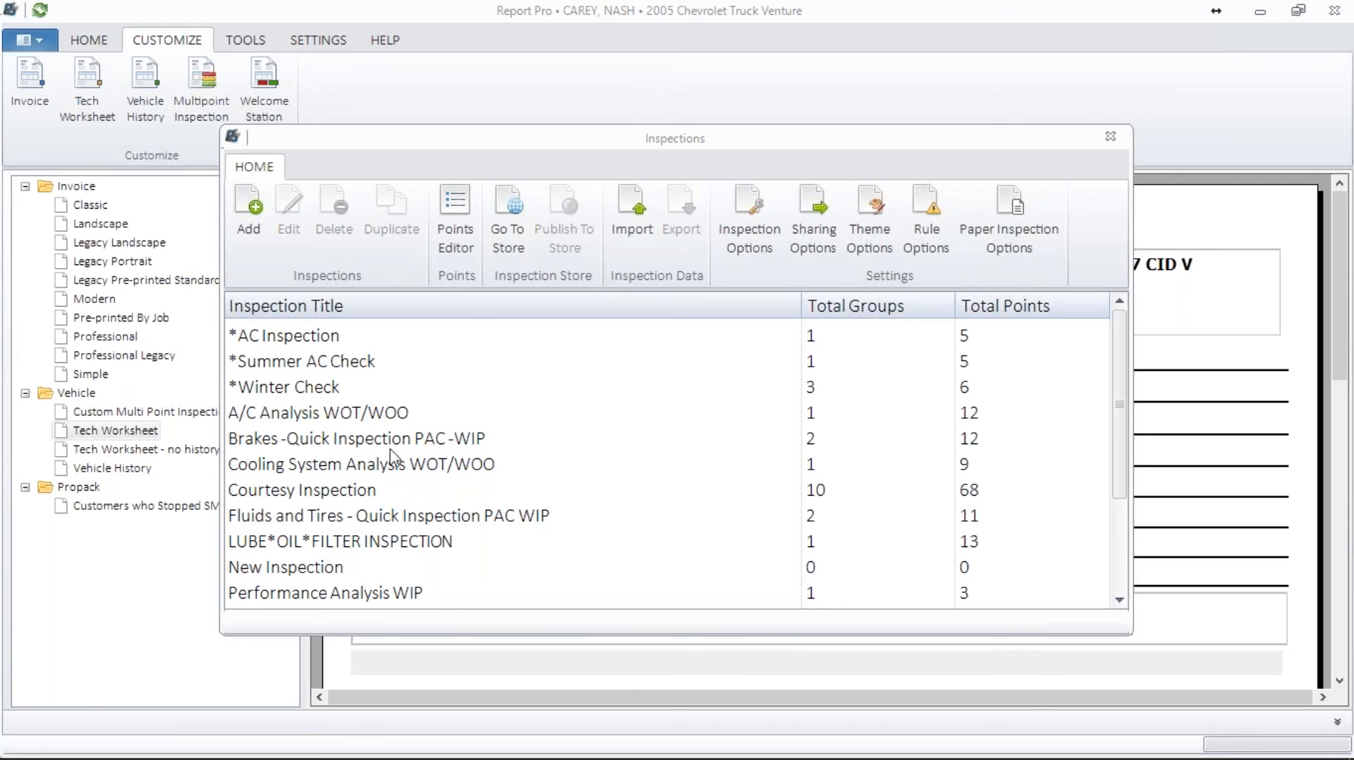
- Browse the Inspection Store and preview the points included in the Tunex Used Car Inspection
left_click(505, 224)
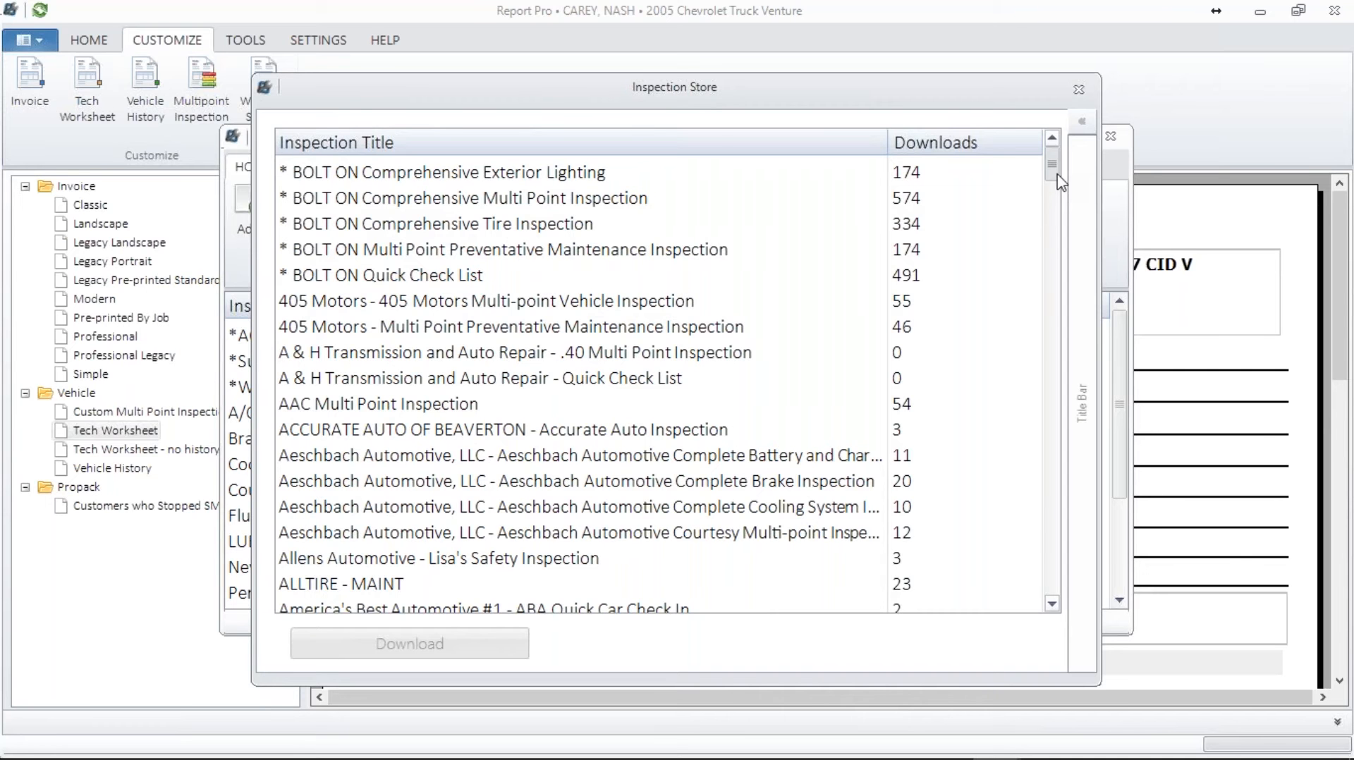
left_click_drag(1060, 182, 1055, 596)
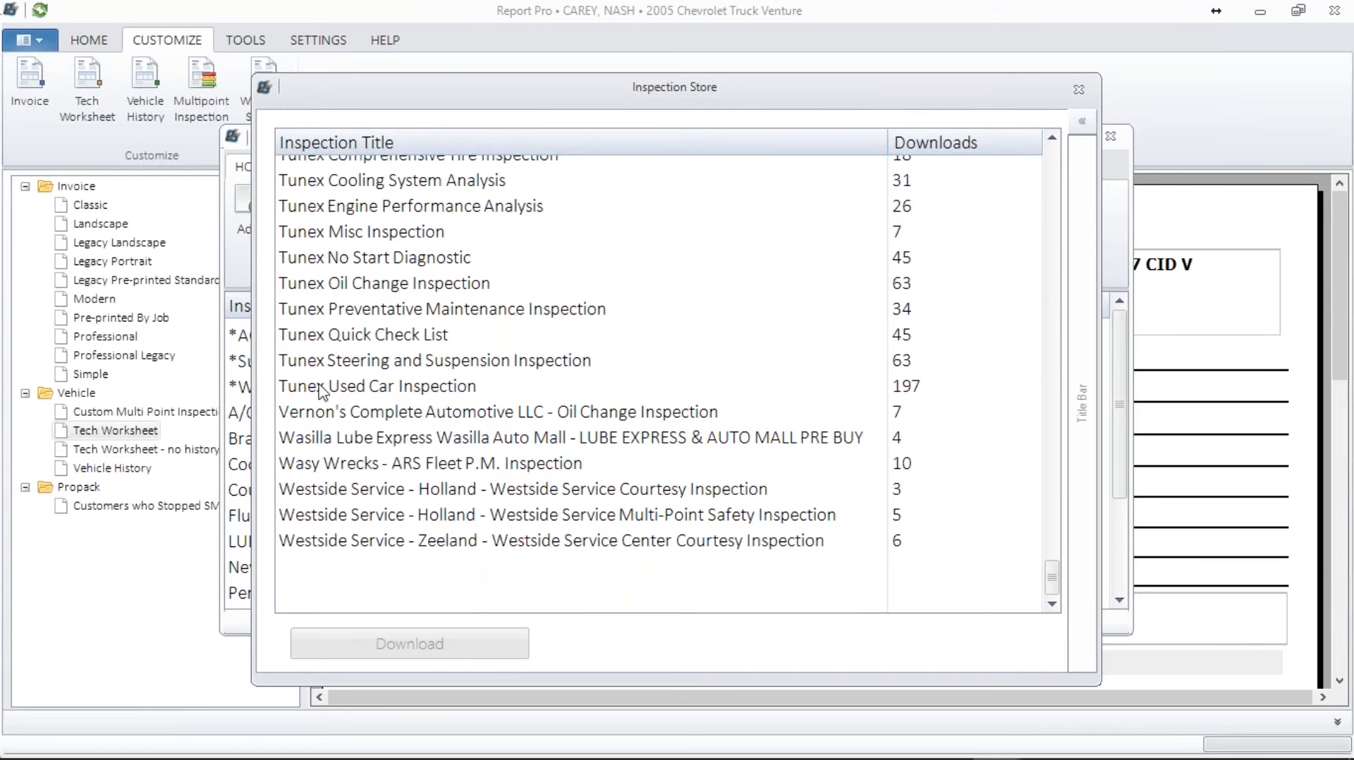
left_click(406, 393)
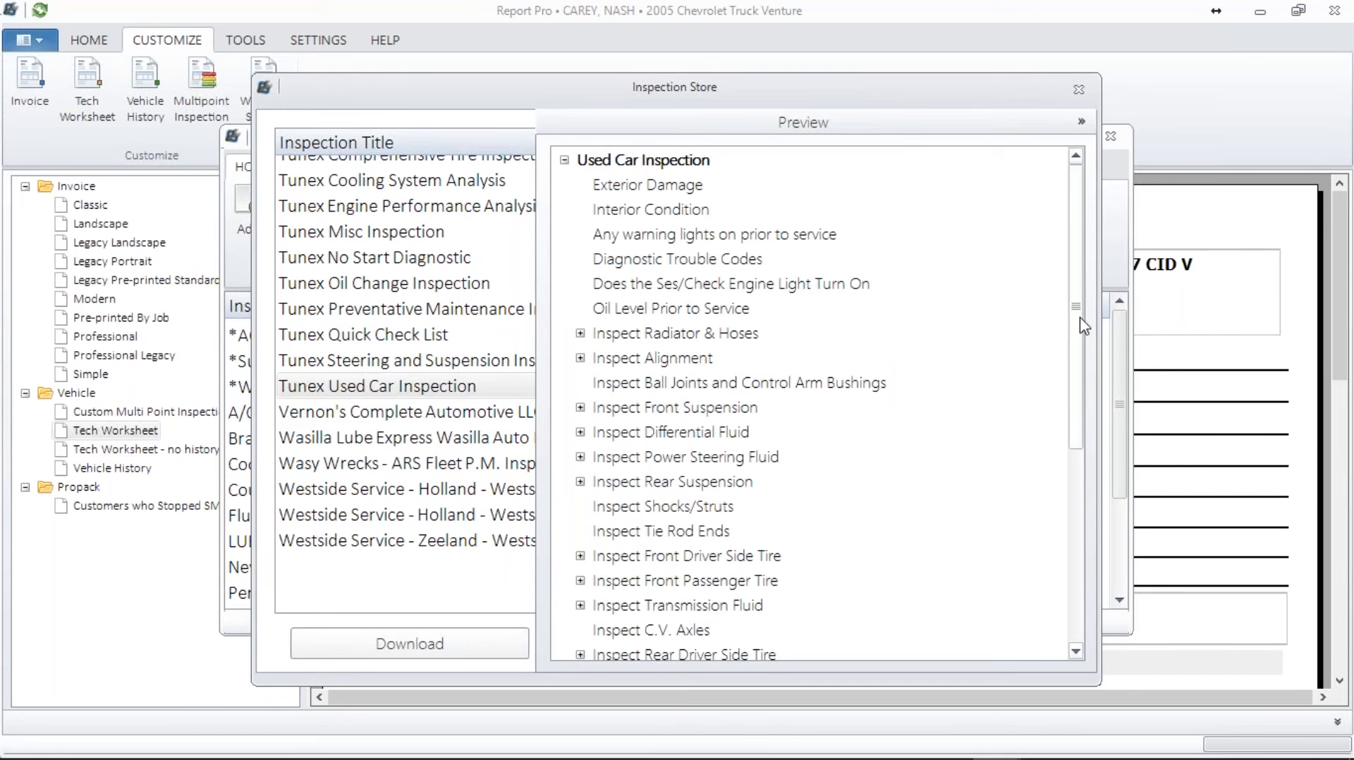
left_click_drag(1083, 322, 1055, 544)
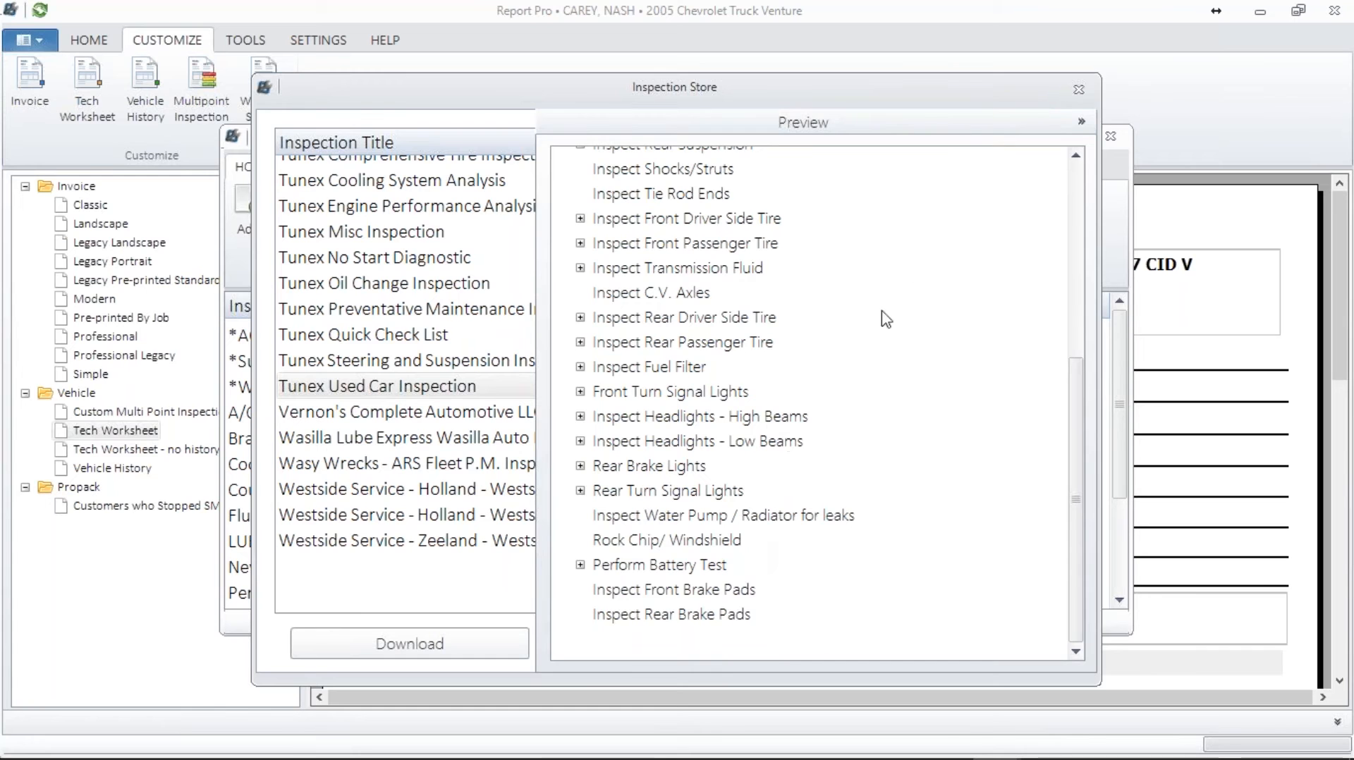
left_click(1082, 124)
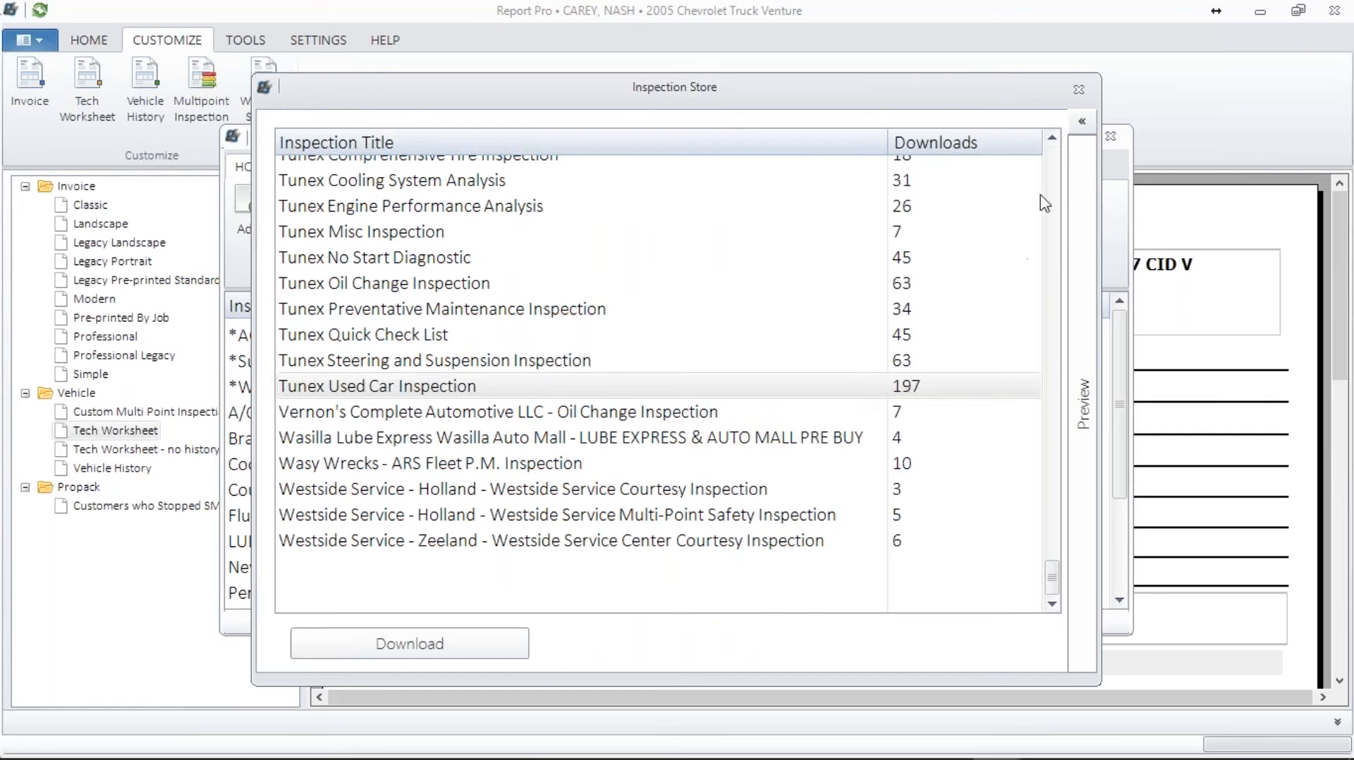
left_click(1052, 139)
left_click_drag(1053, 146, 1053, 146)
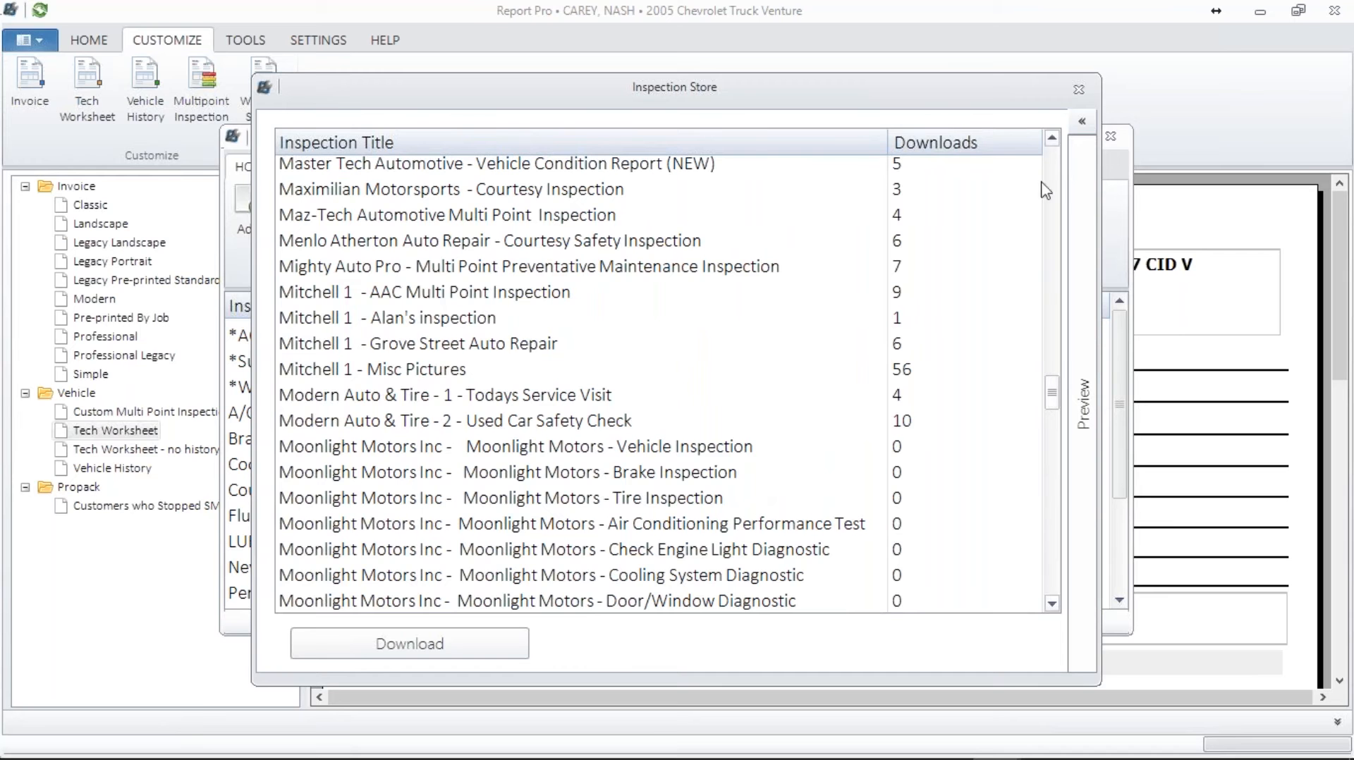
- Select the Ayers Automotive Courtesy Inspection in the inspection store and examine its preview, including the notes and recommendations under Brake System Operation
left_click_drag(1053, 165, 1053, 172)
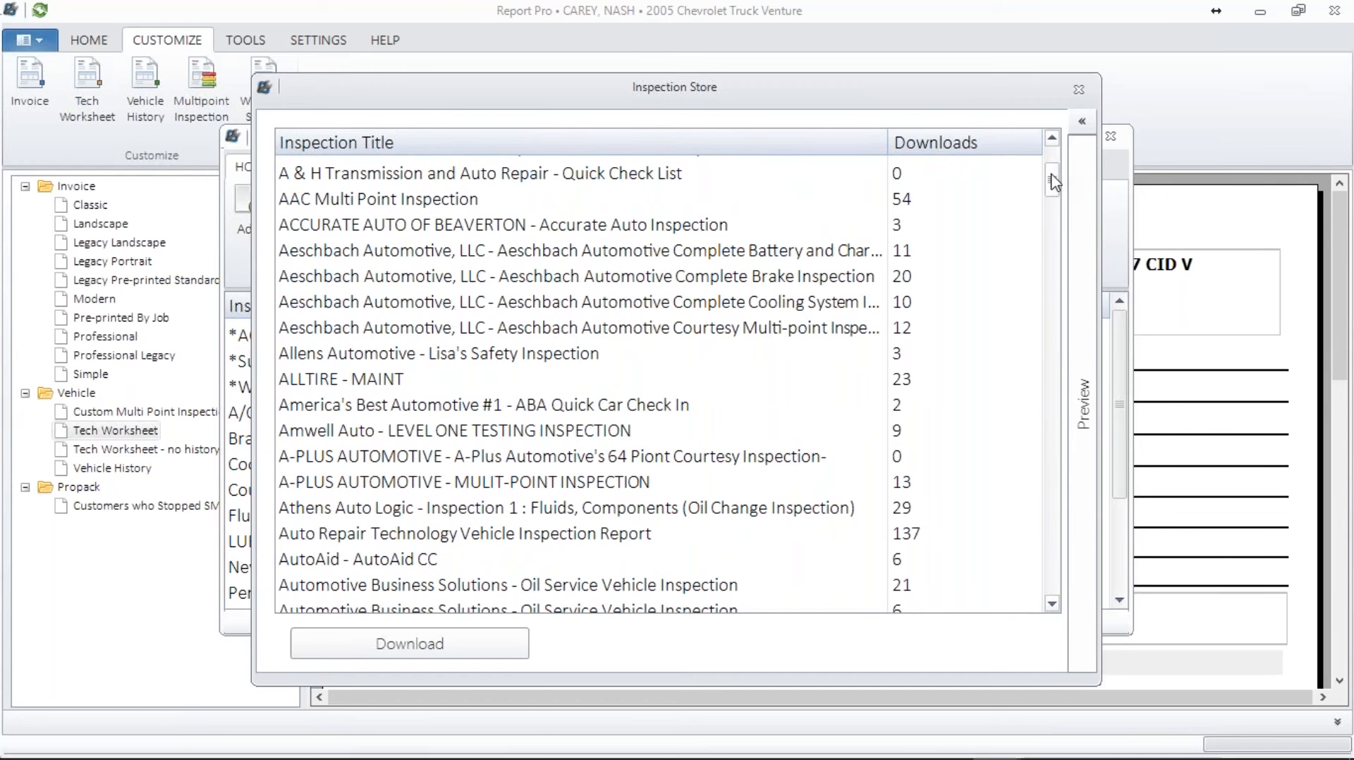
left_click(1055, 605)
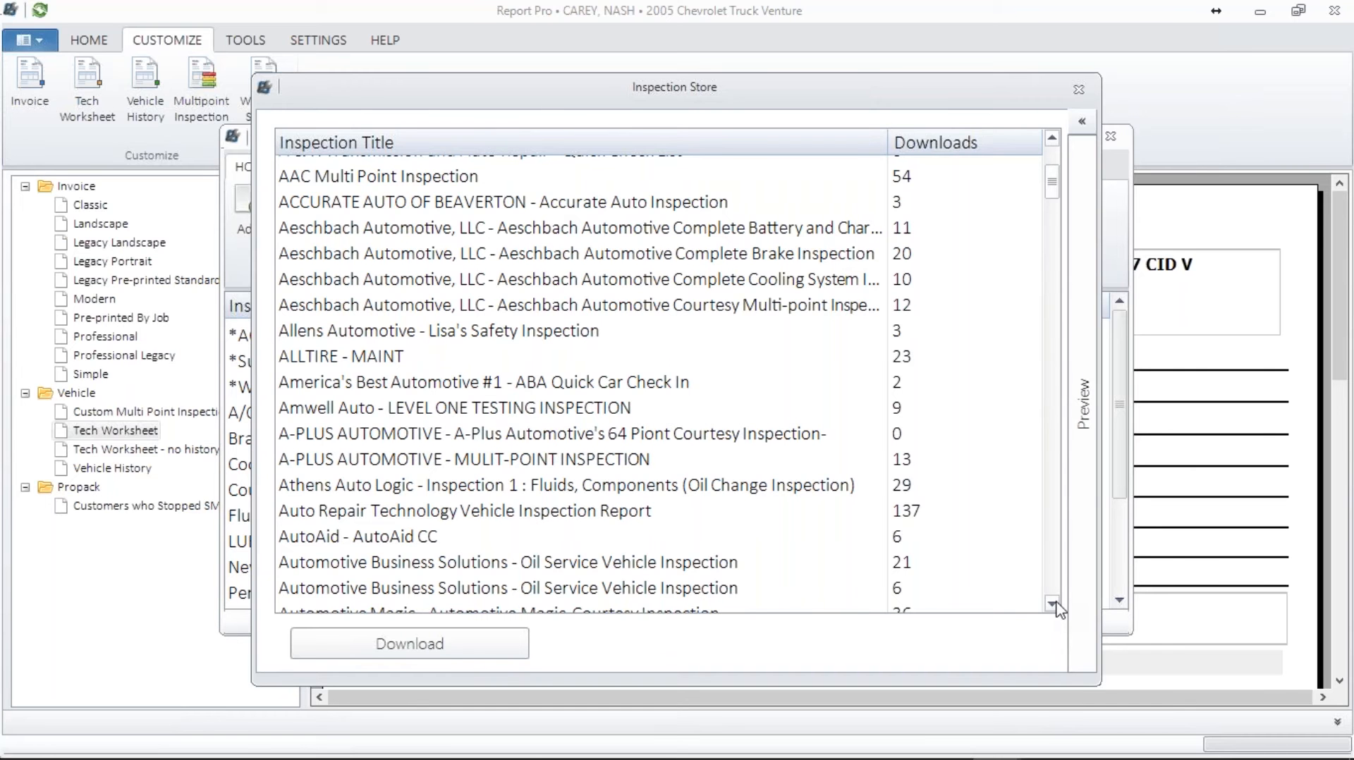
left_click(1052, 604)
scroll(913, 188, "down", 4)
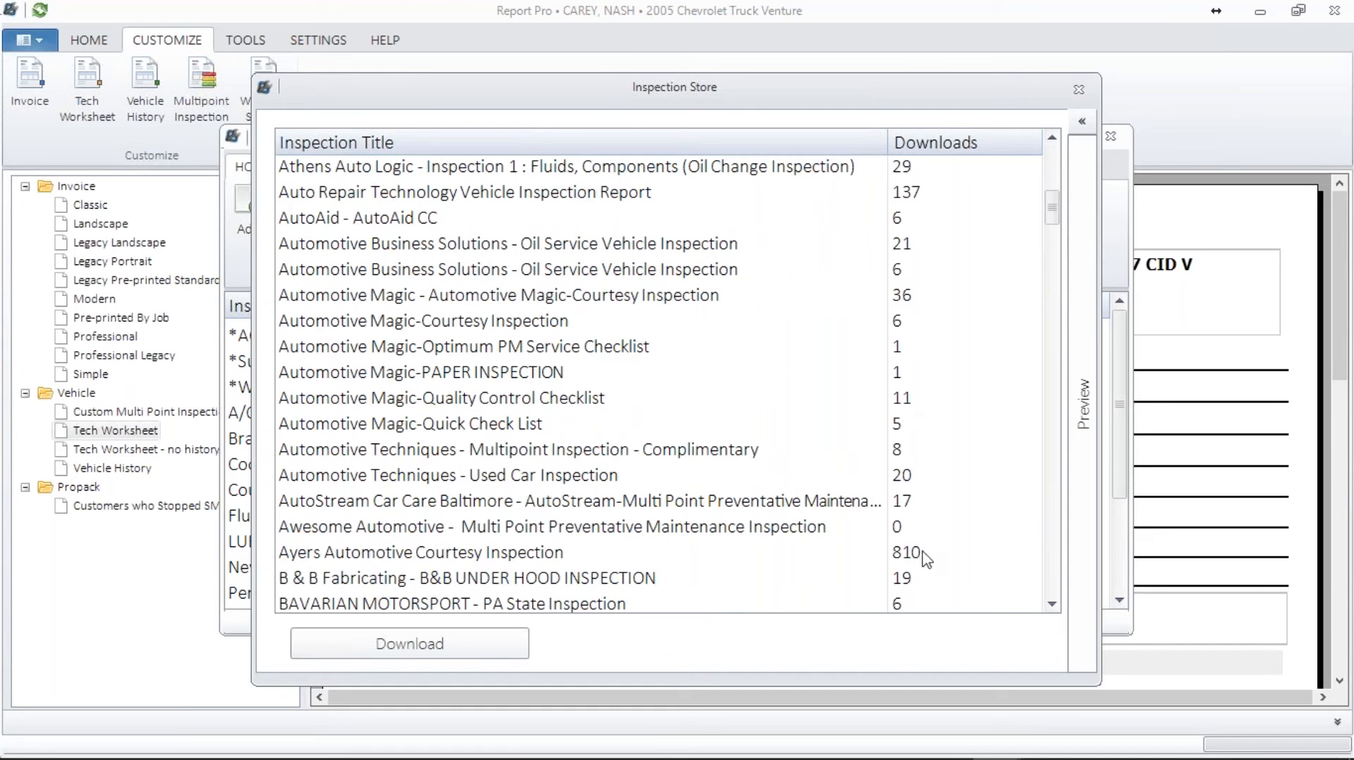
left_click(511, 553)
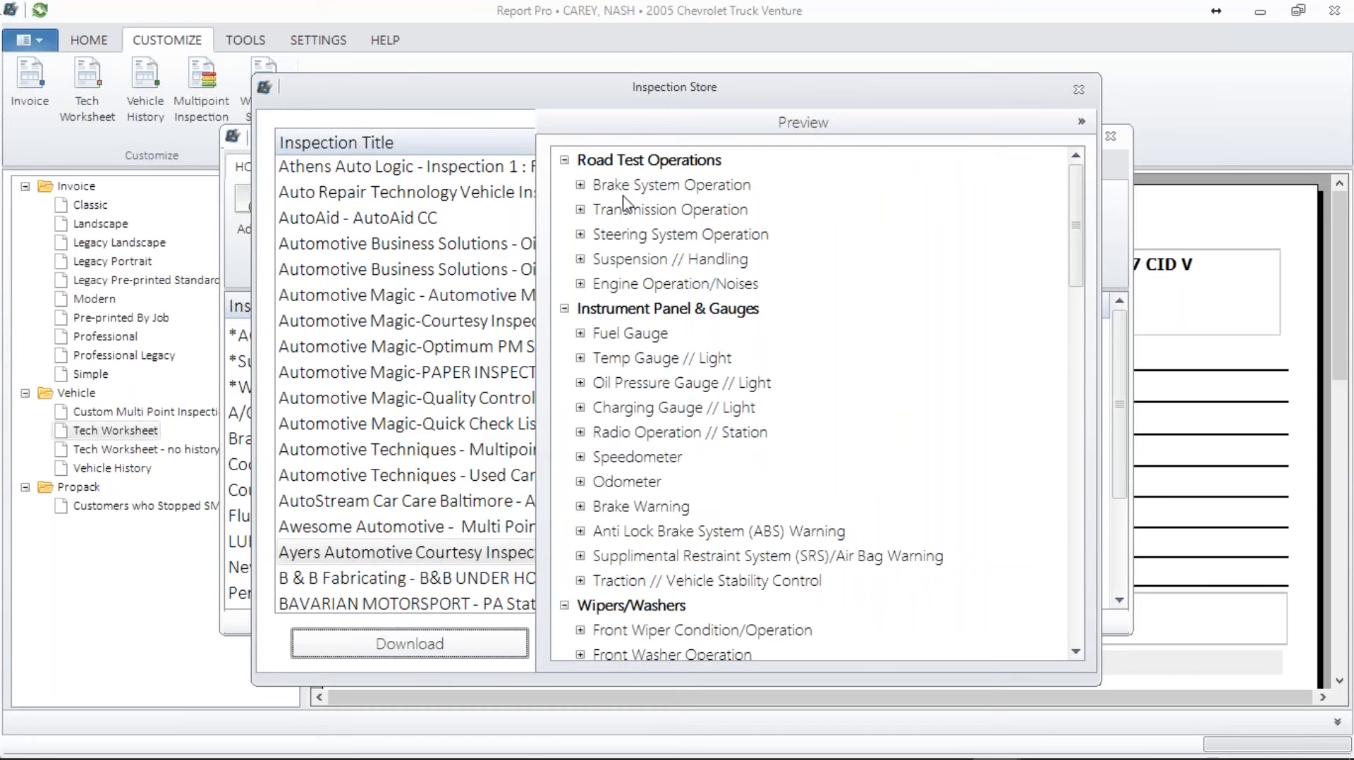
left_click(580, 185)
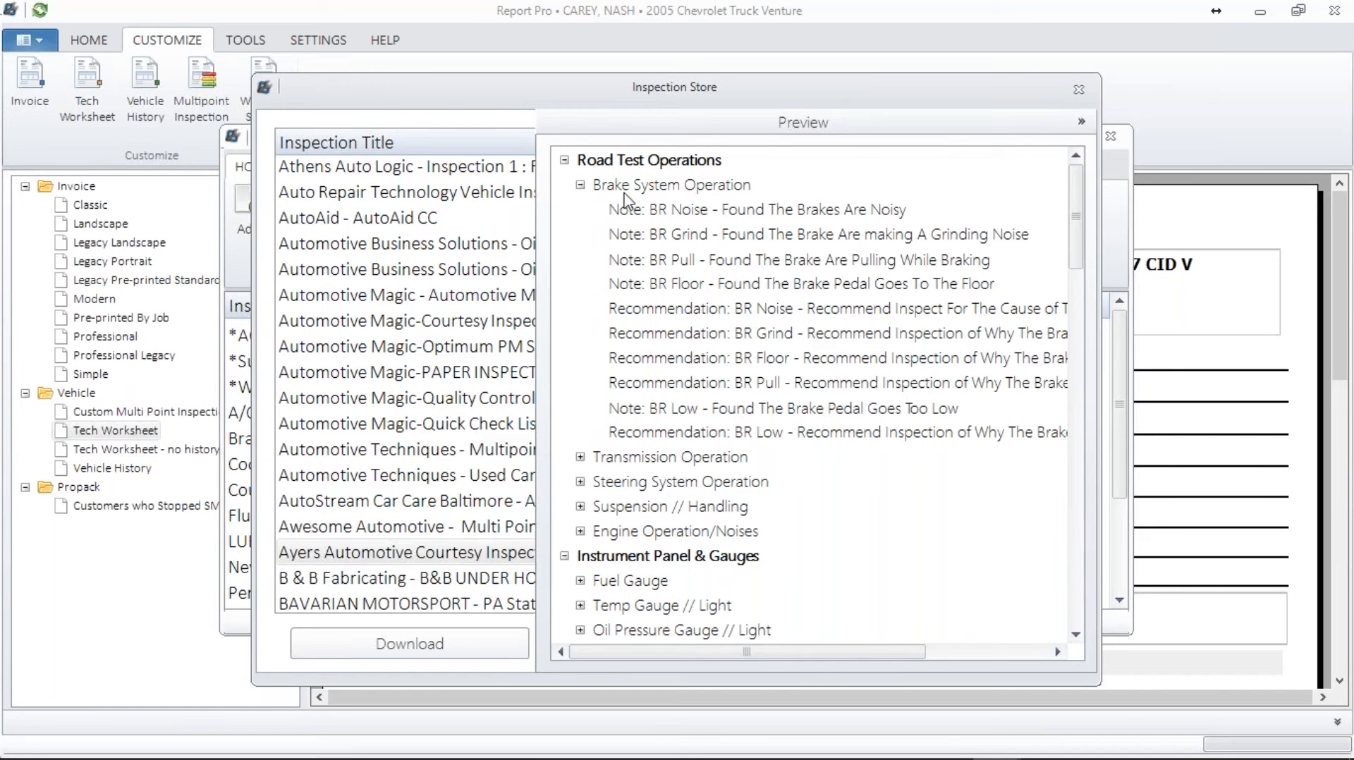
left_click(581, 185)
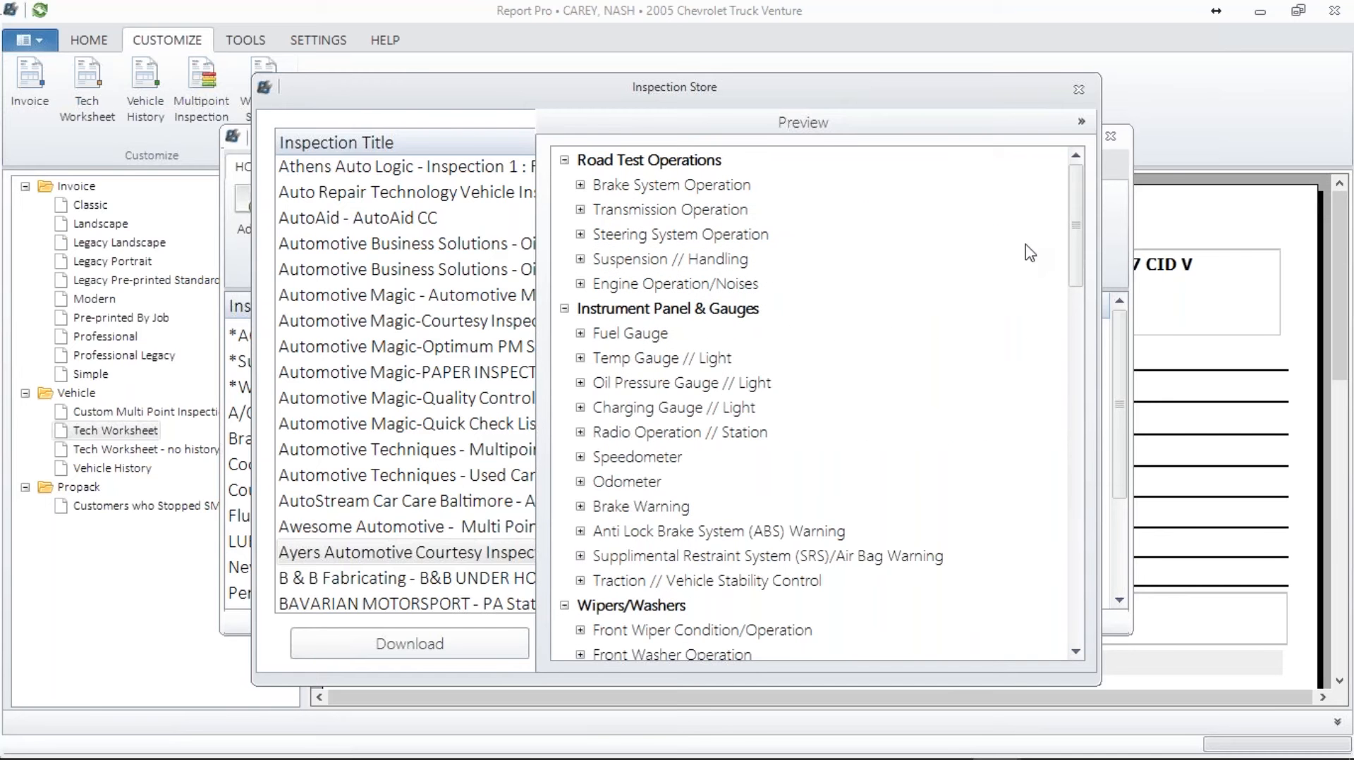
left_click_drag(1079, 263, 1095, 387)
left_click_drag(1092, 411, 1083, 632)
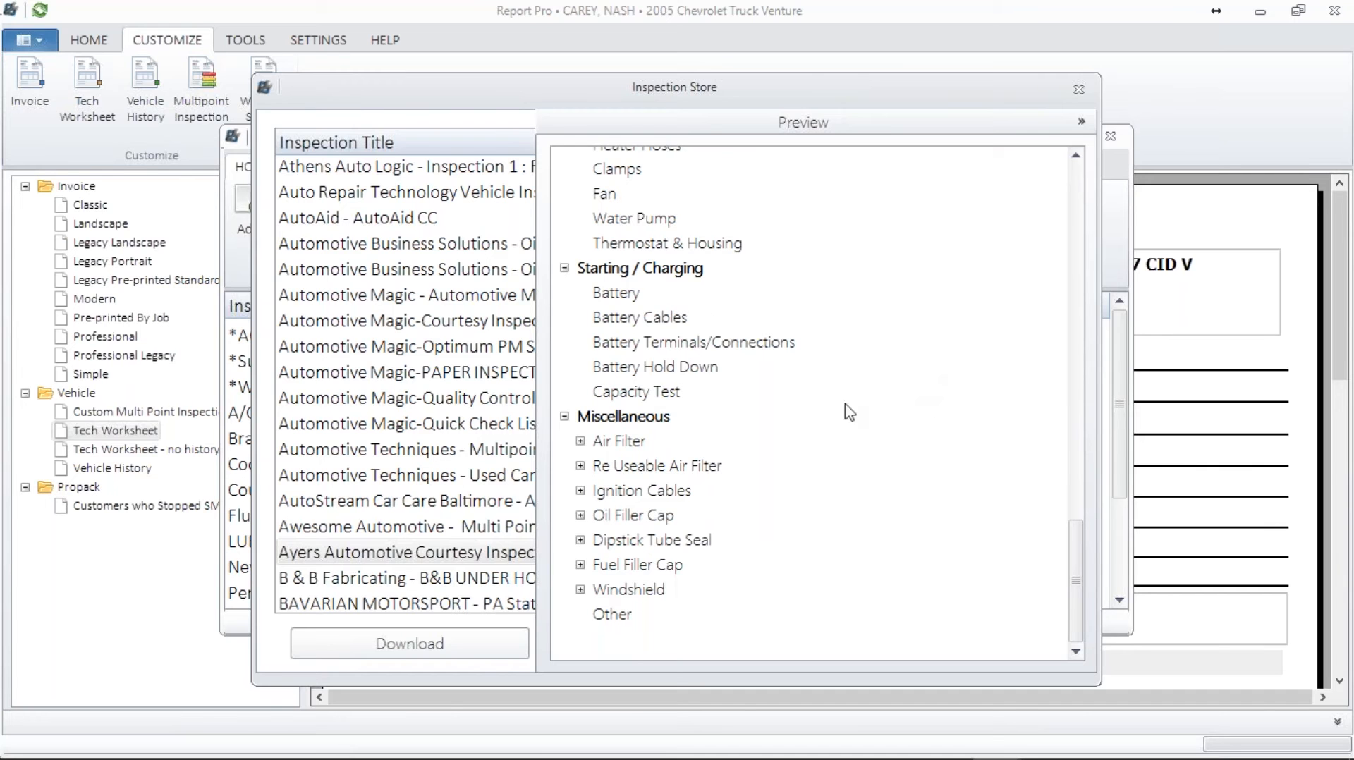
- Download the Ayers Automotive Courtesy Inspection template from the store and acknowledge the message
left_click(418, 643)
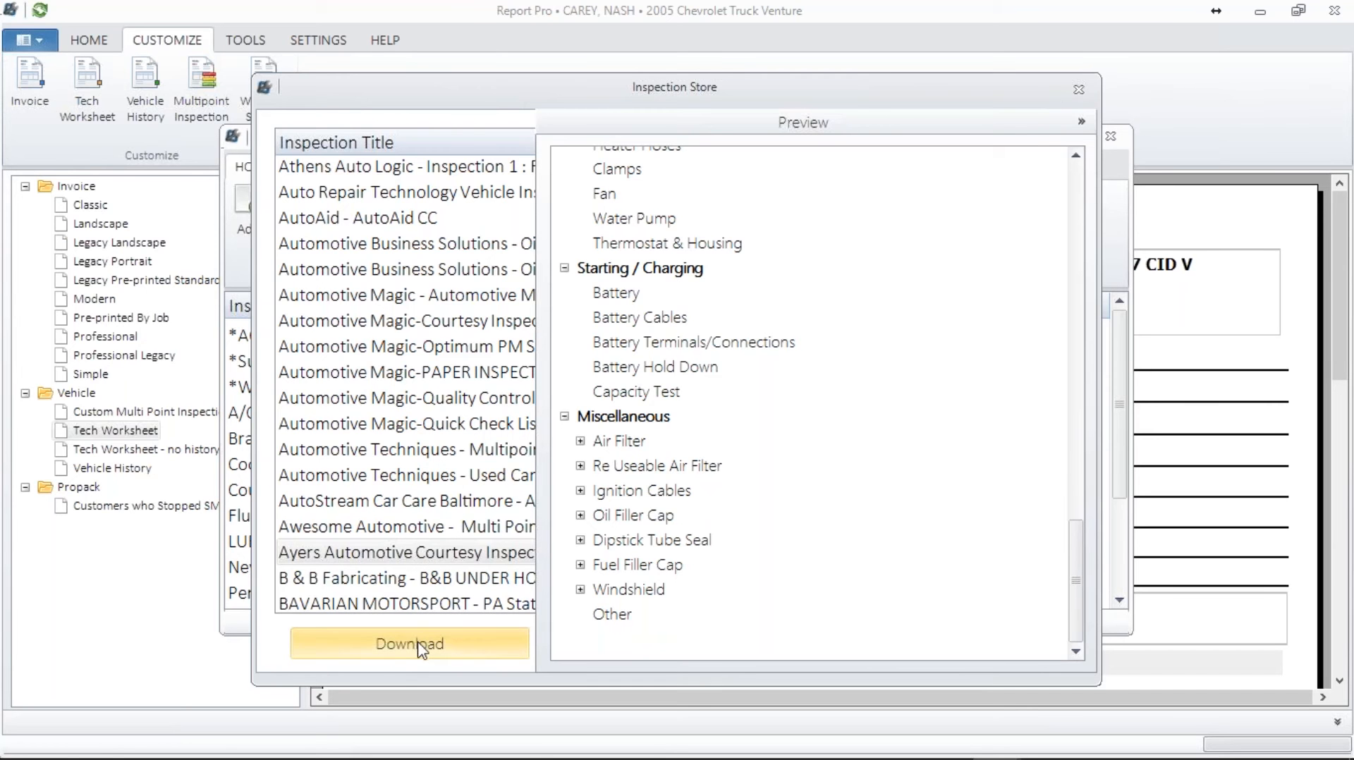
left_click(493, 642)
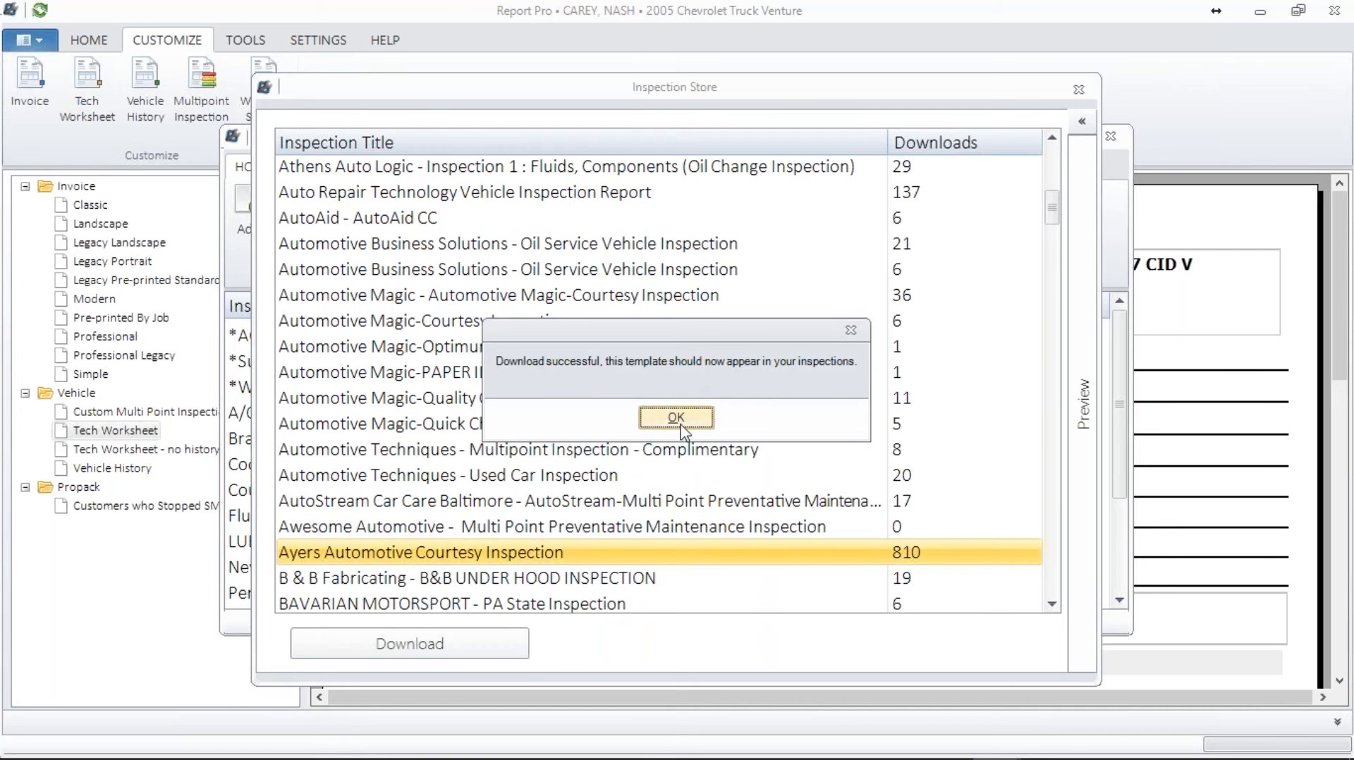
left_click(681, 418)
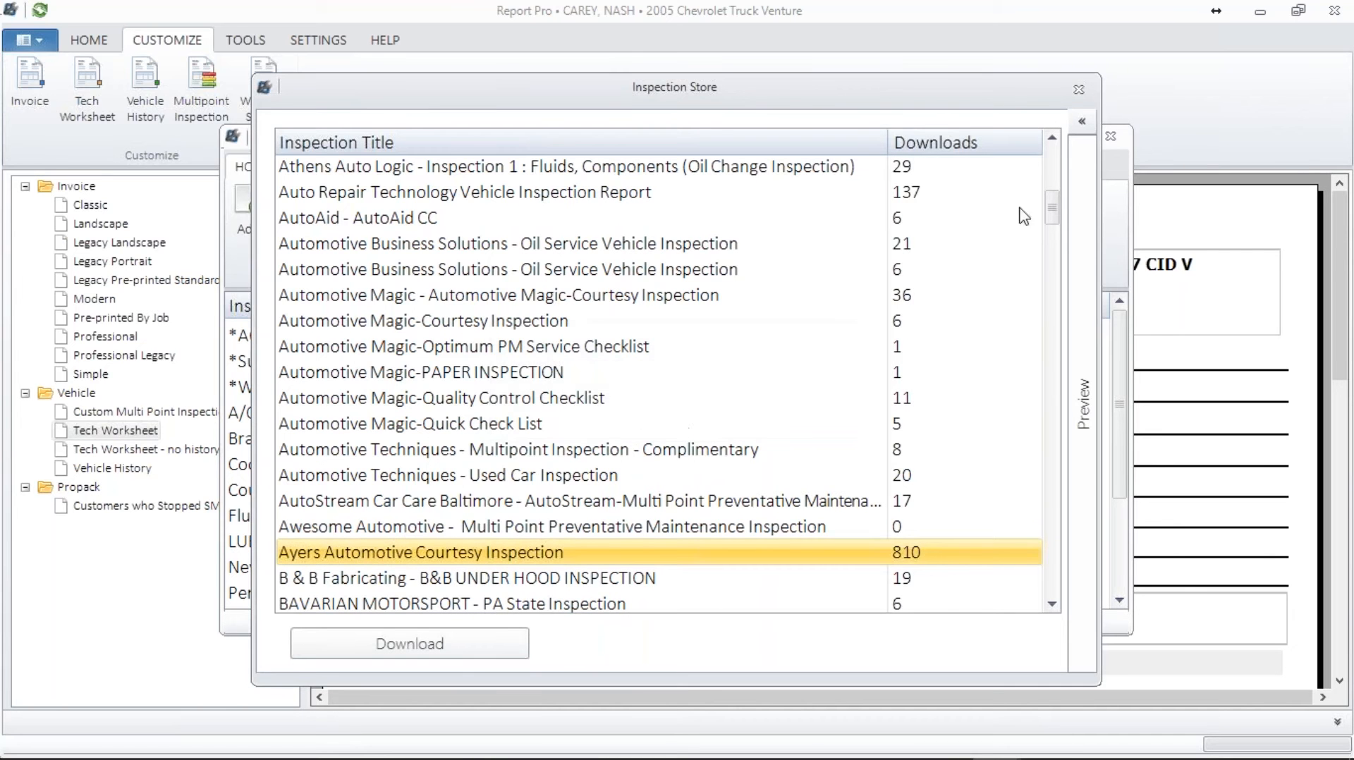
- Close the inspection store and delete the first of the two Courtesy Inspection entries
left_click(1078, 89)
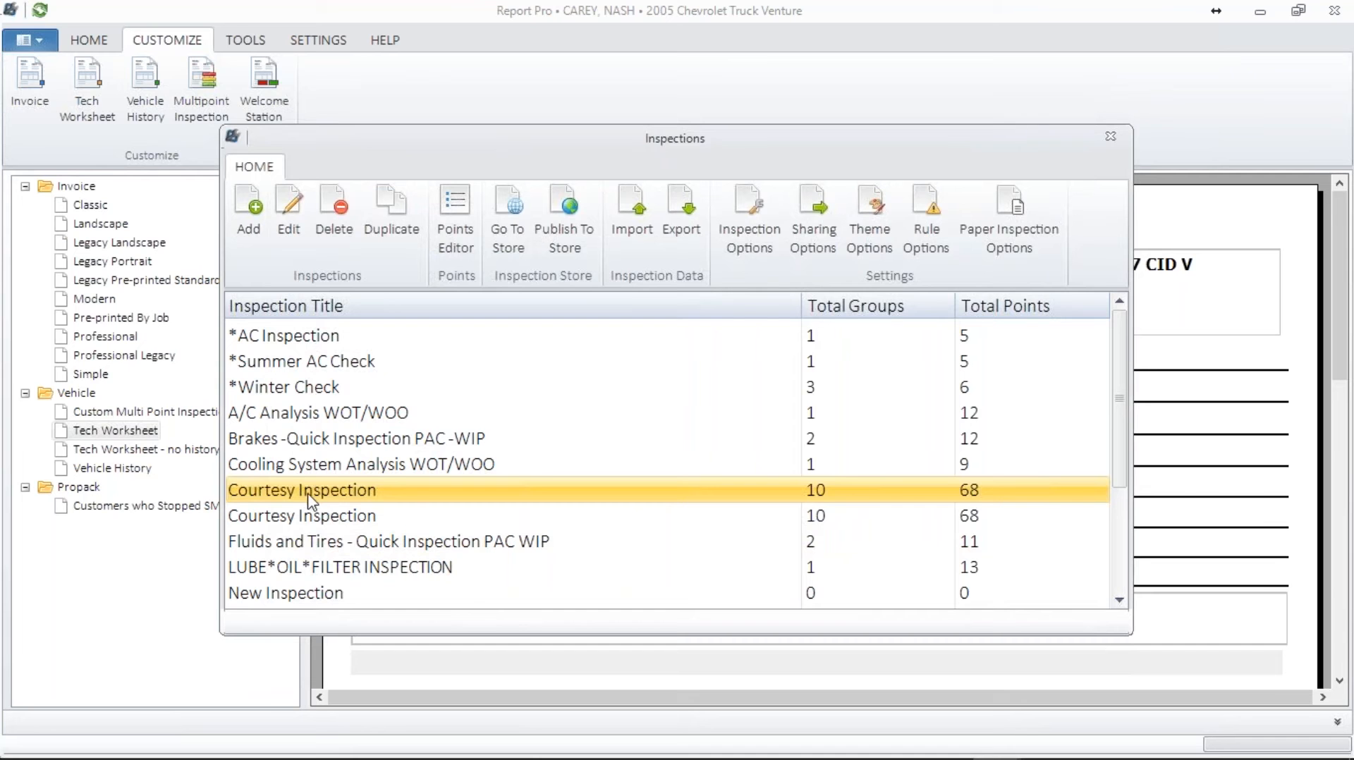
left_click(331, 224)
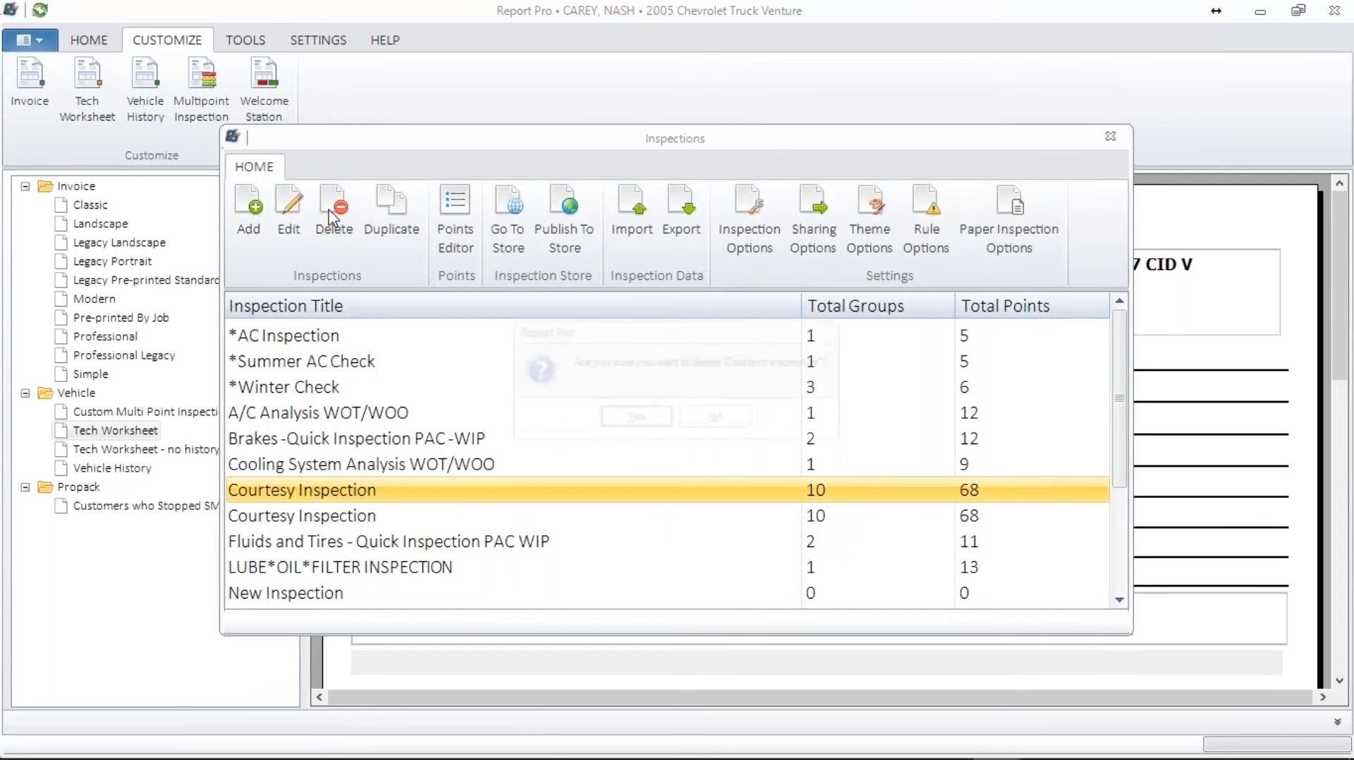
left_click(635, 417)
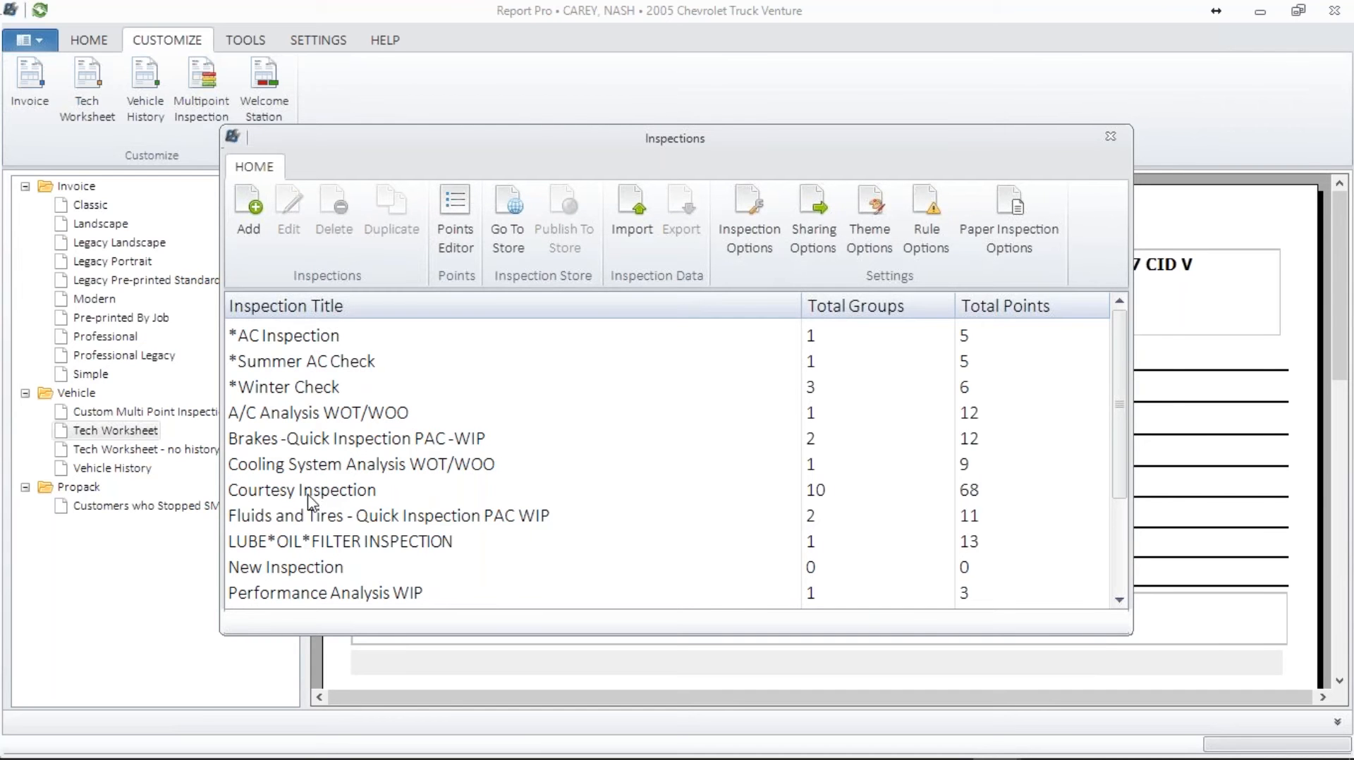
- Open the remaining Courtesy Inspection for editing and change its title to JB Inspection
left_click(285, 495)
double_click(285, 496)
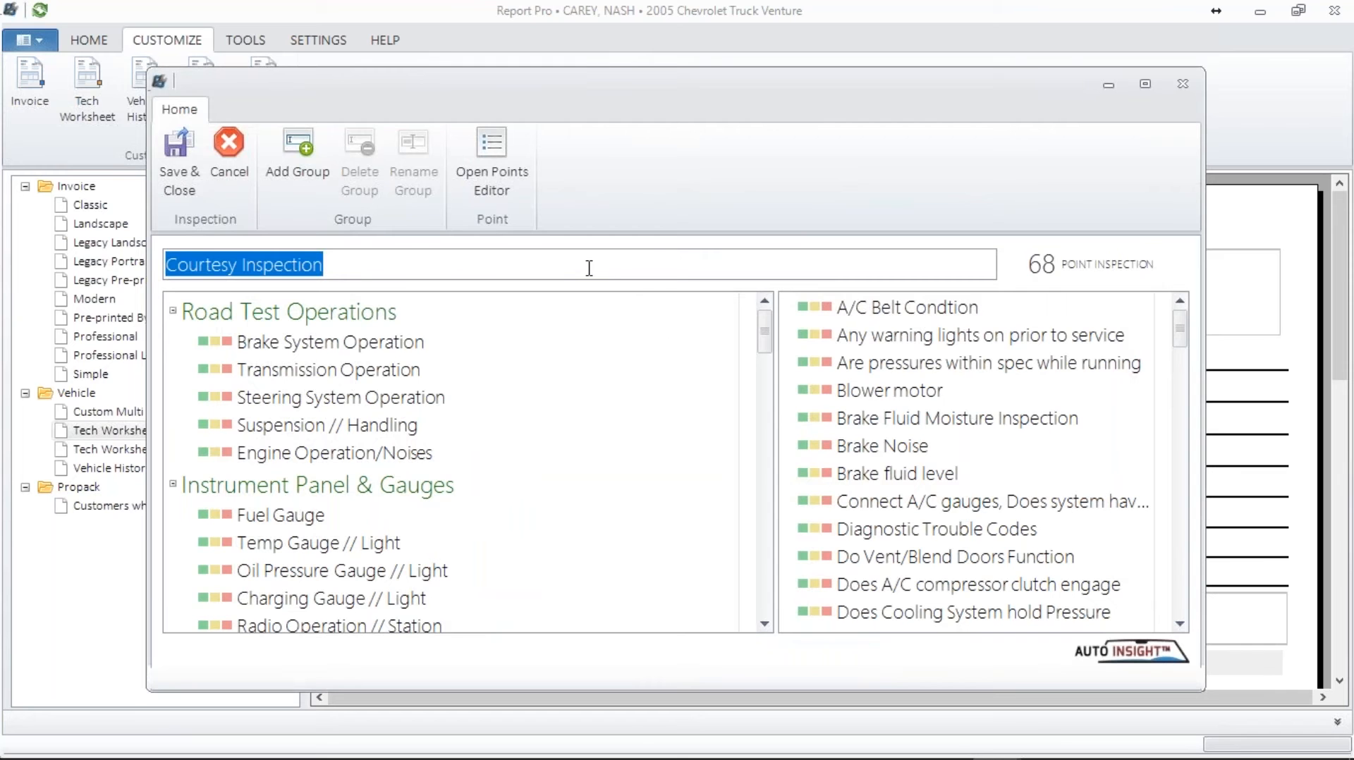
left_click(357, 265)
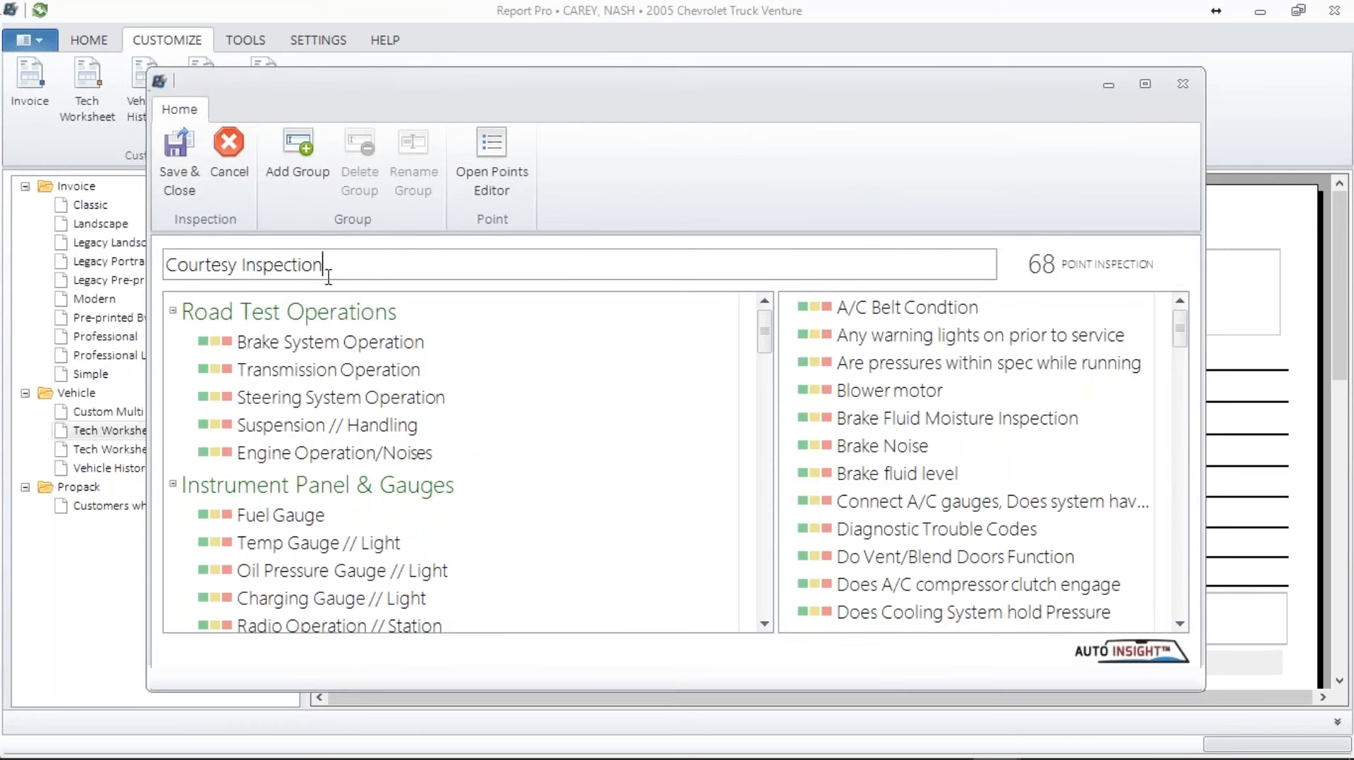
left_click_drag(356, 269, 117, 270)
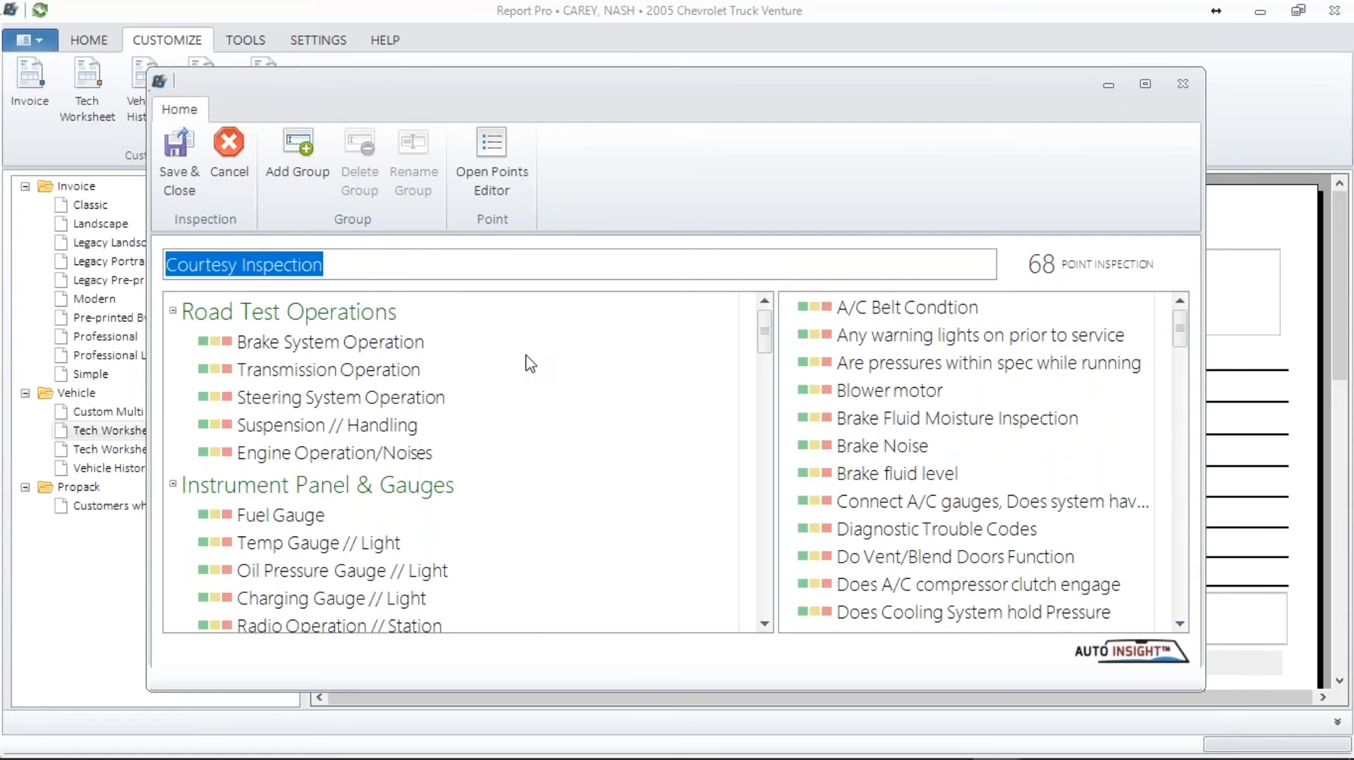
left_click_drag(242, 264, 136, 265)
key("BackSpace")
type("JB")
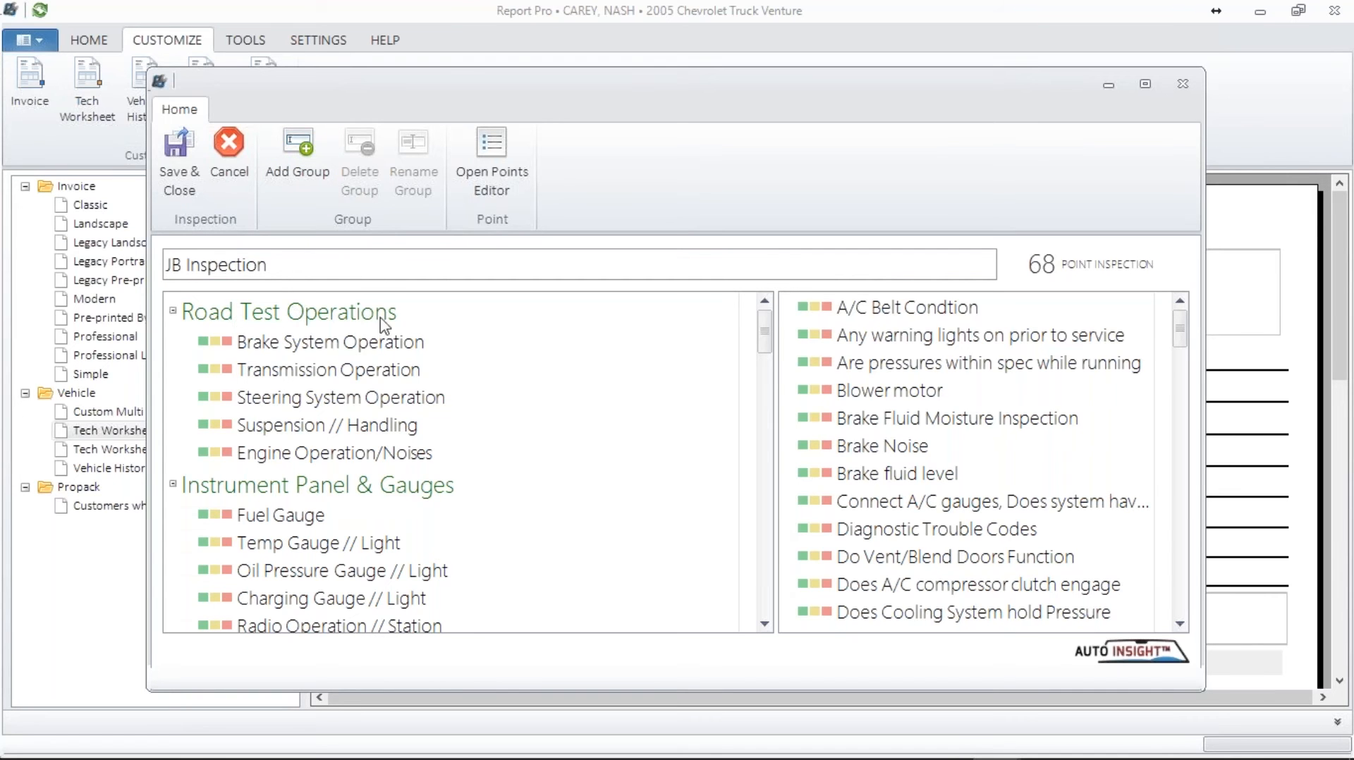
- Add a group named New group to the inspection
mouse_move(764, 350)
left_mouse_down()
mouse_move(767, 394)
mouse_move(766, 324)
left_mouse_up()
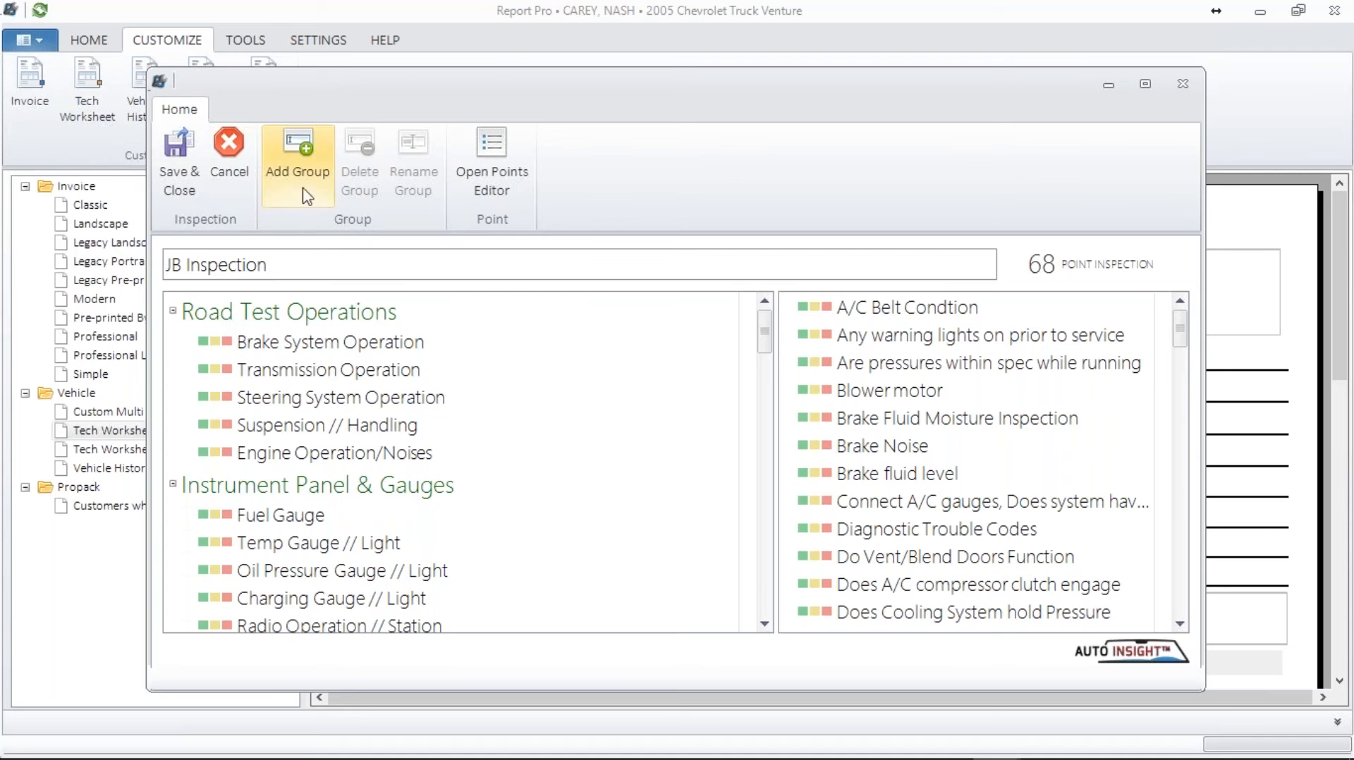
left_click(299, 157)
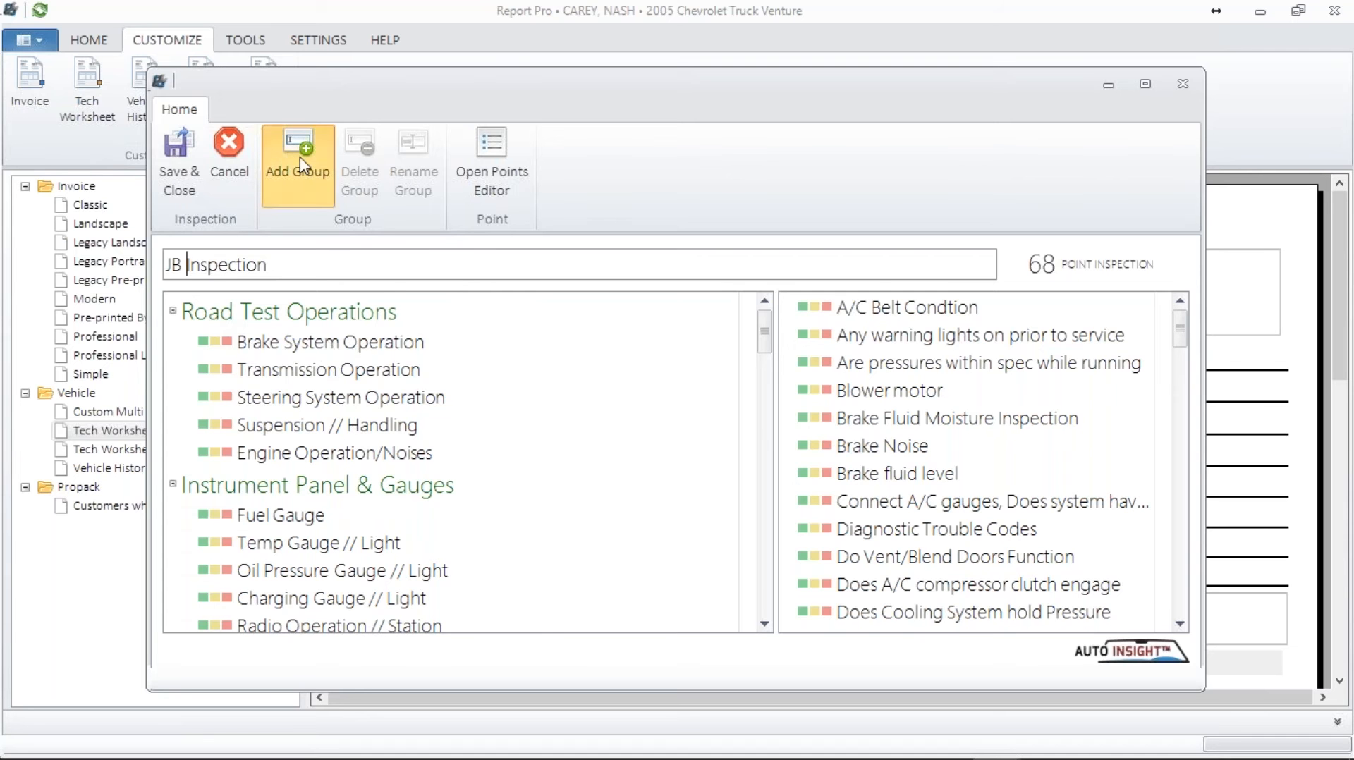
type("New group")
key("Return")
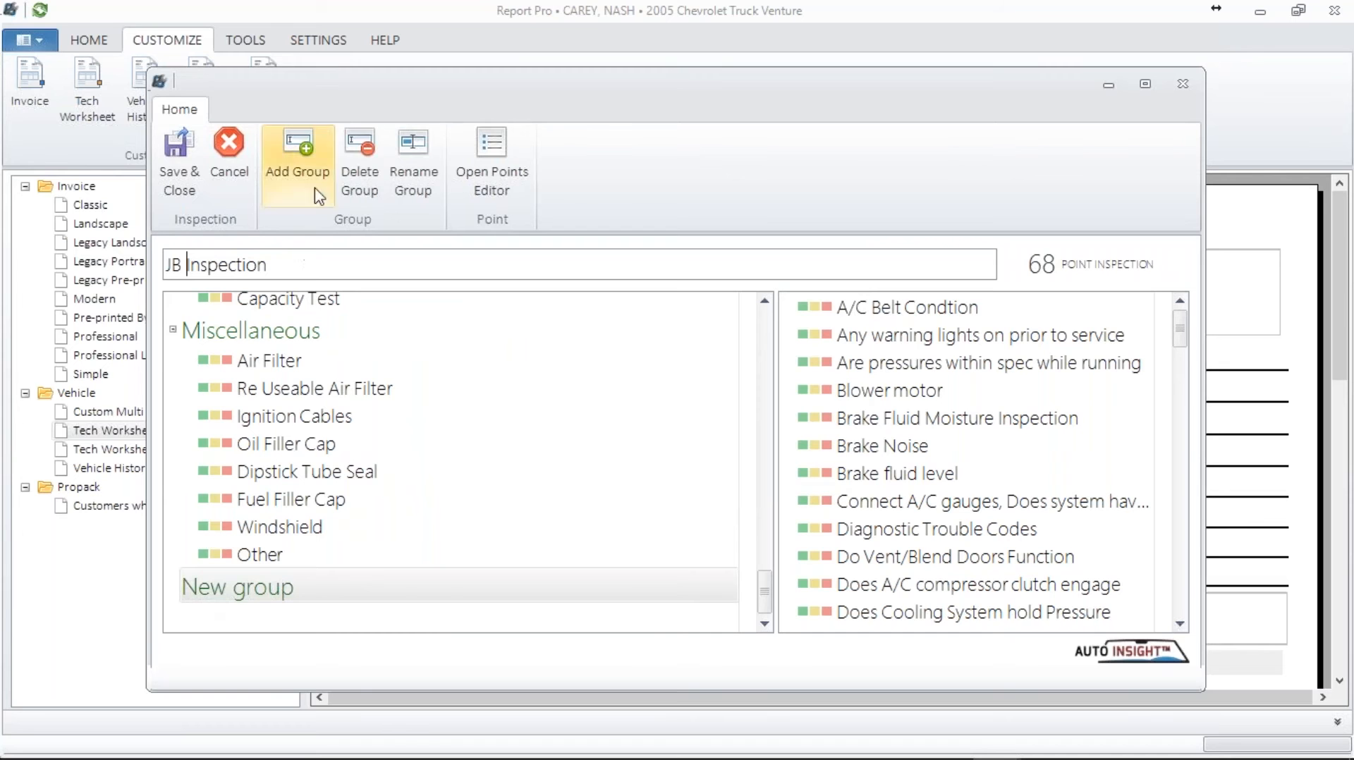
- Delete the group named New group from the inspection
left_click(233, 579)
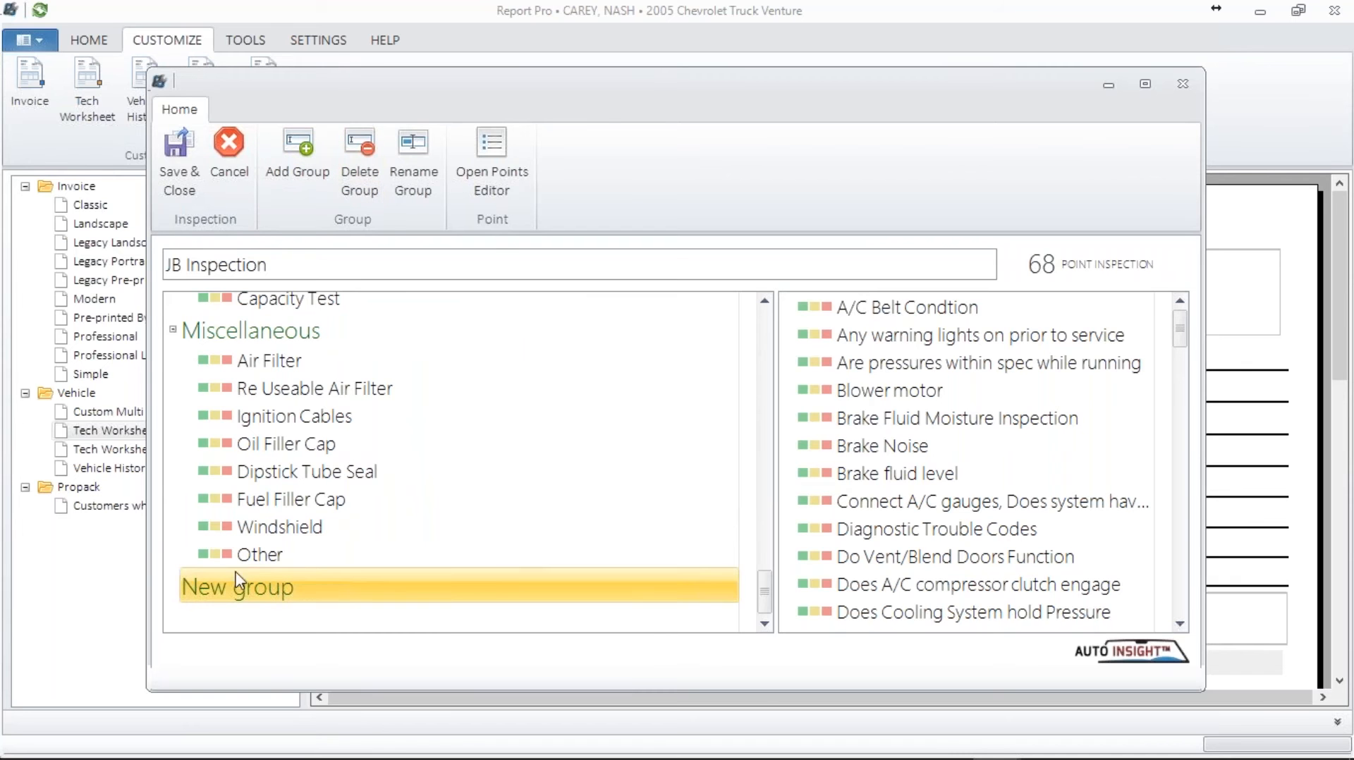
left_click(363, 165)
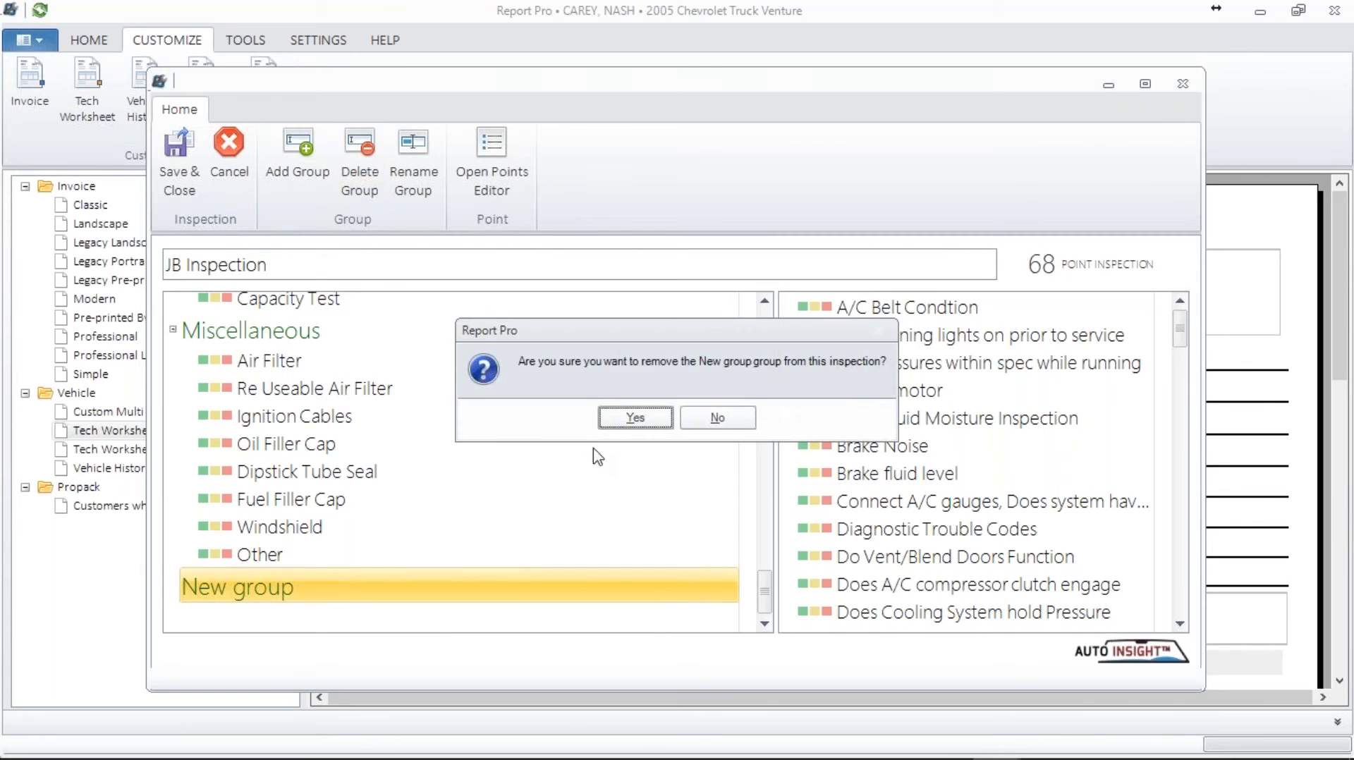
left_click(621, 420)
- Open the Brake System Operation point of the Road Test Operations group in the Inspection Points Editor
left_click(766, 319)
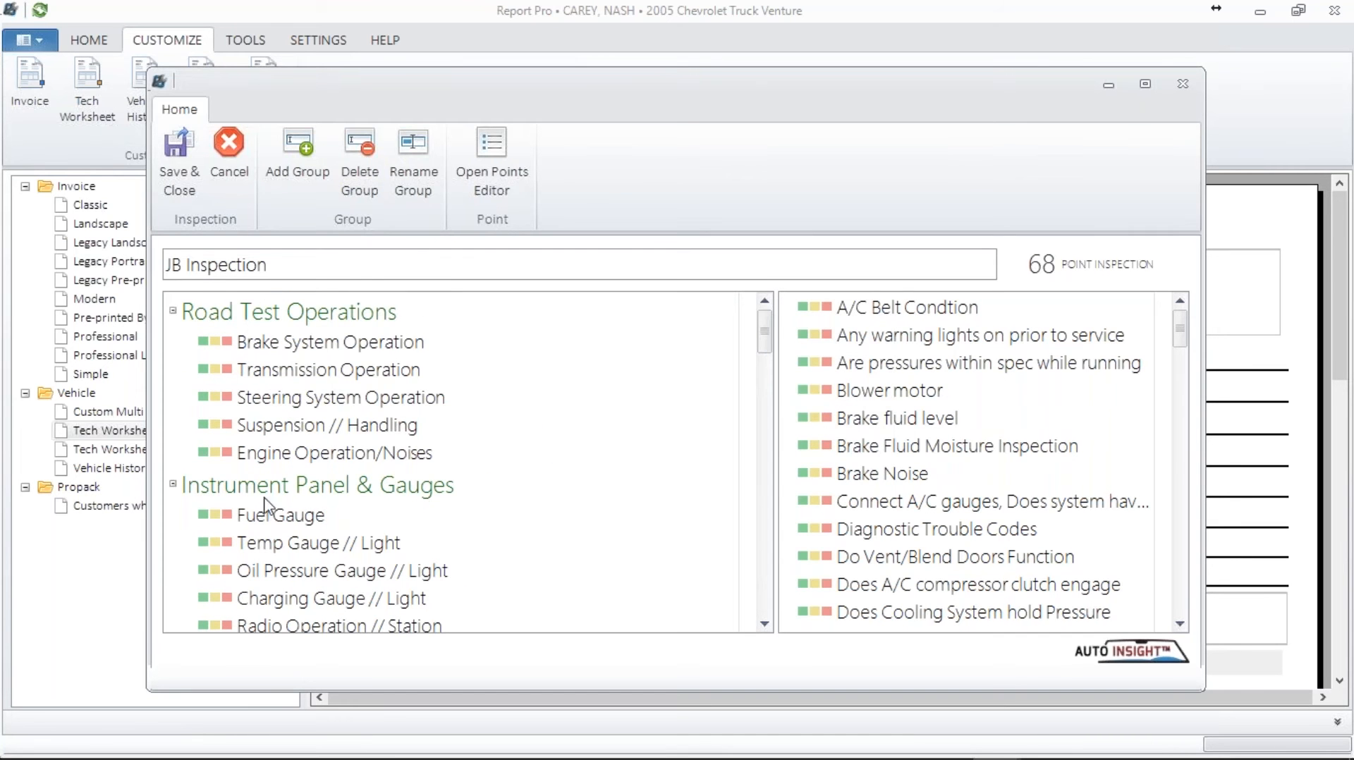
left_click(328, 353)
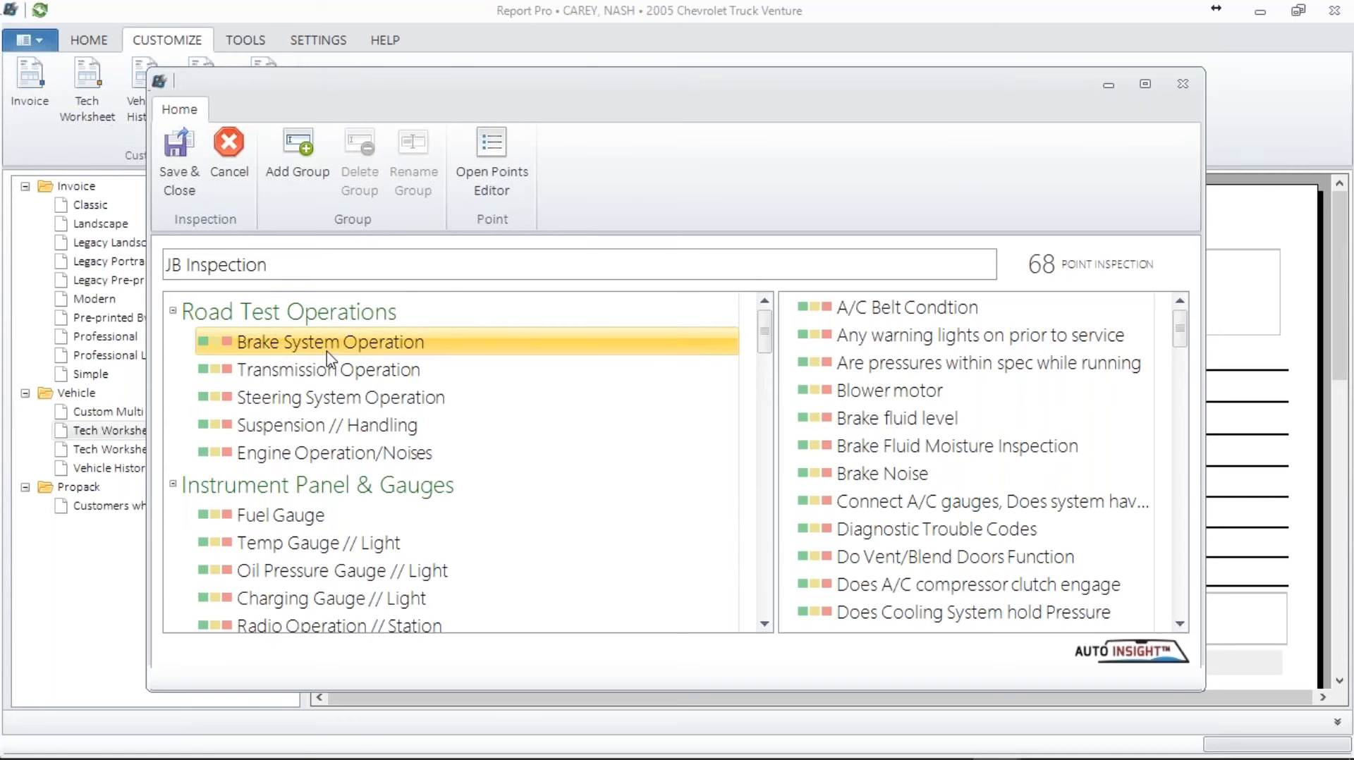
double_click(324, 345)
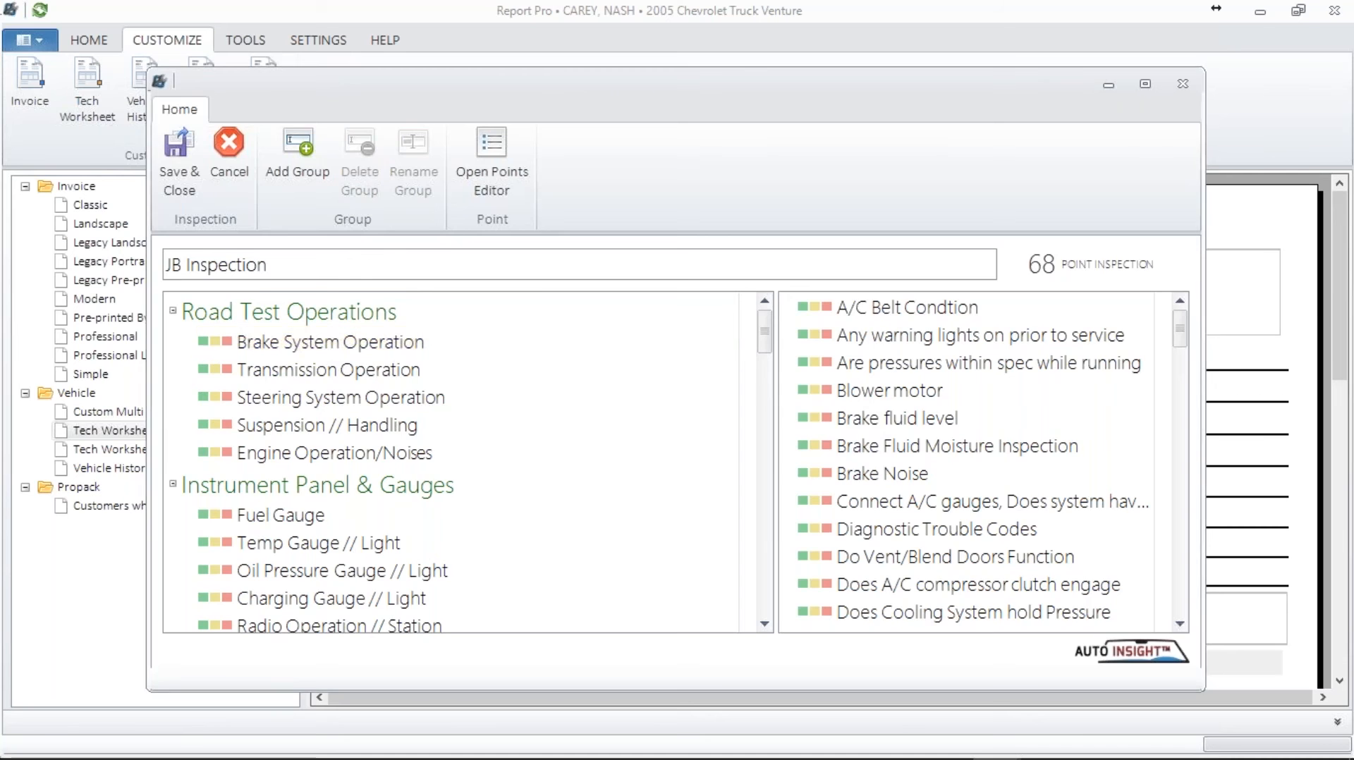
left_click_drag(763, 83, 749, 263)
left_click_drag(503, 264, 489, 115)
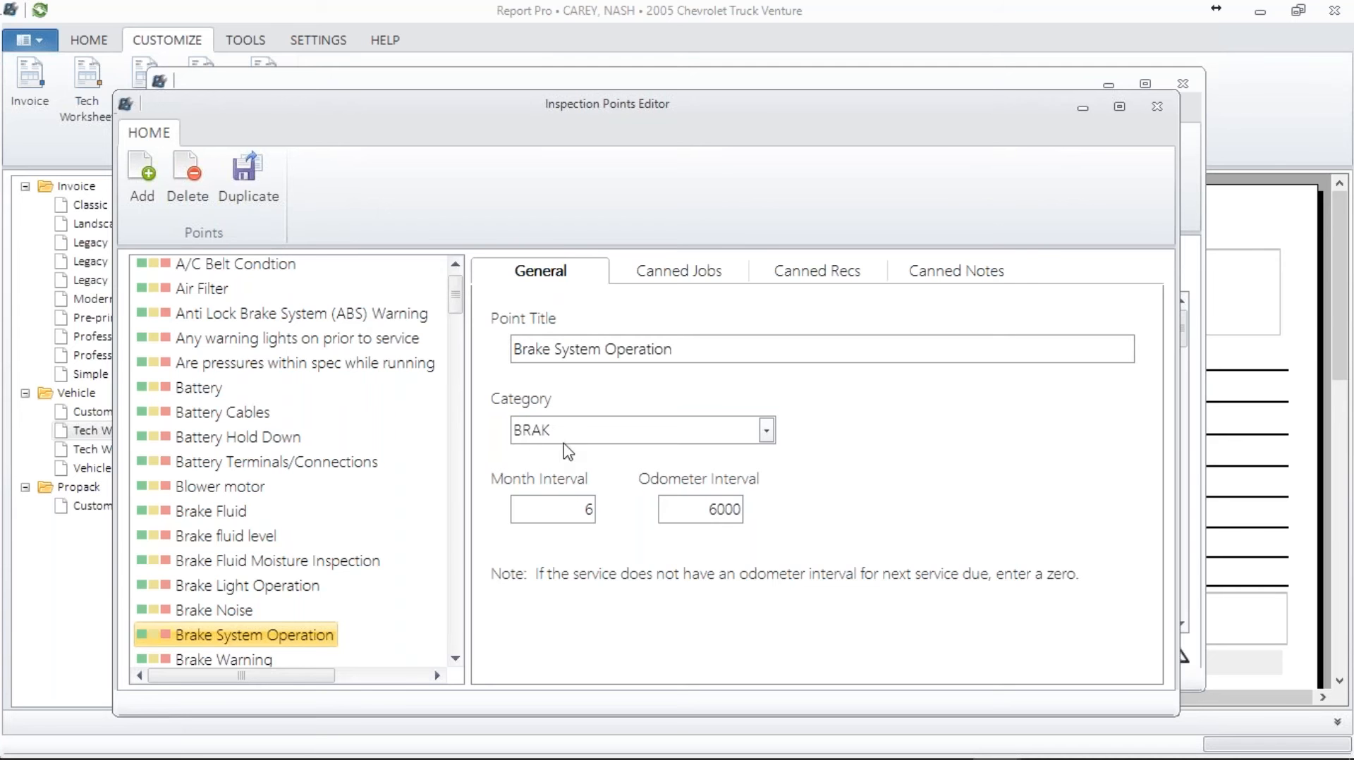
- Show the canned notes of Brake System Operation, view the text of the BR Floor note and close it
left_click(988, 279)
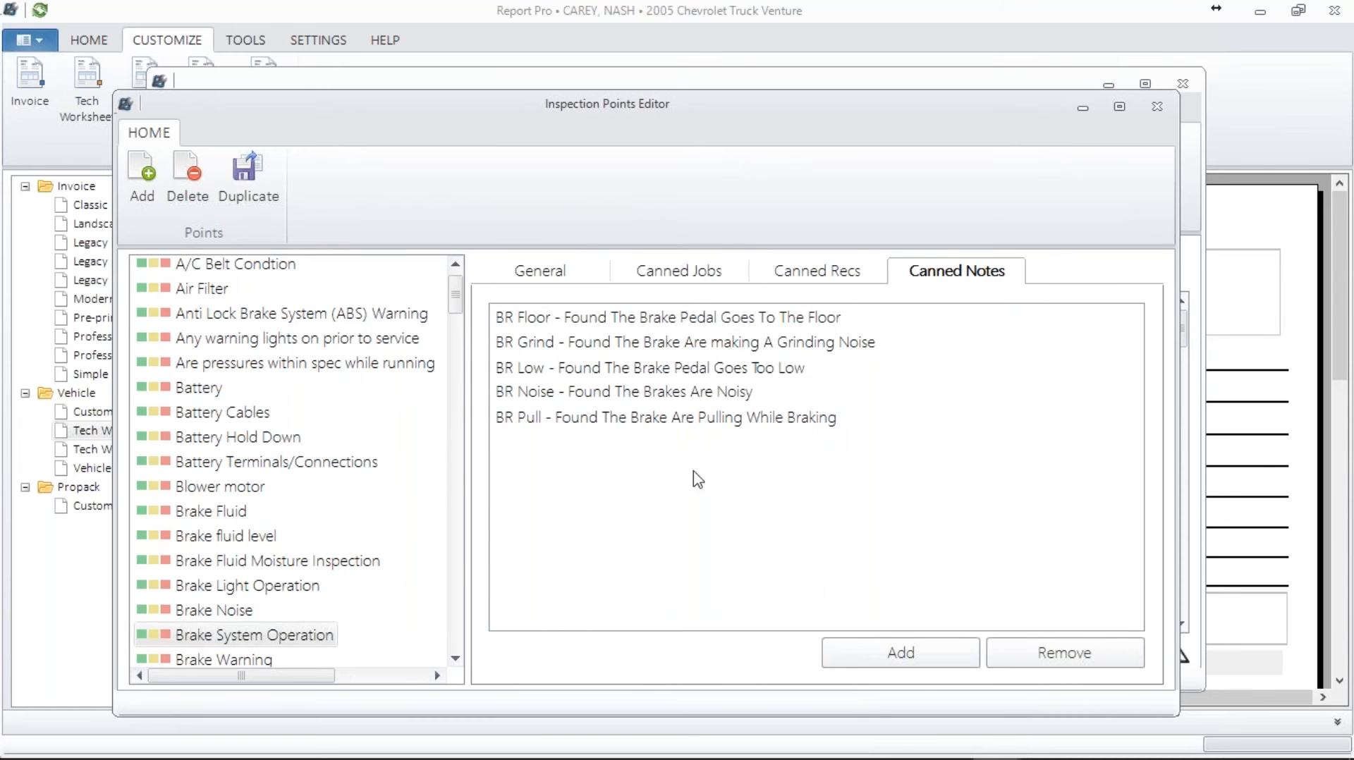
left_click(760, 325)
double_click(760, 325)
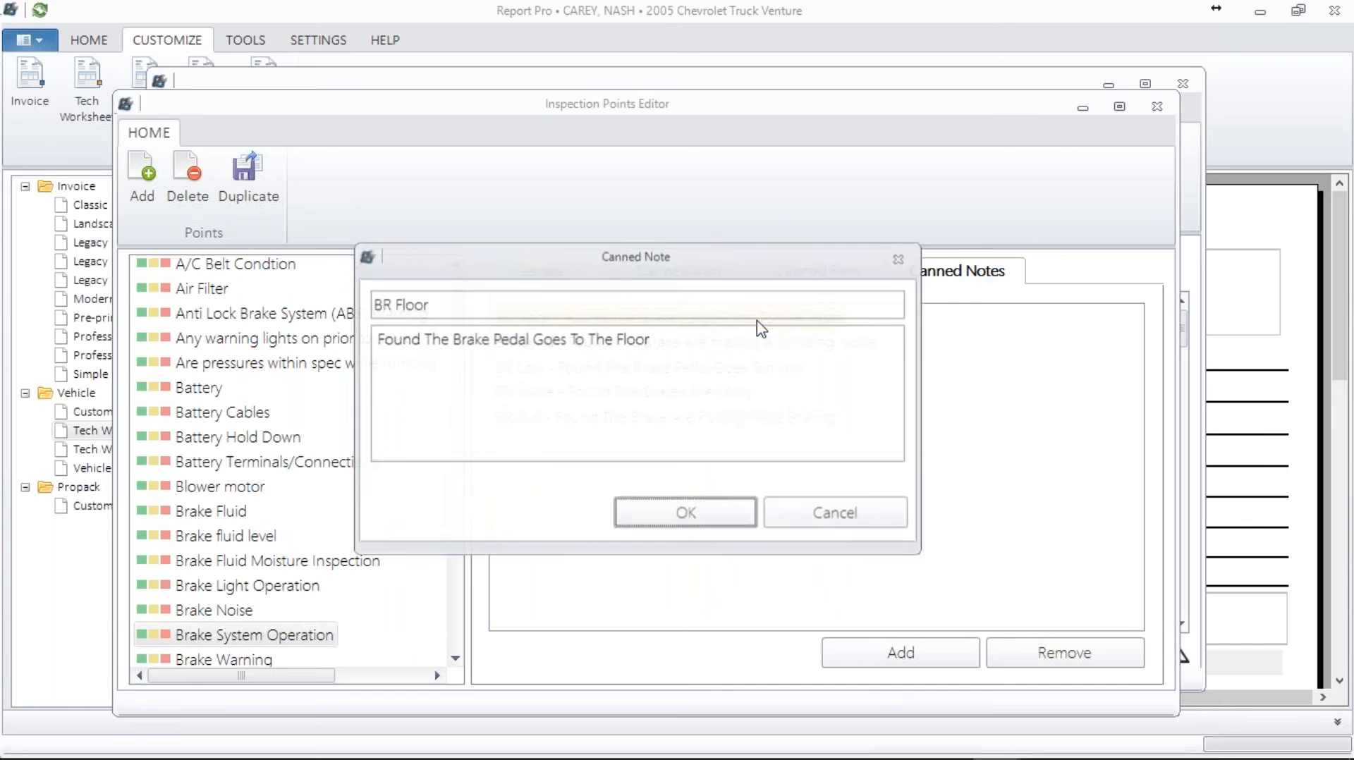
left_click_drag(684, 344, 586, 350)
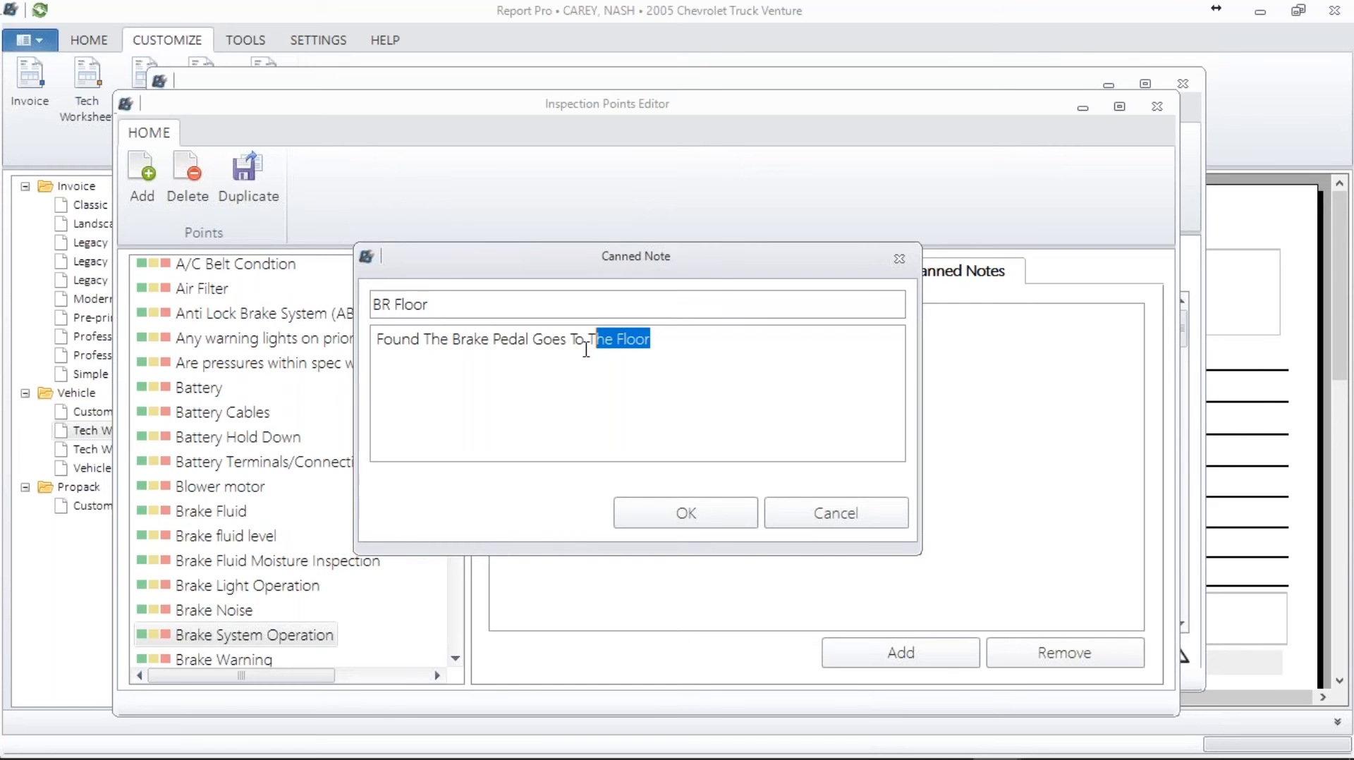
left_click(656, 511)
- Add a canned note titled BR with the description Screaming to Brake System Operation
left_click(901, 656)
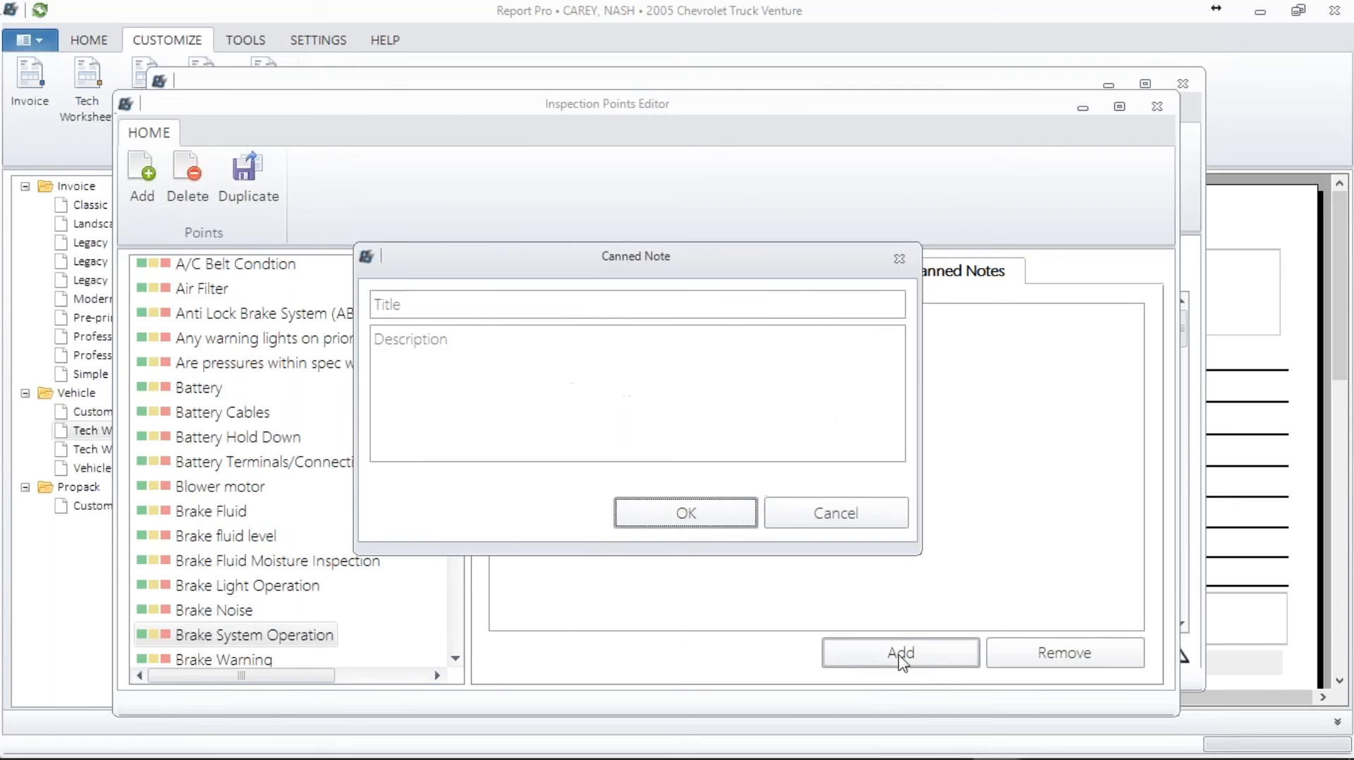
left_click(572, 308)
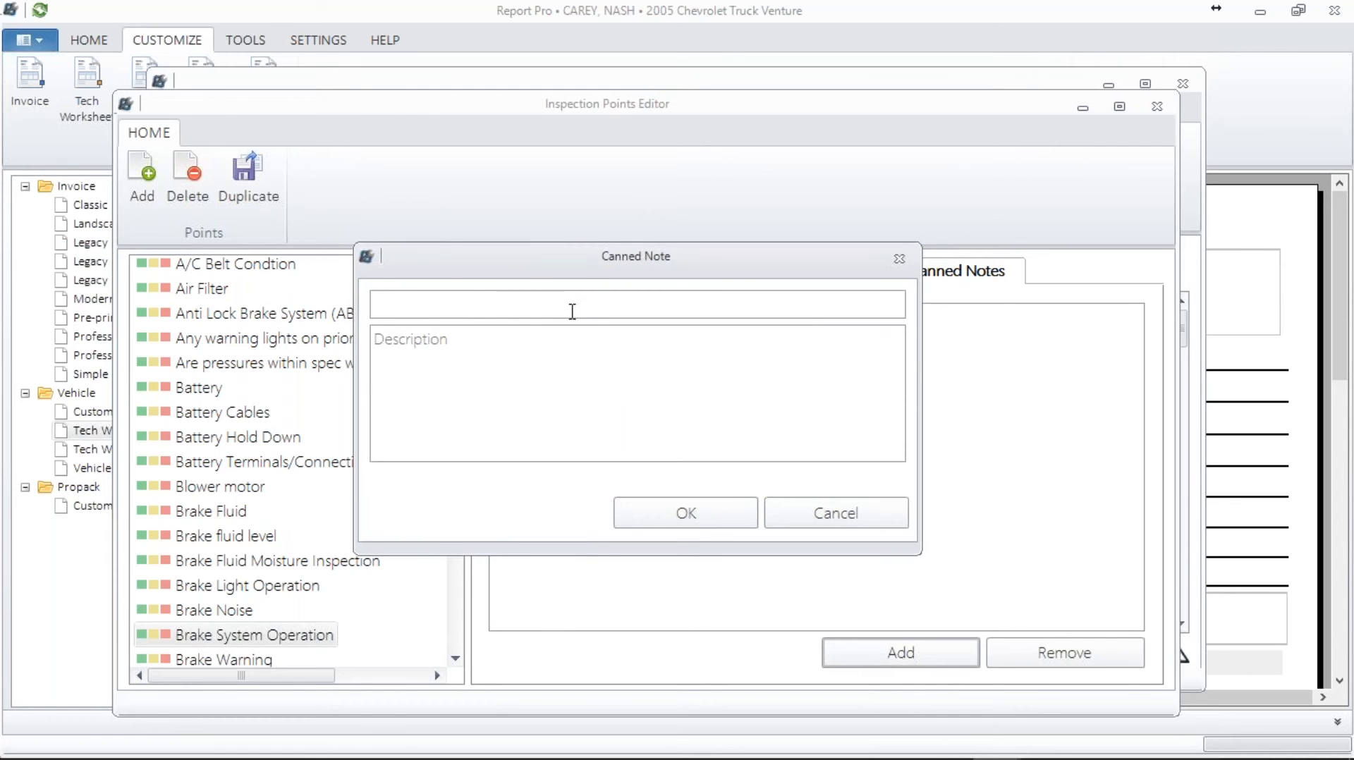
type("BR")
key("Tab")
type("Screaming")
left_click(686, 514)
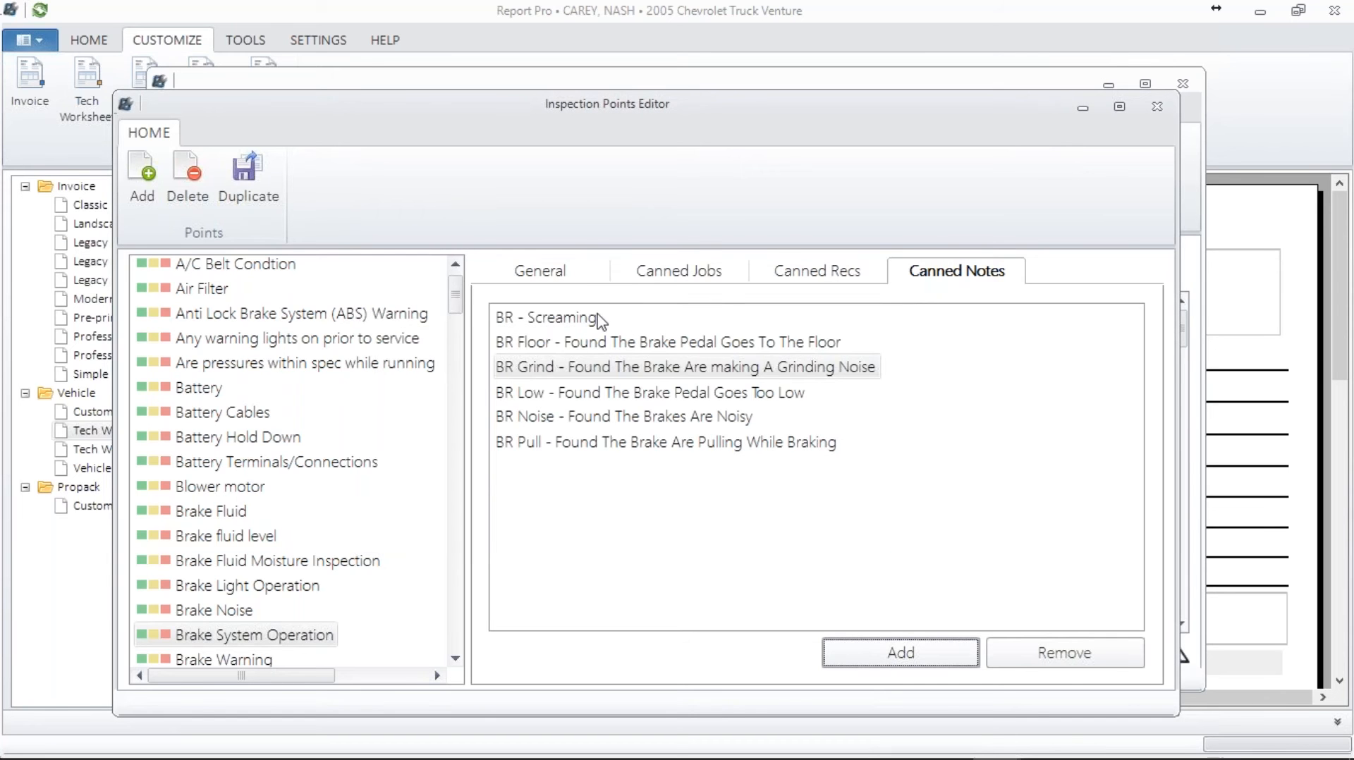
- Delete the BR - Screaming canned note from Brake System Operation
left_click(575, 319)
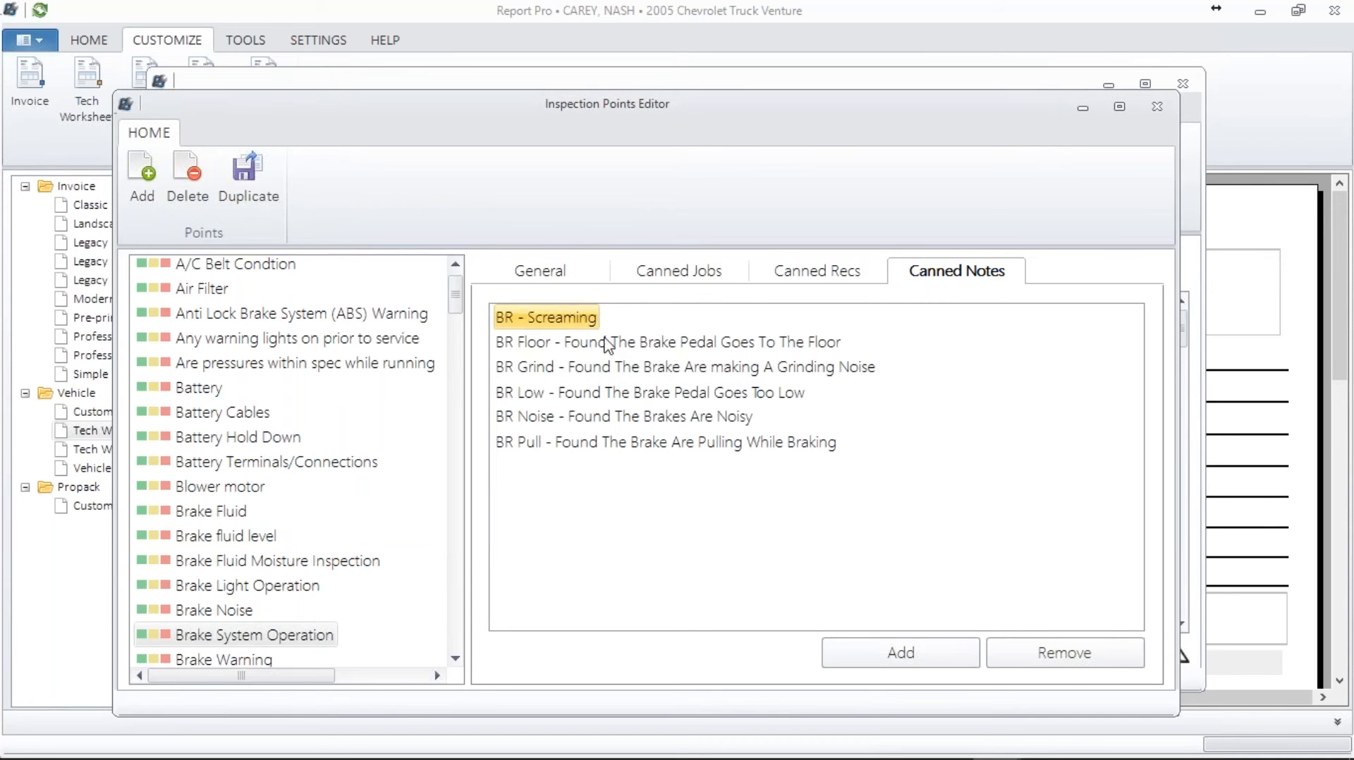
left_click(1048, 662)
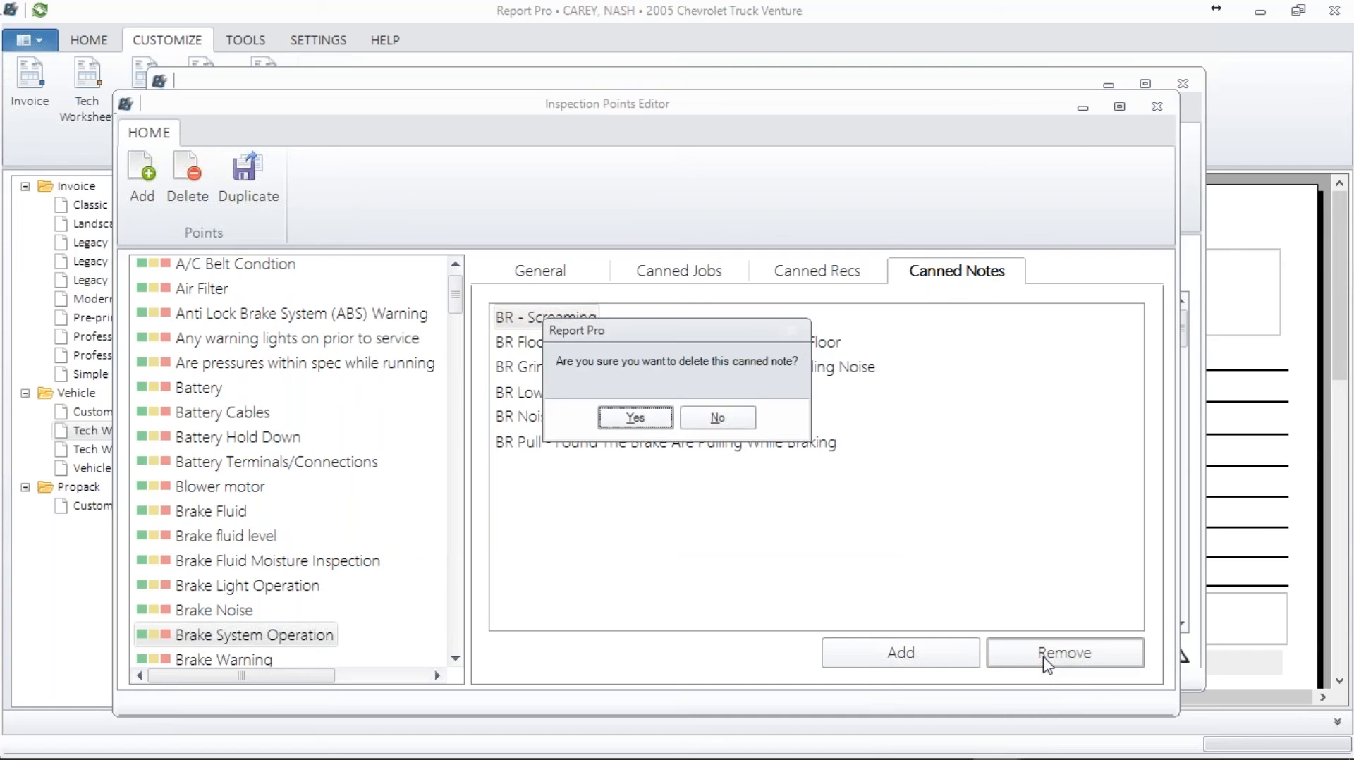
left_click(656, 421)
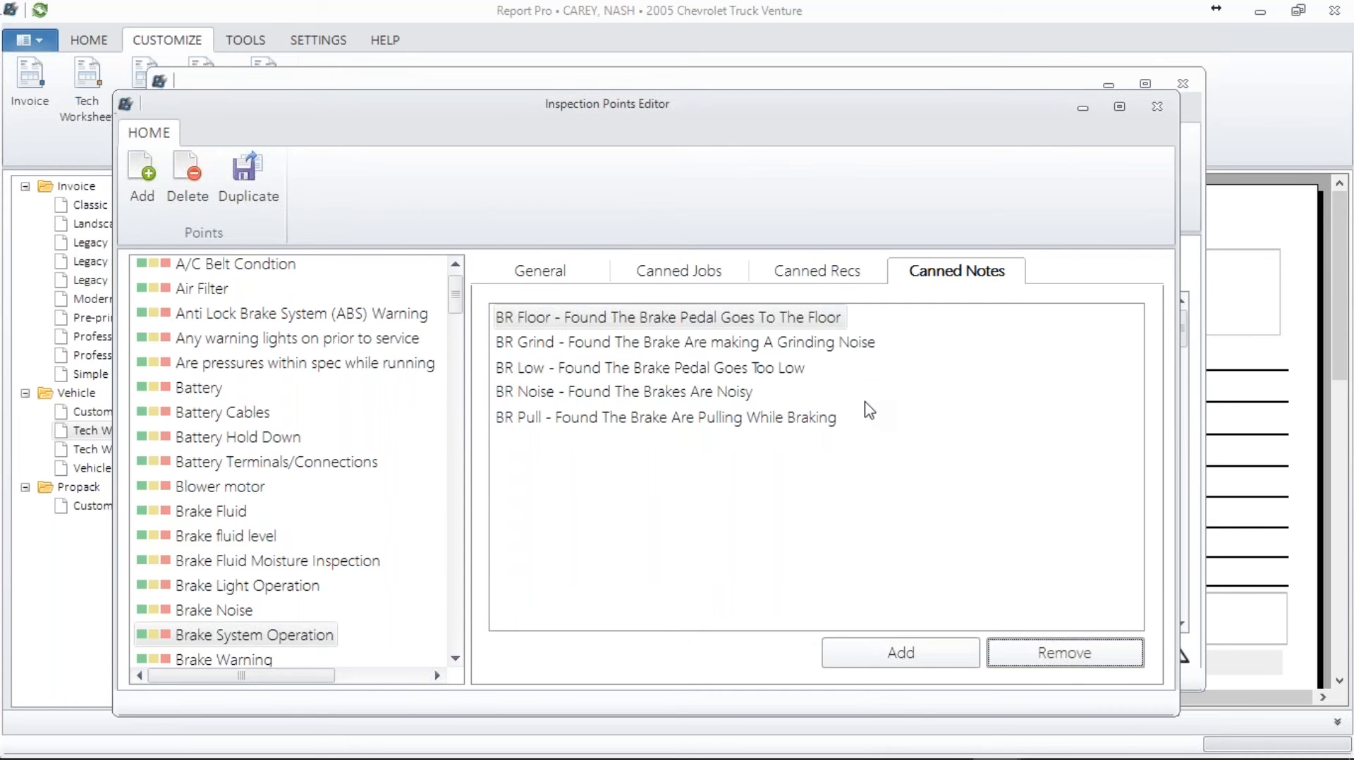
- Show the canned recommendations of Brake System Operation, view the BR Floor recommendation and close it without changes
left_click(811, 270)
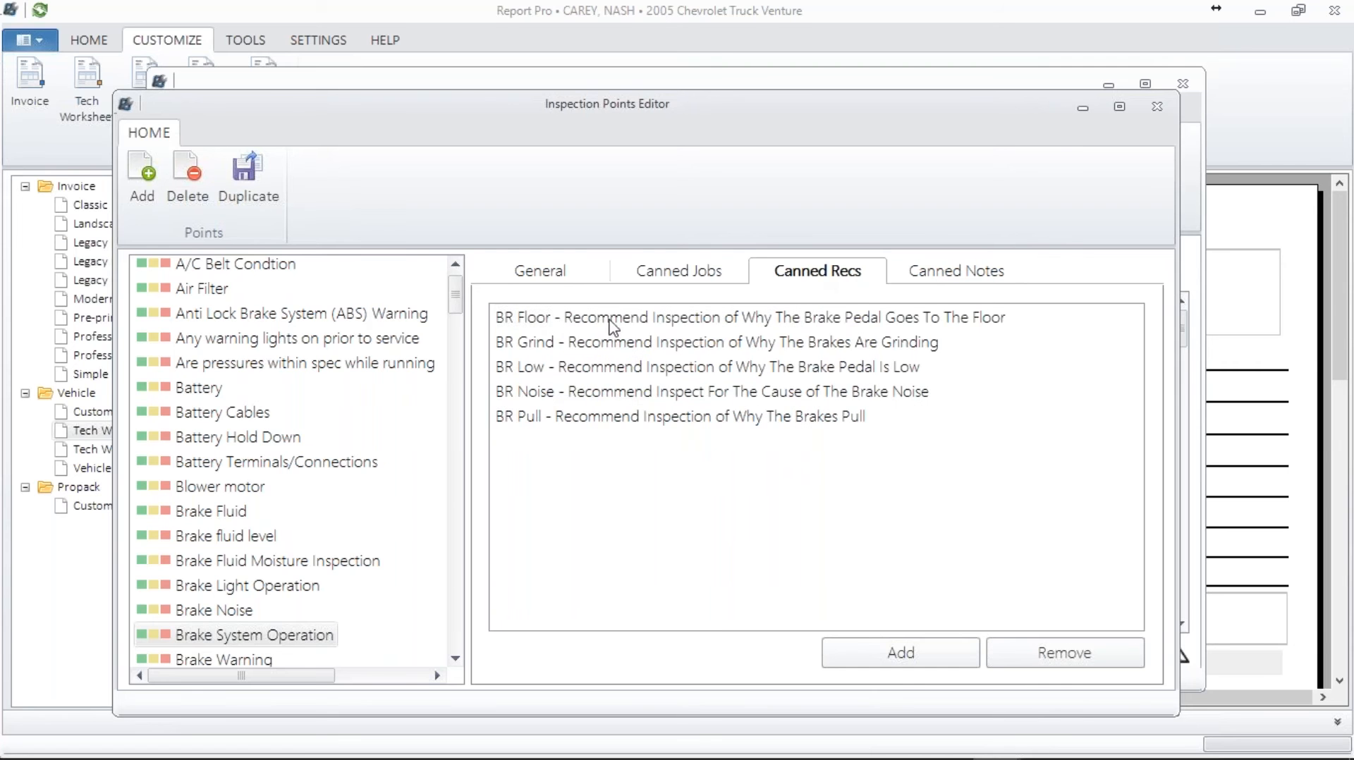
double_click(811, 324)
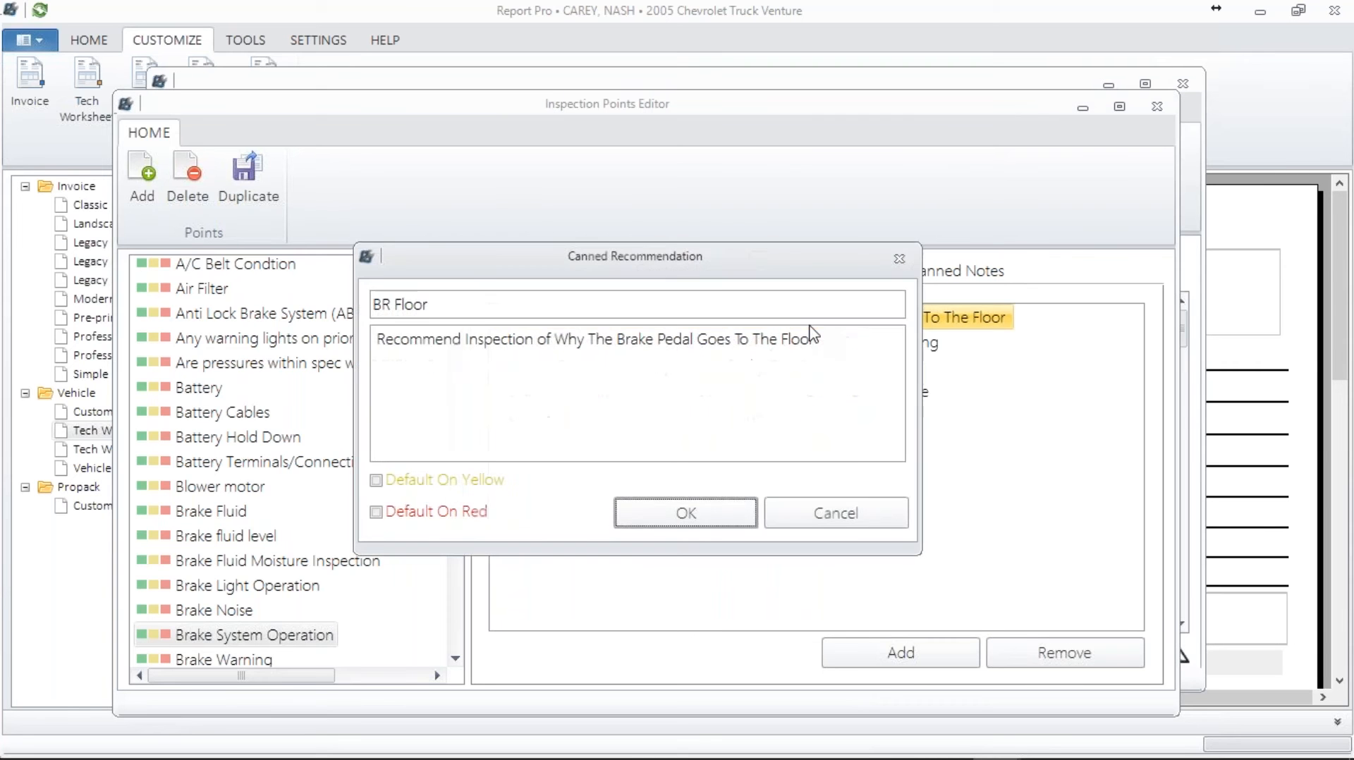
left_click_drag(485, 310, 327, 308)
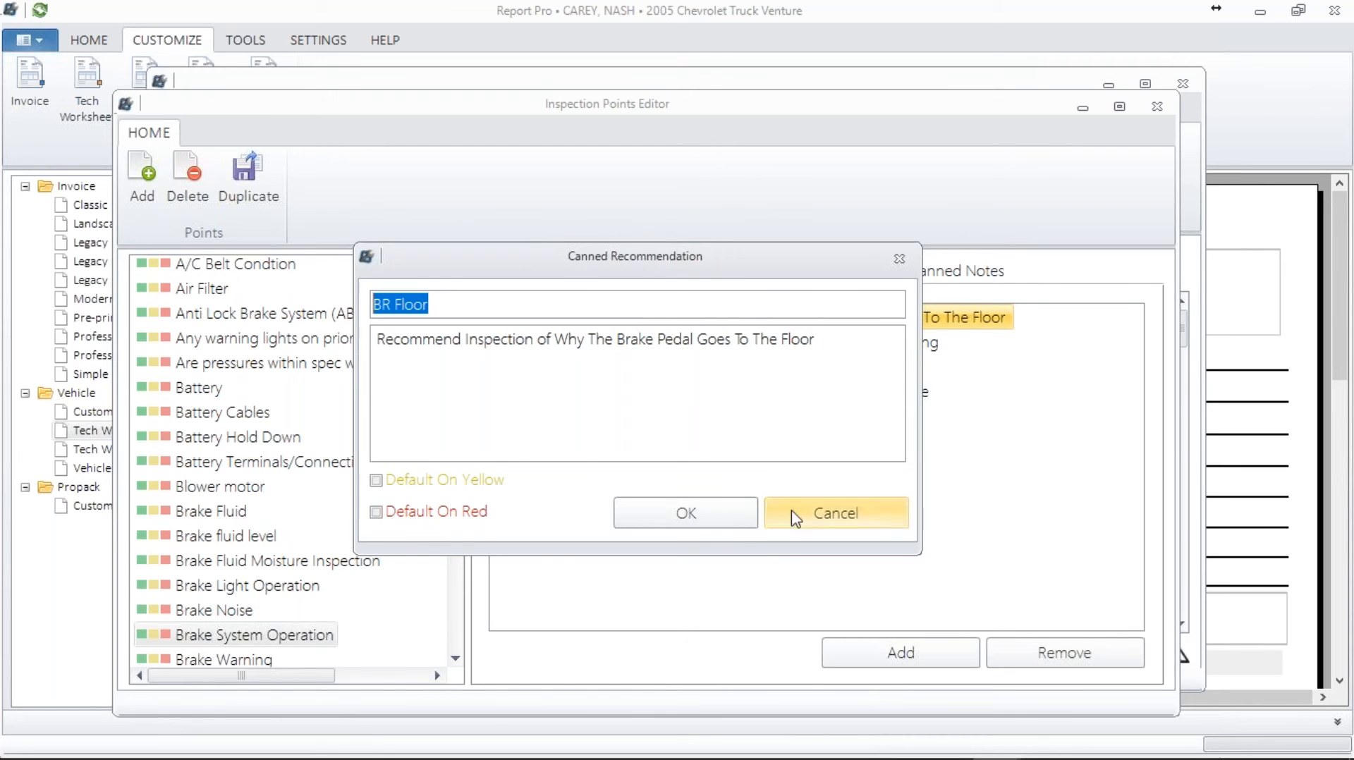
left_click(907, 262)
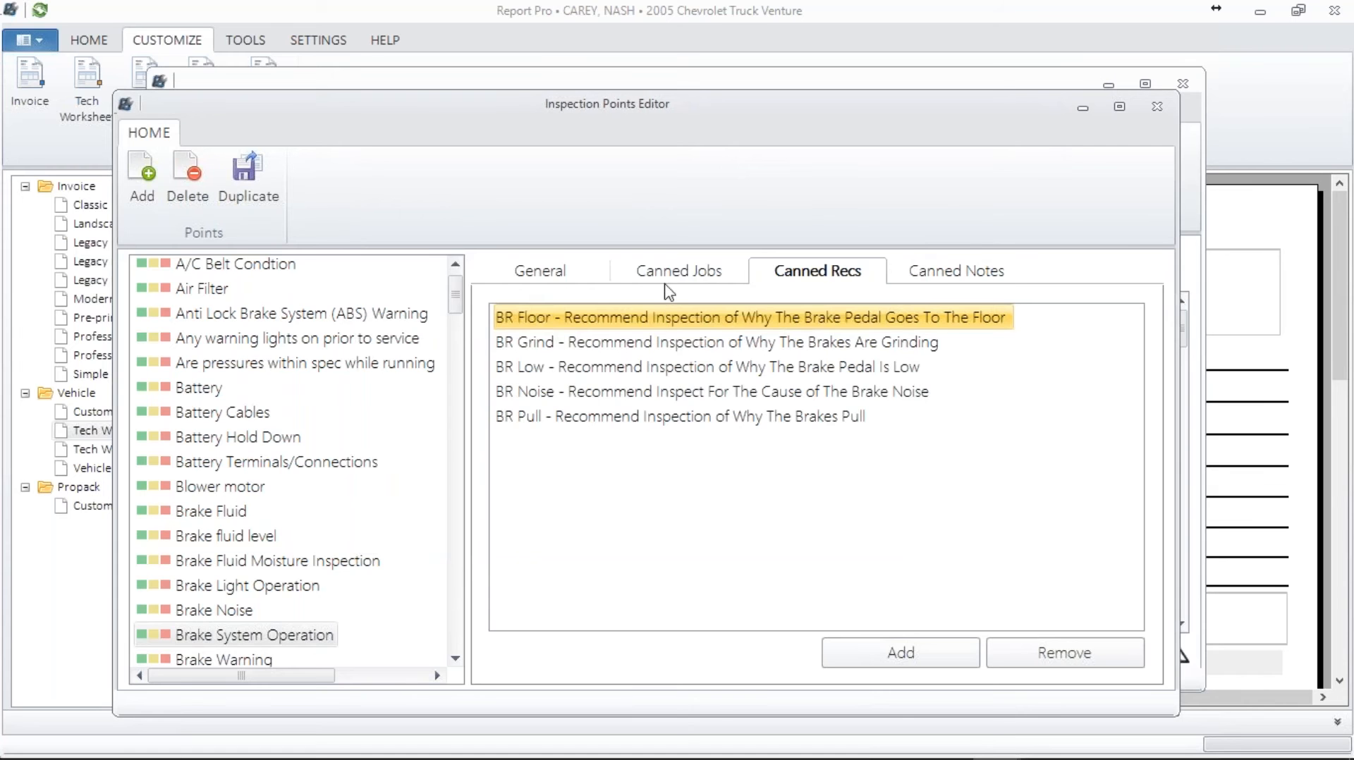
- Find canned jobs matching "brake" and add BKFL, BKWC, BRK1, BRK2 and BRK3 to Brake System Operation
left_click(668, 275)
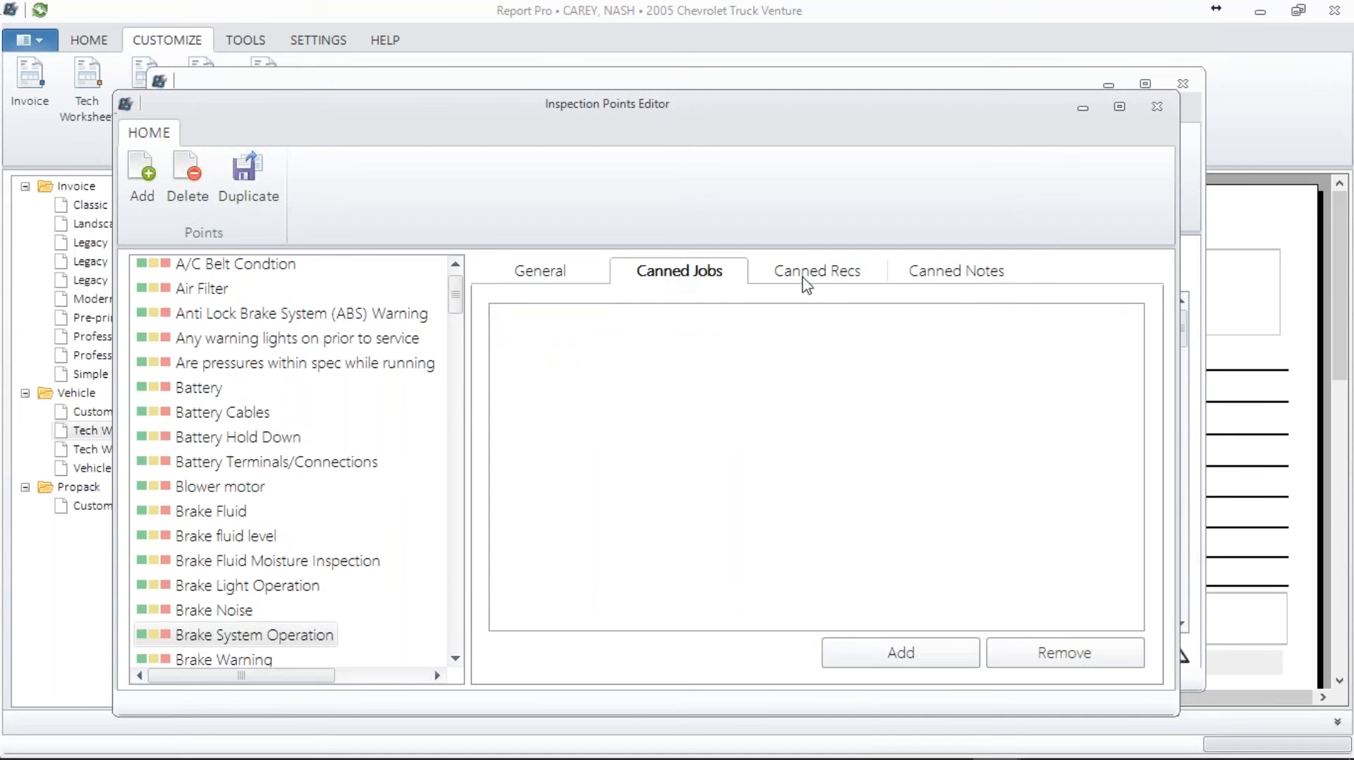
left_click(910, 275)
left_click(819, 277)
left_click(698, 280)
left_click(878, 662)
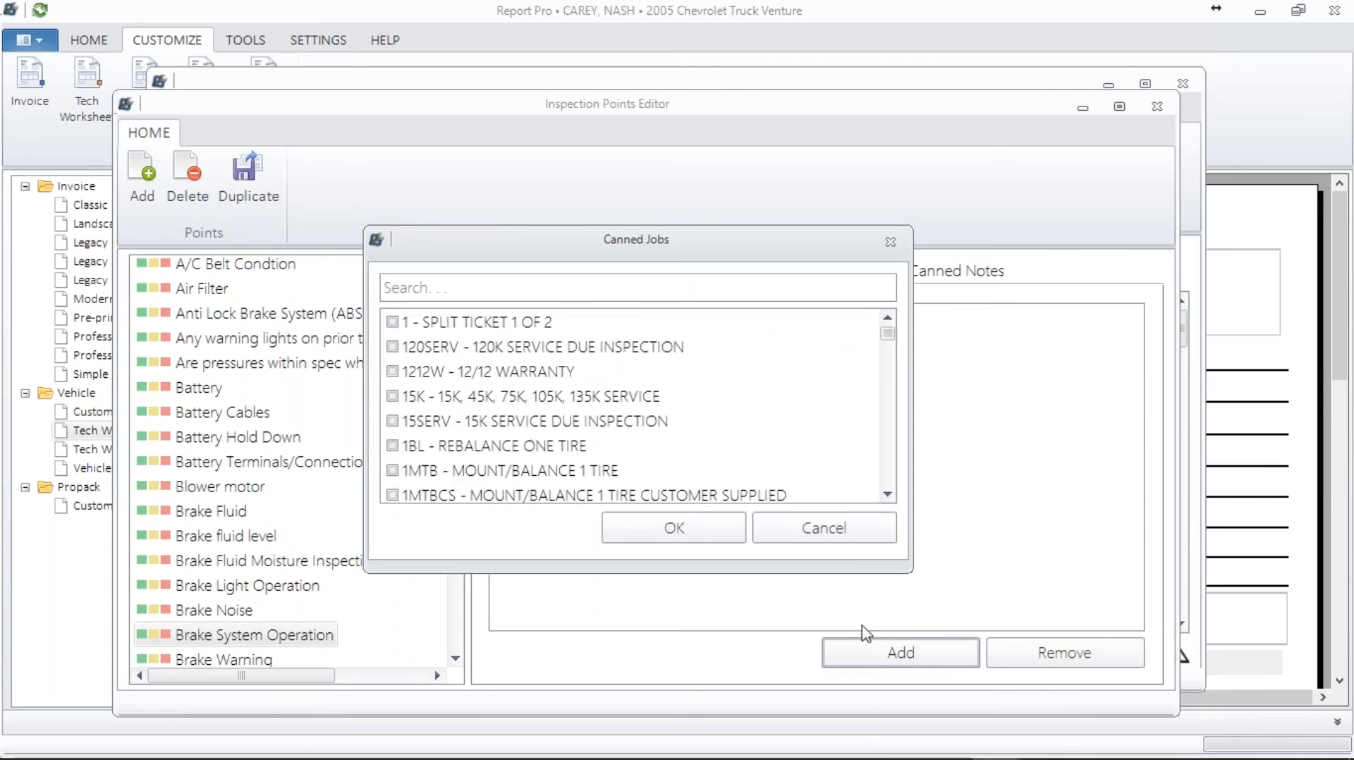
left_click(590, 287)
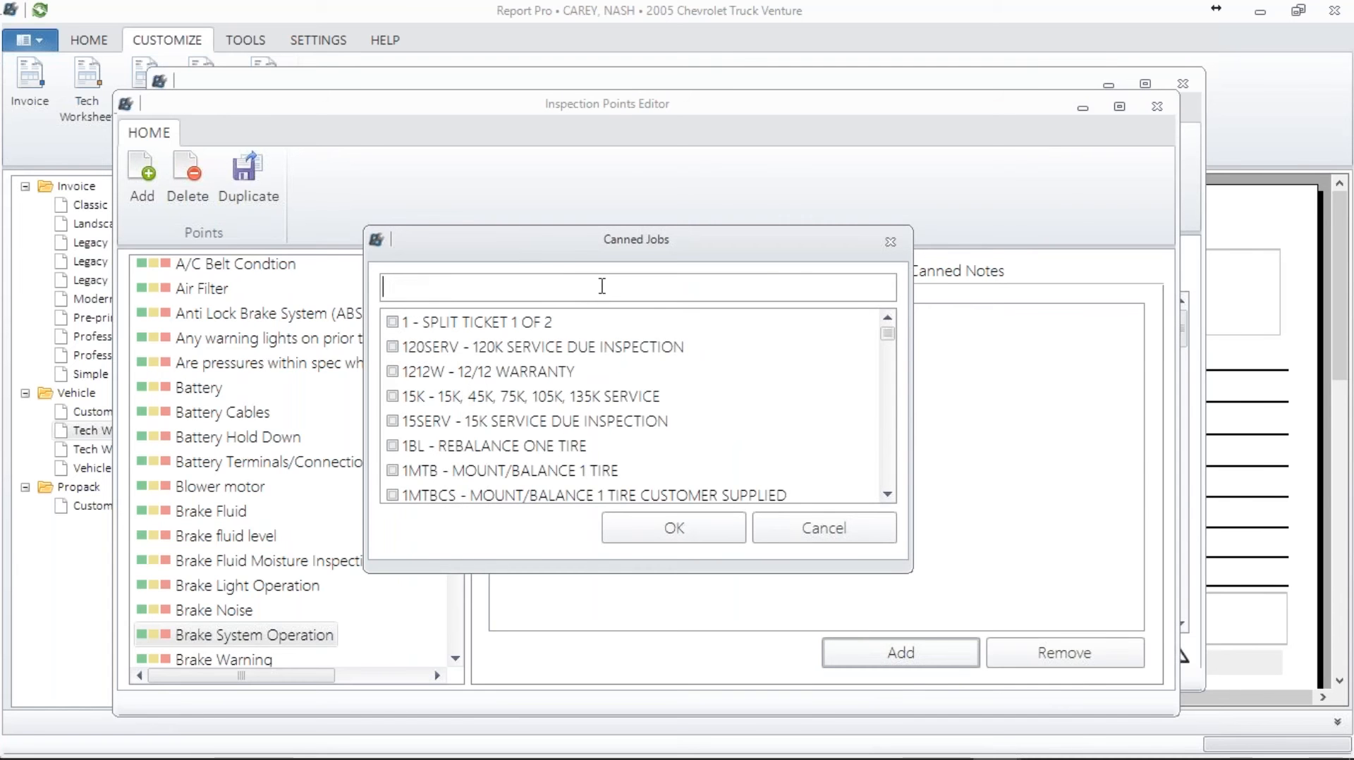
type("brake")
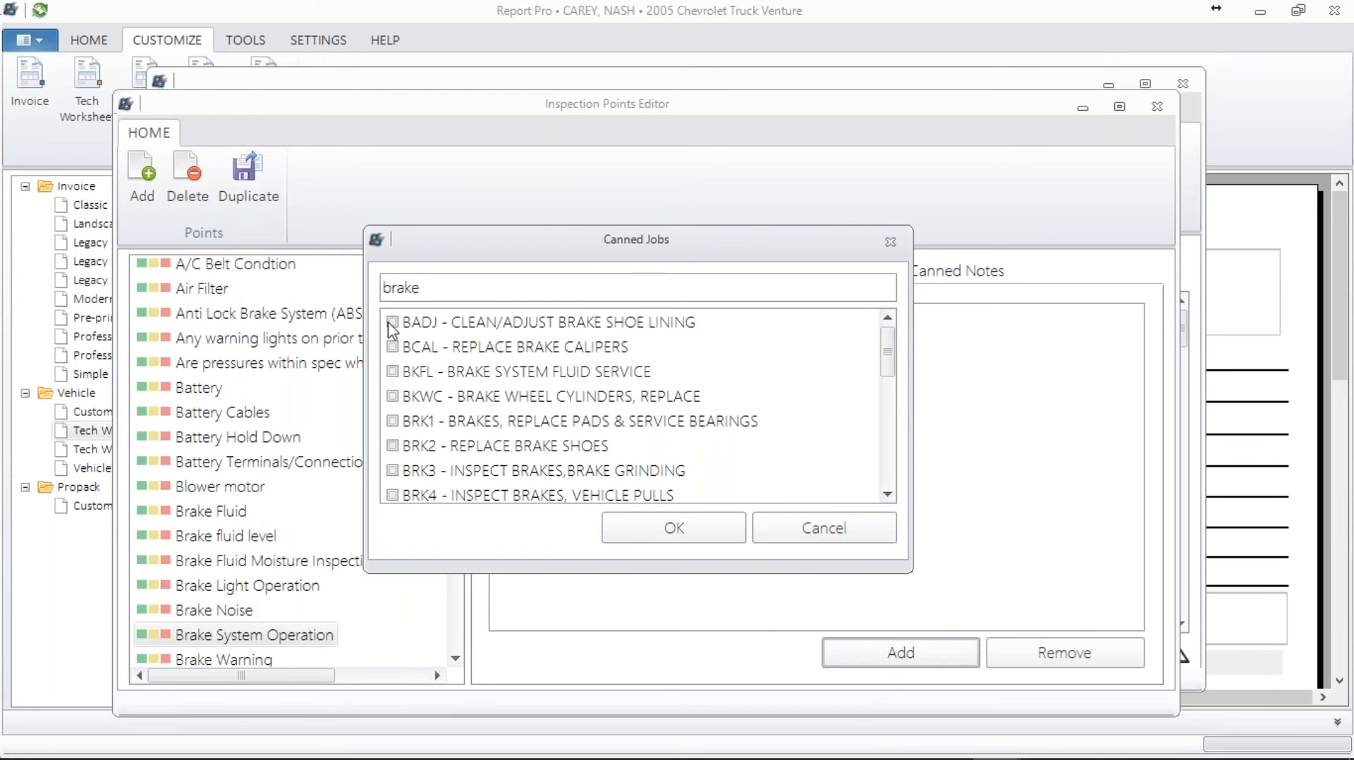
left_click(393, 421)
left_click(393, 446)
left_click(393, 471)
left_click(393, 398)
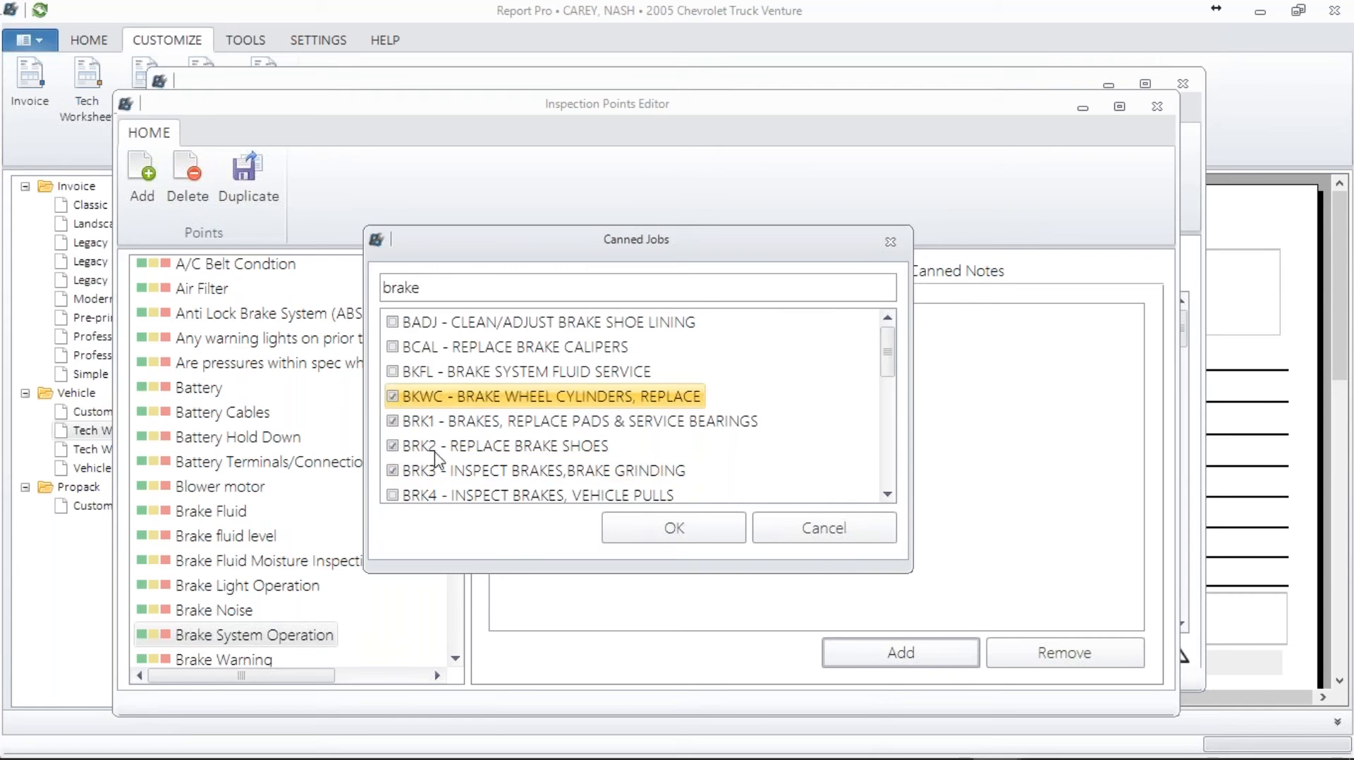
left_click(393, 372)
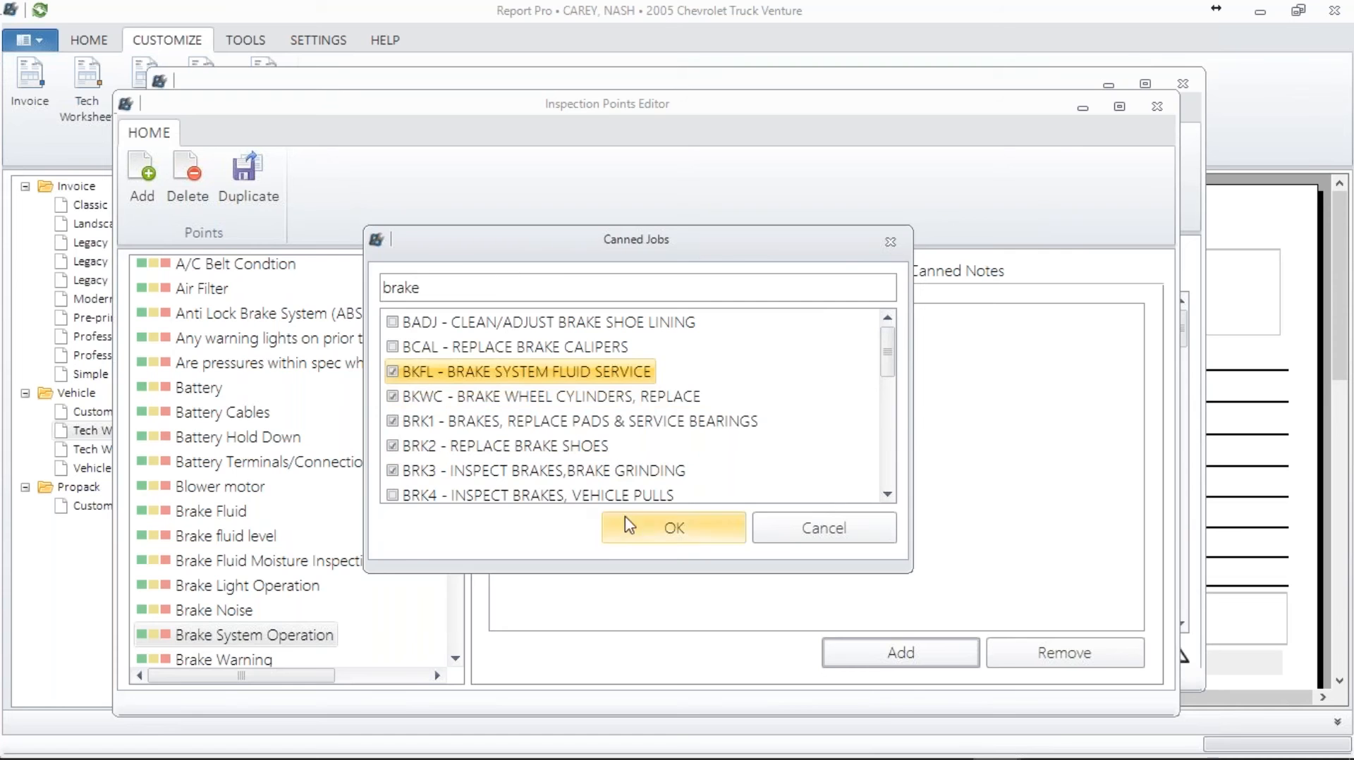
left_click(648, 529)
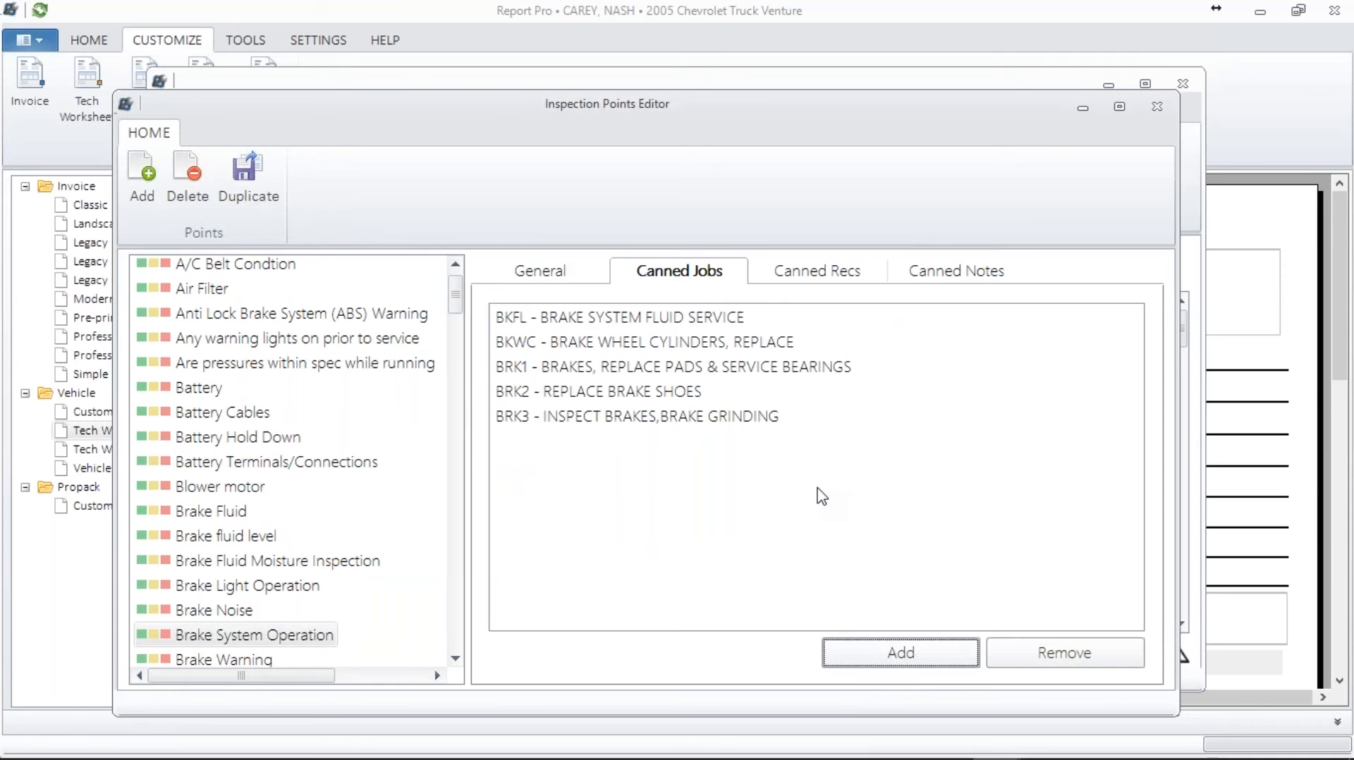
- Set the BR Floor canned recommendation of Brake System Operation to Default On Red
left_click(830, 281)
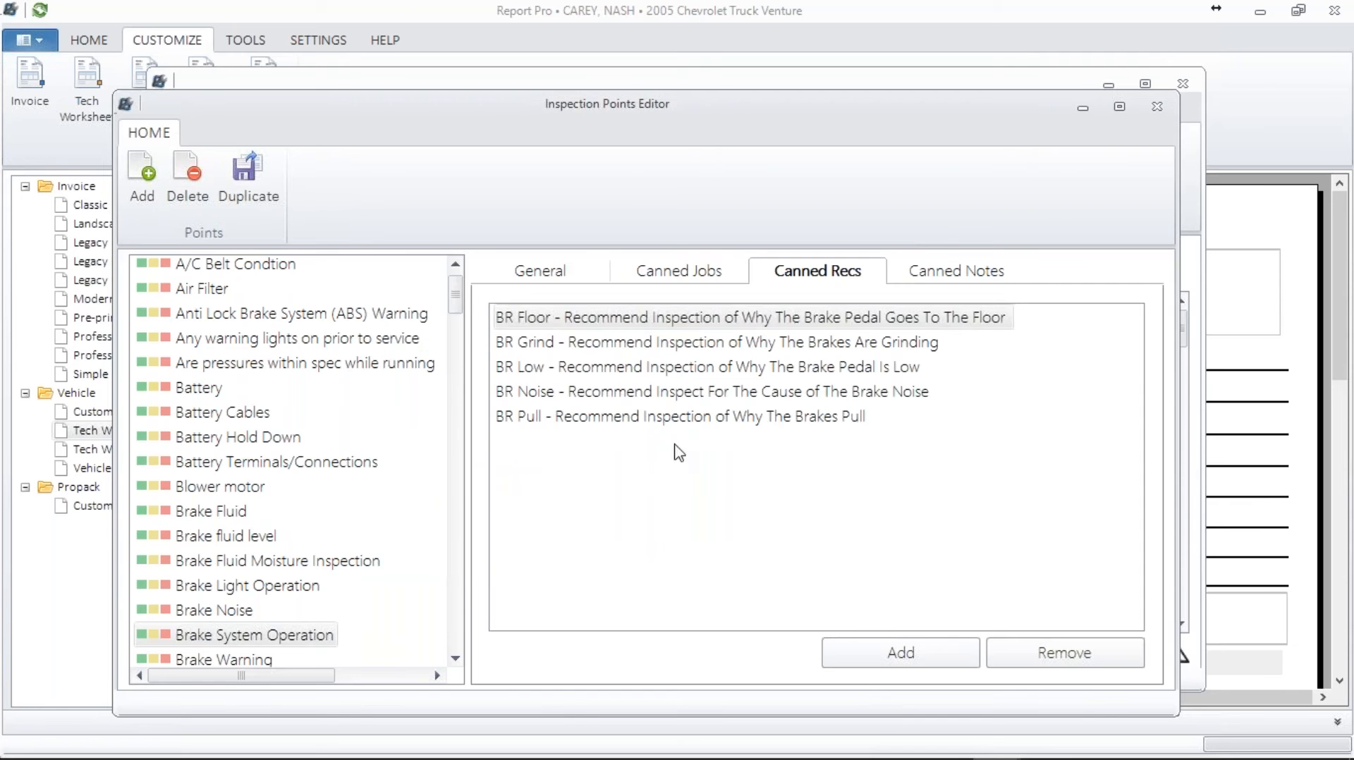
double_click(870, 321)
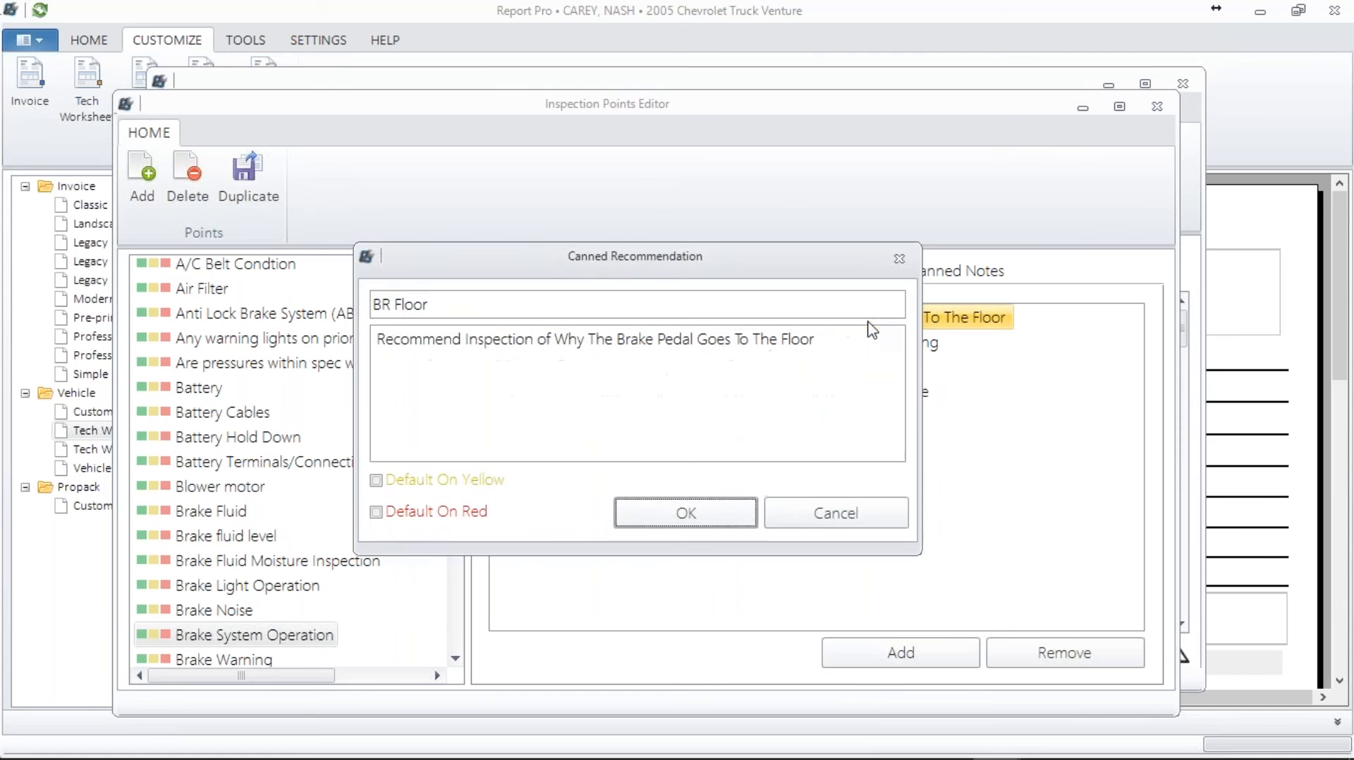
left_click(379, 512)
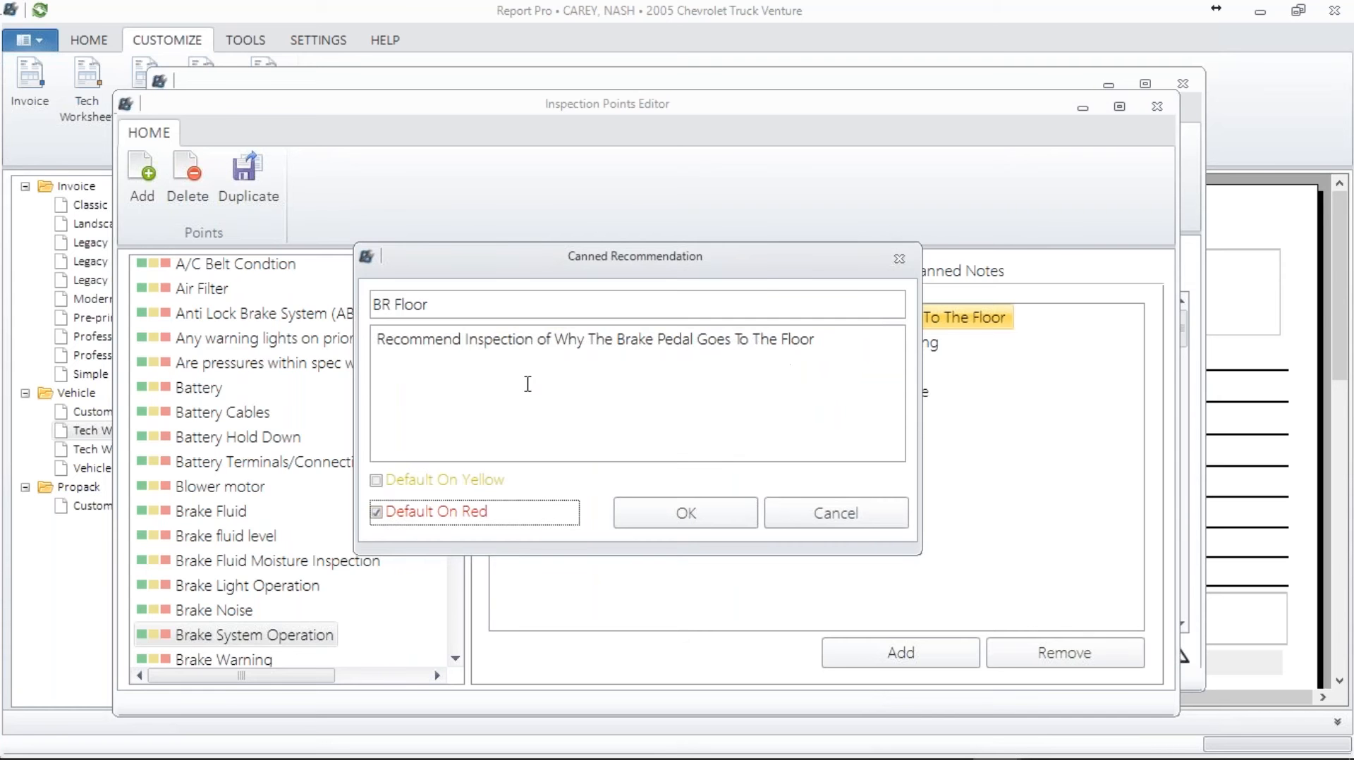
left_click(690, 513)
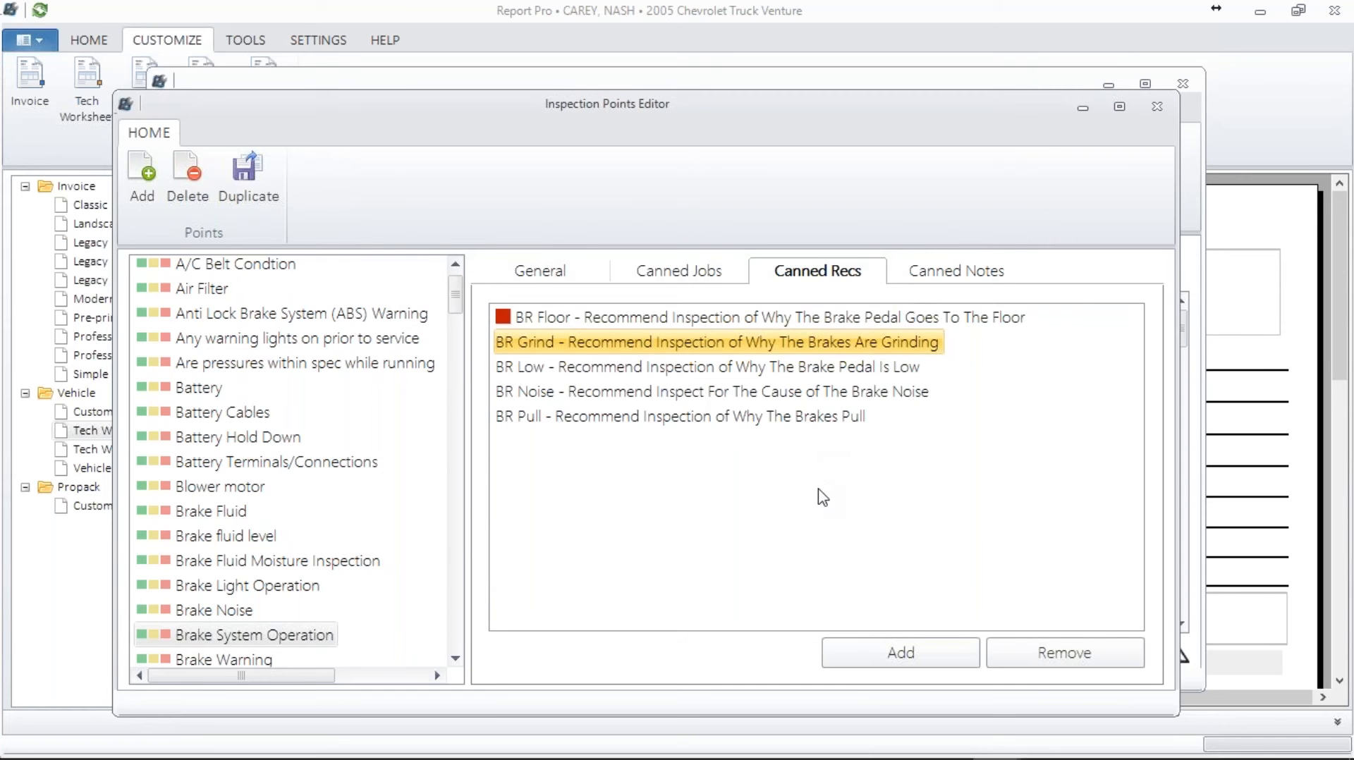
- Set the BR Grind canned recommendation of Brake System Operation to Default On Yellow
double_click(646, 349)
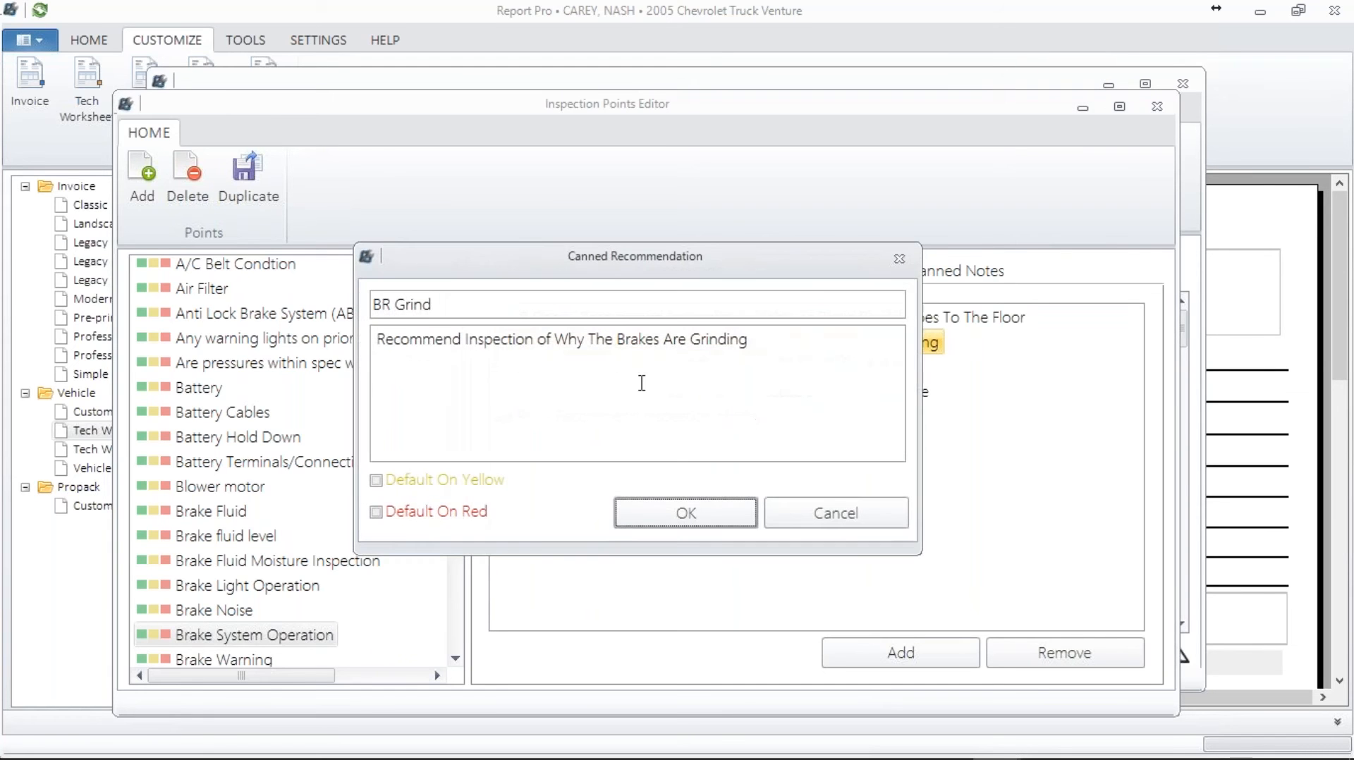
left_click(377, 481)
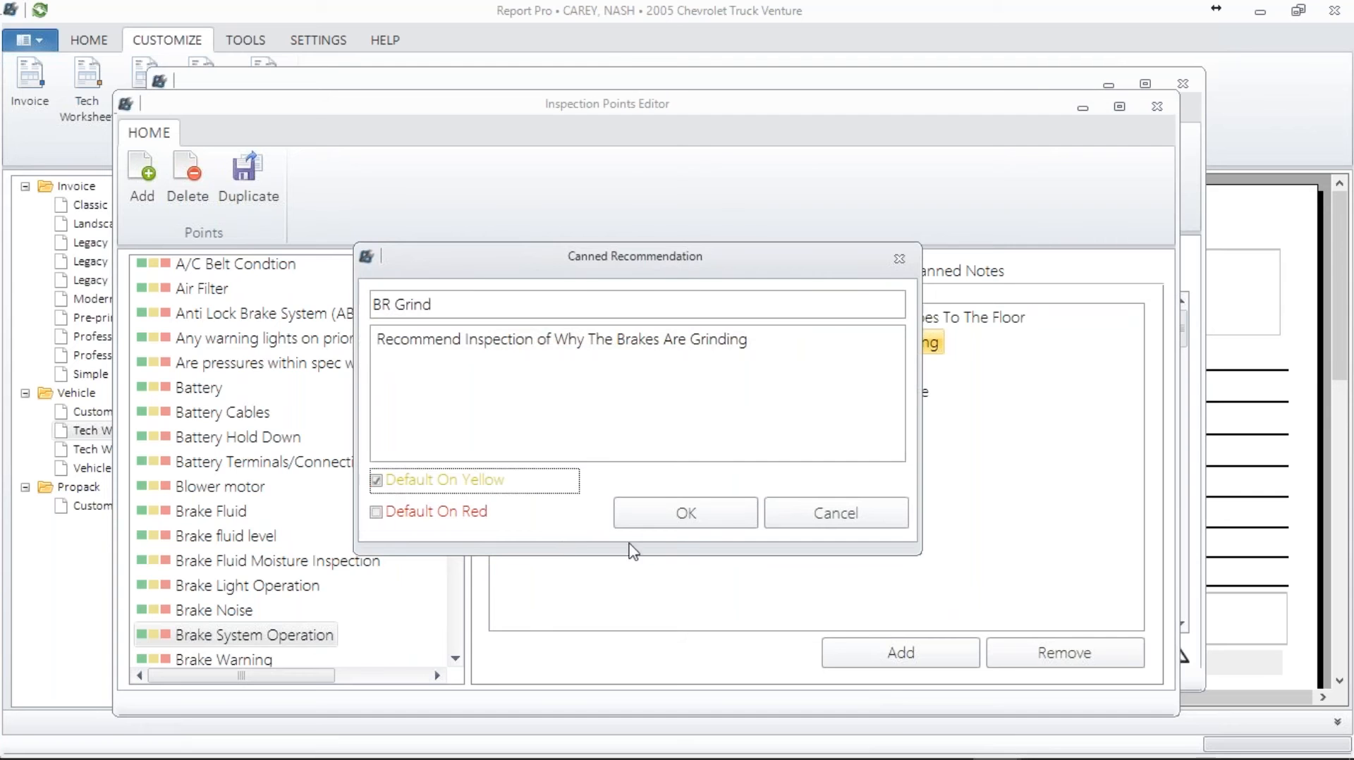
left_click(659, 514)
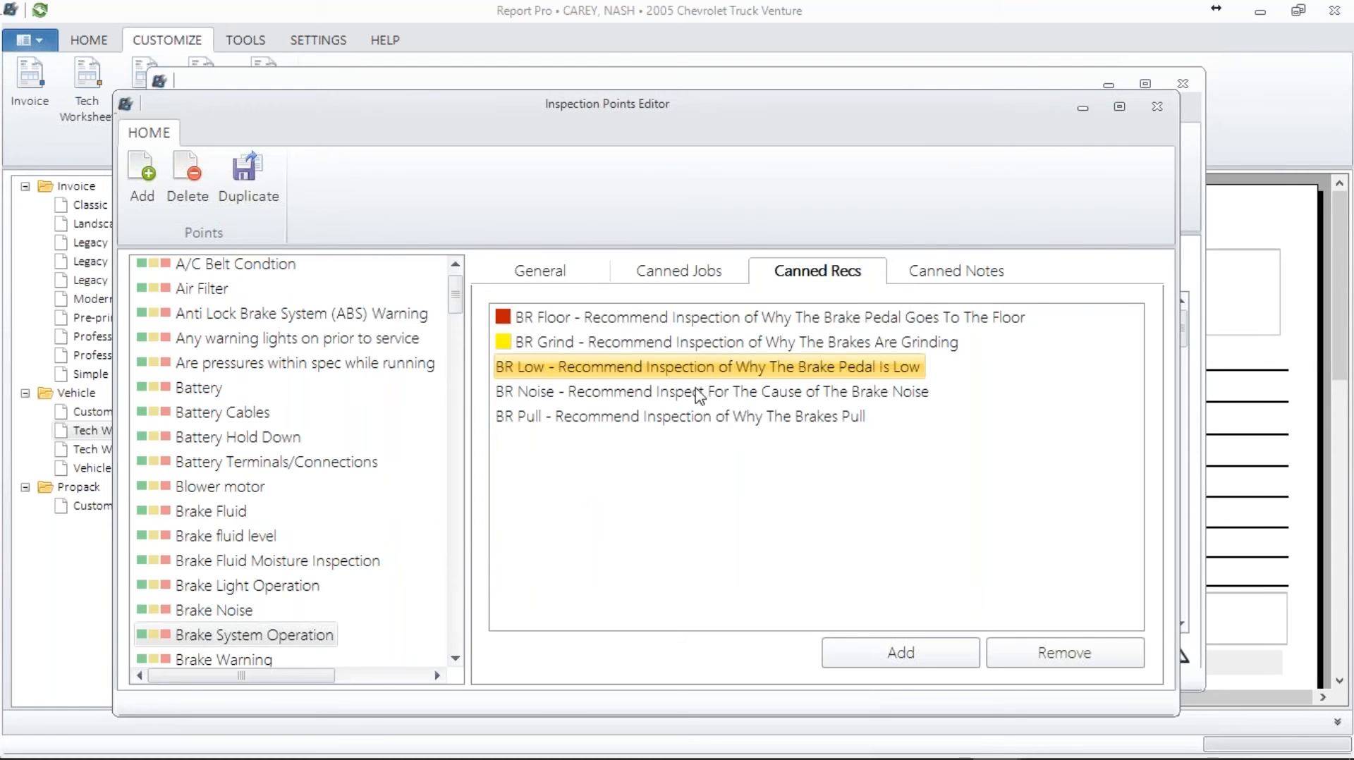
- Review the canned jobs and general settings of Brake System Operation and browse its category choices, keeping BRAK
left_click(679, 276)
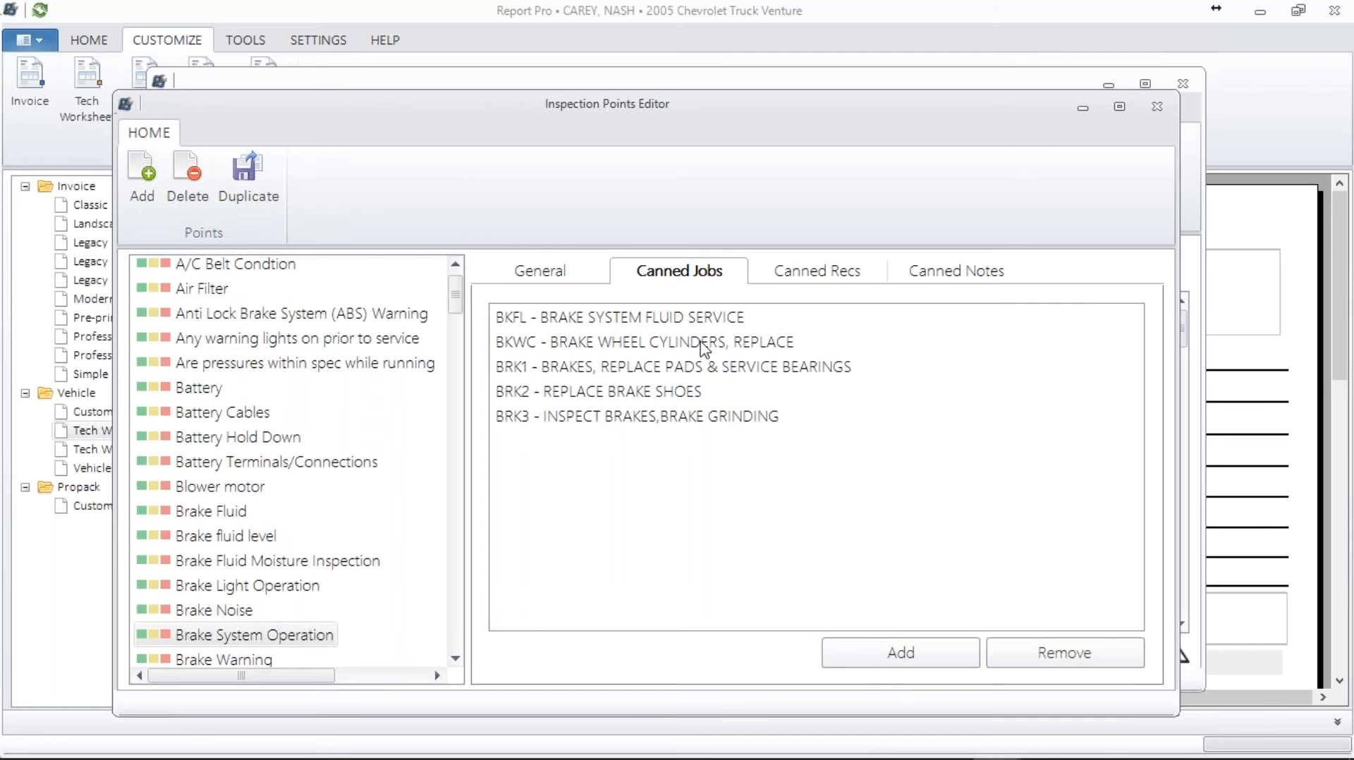
left_click(553, 272)
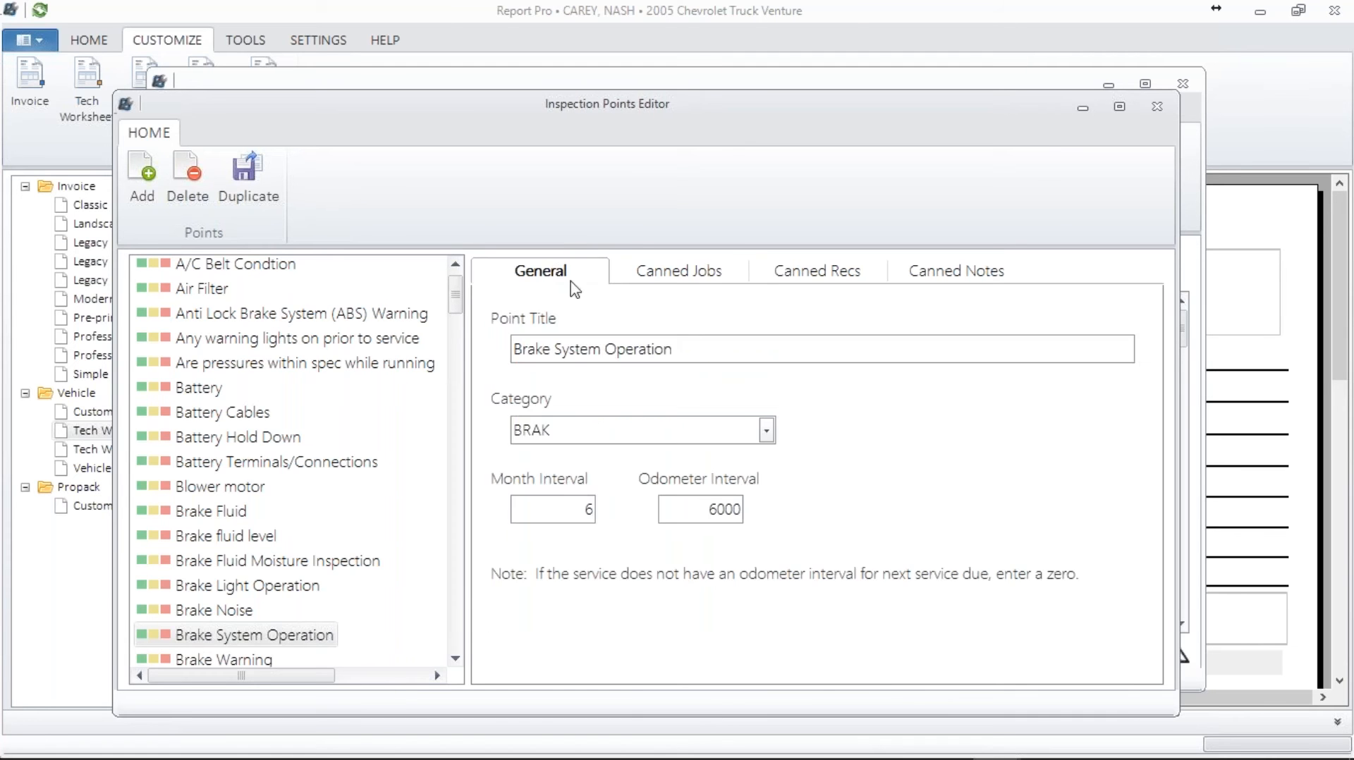
left_click_drag(695, 341, 449, 352)
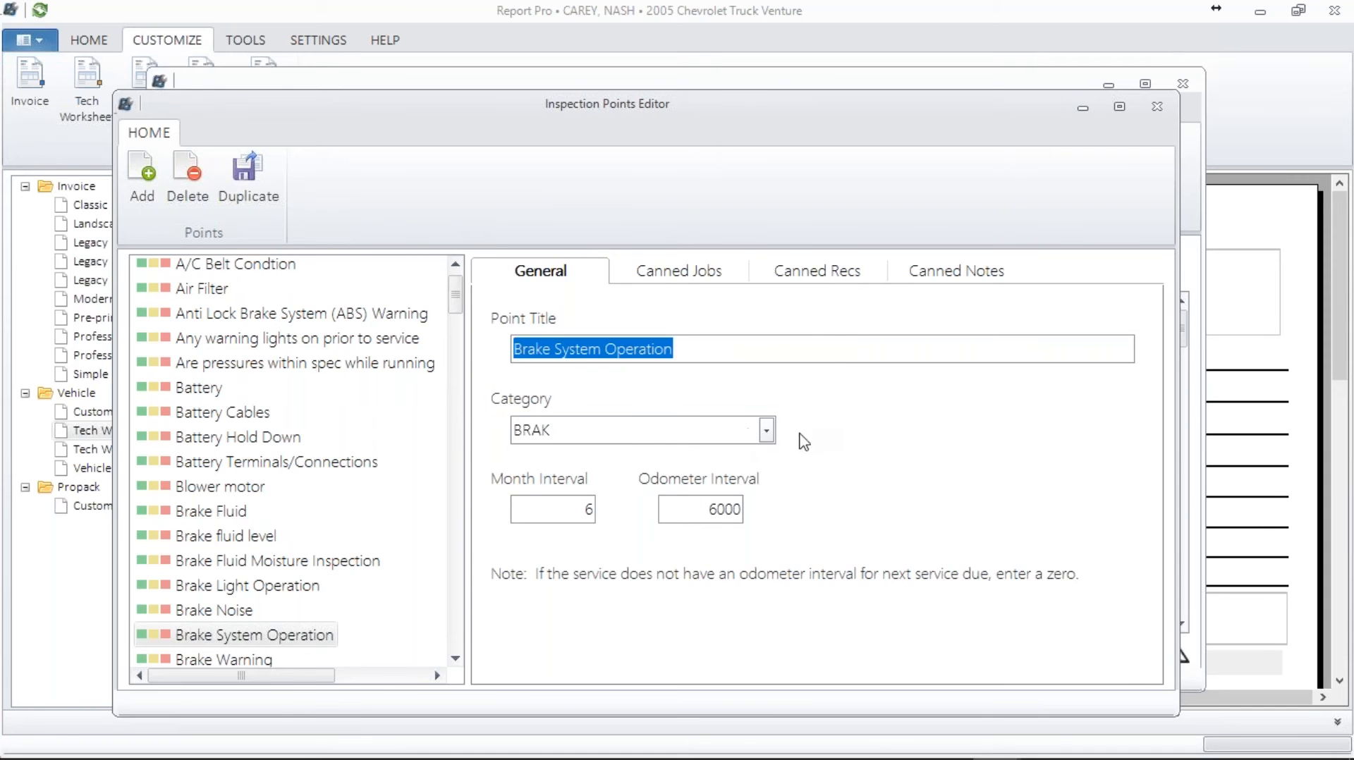
left_click(765, 430)
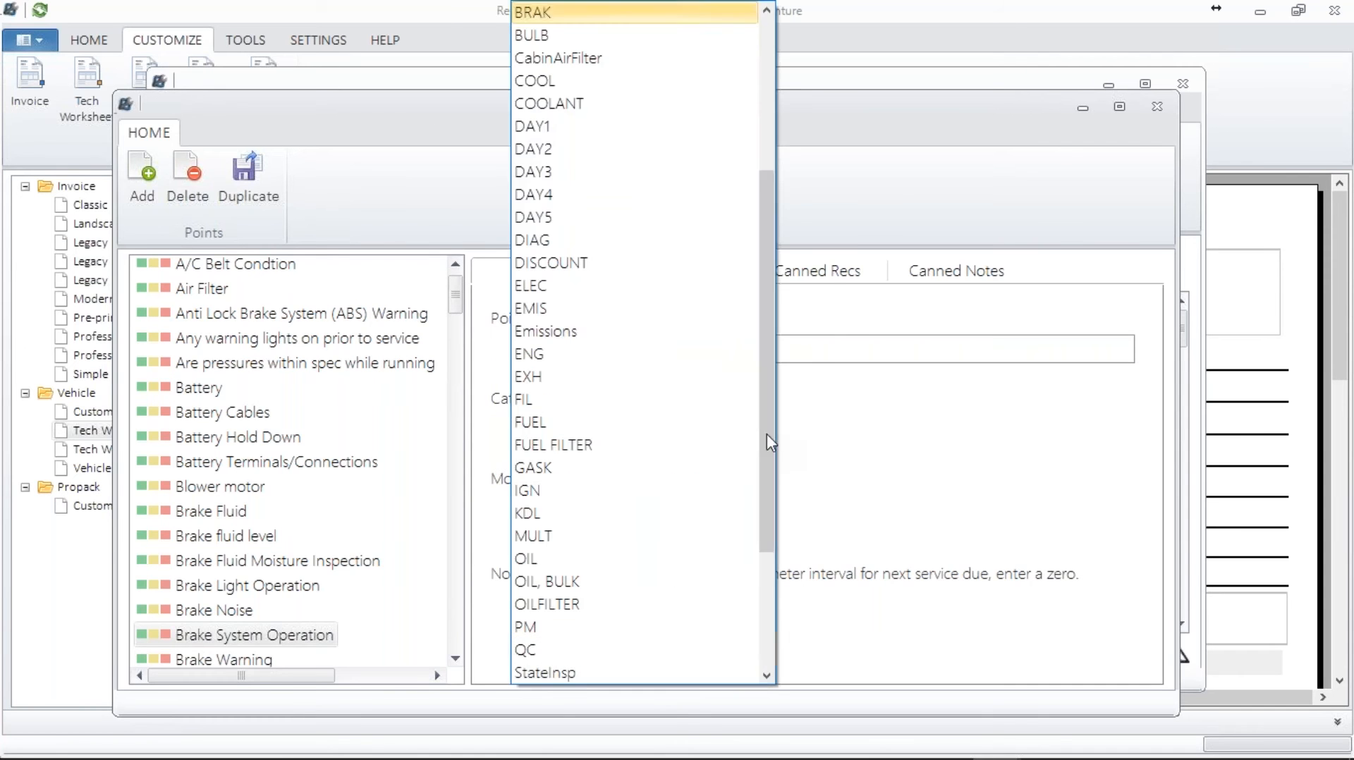
left_click(624, 15)
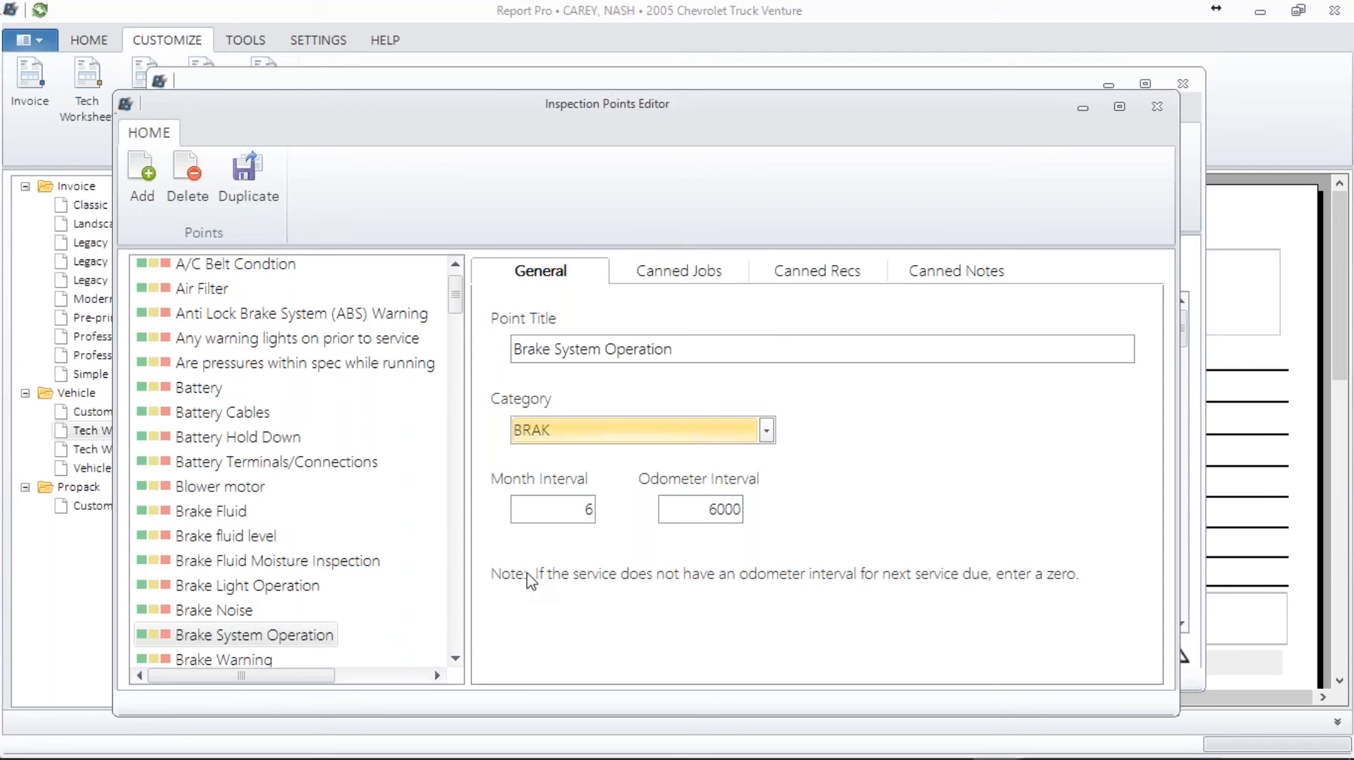
- Try an odometer interval of 0 and a month interval of 16 for Brake System Operation
left_click(709, 514)
type("0")
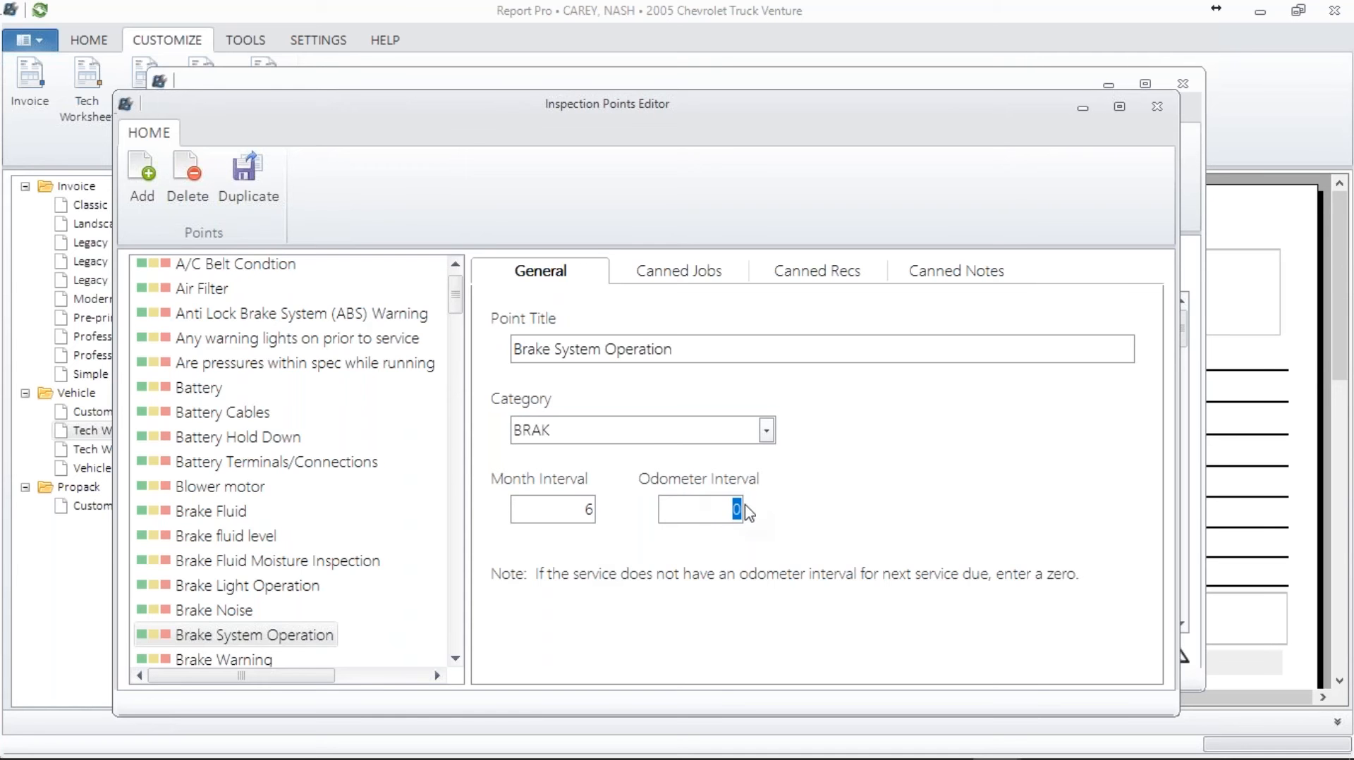
left_click(588, 511)
type("616")
- Set the odometer interval of Brake System Operation back to 6000 and its month interval to 6
key("Tab")
type("6000")
double_click(588, 510)
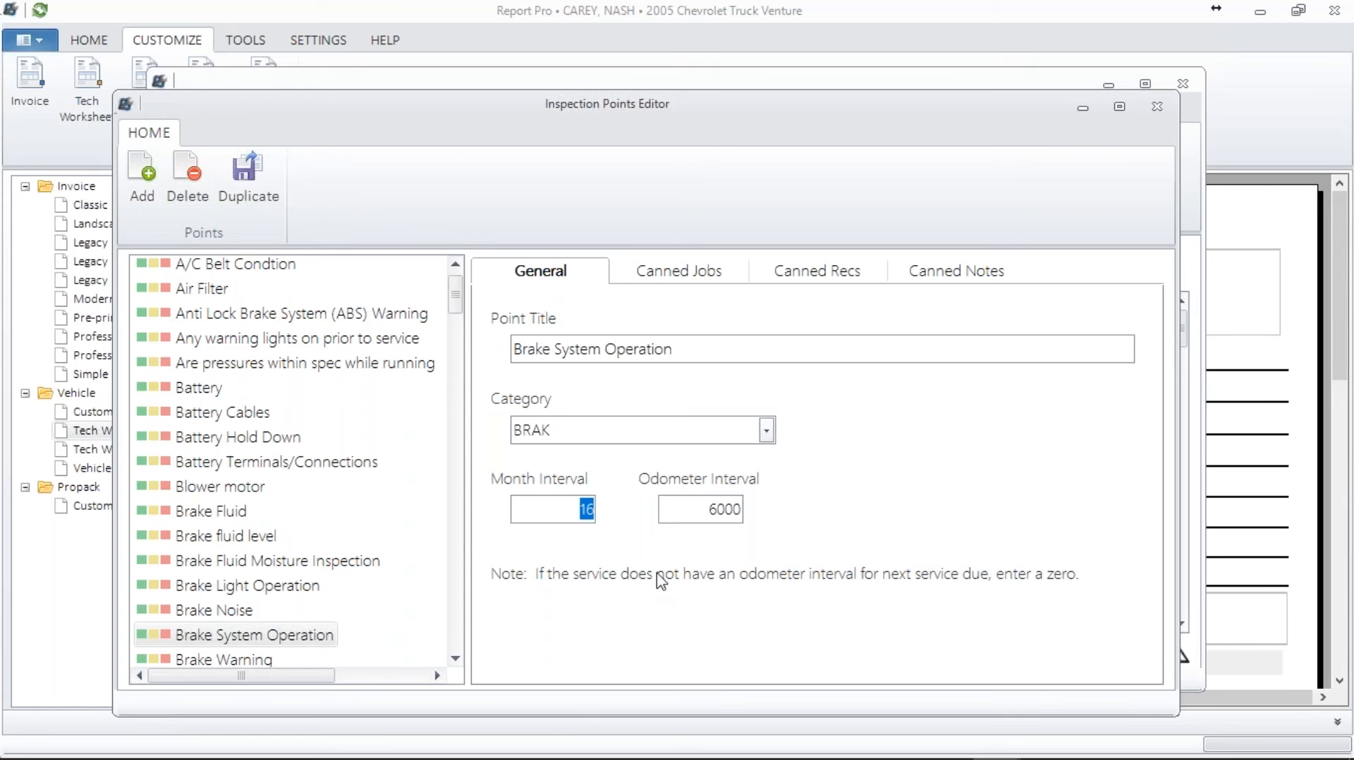
type("6")
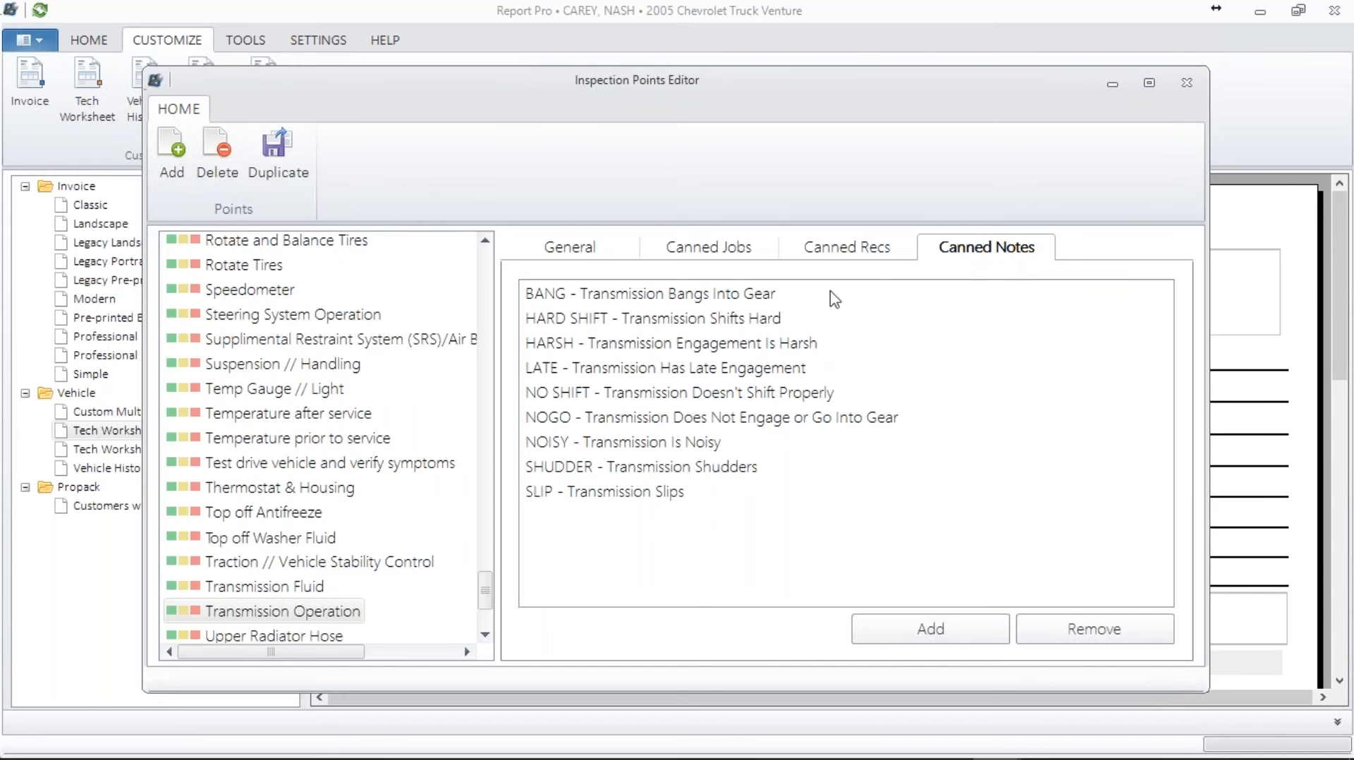
- View the canned recommendations and canned jobs of Transmission Operation and close the Inspection Points Editor
left_click(837, 250)
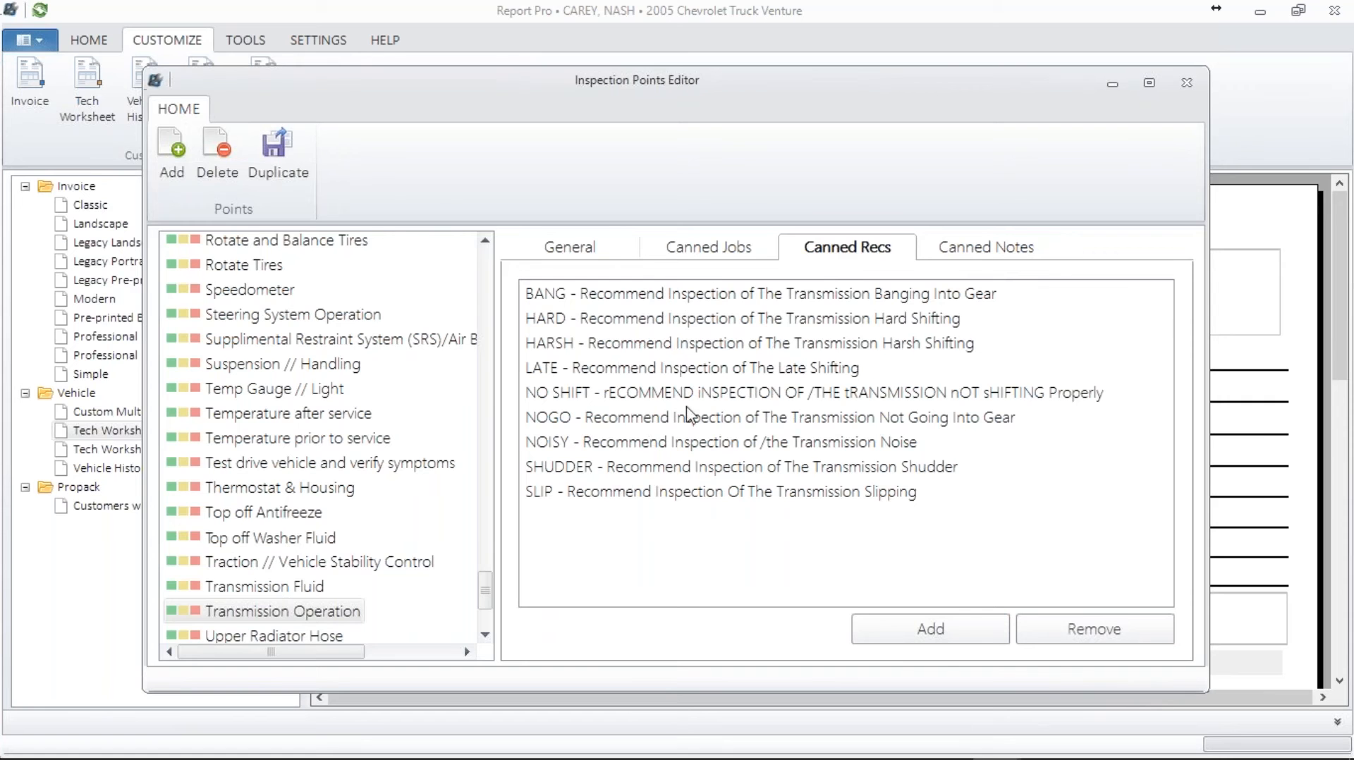
left_click(702, 247)
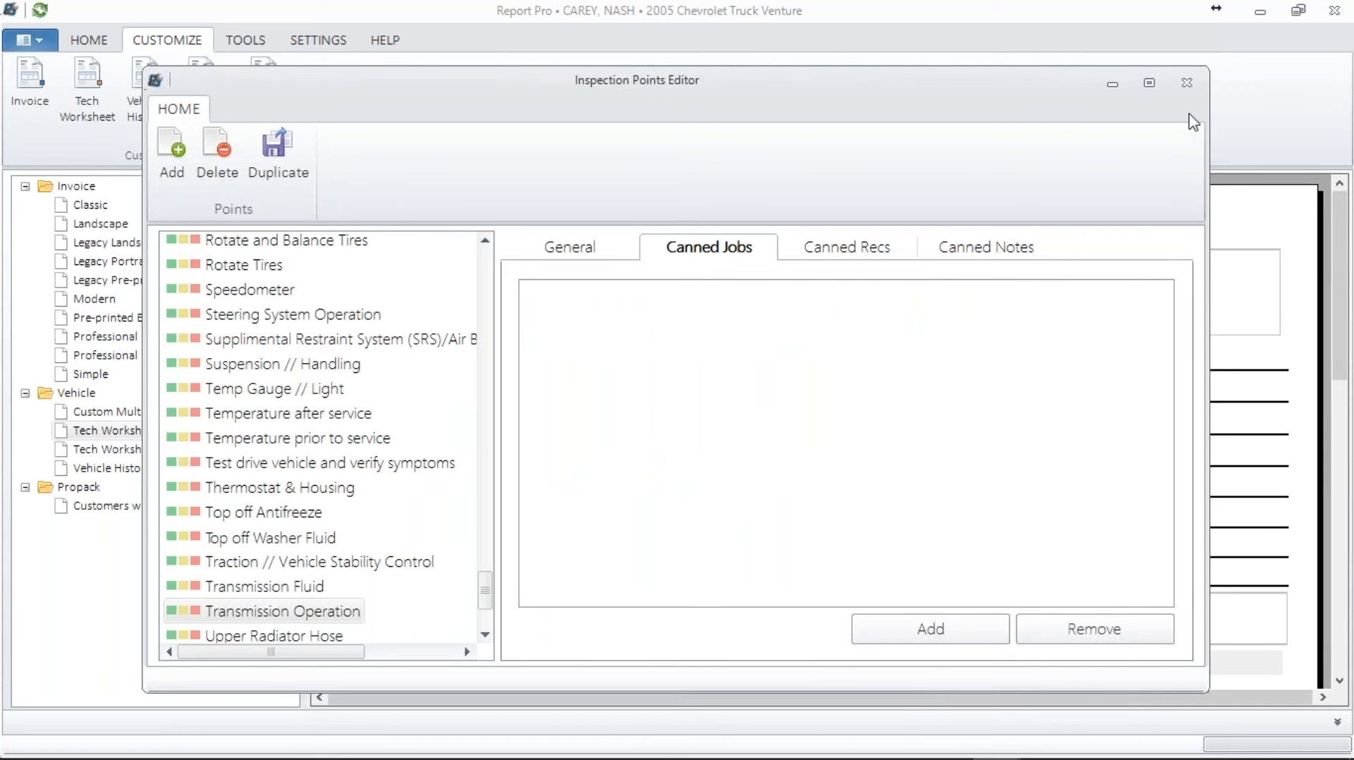
left_click(1187, 83)
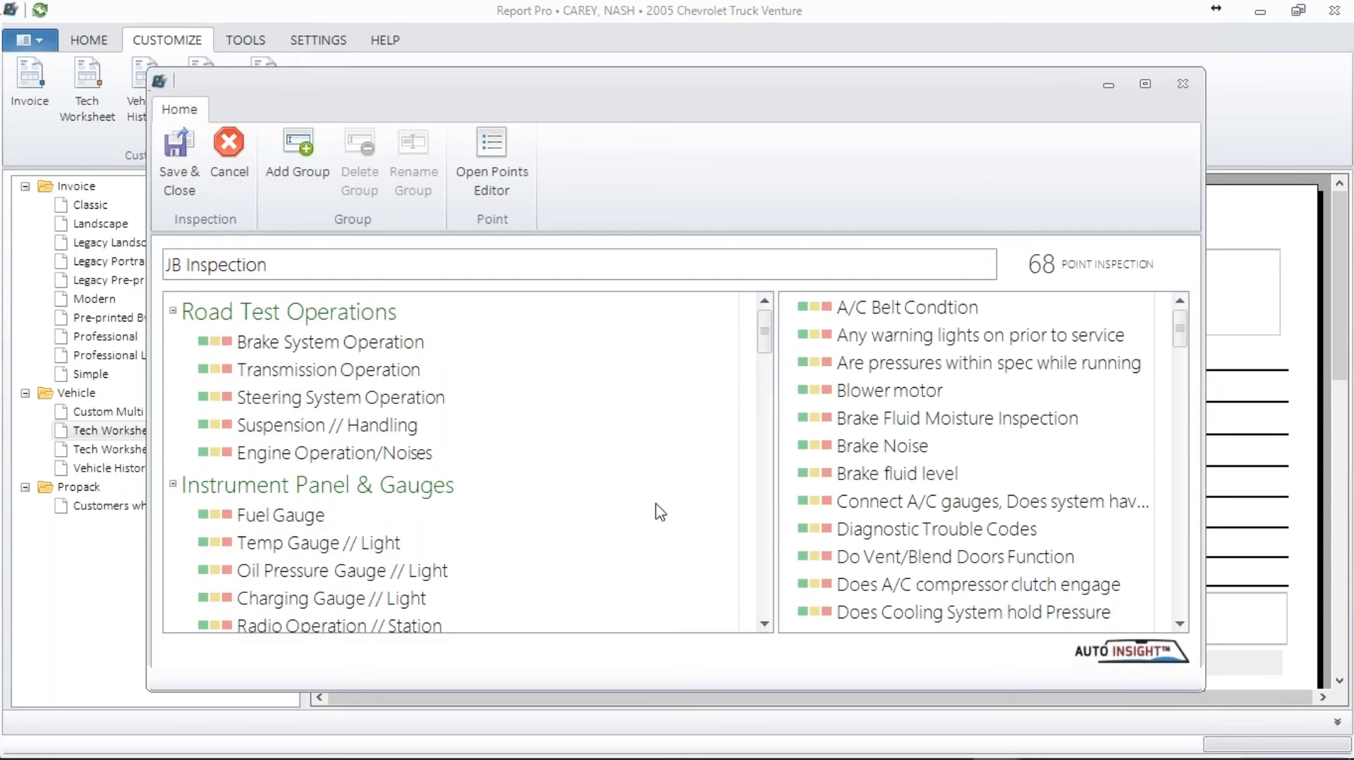
- Open the Radio Operation // Station point of the Instrument Panel & Gauges group, view its general settings and close the editor
scroll(765, 342, "down", 2)
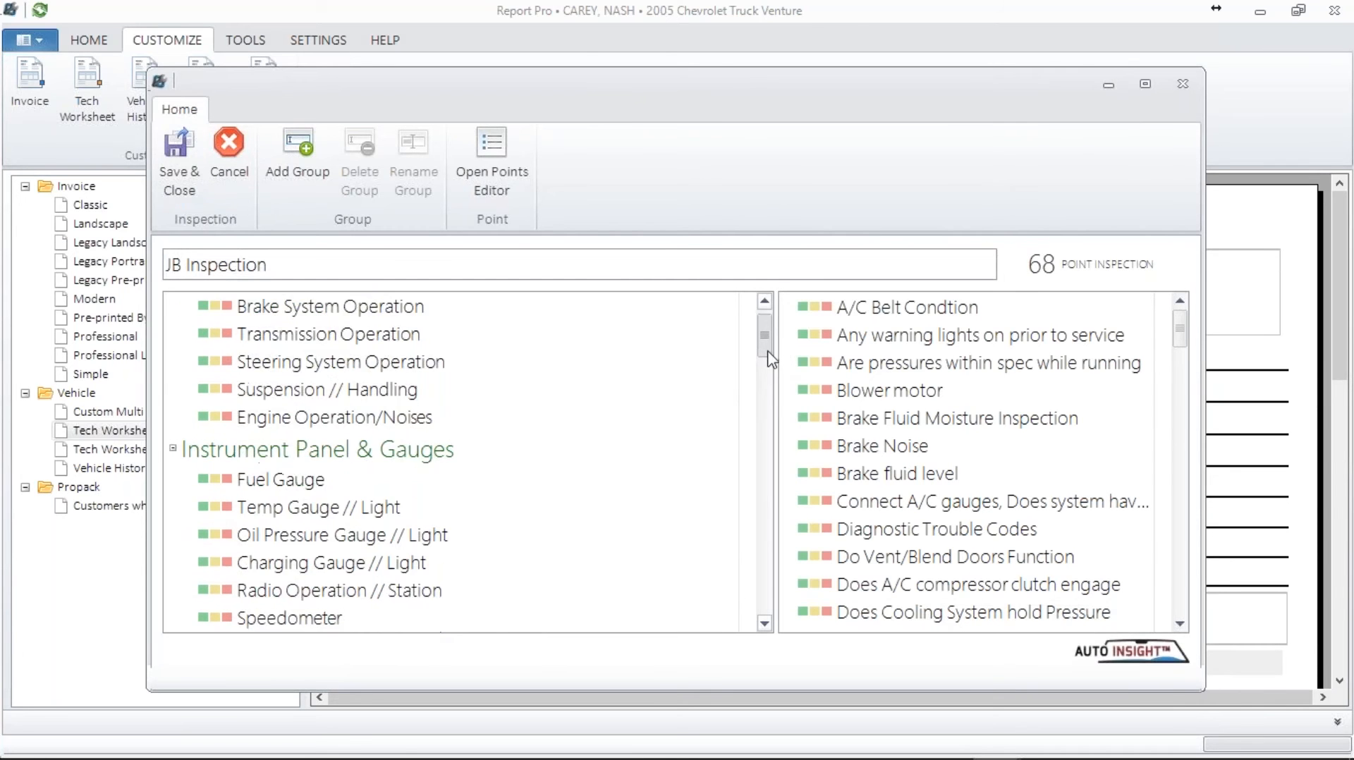
scroll(769, 361, "down", 2)
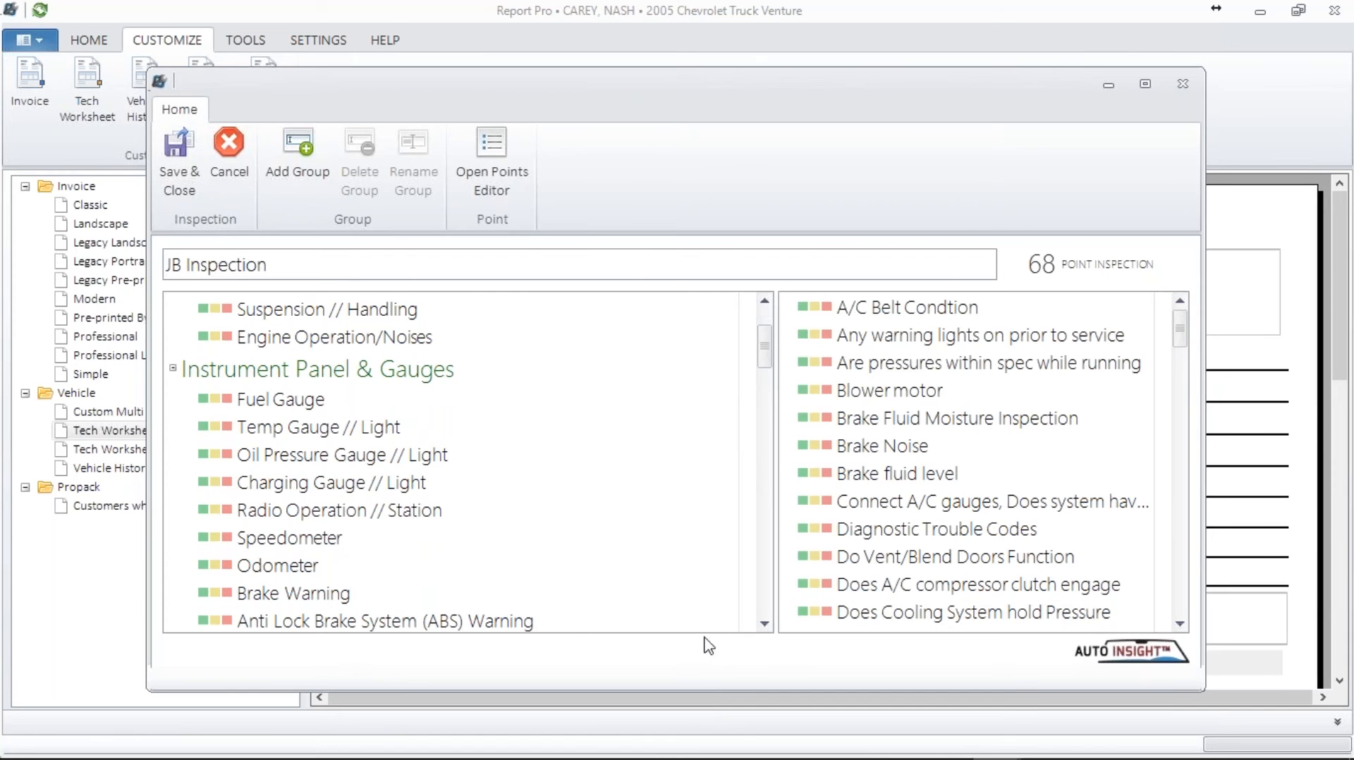
left_click(763, 625)
left_click(763, 625)
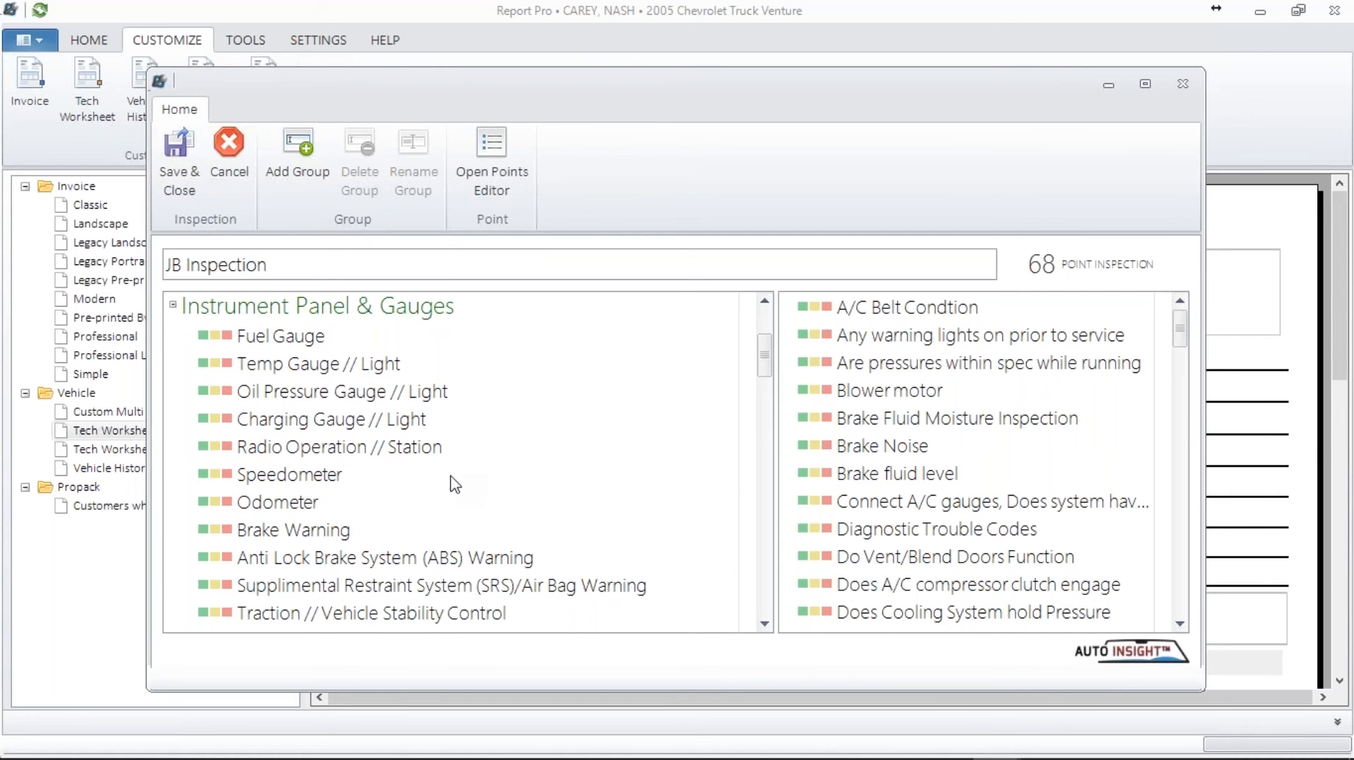
left_click(335, 457)
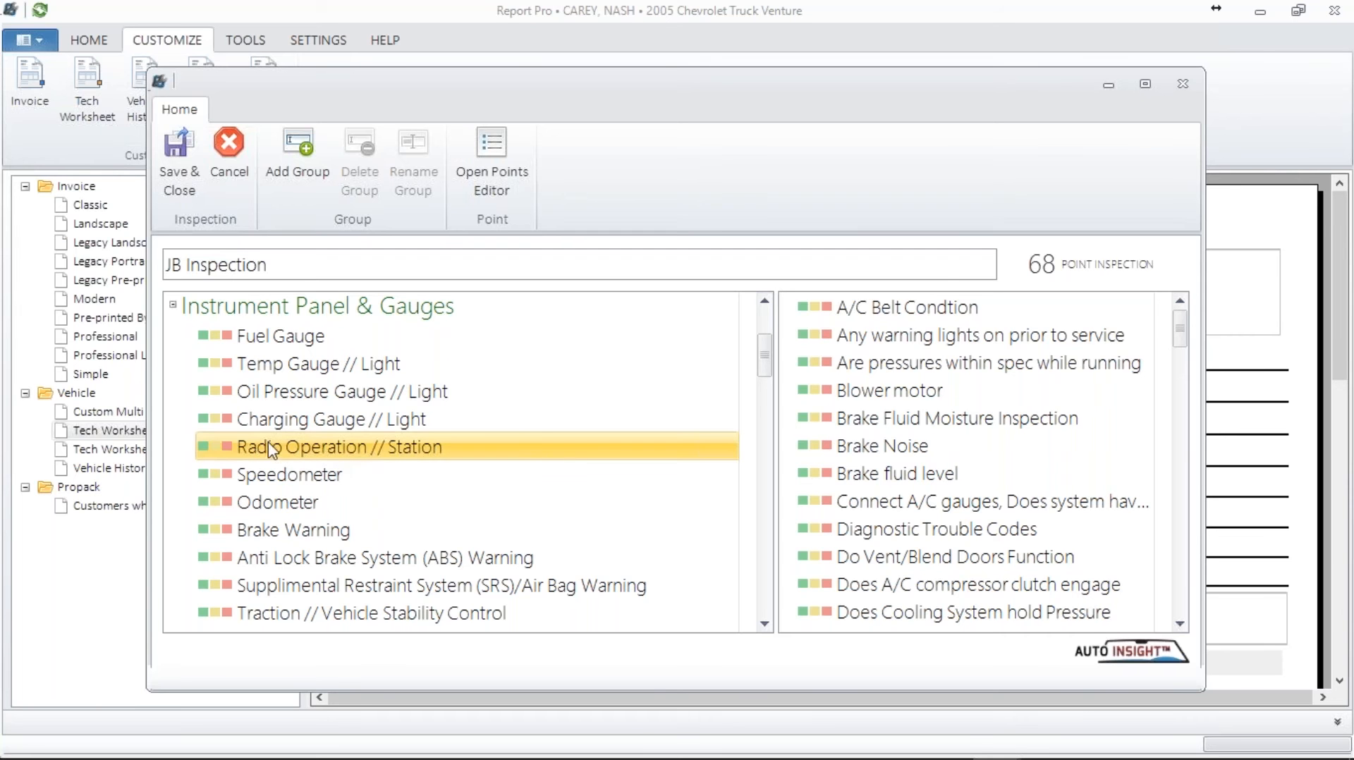
double_click(334, 454)
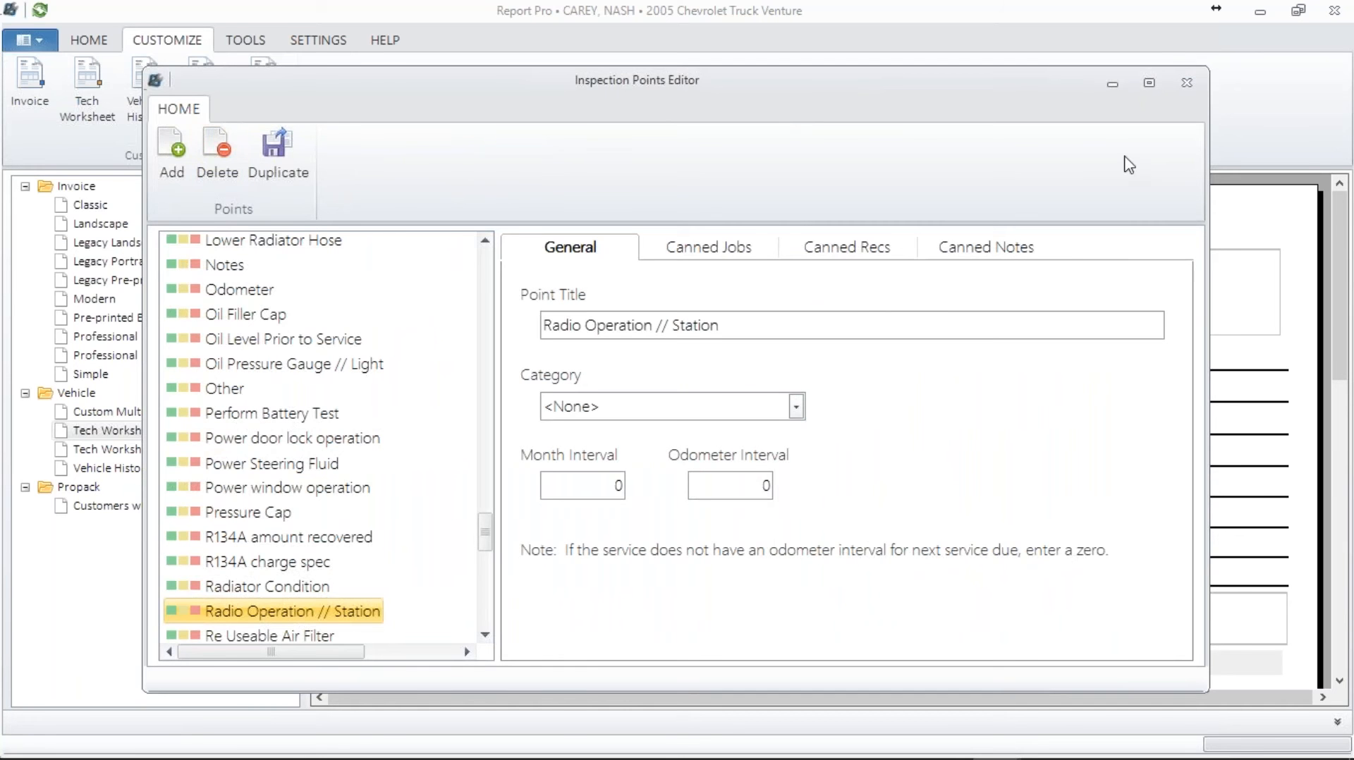
left_click(1187, 82)
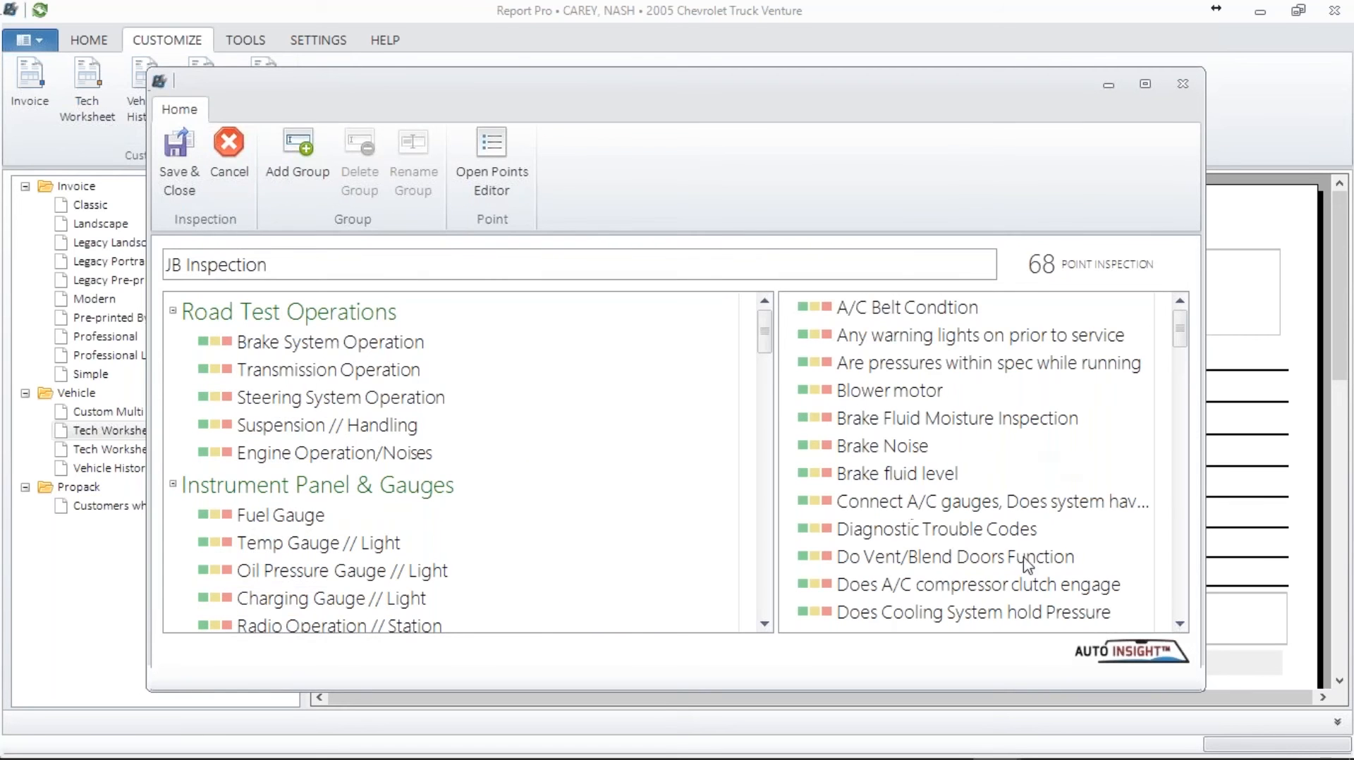
- Remove the Radio Operation // Station point from the Instrument Panel & Gauges group
mouse_move(1183, 345)
left_mouse_down()
mouse_move(1195, 628)
mouse_move(1162, 346)
left_mouse_up()
left_click(764, 624)
left_click(764, 624)
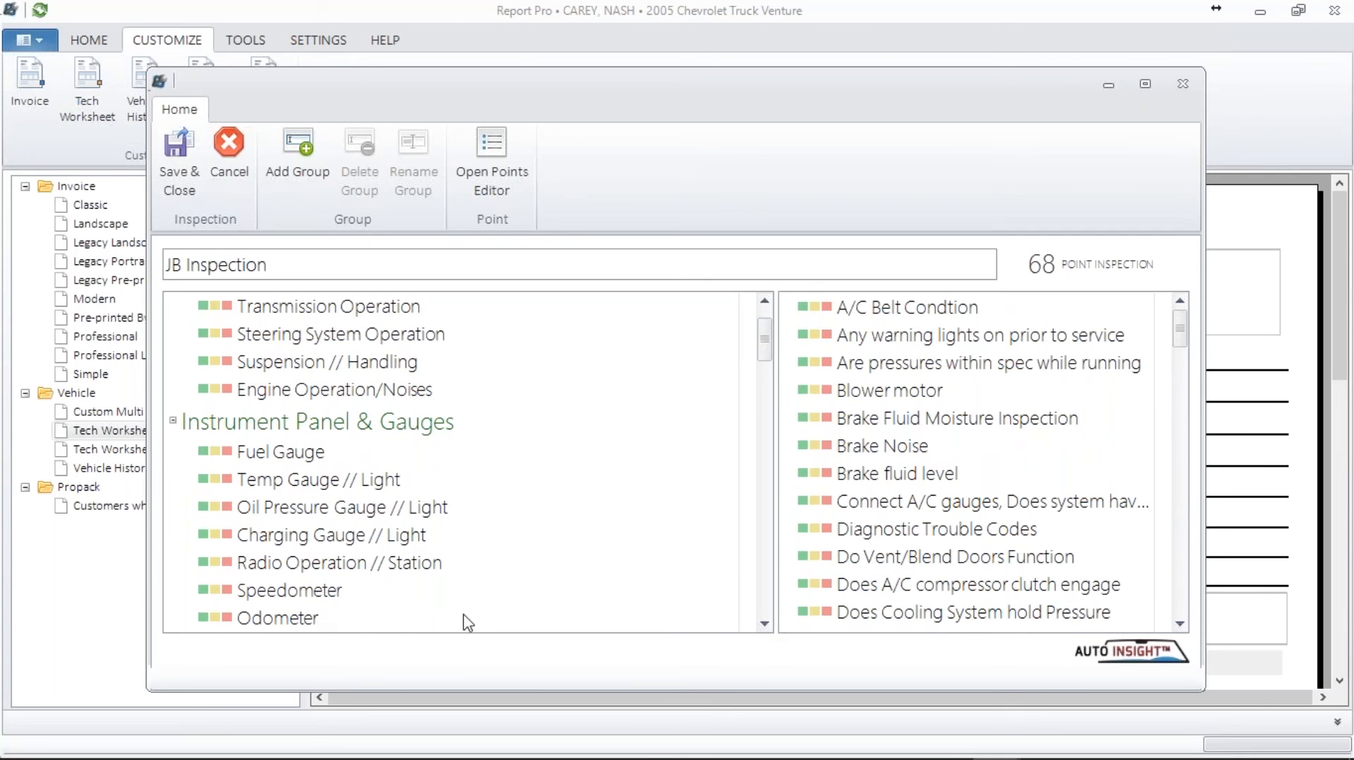
left_click(317, 565)
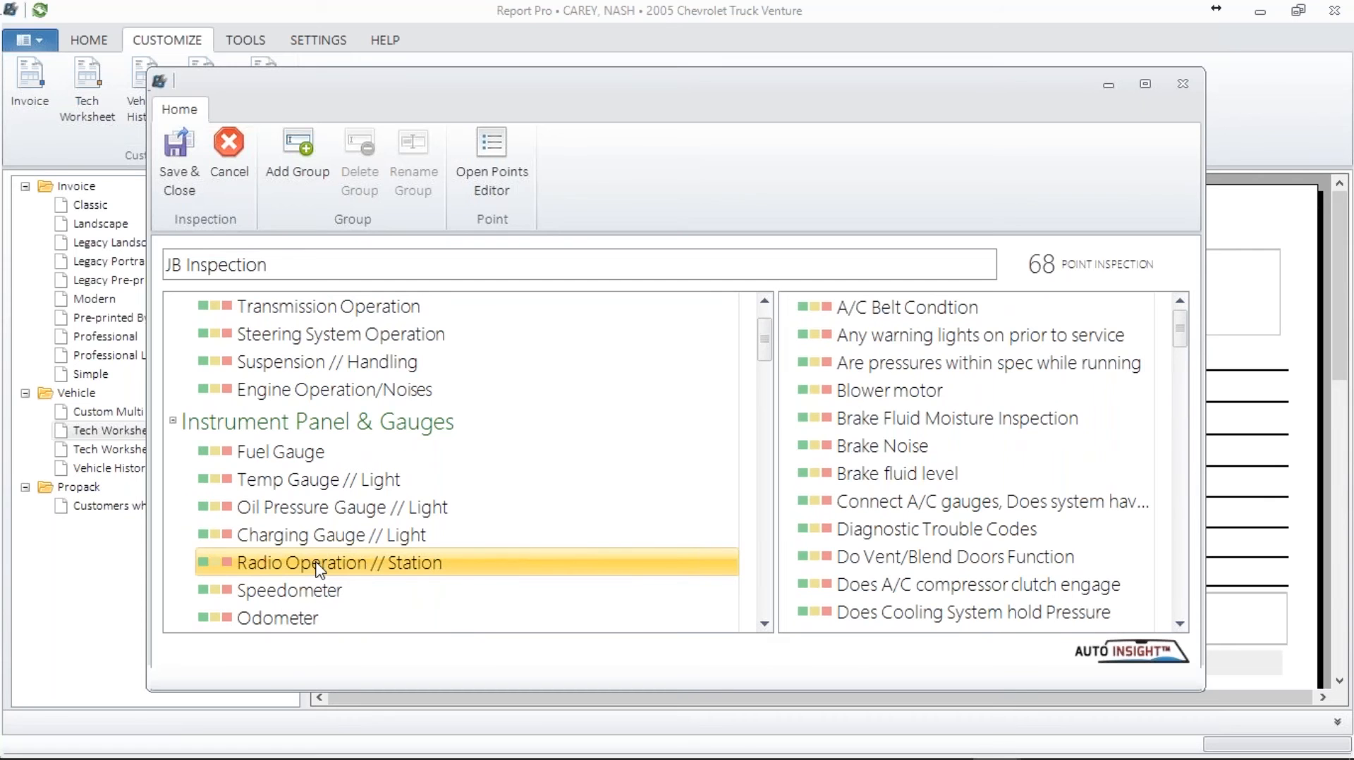
left_click_drag(316, 566, 833, 551)
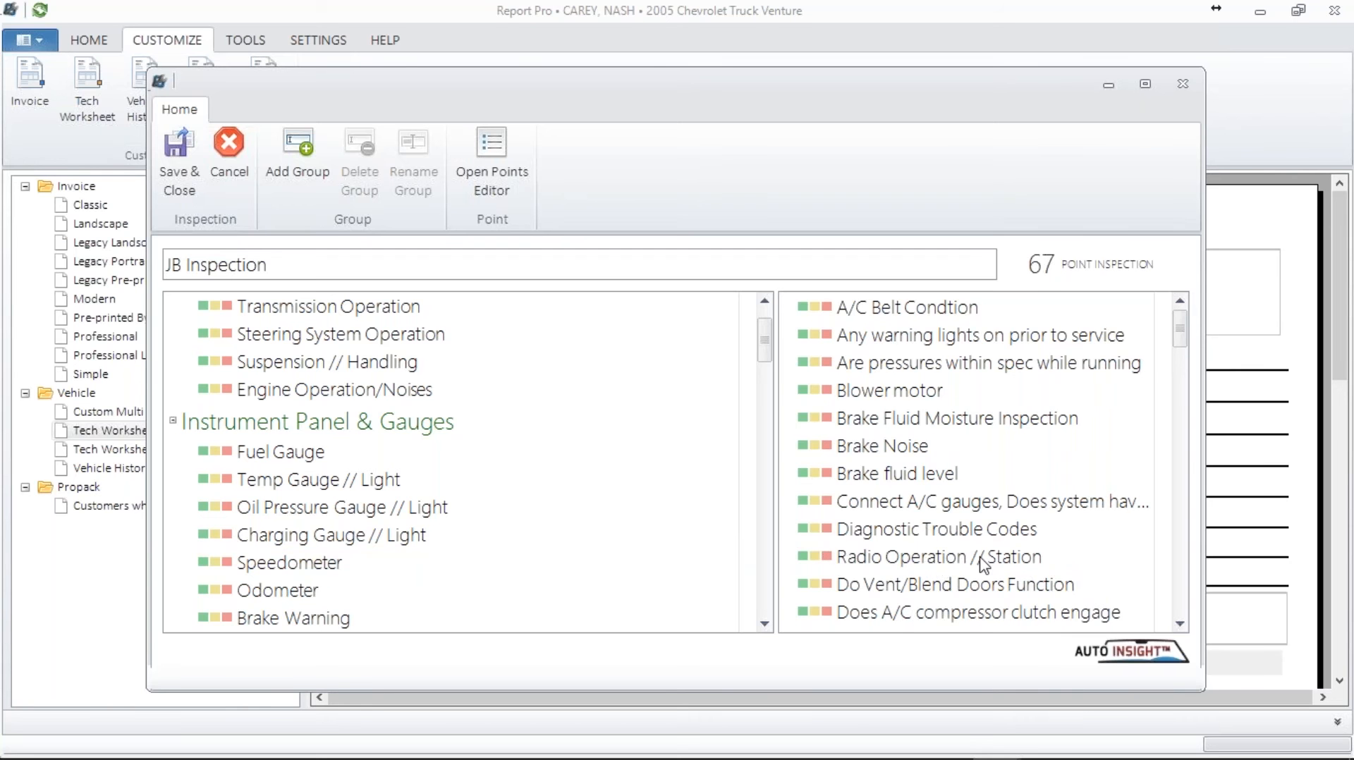
- Put Radio Operation // Station back into Instrument Panel & Gauges and move it to the beginning of that group, above Fuel Gauge
left_click_drag(984, 565, 299, 582)
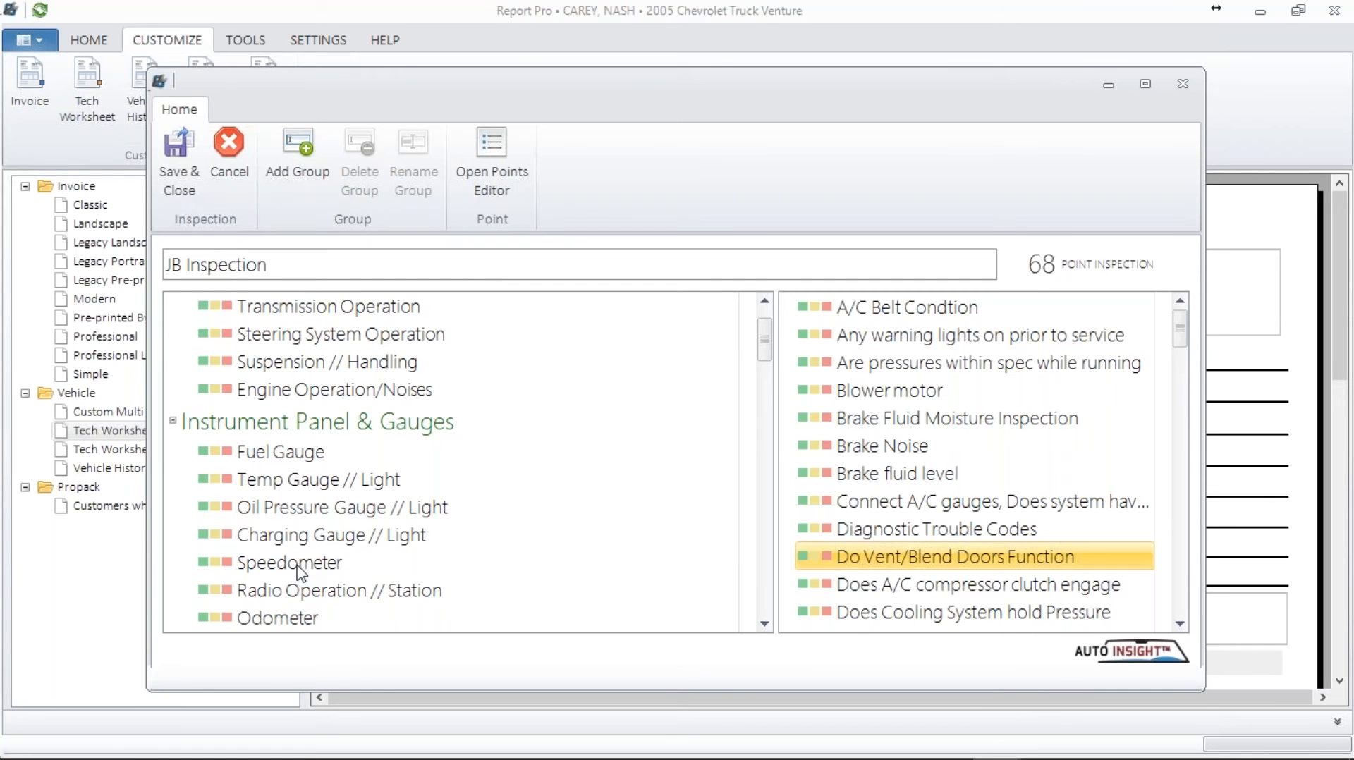
left_click(320, 594)
left_click_drag(320, 595, 266, 443)
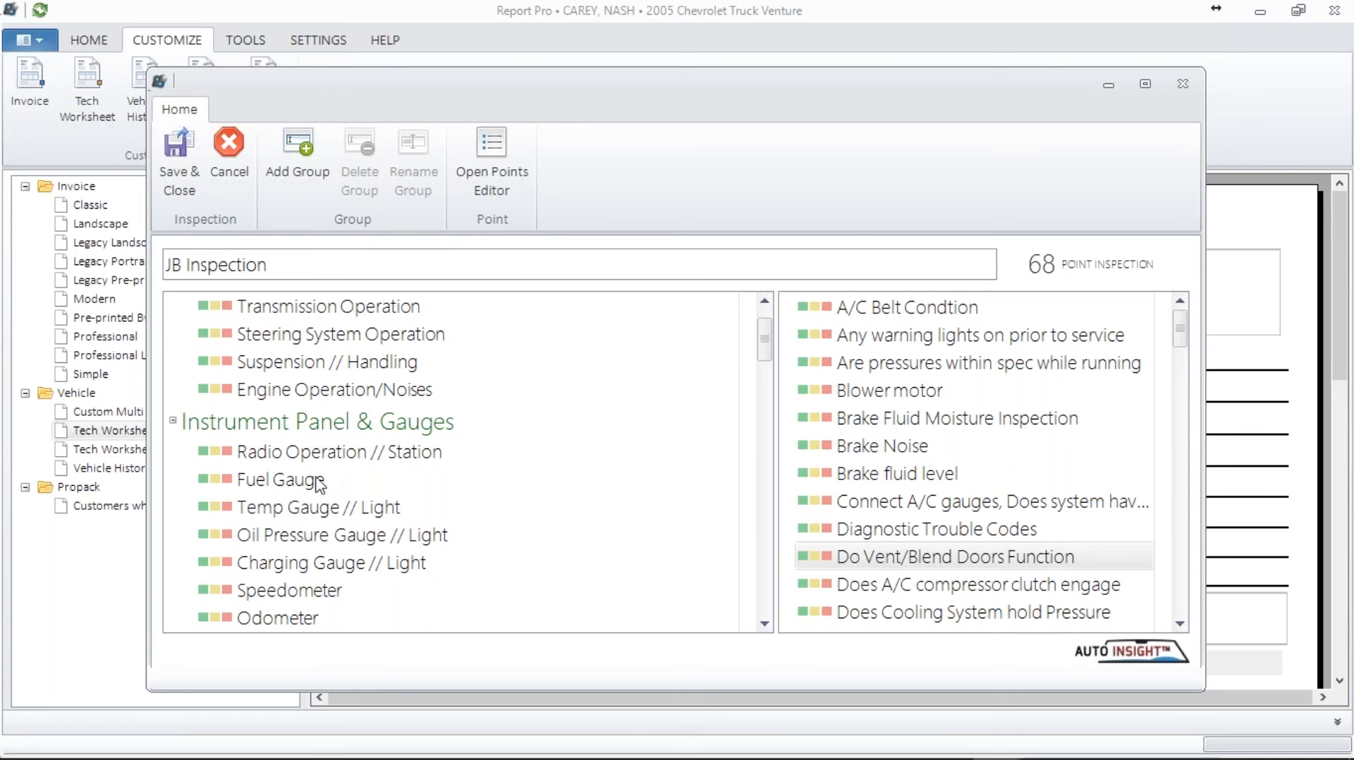
- Delete the Instrument Panel & Gauges group from JB Inspection
left_click(762, 625)
left_click(763, 625)
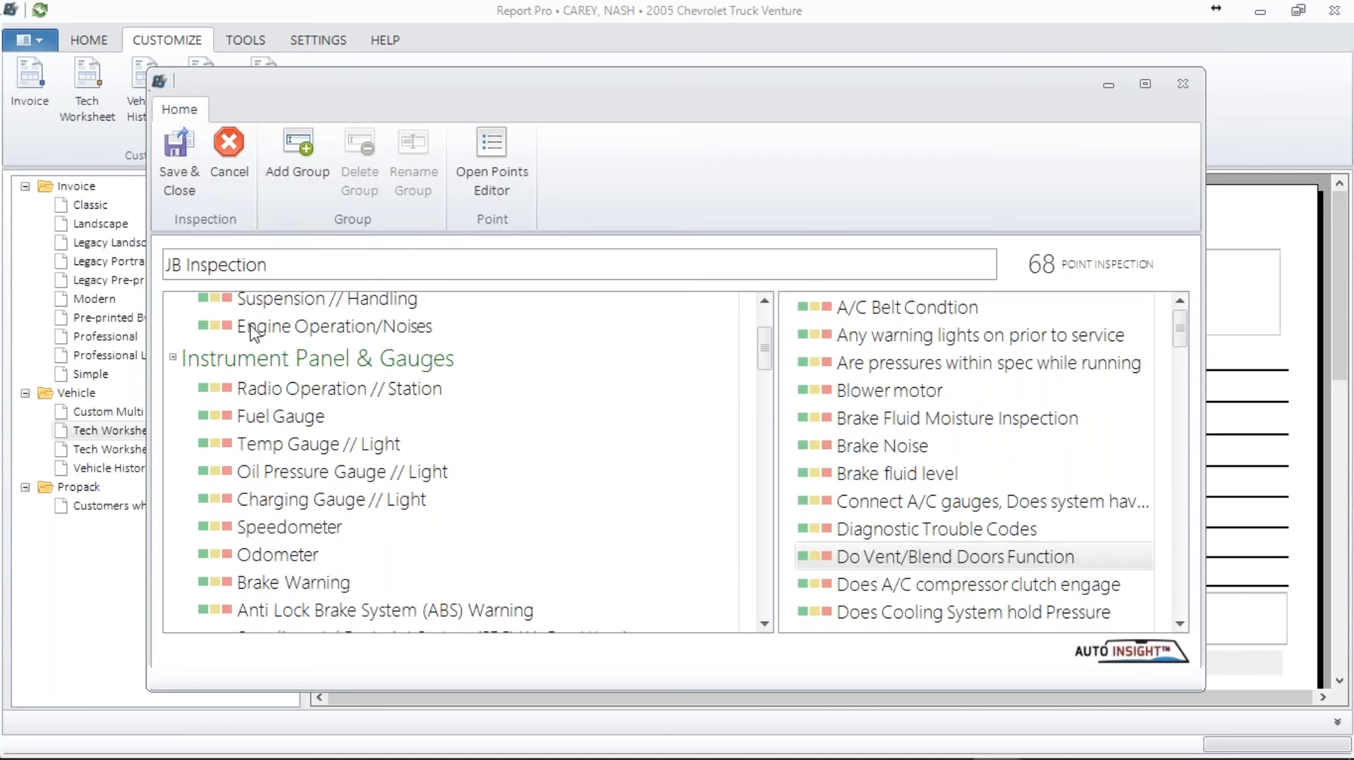
left_click(248, 364)
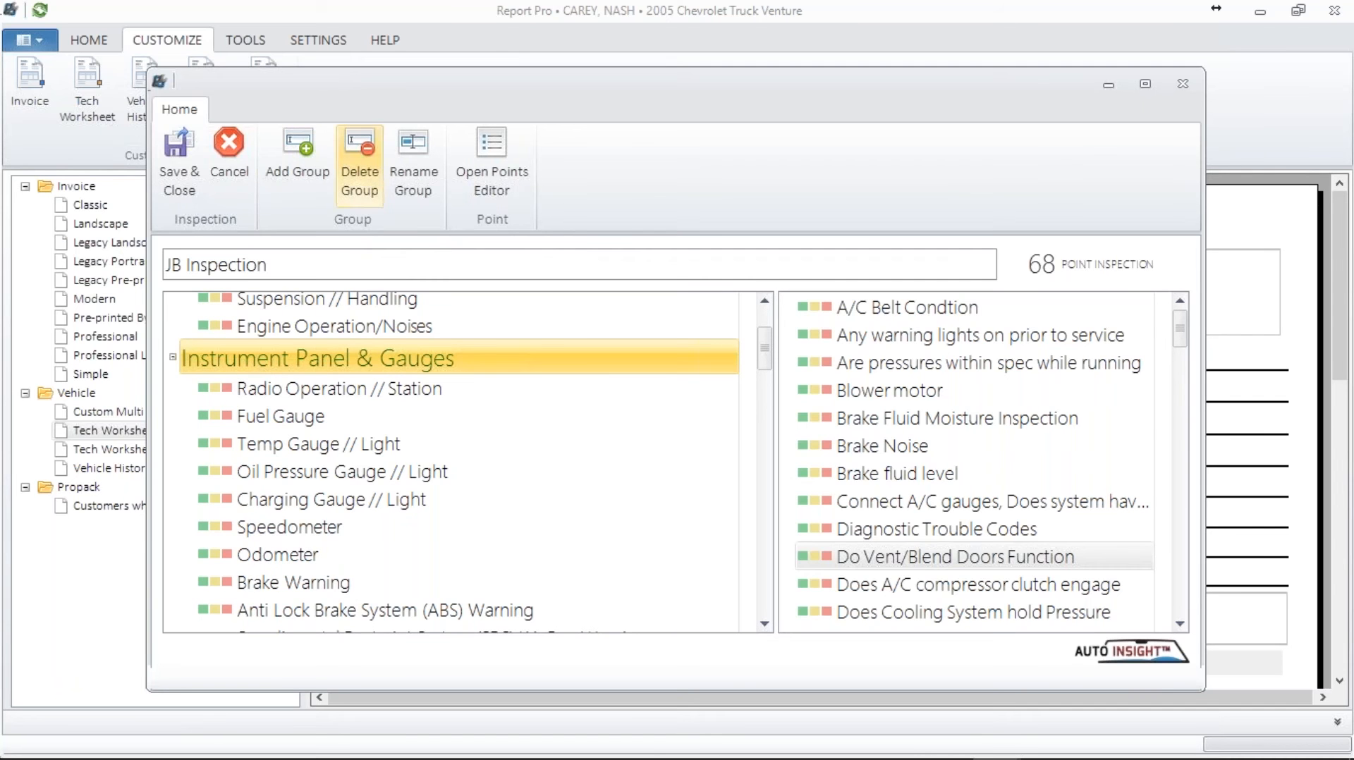
left_click(367, 157)
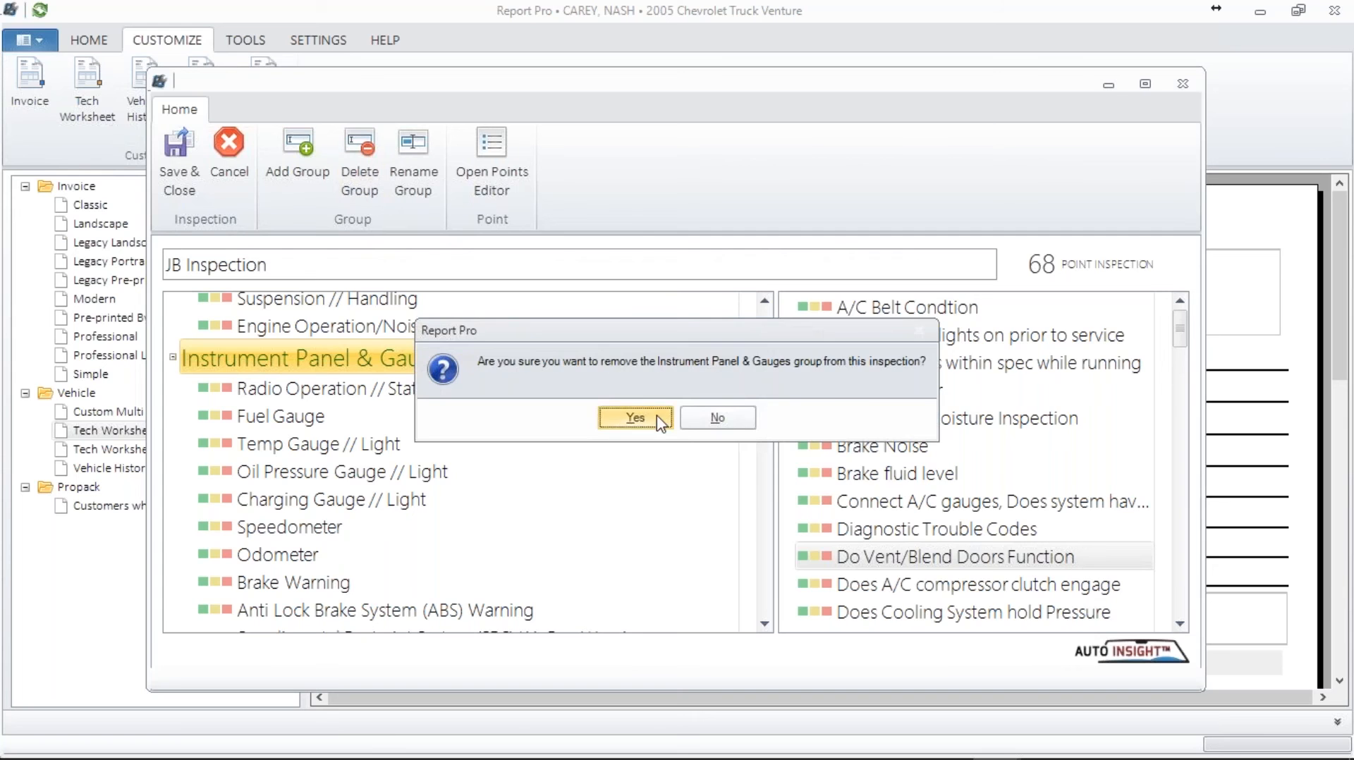
left_click(635, 418)
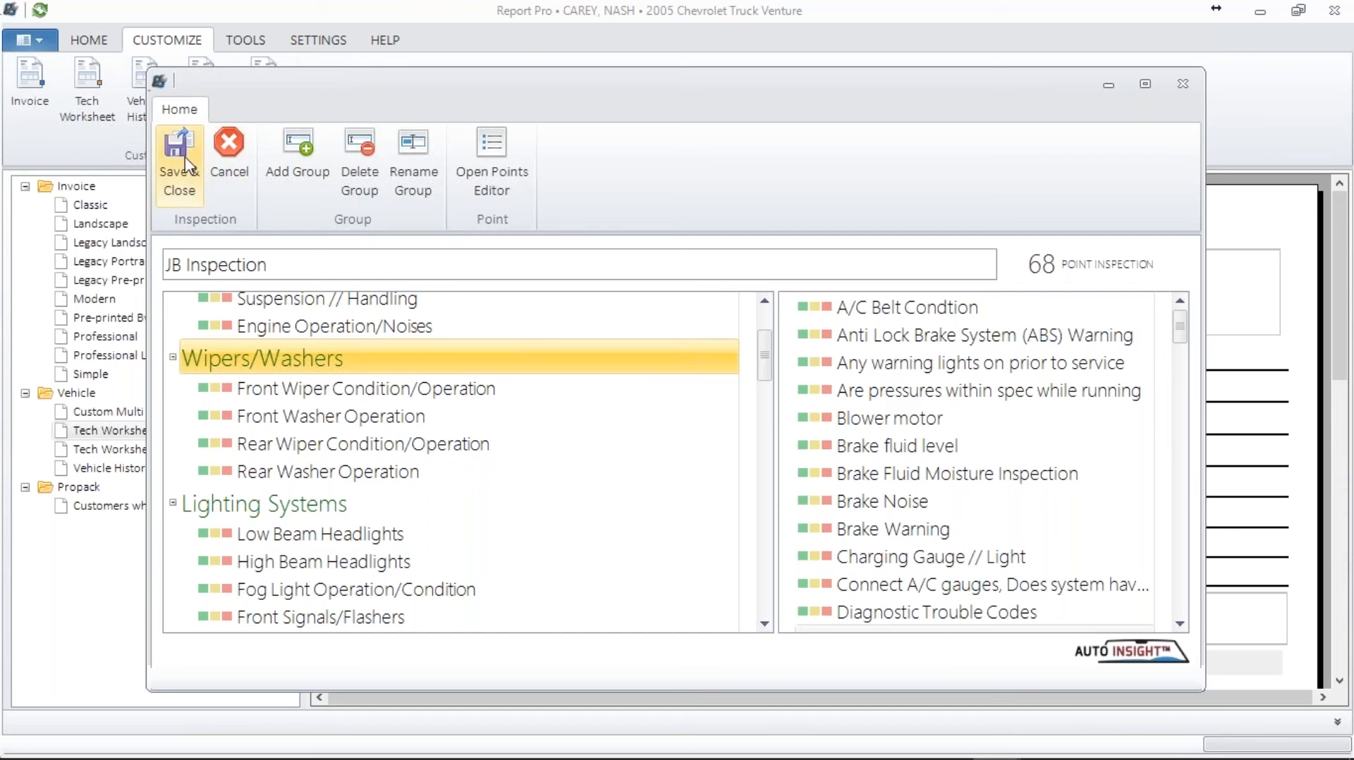
- Discard the changes to JB Inspection, reopen it to check its groups and close it again
left_click(229, 149)
left_click(634, 417)
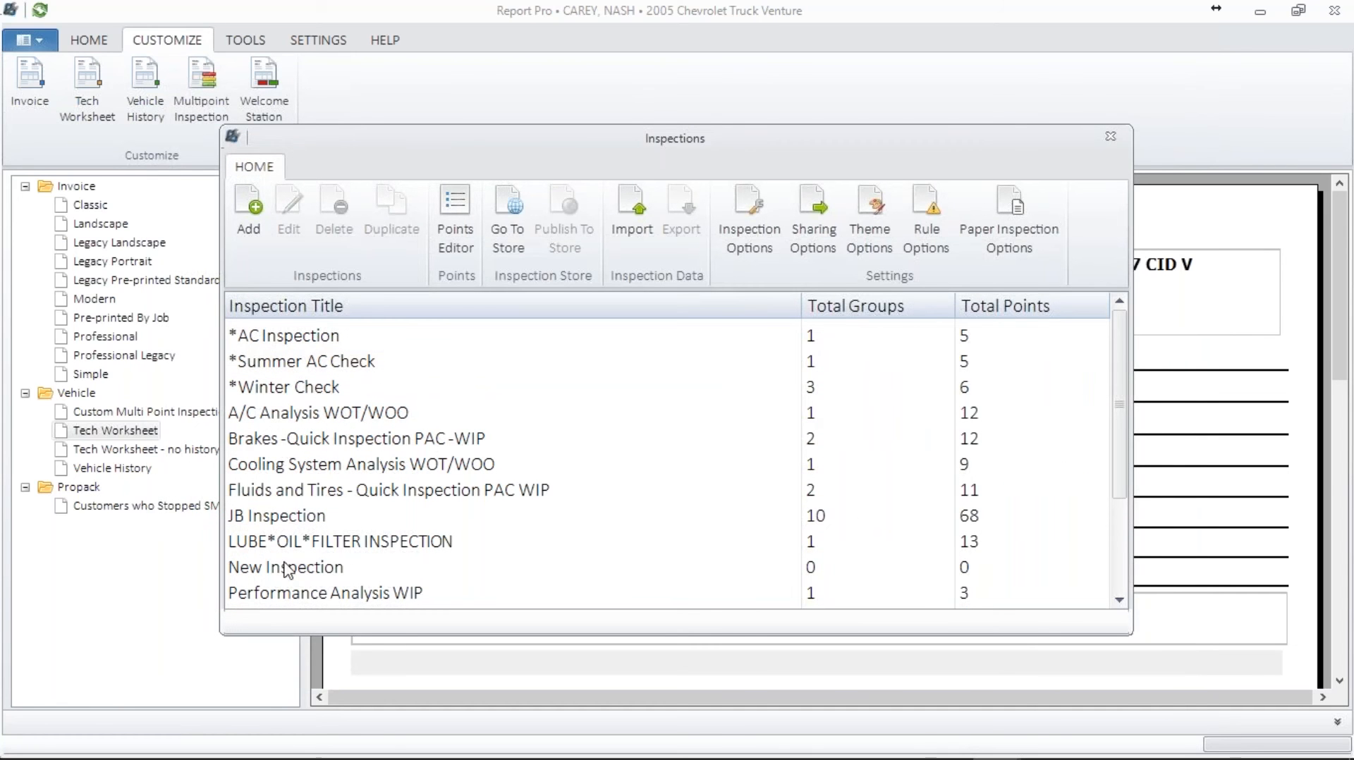
double_click(309, 516)
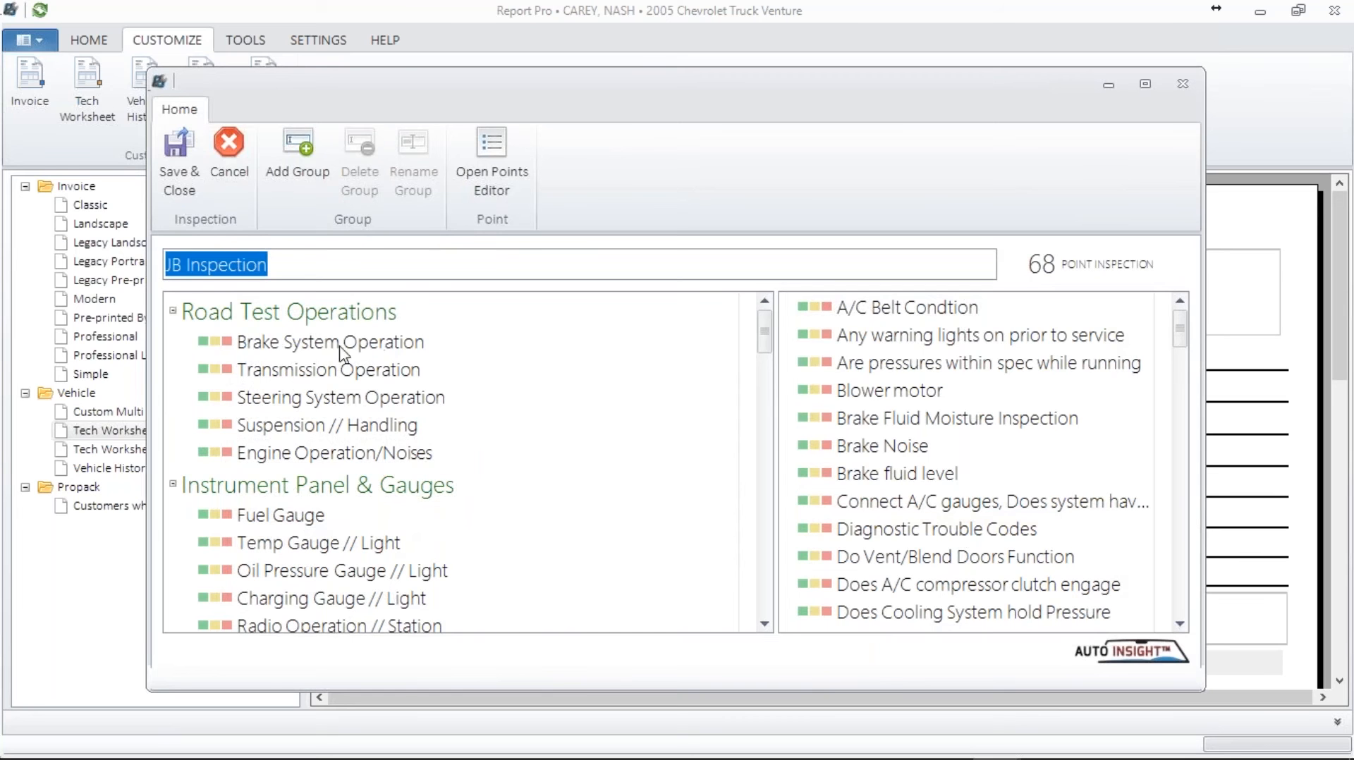
left_click(228, 169)
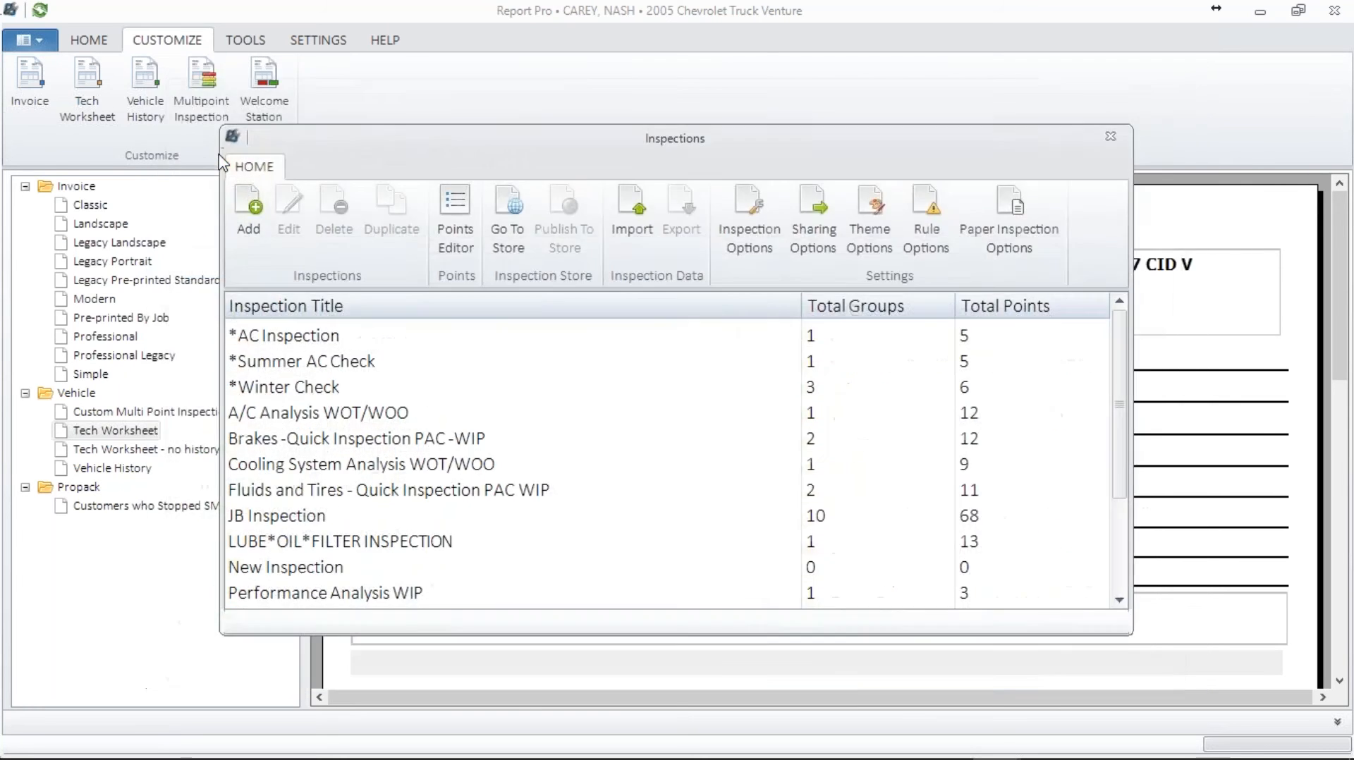
- Create a new inspection and title it "My first Inspection"
left_click(247, 220)
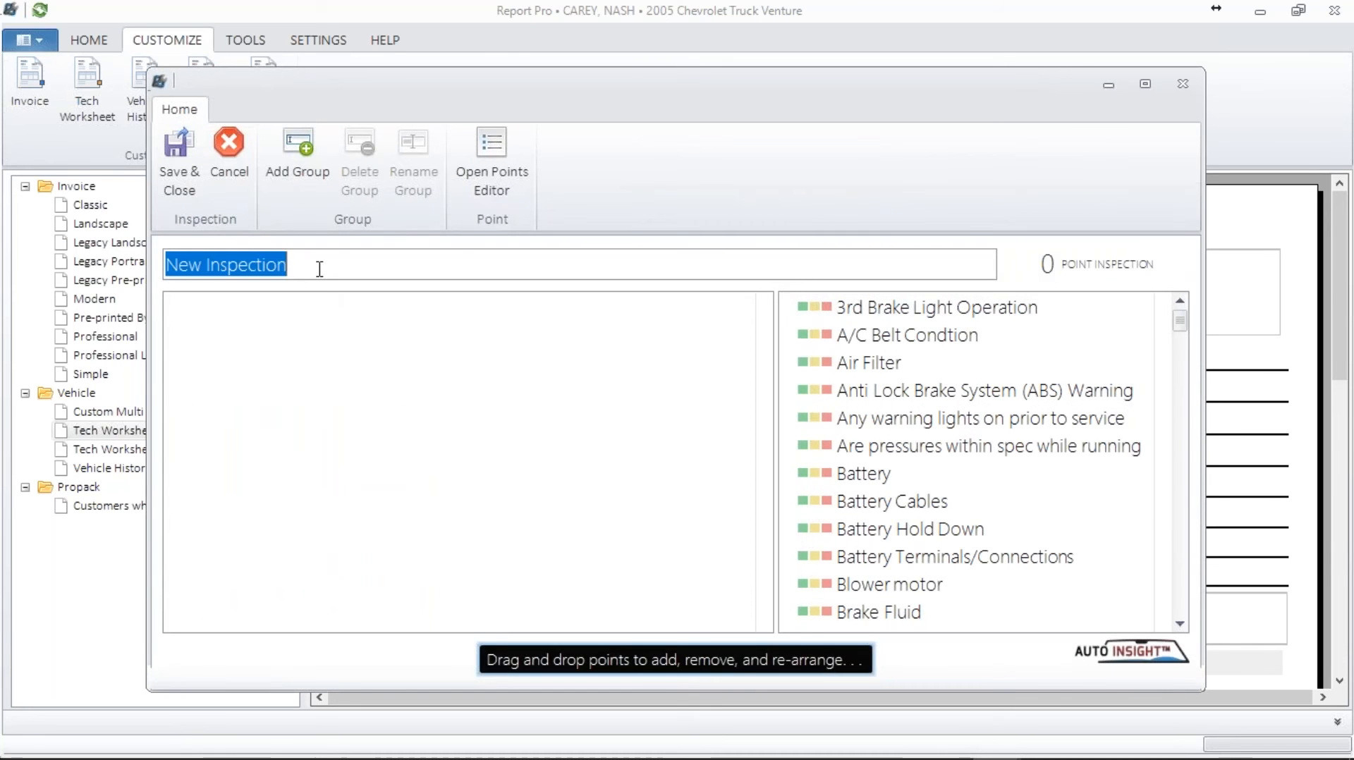
type("My")
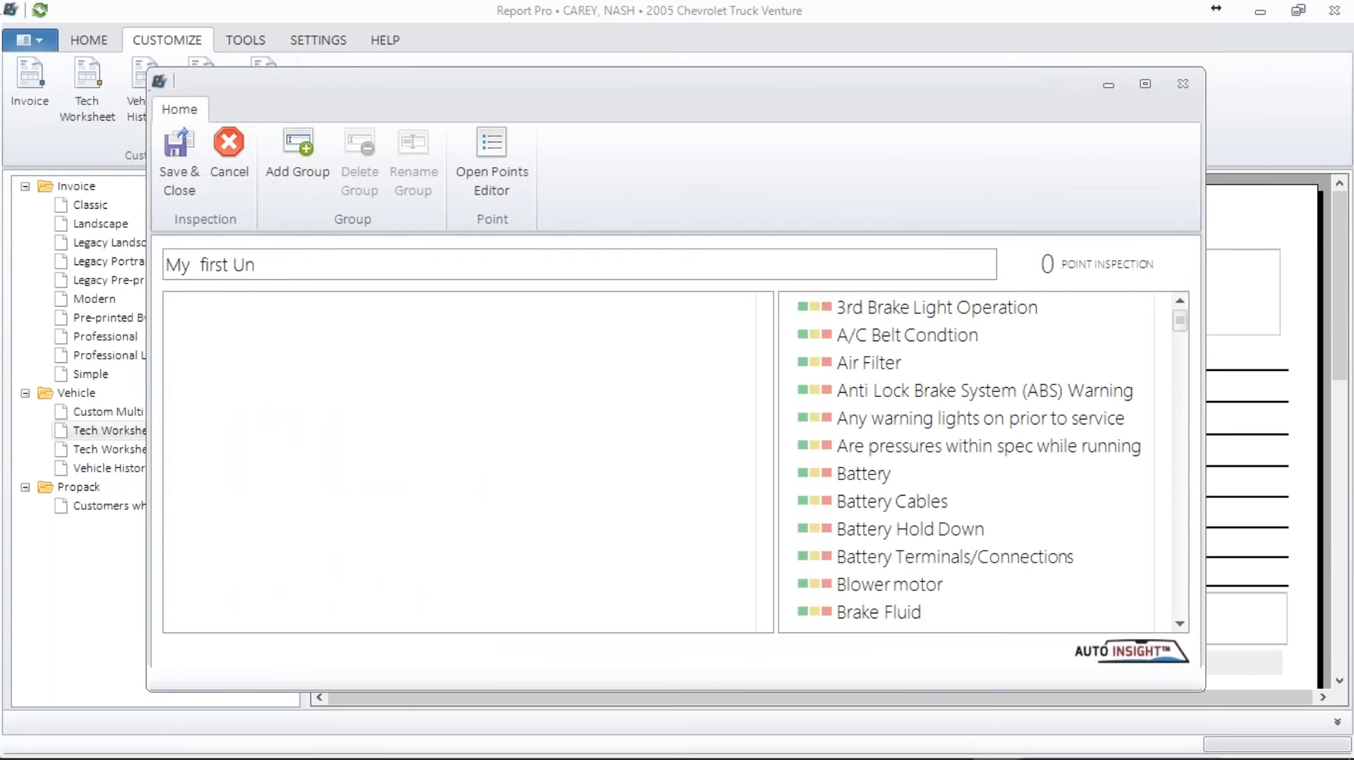
type("  first Inspection")
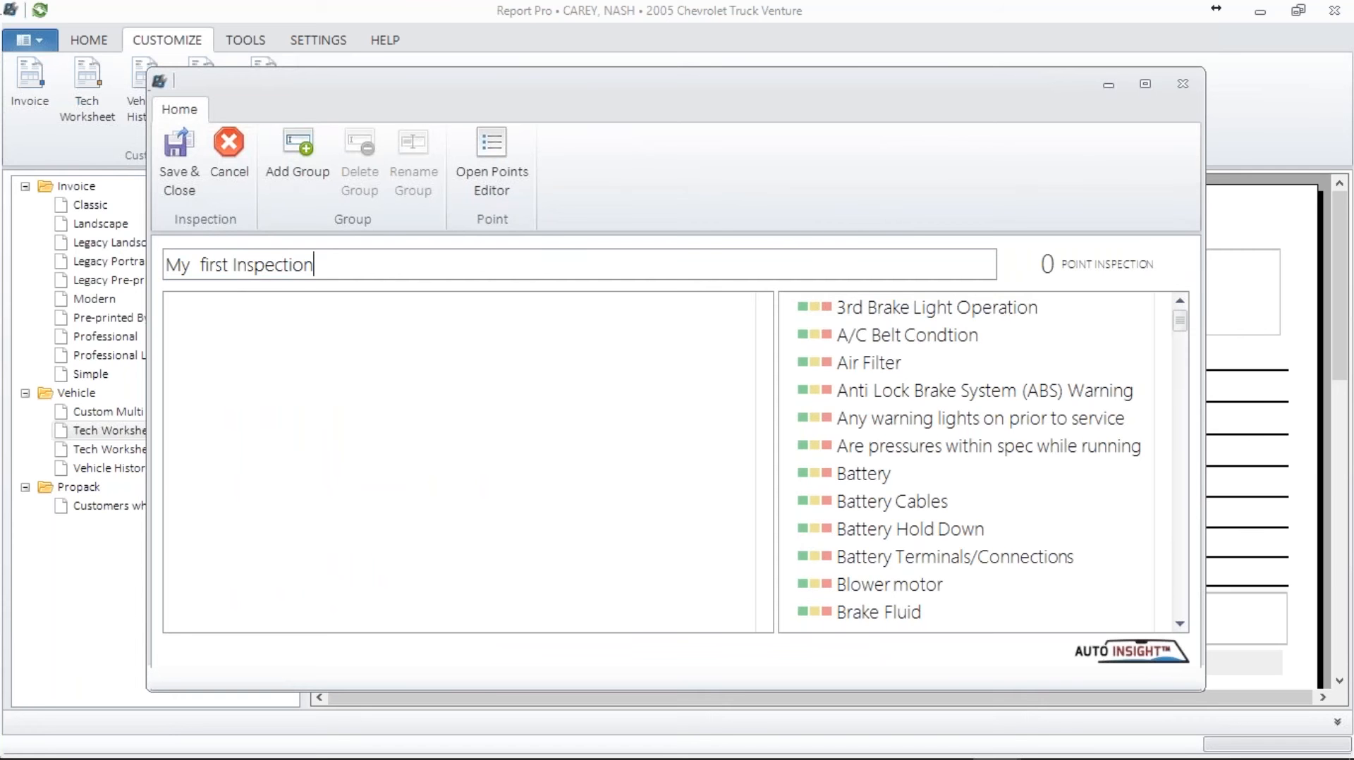
- Add a group named "First group" to the new inspection
left_click(314, 161)
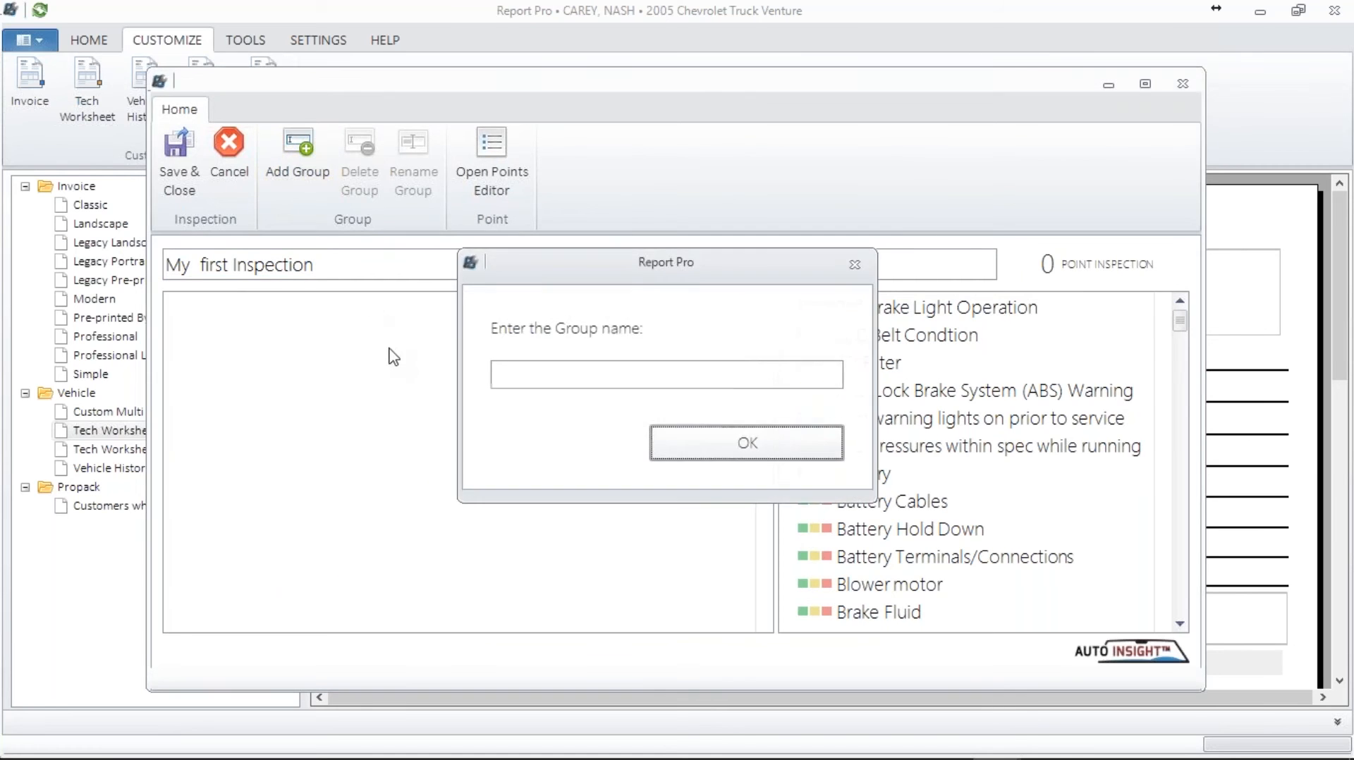
left_click(537, 367)
type("First group")
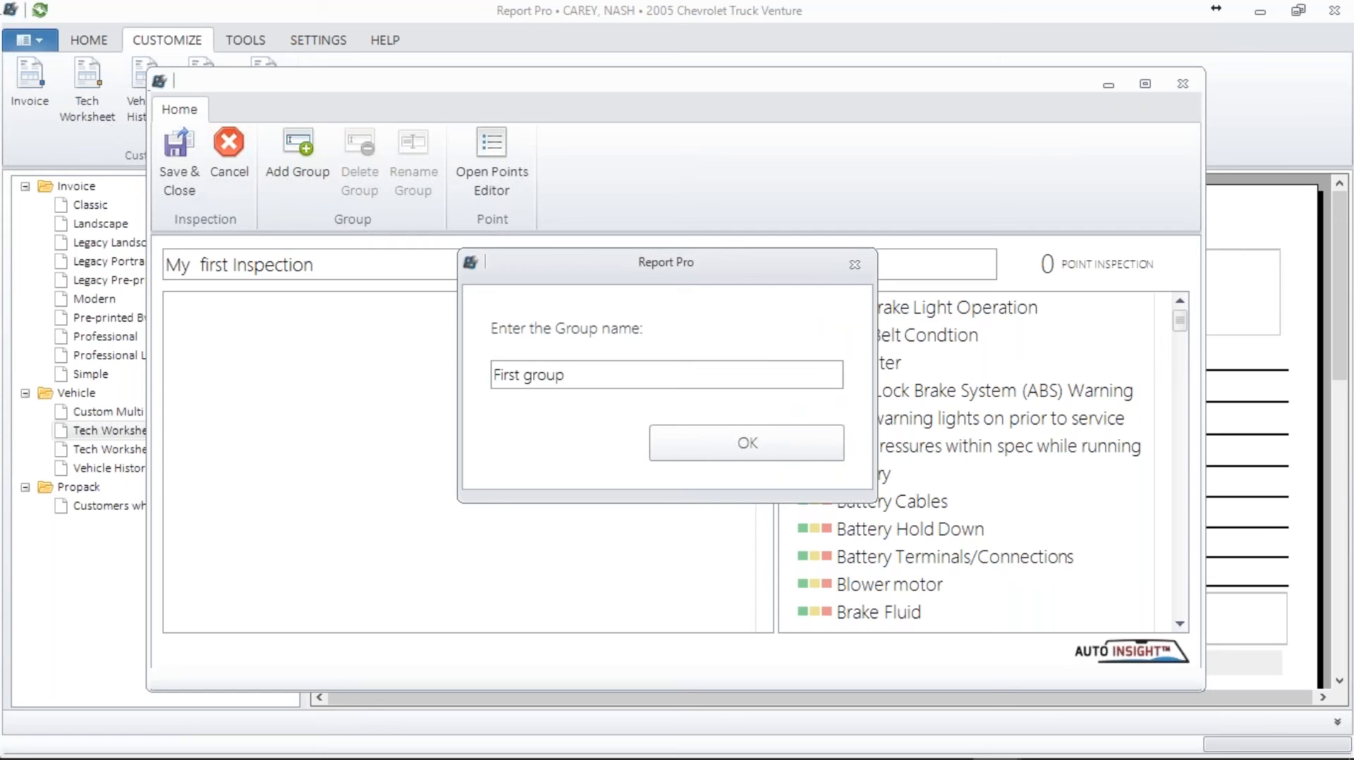
left_click(770, 453)
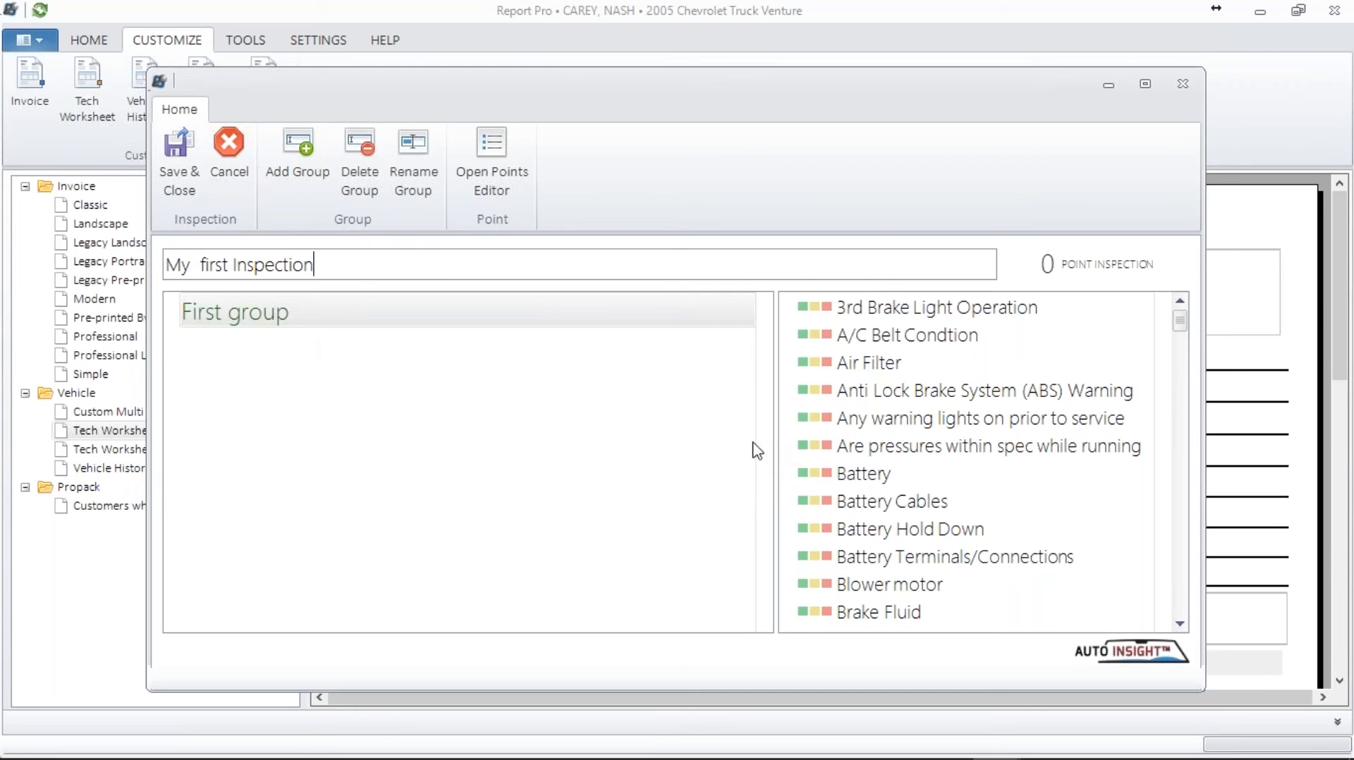
- Open the inspection points editor from the new inspection and close it
left_click(327, 323)
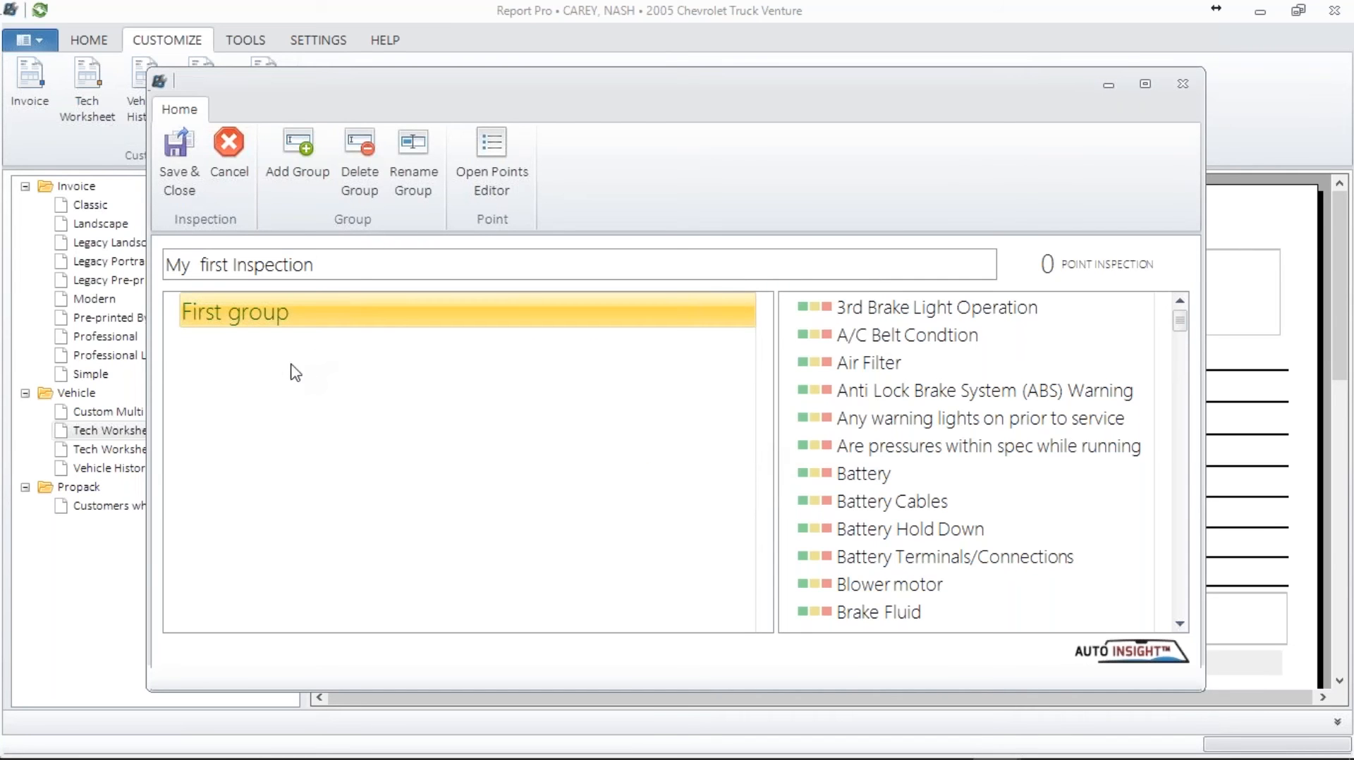
left_click(485, 179)
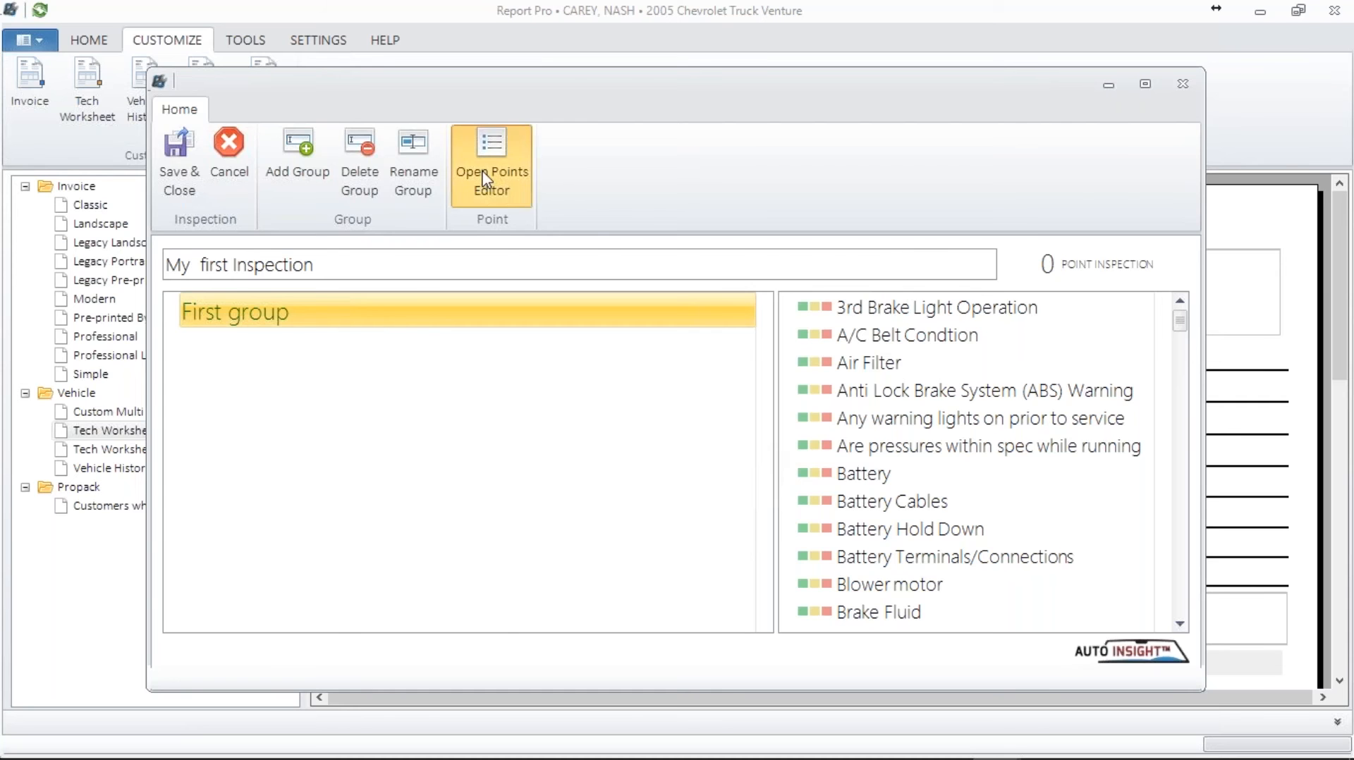
left_click(1187, 83)
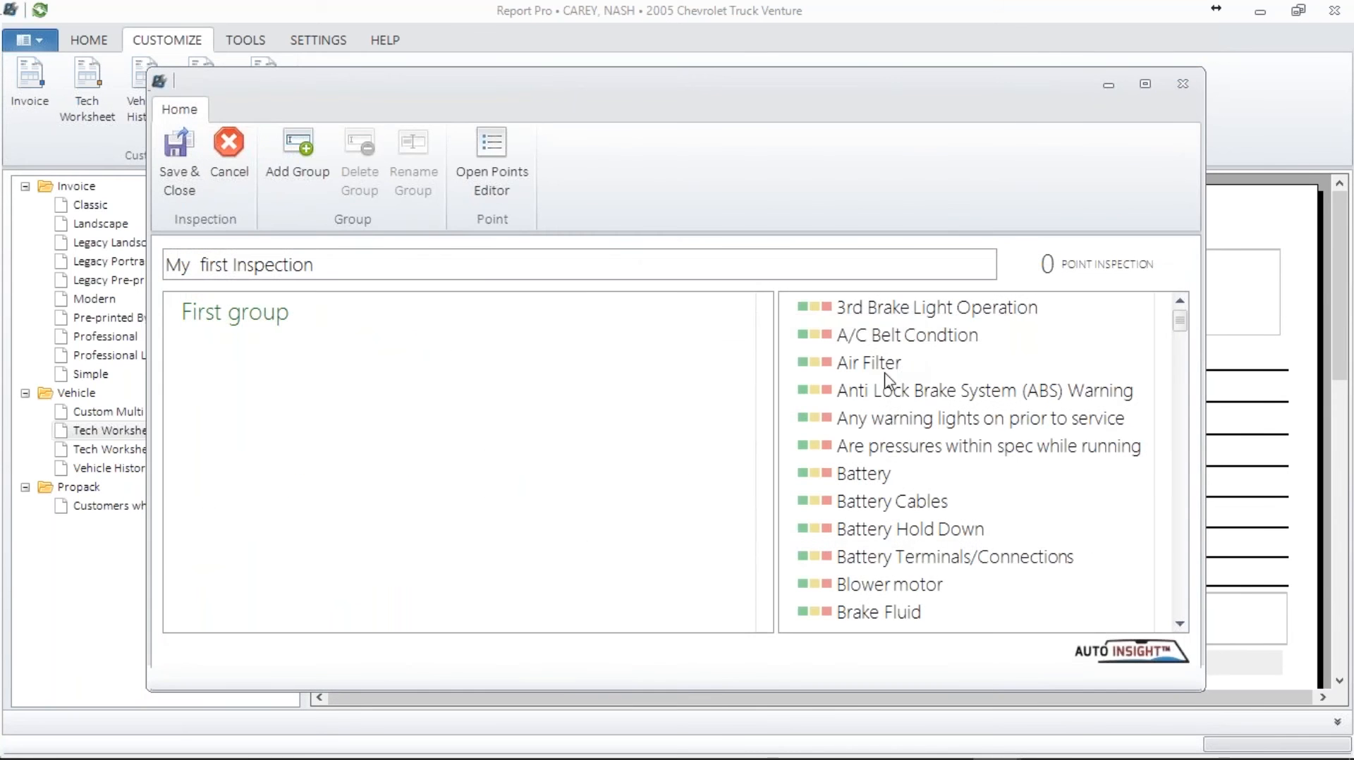
- Add the Air Filter and Battery points to First group and close the inspection without saving
left_click_drag(893, 369, 344, 347)
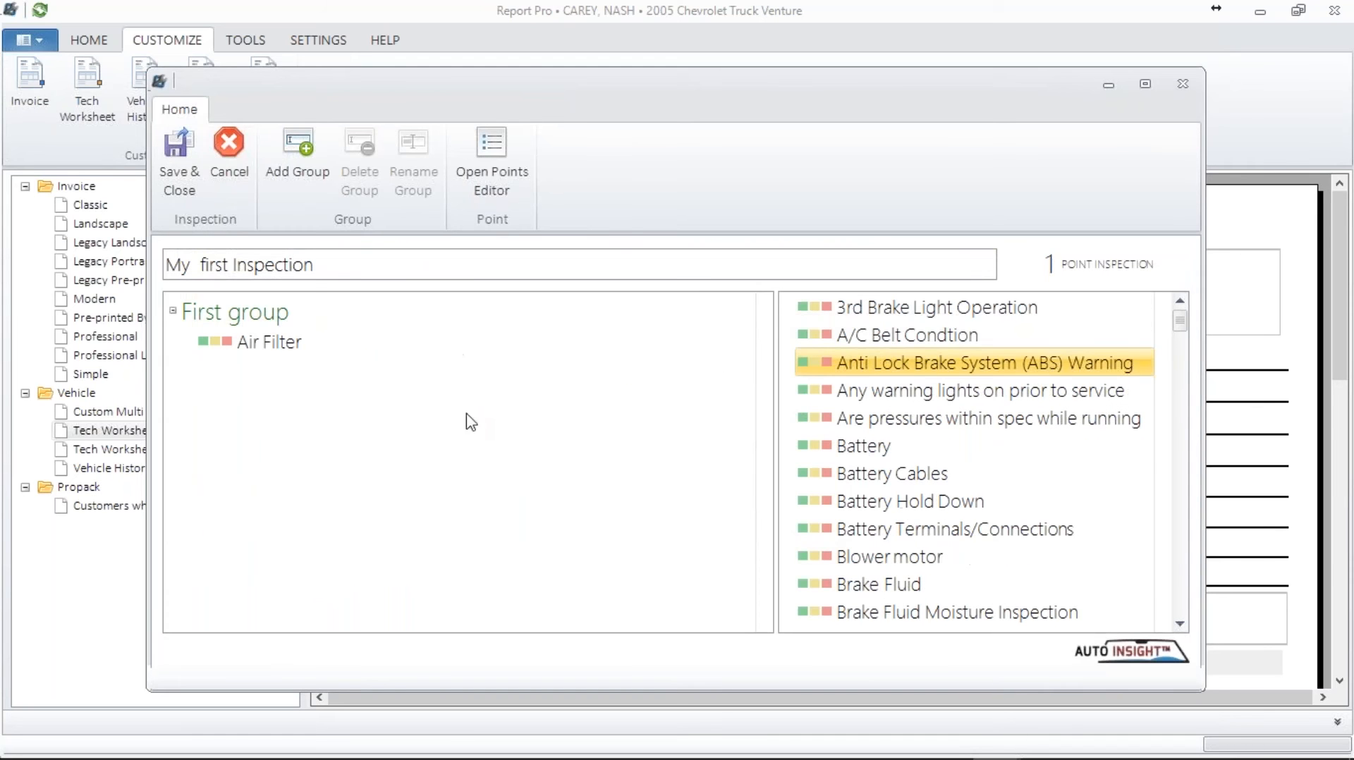
left_click(1031, 505)
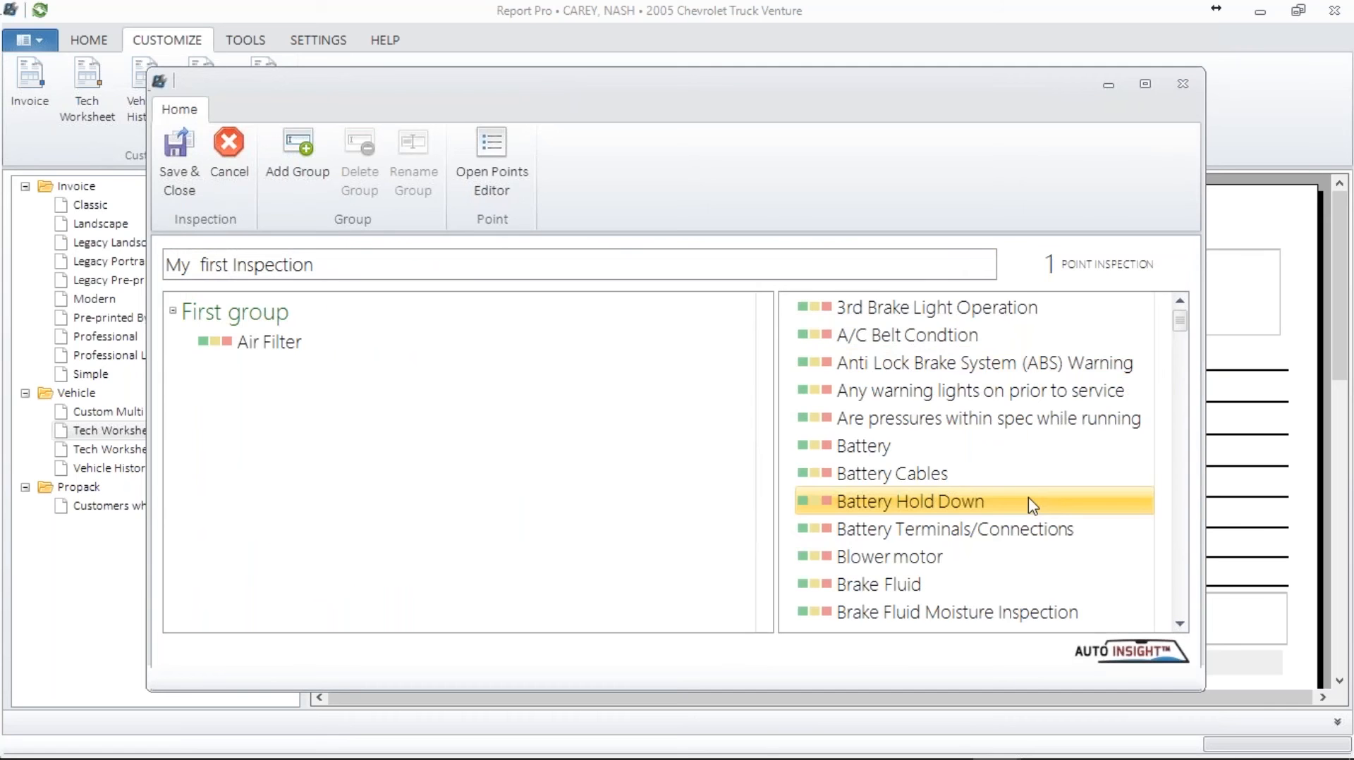
key("u")
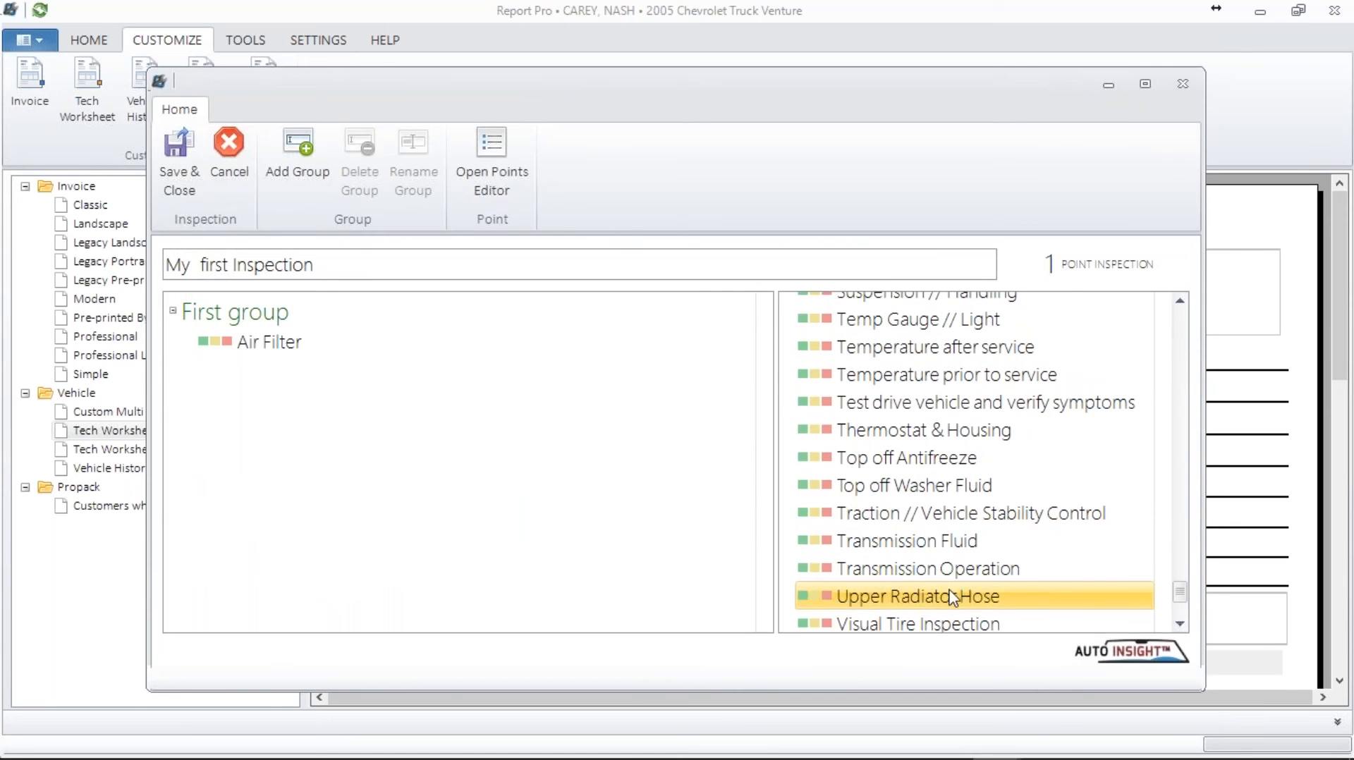
key("b")
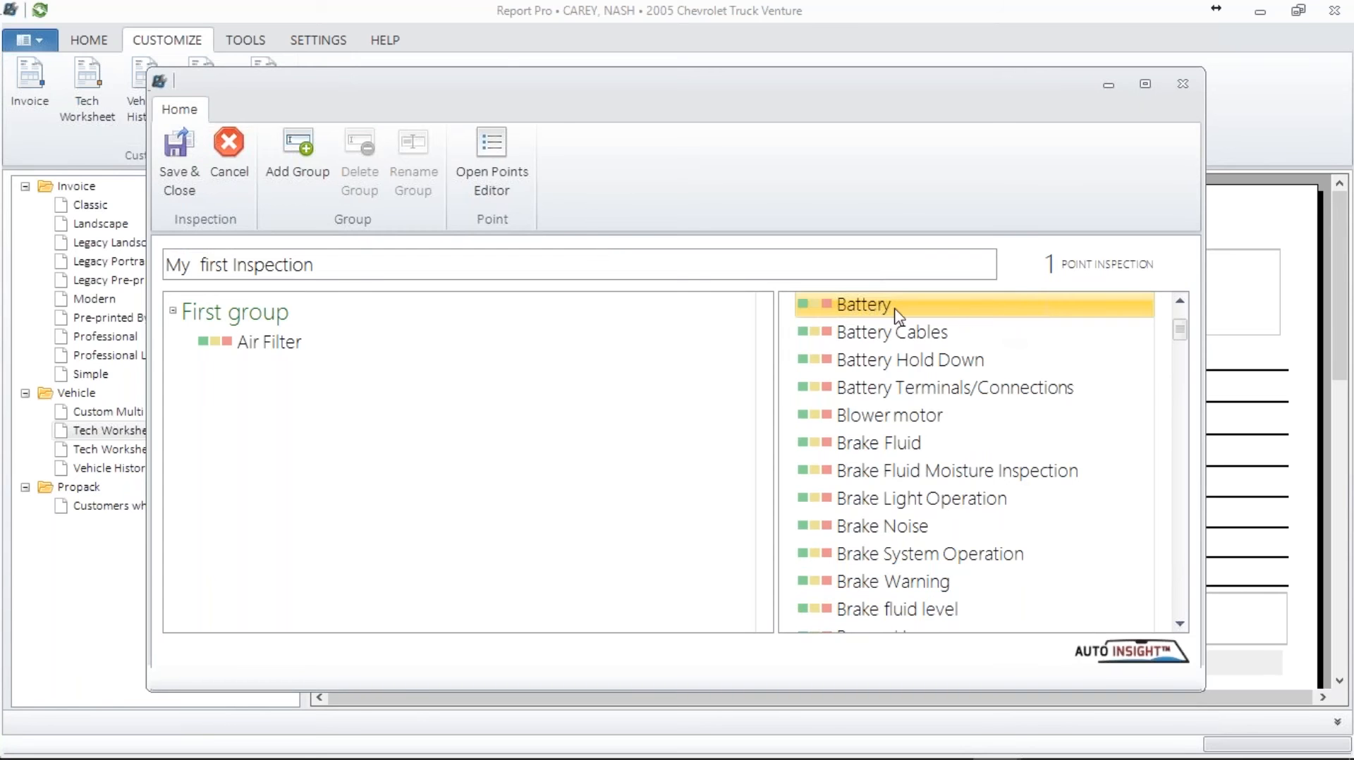
left_click_drag(896, 311, 551, 366)
left_click_drag(278, 392, 261, 330)
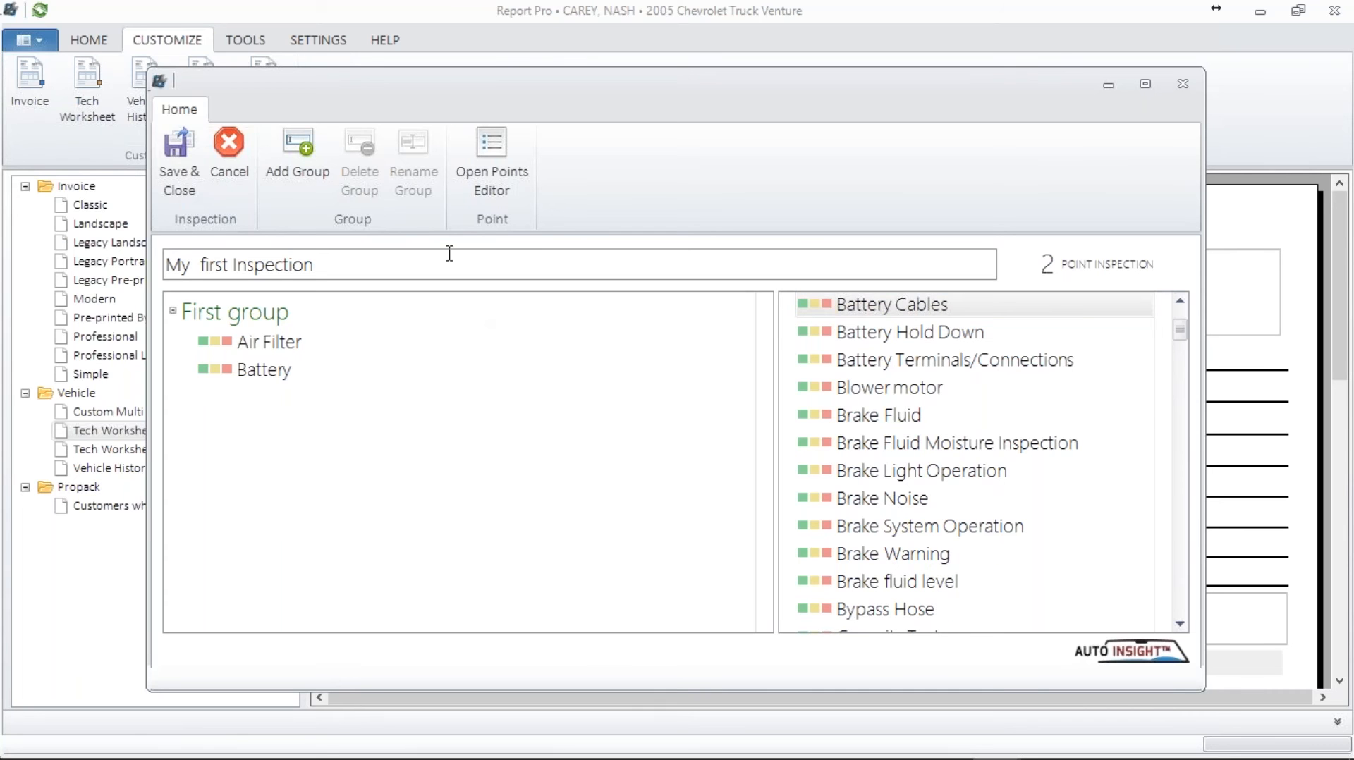
left_click(1189, 92)
left_click(716, 418)
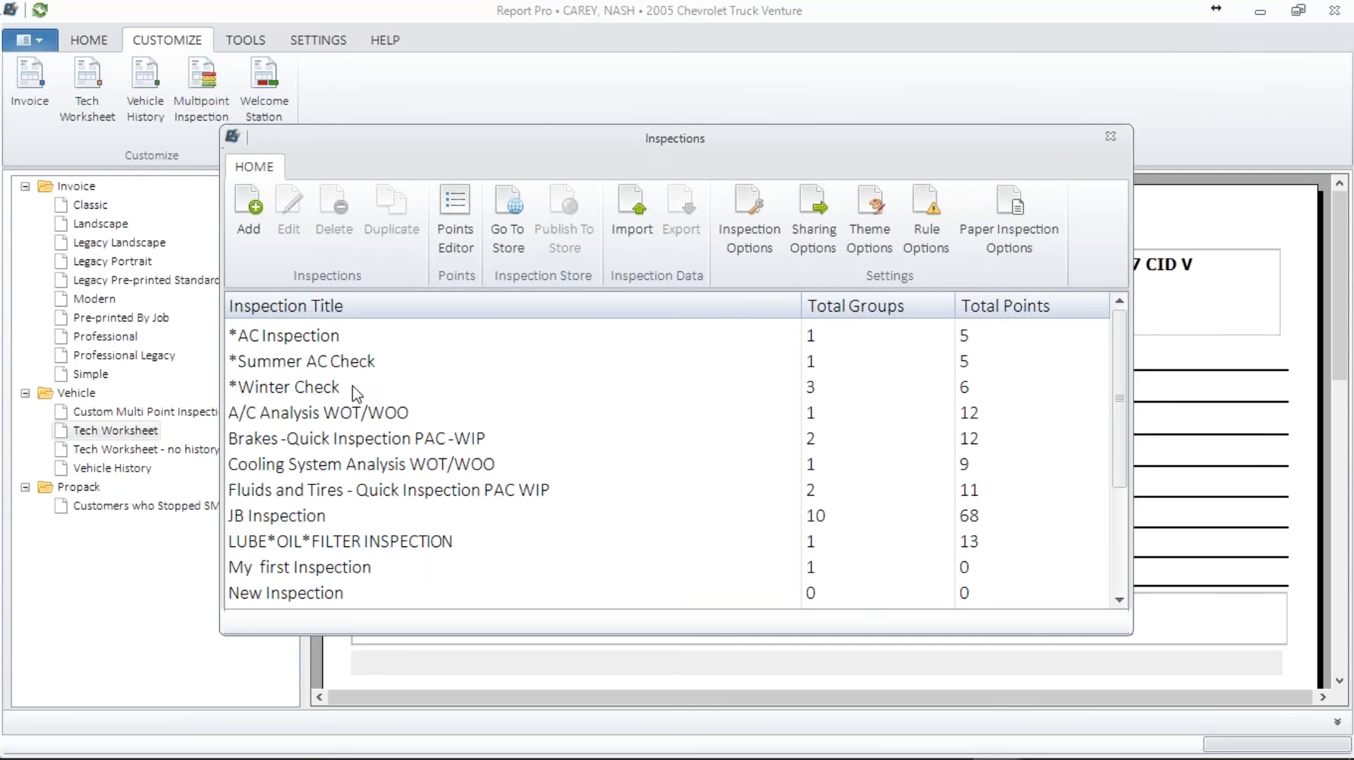
- Open *AC Inspection to review its Air Conditioning group and points, and save and close it
left_click(328, 337)
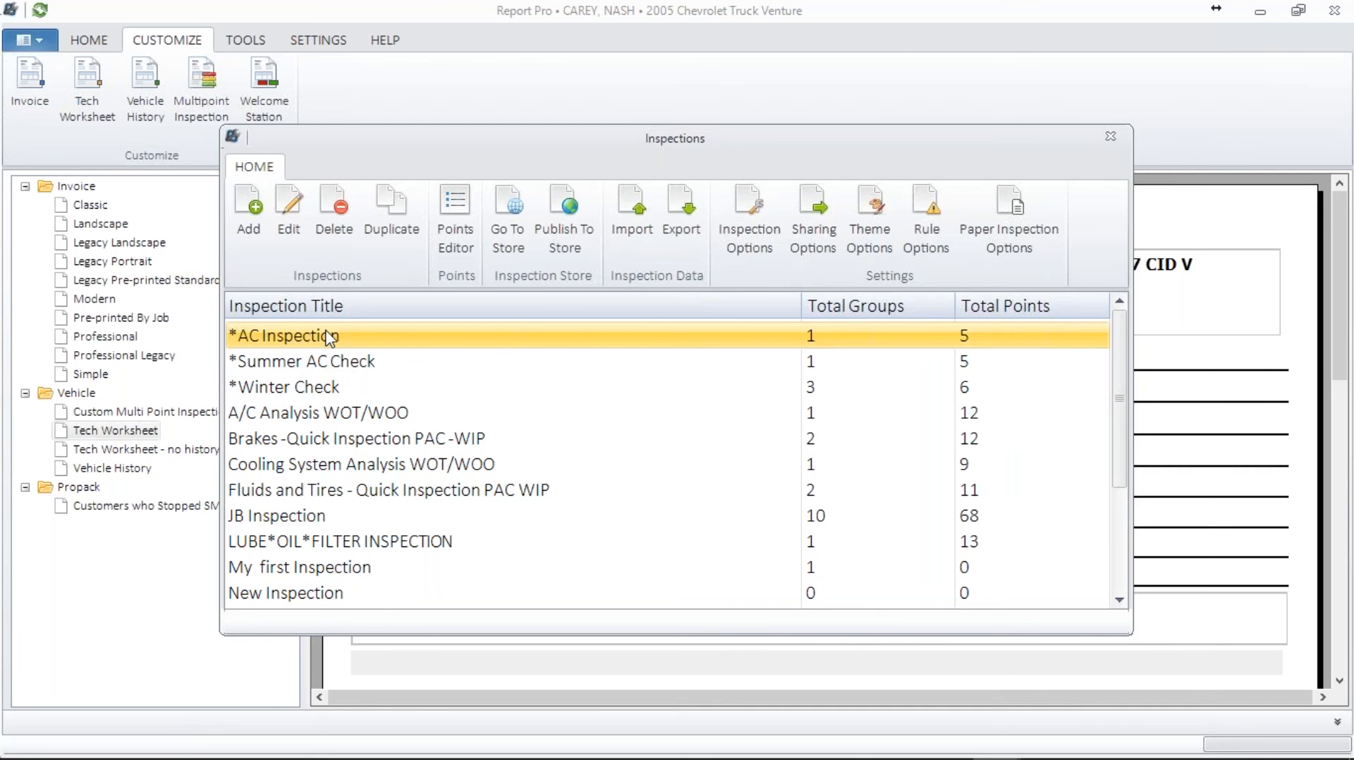
double_click(329, 337)
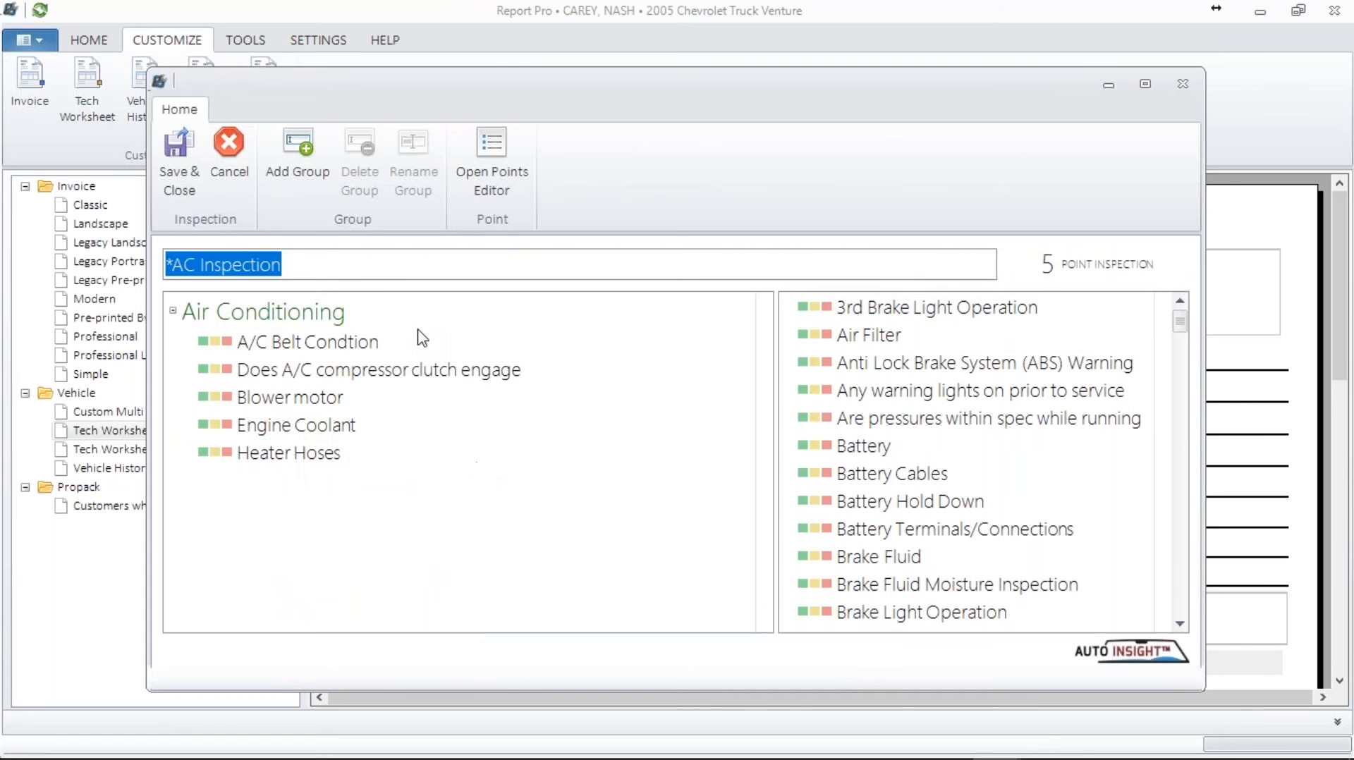
left_click(171, 182)
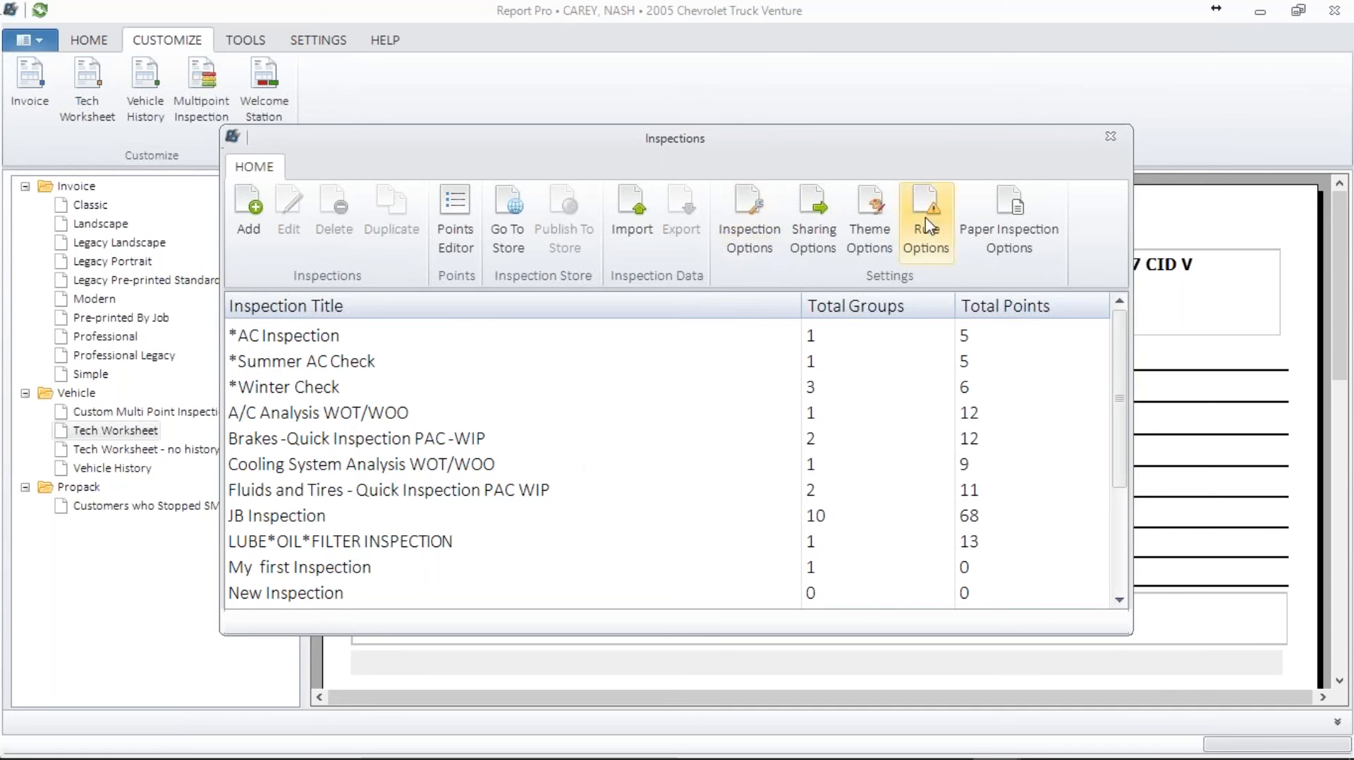
- Examine the Inspection Options for work order labor and Sure Track issues, and the Sharing messages for text and email
left_click(750, 220)
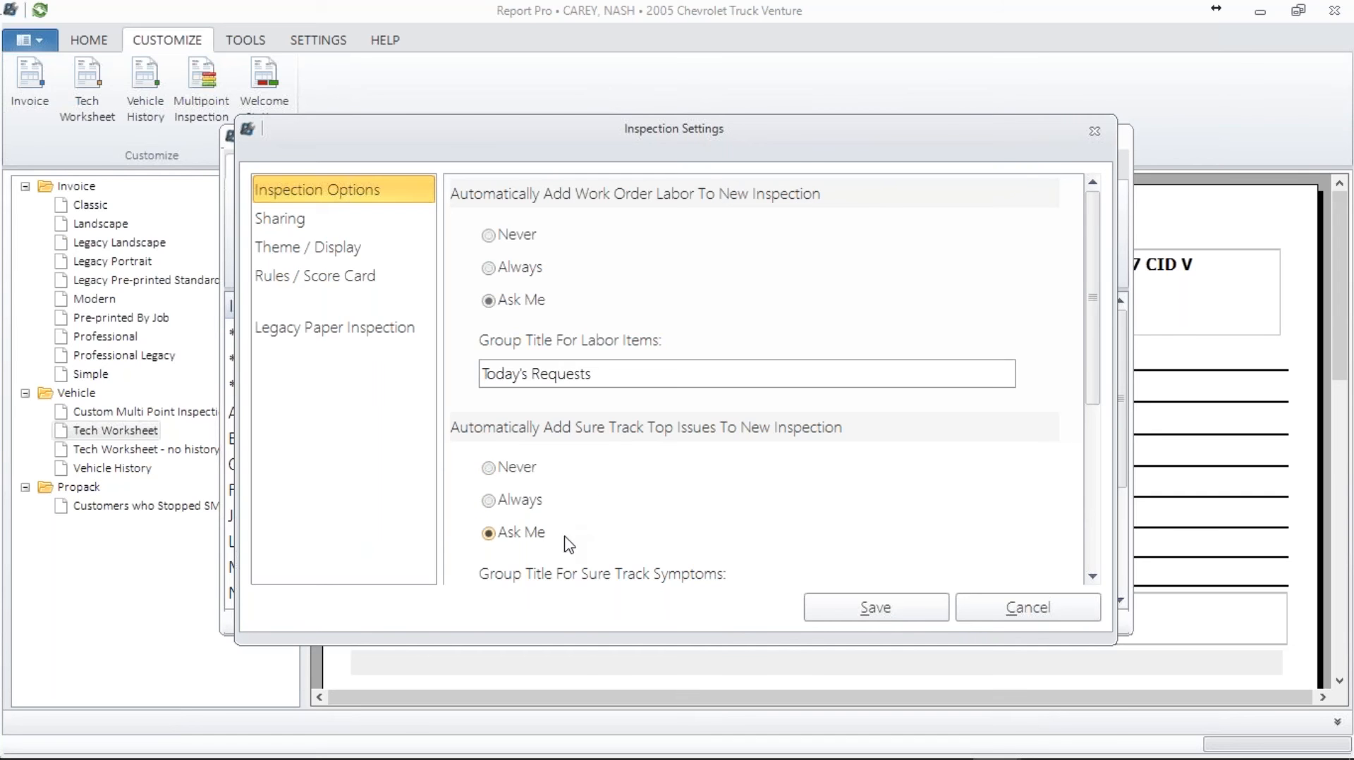
left_click_drag(1092, 408, 1088, 565)
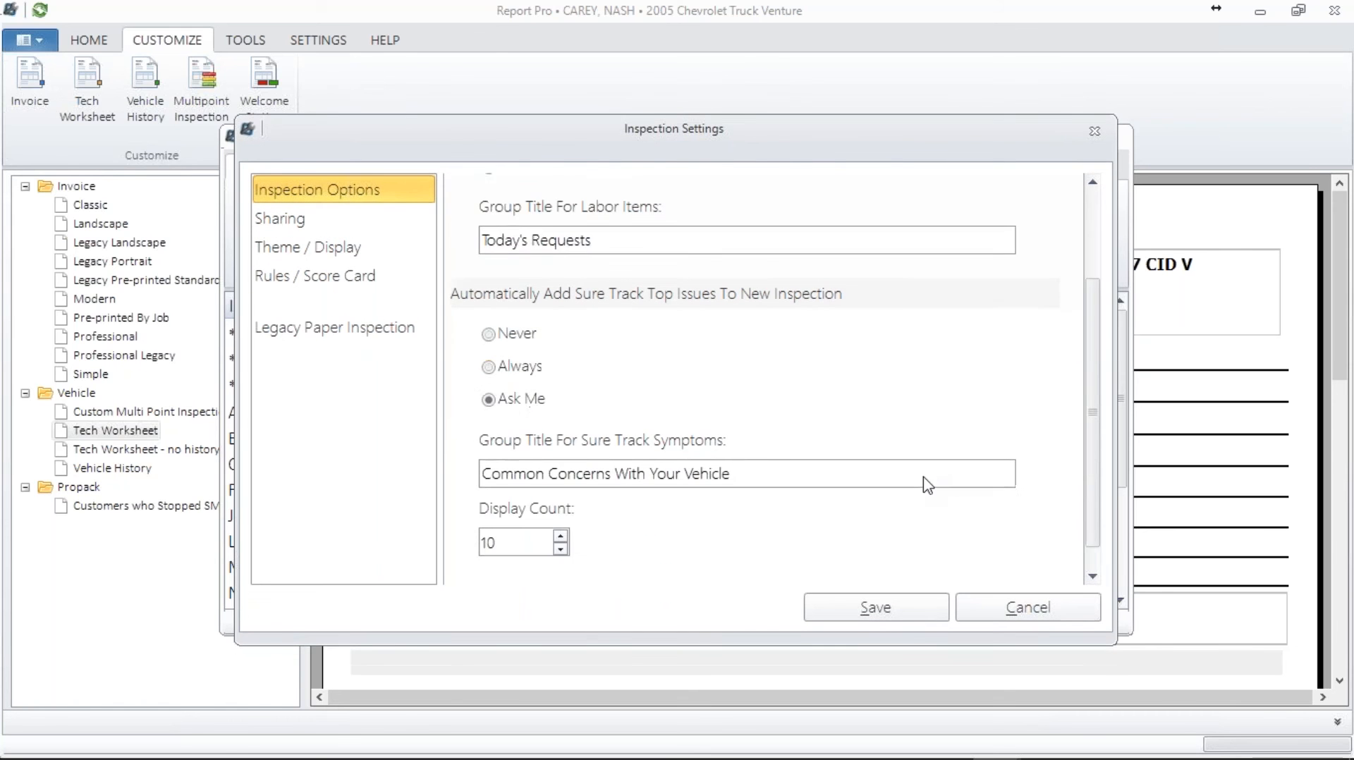
left_click(323, 227)
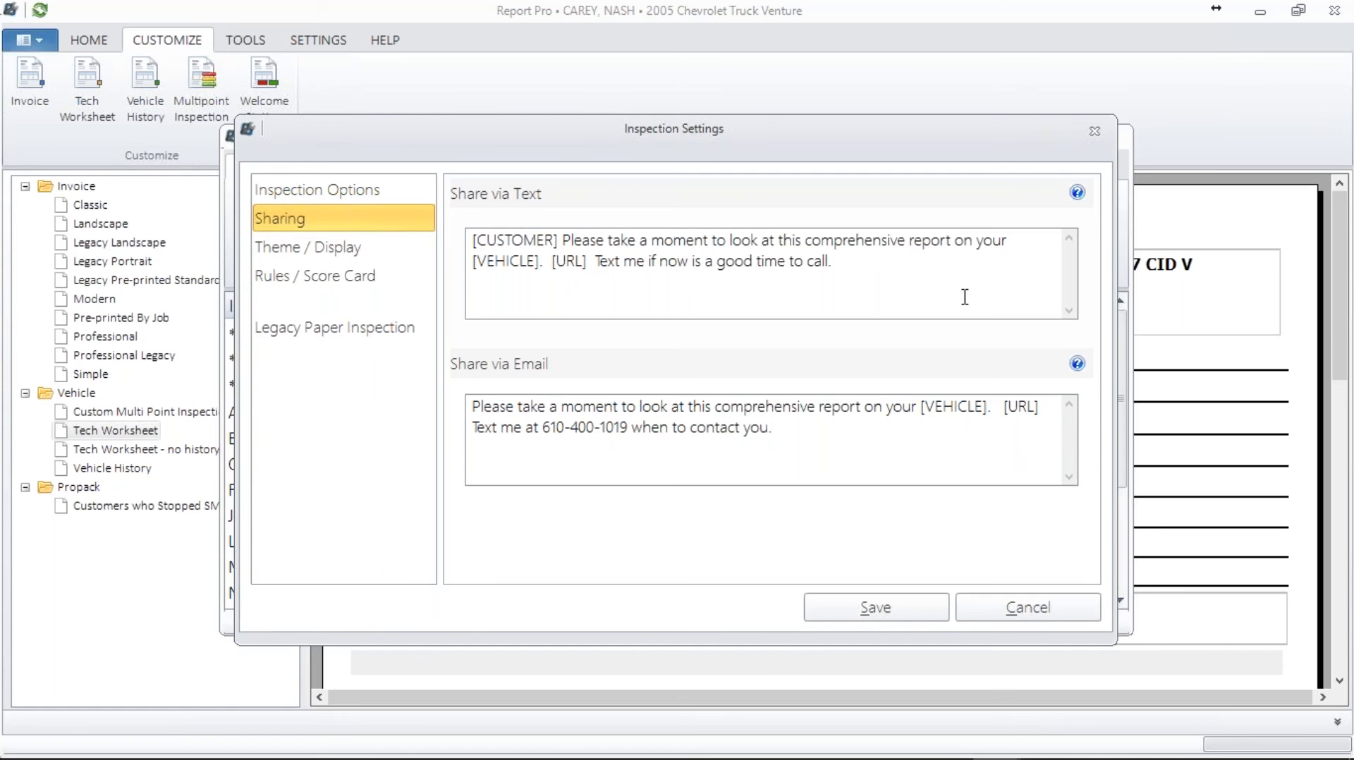
left_click_drag(843, 263, 420, 226)
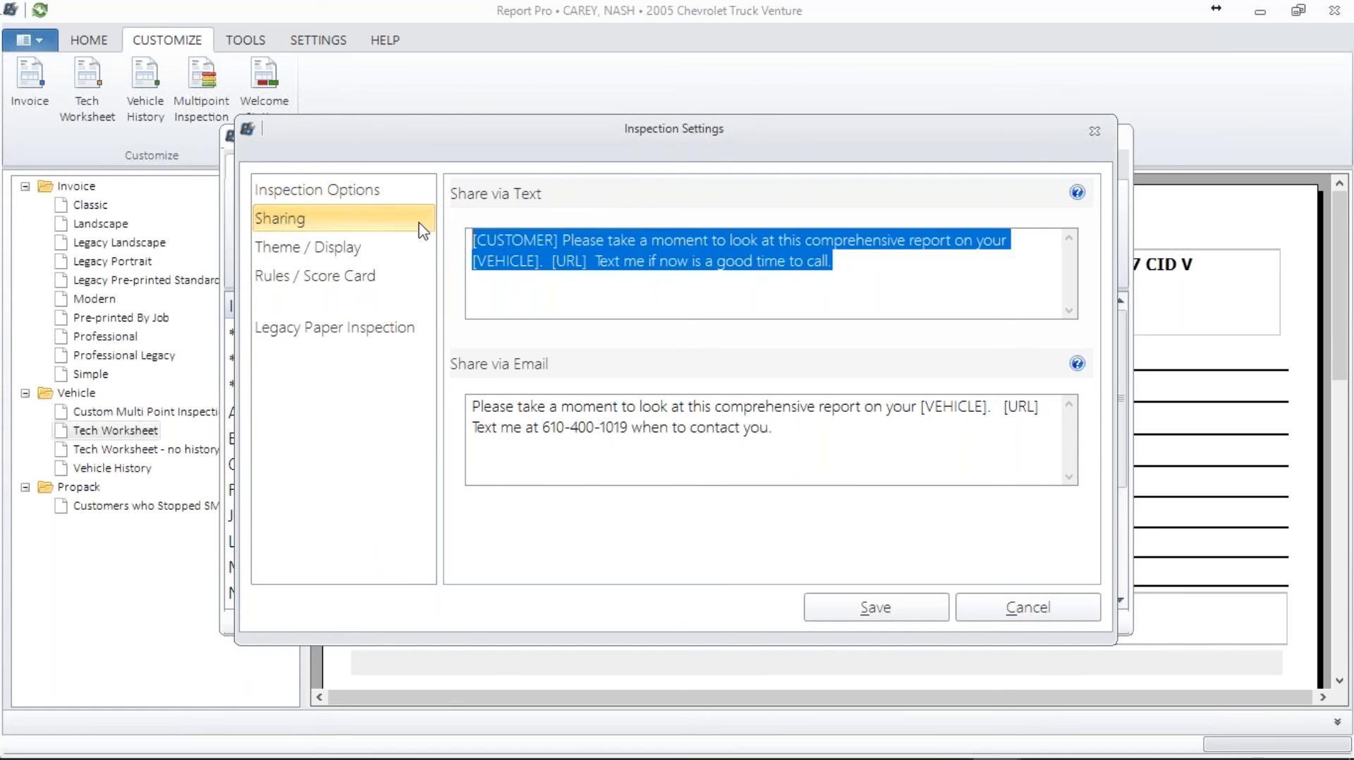
left_click(532, 308)
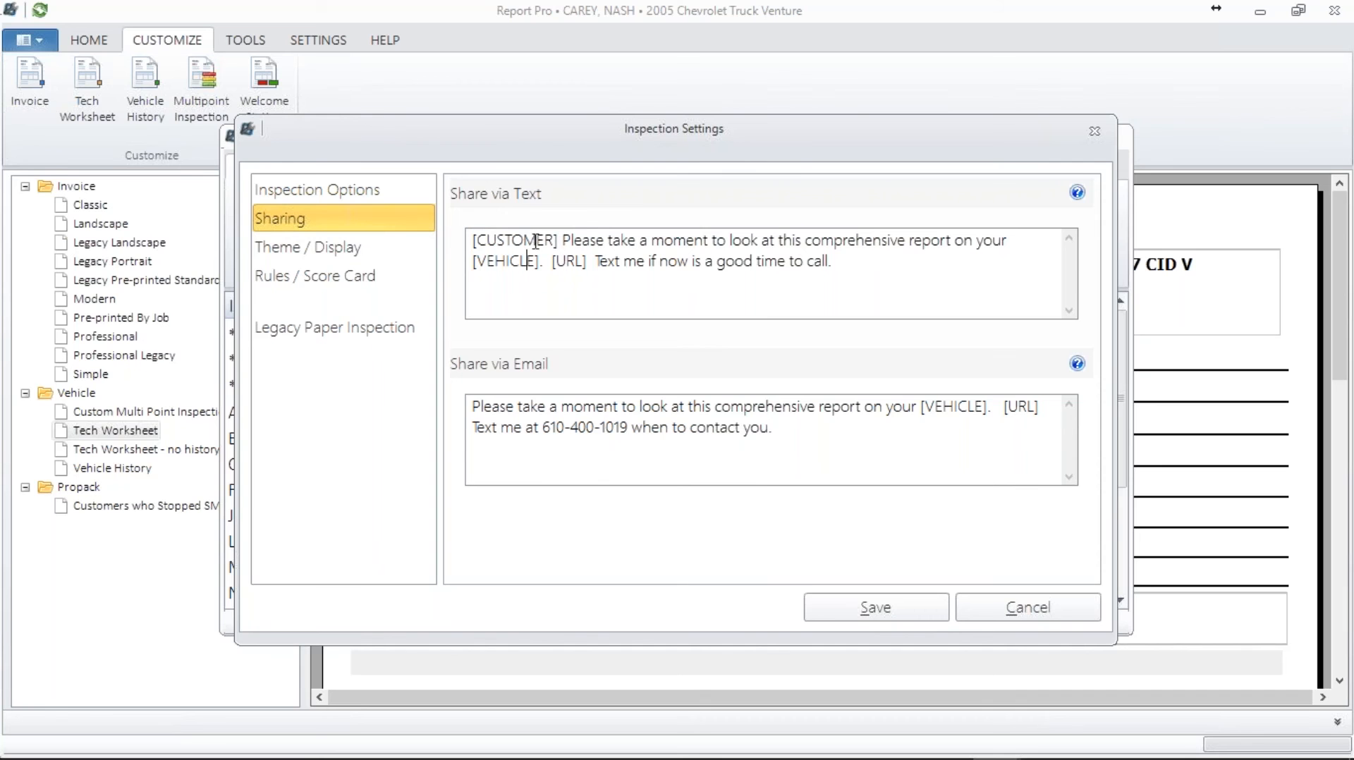
- Check the wildcards available for the Share via Text message and review the closing sentences of the text and email messages
left_click(1077, 194)
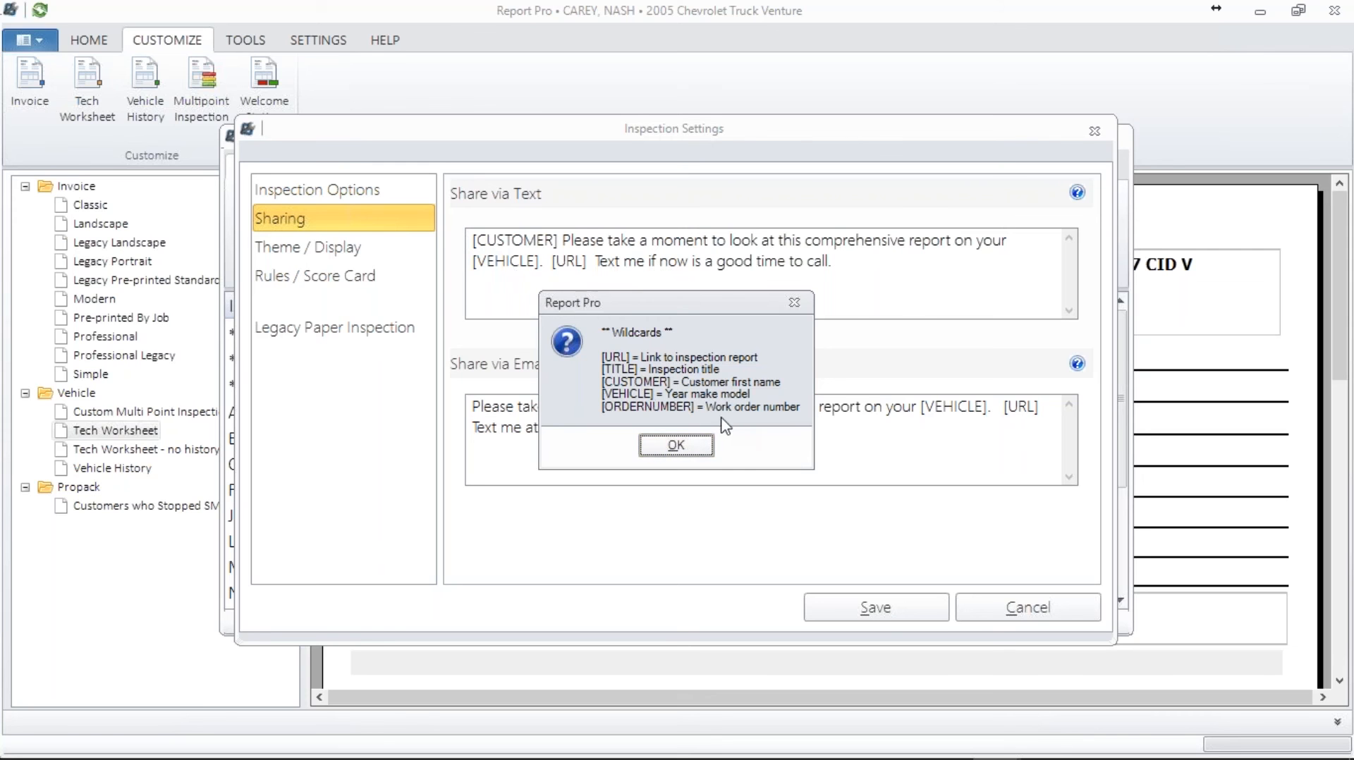
left_click(668, 445)
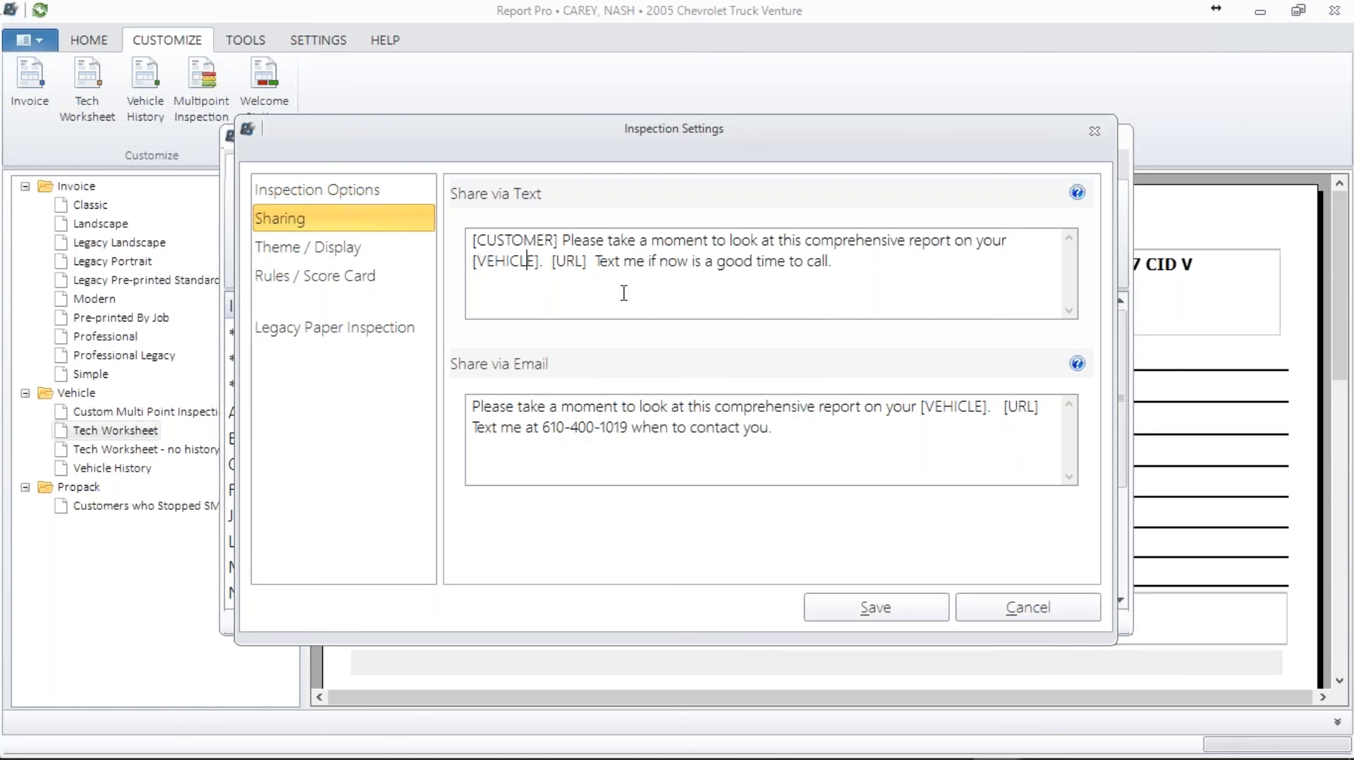
left_click_drag(834, 261, 595, 261)
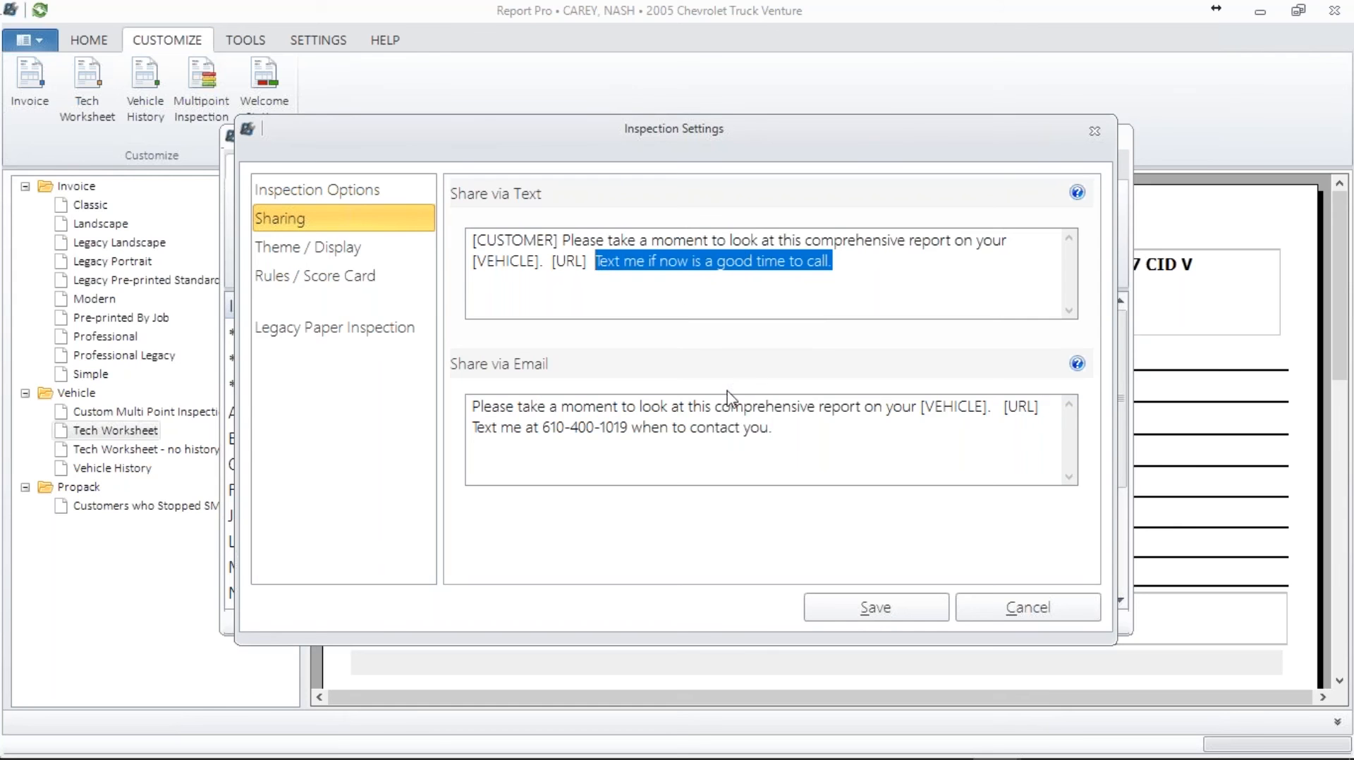
left_click(819, 444)
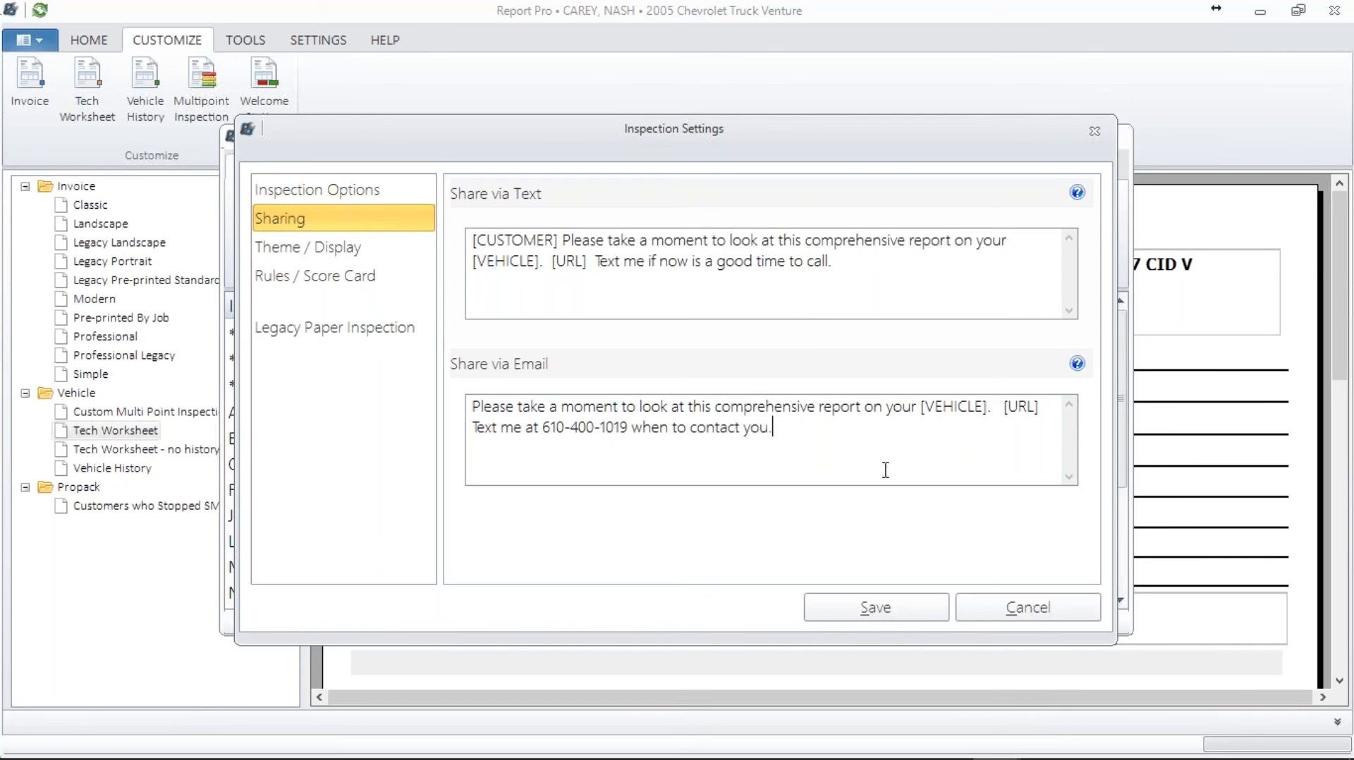
- Preview the Classic and Modern inspection themes at larger size and leave Classic selected
left_click(347, 249)
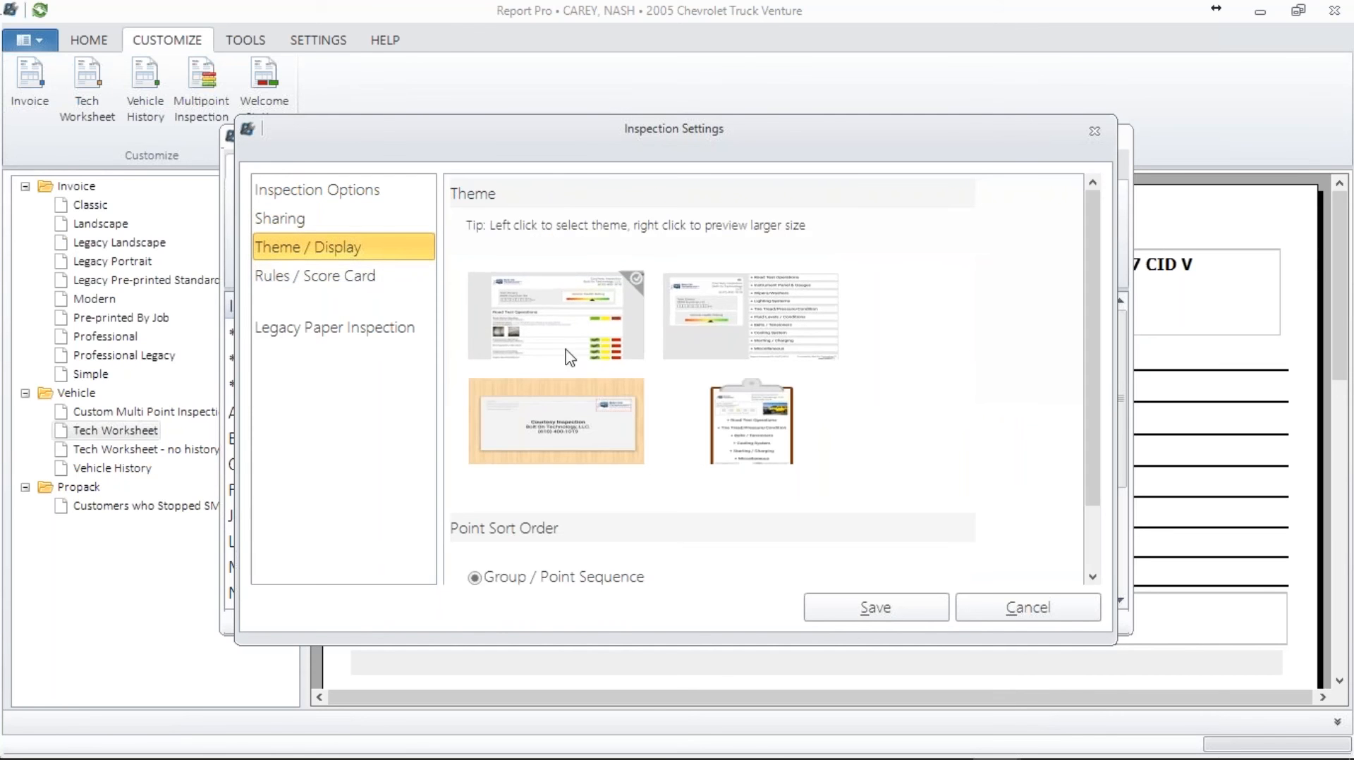
right_click(564, 316)
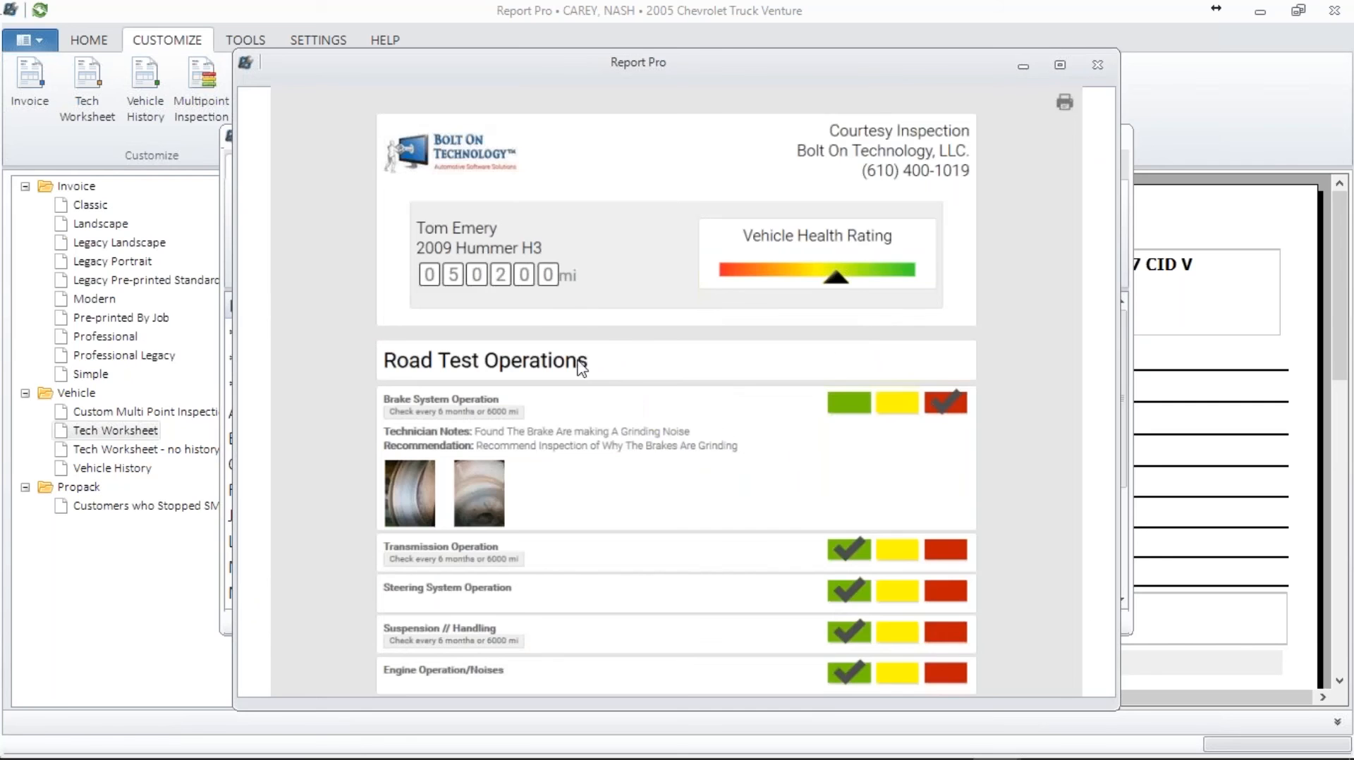
left_click(1093, 65)
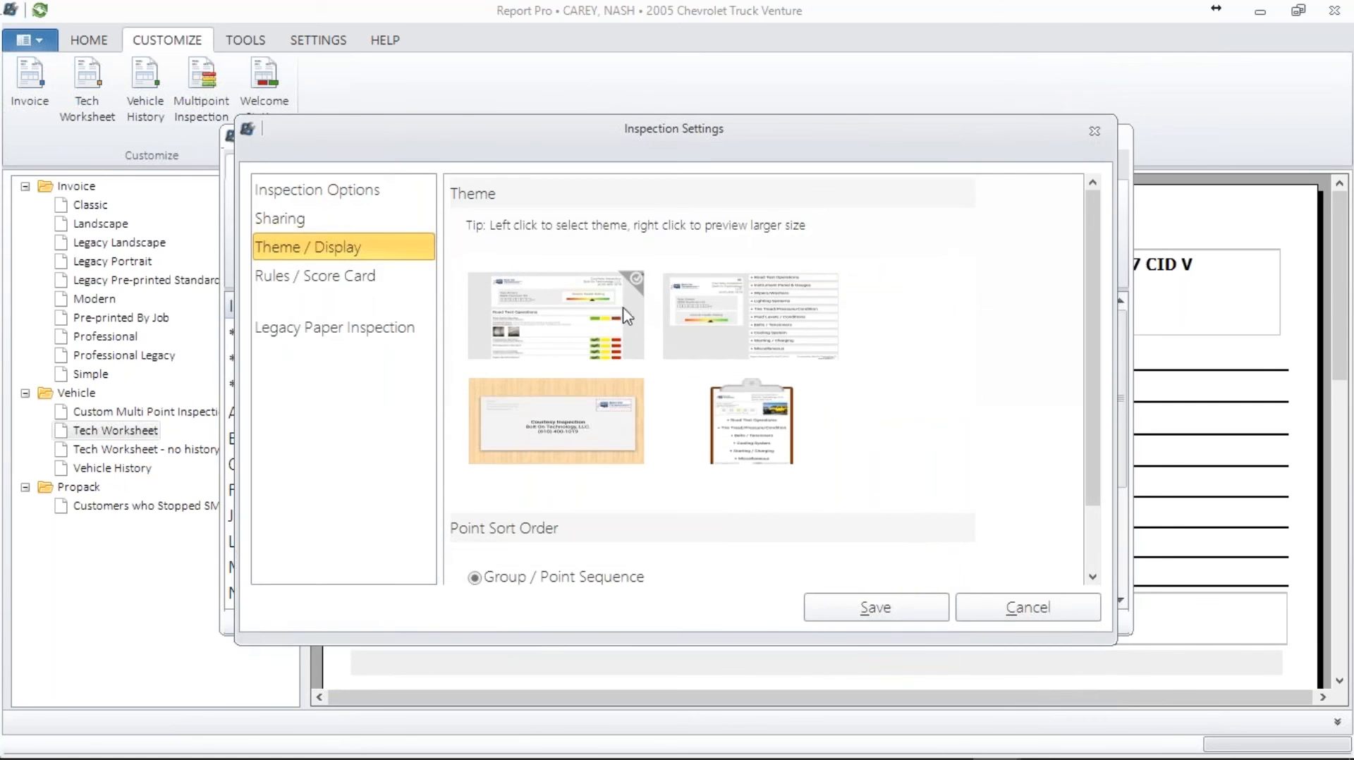
right_click(774, 315)
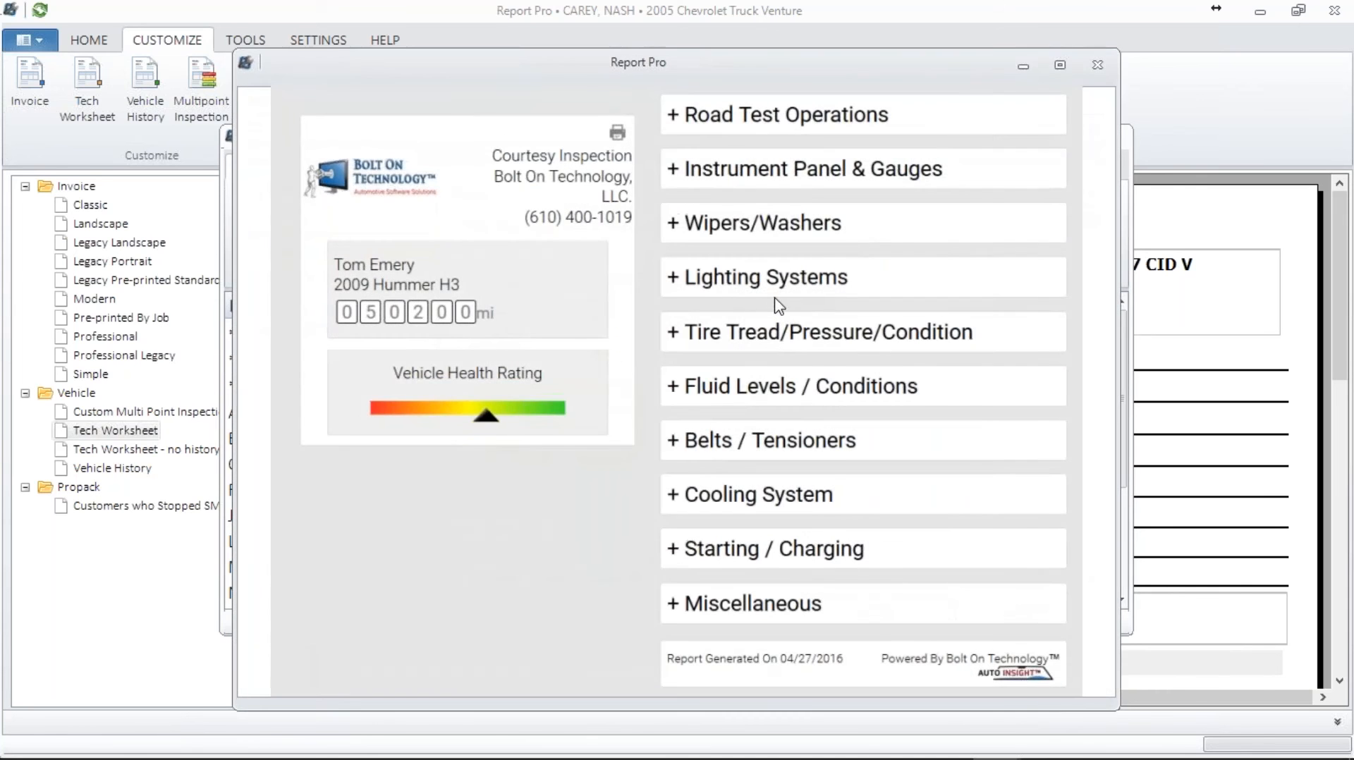
left_click(1096, 65)
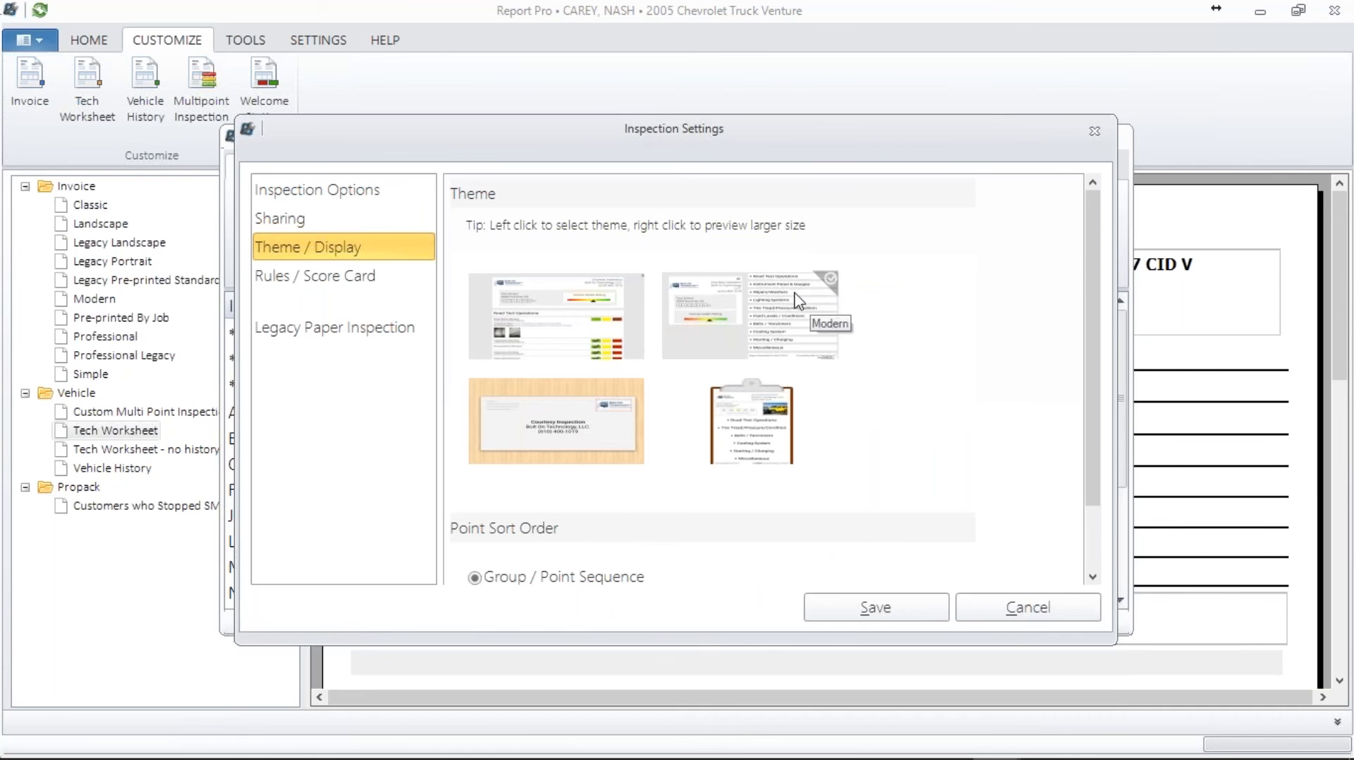
left_click(569, 296)
right_click(754, 294)
left_click(1097, 65)
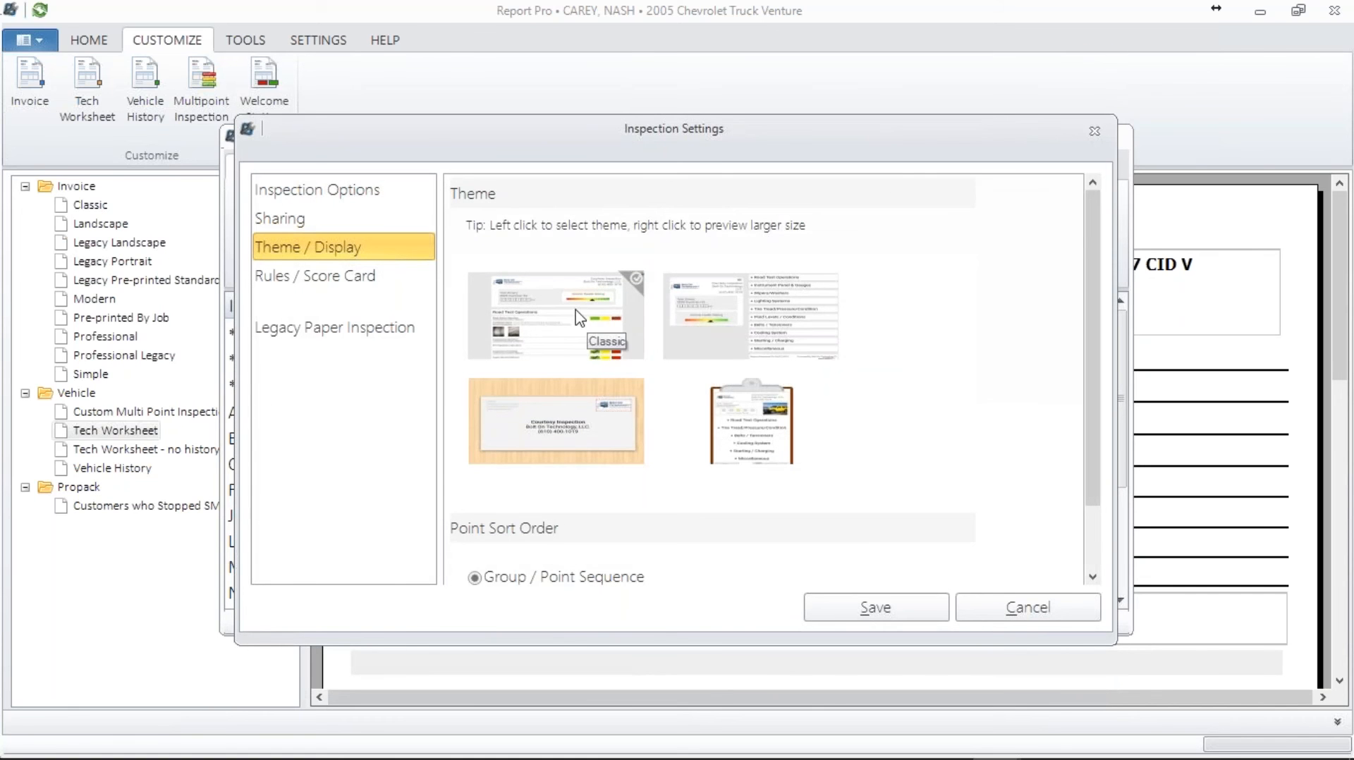
- Review the Legacy Paper Inspection interval ranges and colors, and leave the inspection settings without saving
left_click(381, 333)
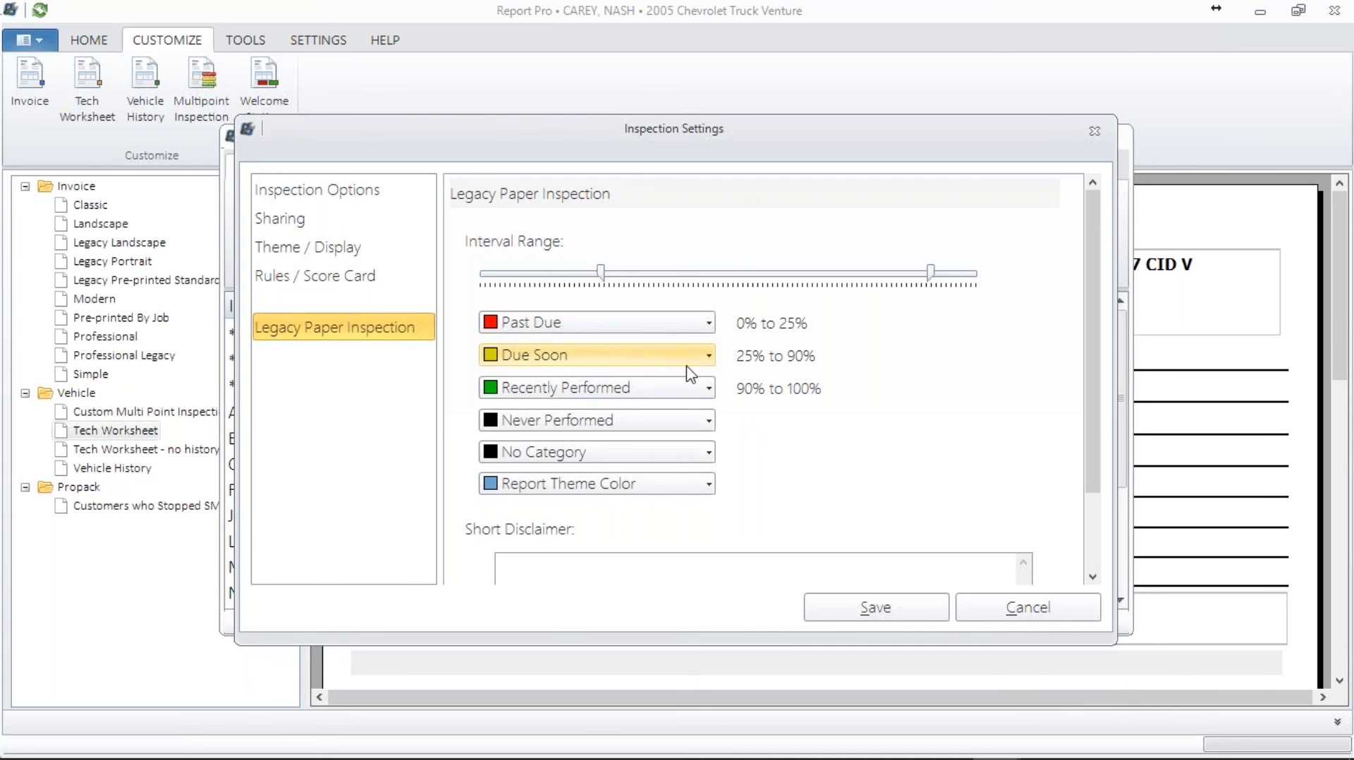
left_click(1016, 611)
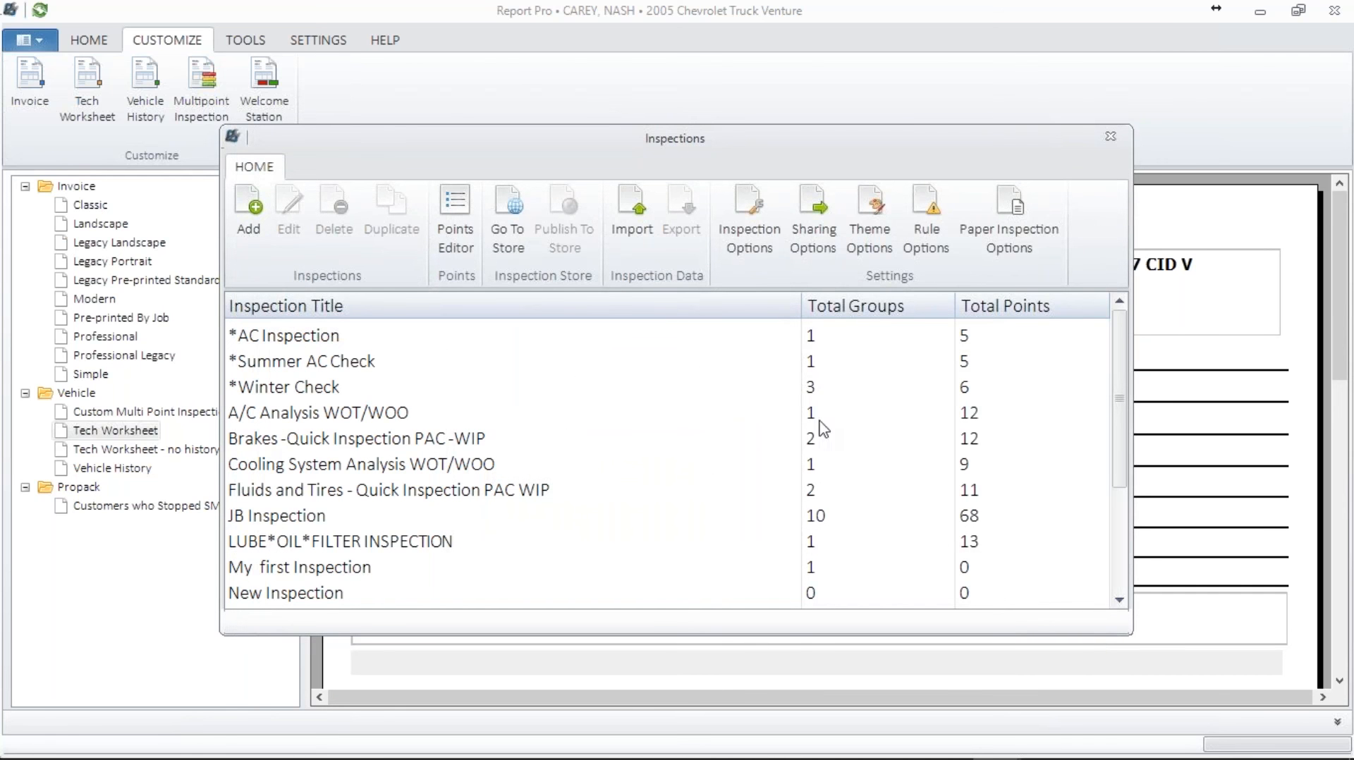
- Start exporting *AC Inspection as an inspection file and cancel the export
left_click(298, 340)
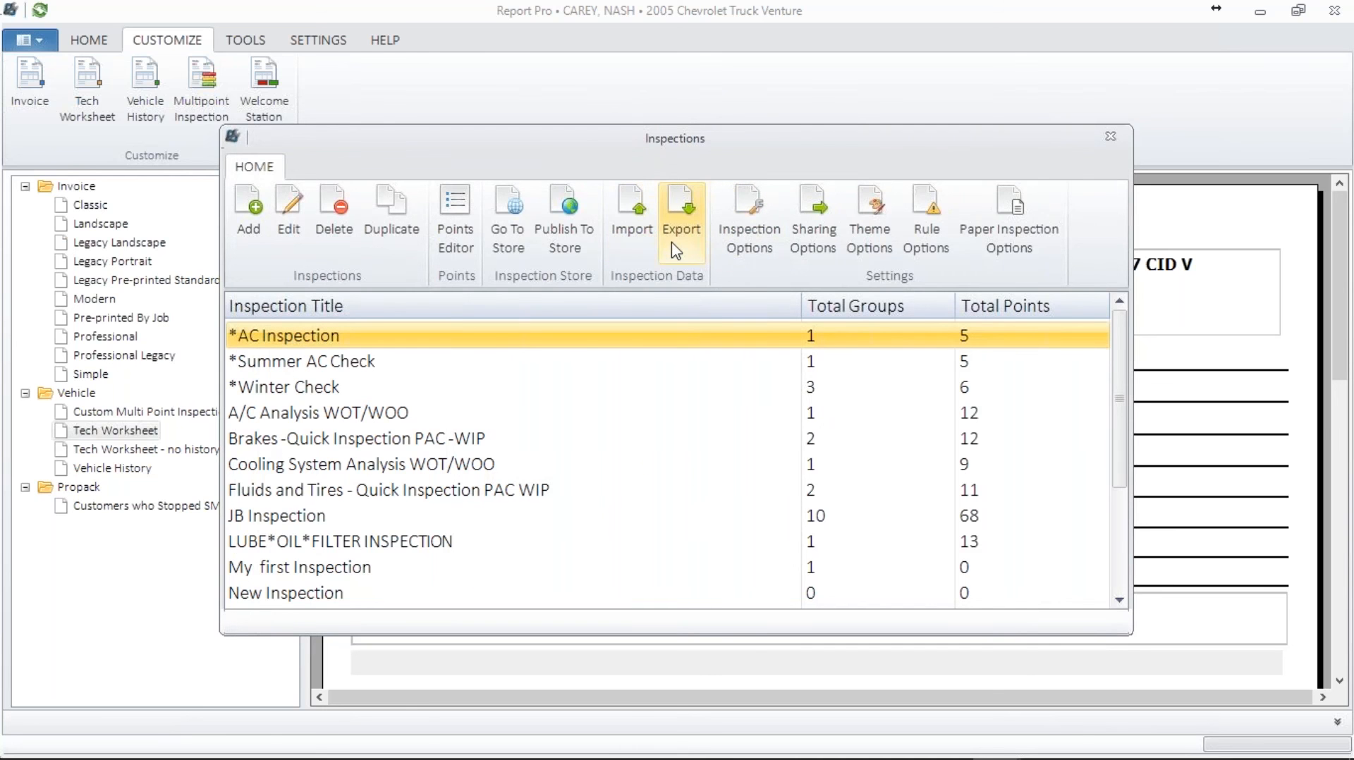
left_click(679, 213)
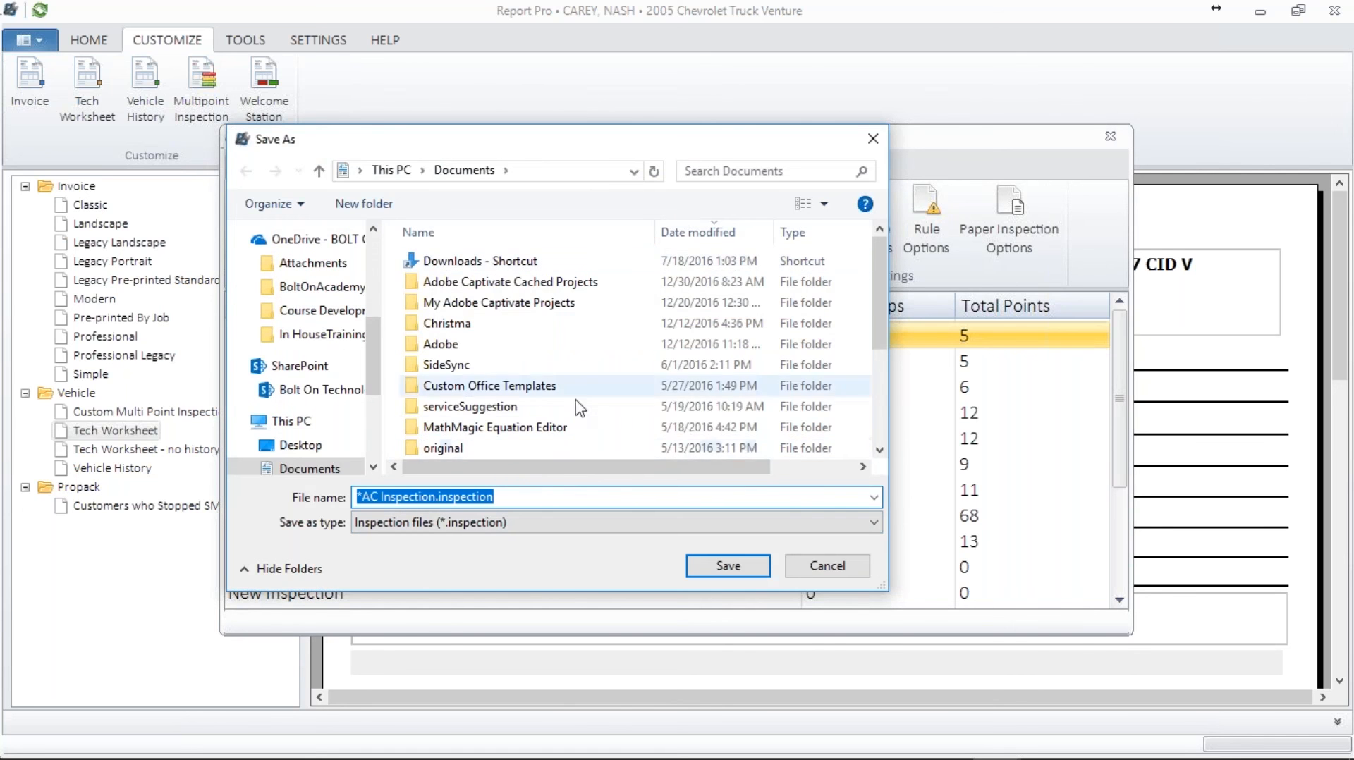
left_click(849, 565)
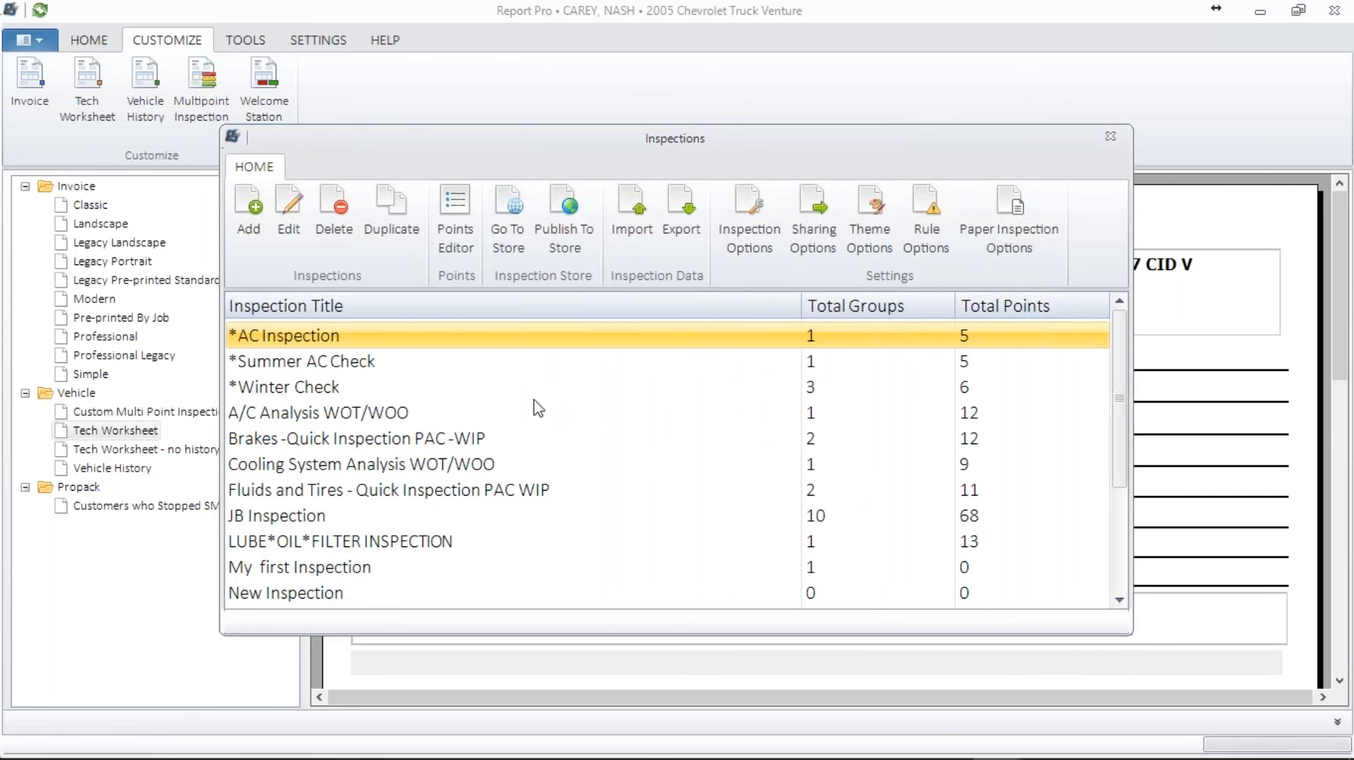
- Start importing Brake Inspection.inspection from Documents, cancel the import, and close the inspections list
left_click(635, 212)
left_click(497, 264)
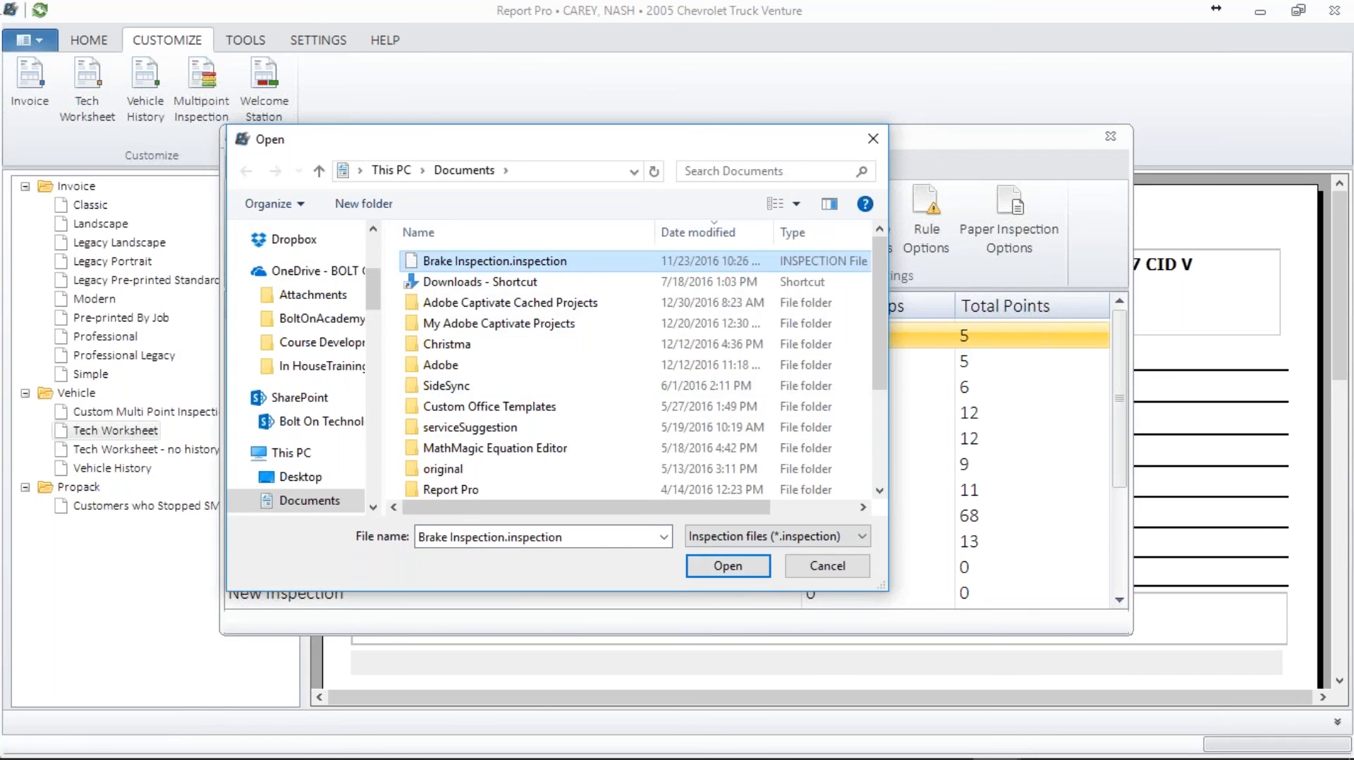
left_click(865, 135)
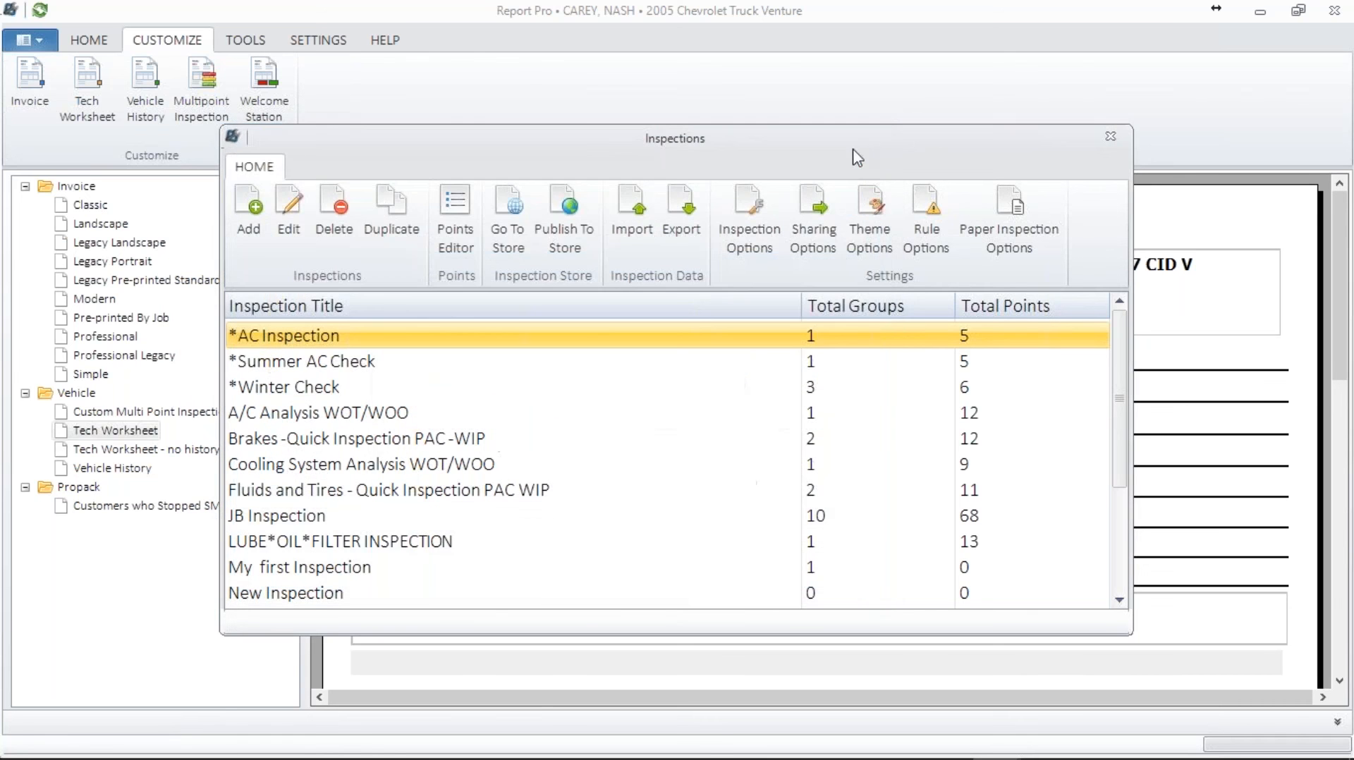
left_click(1121, 134)
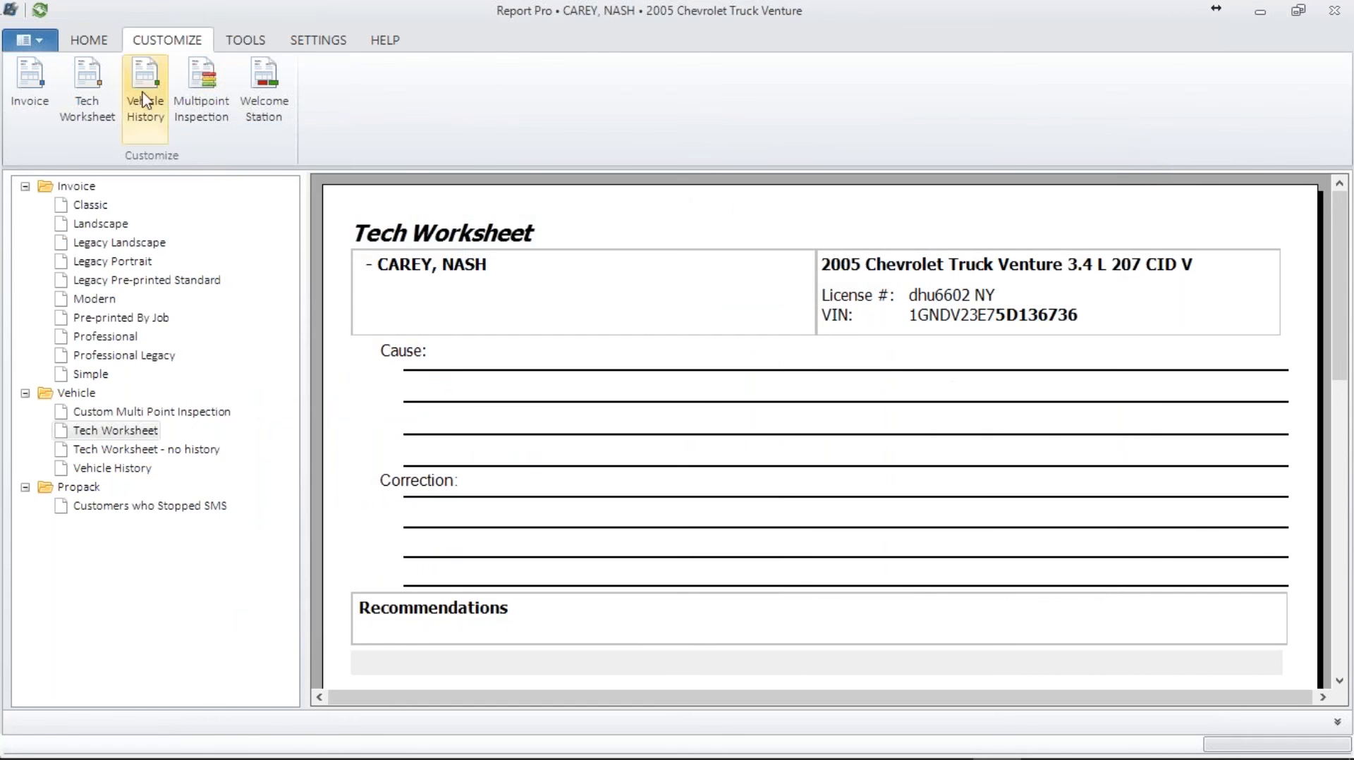
- Open the 2005 Hyundai Elantra's Courtesy Inspection from the Inspection Manager and show its points as one ungrouped list
left_click(257, 44)
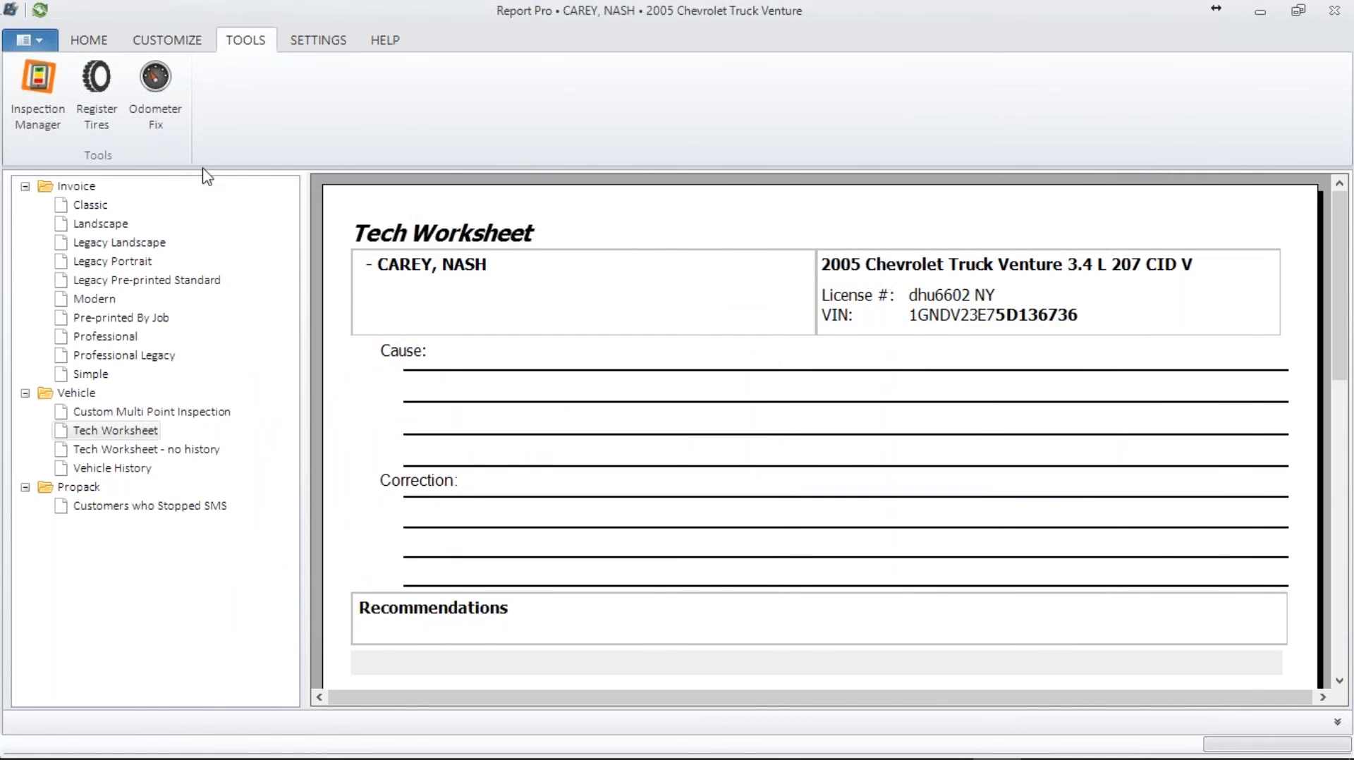
left_click(38, 85)
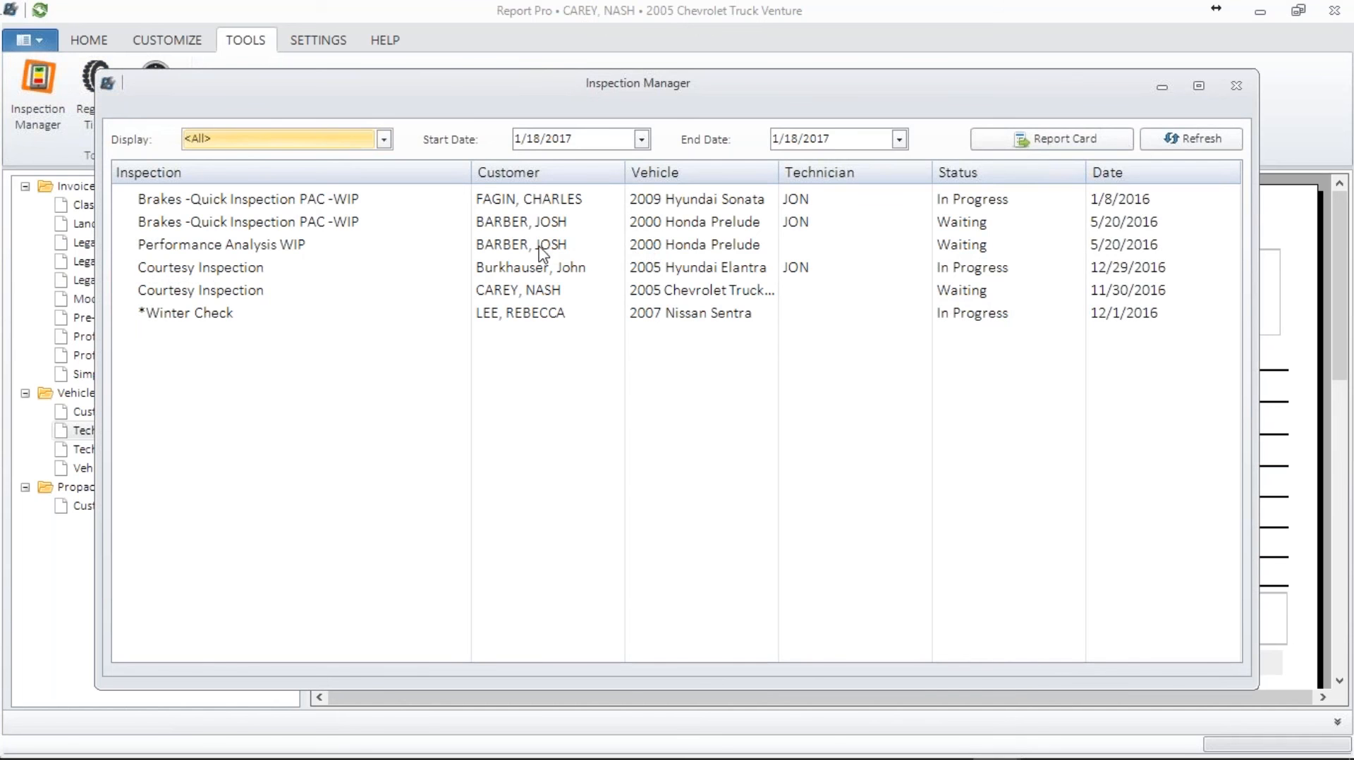
double_click(541, 269)
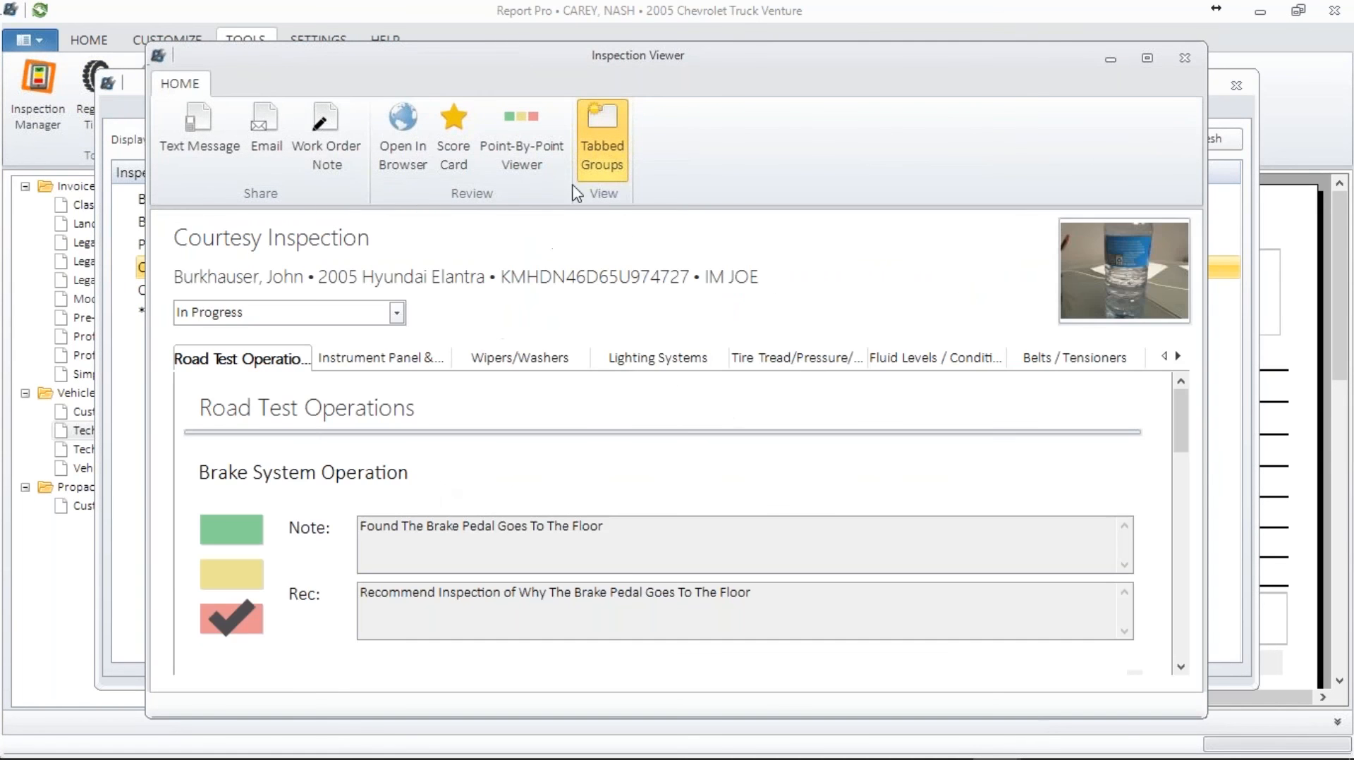
left_click(595, 149)
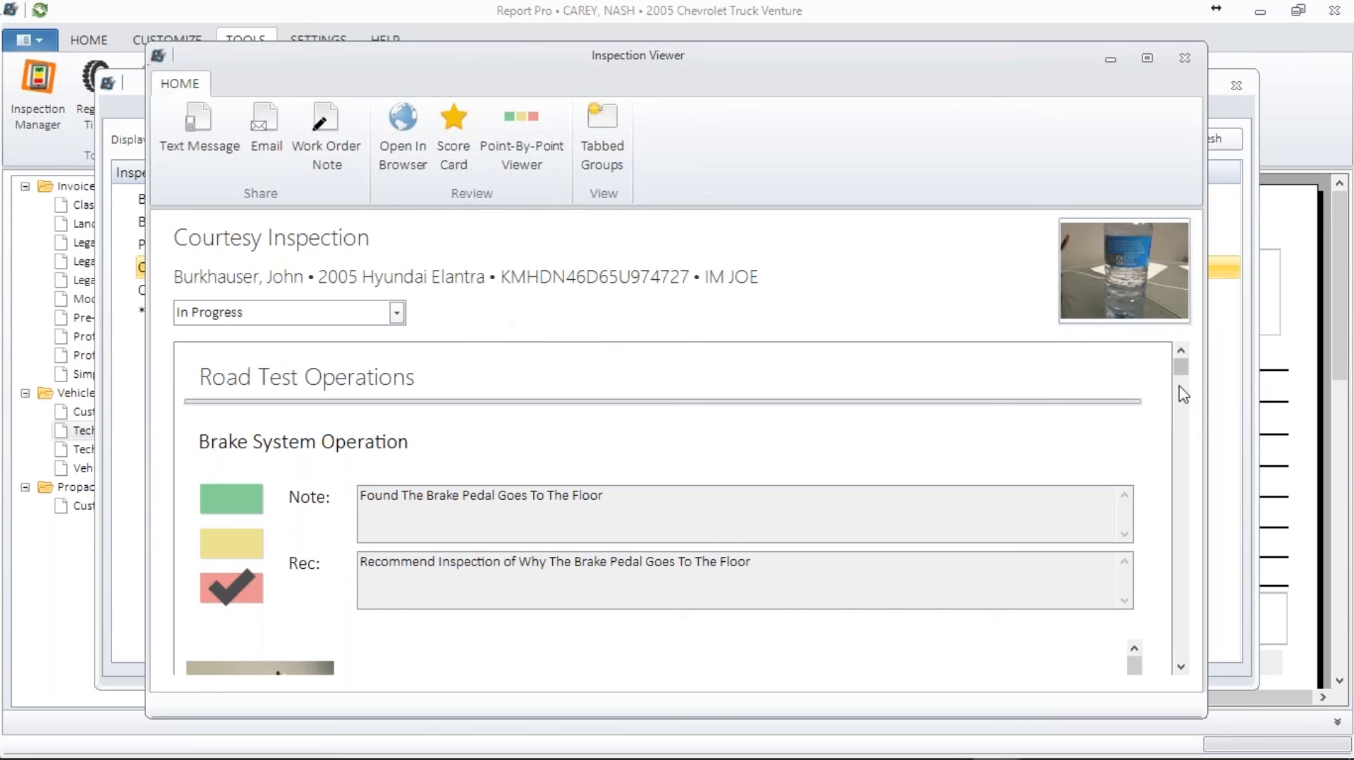
mouse_move(1180, 371)
left_mouse_down()
mouse_move(1180, 392)
mouse_move(1179, 370)
left_mouse_up()
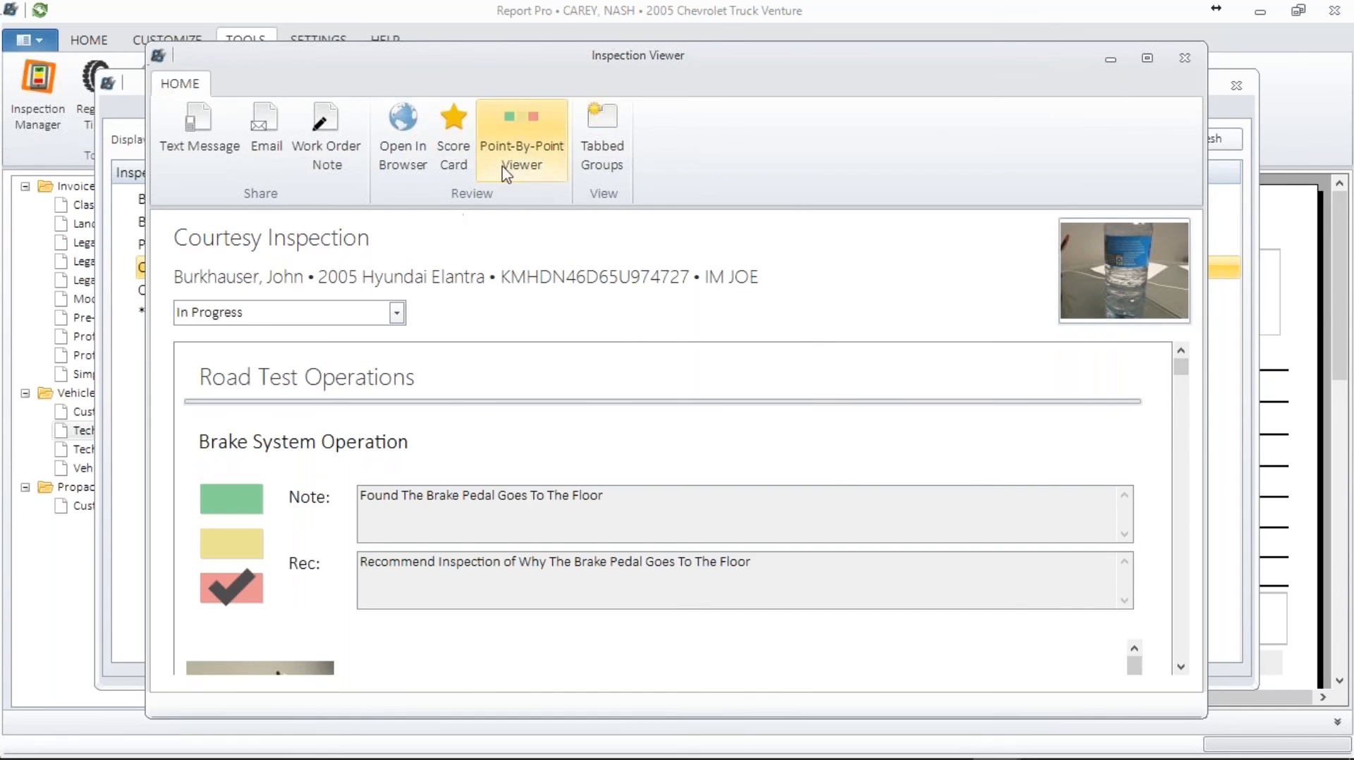
- Step through the first five points of the Courtesy Inspection in the Point-By-Point Viewer and close it
left_click(514, 137)
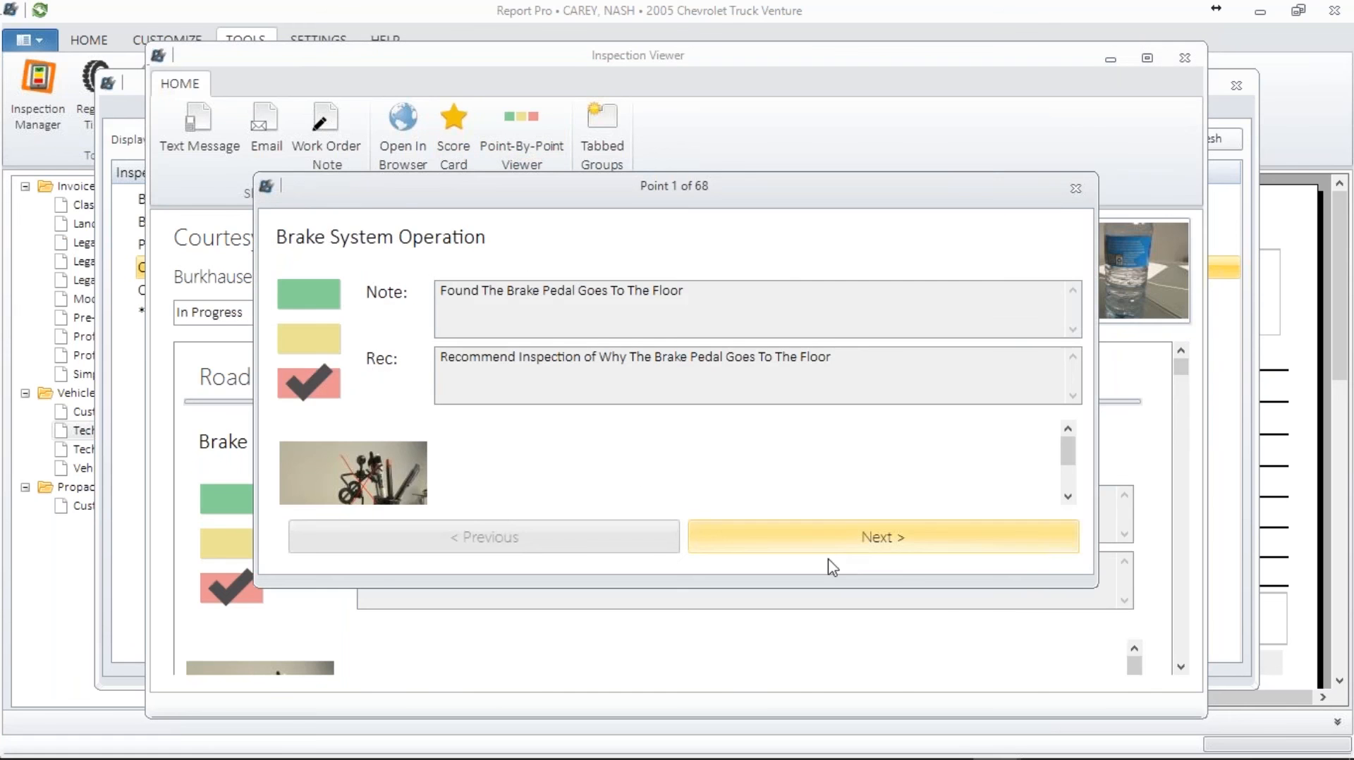
left_click(1043, 542)
left_click(1043, 541)
left_click(1042, 541)
left_click(1042, 541)
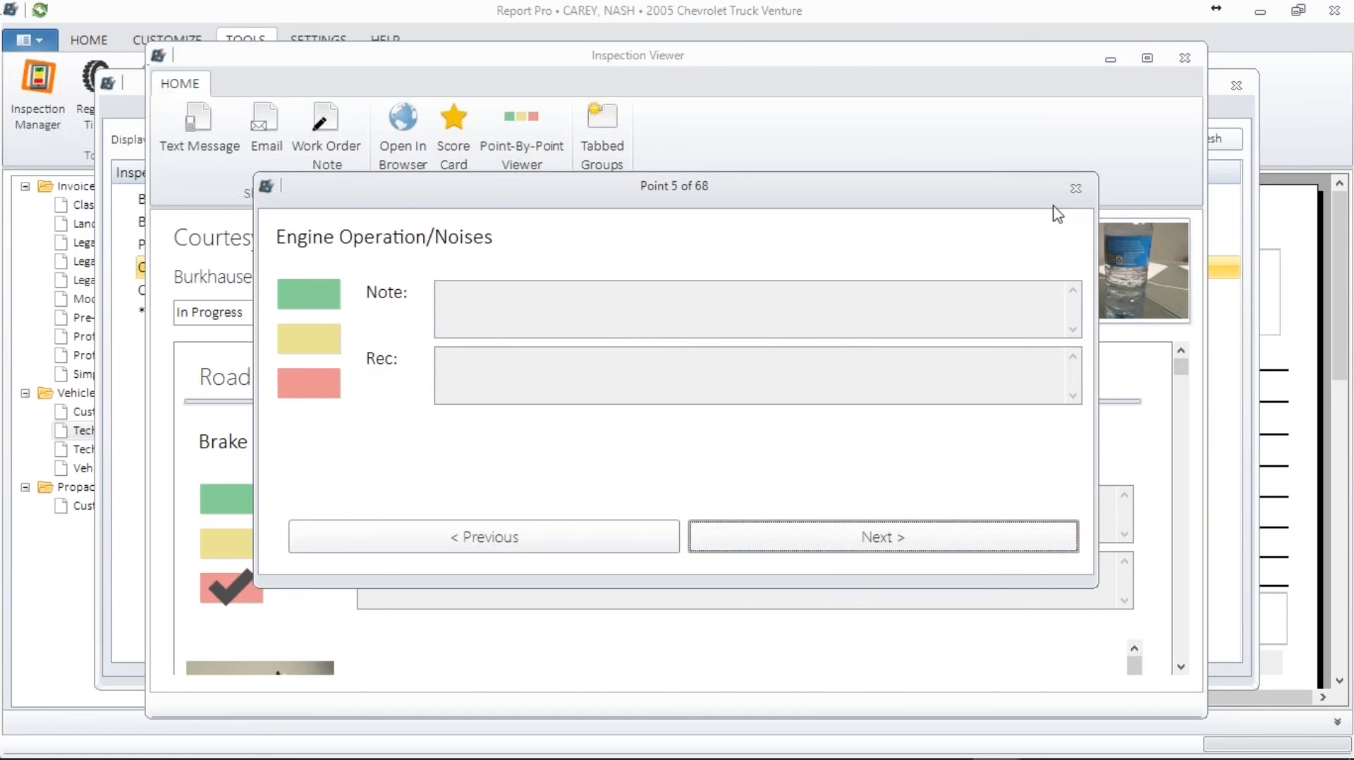
left_click(1075, 189)
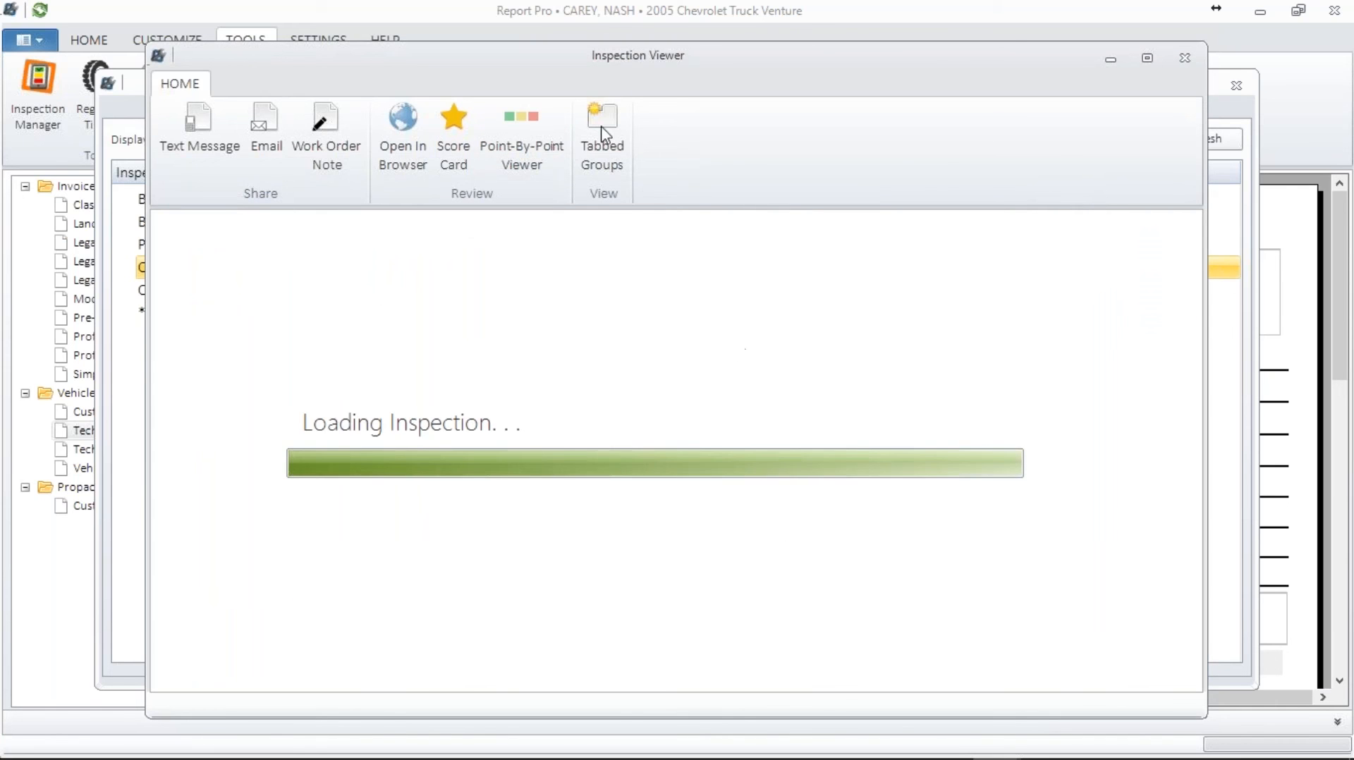
- Review the Courtesy Inspection's points in tabbed groups, from Road Test Operations to Fluid Levels / Conditions, and return to the single list
left_click(604, 127)
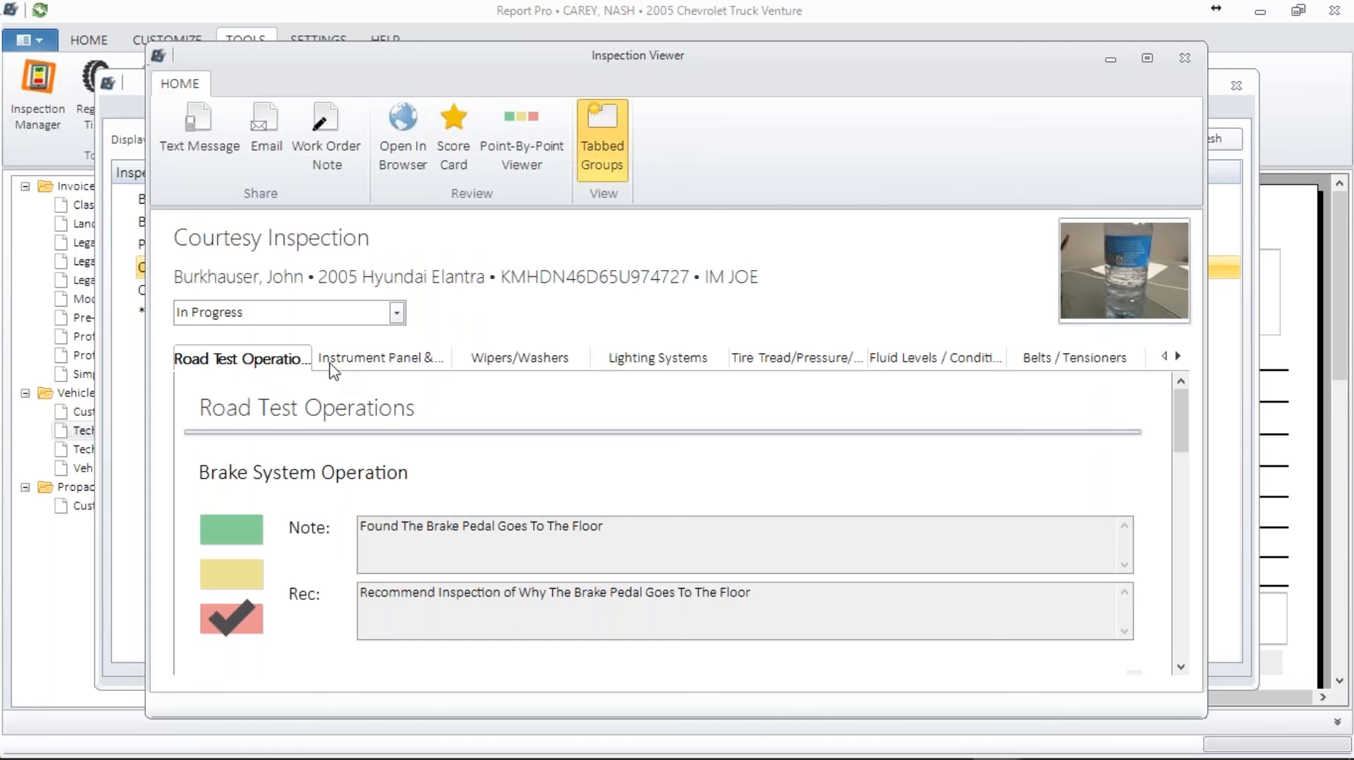
left_click(364, 361)
left_click(541, 360)
left_click(658, 365)
left_click(815, 370)
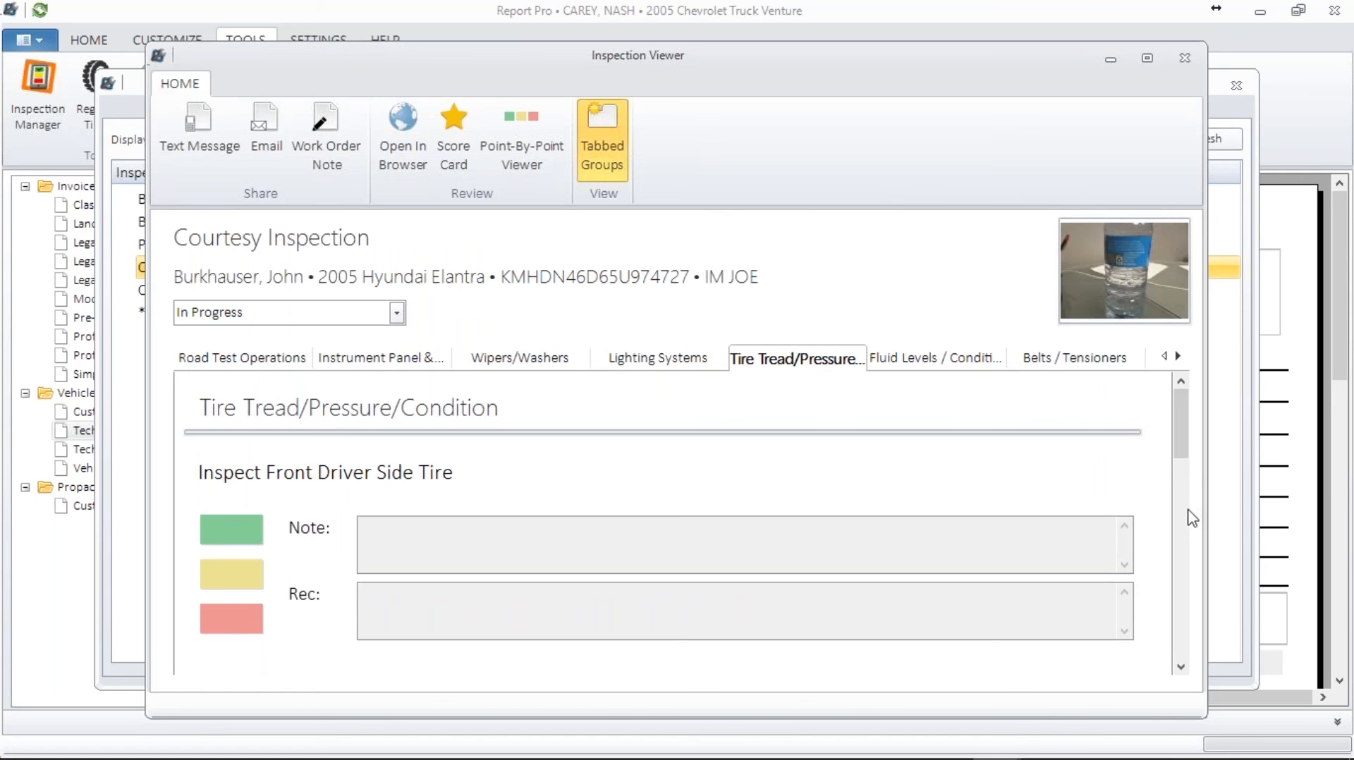
scroll(1182, 529, "down", 10)
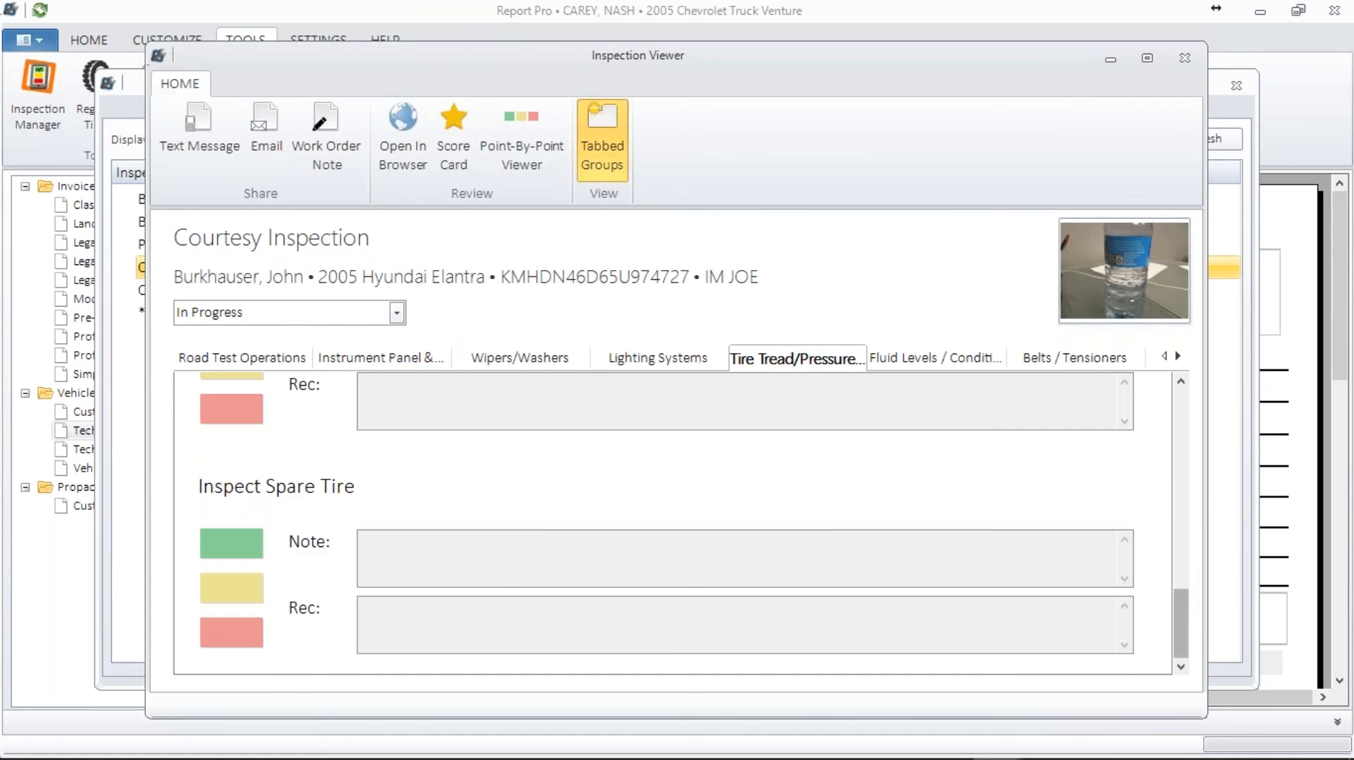
left_click(967, 357)
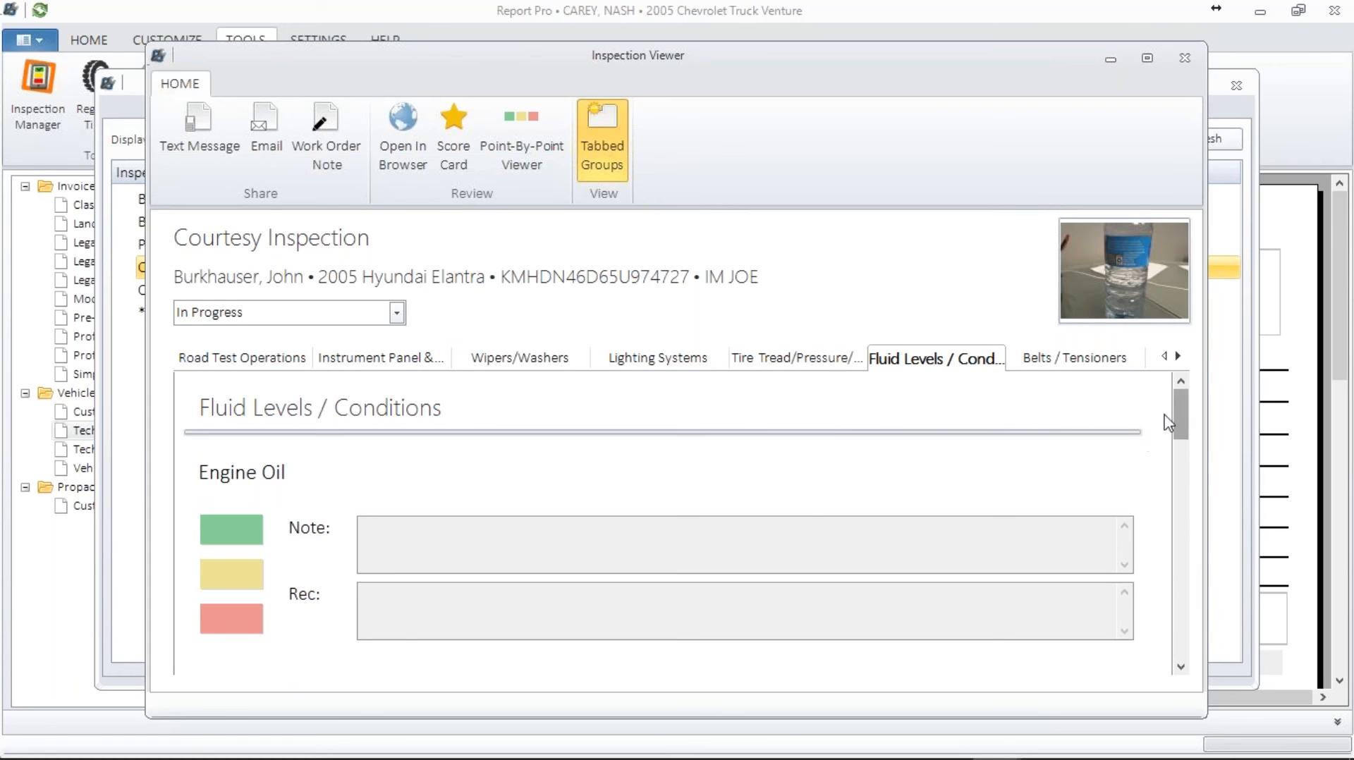
left_click(223, 356)
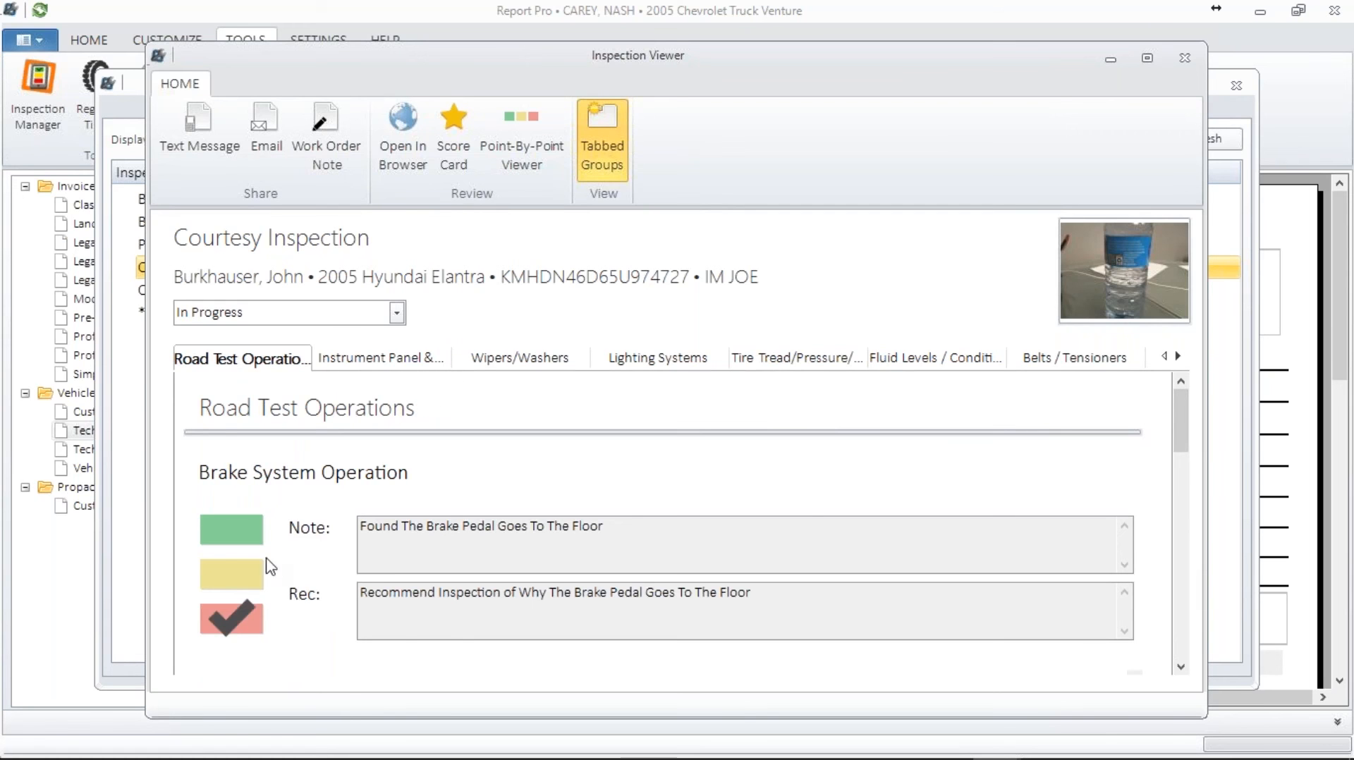
scroll(1181, 445, "down", 2)
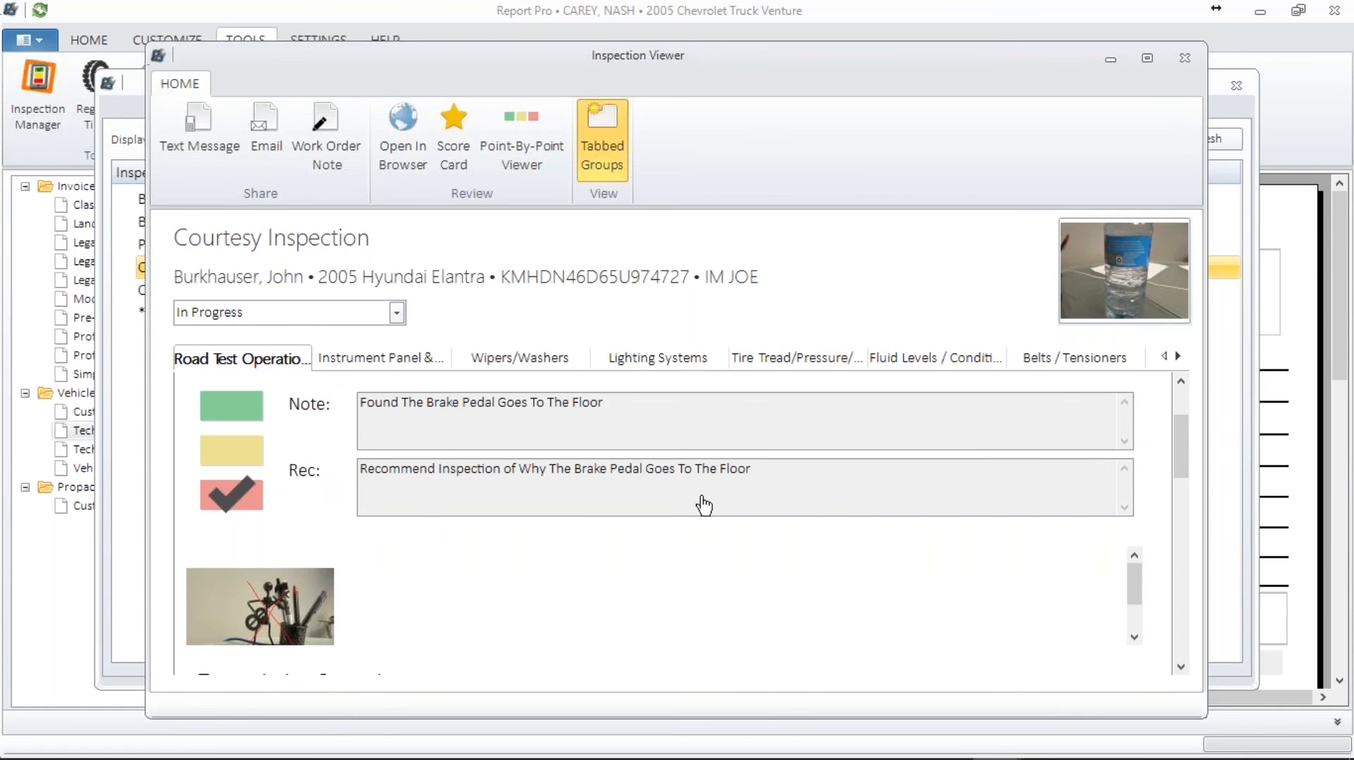
left_click(607, 159)
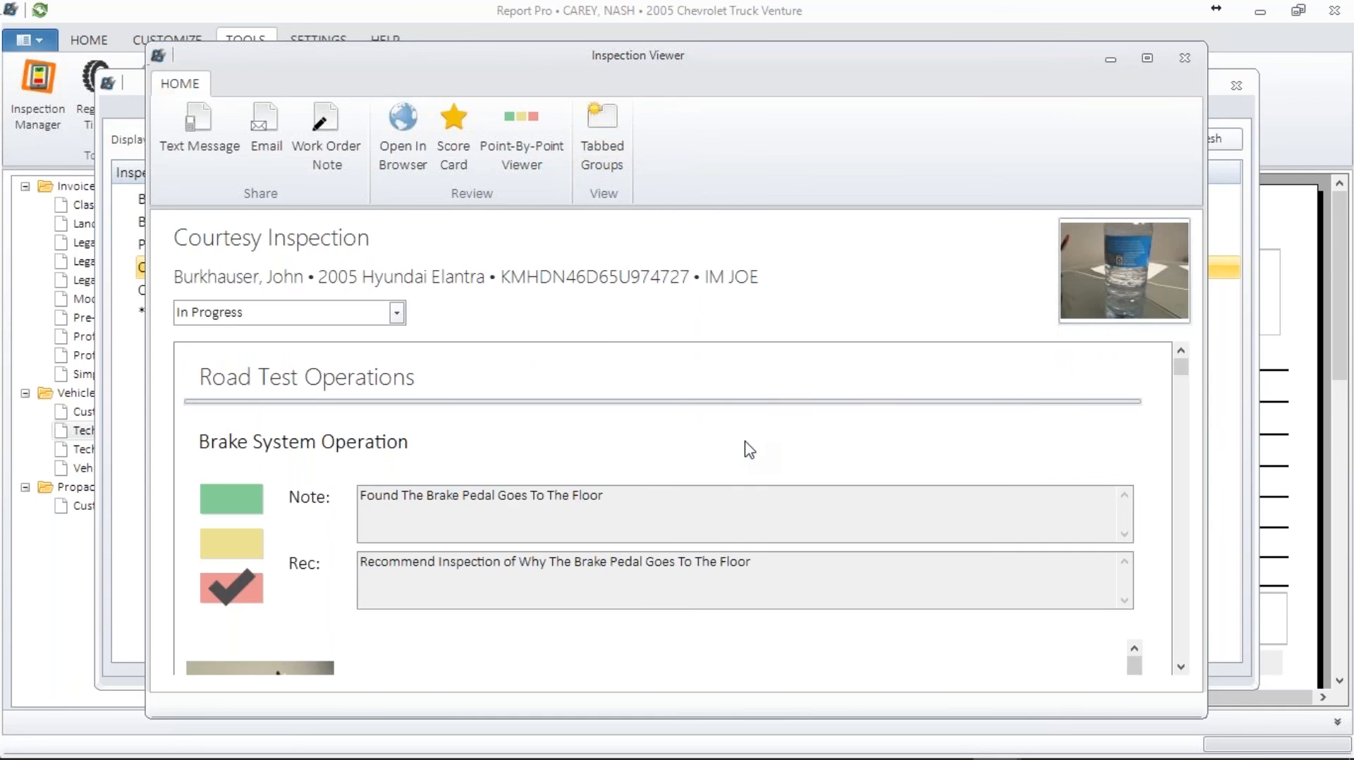
- Try to open the Courtesy Inspection's browser report, close the inspection, and open the 2007 Nissan Sentra's *Winter Check report in the browser
left_click(400, 123)
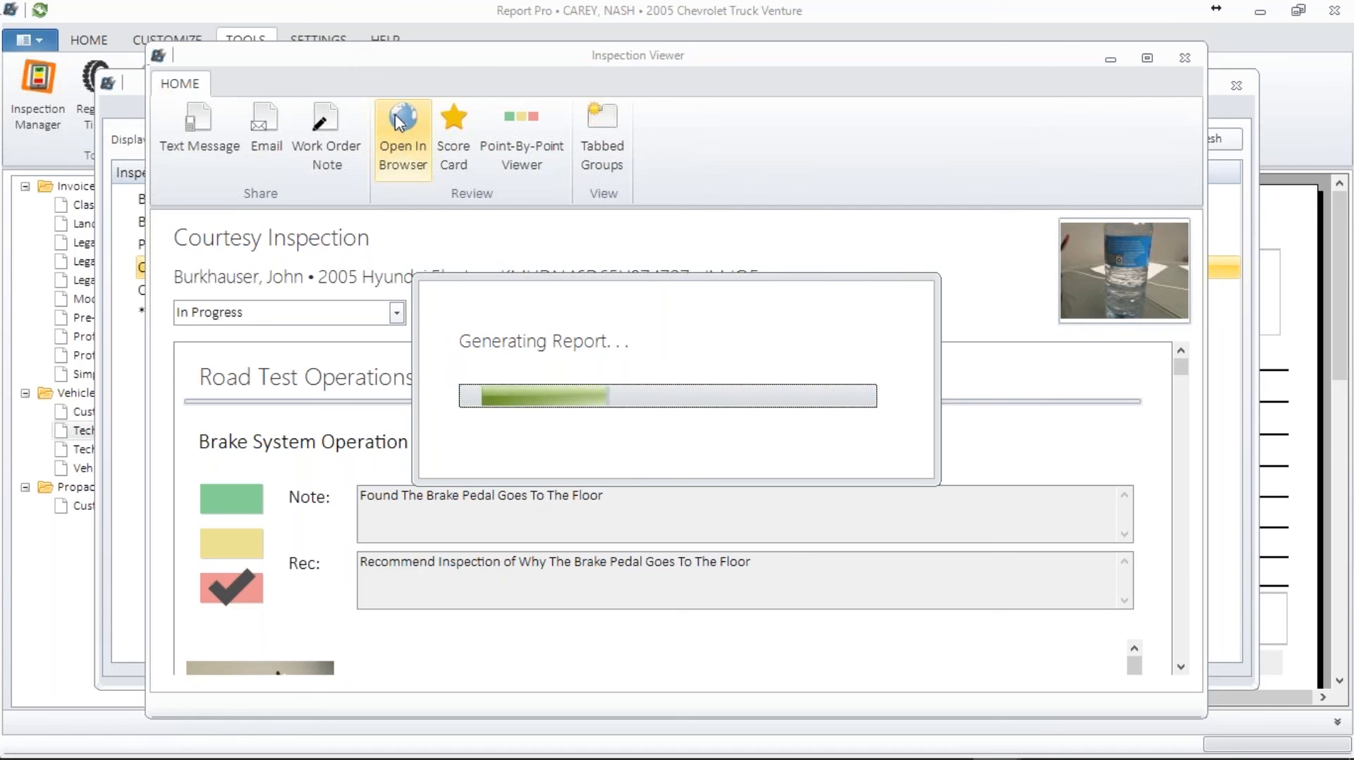
left_click(1185, 57)
double_click(228, 316)
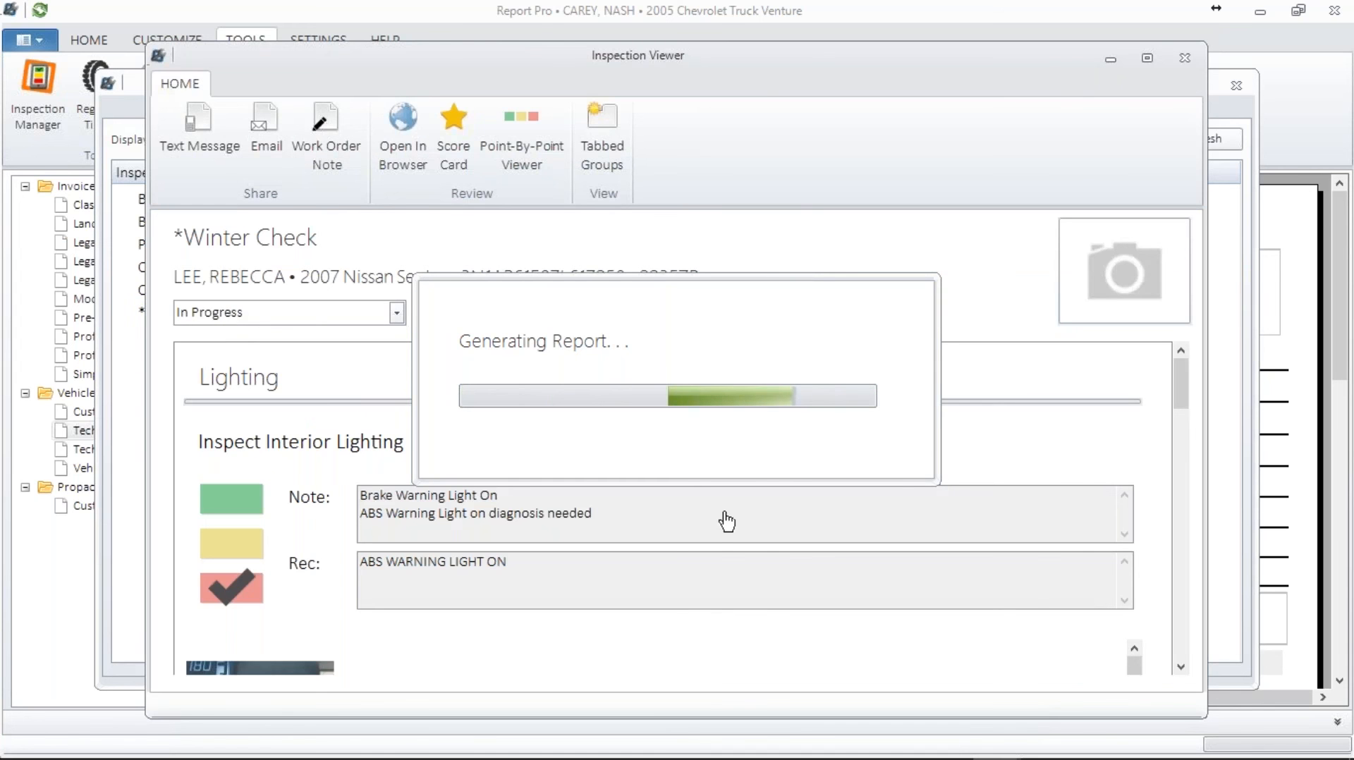
left_click(392, 140)
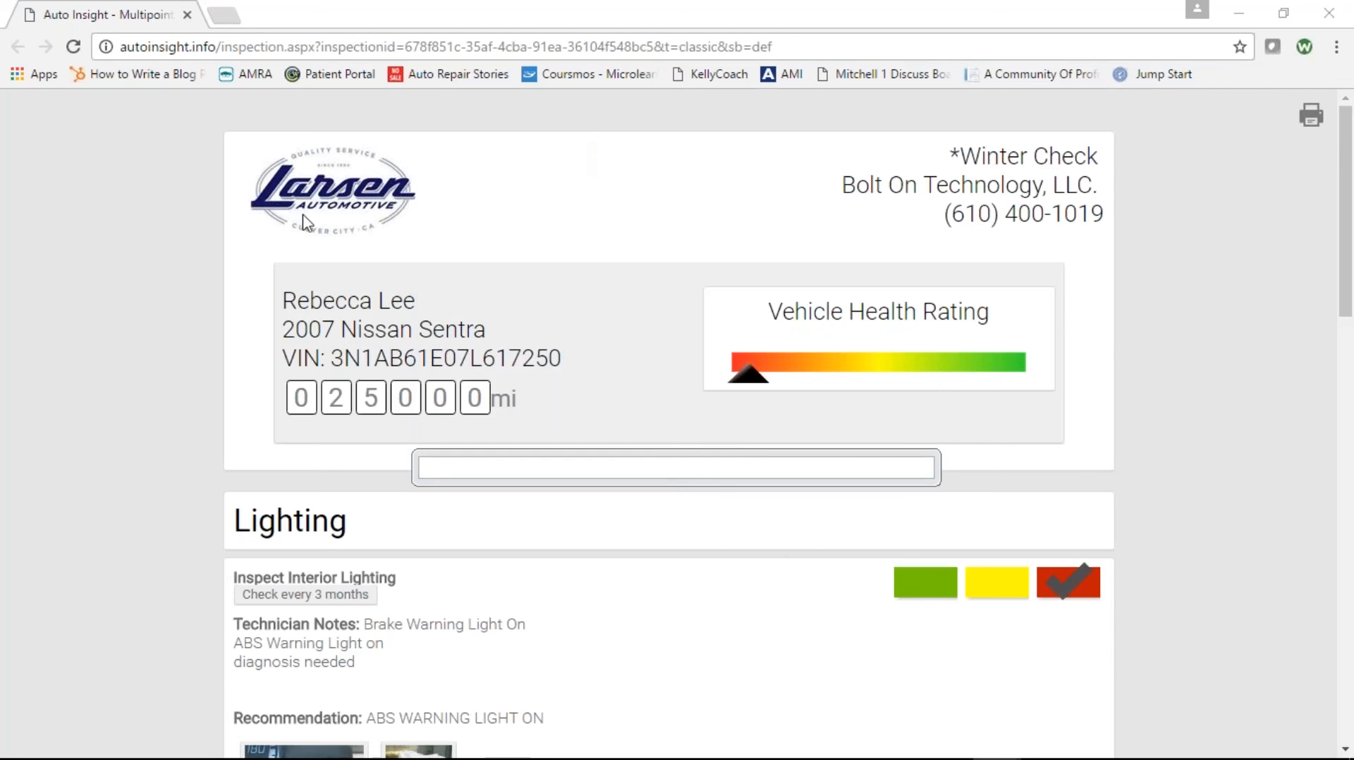
- Review the *Winter Check report with its ABS warning light and front wiper blade photos enlarged, and close the browser
left_click_drag(1349, 323, 1348, 504)
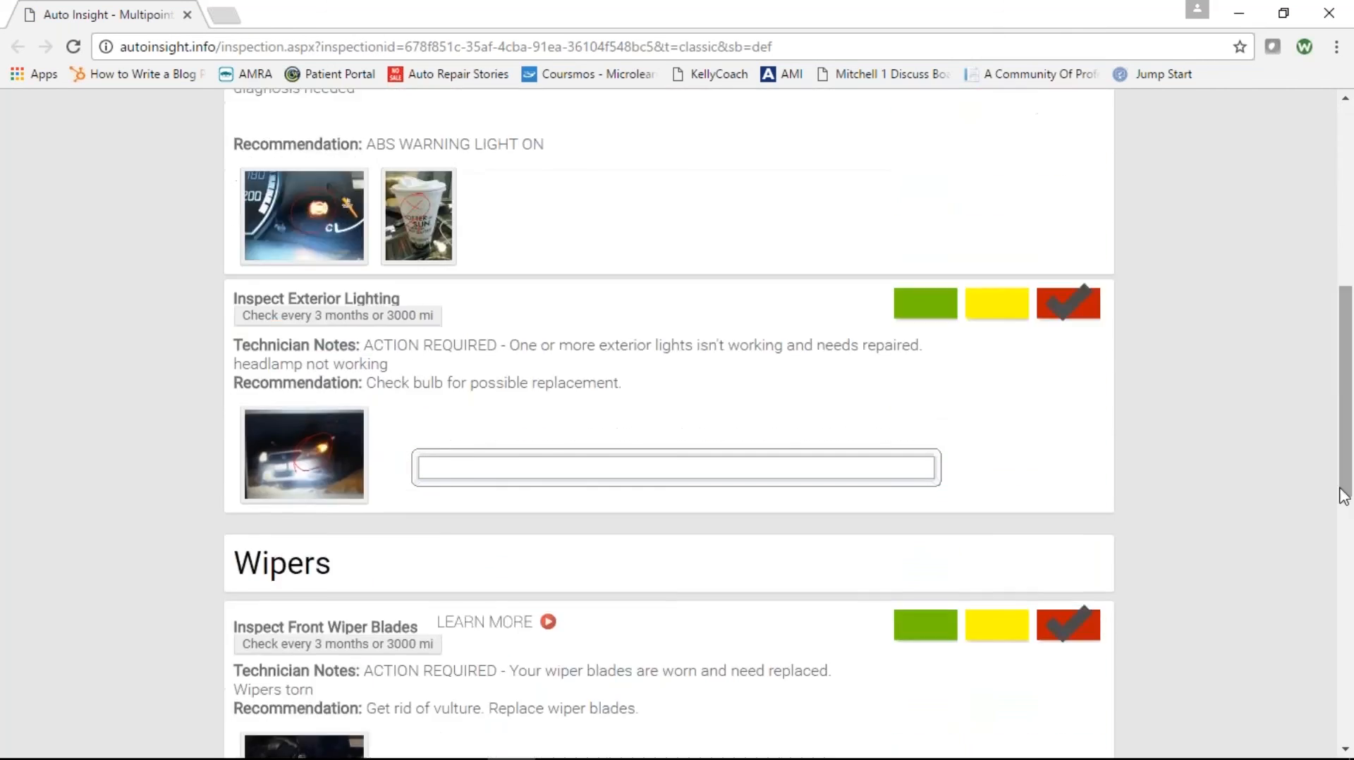
left_click(315, 243)
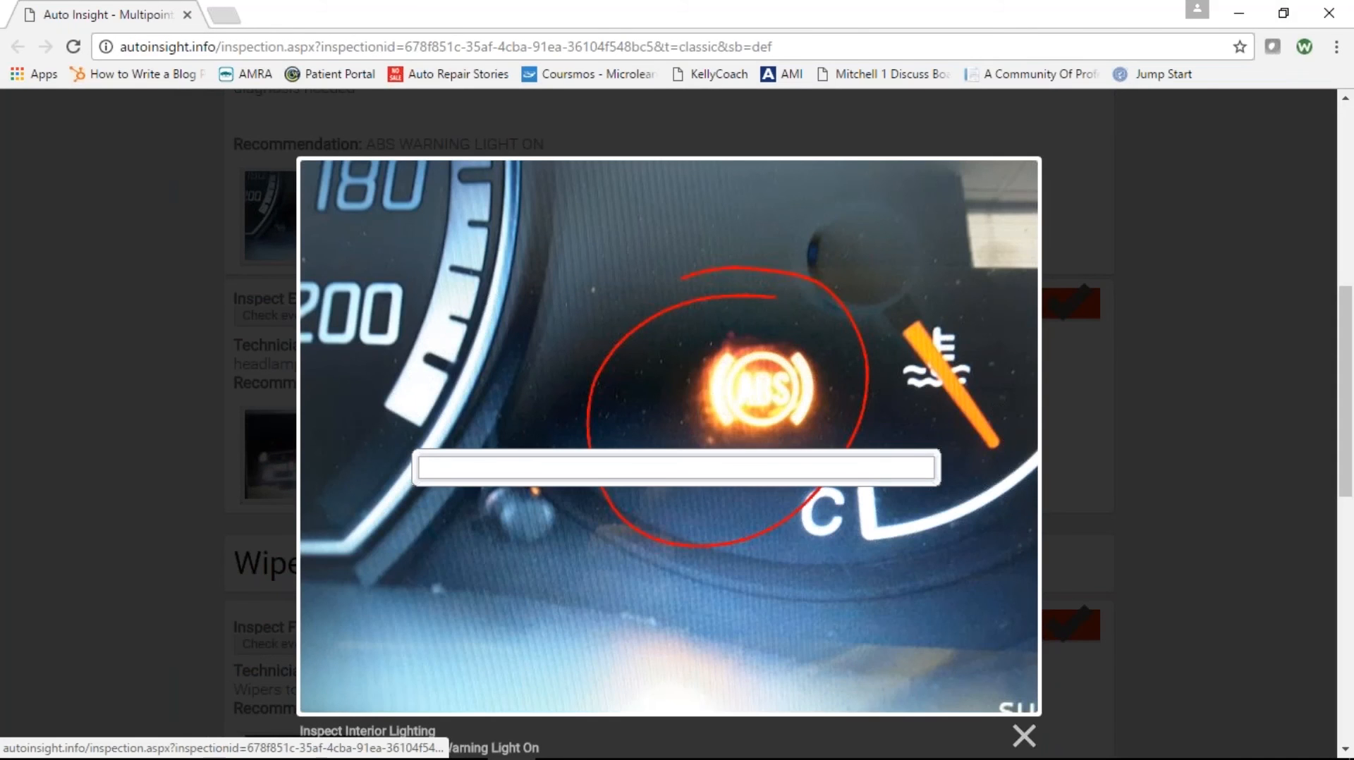
left_click(1137, 323)
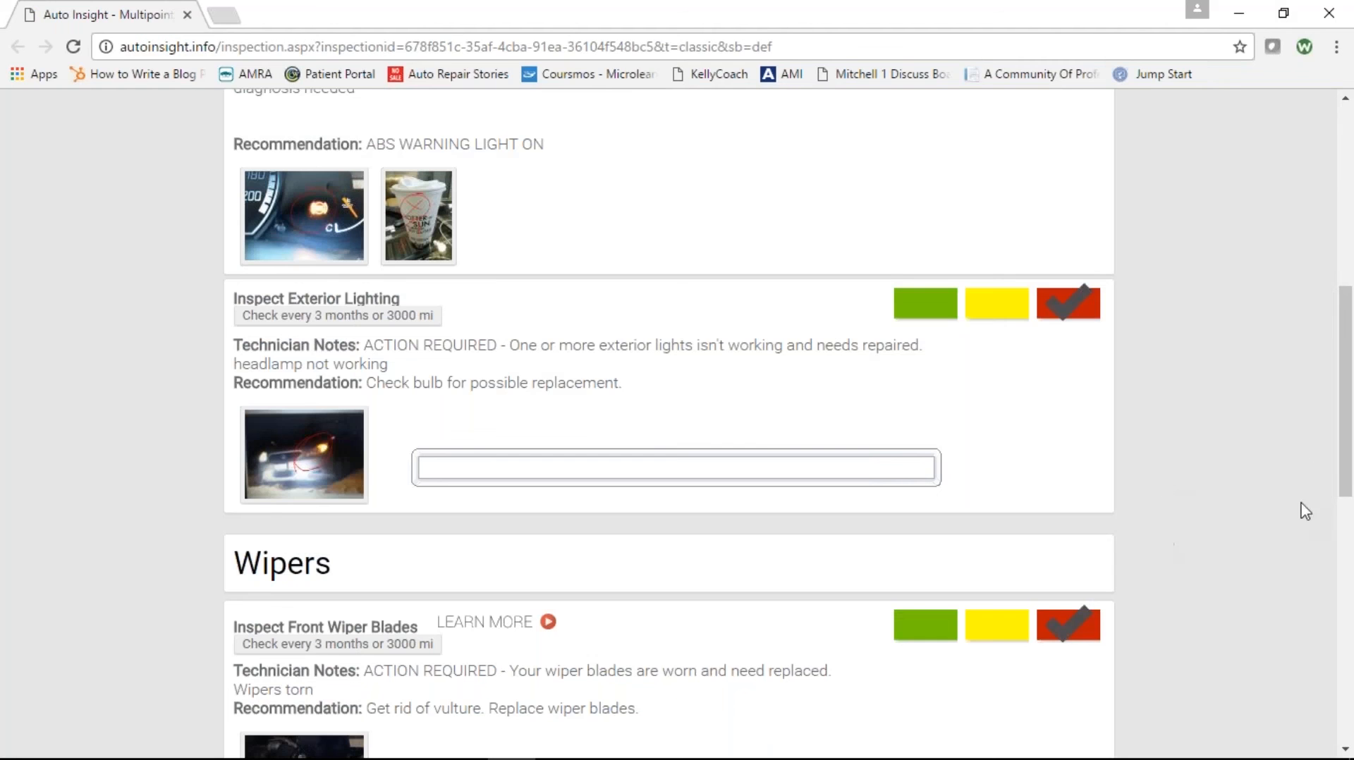
left_click_drag(1349, 455, 1335, 593)
left_click(289, 367)
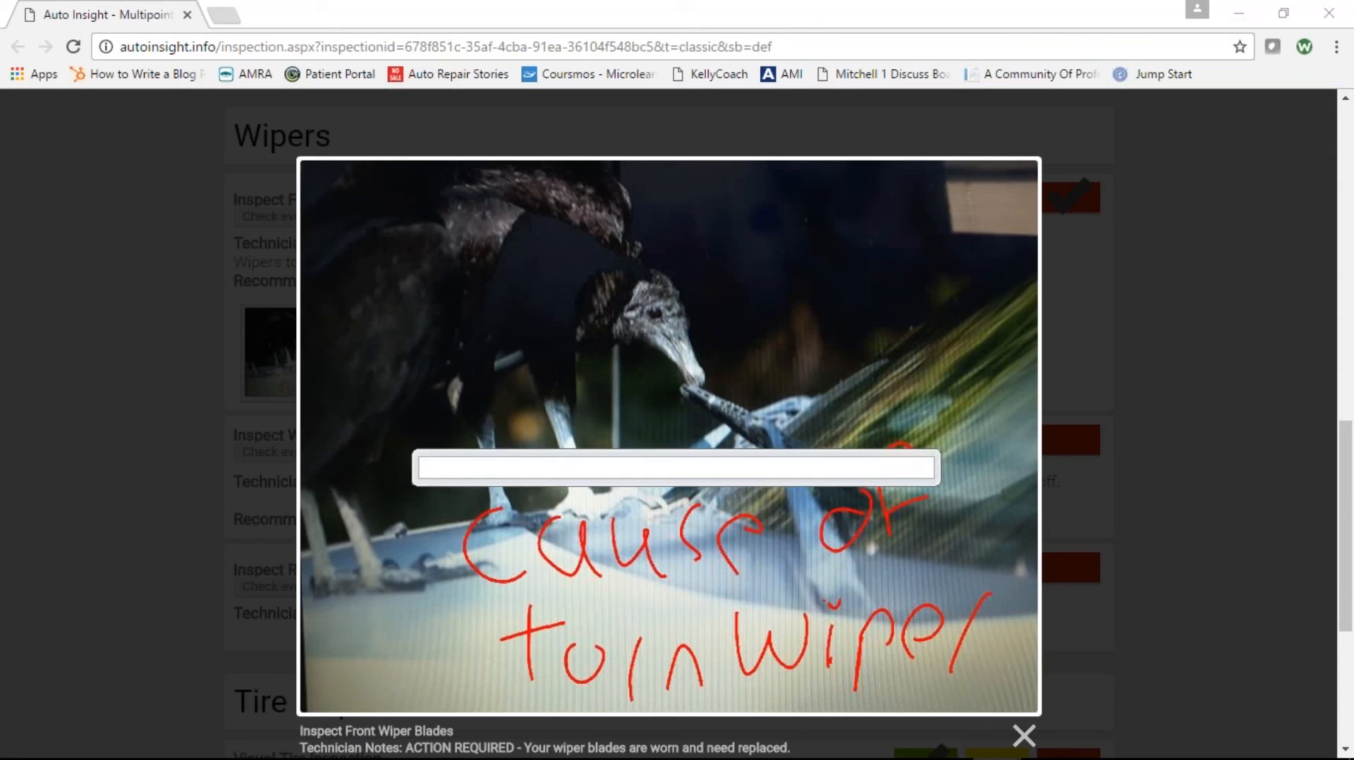
left_click(1191, 360)
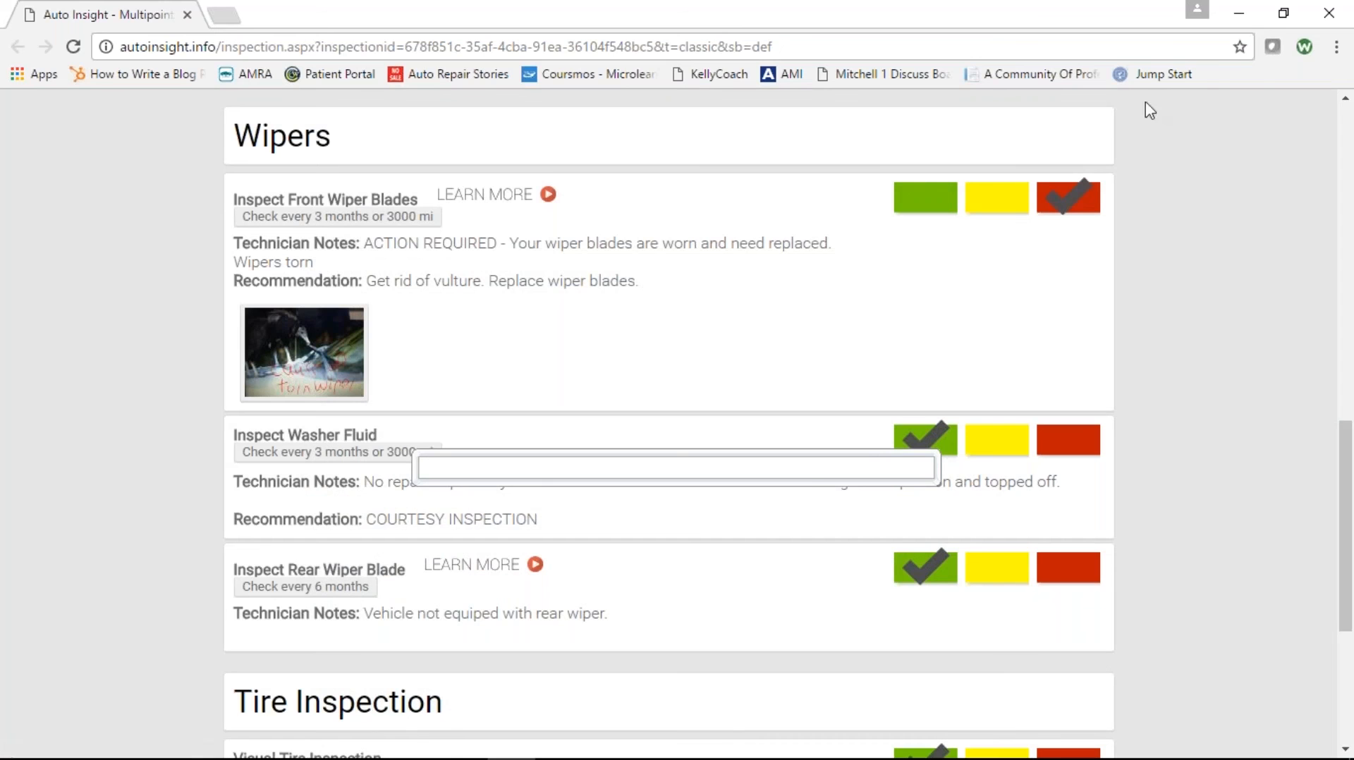
left_click(1326, 9)
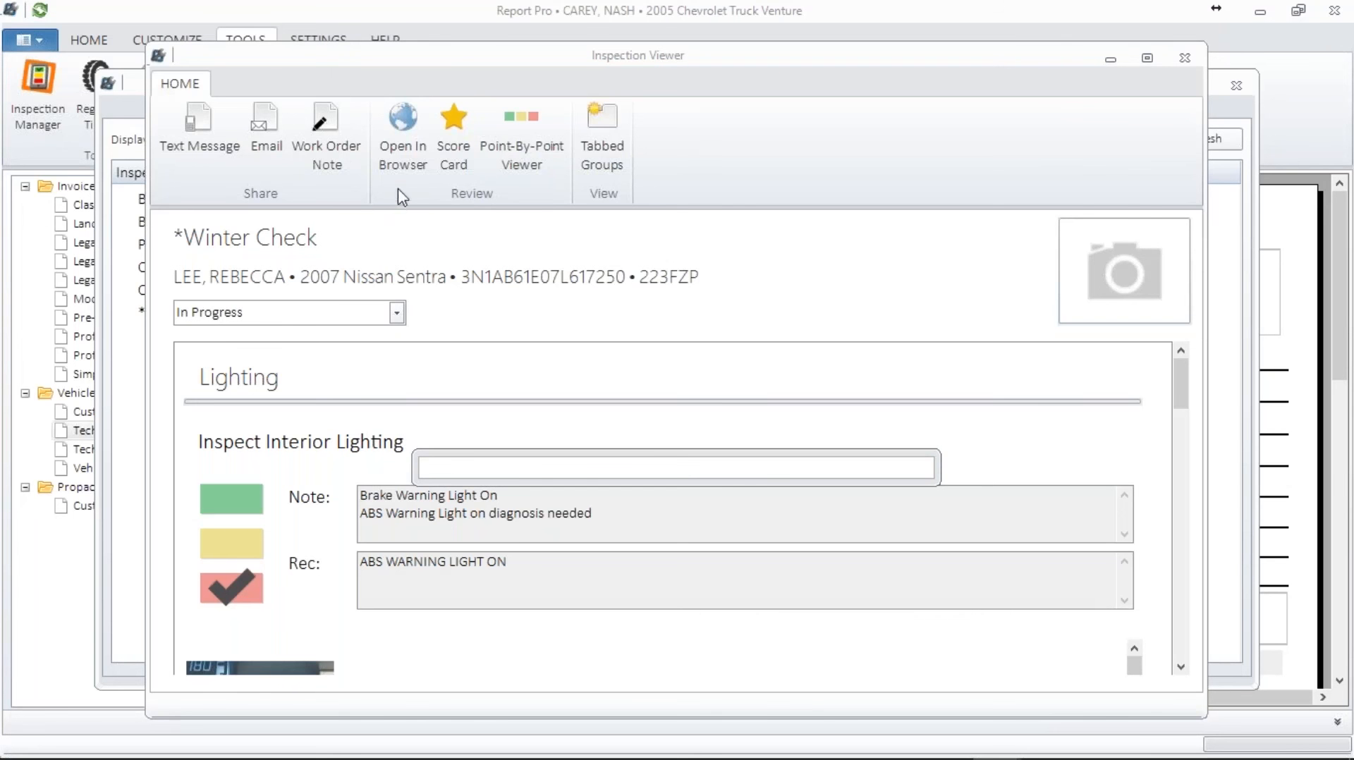
- Open the text message draft sharing the *Winter Check, highlight its report link and closing text, and close the message unsent
left_click(192, 132)
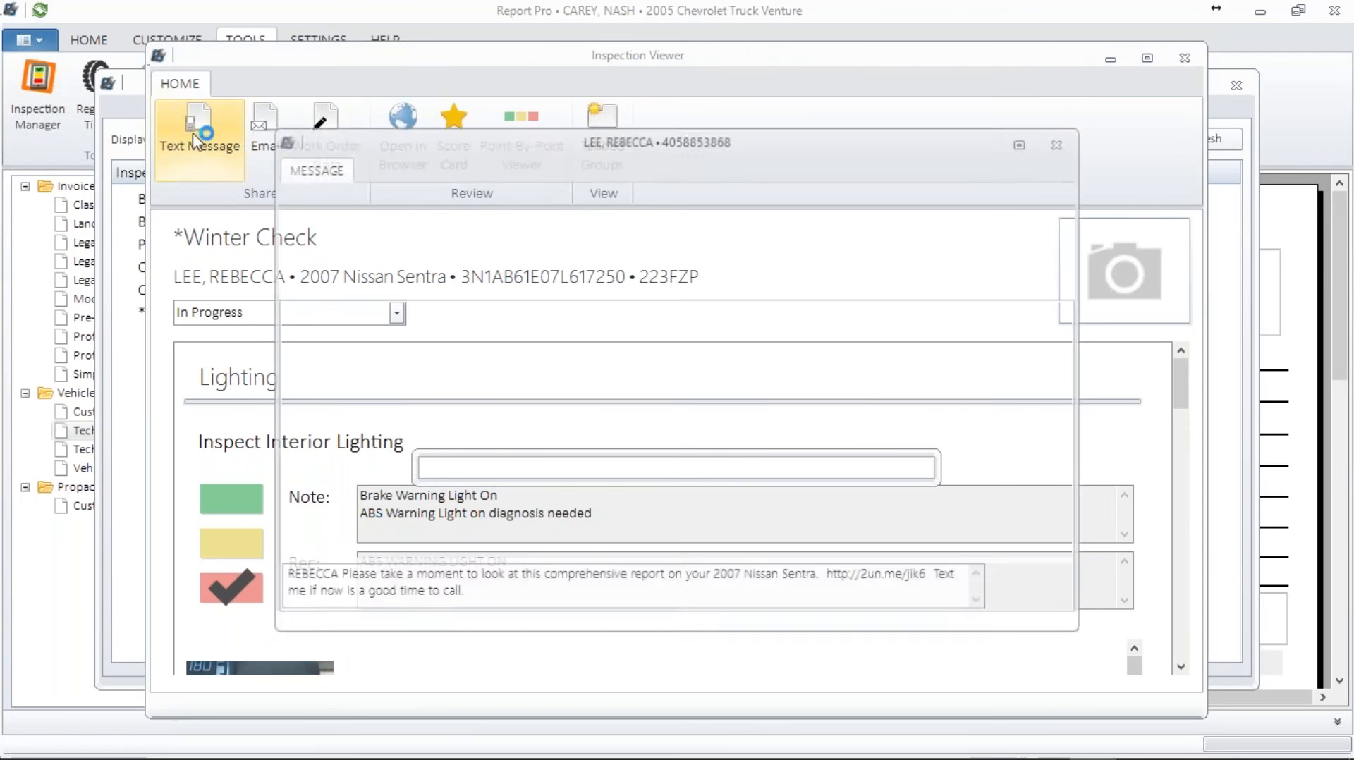
left_click_drag(741, 166, 706, 220)
left_click(452, 645)
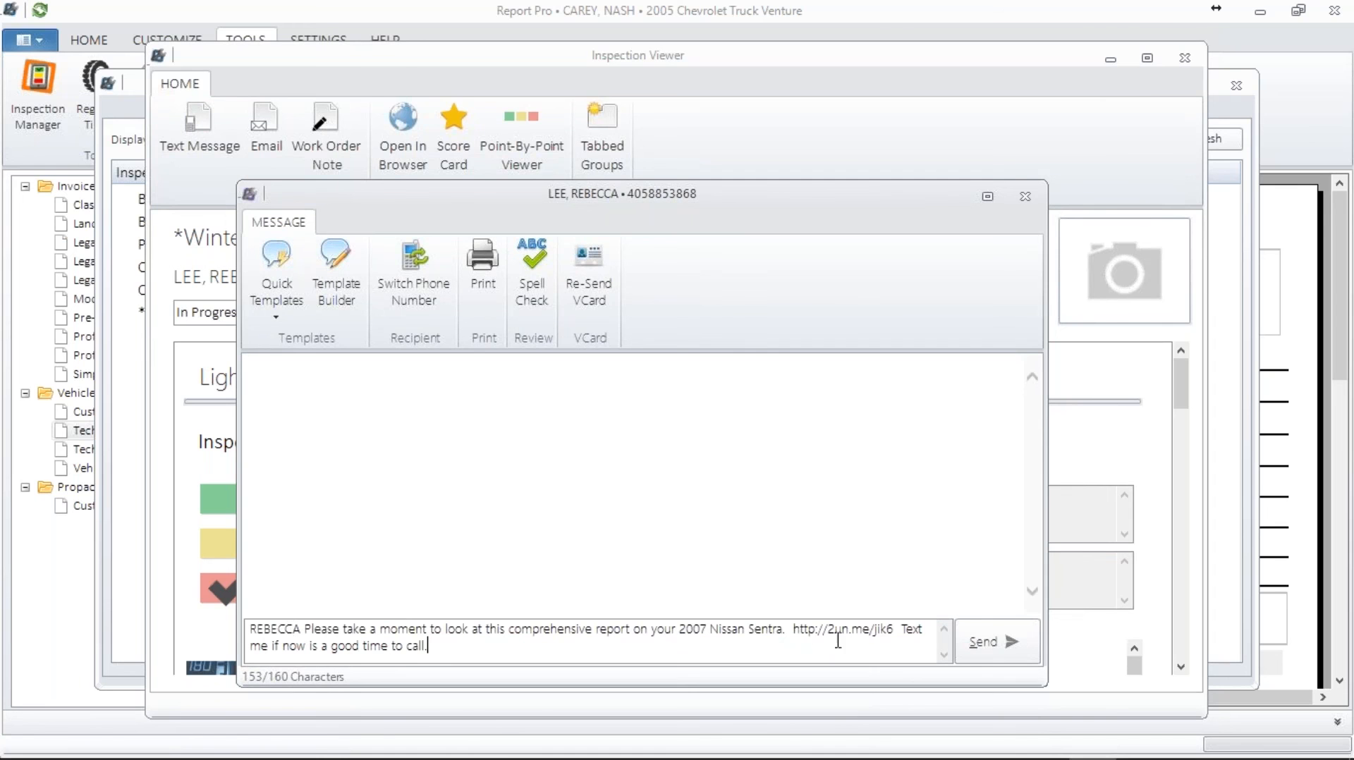
left_click_drag(793, 634, 897, 640)
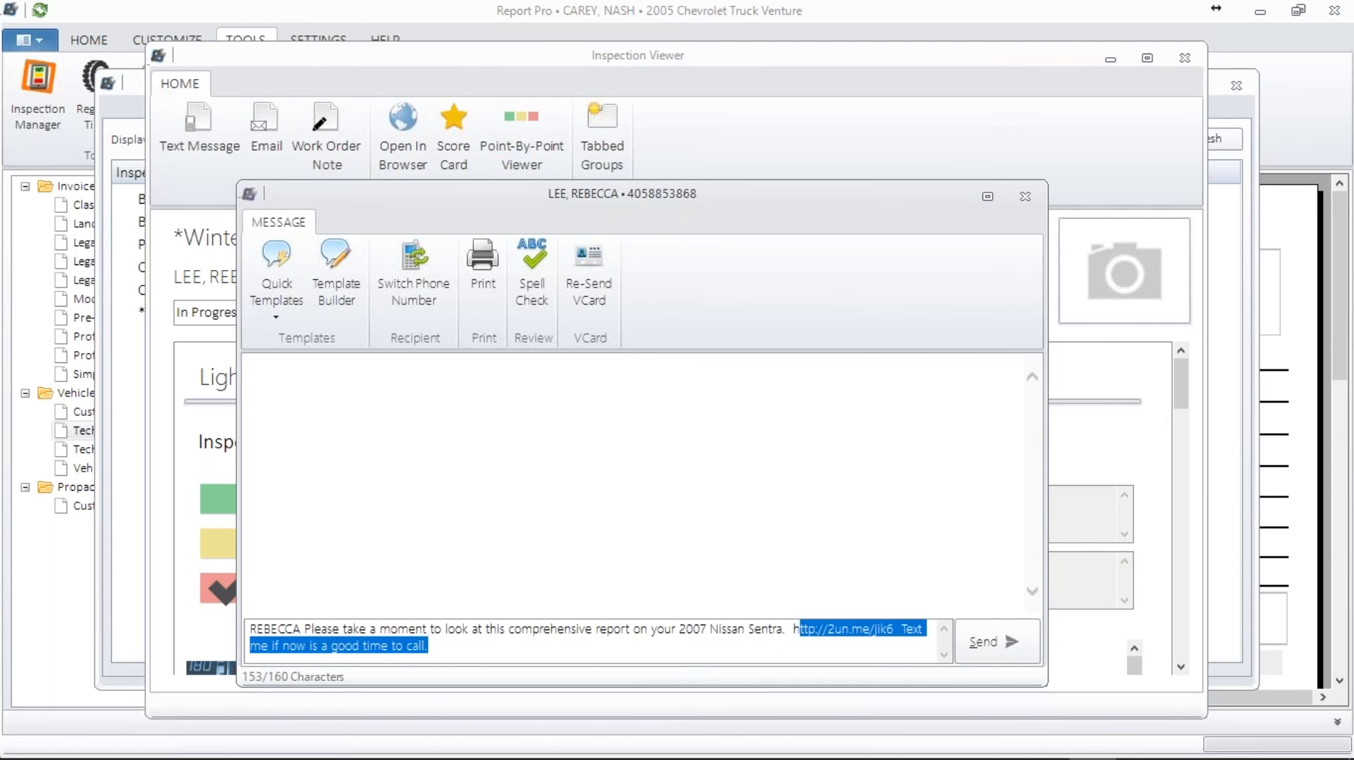
left_click(1024, 197)
left_click(678, 422)
- Try to email the *Winter Check, dismiss the email settings unchanged, and close the inspection and the Inspection Manager
left_click(275, 144)
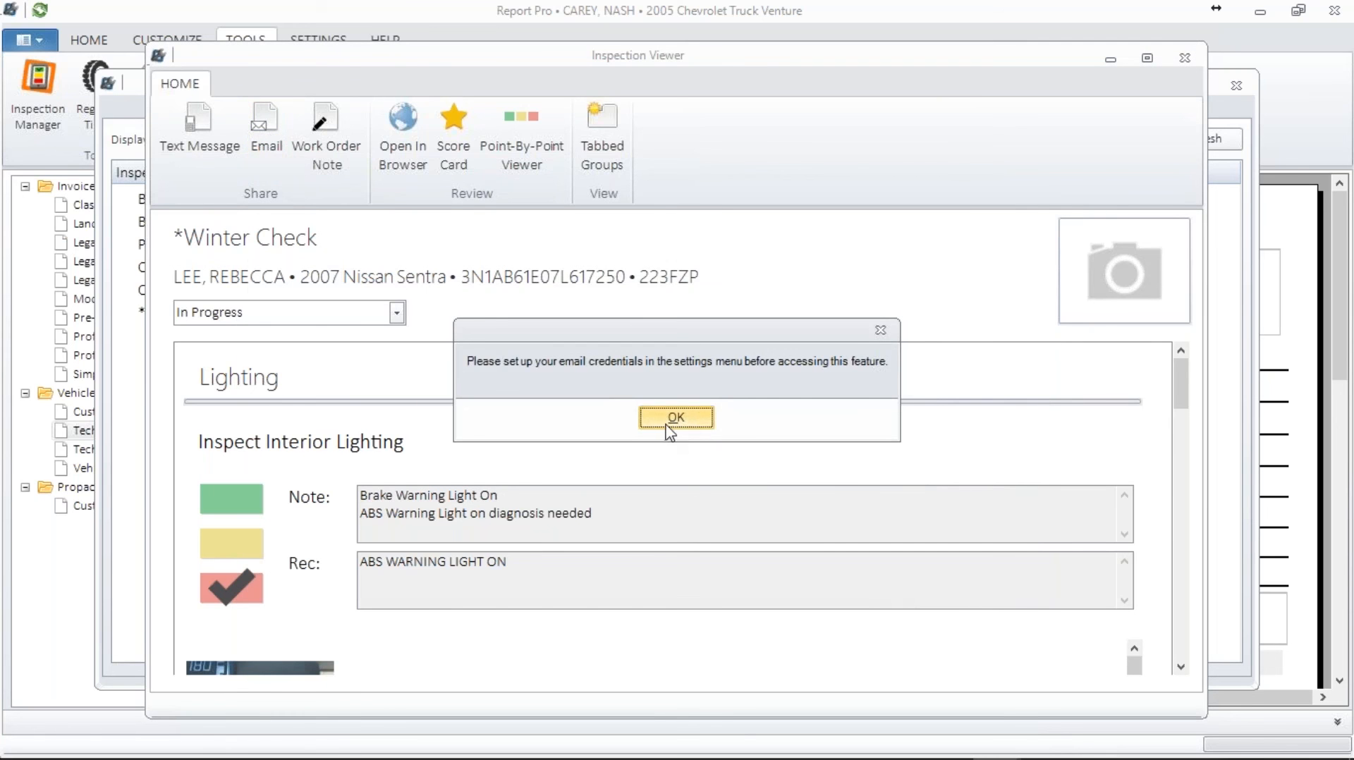
left_click(672, 420)
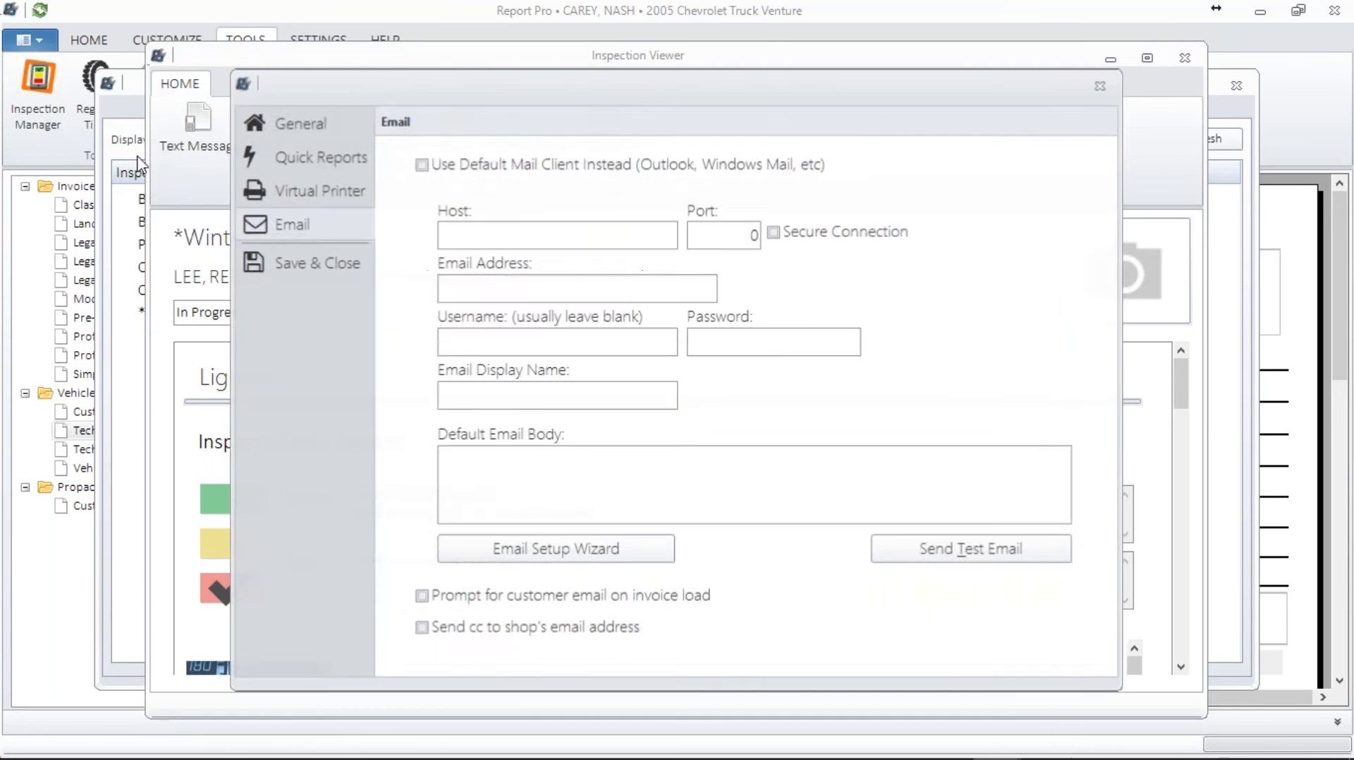
left_click(1098, 86)
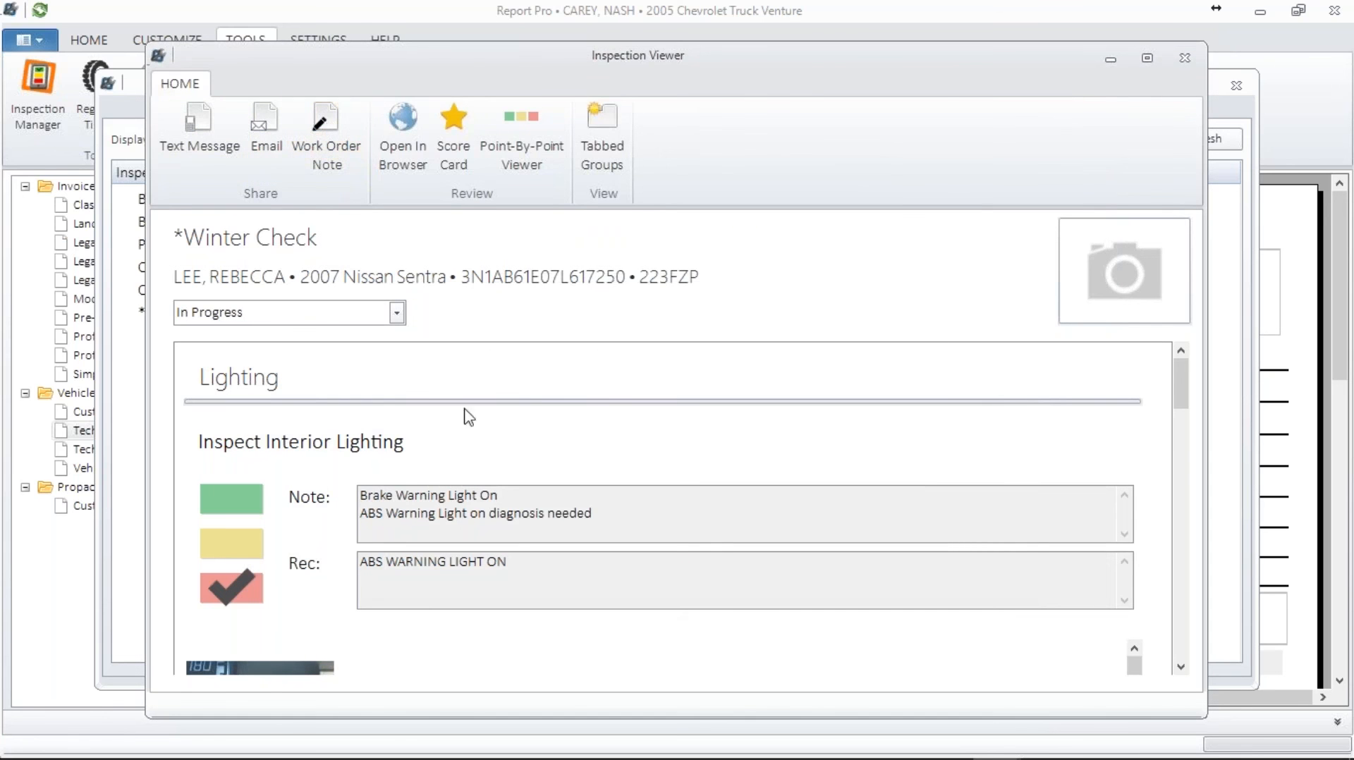
left_click(1188, 61)
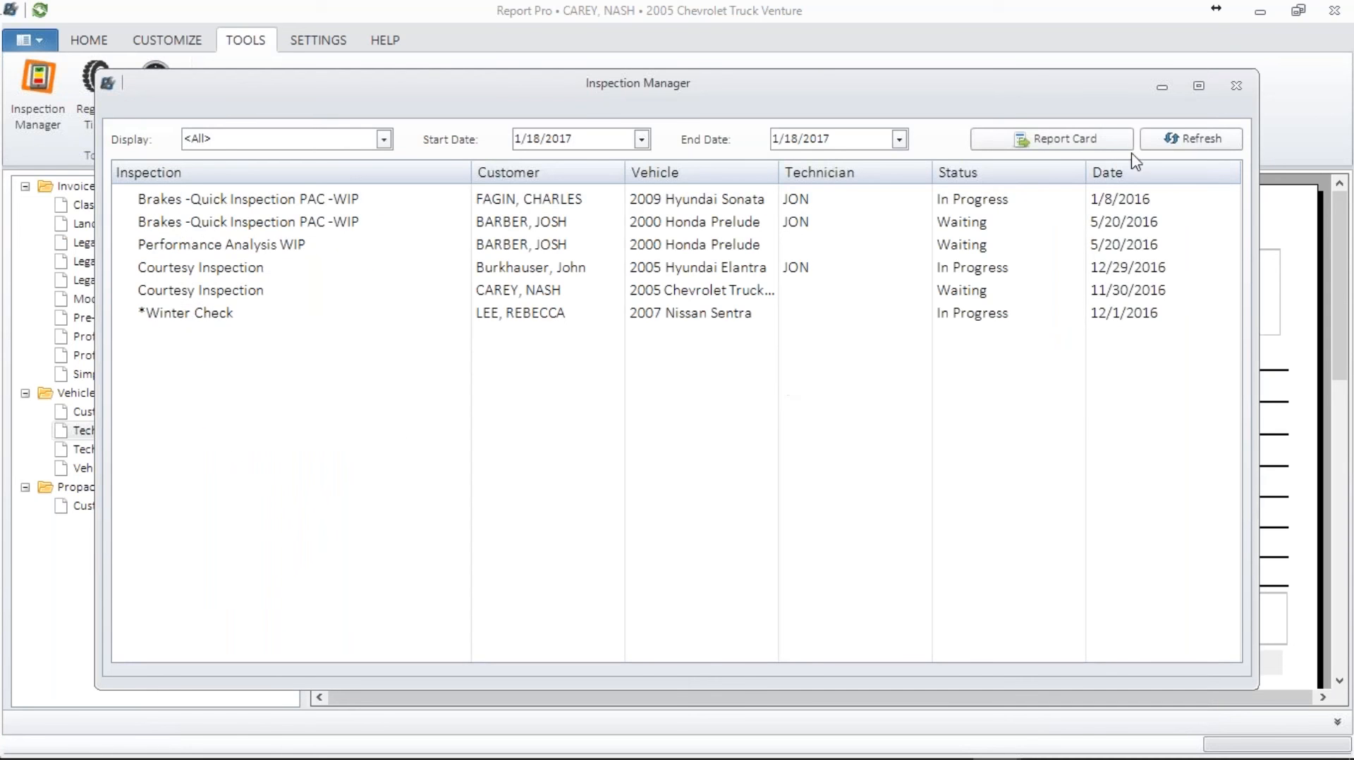
left_click(1241, 86)
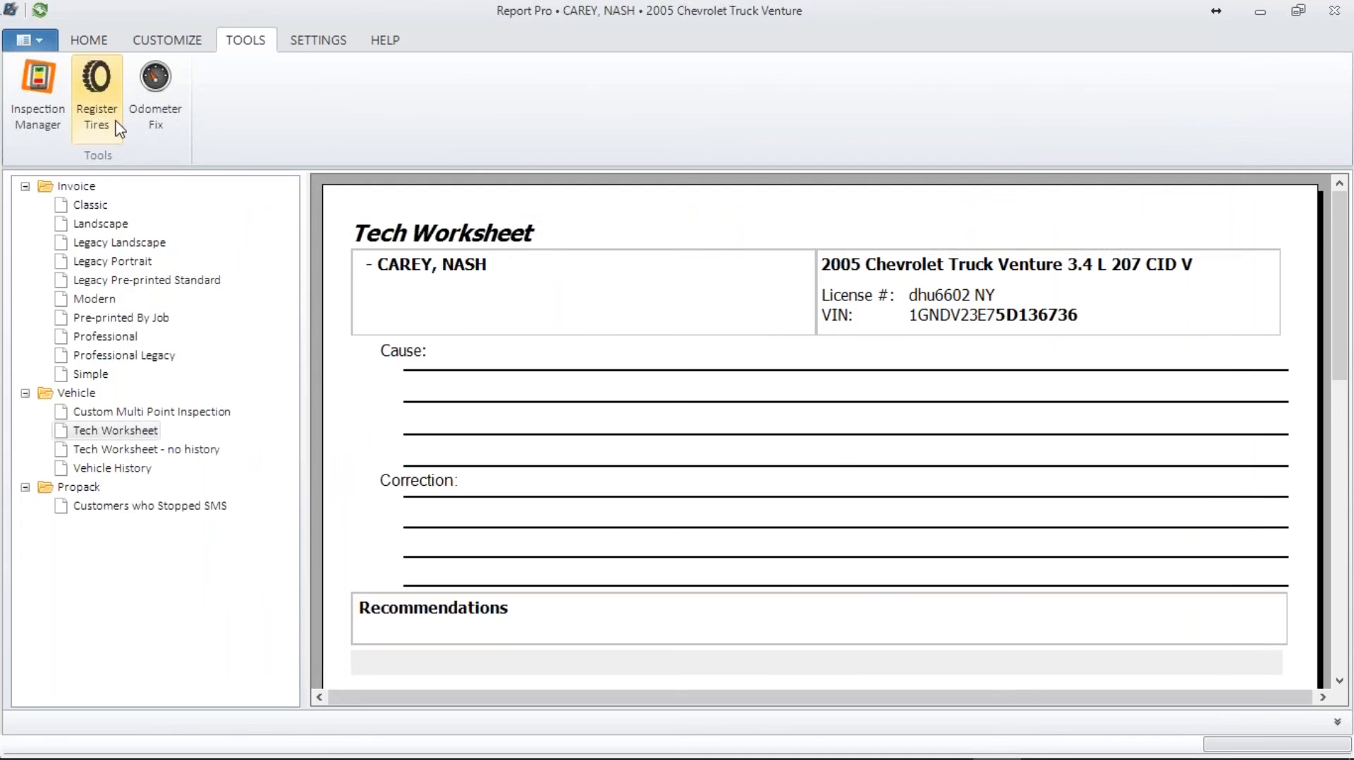
- Open the Federal registration form in Tire Registration and review its dealer and tire information sections
left_click(97, 80)
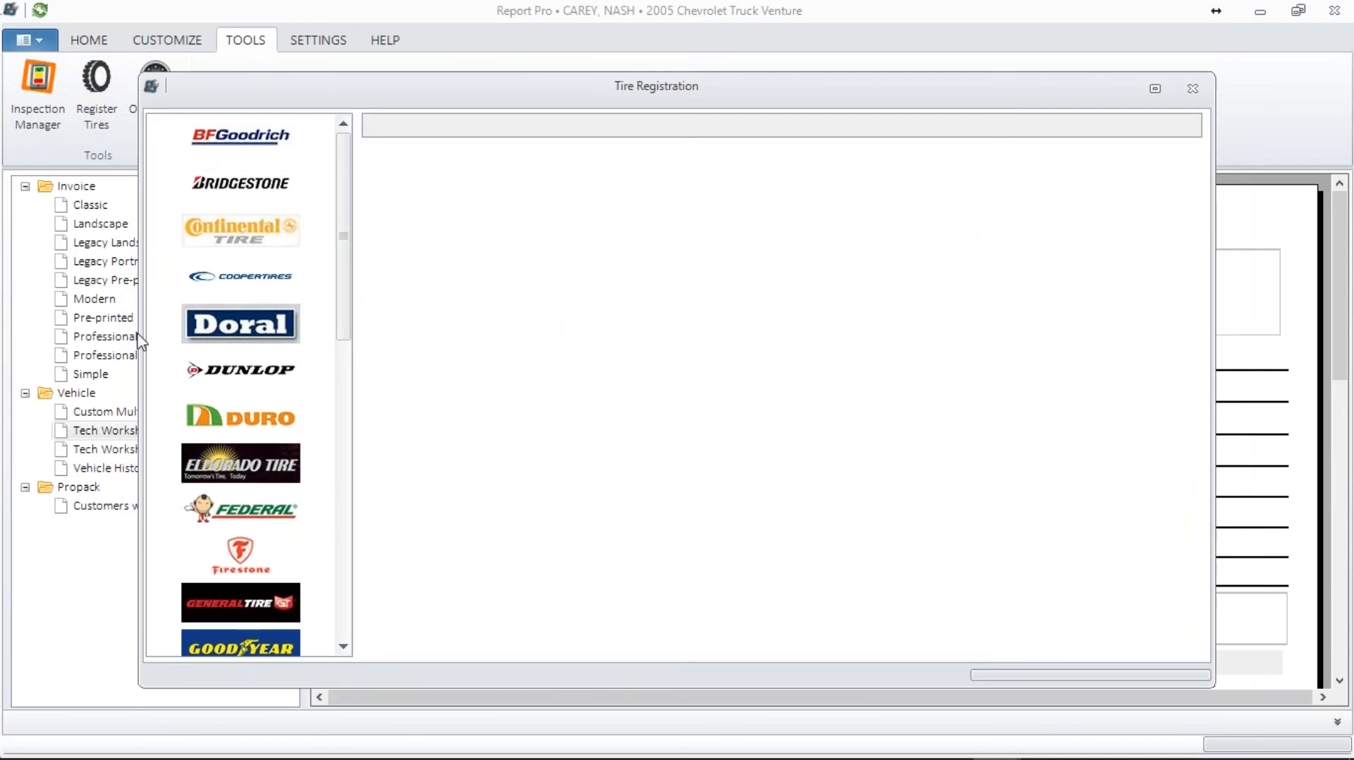
left_click(249, 521)
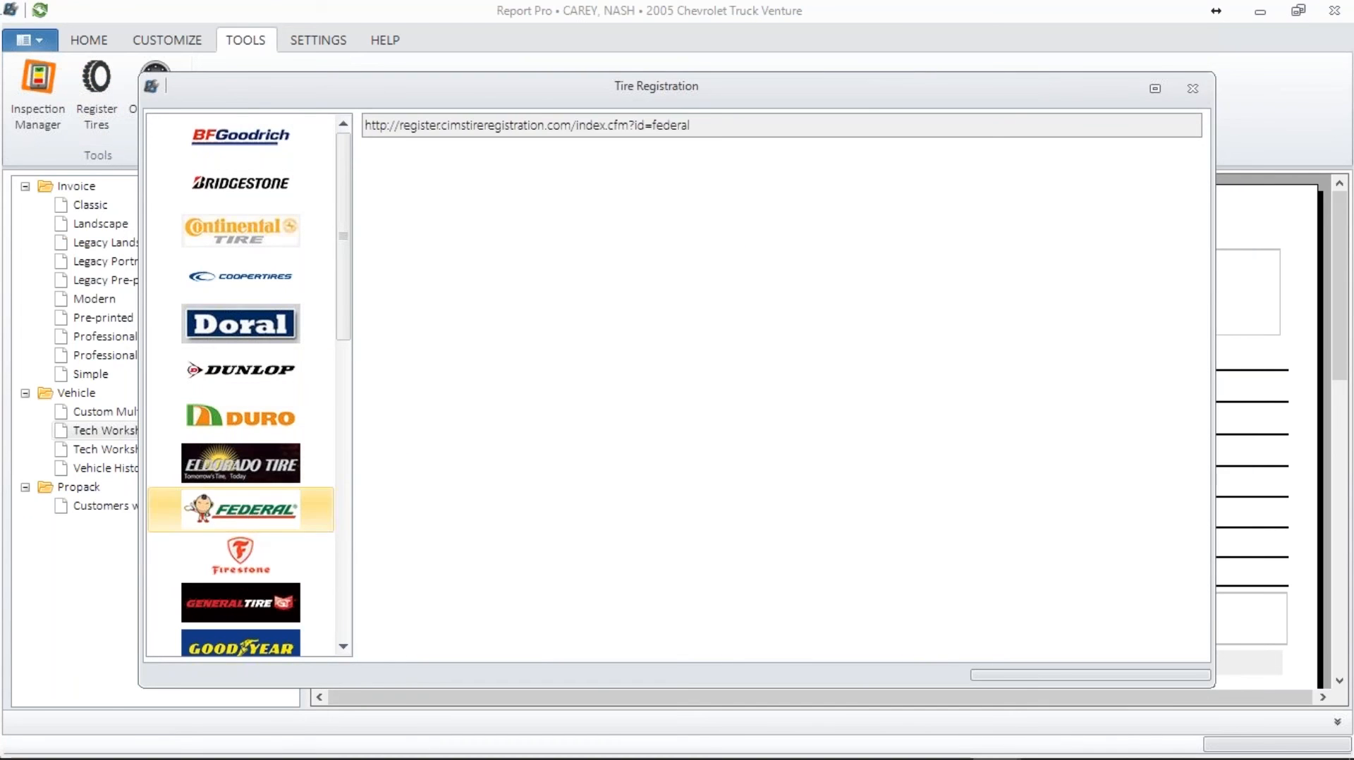
mouse_move(341, 318)
left_mouse_down()
mouse_move(344, 639)
mouse_move(351, 307)
left_mouse_up()
left_click_drag(1197, 319, 1209, 598)
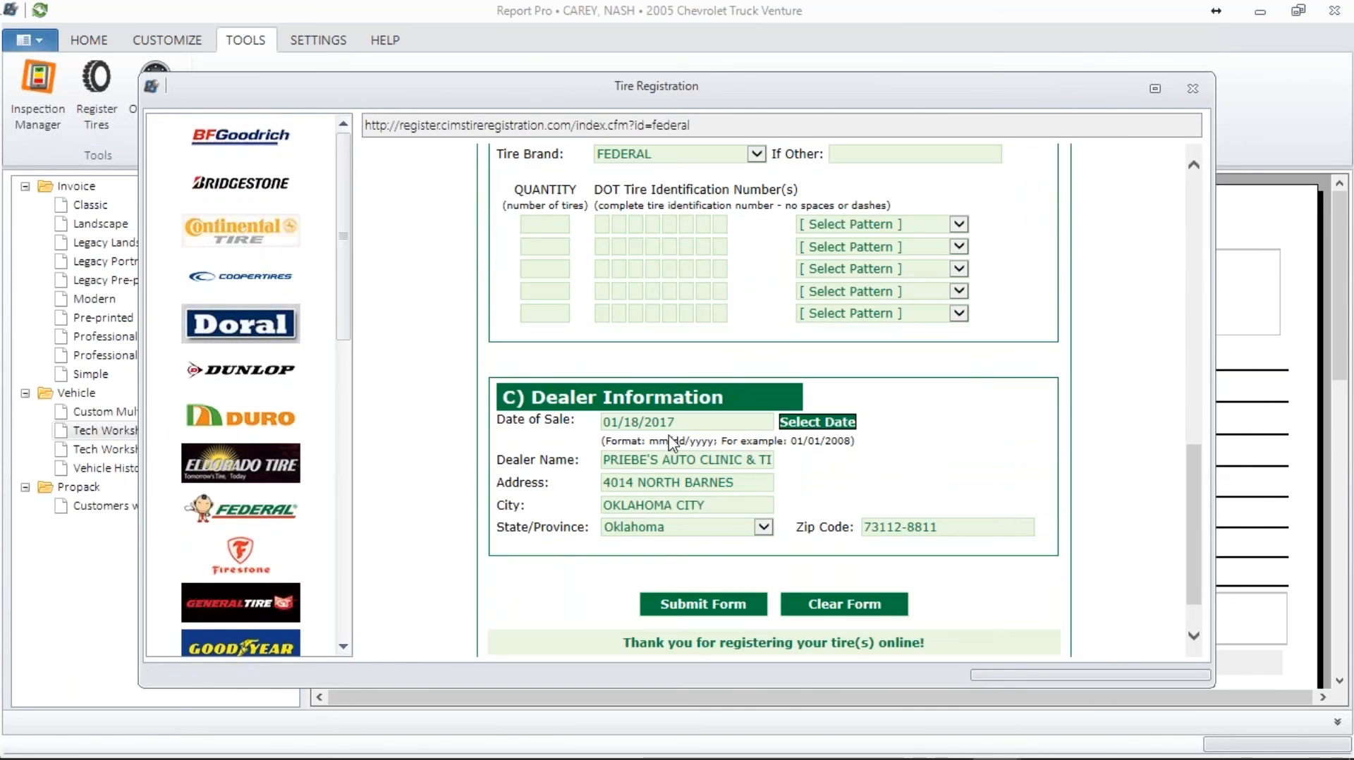
left_click_drag(1193, 496, 1199, 456)
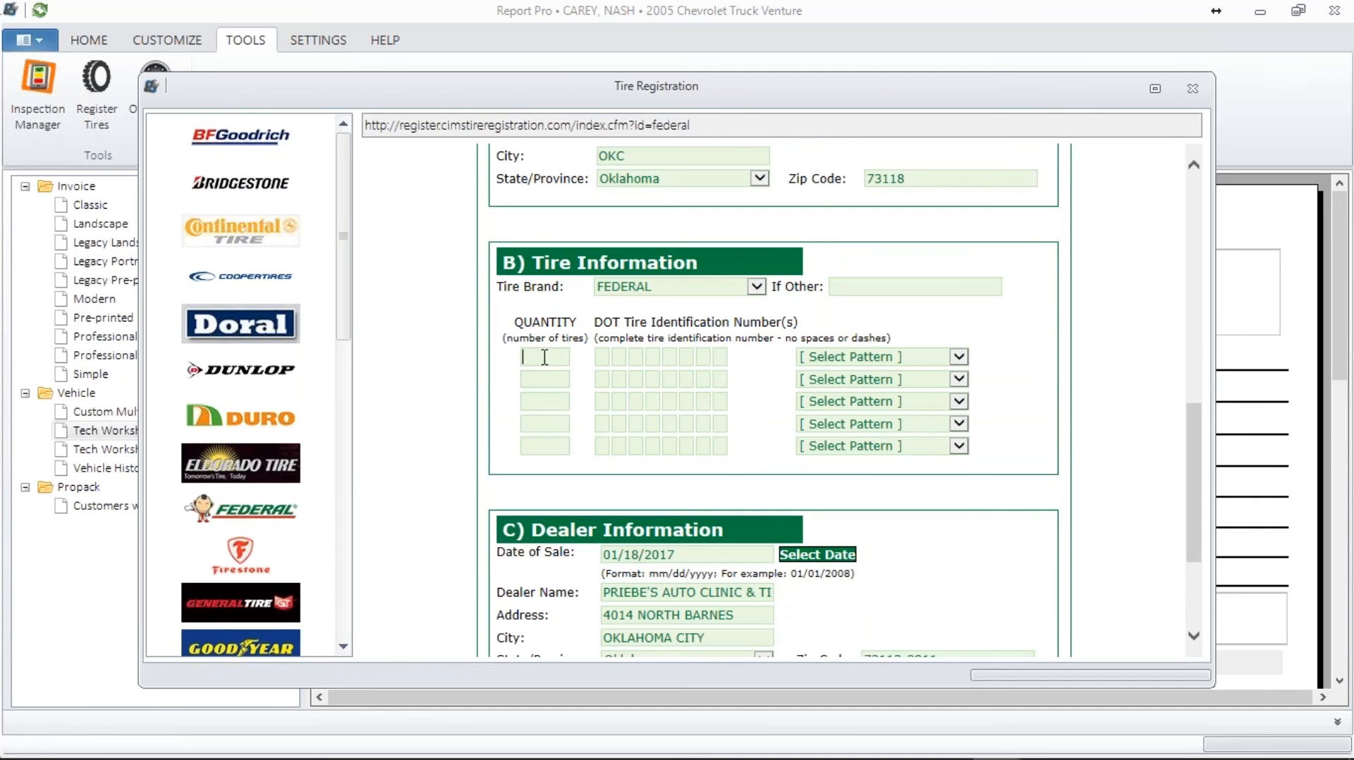
- Enter quantity 4, DOT number 1267890- and pattern AR01 in the first tire row, and close Tire Registration without submitting
type("1267890-")
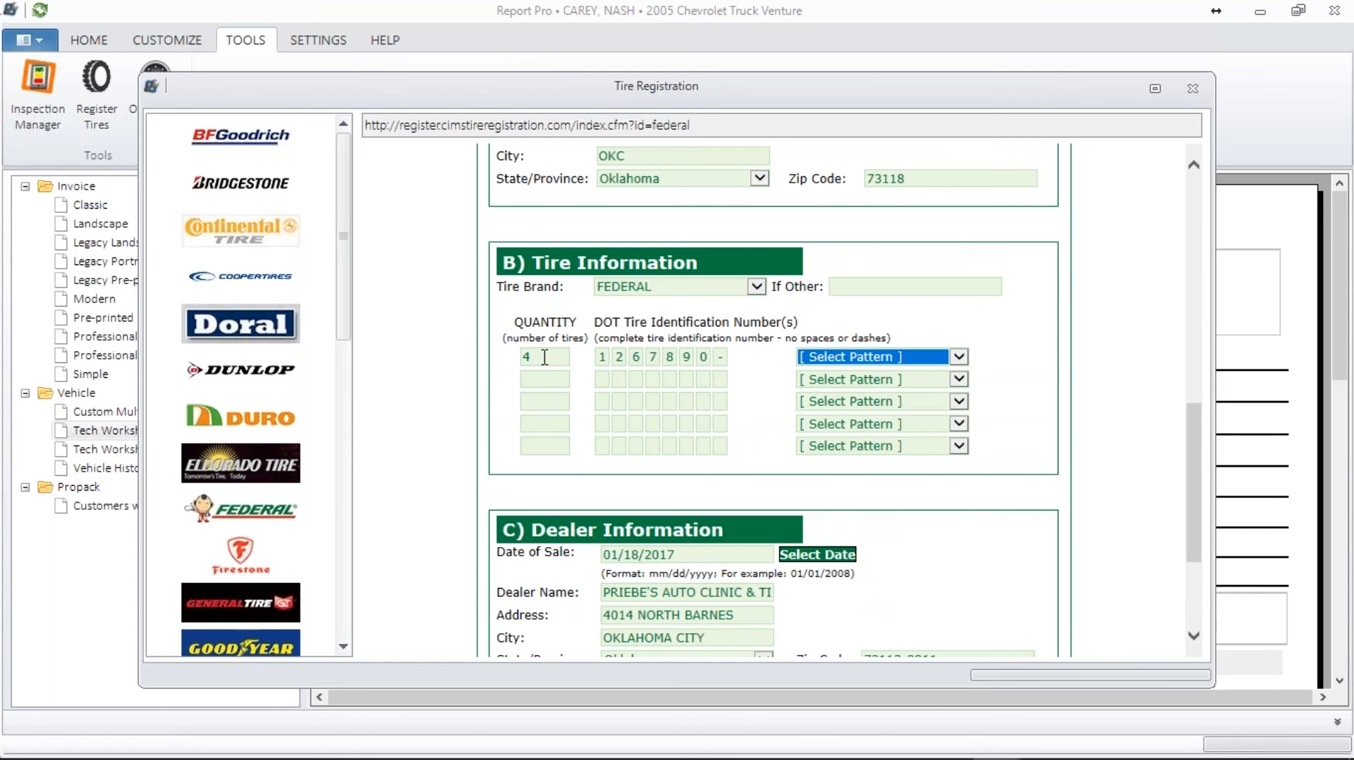
left_click(870, 362)
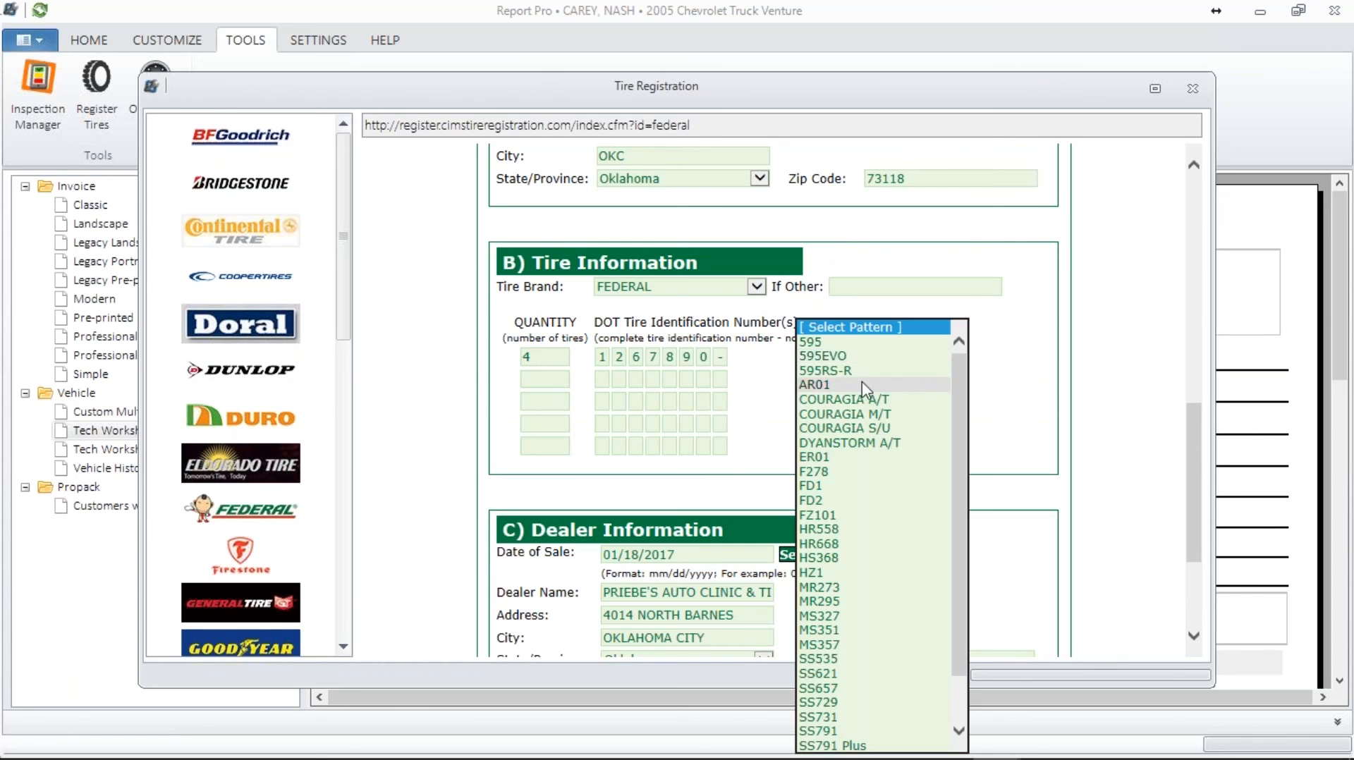
left_click(865, 385)
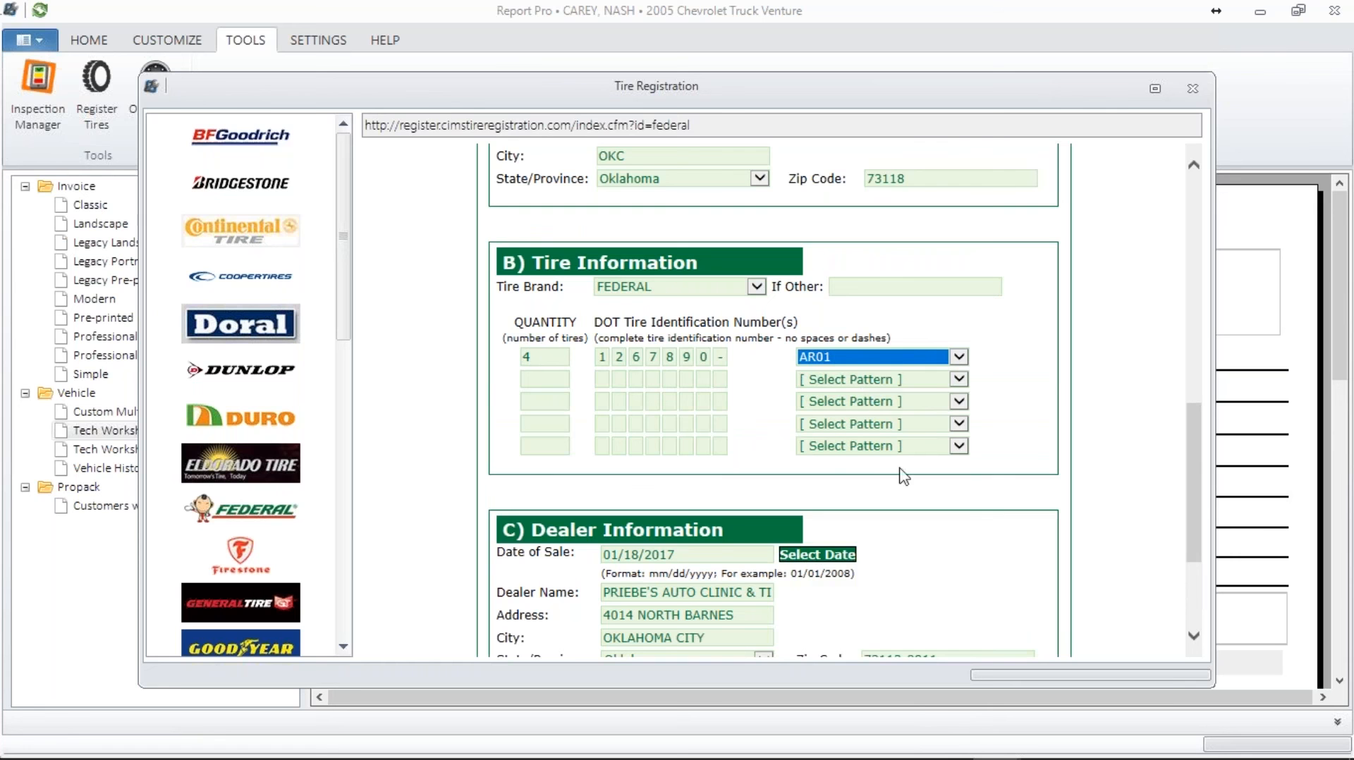
scroll(1200, 462, "down", 3)
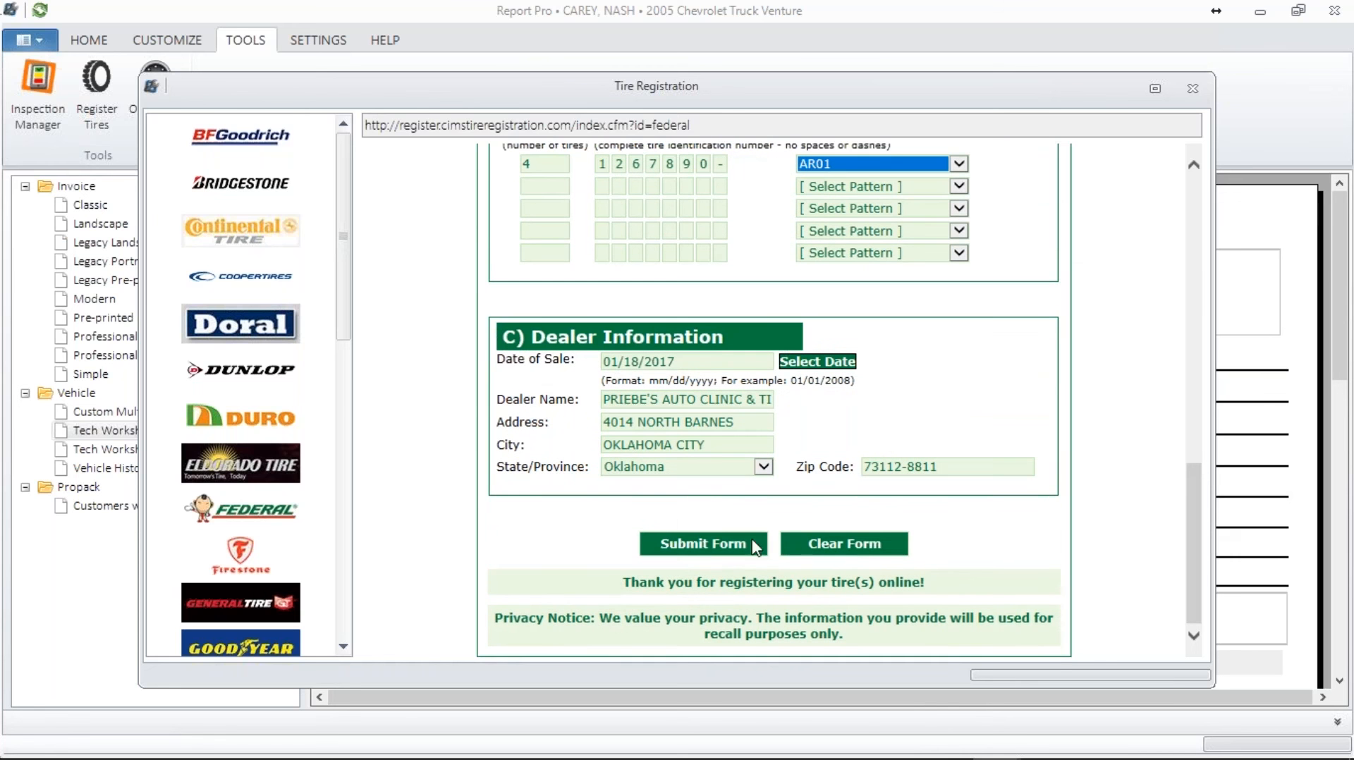
left_click(1193, 88)
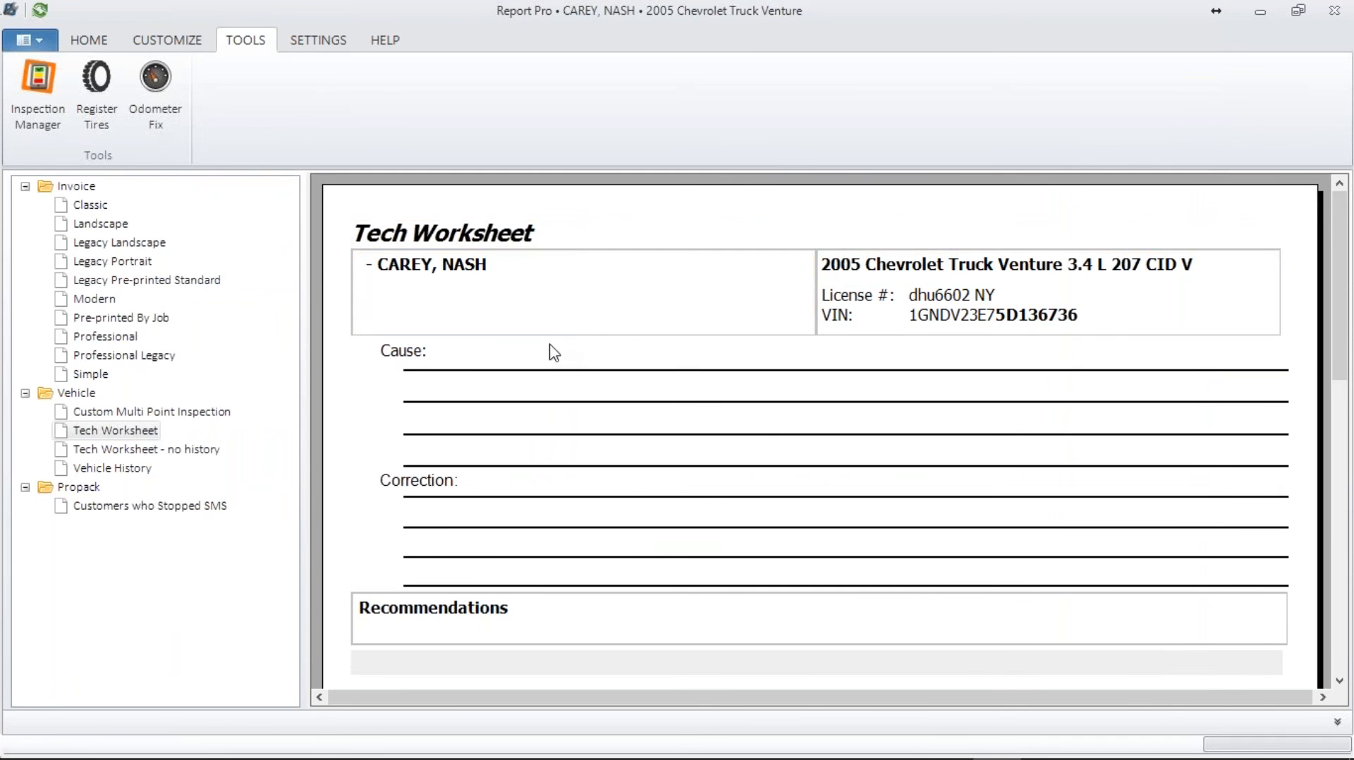
- Use Odometer Fix to set the corrected odometer of the 2015-07-16 record to 1882051
left_click(158, 84)
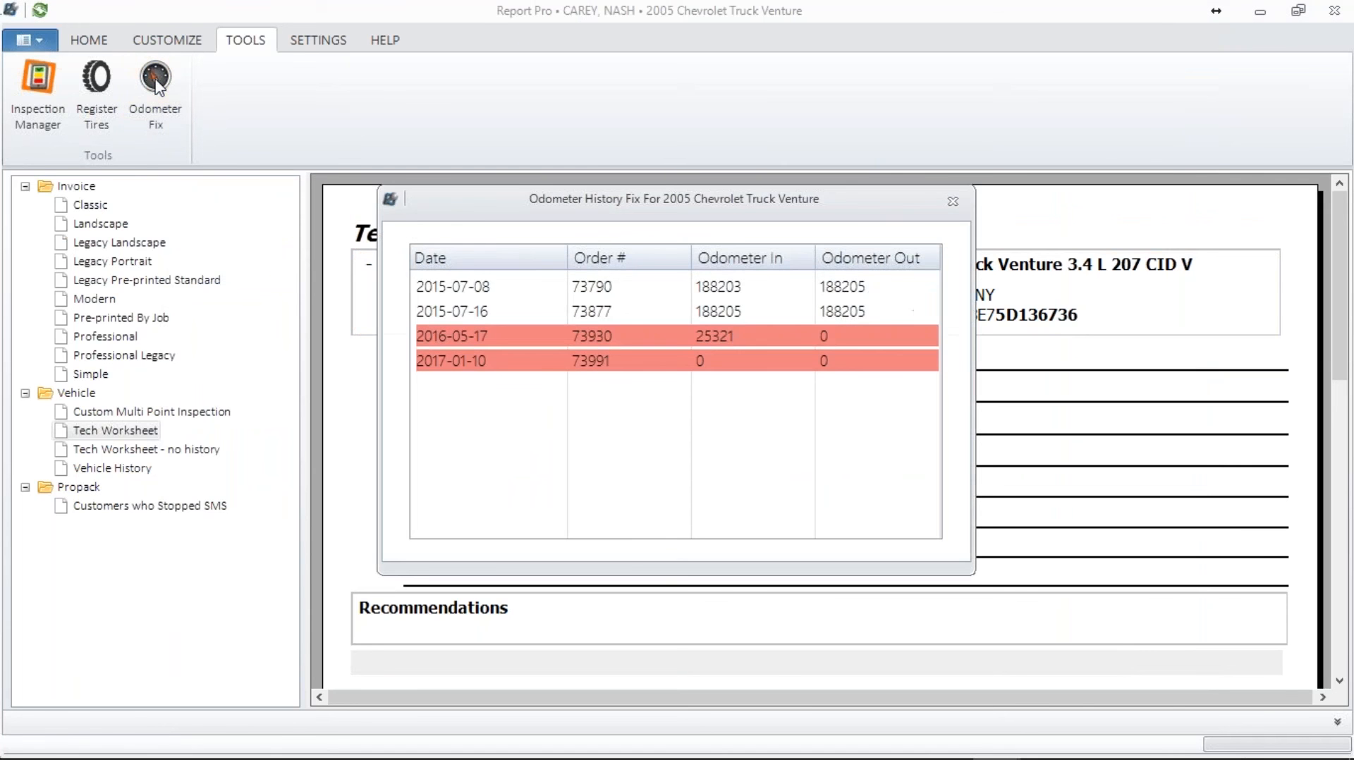
double_click(584, 313)
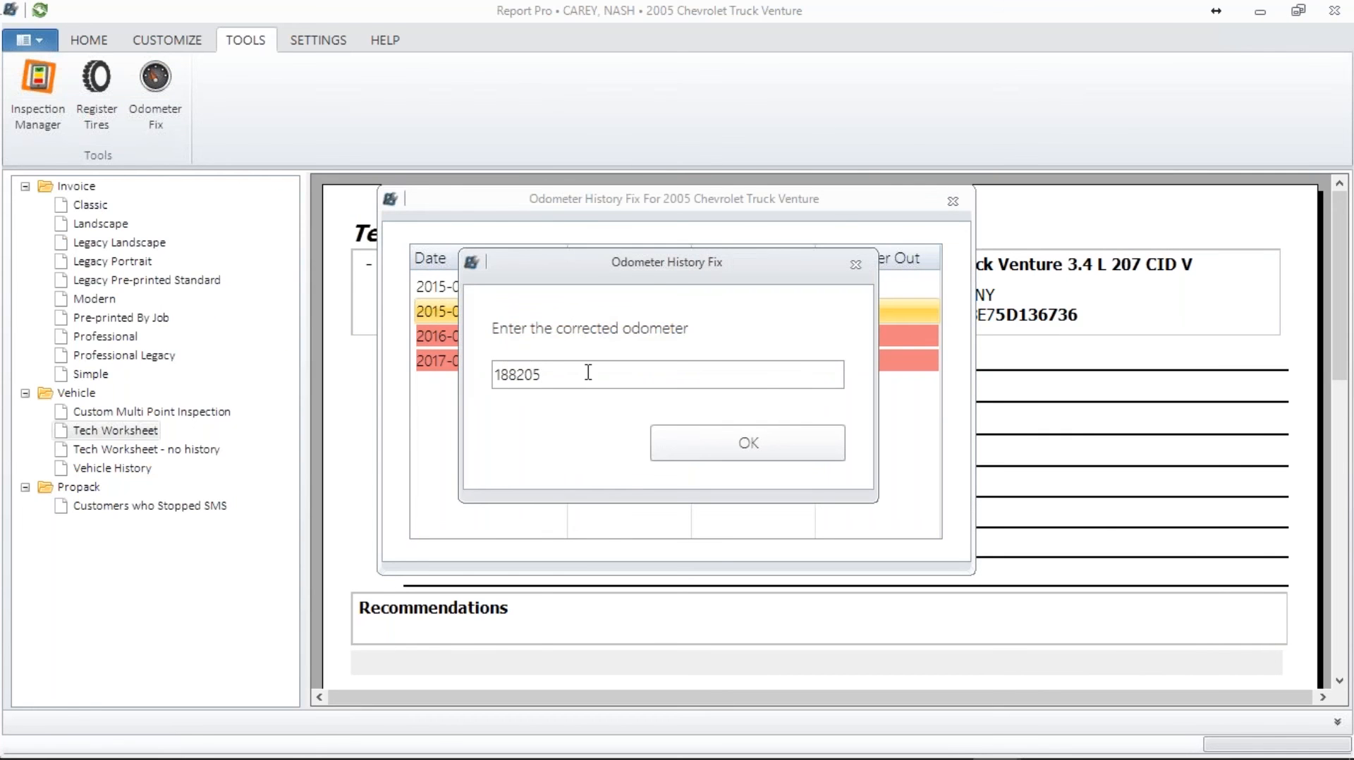
type("1")
left_click(713, 446)
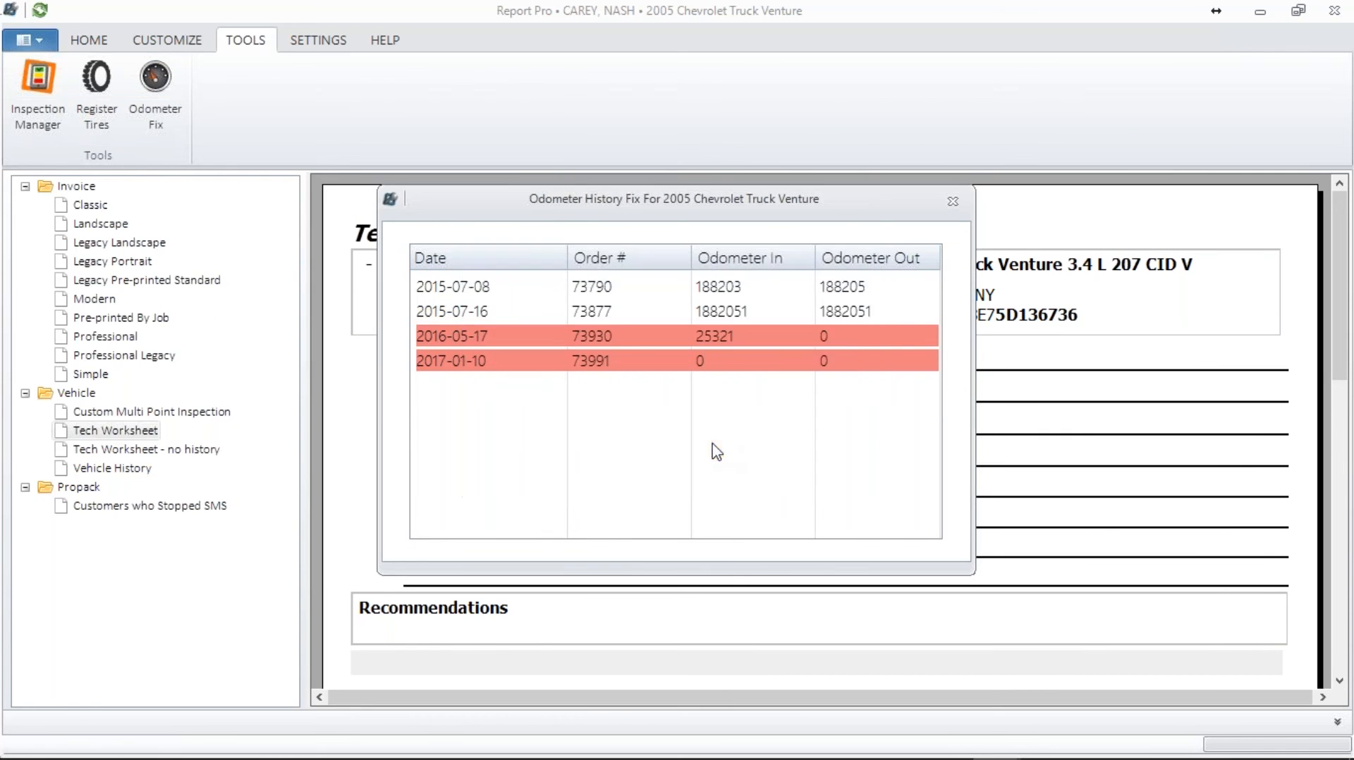
- Set the 2015-07-16 record's corrected odometer back to 188205 and close the odometer history
double_click(862, 308)
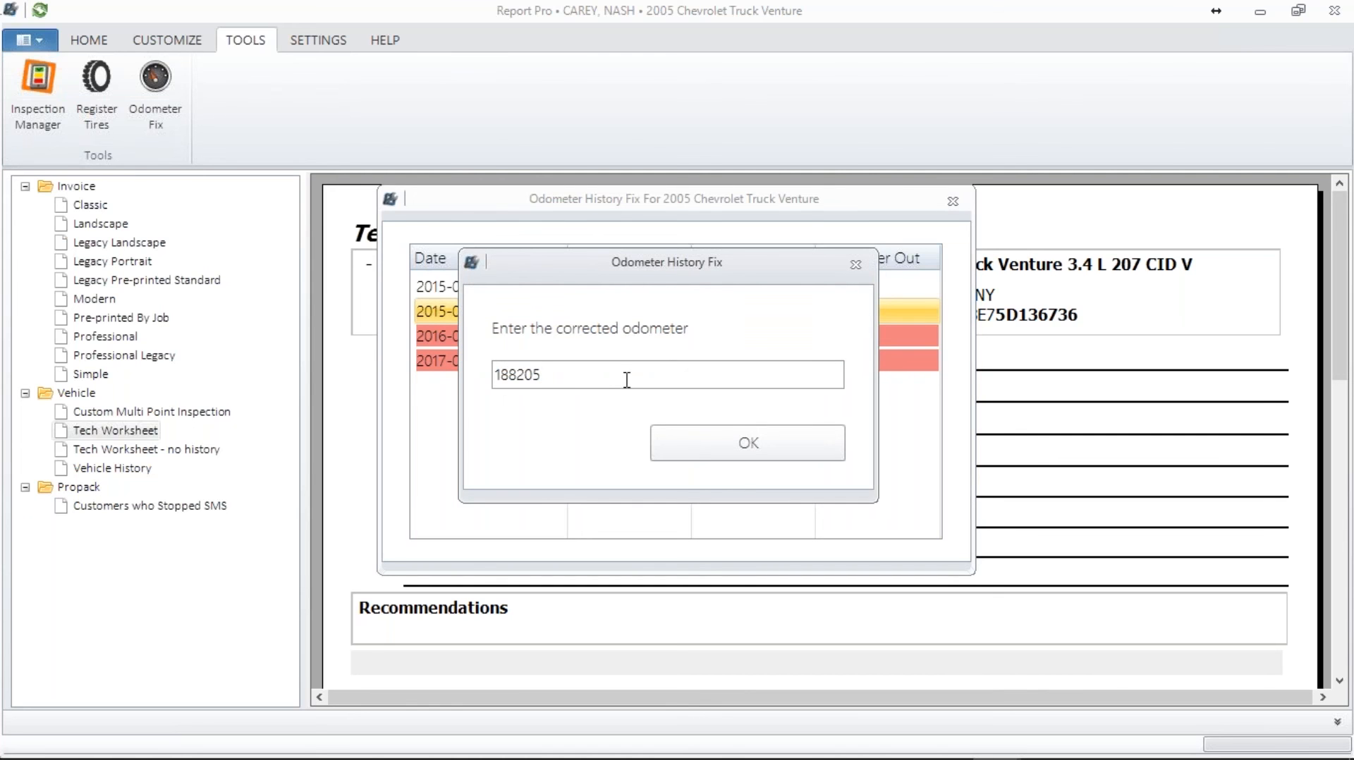
left_click(734, 437)
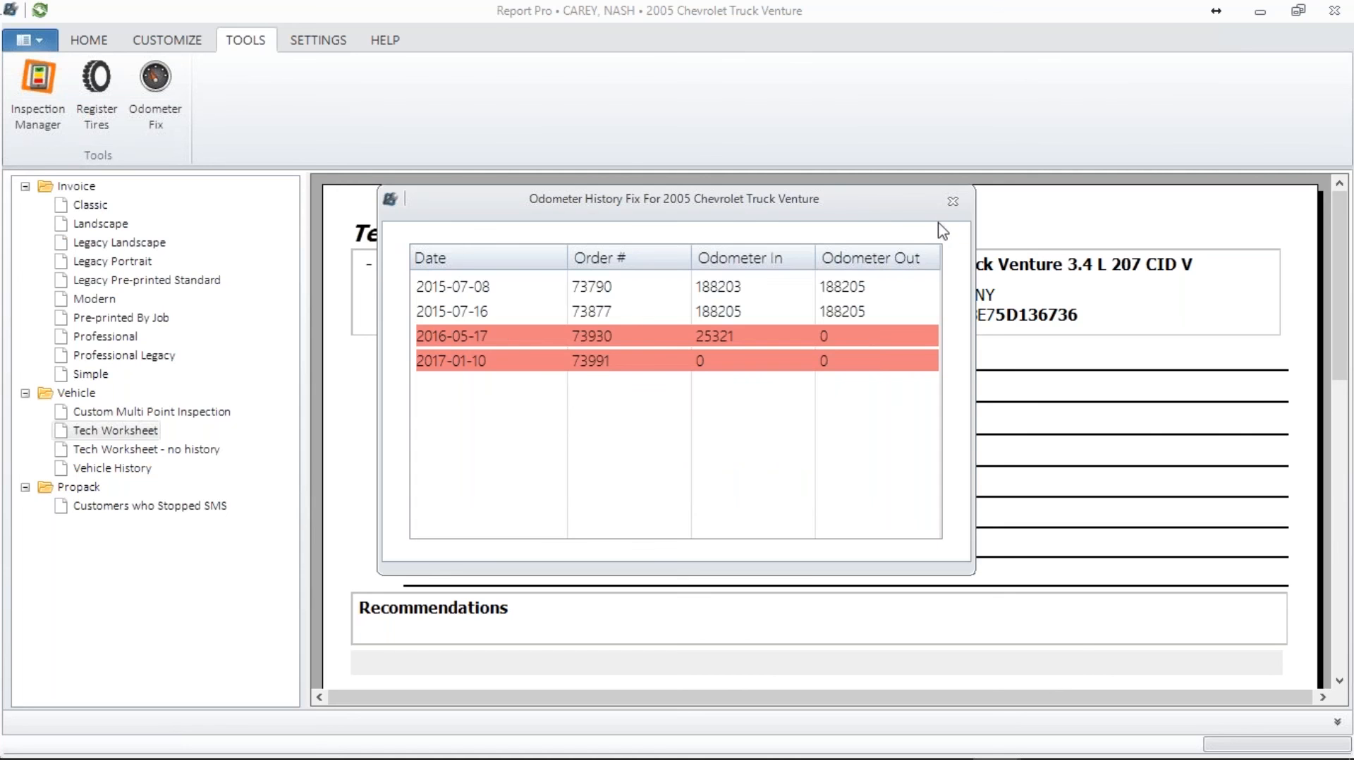
left_click(951, 204)
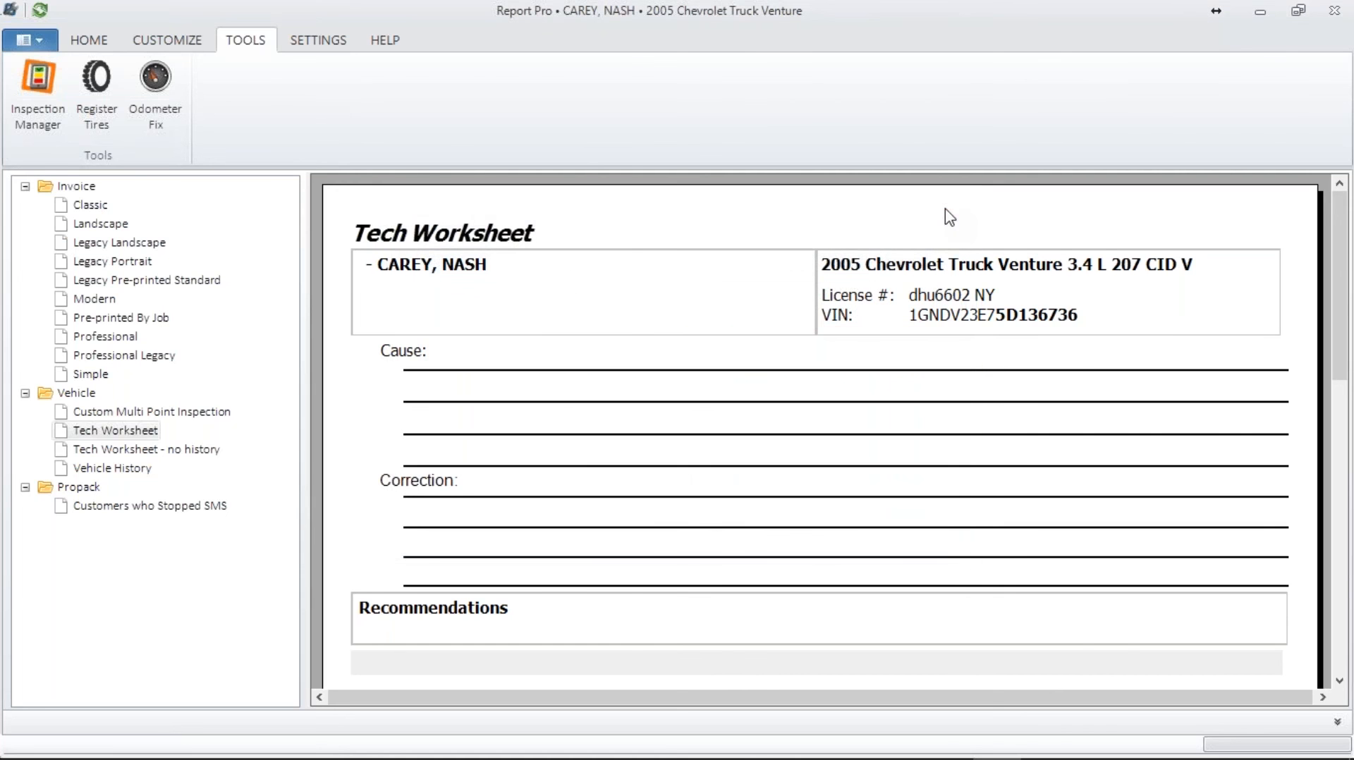
- Open the general report settings, try the Dark theme and restore the Light theme
left_click(302, 40)
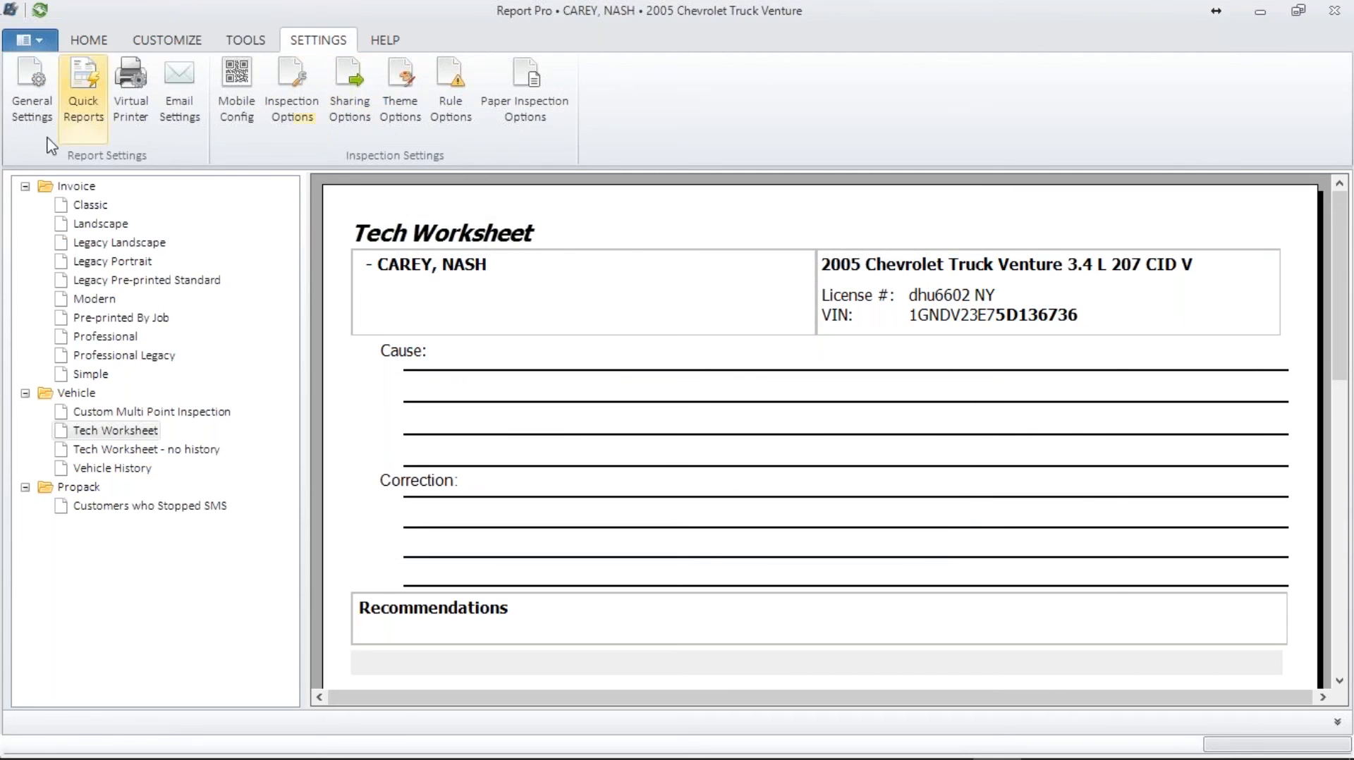
left_click(41, 99)
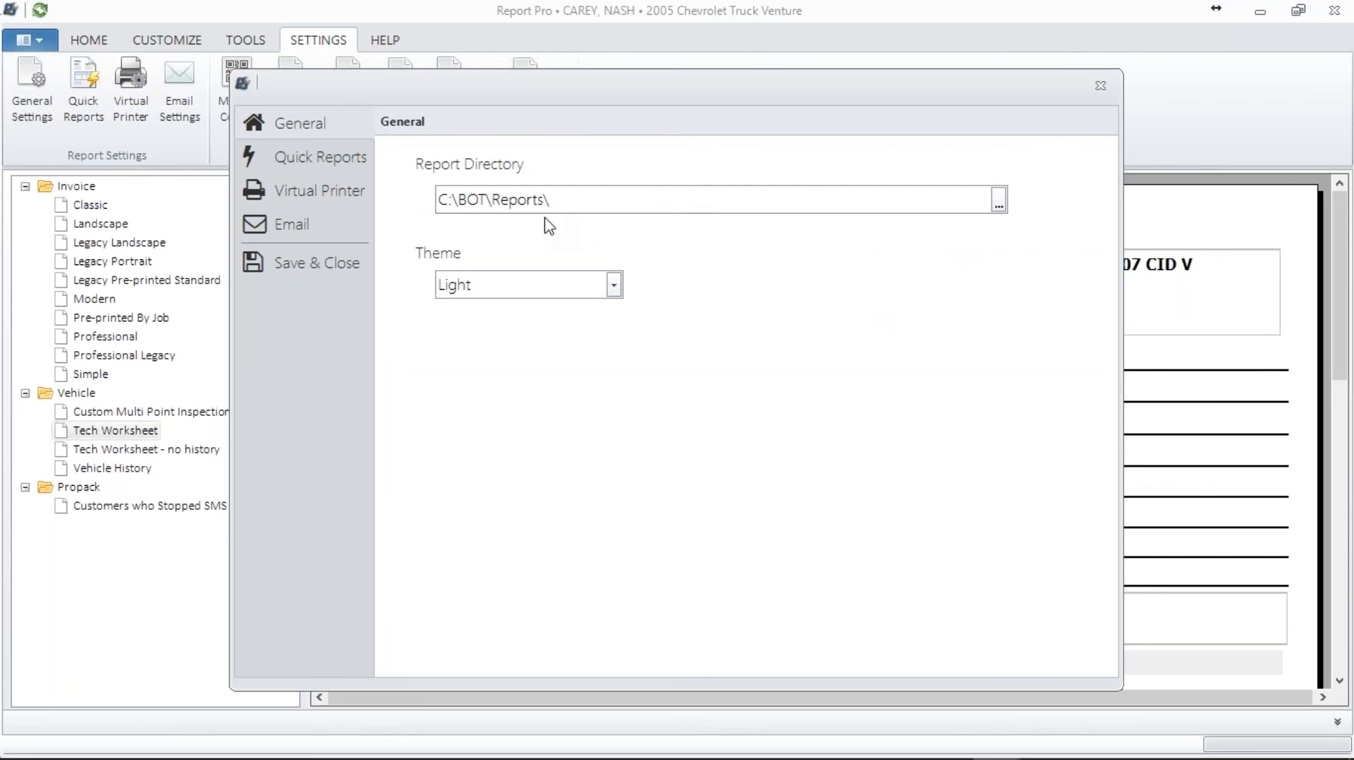
left_click(614, 285)
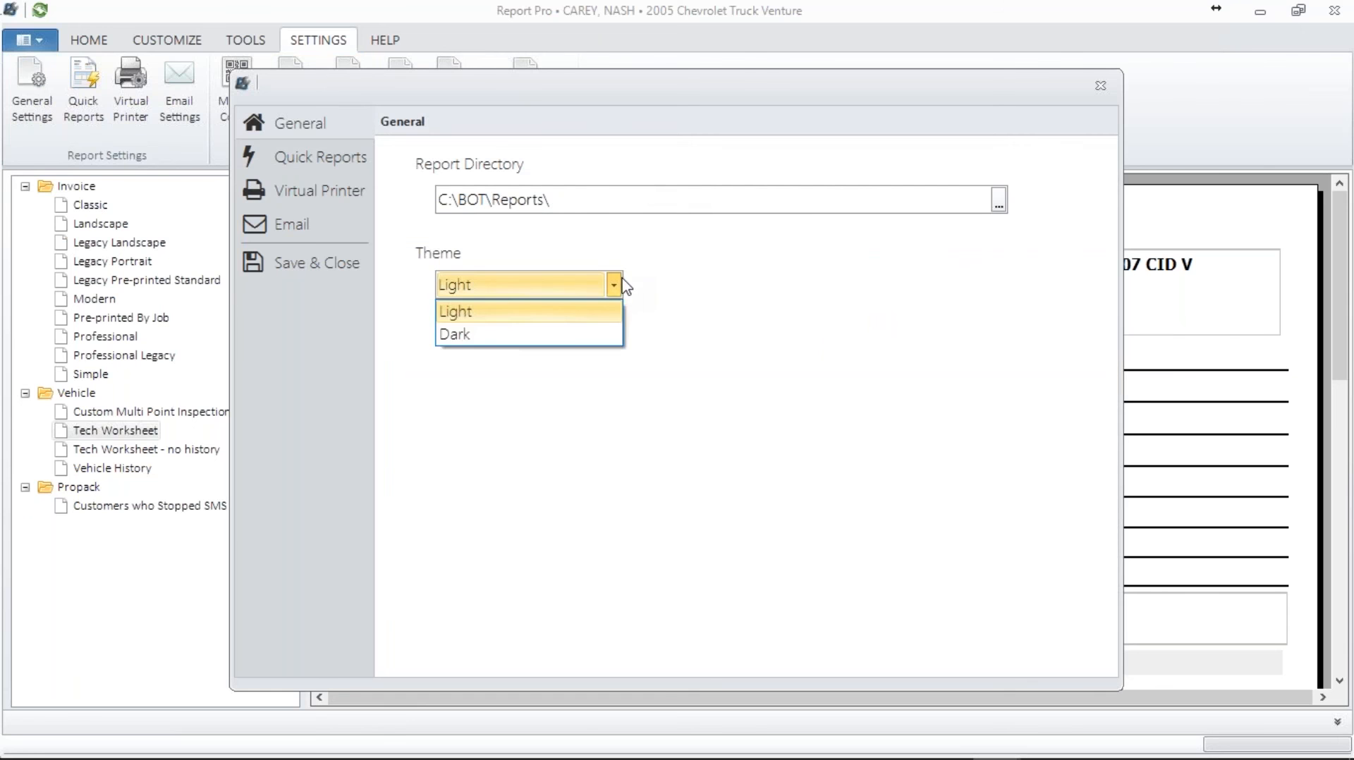
left_click(595, 316)
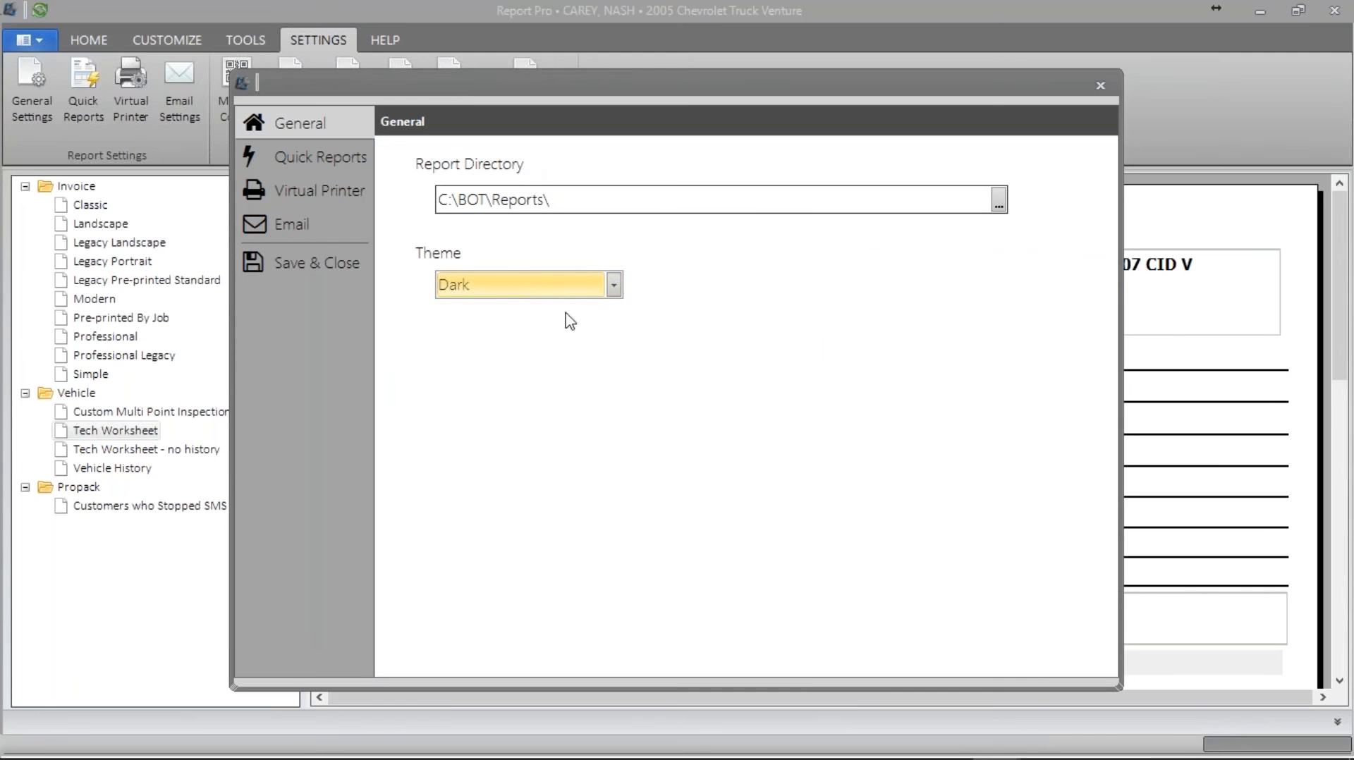
left_click(601, 297)
left_click(592, 309)
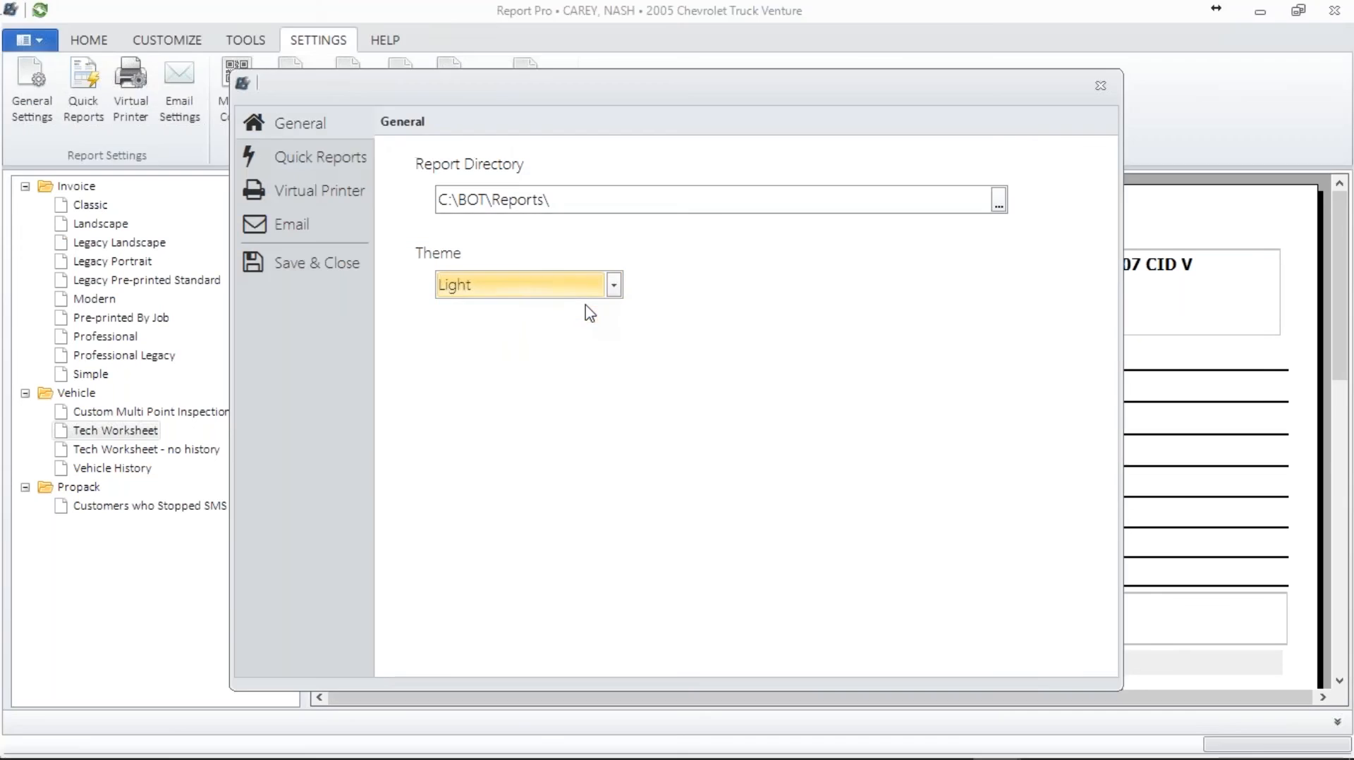
- Review the Quick Invoice, Quick Vehicle, Virtual Printer and Email settings, and save and close the report settings
left_click(328, 163)
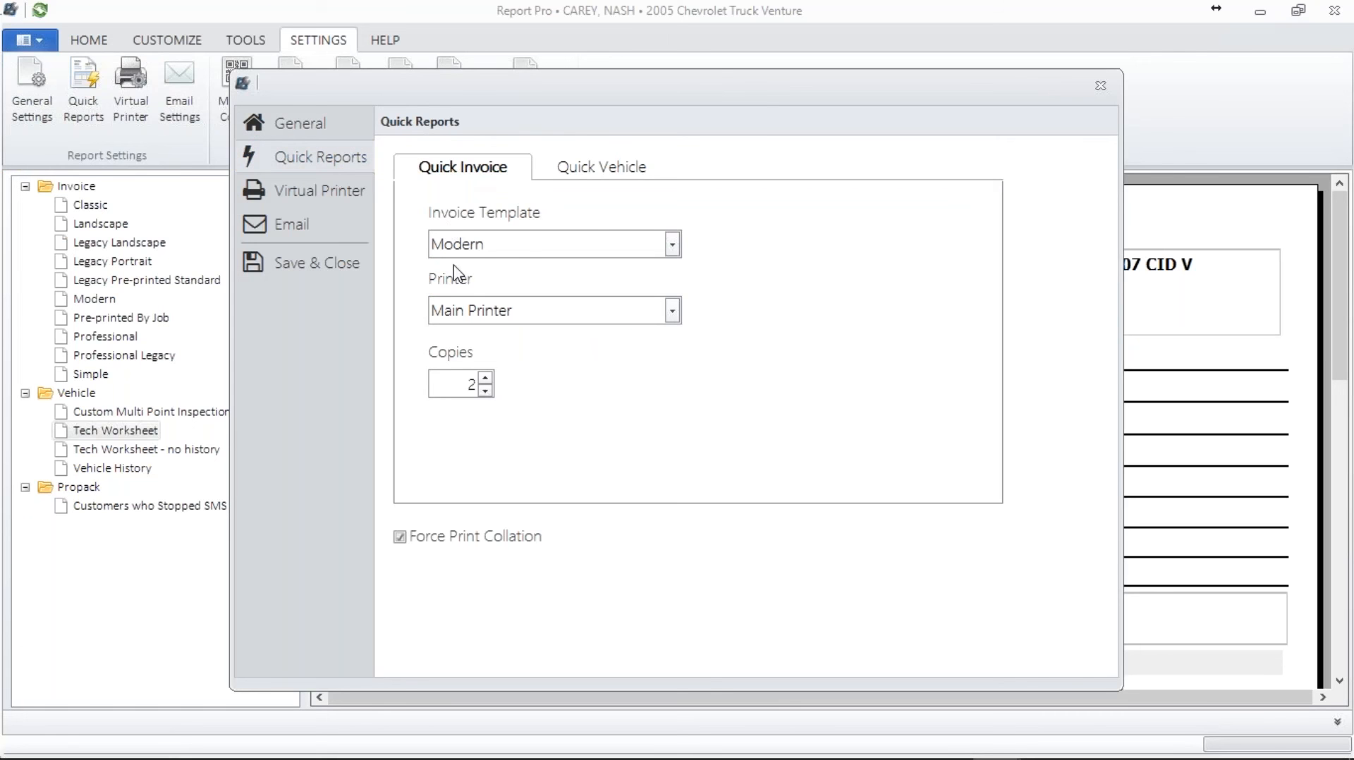
left_click(601, 172)
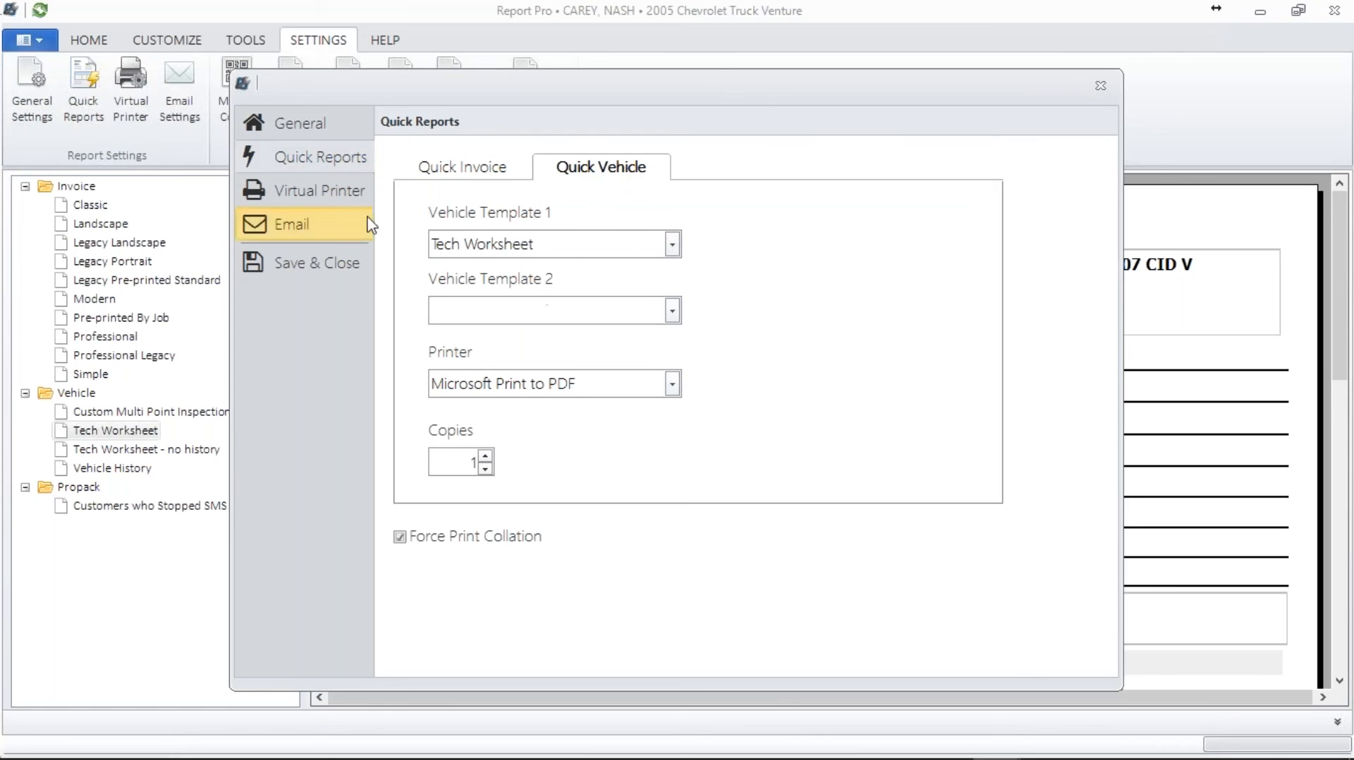
left_click(338, 205)
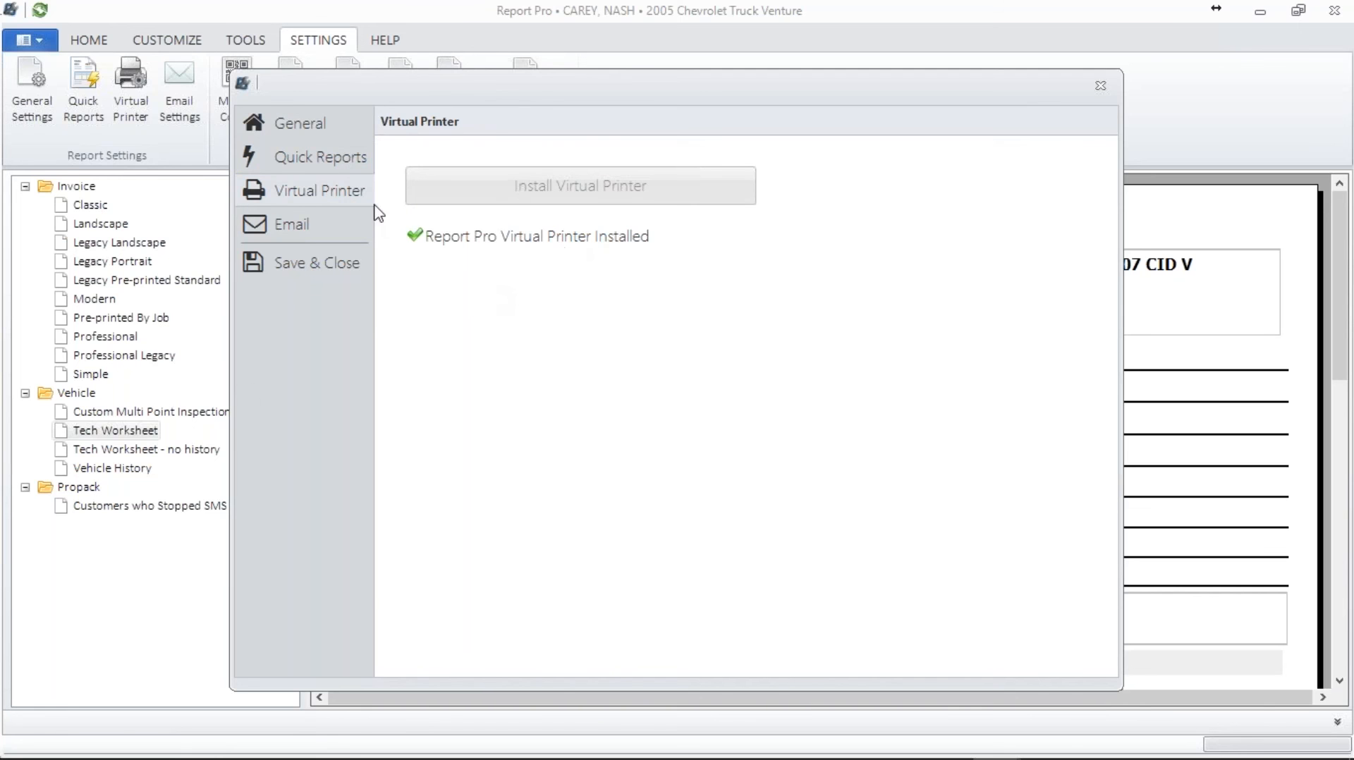
key("alt+Tab")
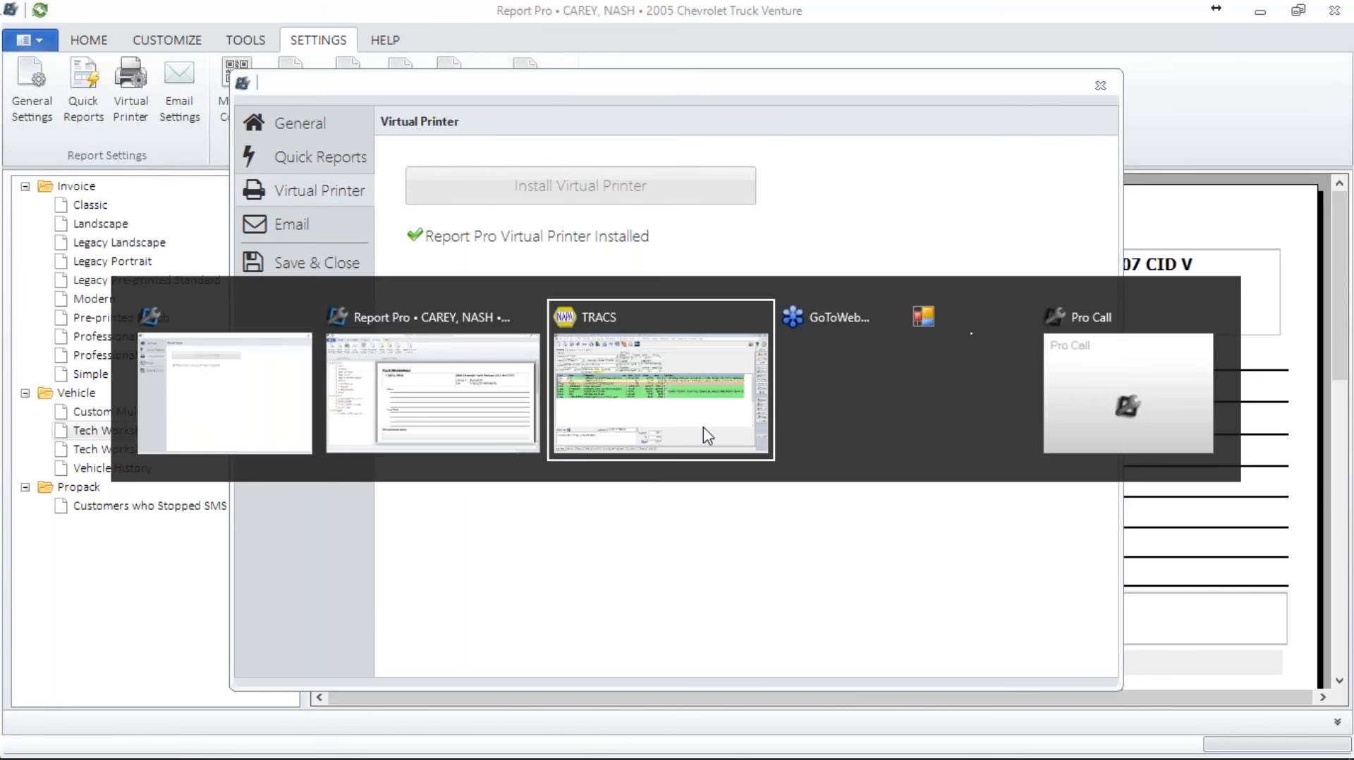
key("alt+Tab")
left_click(636, 422)
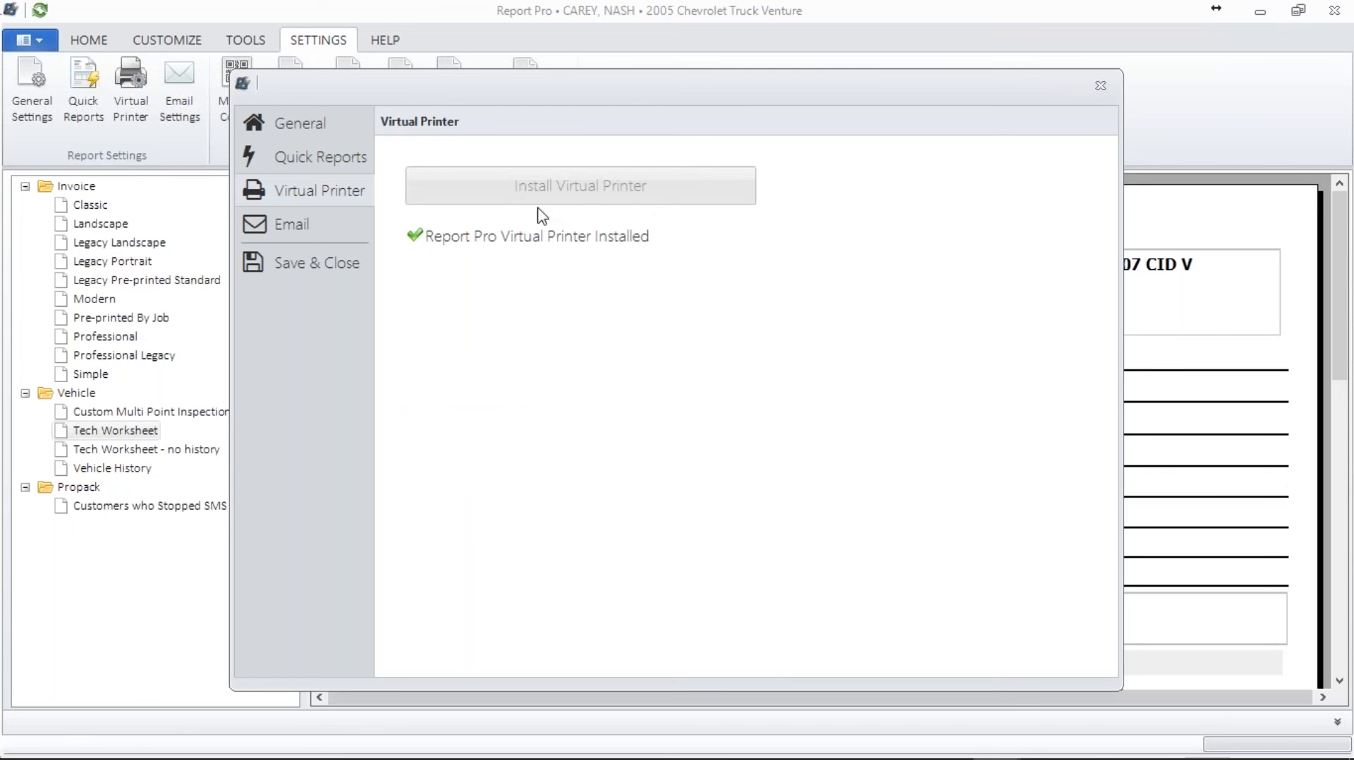
left_click(322, 232)
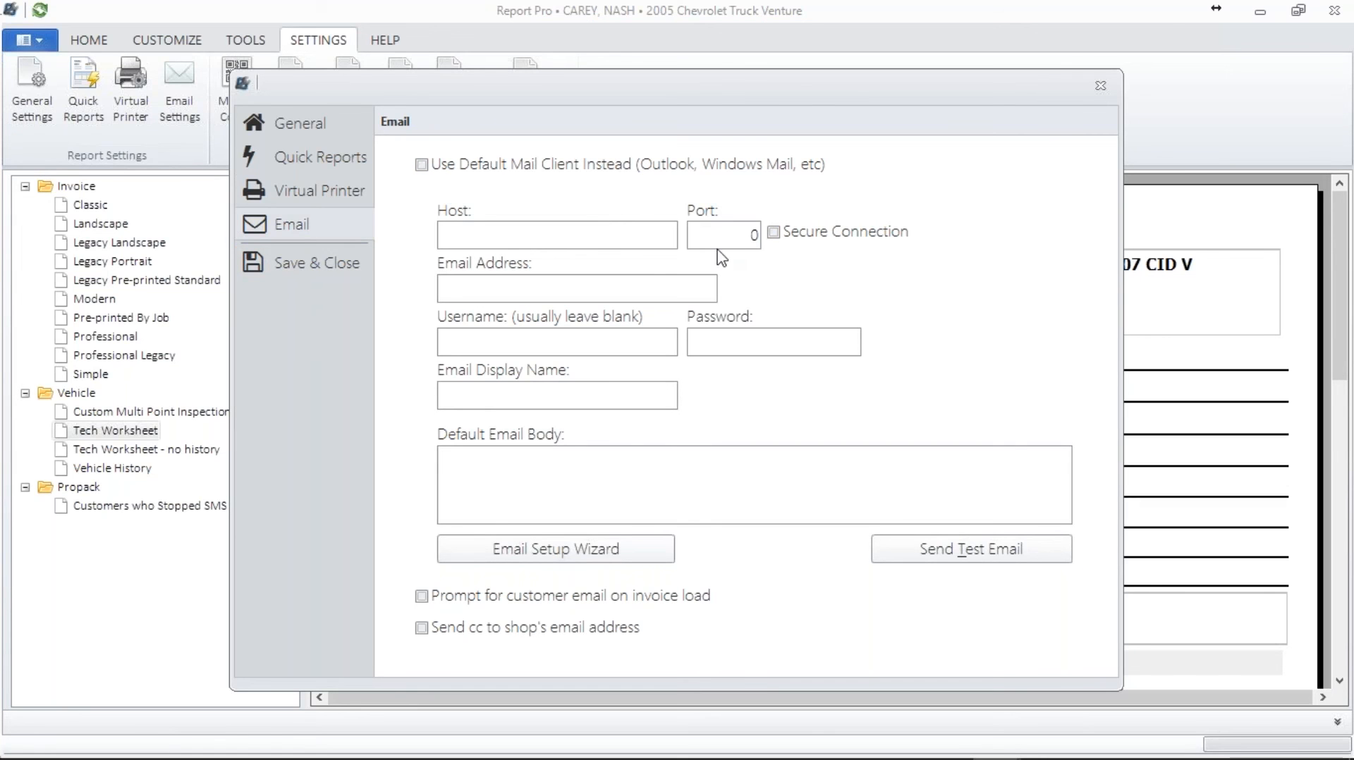
left_click(281, 279)
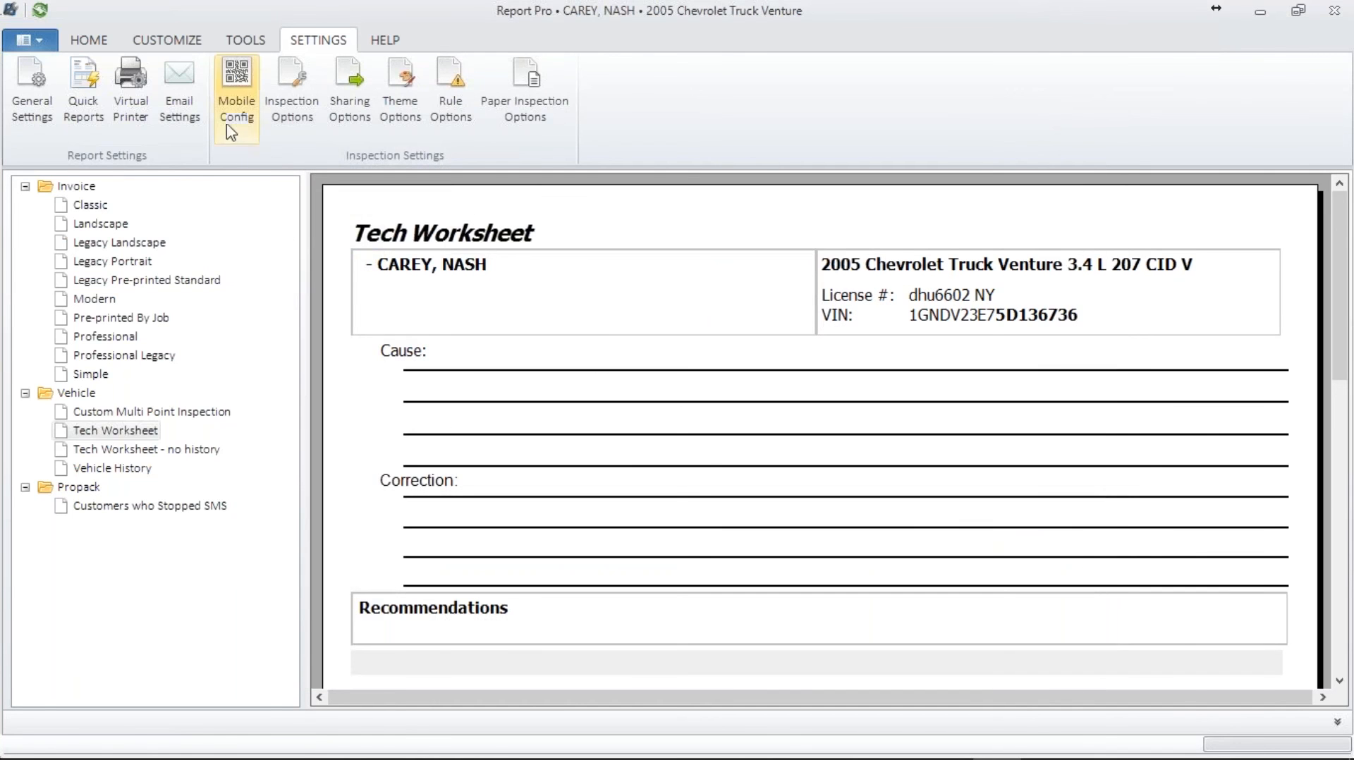
- View the Mobile Config QR code and connection details, close them and look over the available help resources
left_click(237, 100)
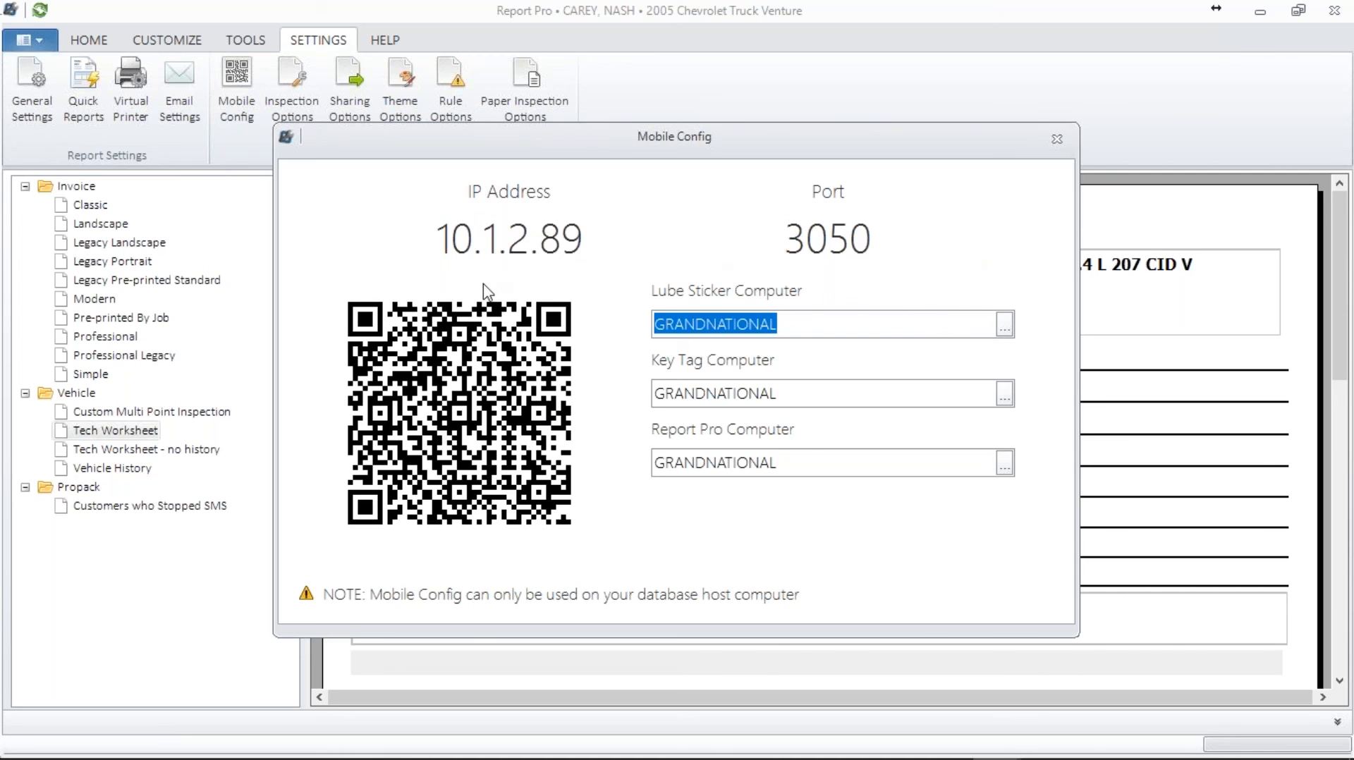
left_click(1055, 136)
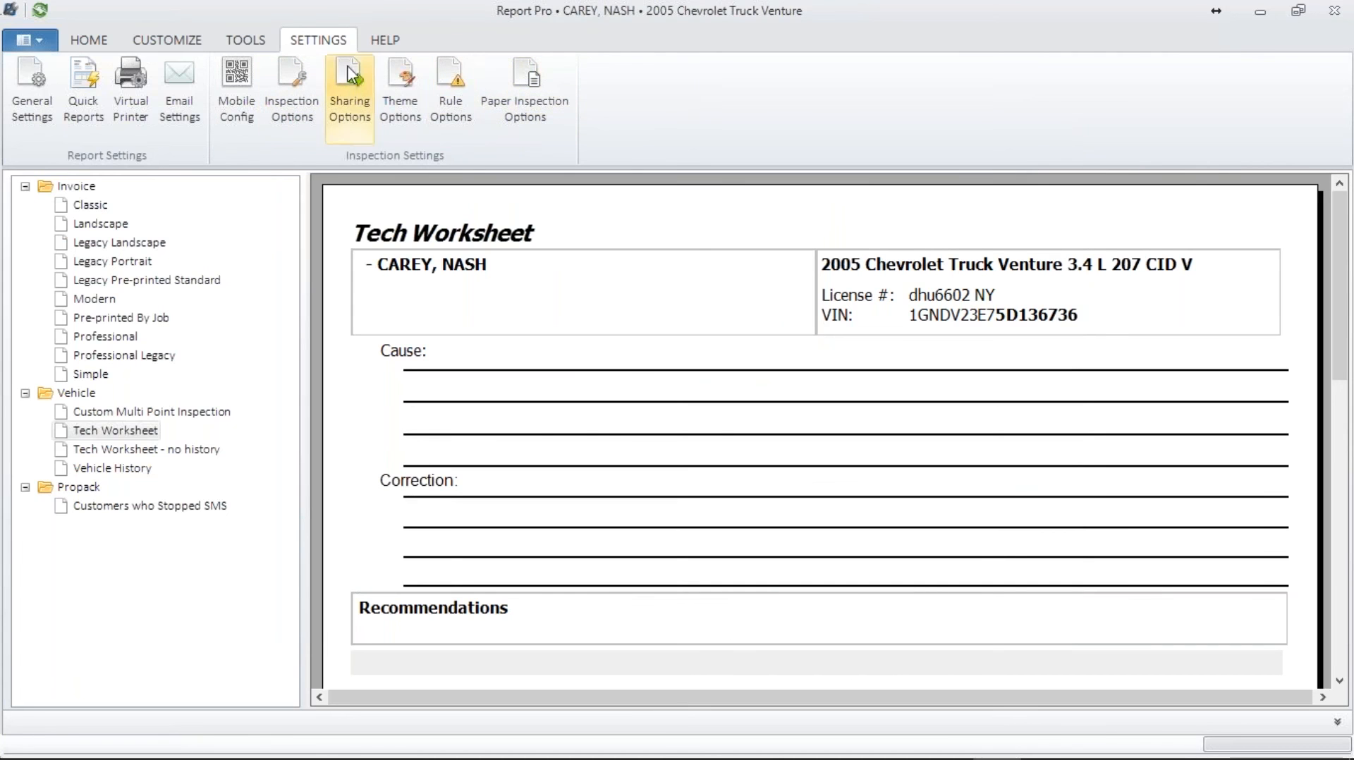
left_click(385, 41)
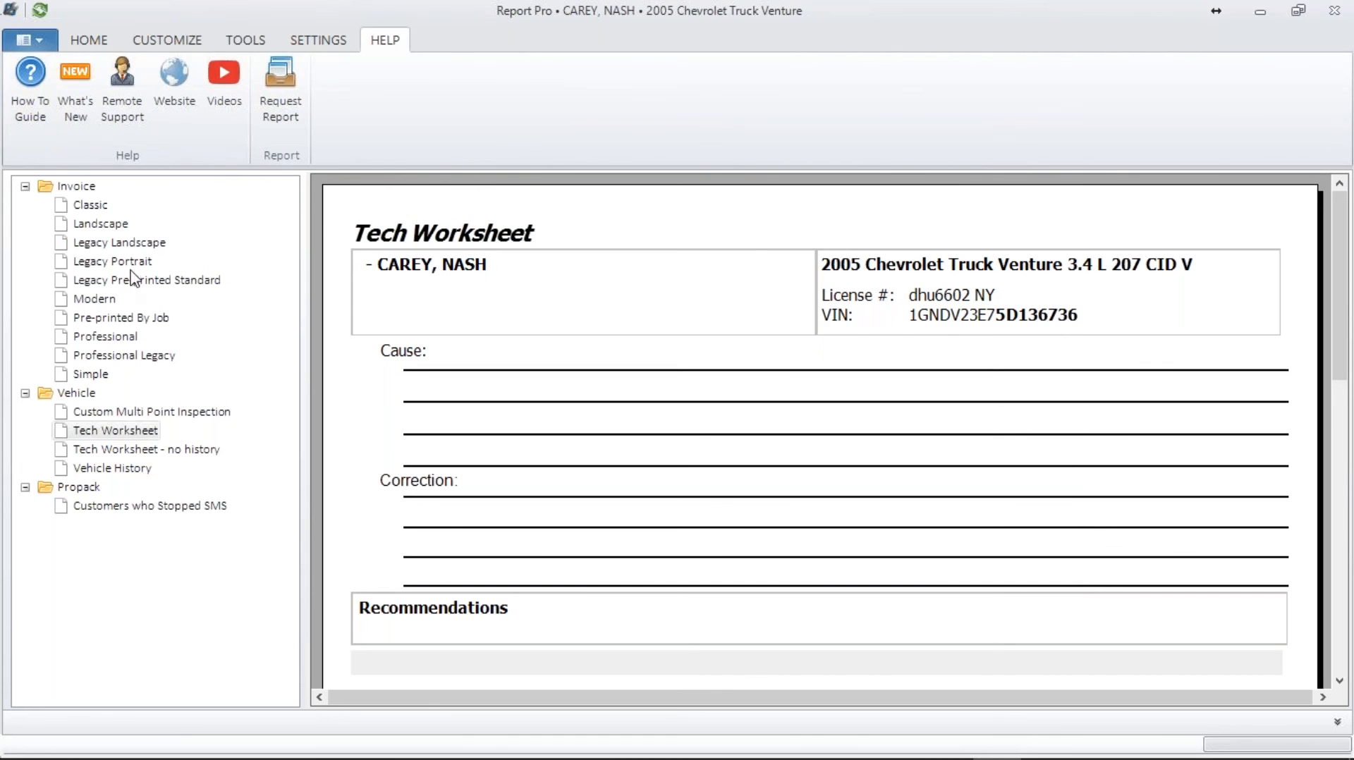
left_click(106, 43)
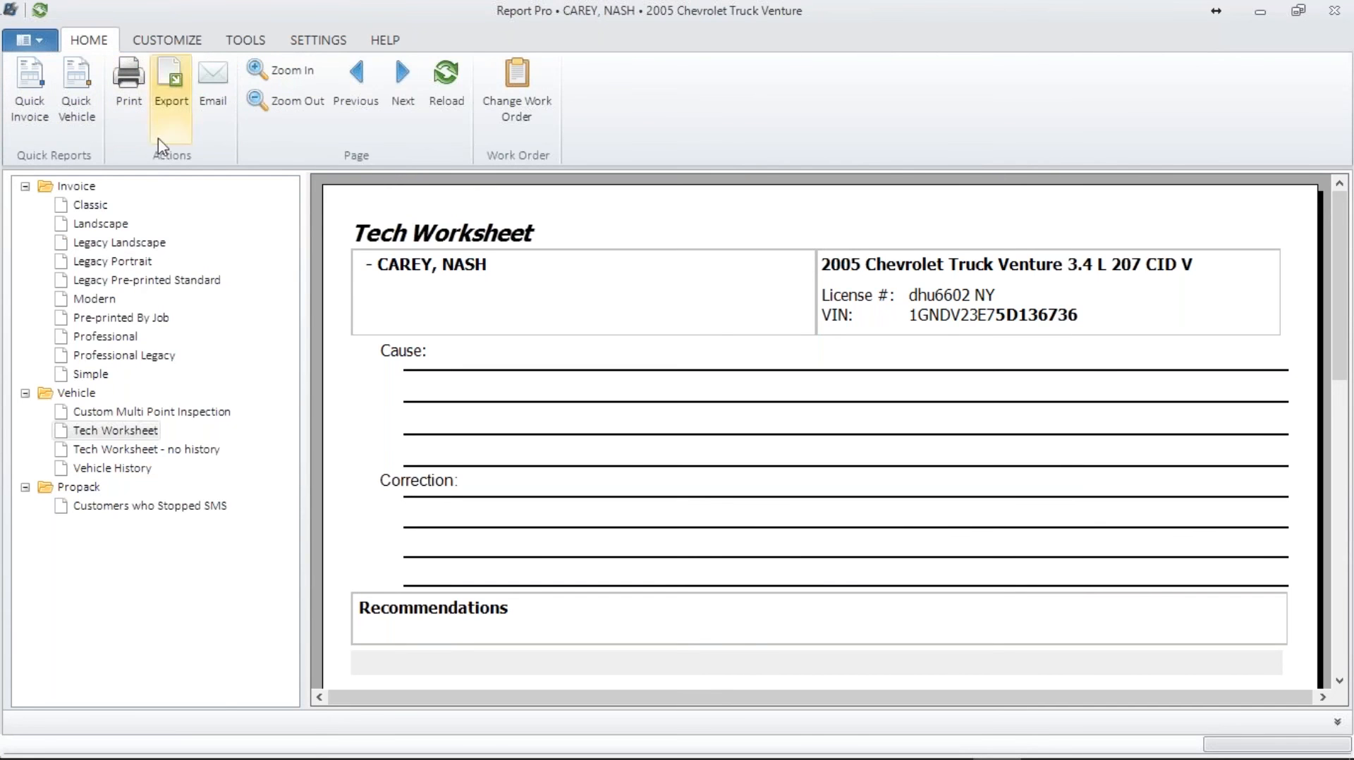
- View the header options for customizing the invoice and close them without changes
left_click(151, 41)
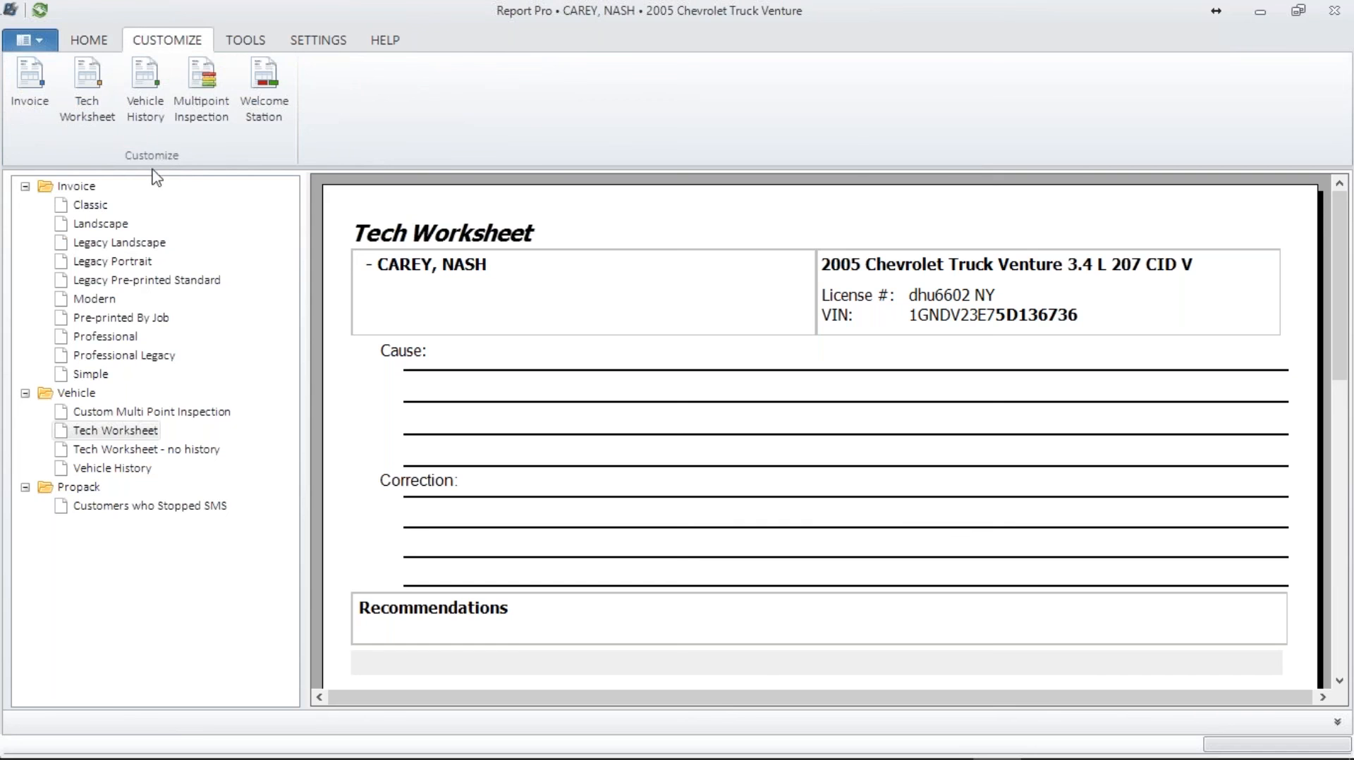
left_click(29, 86)
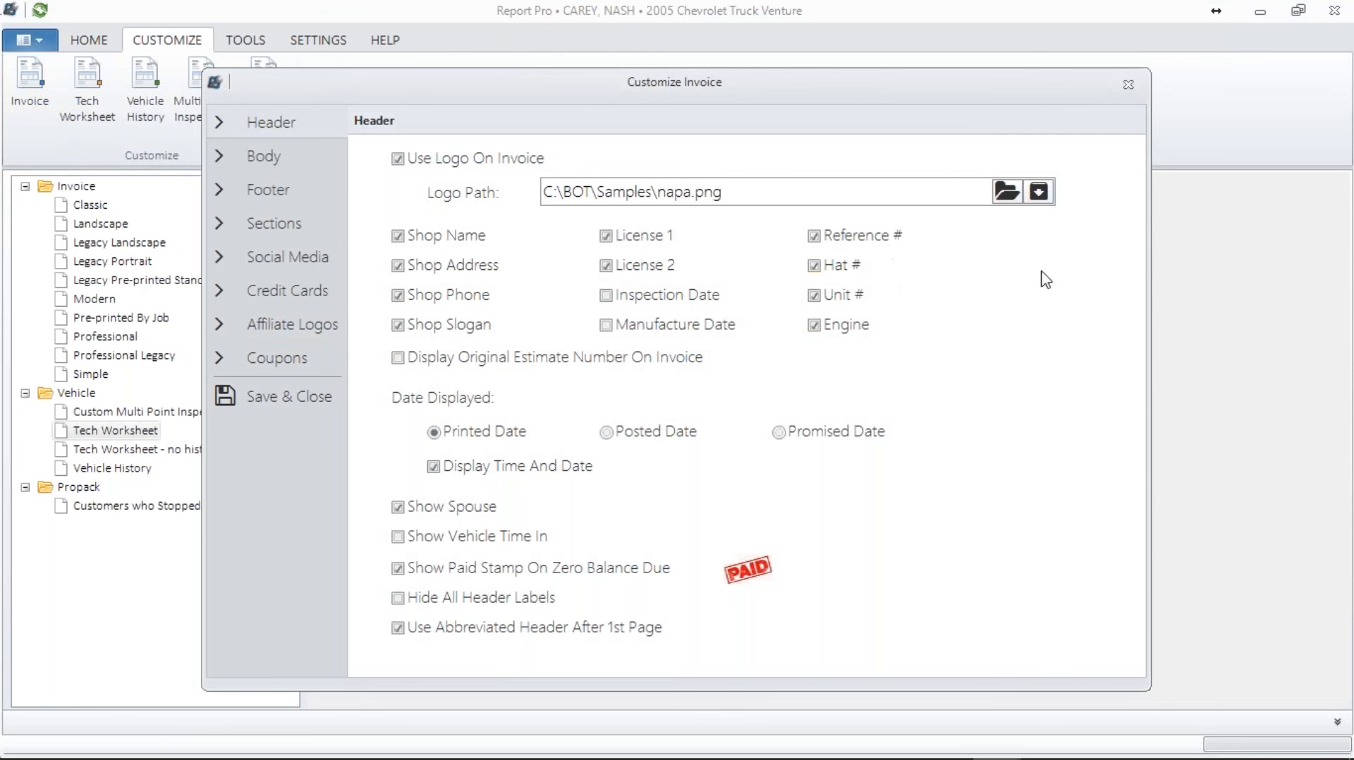
left_click(1128, 84)
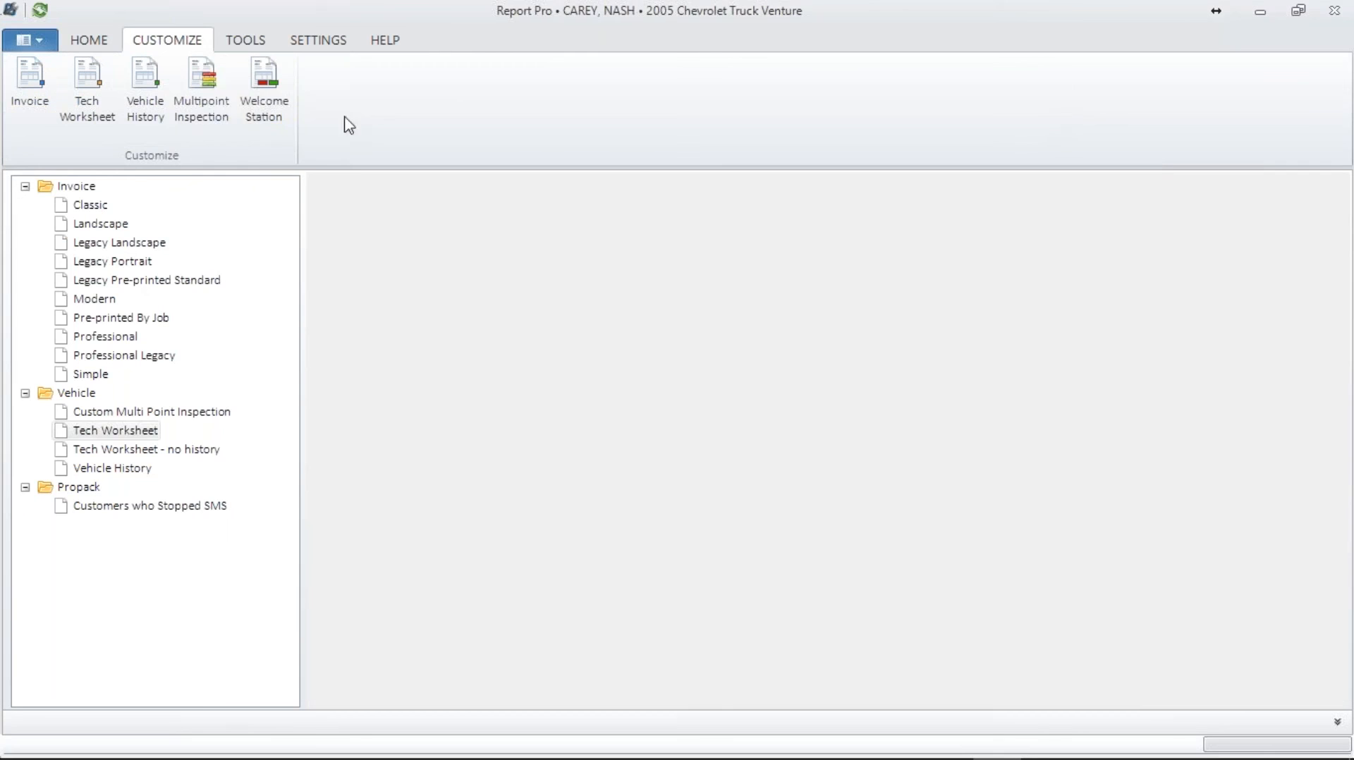
- Revisit the multipoint inspection list with its Points Editor and Sharing options, and close everything without changes
left_click(205, 79)
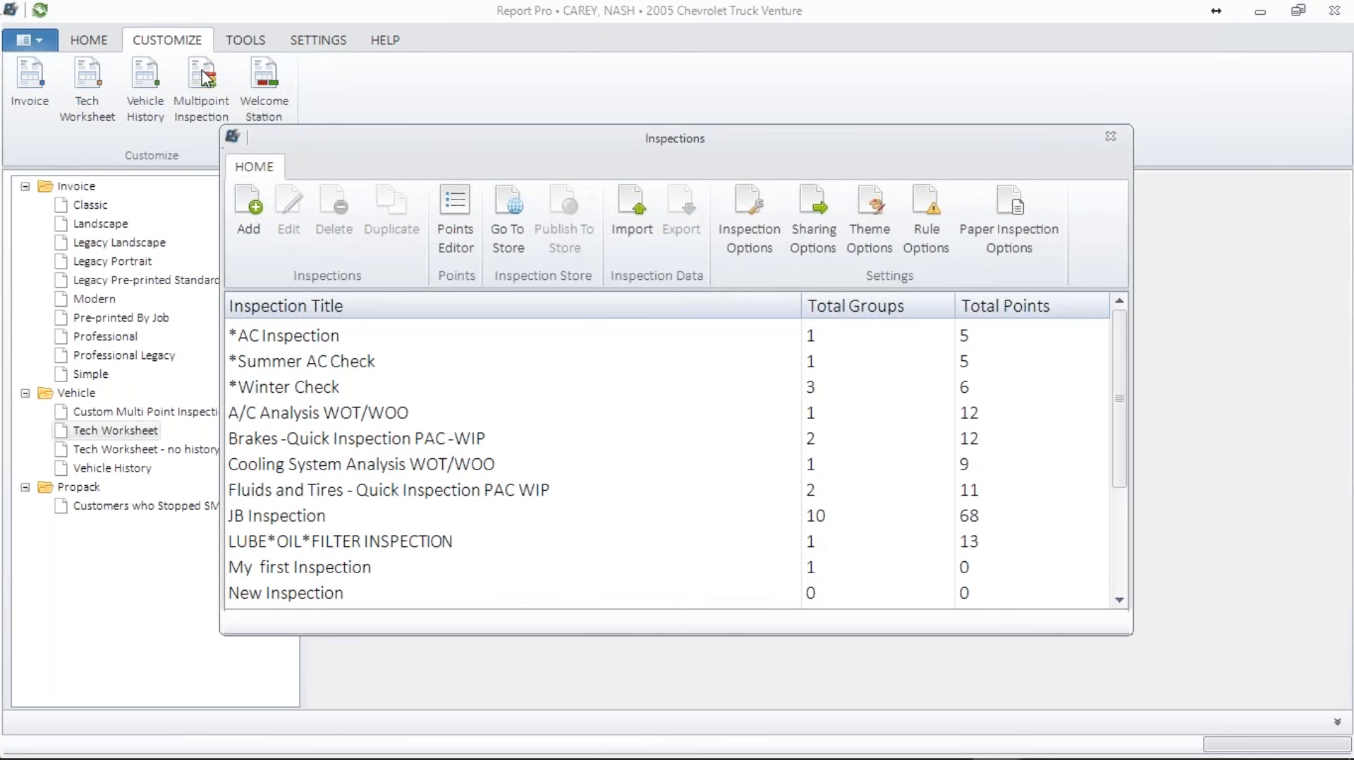
left_click(442, 213)
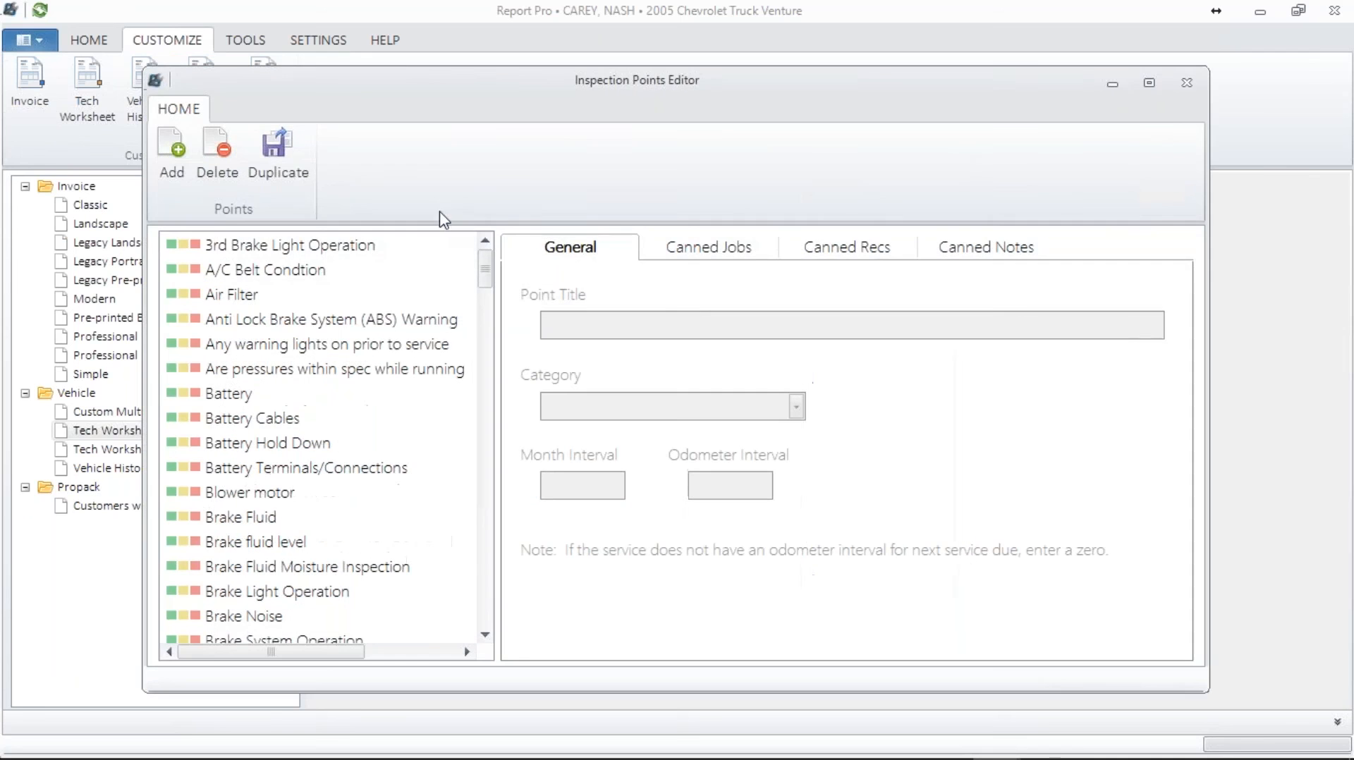
left_click(1185, 82)
left_click(815, 213)
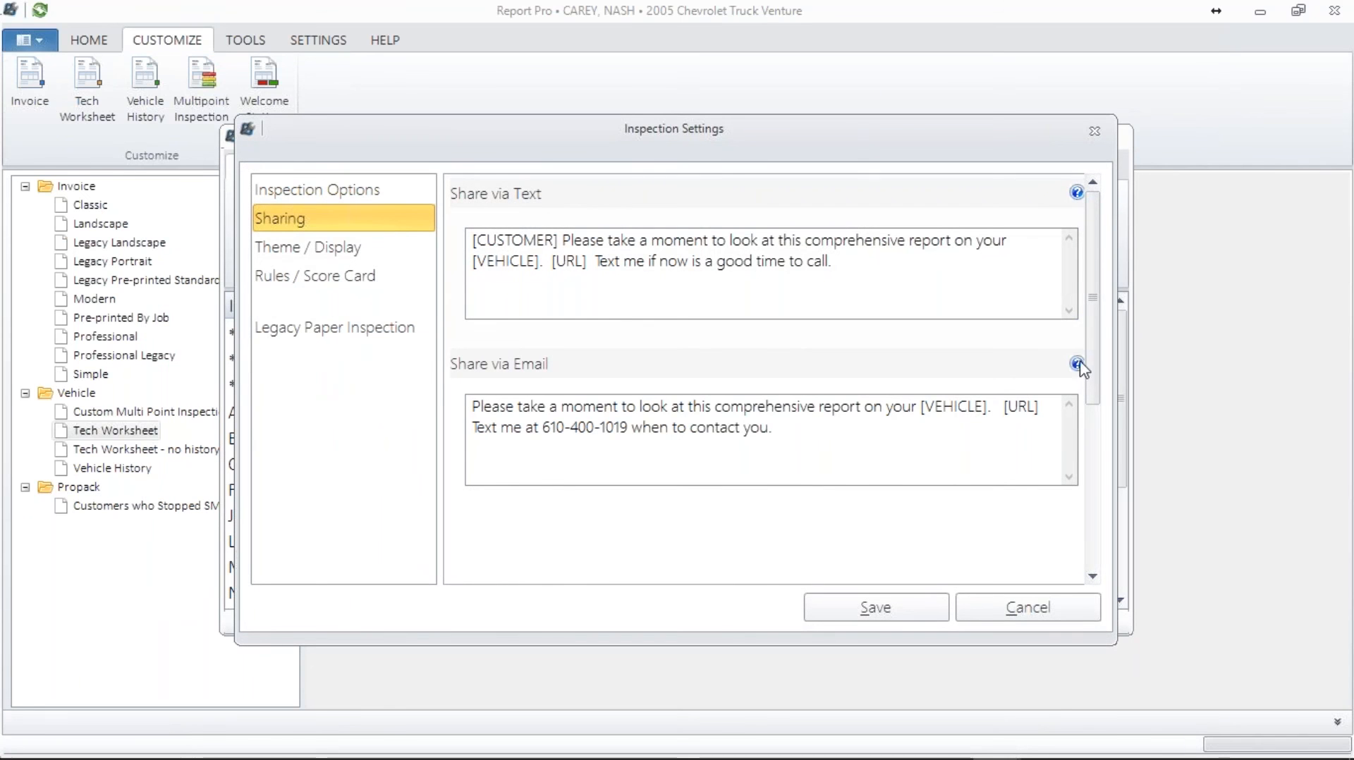
left_click(1094, 133)
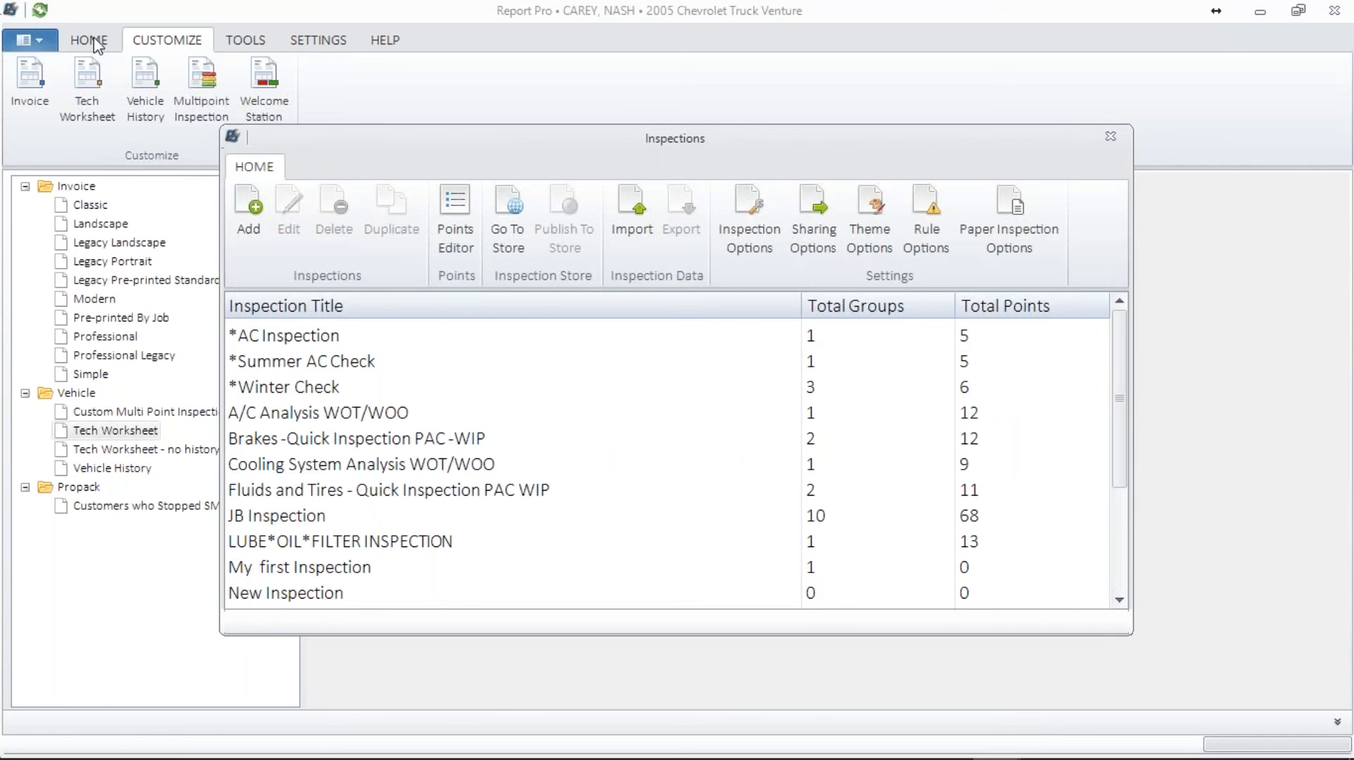
left_click(1103, 133)
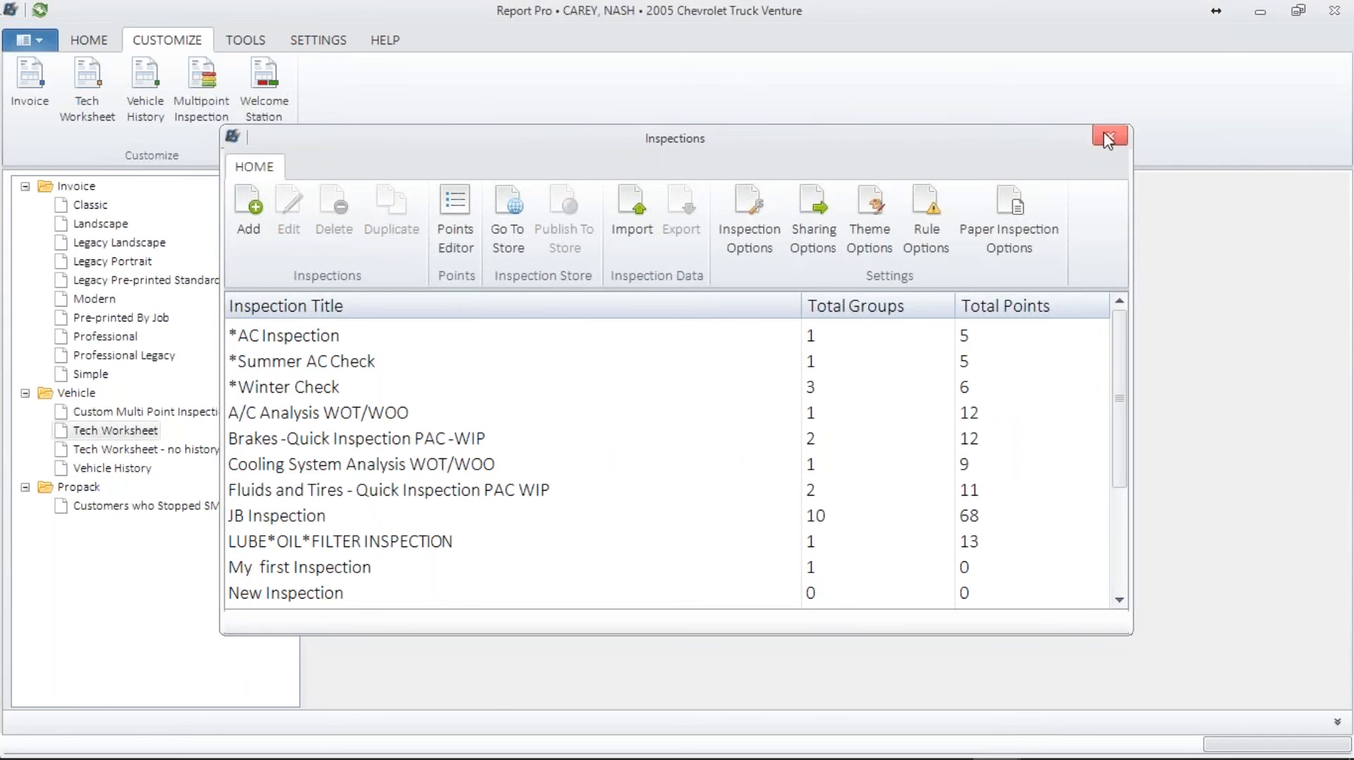
- Browse the online How To Guide for Report Pro past the email settings article, and view the What's New release notes
left_click(385, 43)
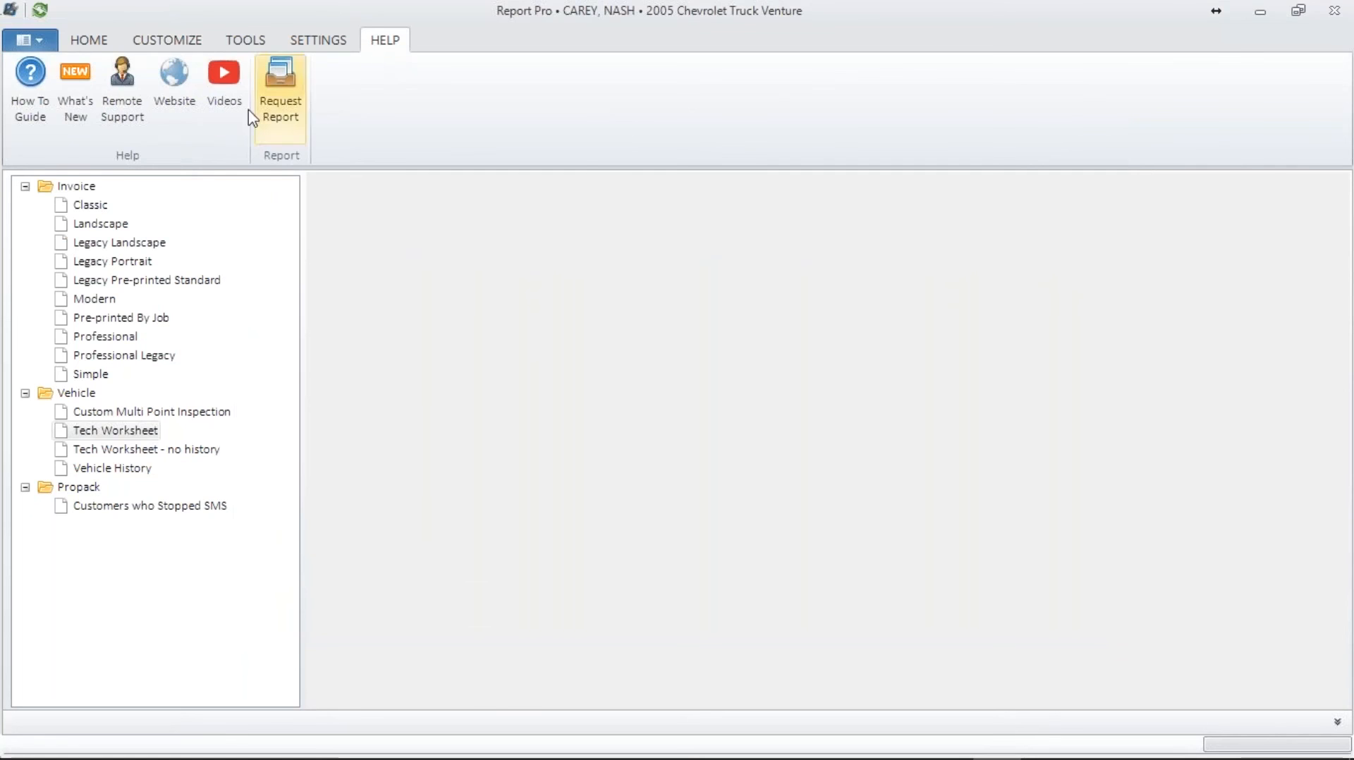
left_click(29, 85)
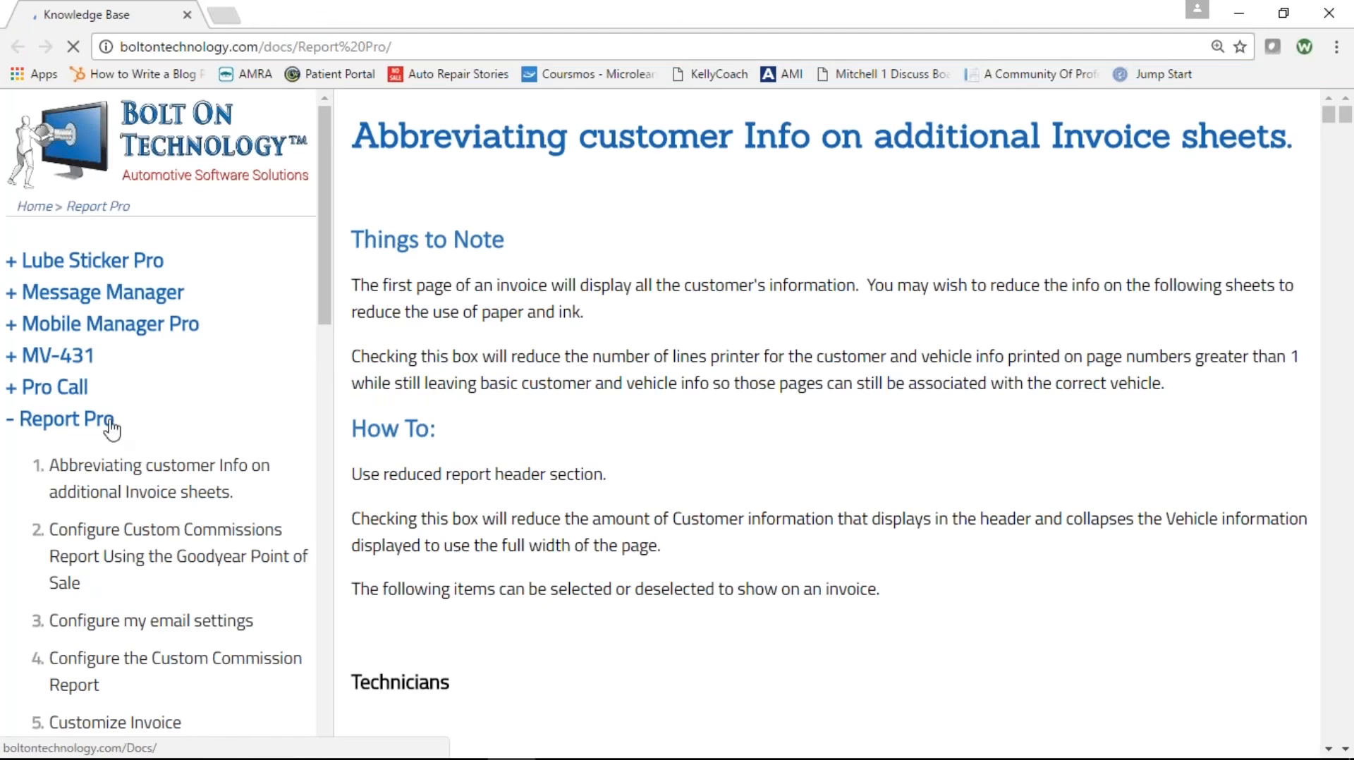
scroll(614, 392, "down", 8)
scroll(836, 423, "down", 20)
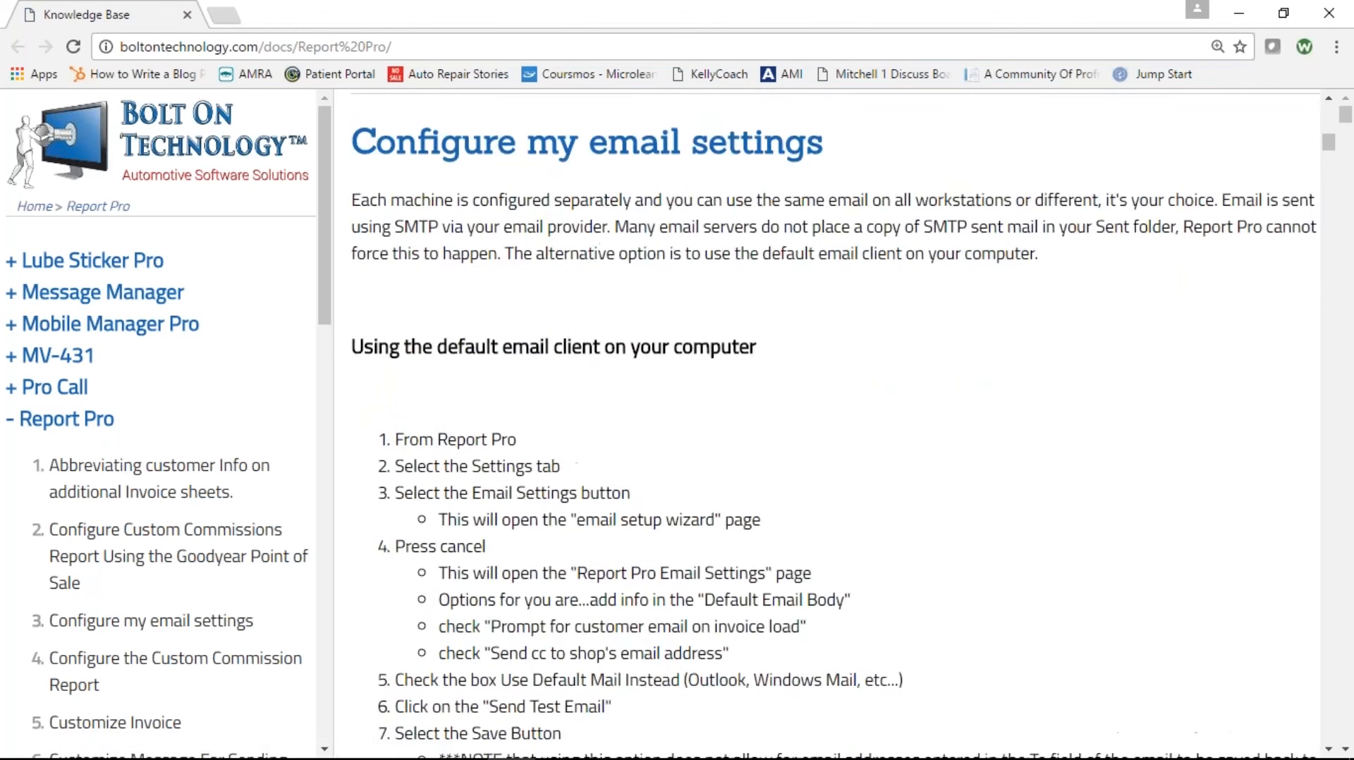
scroll(836, 424, "down", 10)
left_click(1336, 13)
left_click(78, 92)
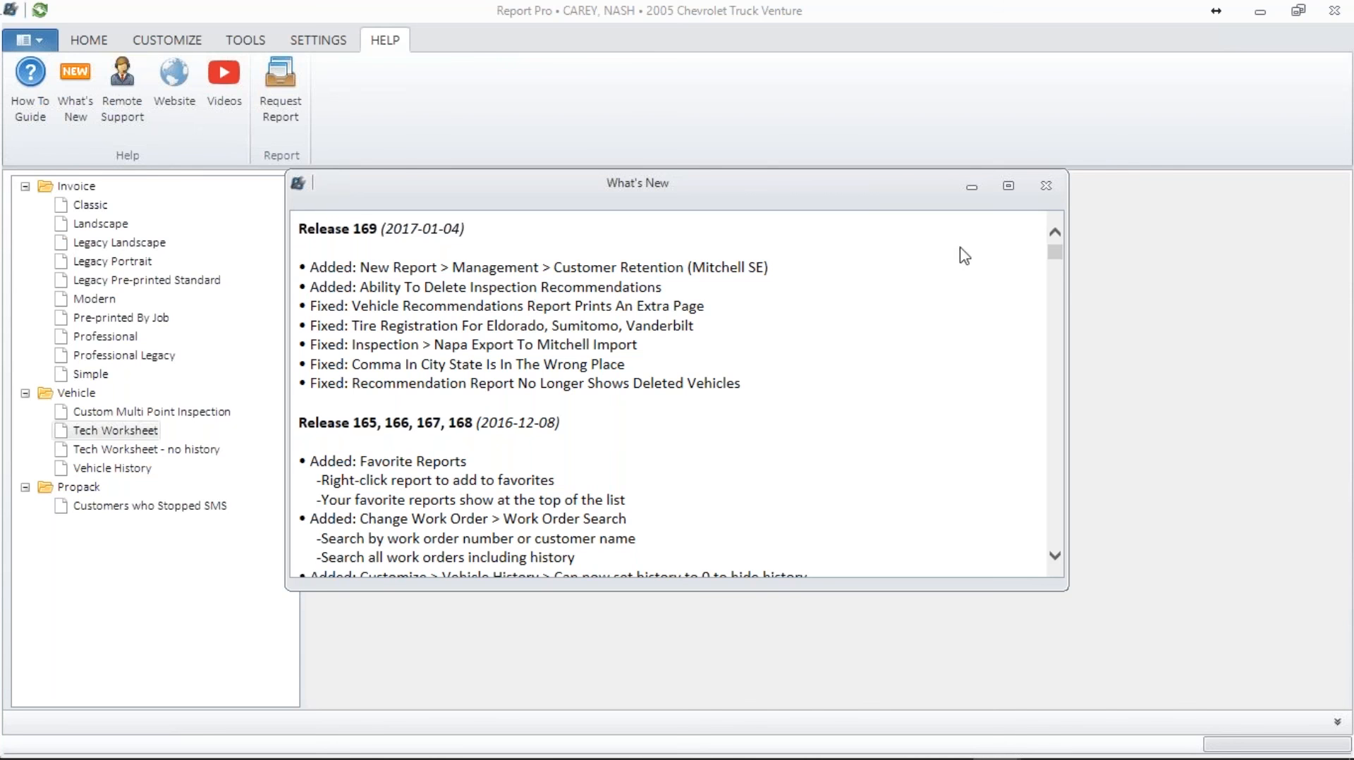
left_click(1046, 185)
- Request remote support with the description "Not printing" and close the Rescue applet download page
left_click(117, 89)
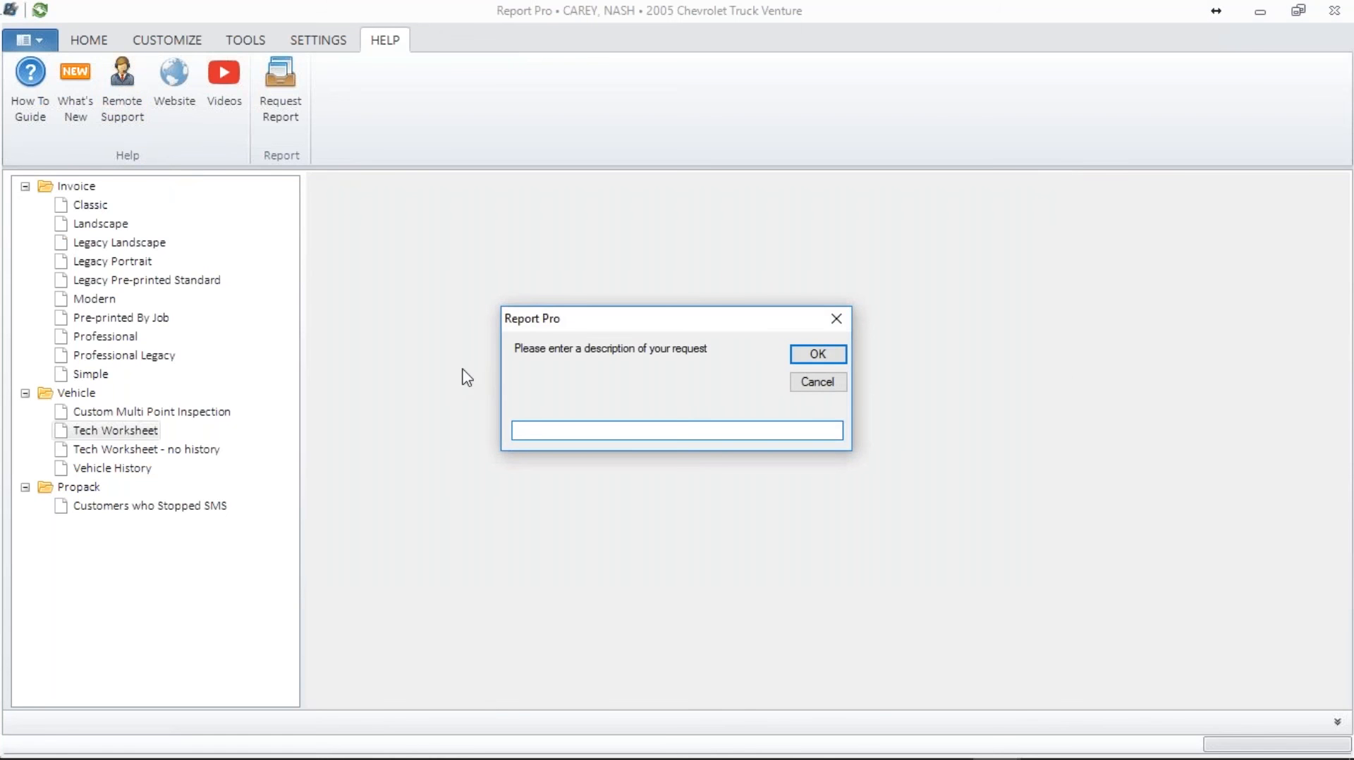
type("Not printing")
left_click(836, 354)
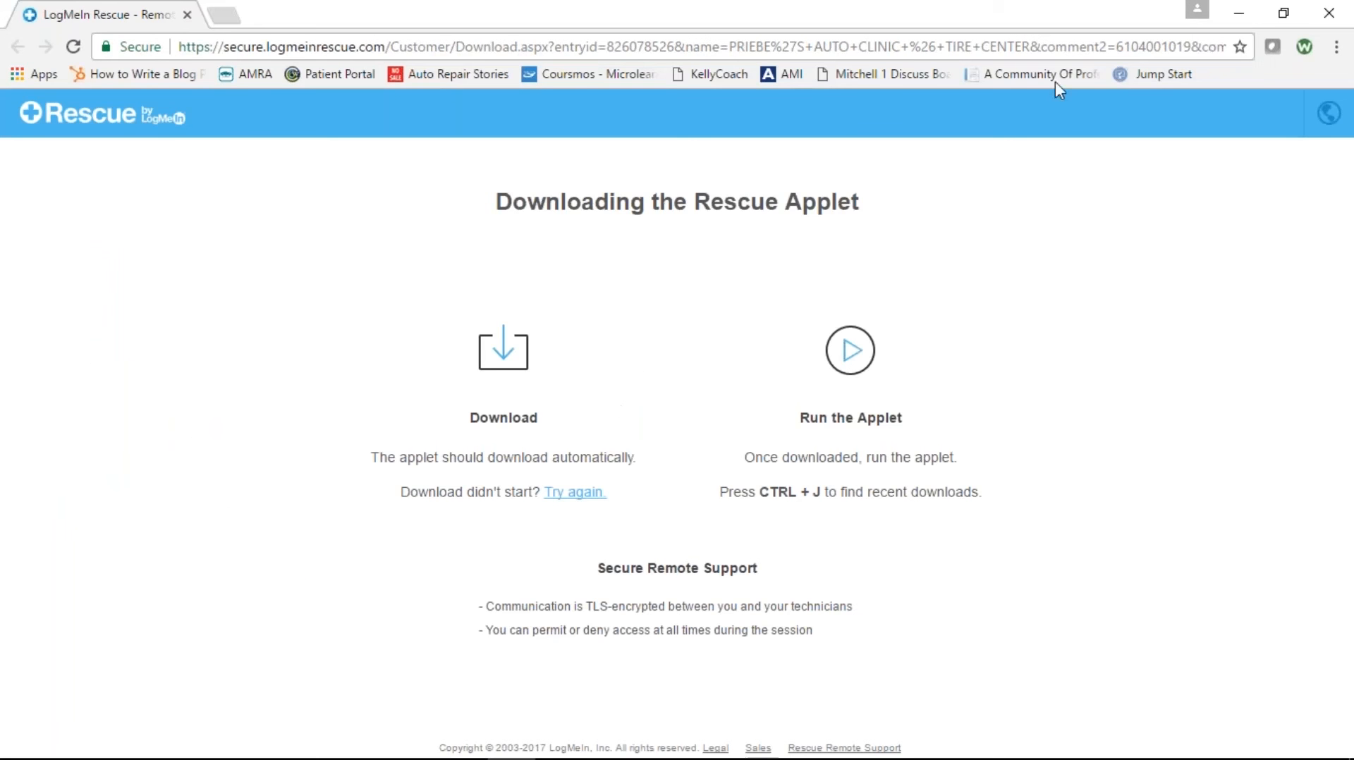
left_click(1326, 17)
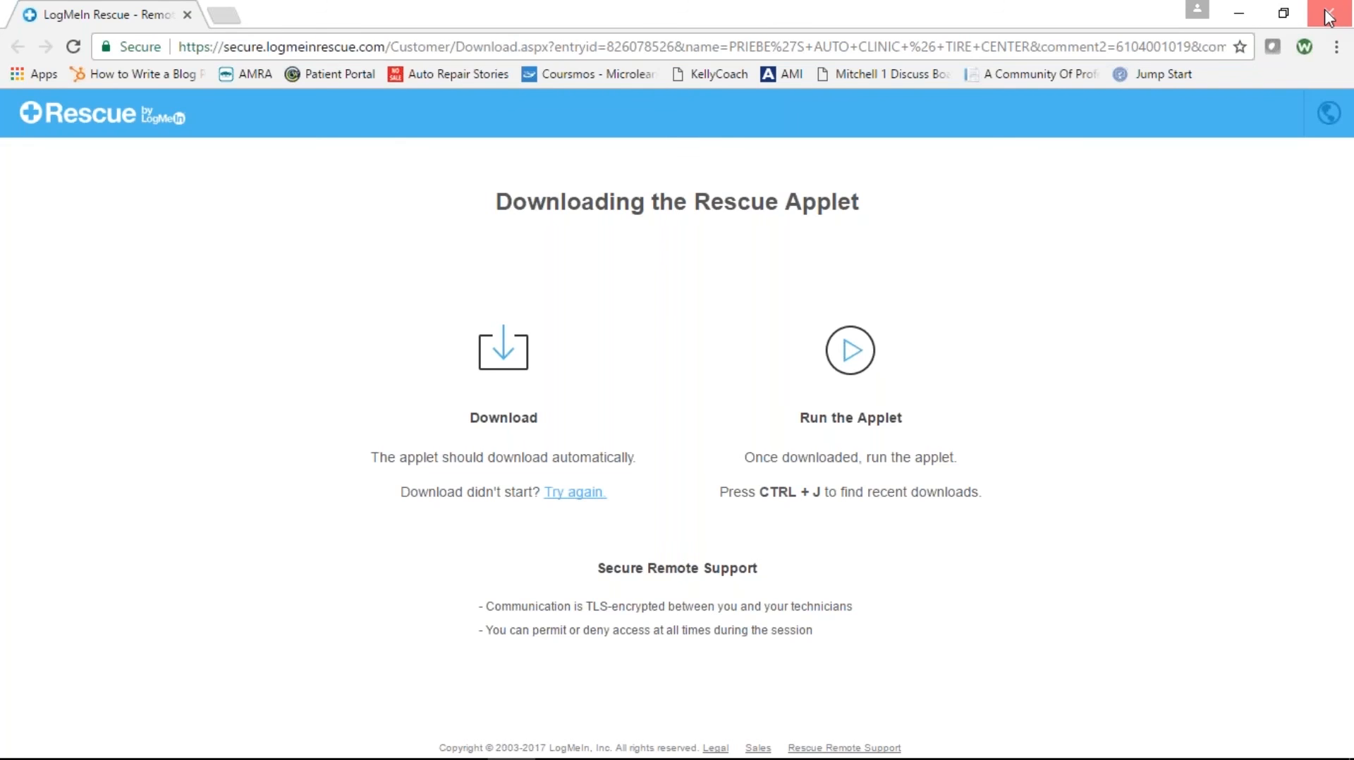
left_click(1328, 15)
- View the BOLT ON University video uploads on YouTube and close the browser
left_click(176, 85)
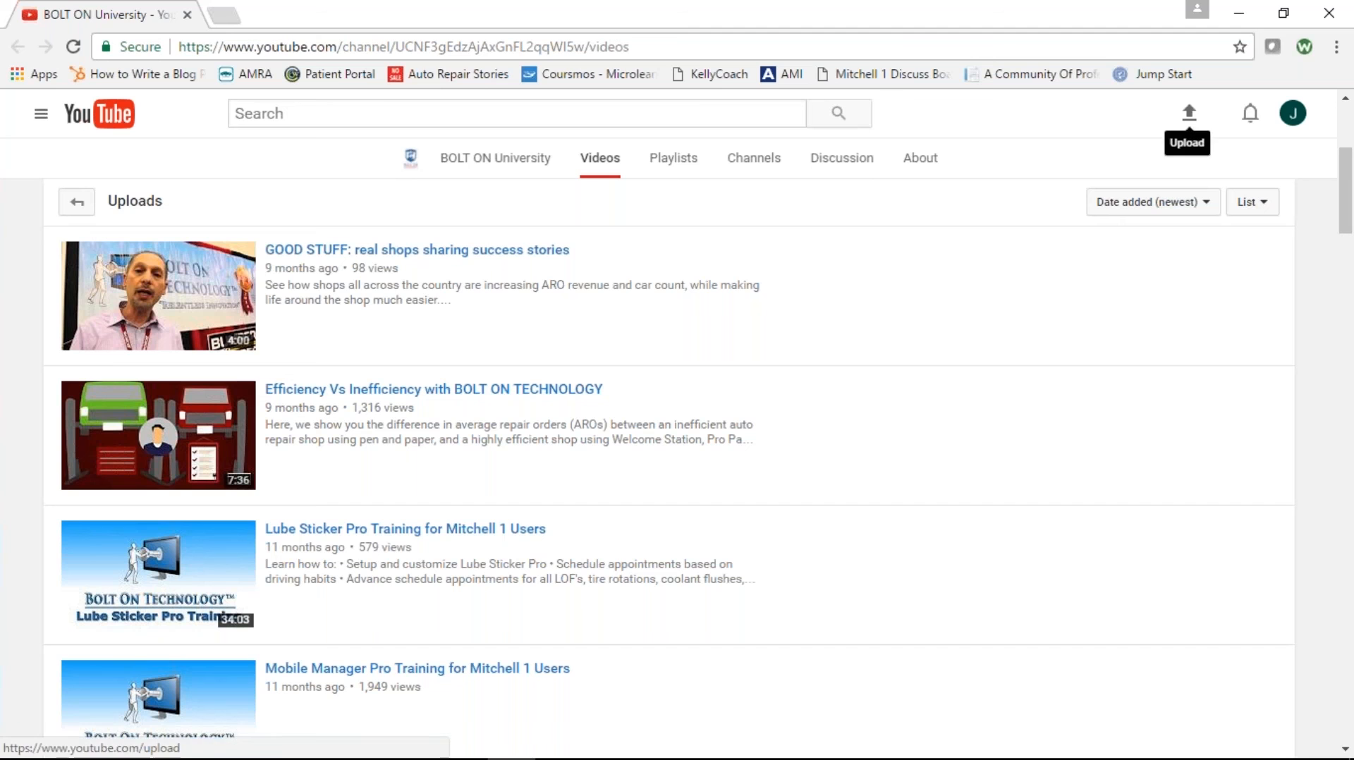
left_click(1322, 15)
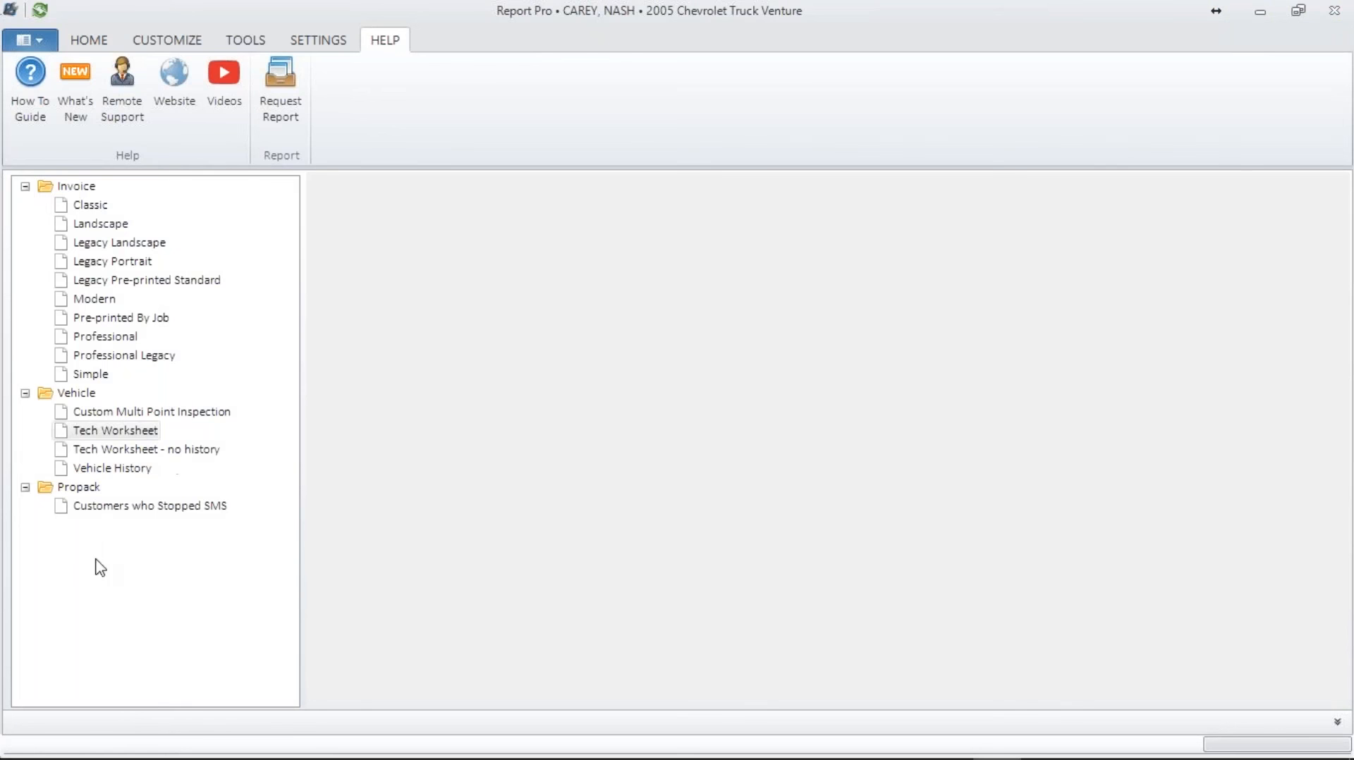
- Load the Propack report "Customers who Stopped SMS", collapse the pane beneath it and return to the main report commands
left_click(161, 507)
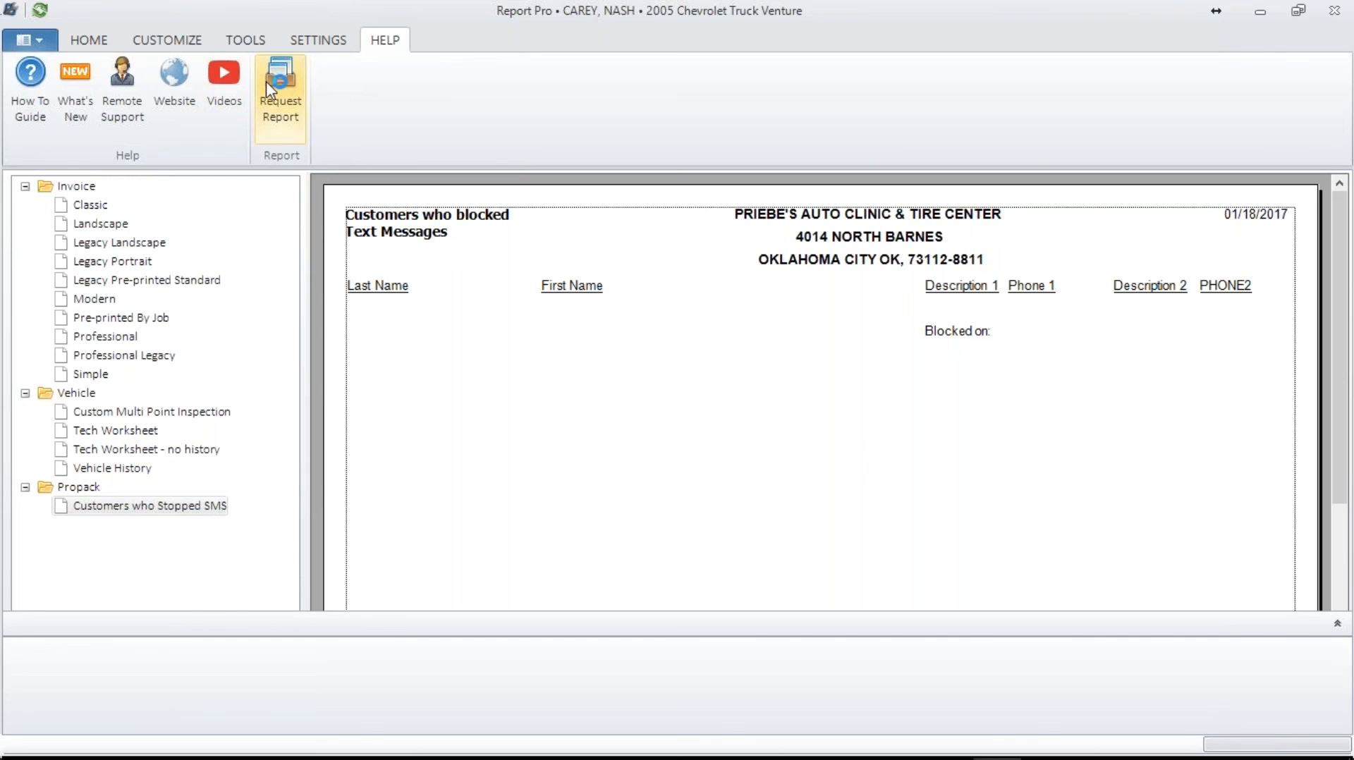
left_click(117, 562)
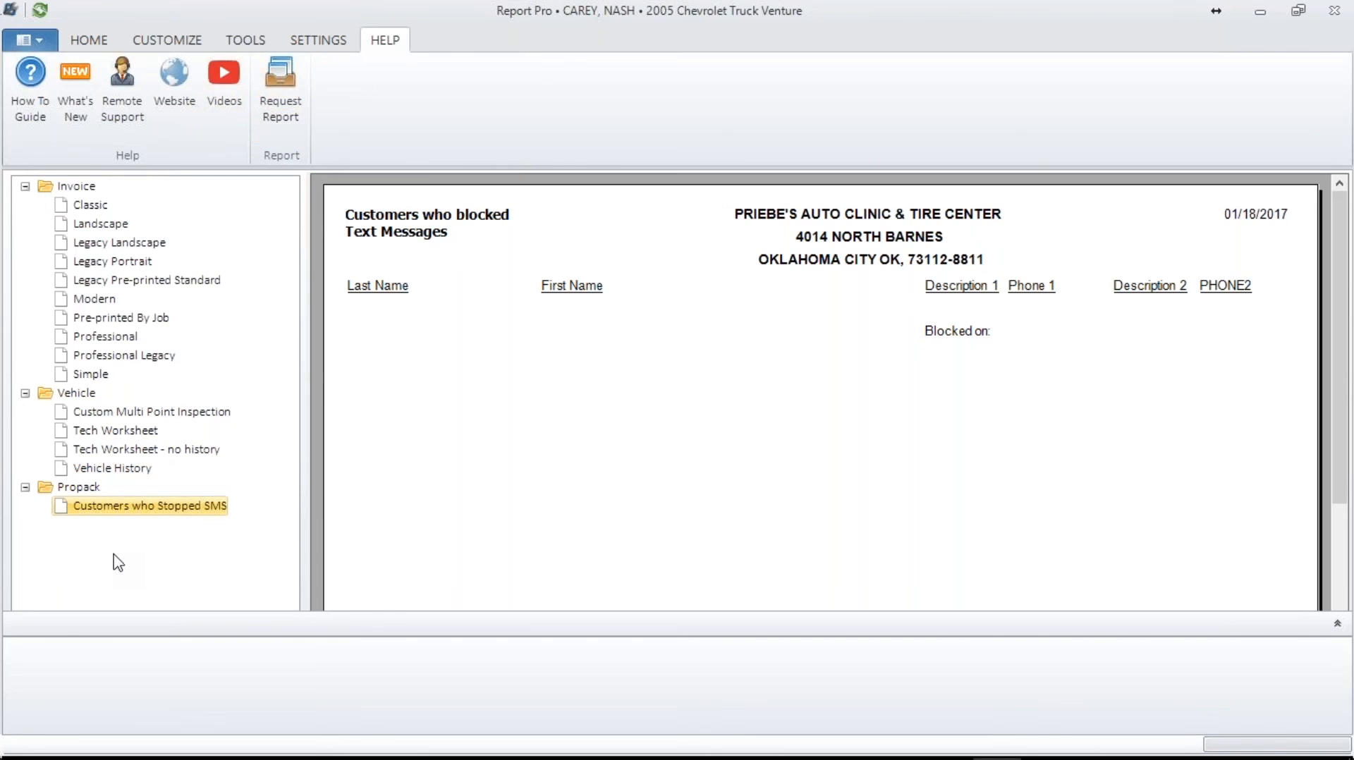
left_click(1338, 625)
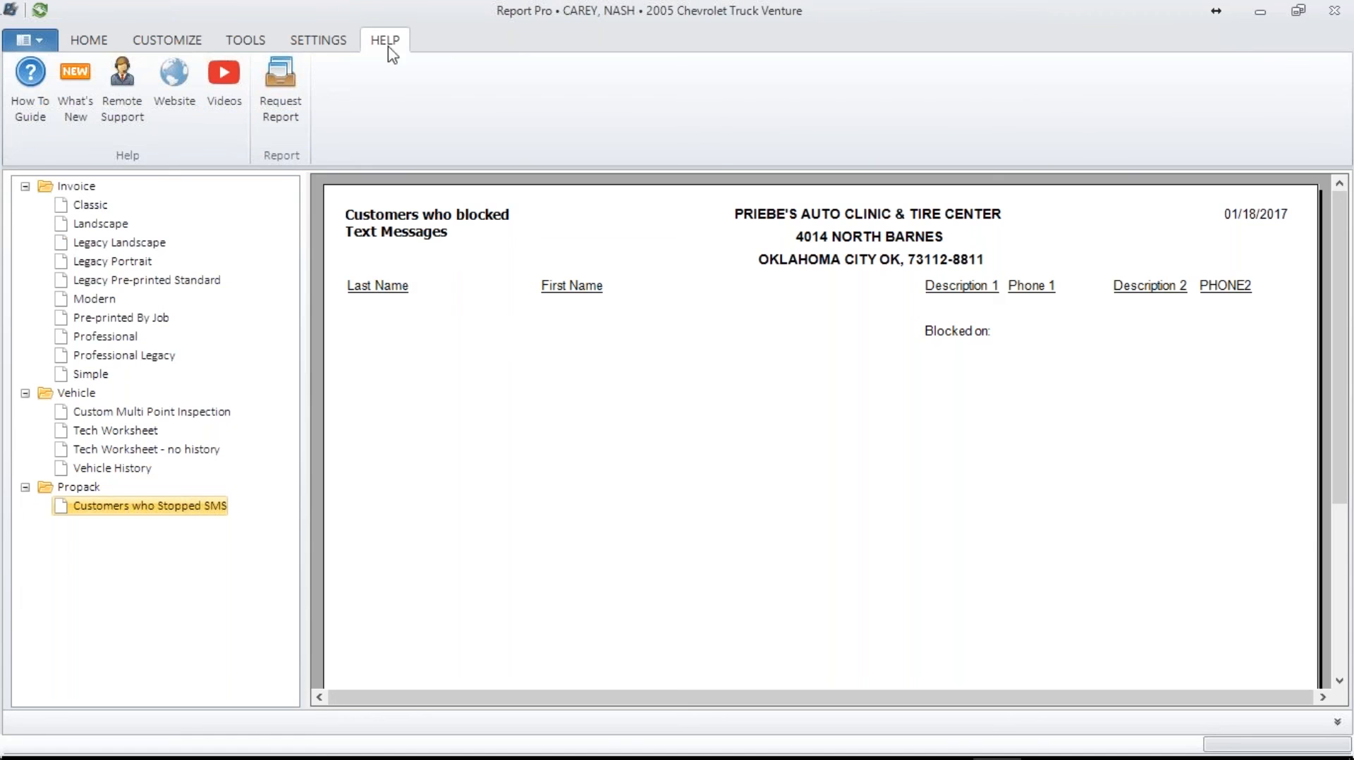
left_click(81, 43)
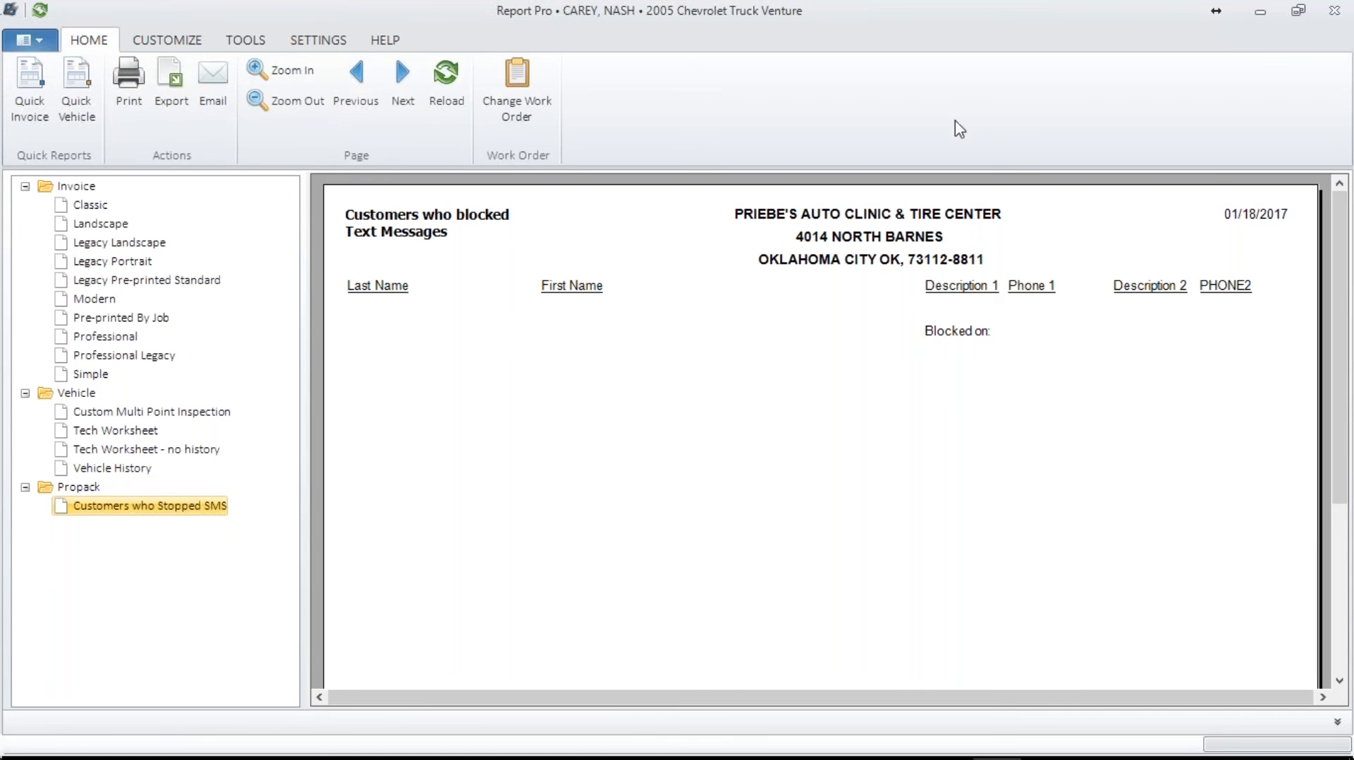